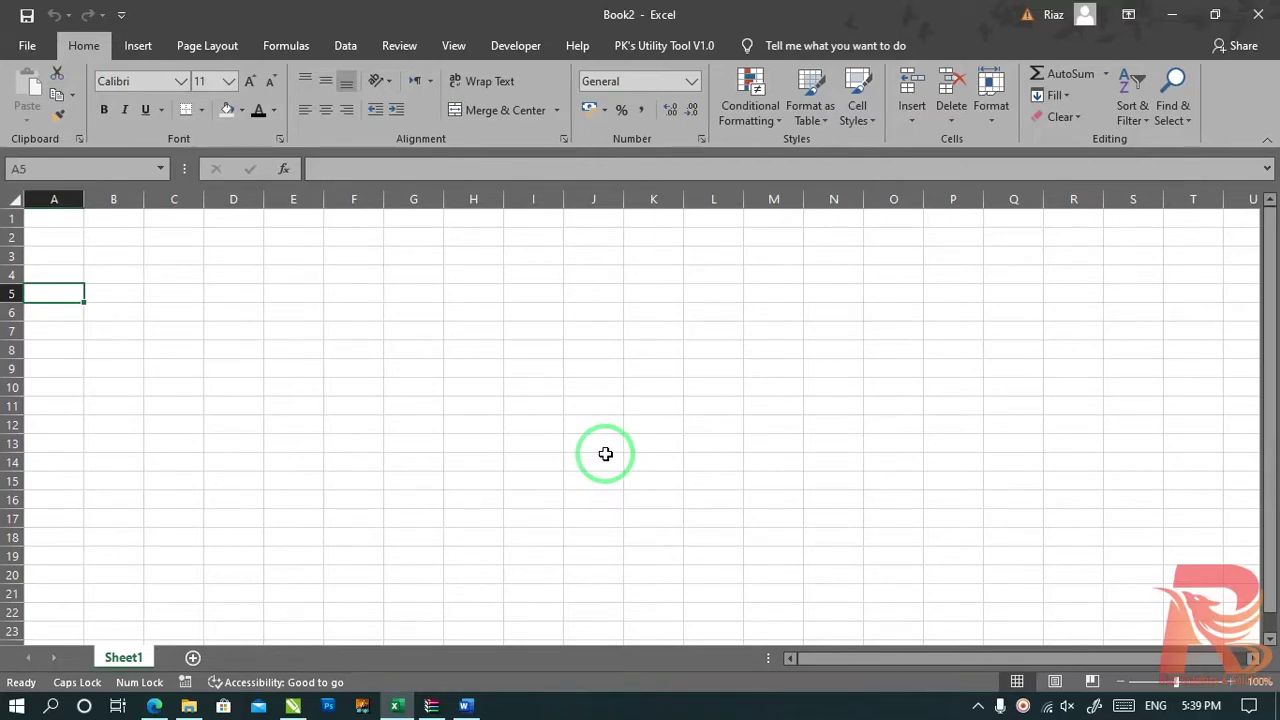
Step: Enter the heading ACCOUNT TYPE in R3 and autofit column R to it
{"action": "left_click", "coordinate": [174, 368]}
{"action": "left_click", "coordinate": [70, 331]}
{"action": "left_click", "coordinate": [55, 296]}
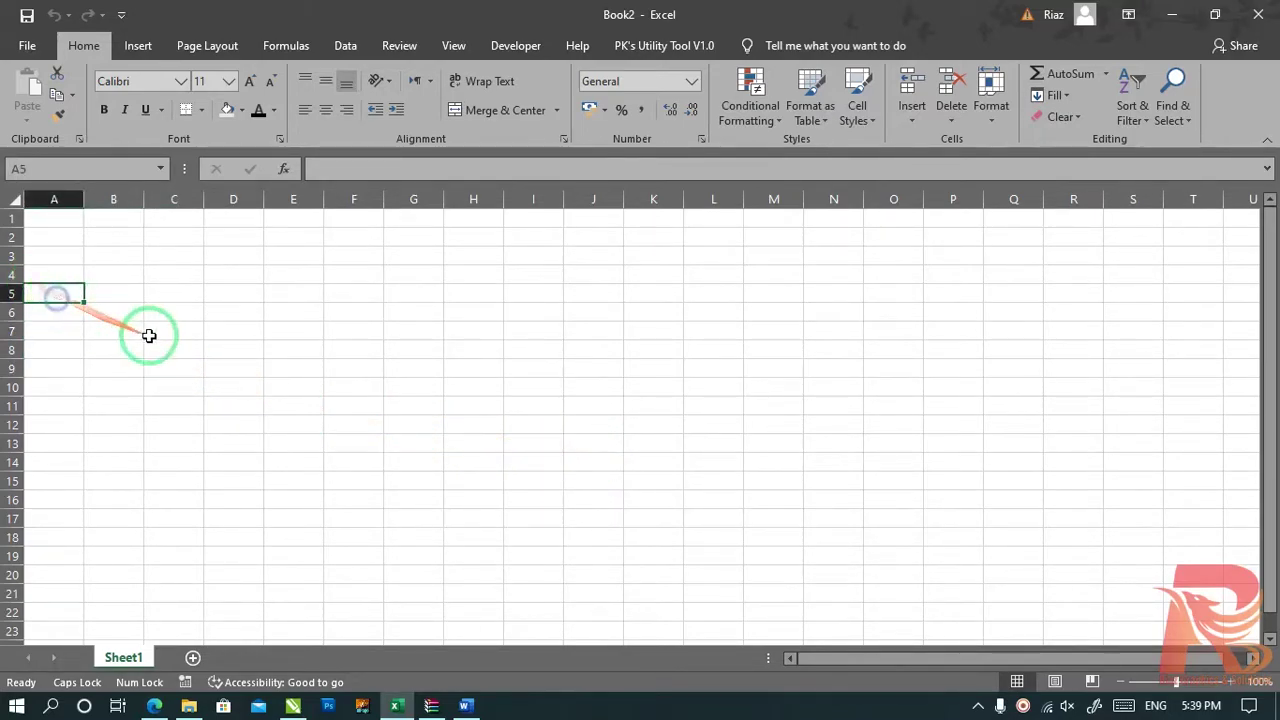
{"action": "left_click", "coordinate": [838, 282]}
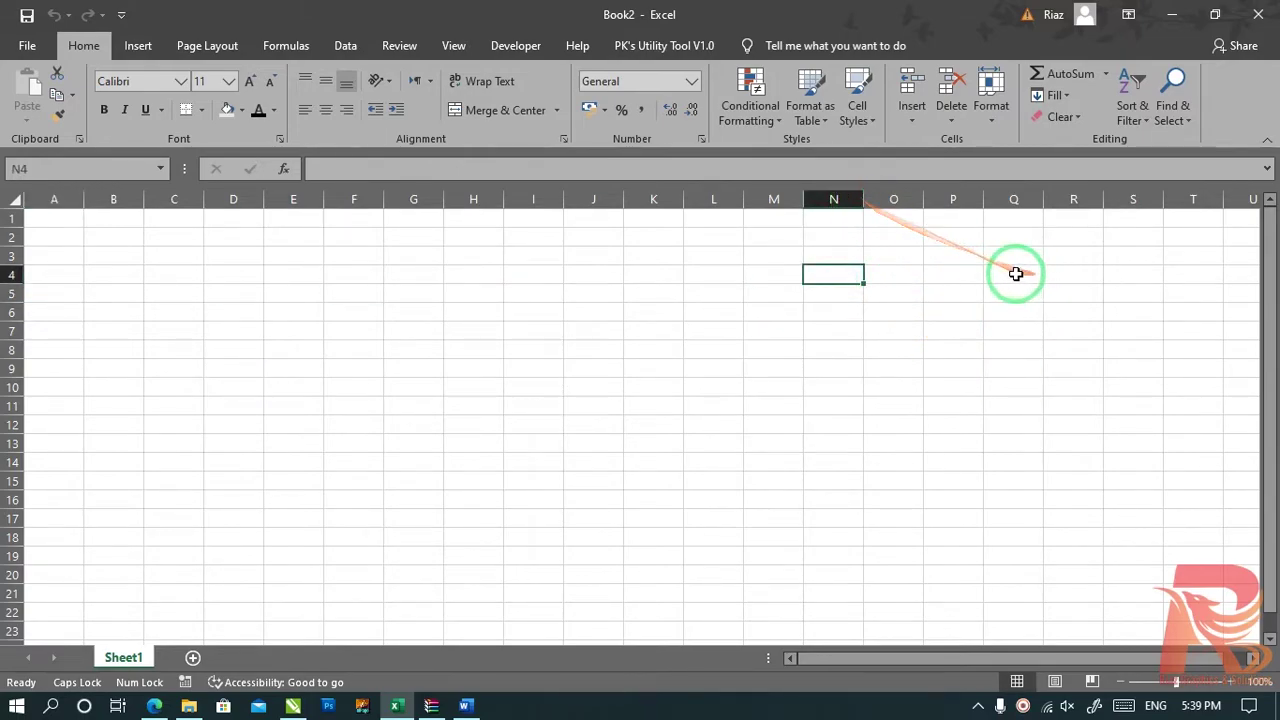
{"action": "left_click", "coordinate": [1068, 258]}
{"action": "type", "text": "a"}
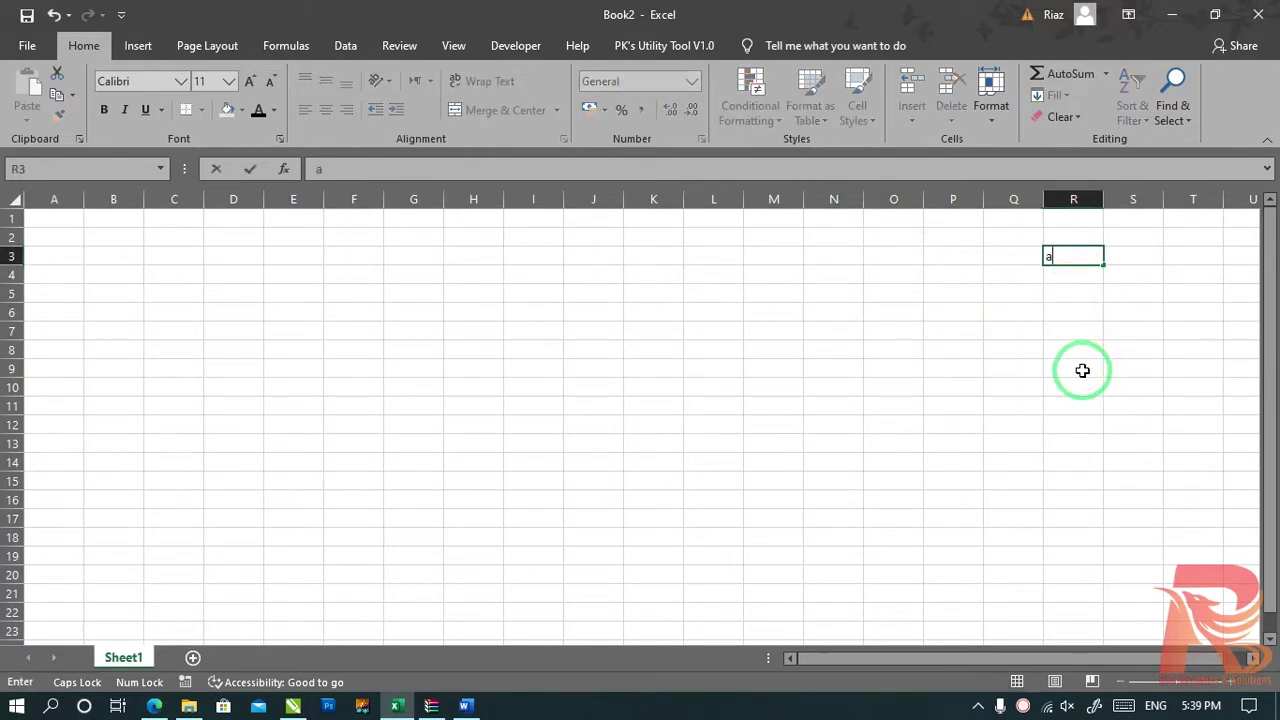
{"action": "type", "text": "OUNT TYPE"}
{"action": "key", "text": "Return"}
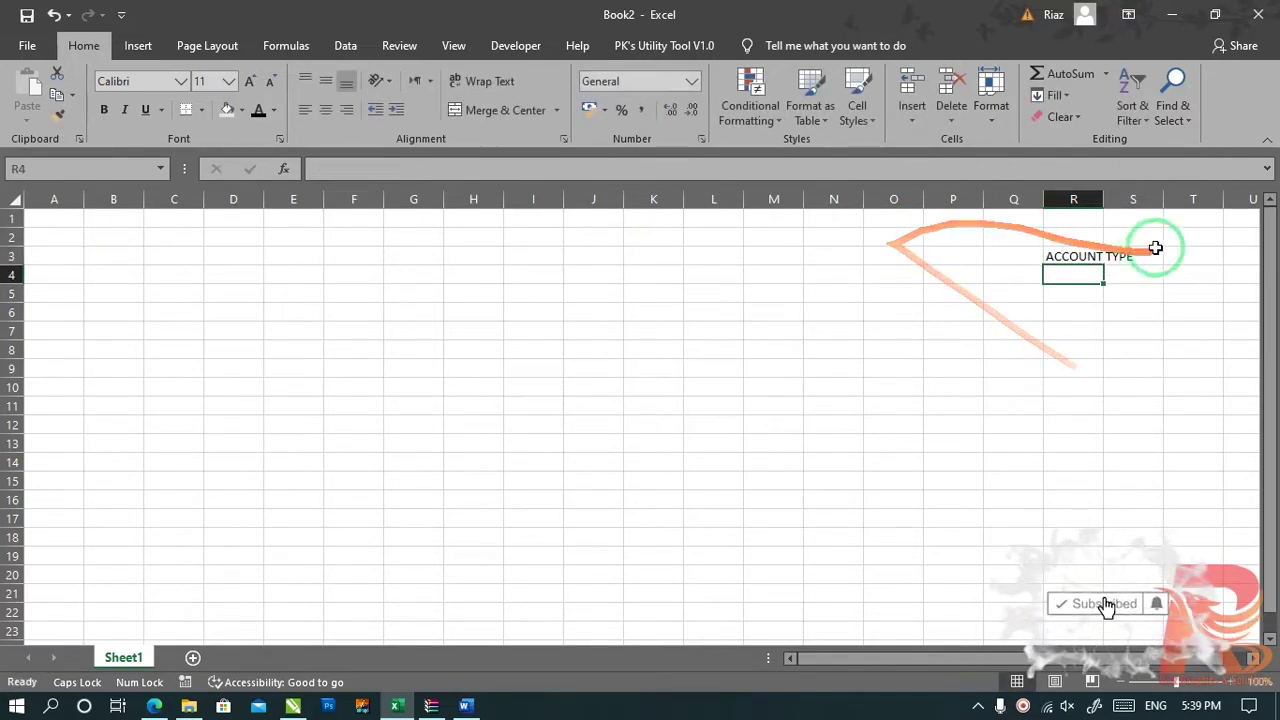
{"action": "double_click", "coordinate": [1104, 199]}
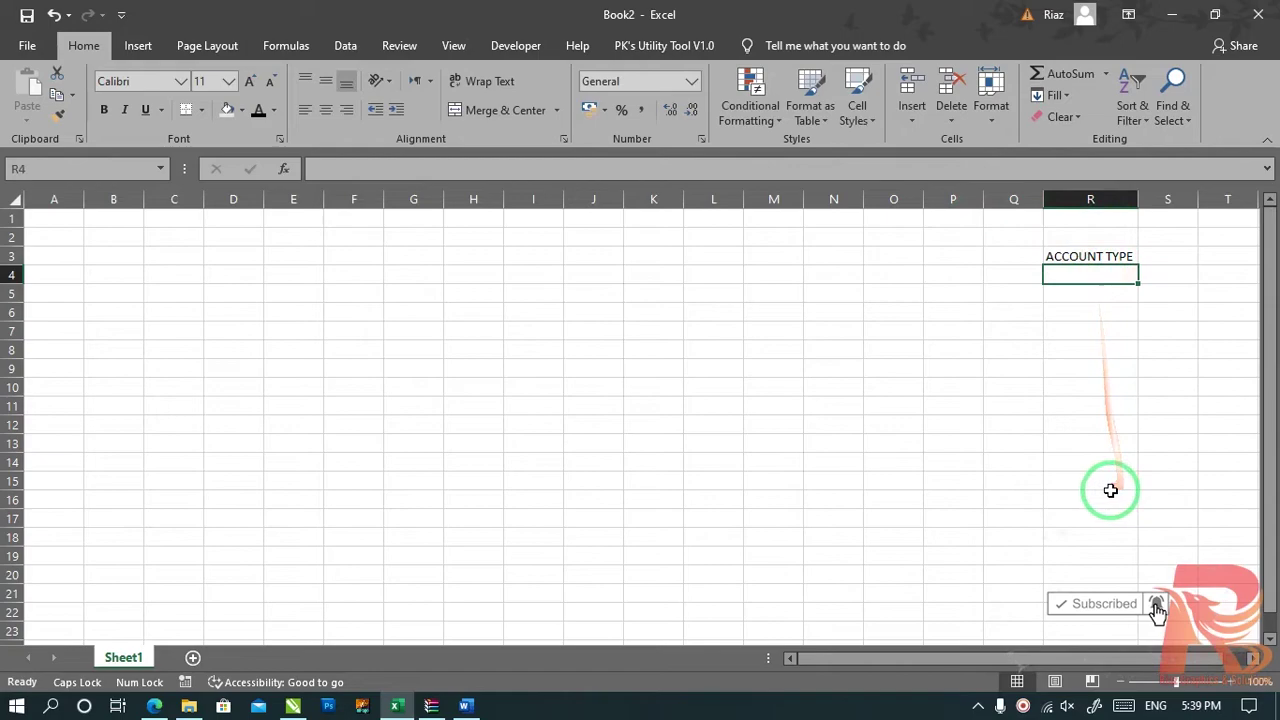
Step: Fill R4:R10 with CASH, BANK, SALE, SALARY, PURCHASE, UTALITY and MAINTENCE
{"action": "type", "text": "CASH"}
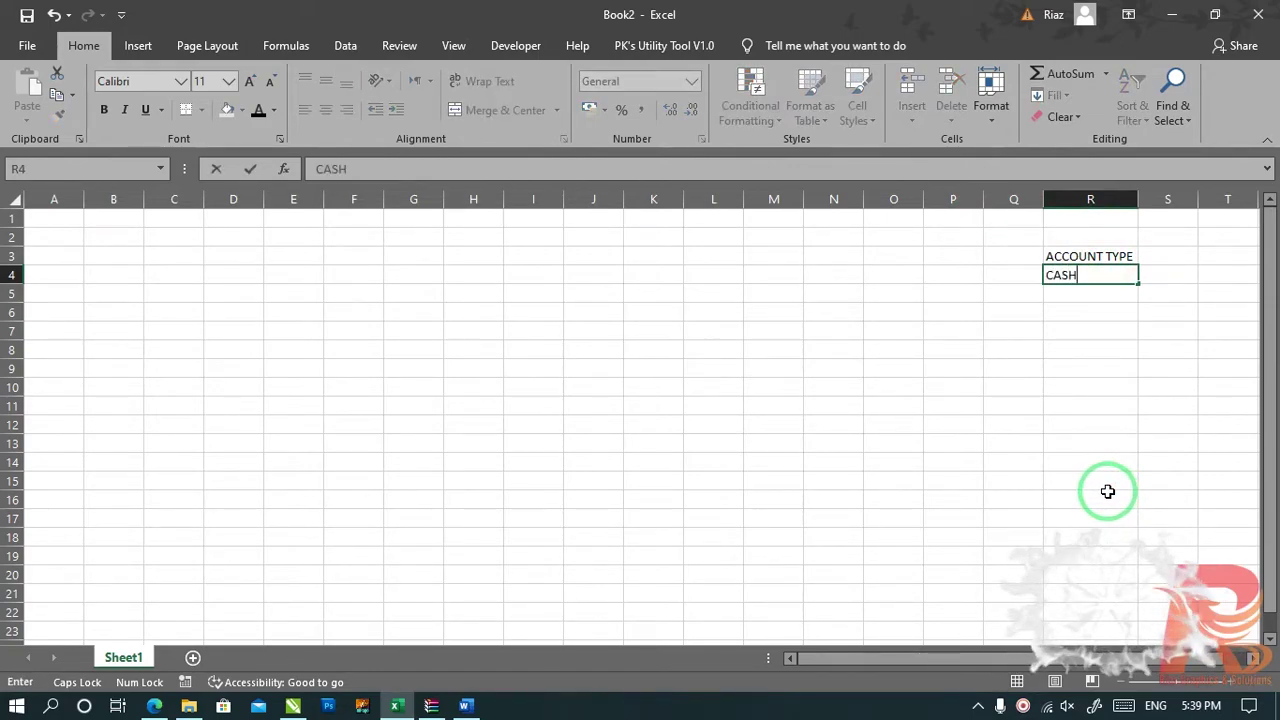
{"action": "key", "text": "Return"}
{"action": "type", "text": "BANK"}
{"action": "key", "text": "Return"}
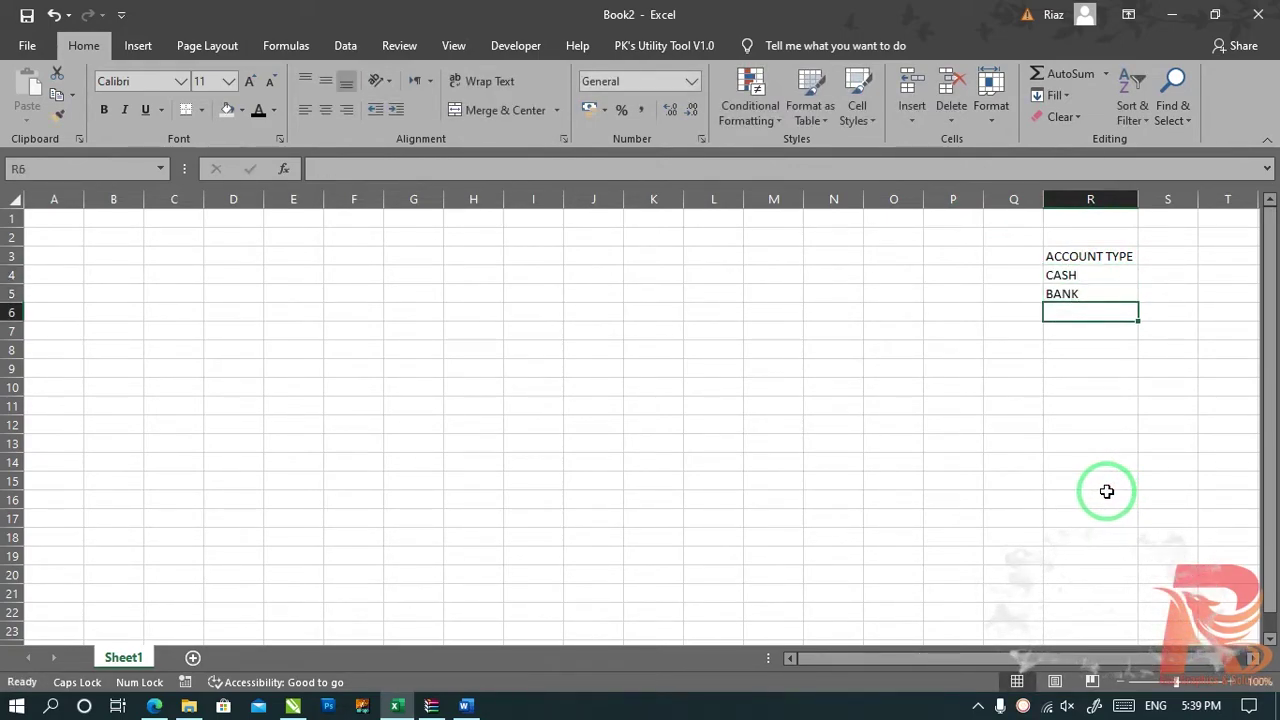
{"action": "type", "text": "SALE"}
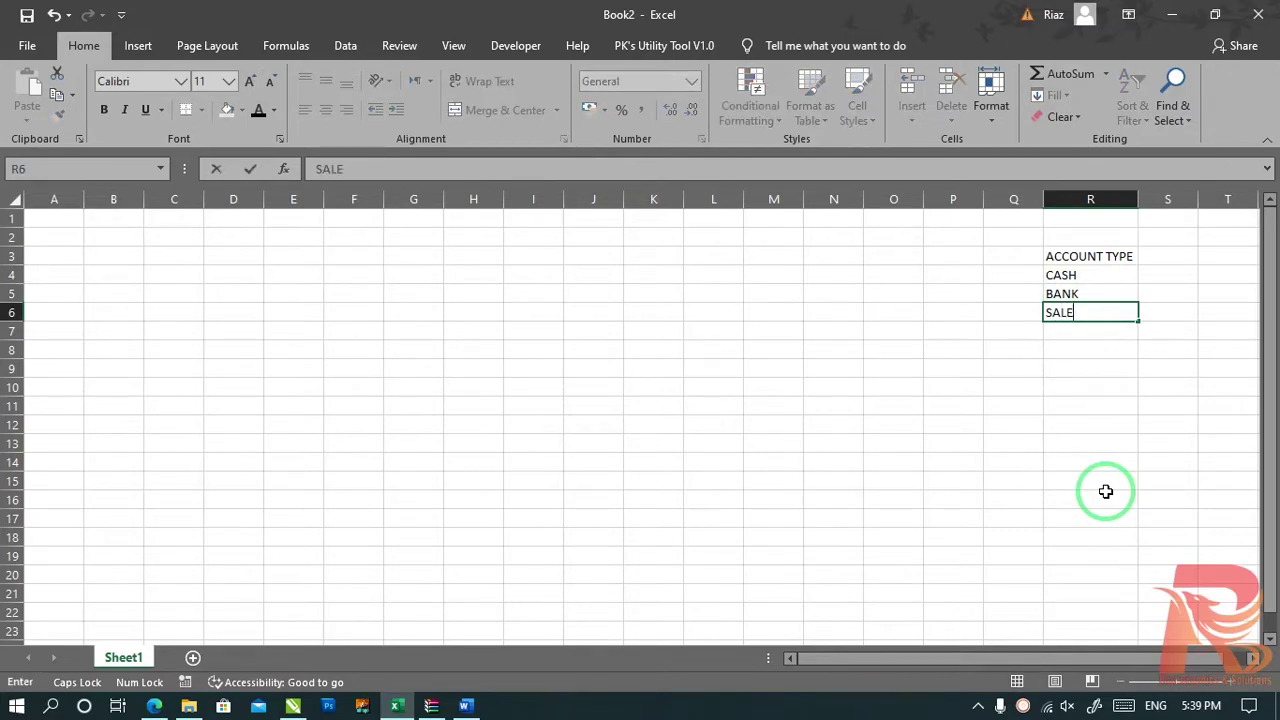
{"action": "key", "text": "Return"}
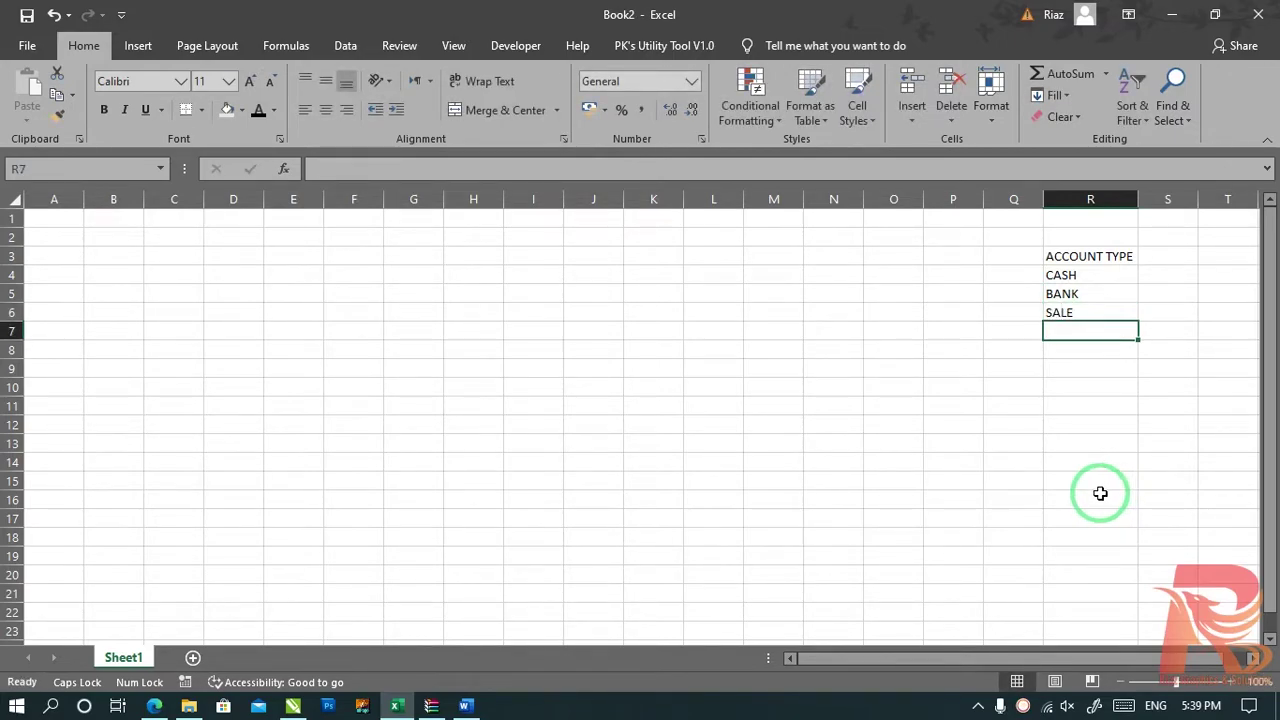
{"action": "type", "text": "SALA"}
{"action": "key", "text": "Return"}
{"action": "type", "text": "PURCHASE"}
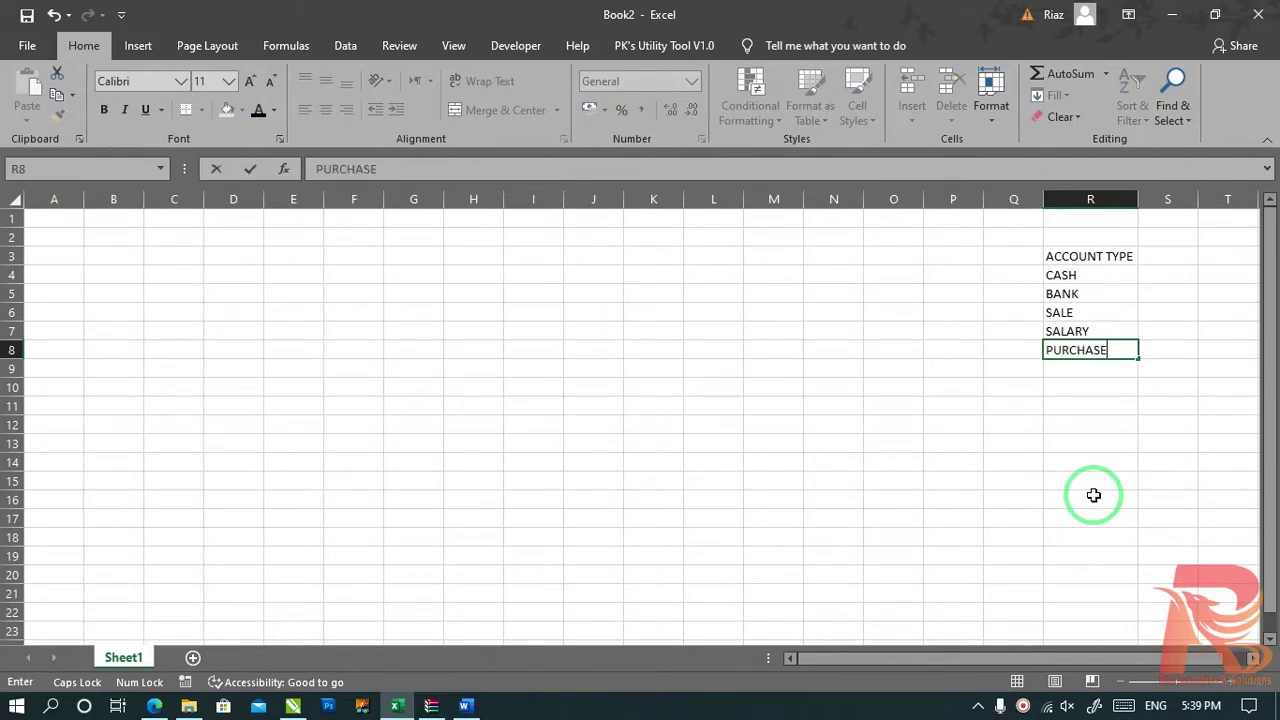
{"action": "key", "text": "Return"}
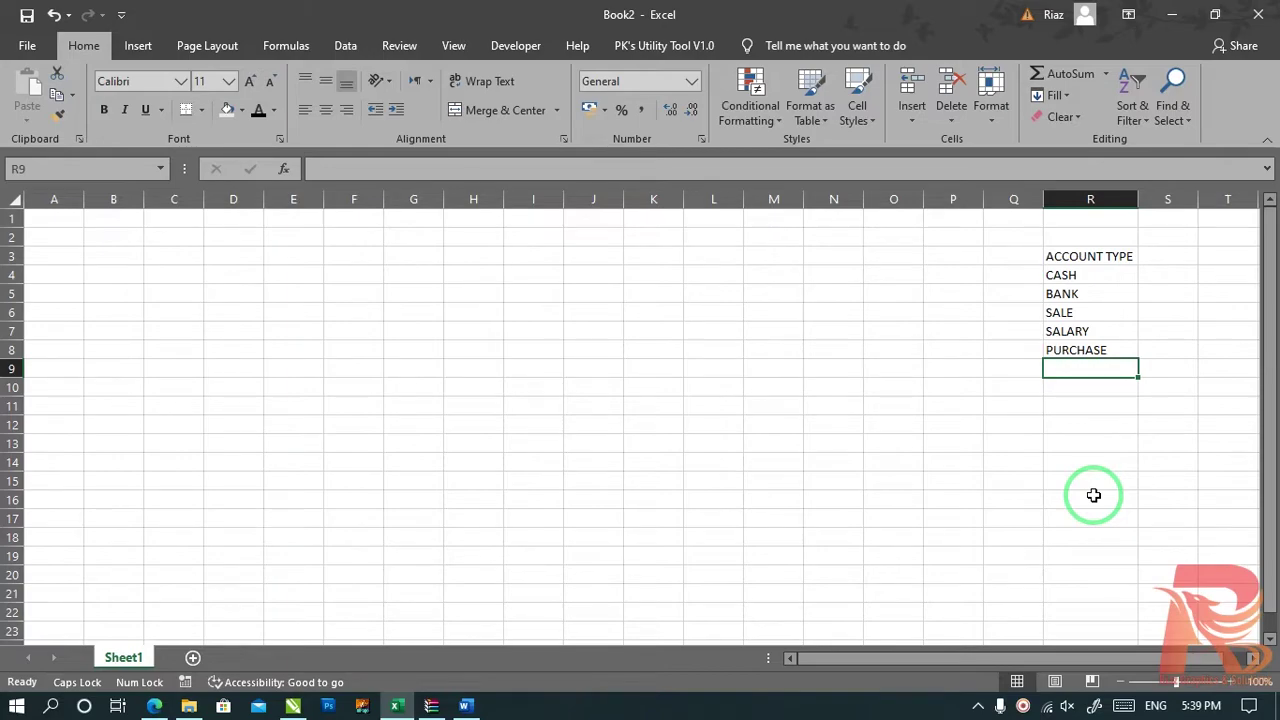
{"action": "type", "text": "UTALITY"}
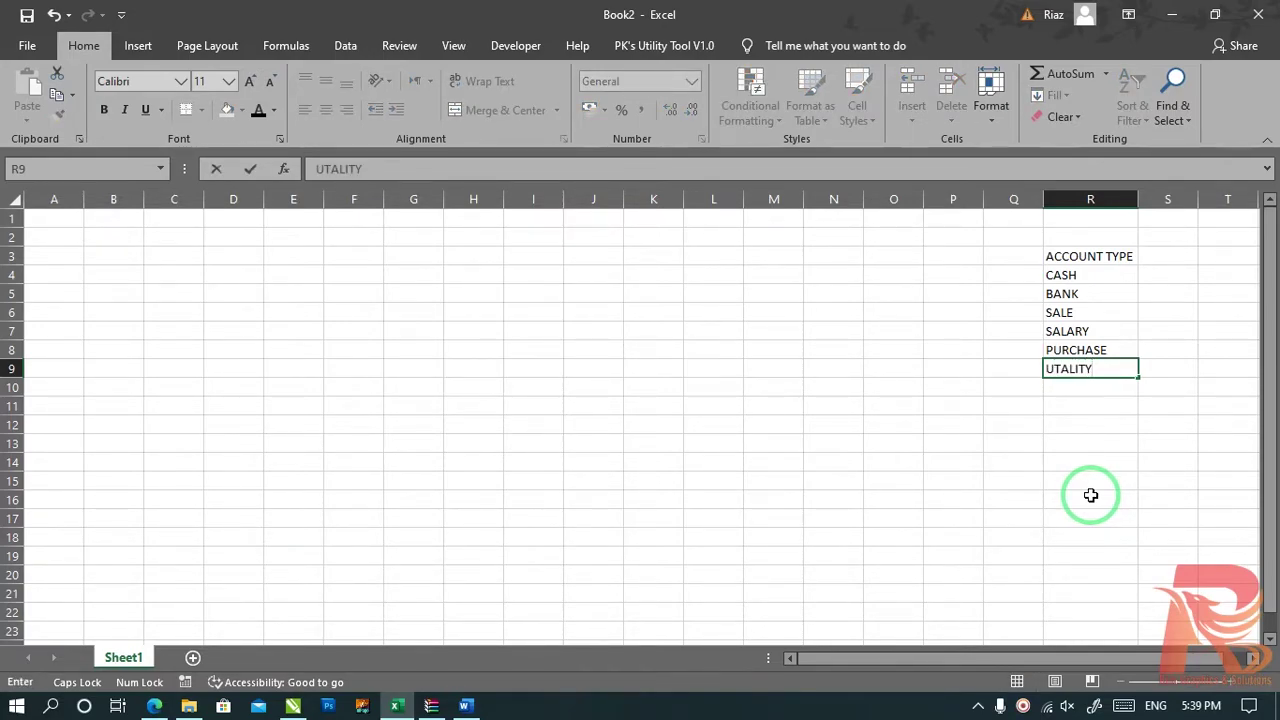
{"action": "key", "text": "Return"}
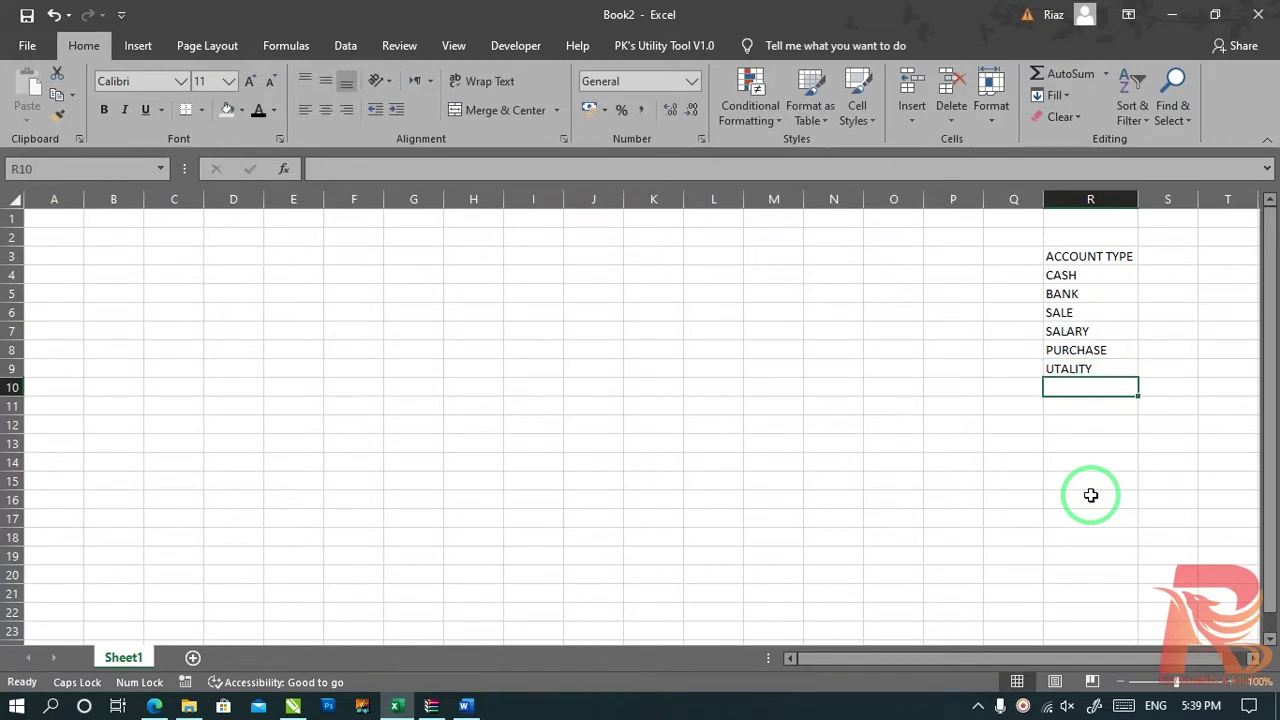
{"action": "type", "text": "MAINTENCE"}
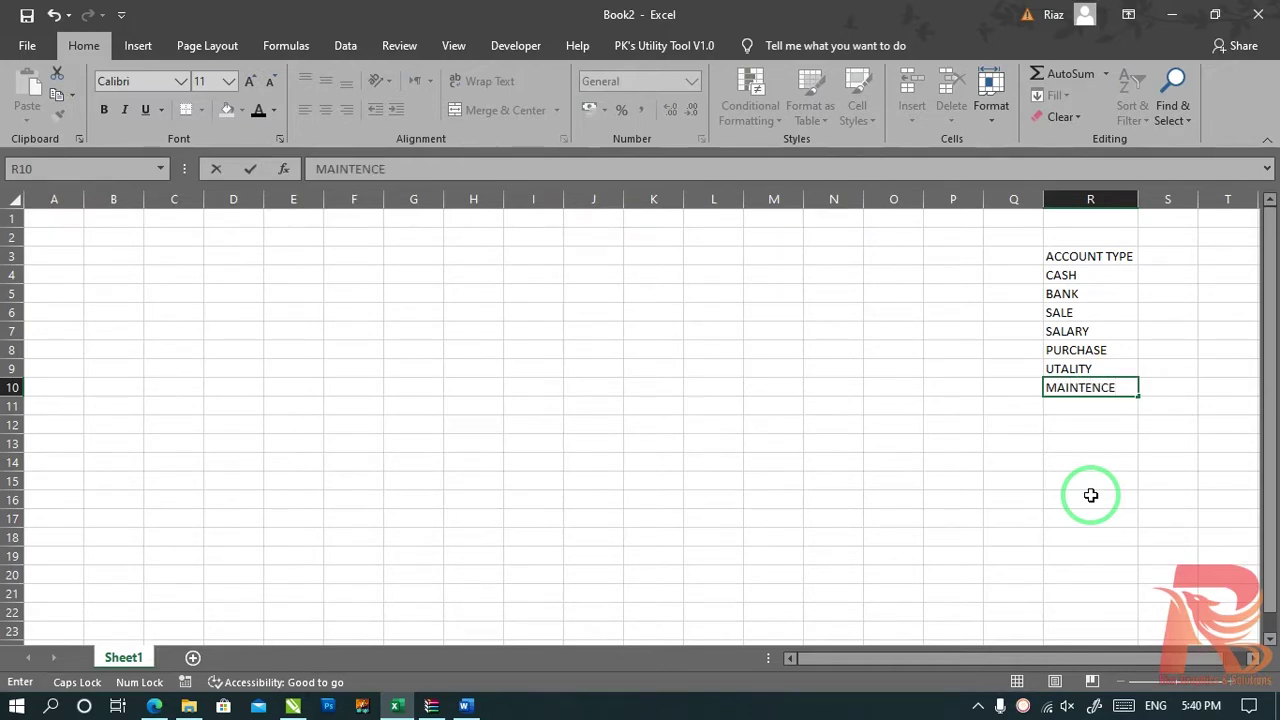
{"action": "key", "text": "Return"}
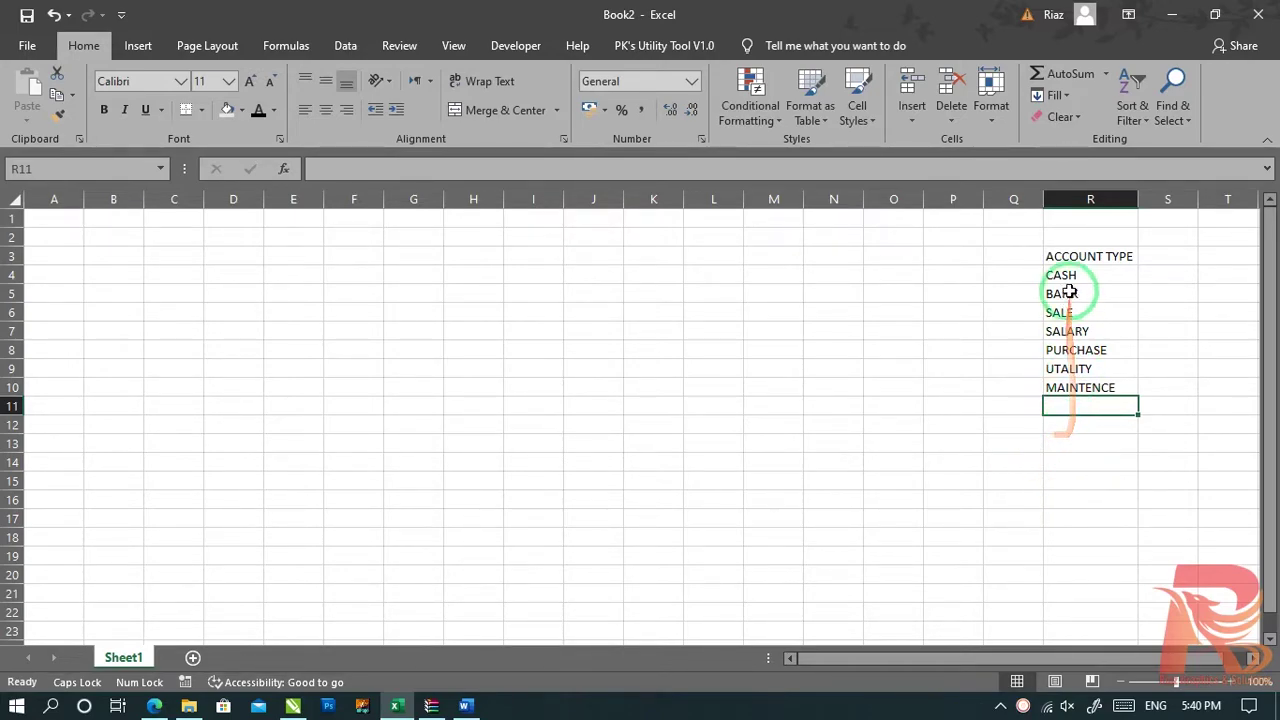
Step: Drag the ACCOUNT TYPE block from R3:R10 down to R11:R18
{"action": "left_click_drag", "start_coordinate": [1060, 275], "coordinate": [1060, 387]}
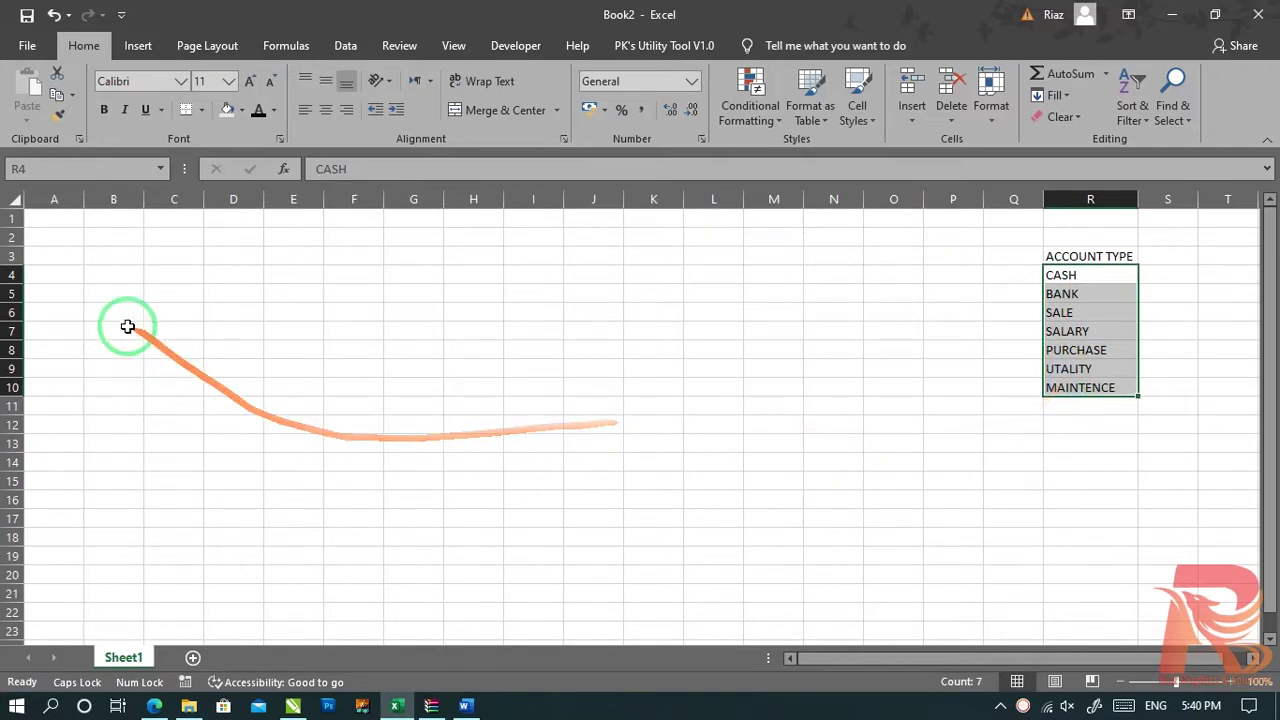
{"action": "left_click", "coordinate": [51, 297]}
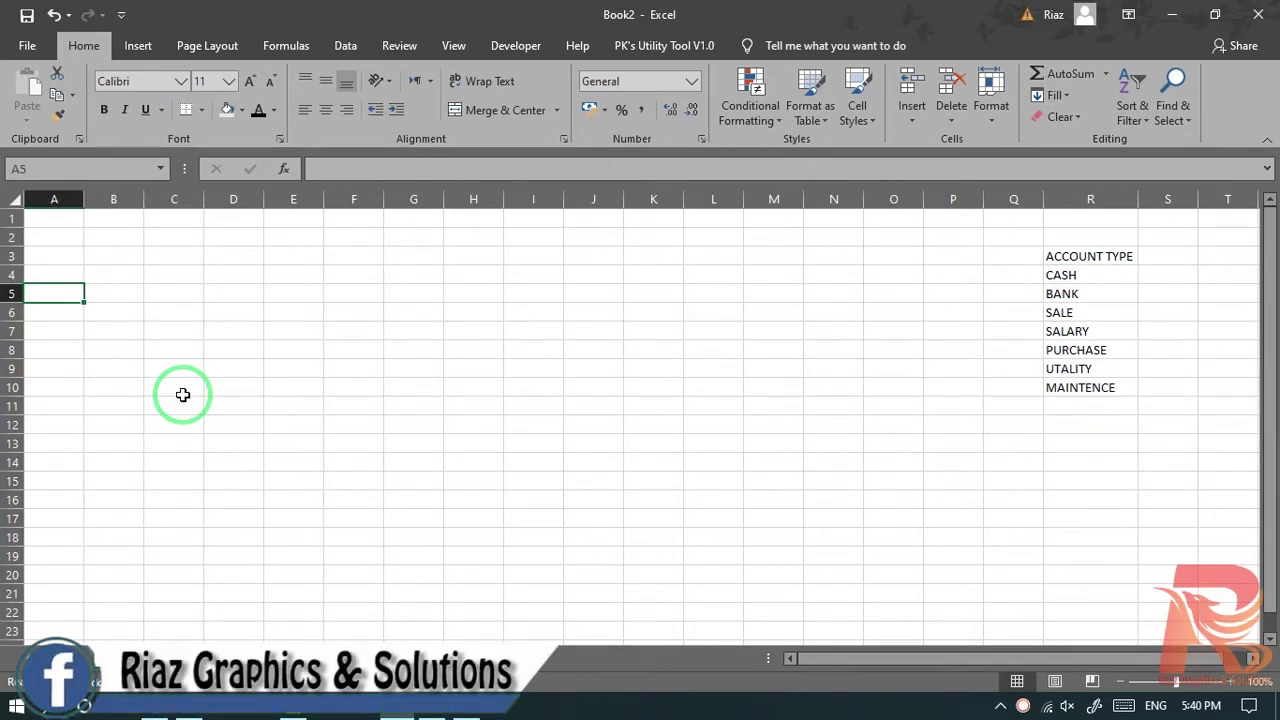
{"action": "left_click_drag", "start_coordinate": [1071, 257], "coordinate": [1088, 385]}
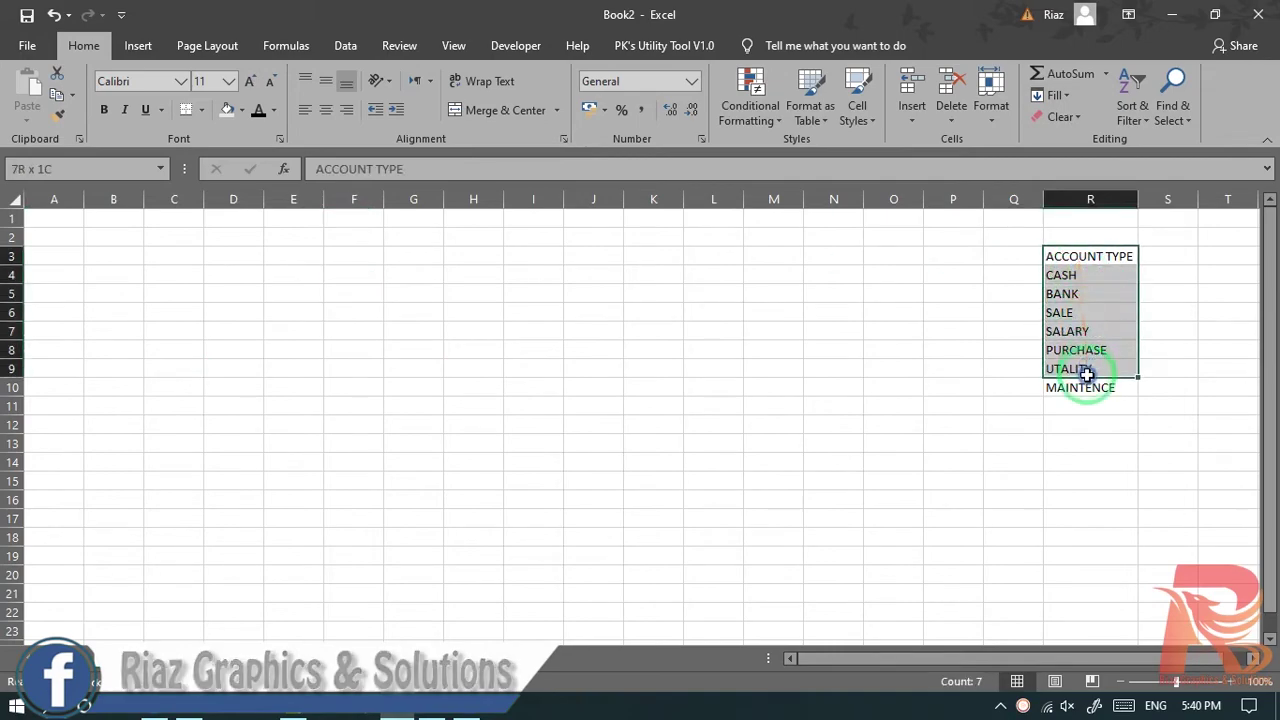
{"action": "left_click_drag", "start_coordinate": [1063, 249], "coordinate": [1193, 349]}
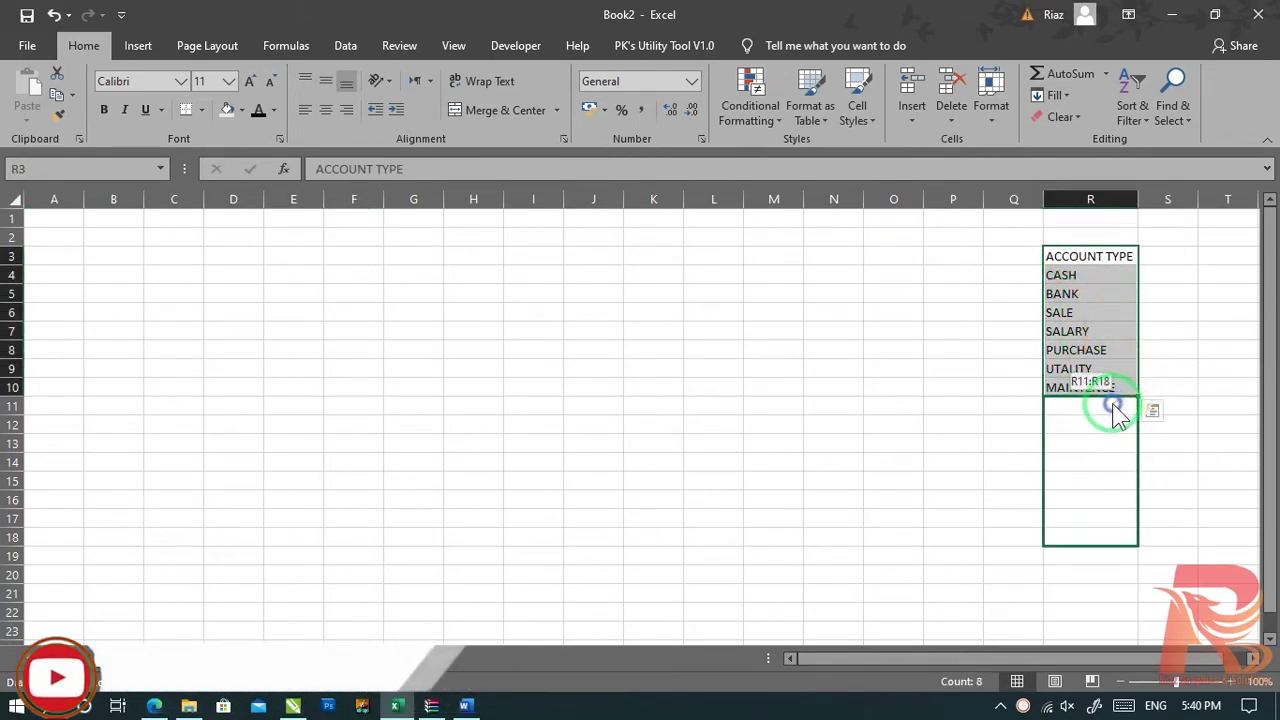
{"action": "left_click", "coordinate": [55, 295]}
Step: Enter DATE, PARTICULAR and REF.NO in A5:C5, replacing the mistaken FOILO heading
{"action": "type", "text": "DATE"}
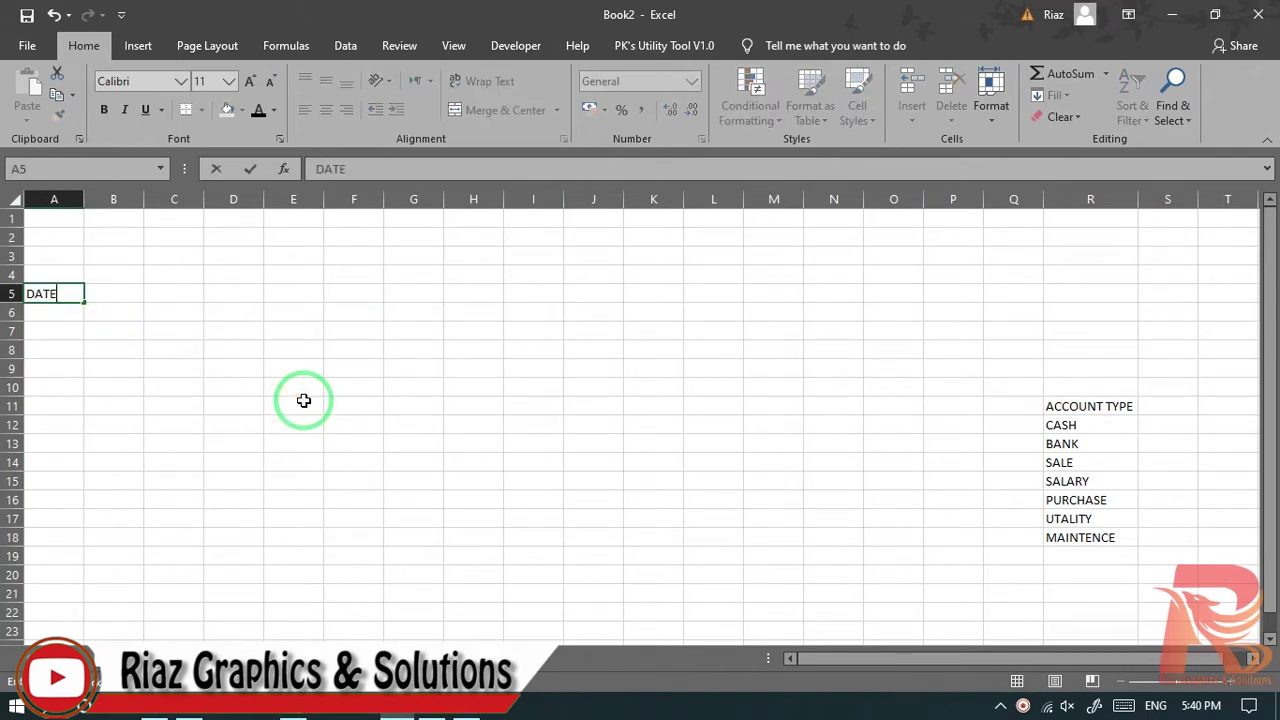
{"action": "key", "text": "Tab"}
{"action": "type", "text": "PAR"}
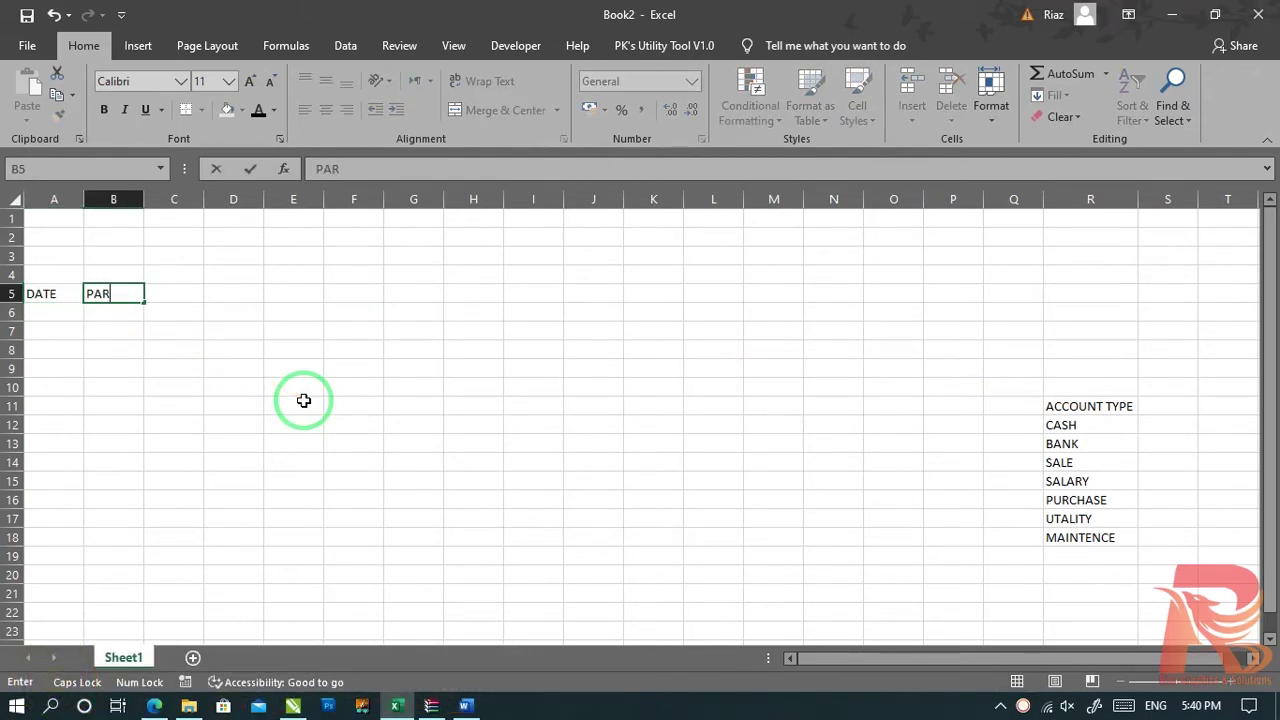
{"action": "key", "text": "Tab"}
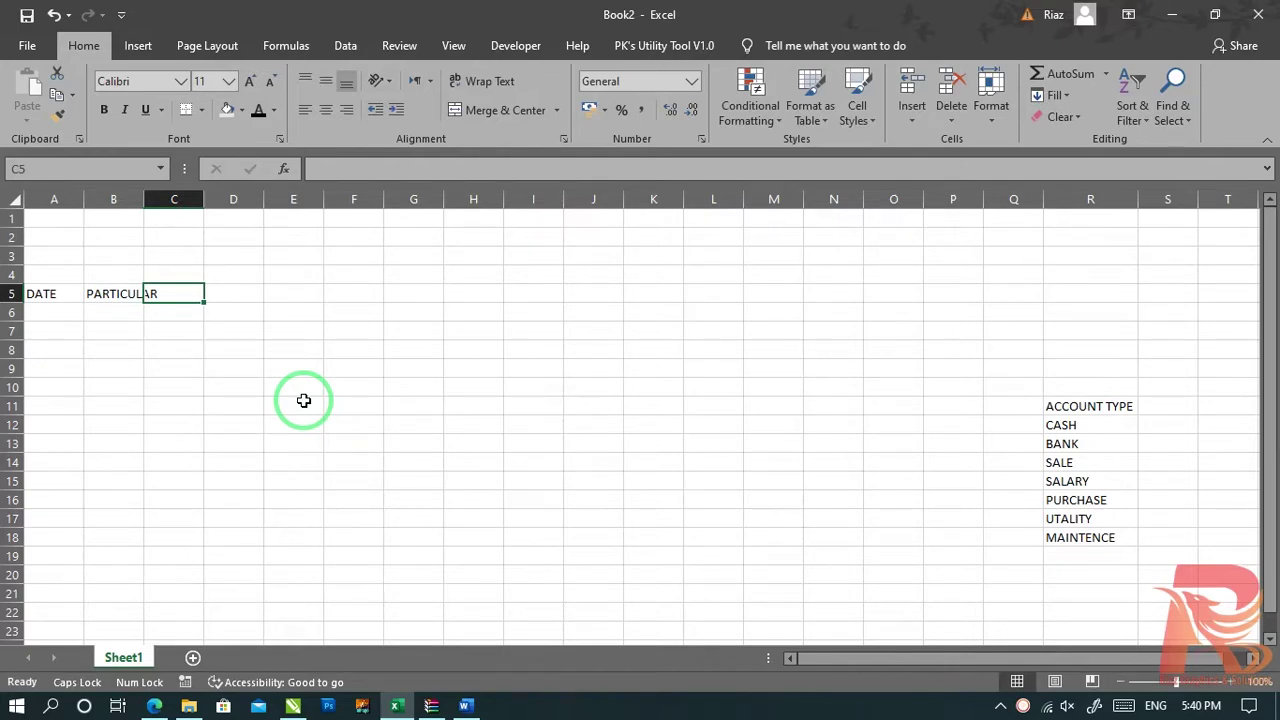
{"action": "type", "text": "FOILO"}
{"action": "key", "text": "Tab"}
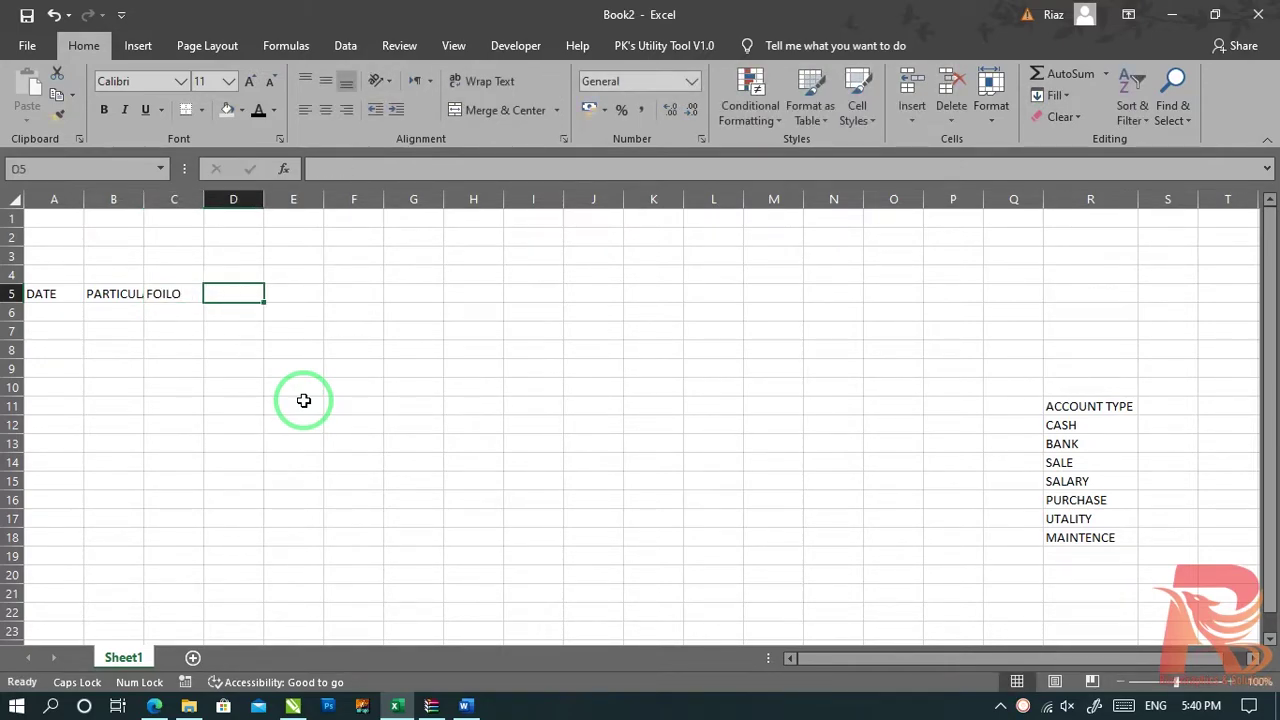
{"action": "key", "text": "Left"}
{"action": "type", "text": "FO"}
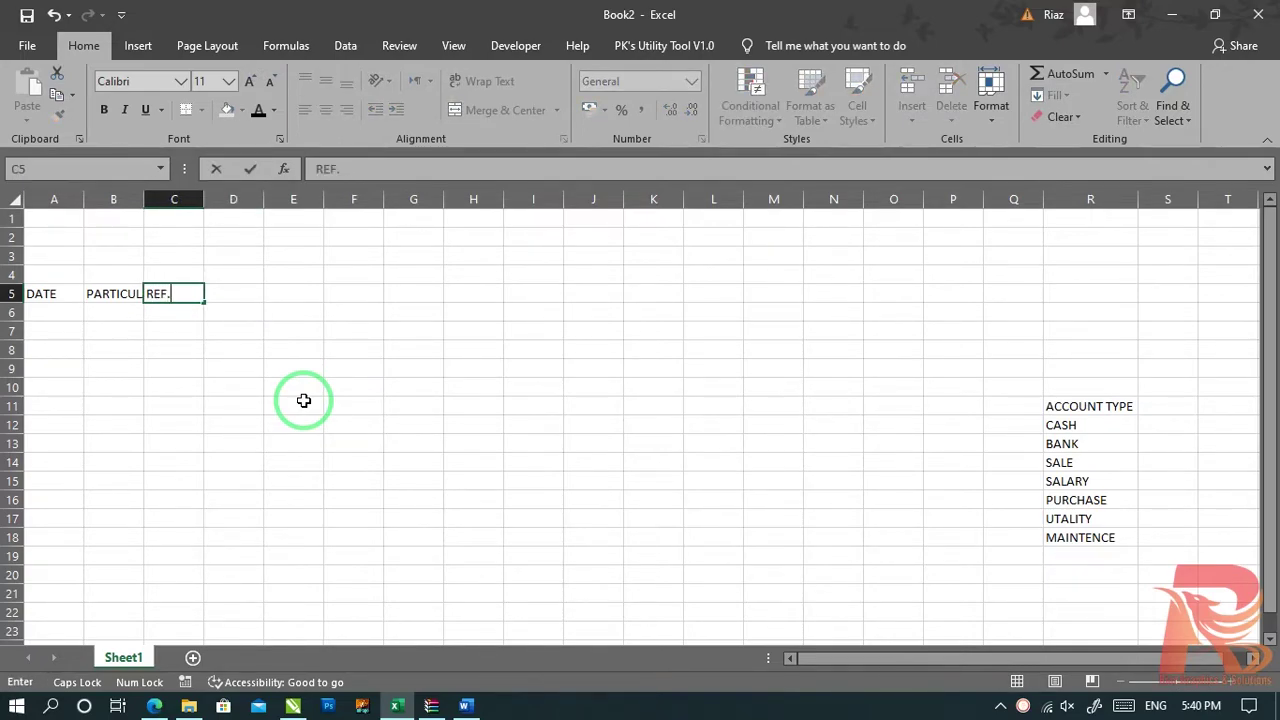
{"action": "key", "text": "Tab"}
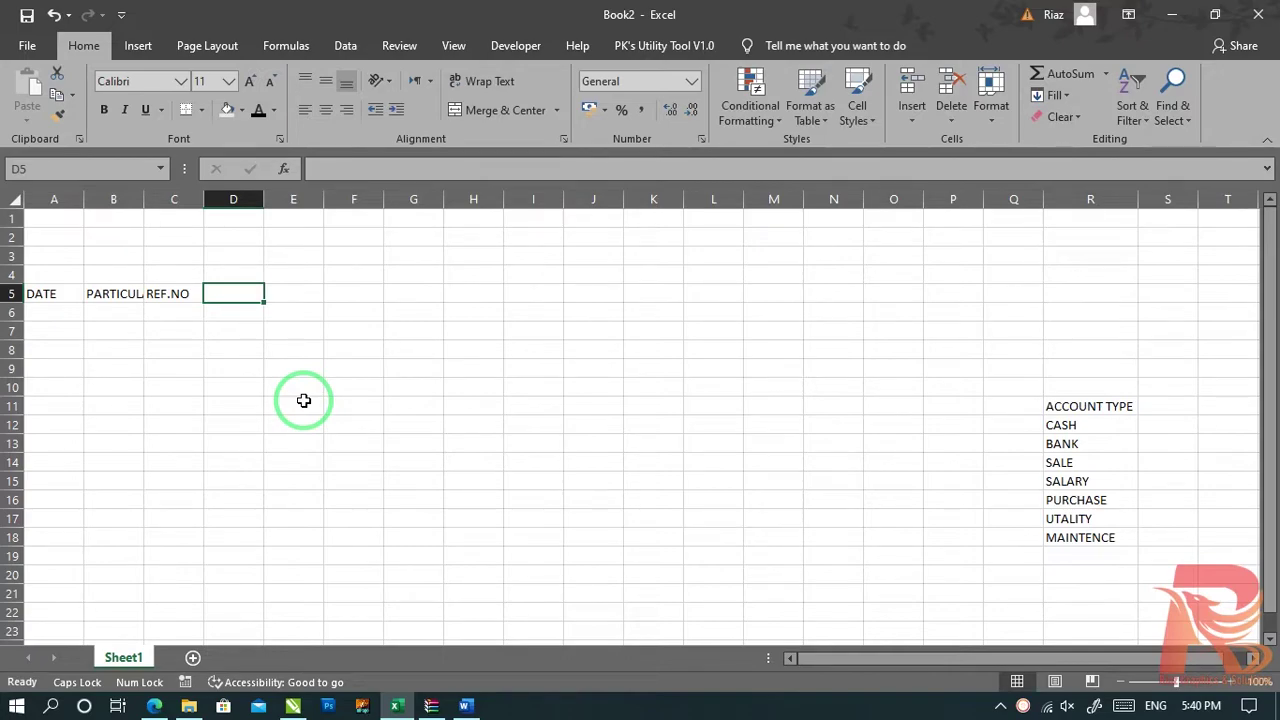
Step: Add RECEIPT and PAYMENT headings in D5:E5 and widen column A to 12.57
{"action": "type", "text": "RECEIPT"}
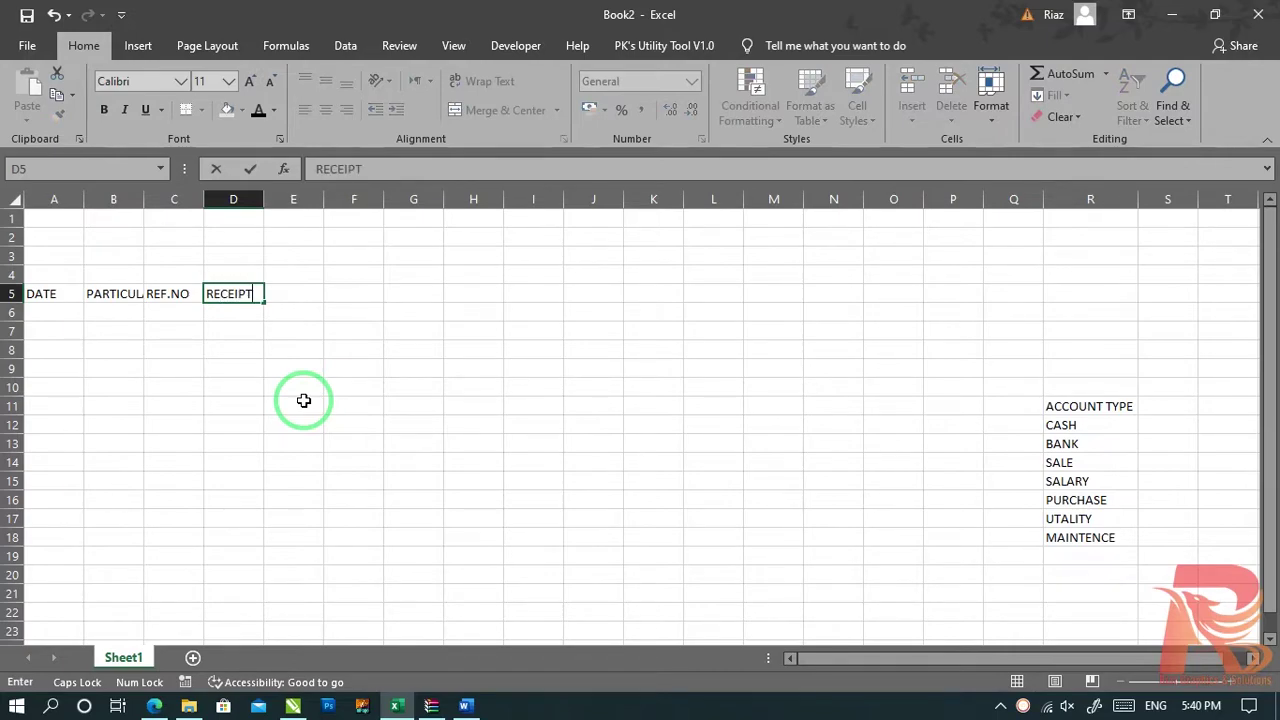
{"action": "key", "text": "Tab"}
{"action": "type", "text": "T"}
{"action": "key", "text": "Tab"}
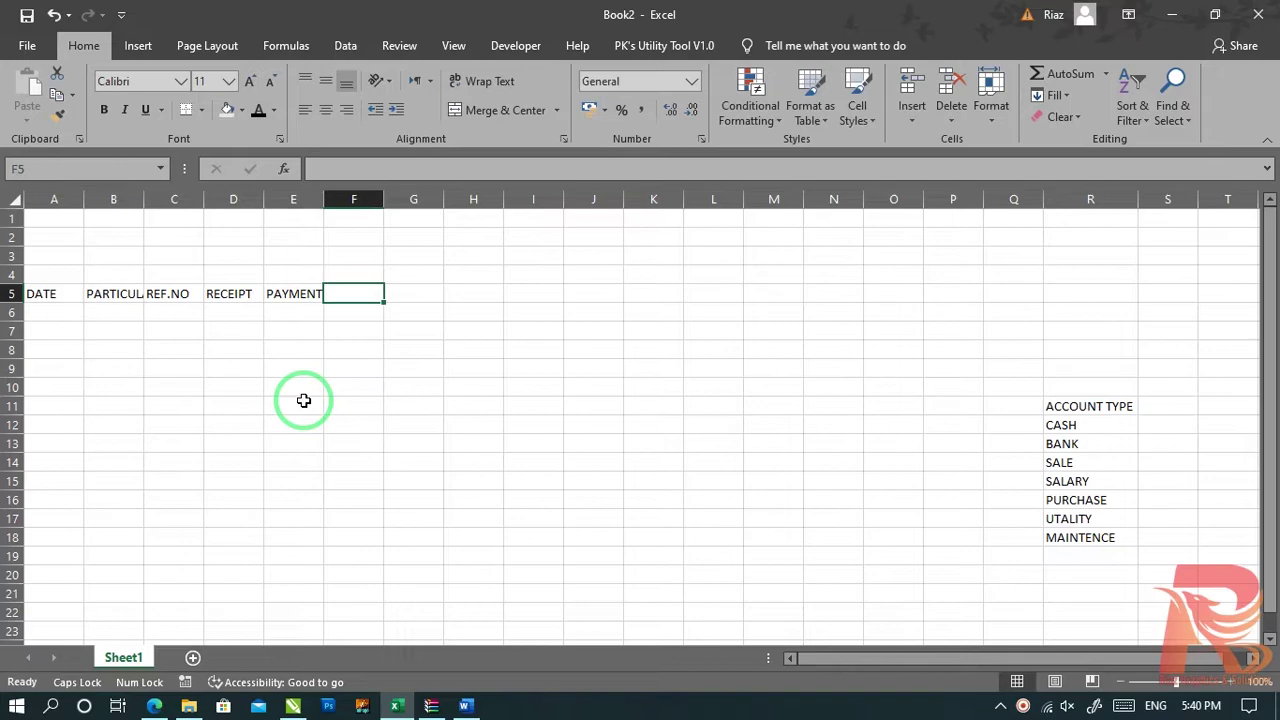
{"action": "key", "text": "Left"}
{"action": "key", "text": "Left"}
{"action": "key", "text": "Left"}
{"action": "key", "text": "Left"}
{"action": "key", "text": "Left"}
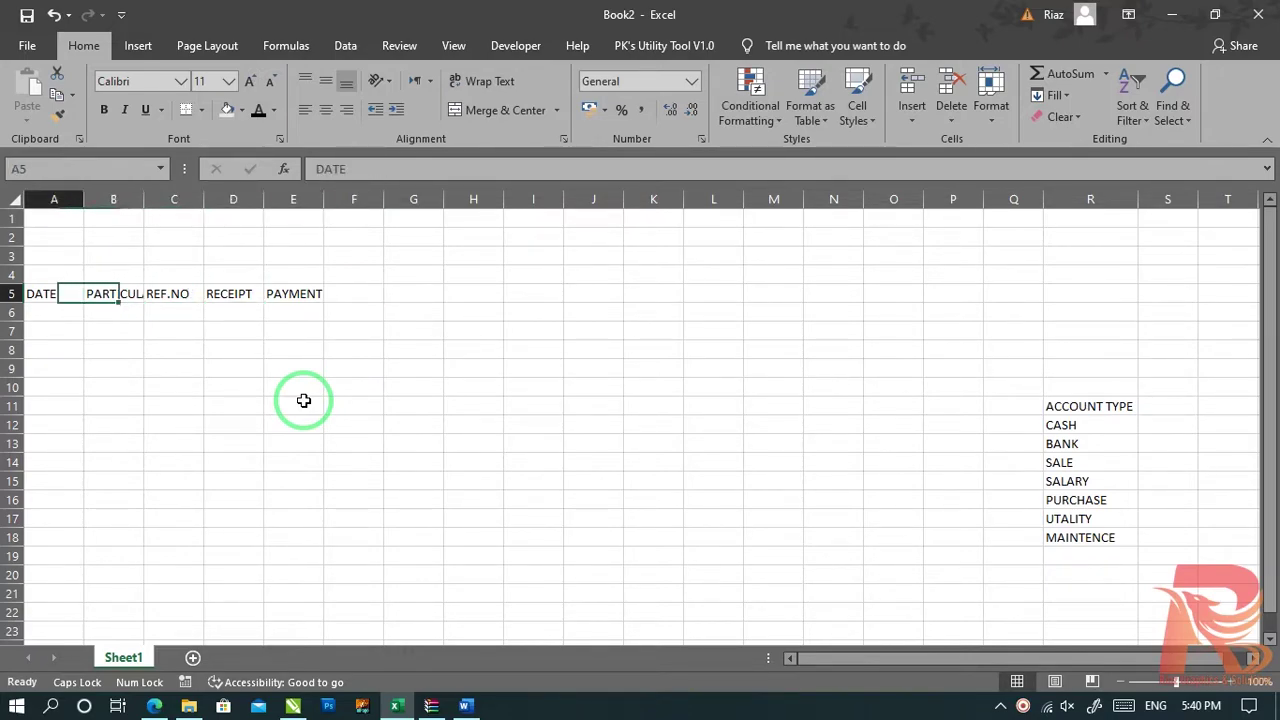
{"action": "left_click_drag", "start_coordinate": [84, 196], "coordinate": [111, 192]}
Step: Apply the 14-Mar-12 Date number format to cells A6:A23
{"action": "left_click", "coordinate": [512, 365]}
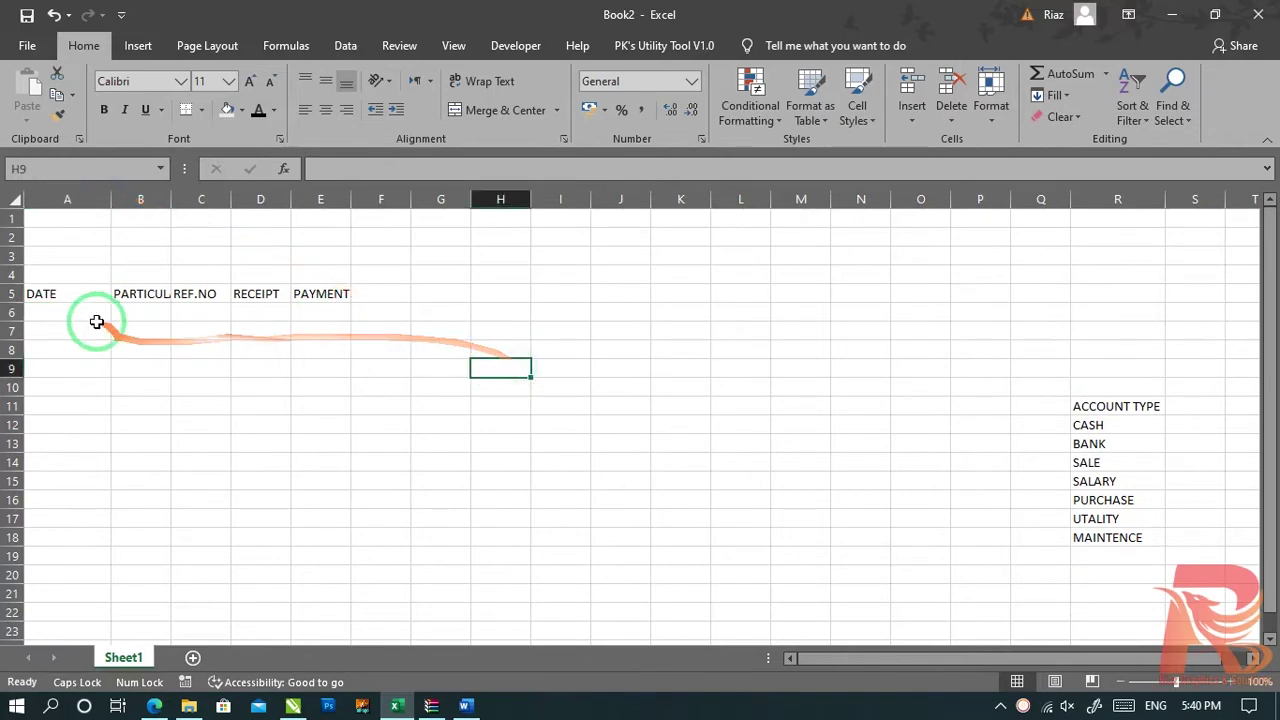
{"action": "left_click_drag", "start_coordinate": [60, 309], "coordinate": [88, 625]}
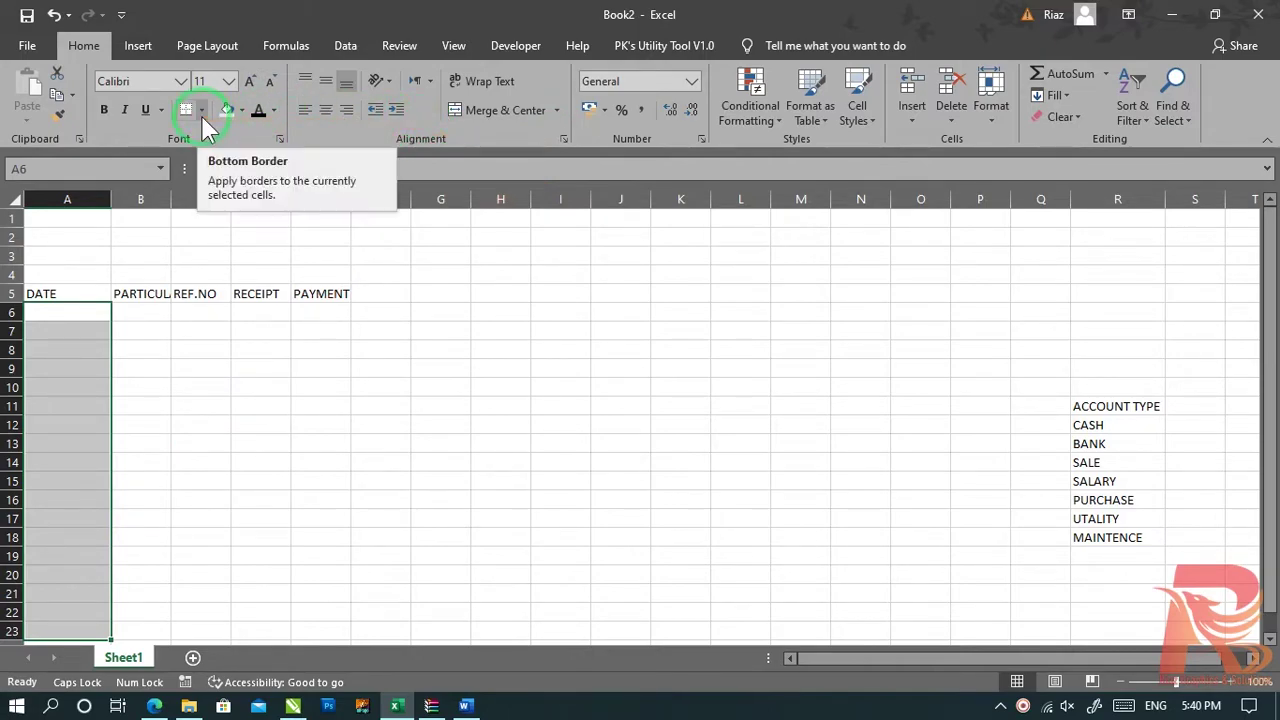
{"action": "left_click", "coordinate": [703, 139]}
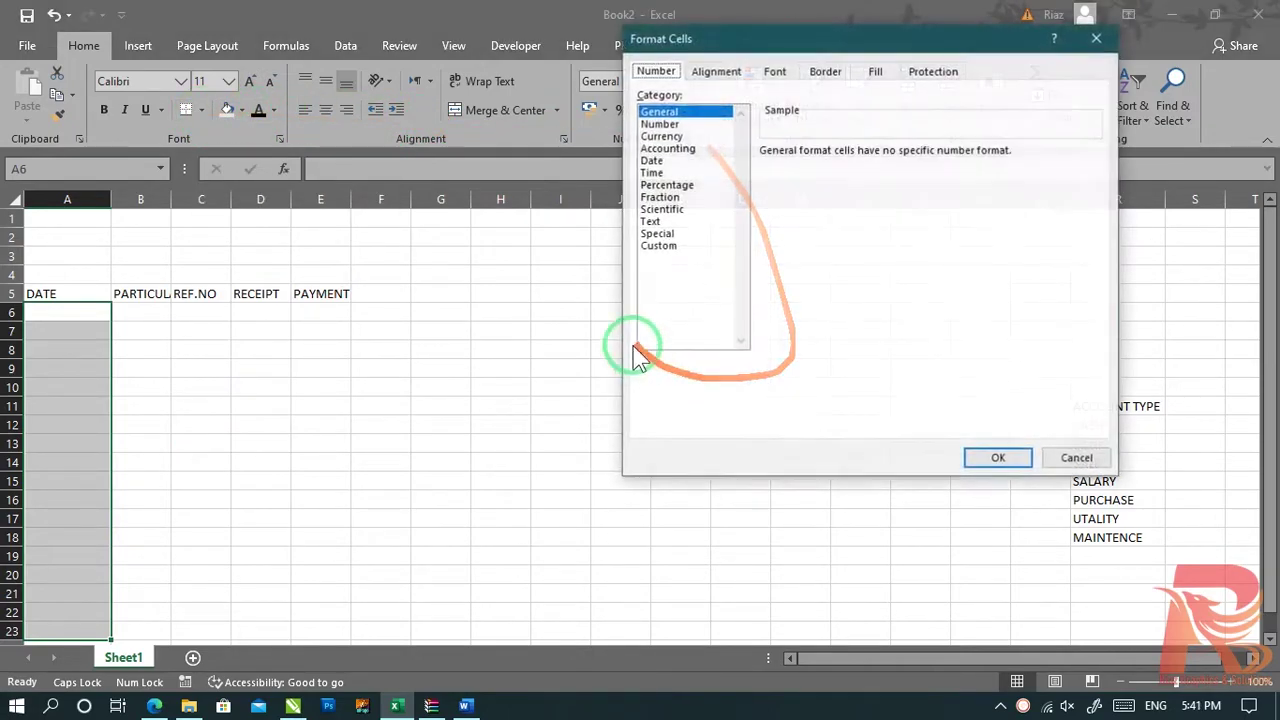
{"action": "left_click", "coordinate": [651, 160]}
{"action": "left_click", "coordinate": [785, 228]}
{"action": "scroll", "coordinate": [800, 243], "scroll_direction": "down", "scroll_amount": 1}
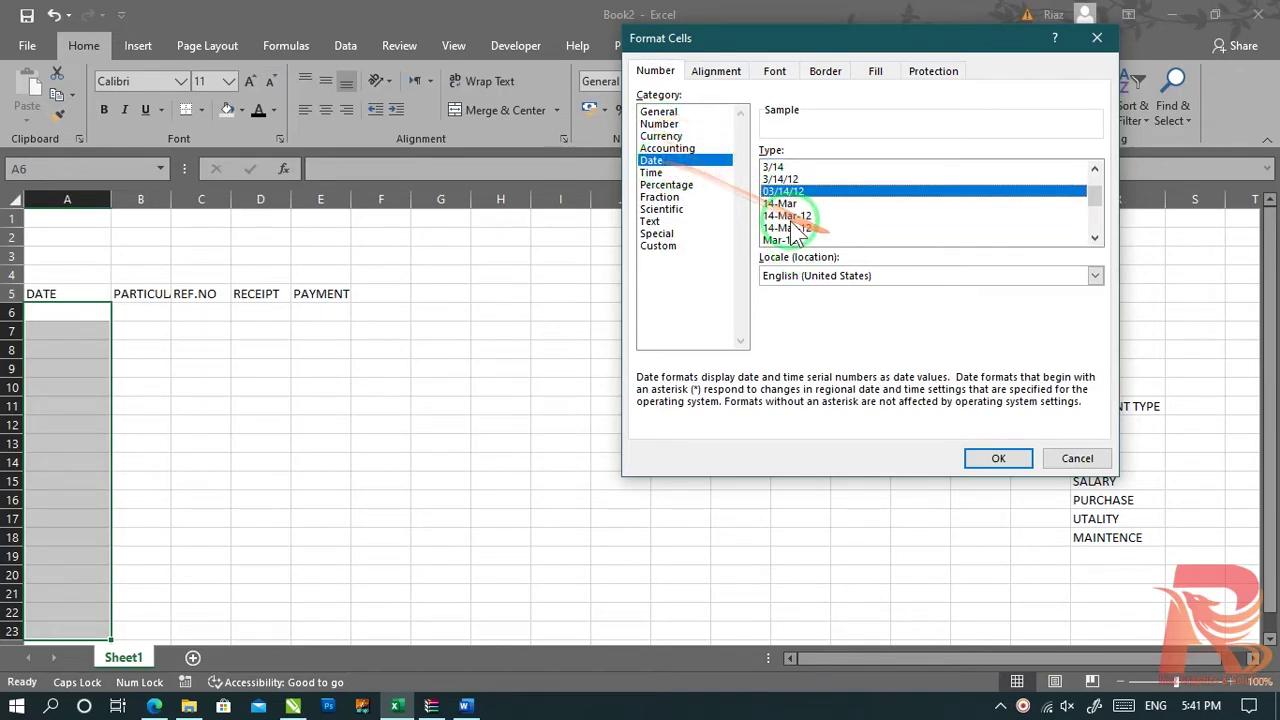
{"action": "left_click", "coordinate": [804, 230]}
{"action": "left_click", "coordinate": [998, 458]}
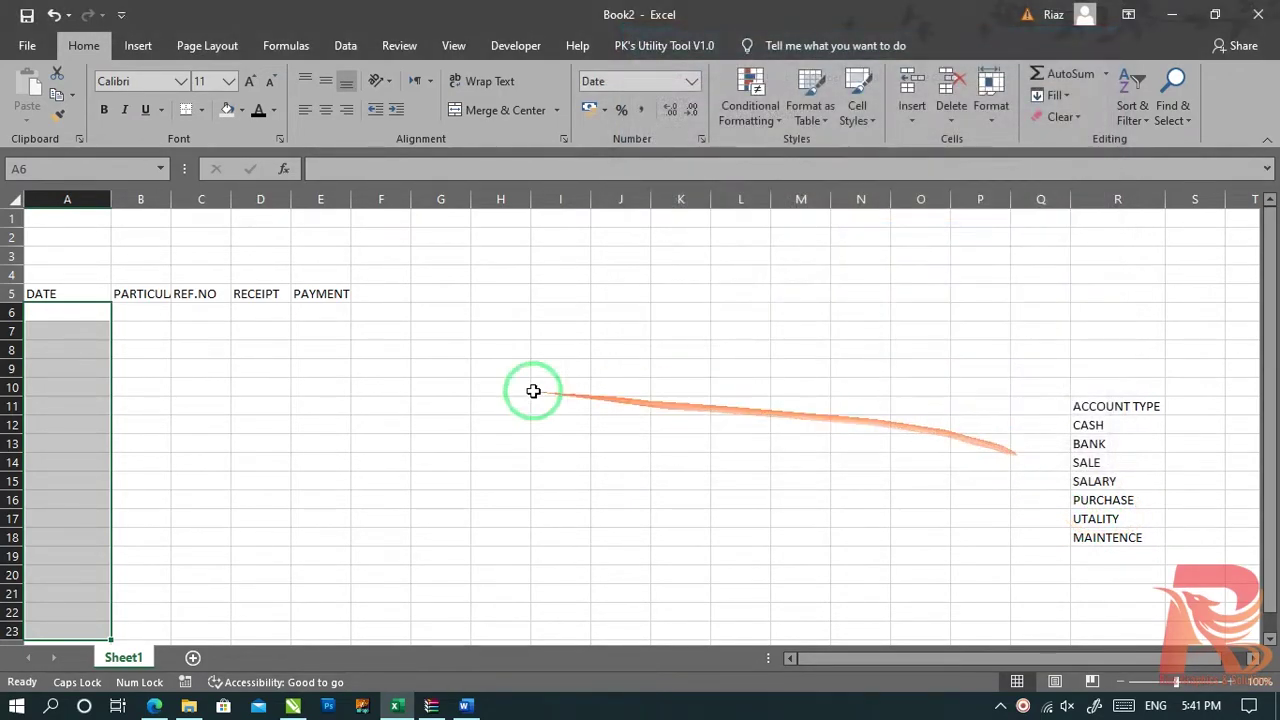
{"action": "left_click", "coordinate": [368, 389]}
{"action": "left_click", "coordinate": [165, 312]}
Step: Widen PARTICULAR to about 36, REF.NO slightly, and RECEIPT and PAYMENT together
{"action": "left_click_drag", "start_coordinate": [171, 199], "coordinate": [354, 231]}
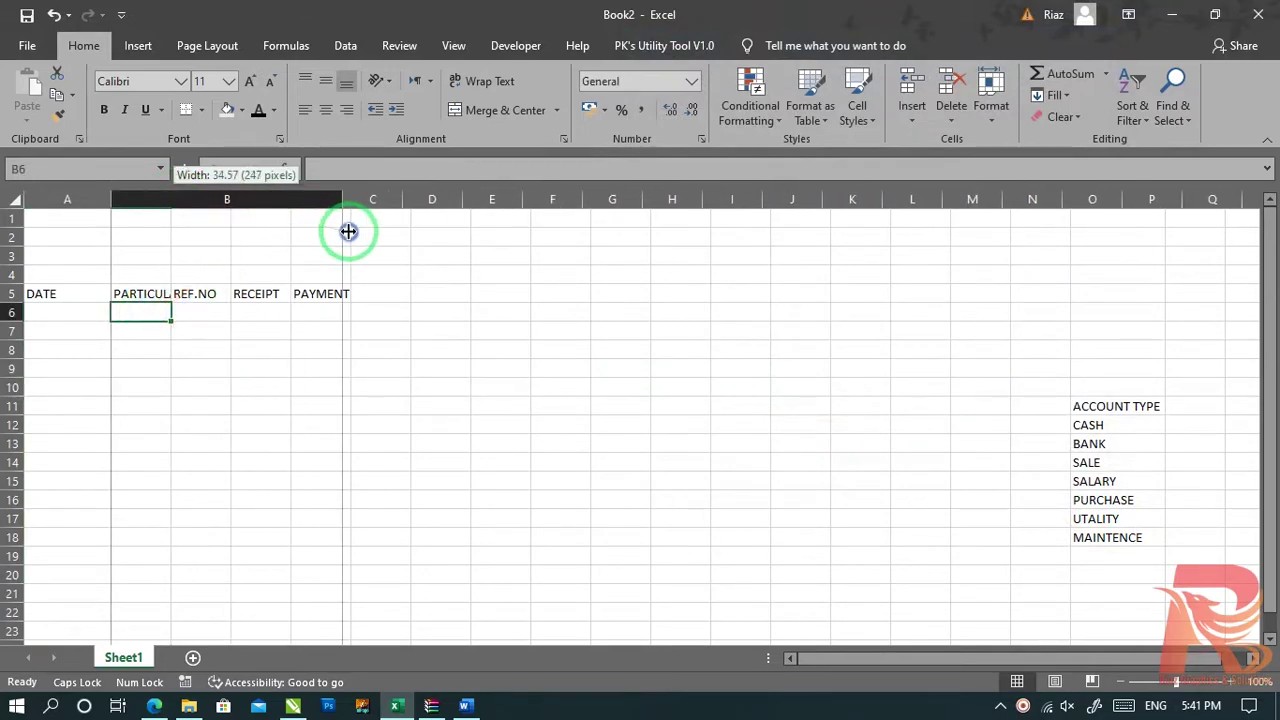
{"action": "left_click", "coordinate": [494, 349]}
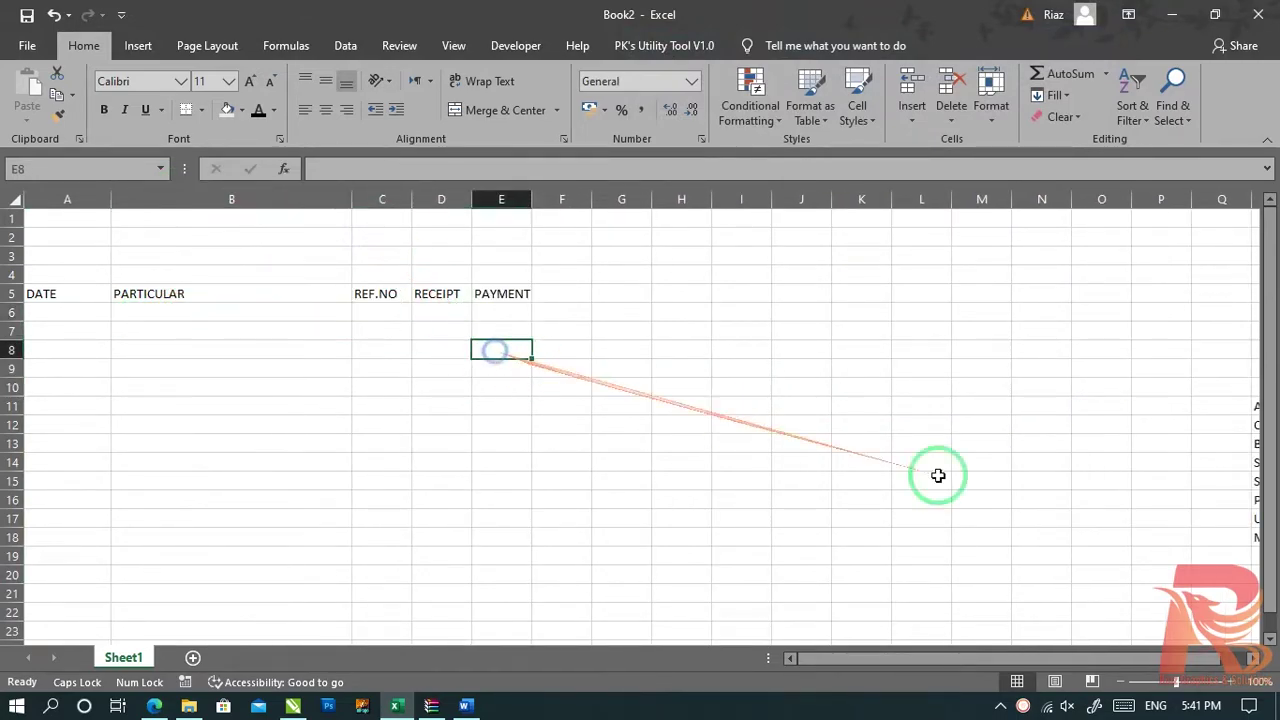
{"action": "left_click", "coordinate": [395, 316]}
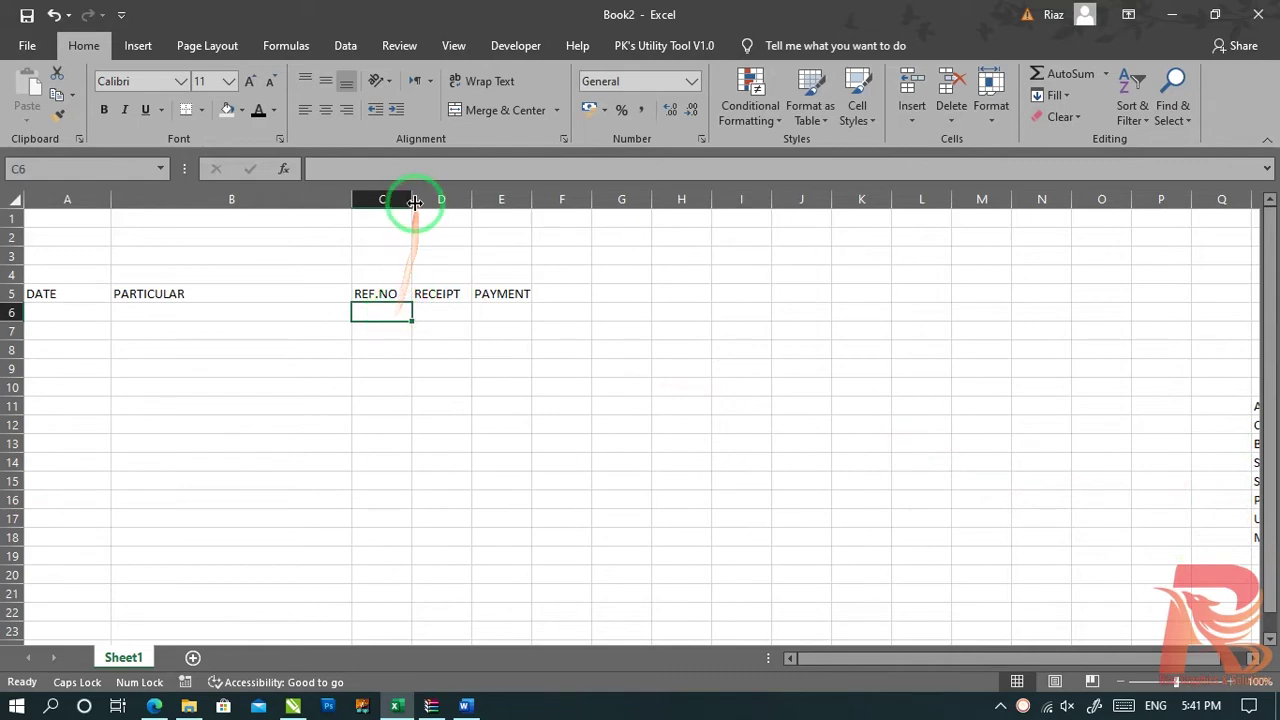
{"action": "left_click_drag", "start_coordinate": [412, 199], "coordinate": [432, 203]}
{"action": "left_click_drag", "start_coordinate": [466, 312], "coordinate": [517, 315]}
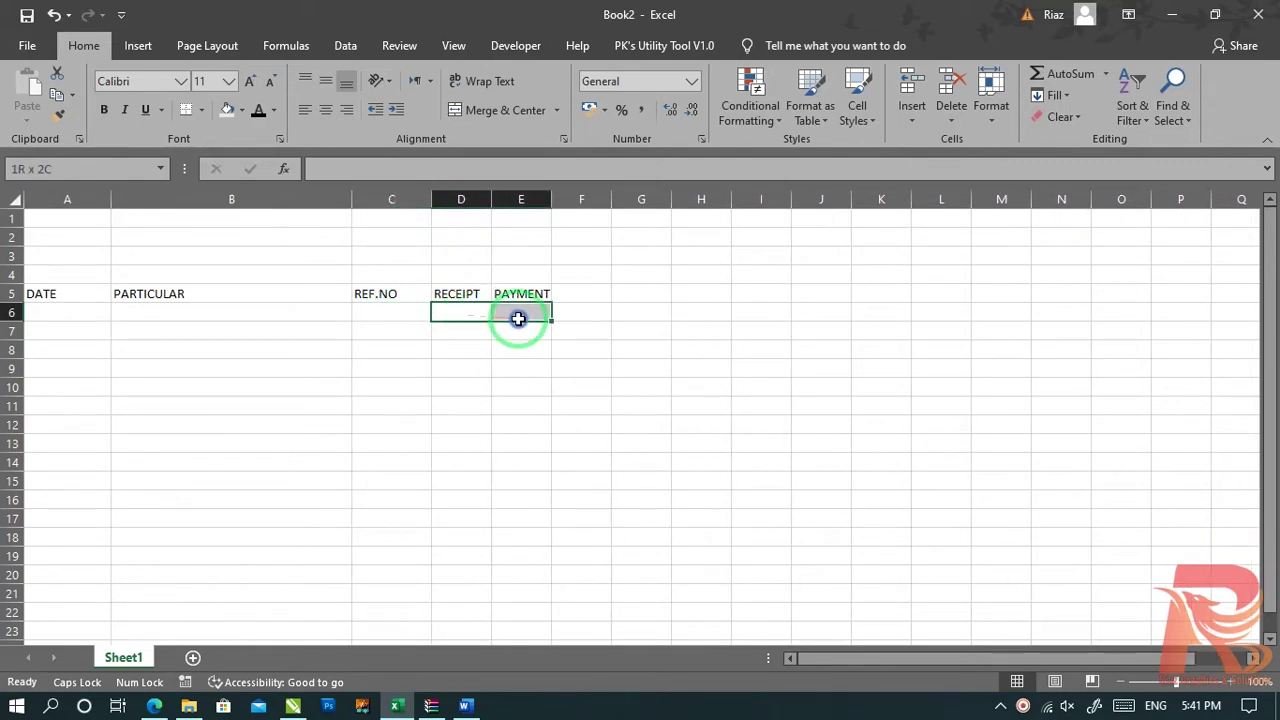
{"action": "left_click_drag", "start_coordinate": [481, 197], "coordinate": [537, 210]}
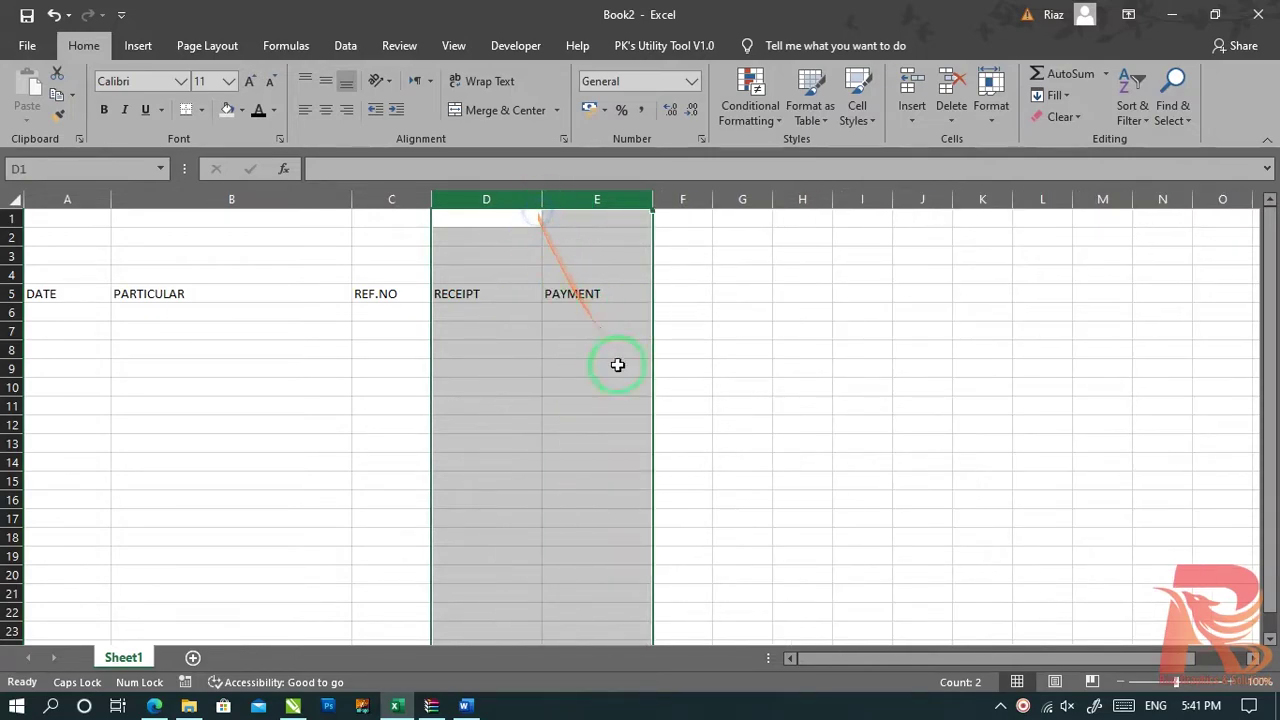
{"action": "left_click", "coordinate": [597, 443]}
{"action": "left_click", "coordinate": [515, 478]}
Step: Make the A5:E5 headings from DATE to PAYMENT bold
{"action": "left_click_drag", "start_coordinate": [52, 296], "coordinate": [551, 297]}
{"action": "key", "text": "ctrl+b"}
{"action": "left_click", "coordinate": [399, 418]}
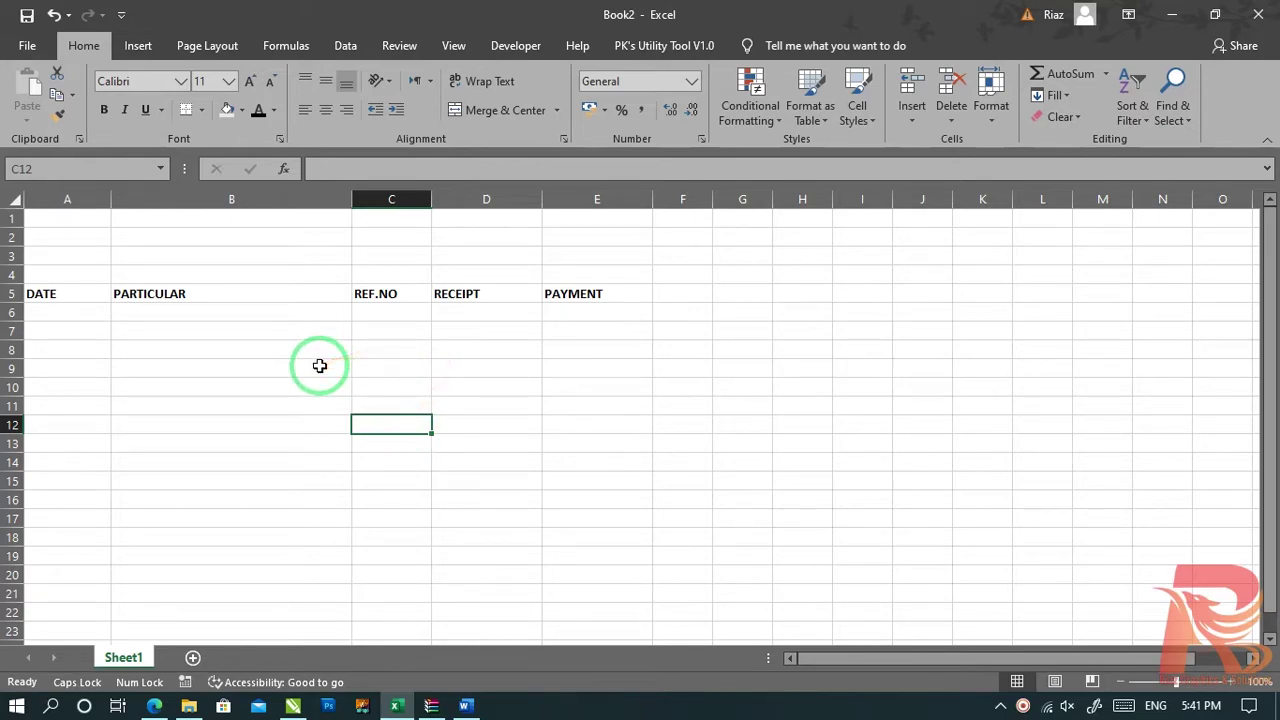
Step: Try inserting a column before DATE, then undo the insertions
{"action": "right_click", "coordinate": [98, 199]}
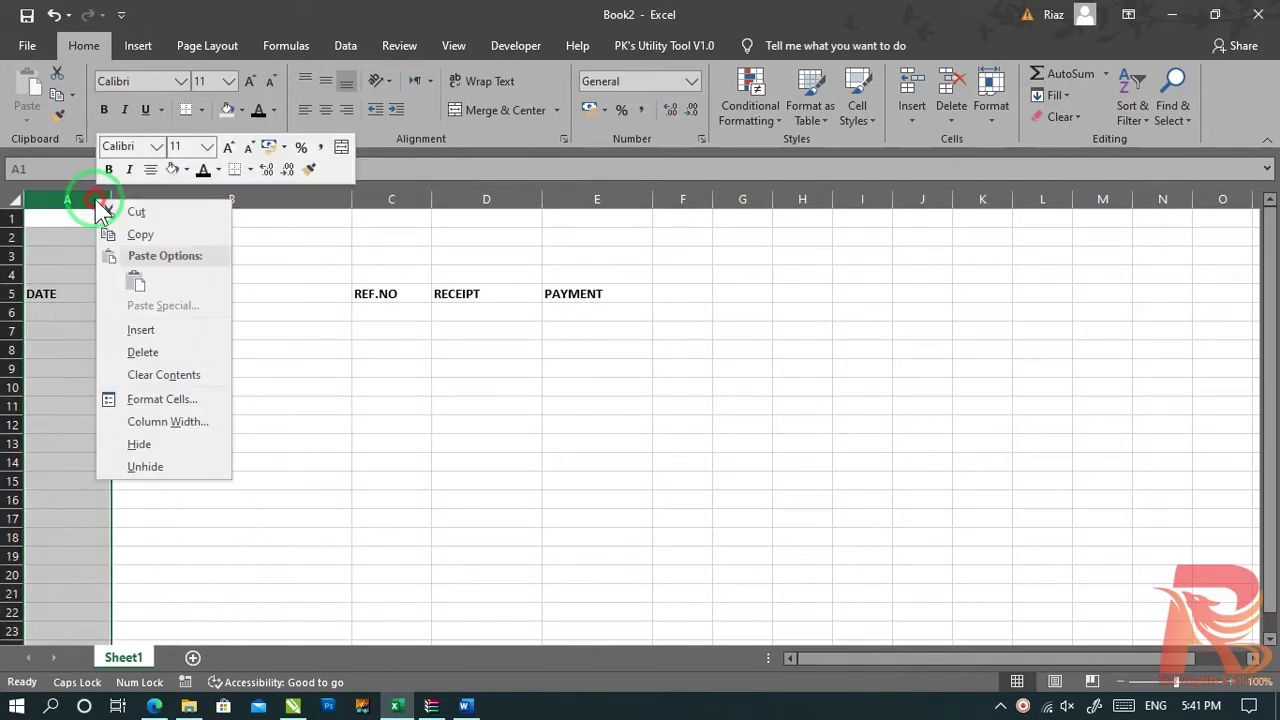
{"action": "left_click", "coordinate": [170, 340]}
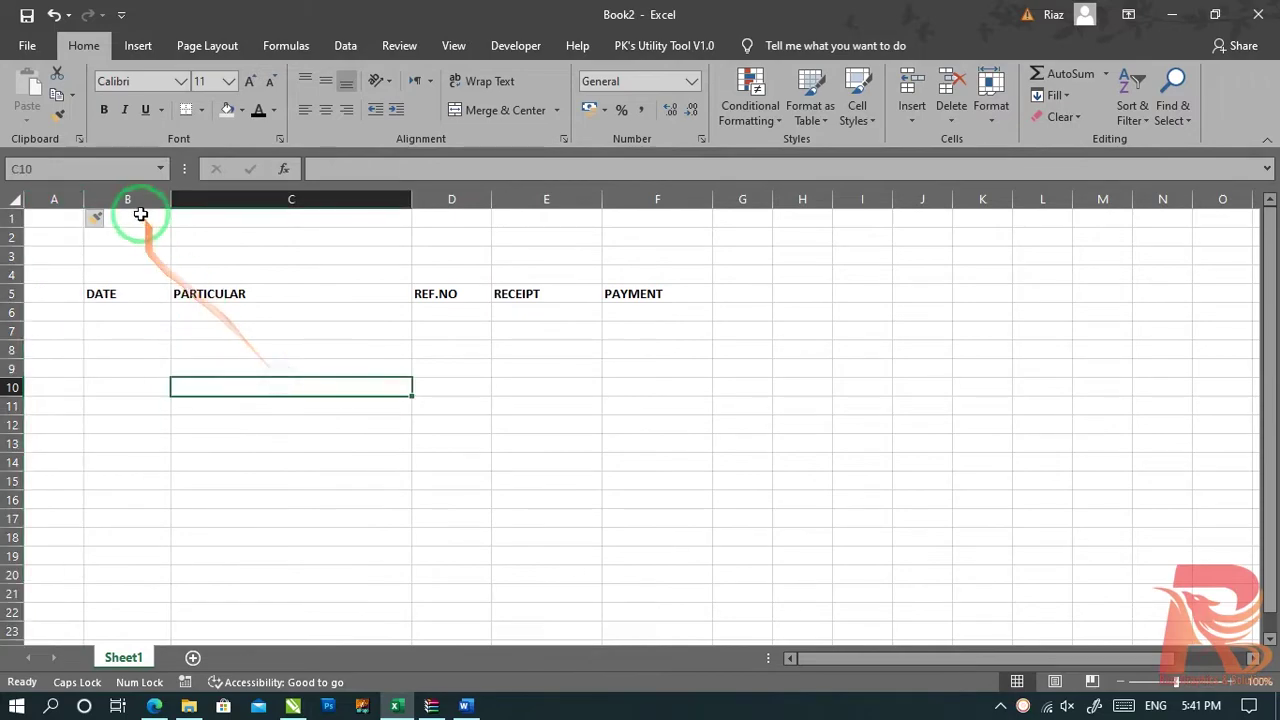
{"action": "left_click", "coordinate": [127, 201]}
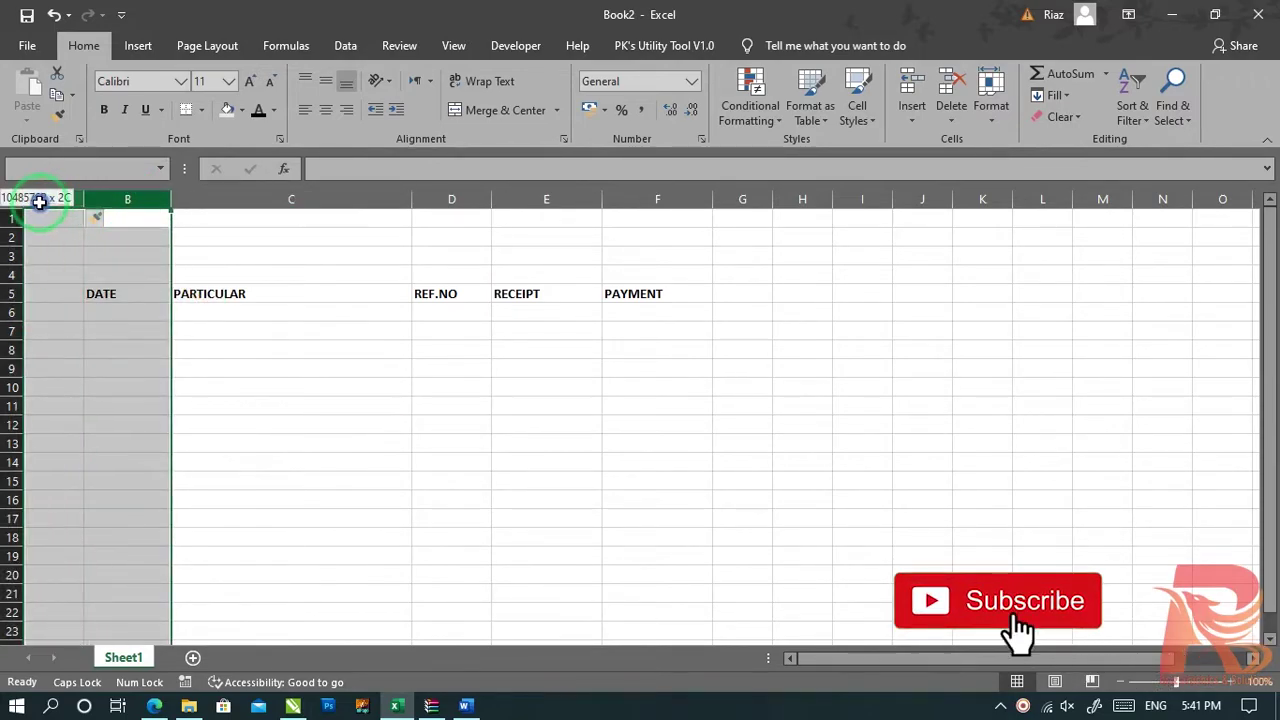
{"action": "left_click", "coordinate": [120, 330]}
{"action": "key", "text": "ctrl+z"}
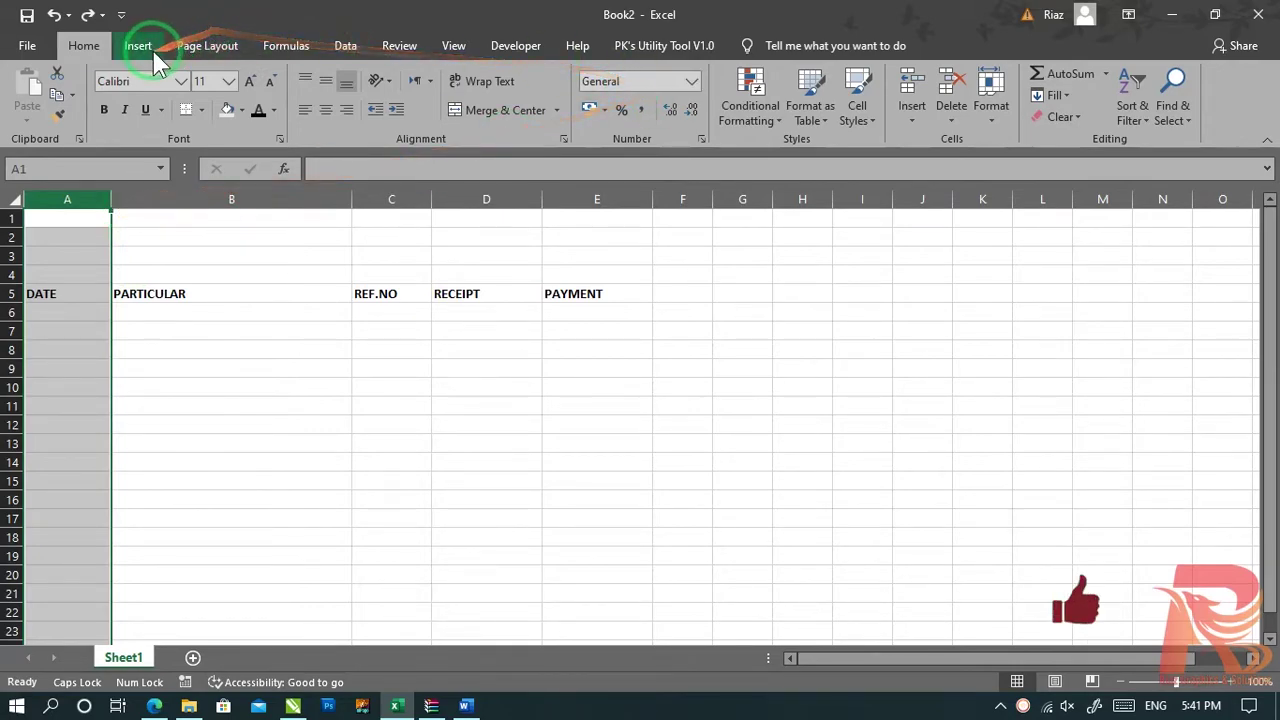
{"action": "left_click", "coordinate": [912, 115]}
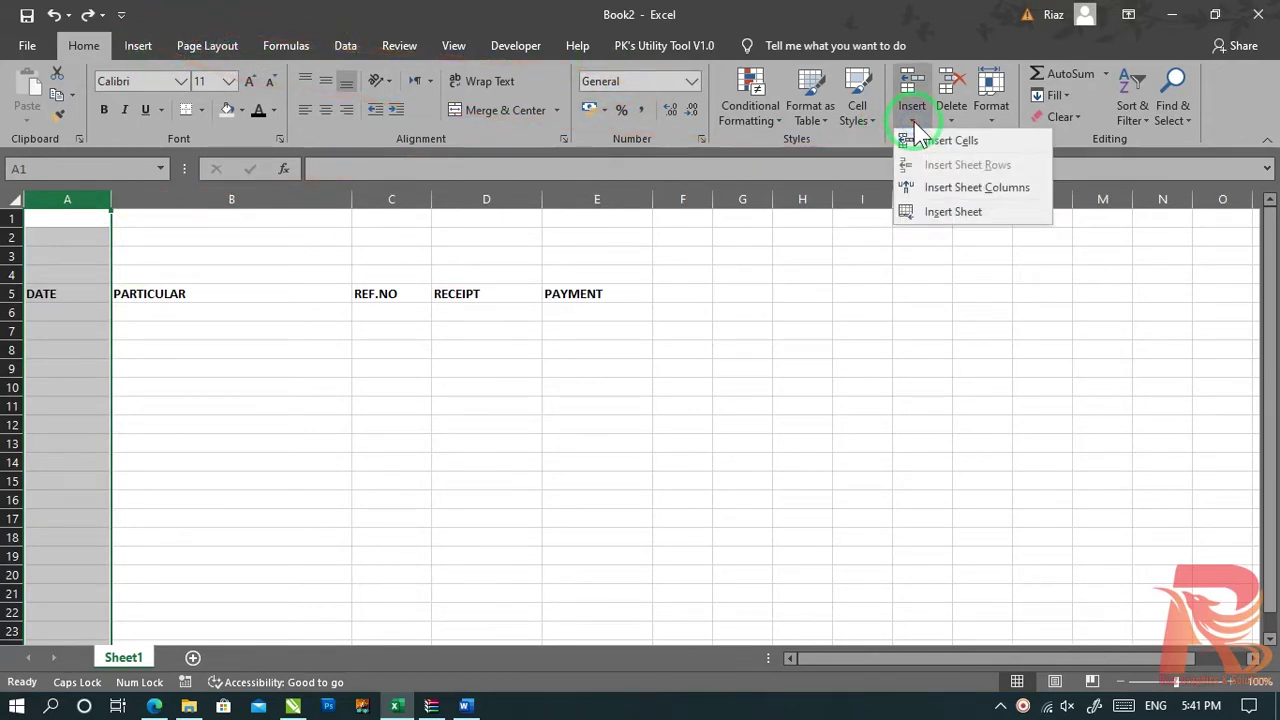
{"action": "left_click", "coordinate": [980, 190]}
{"action": "key", "text": "ctrl+z"}
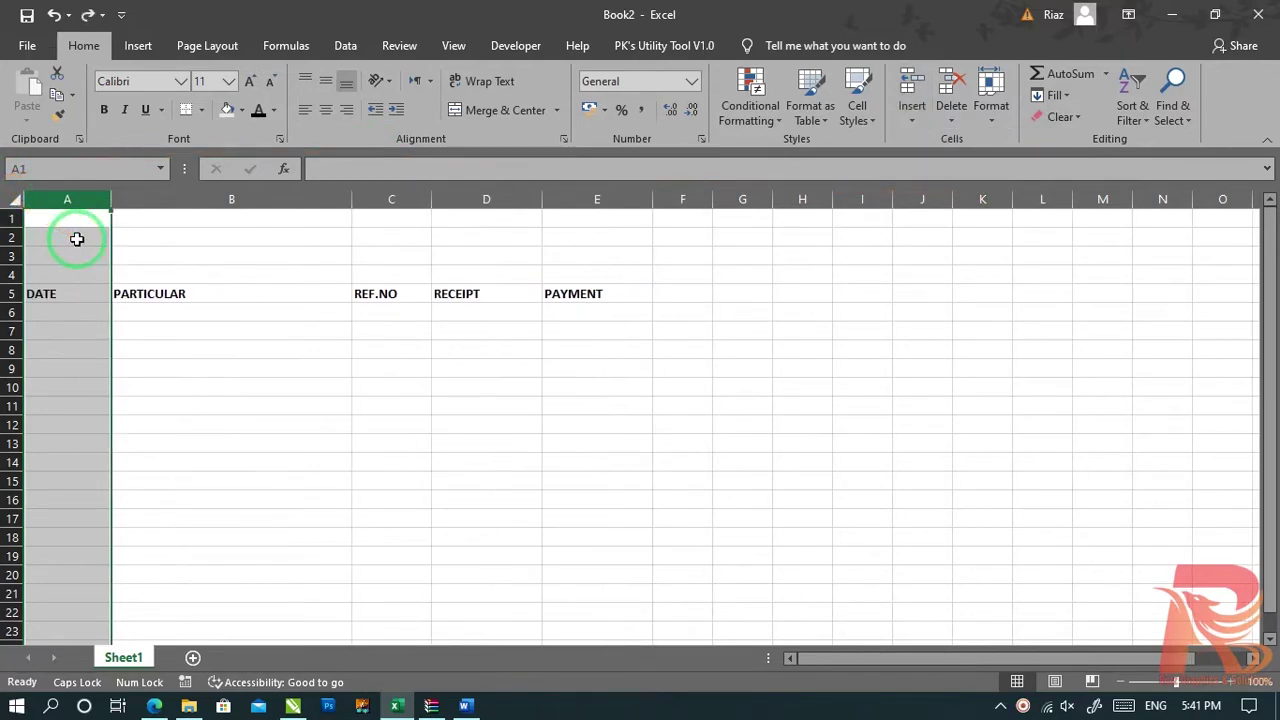
{"action": "right_click", "coordinate": [67, 200]}
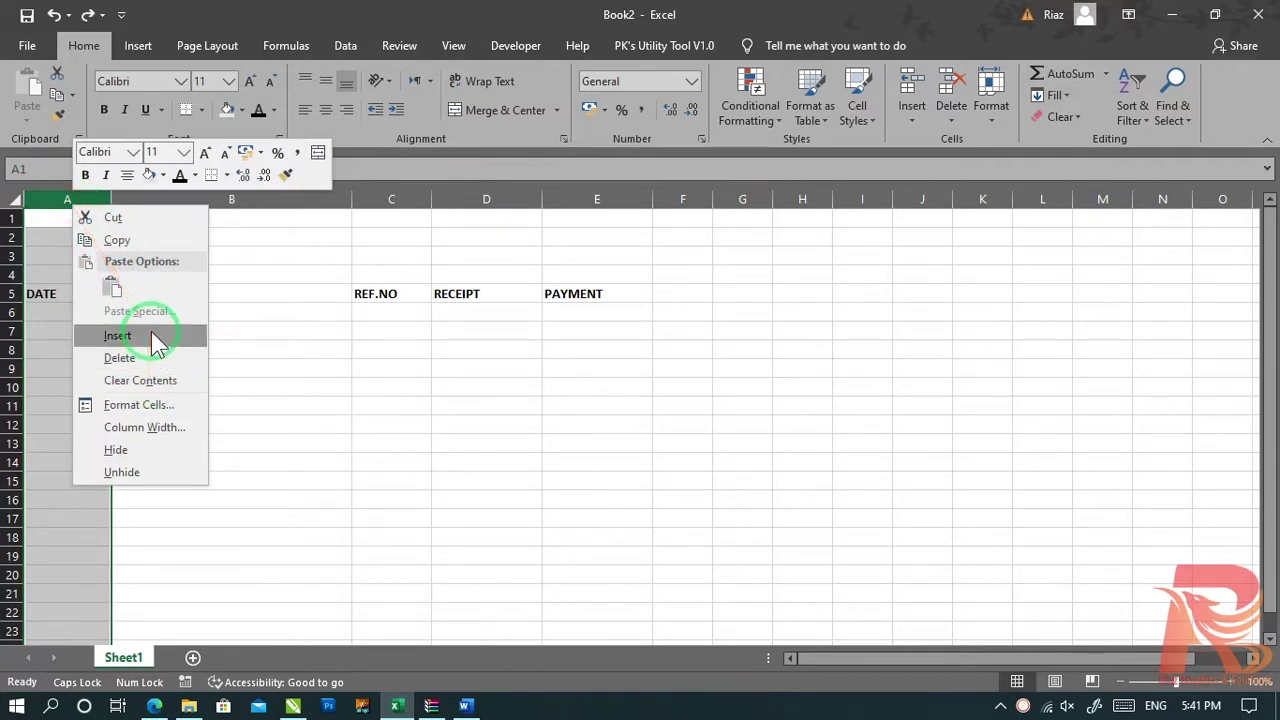
{"action": "left_click", "coordinate": [371, 434]}
Step: Insert a column before PARTICULAR and enter the heading ACCOUNT in B5
{"action": "left_click", "coordinate": [176, 204]}
{"action": "right_click", "coordinate": [176, 204]}
{"action": "left_click", "coordinate": [240, 337]}
{"action": "left_click", "coordinate": [229, 380]}
{"action": "left_click", "coordinate": [144, 297]}
{"action": "type", "text": "ACCOUNT"}
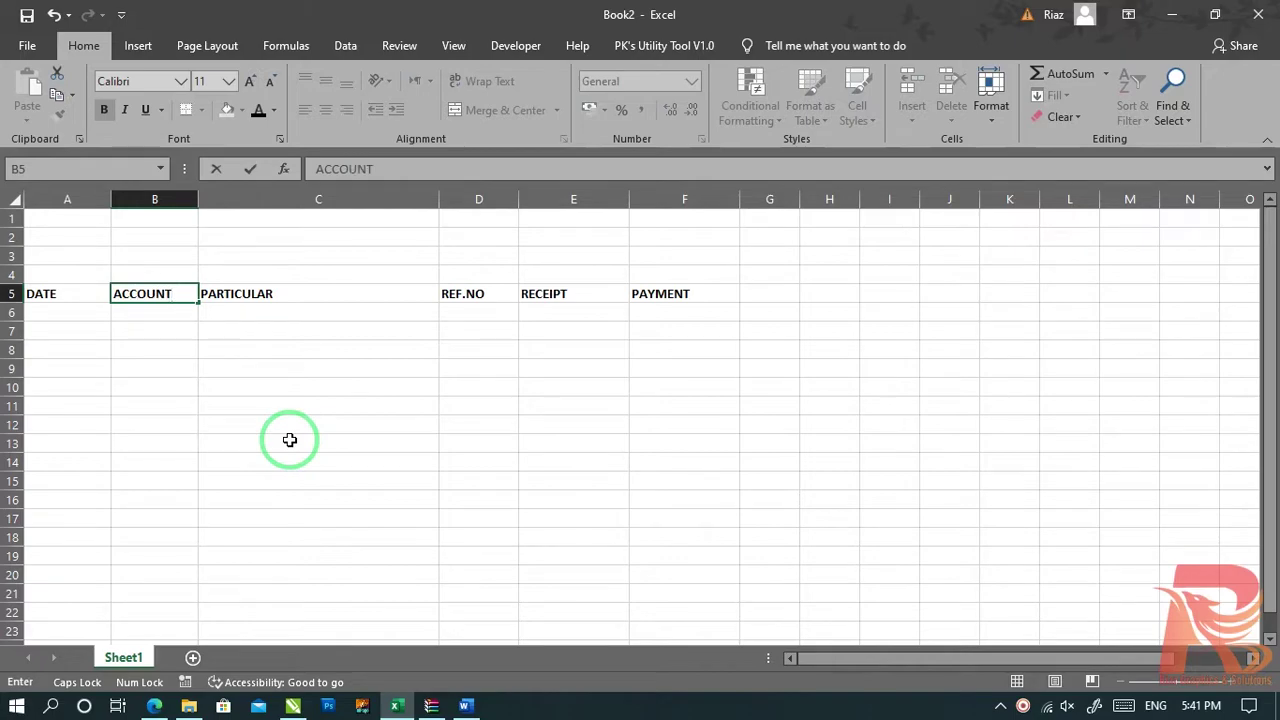
{"action": "key", "text": "Return"}
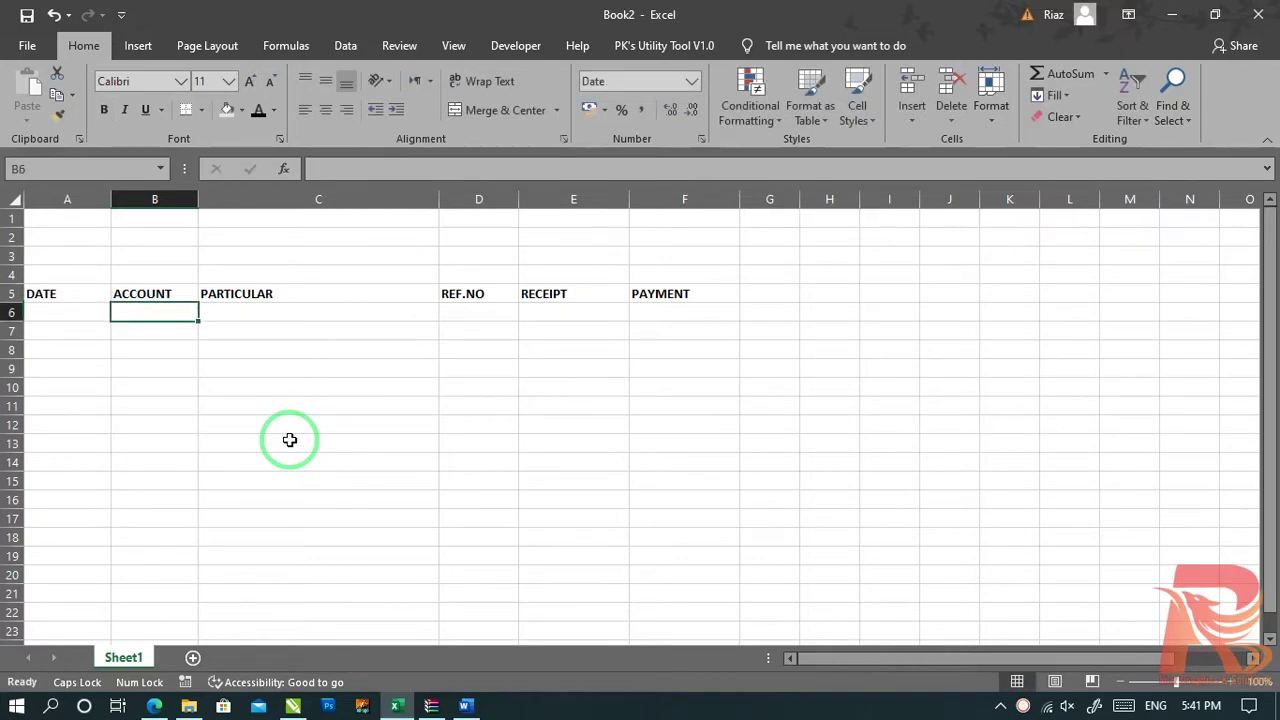
Step: Check the shifted headings ACCOUNT through PAYMENT, ending in cell B6
{"action": "key", "text": "Up"}
{"action": "key", "text": "Right"}
{"action": "key", "text": "Down"}
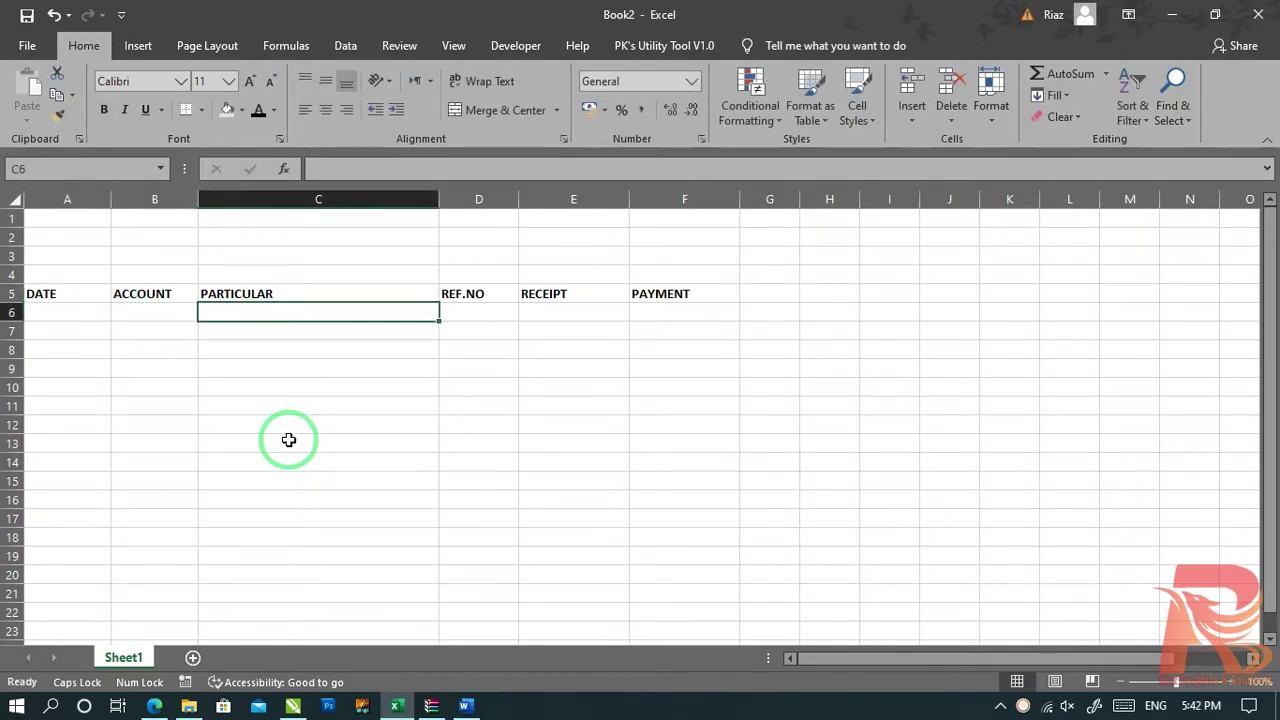
{"action": "key", "text": "Right"}
{"action": "key", "text": "Up"}
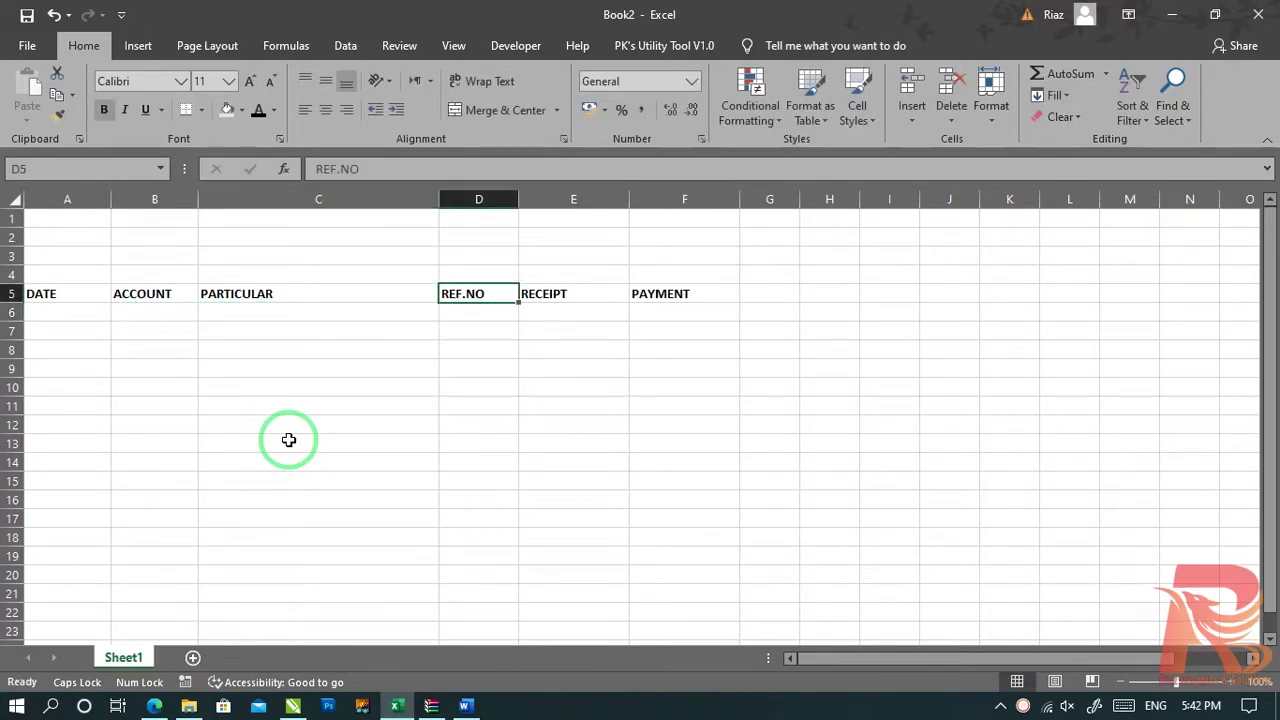
{"action": "key", "text": "Left"}
{"action": "key", "text": "Left"}
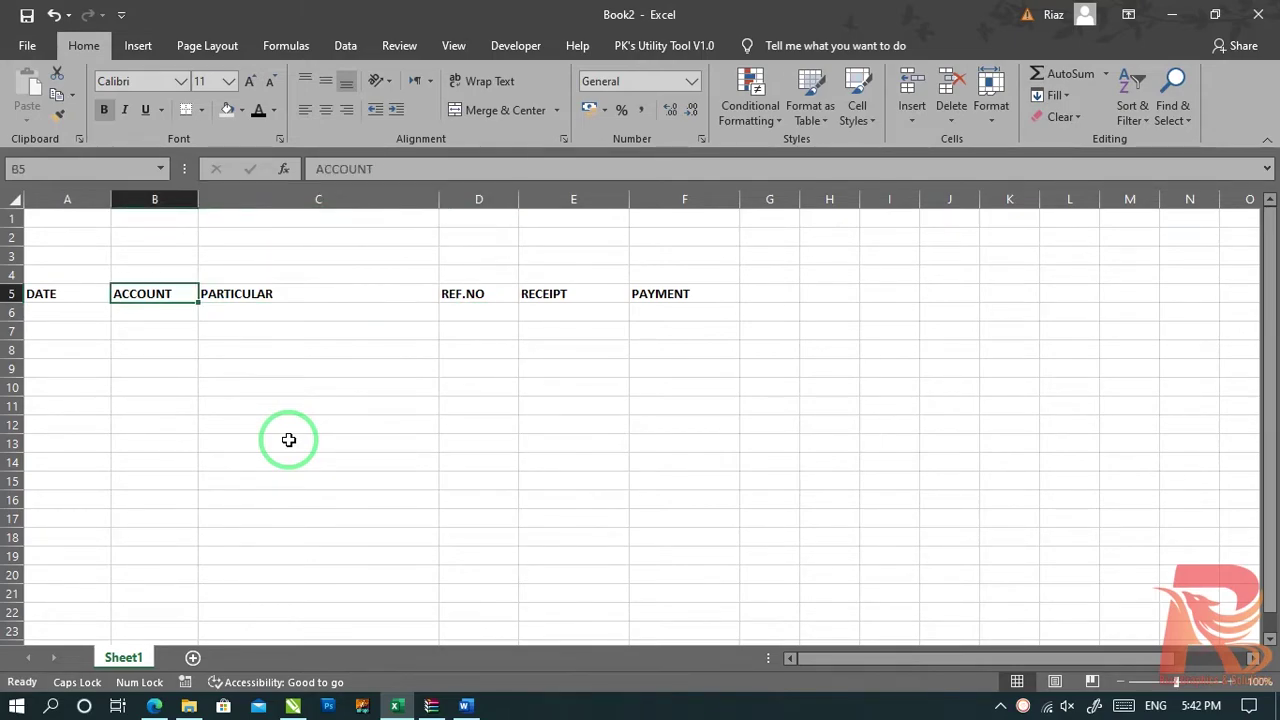
{"action": "key", "text": "Right"}
{"action": "key", "text": "Down"}
{"action": "key", "text": "Up"}
{"action": "key", "text": "Right"}
{"action": "key", "text": "Down"}
{"action": "key", "text": "Up"}
{"action": "key", "text": "Right"}
{"action": "key", "text": "Right"}
{"action": "key", "text": "Right"}
{"action": "key", "text": "Down"}
{"action": "key", "text": "Left"}
{"action": "key", "text": "Left"}
{"action": "key", "text": "Left"}
{"action": "key", "text": "Left"}
{"action": "key", "text": "Left"}
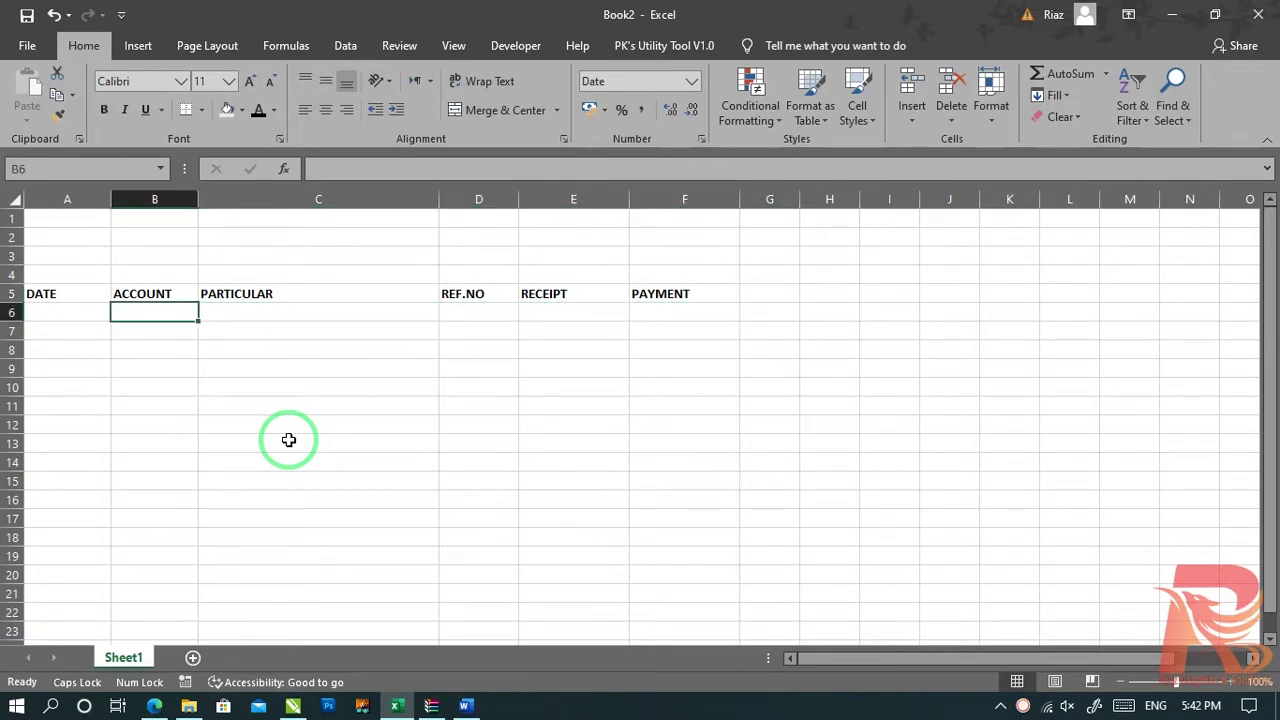
Step: Select the ACCOUNT entry cells B6:B23 and open Data Validation
{"action": "left_click_drag", "start_coordinate": [157, 316], "coordinate": [146, 626]}
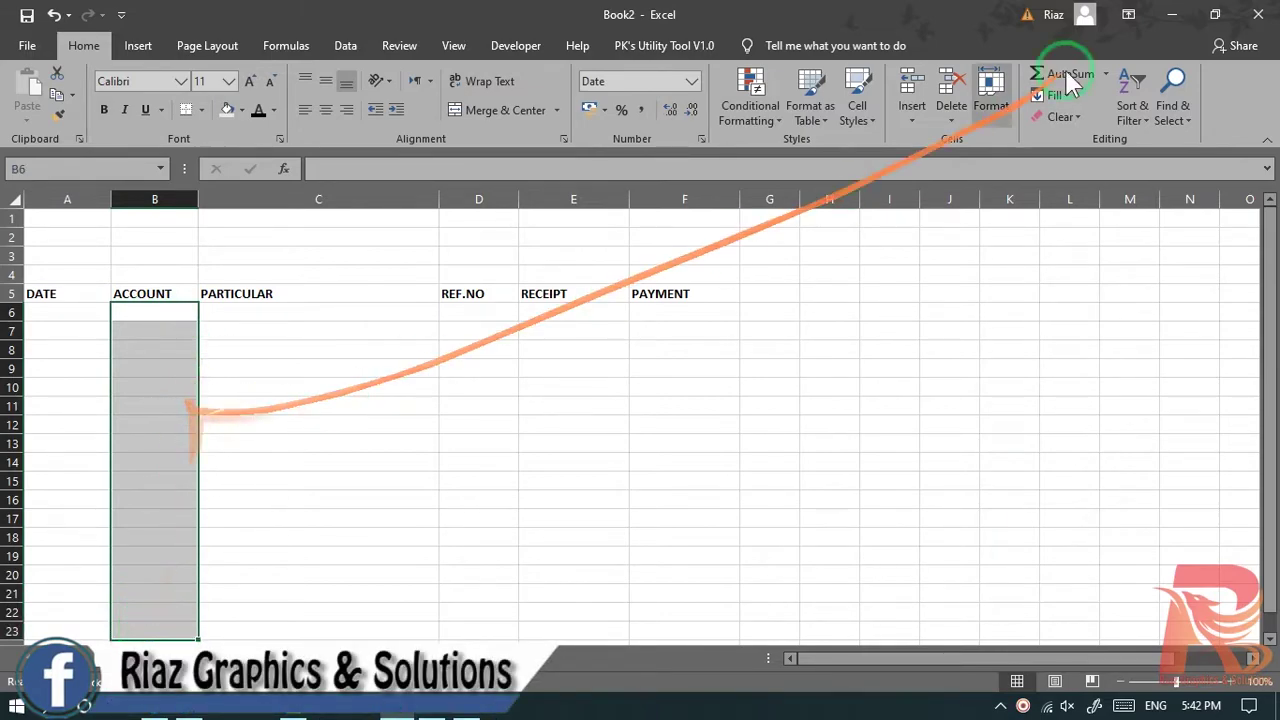
{"action": "left_click", "coordinate": [350, 46]}
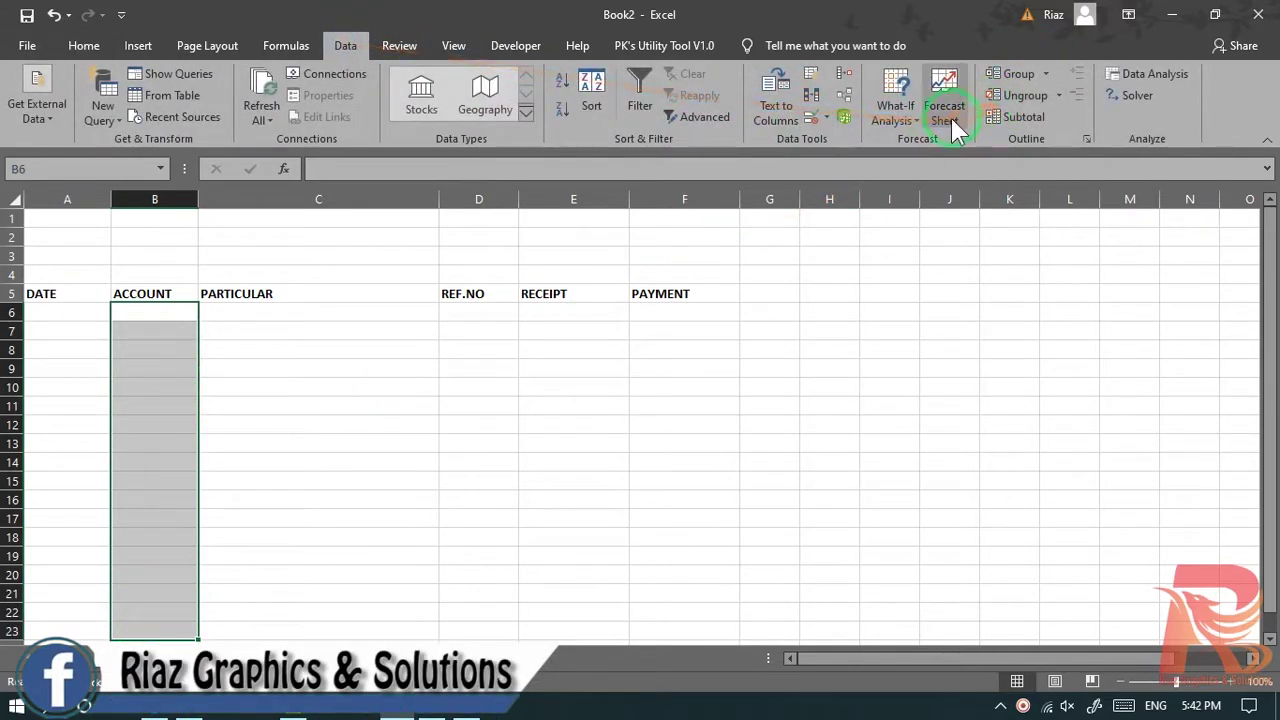
{"action": "left_click", "coordinate": [809, 119]}
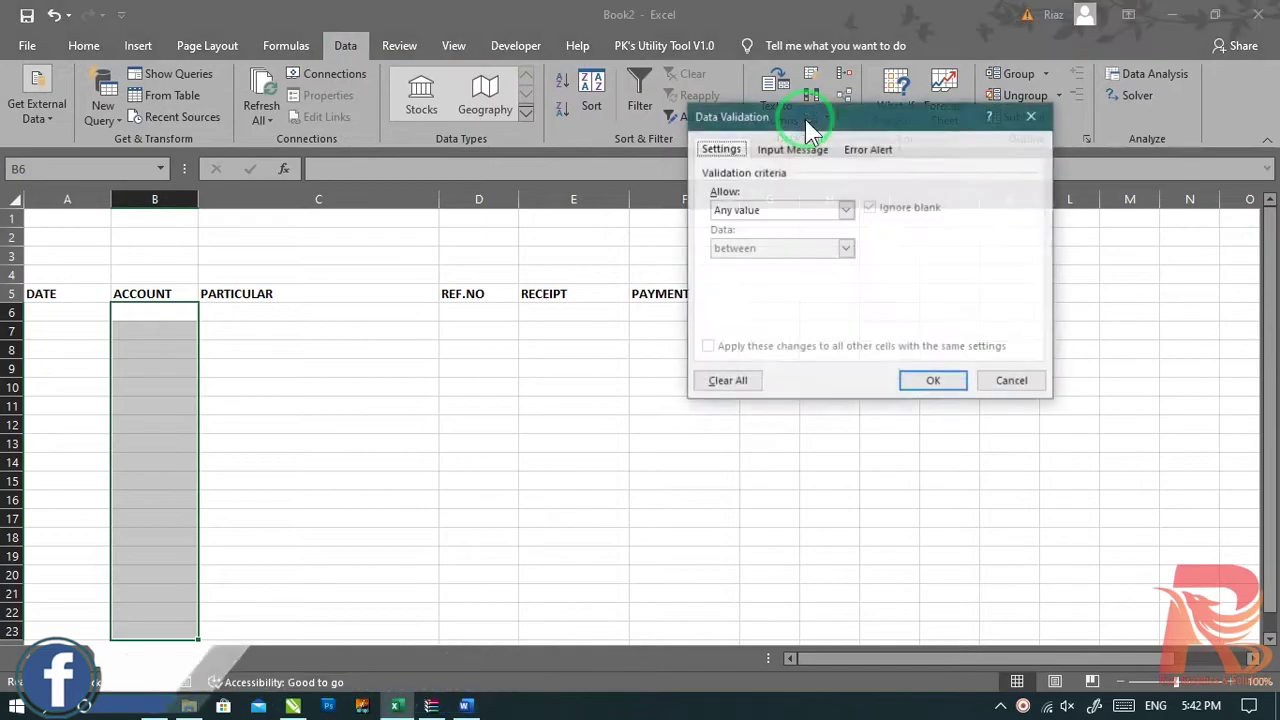
{"action": "left_click", "coordinate": [1038, 110]}
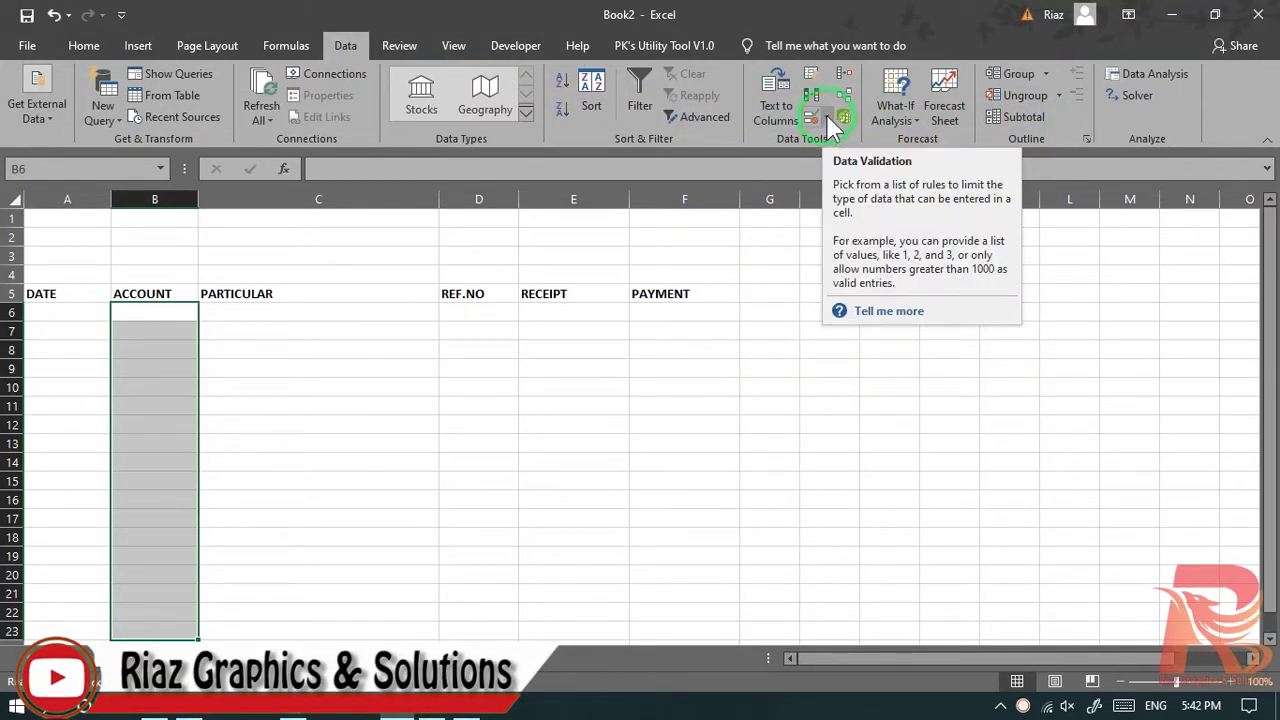
{"action": "left_click", "coordinate": [829, 120]}
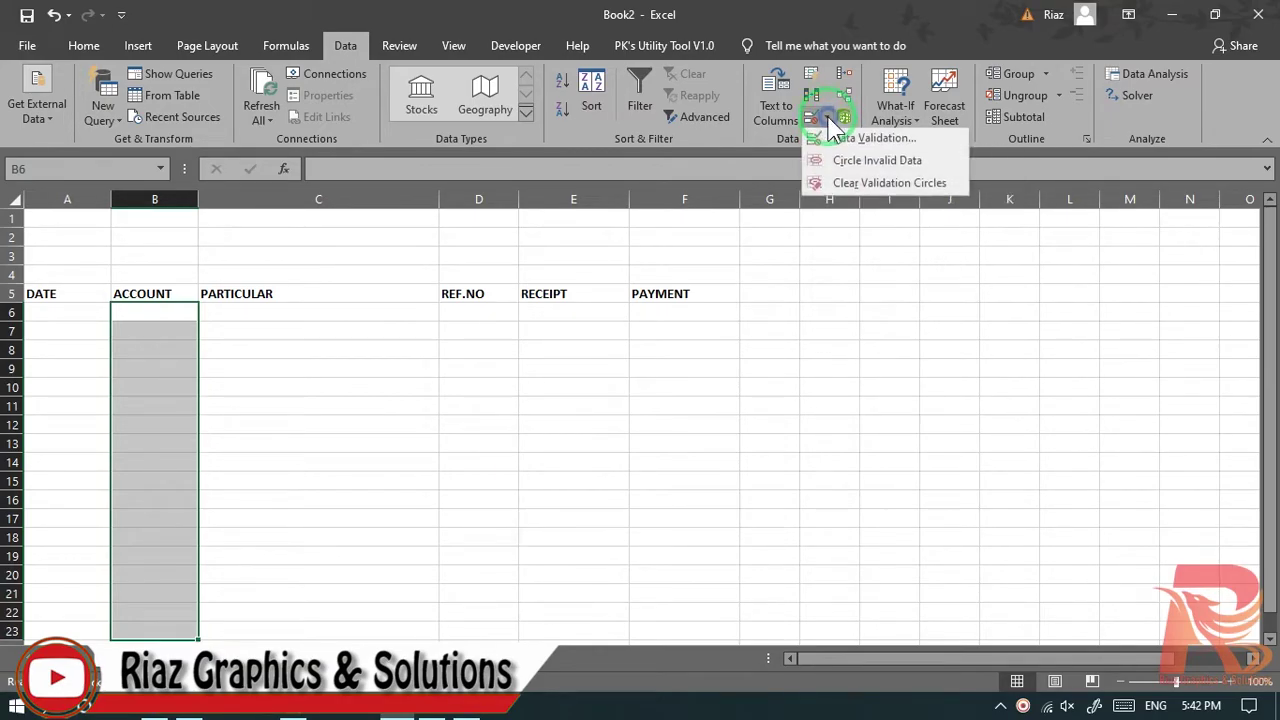
{"action": "left_click", "coordinate": [876, 140]}
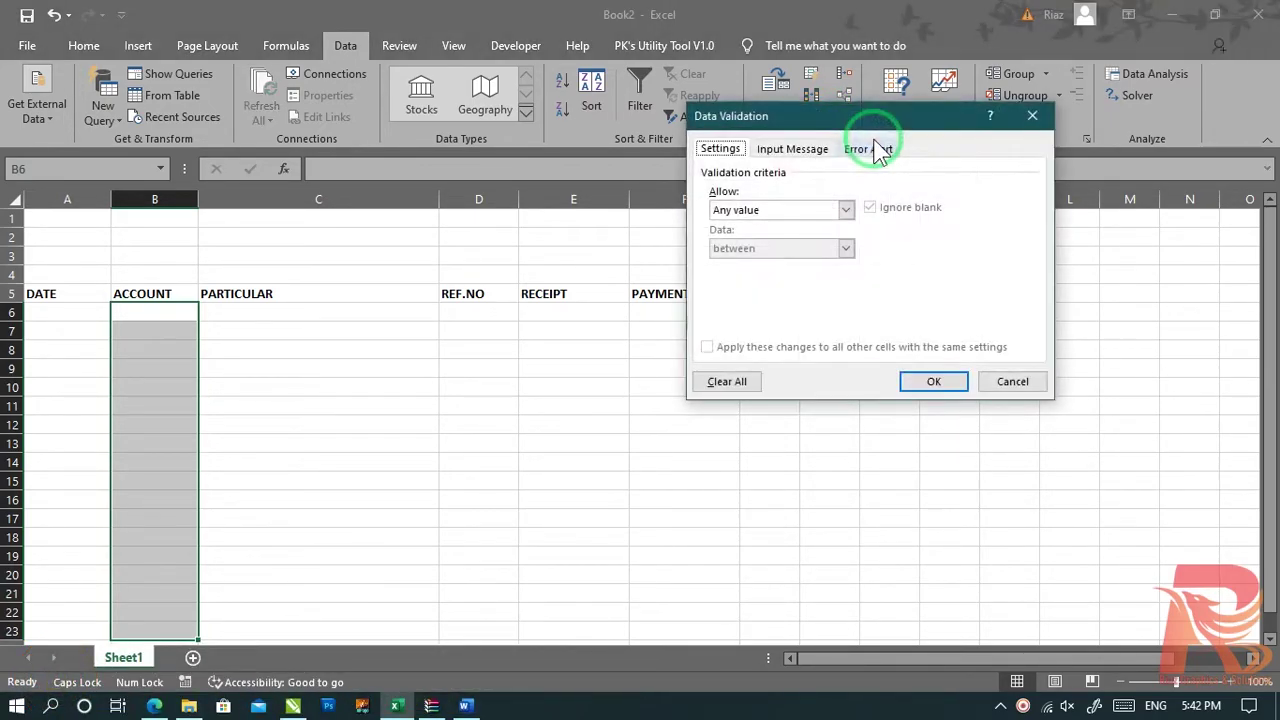
Step: Pick List as the allowed type, cancel, then select CASH through MAINTENCE in S12:S18
{"action": "left_click", "coordinate": [772, 209]}
{"action": "left_click", "coordinate": [745, 263]}
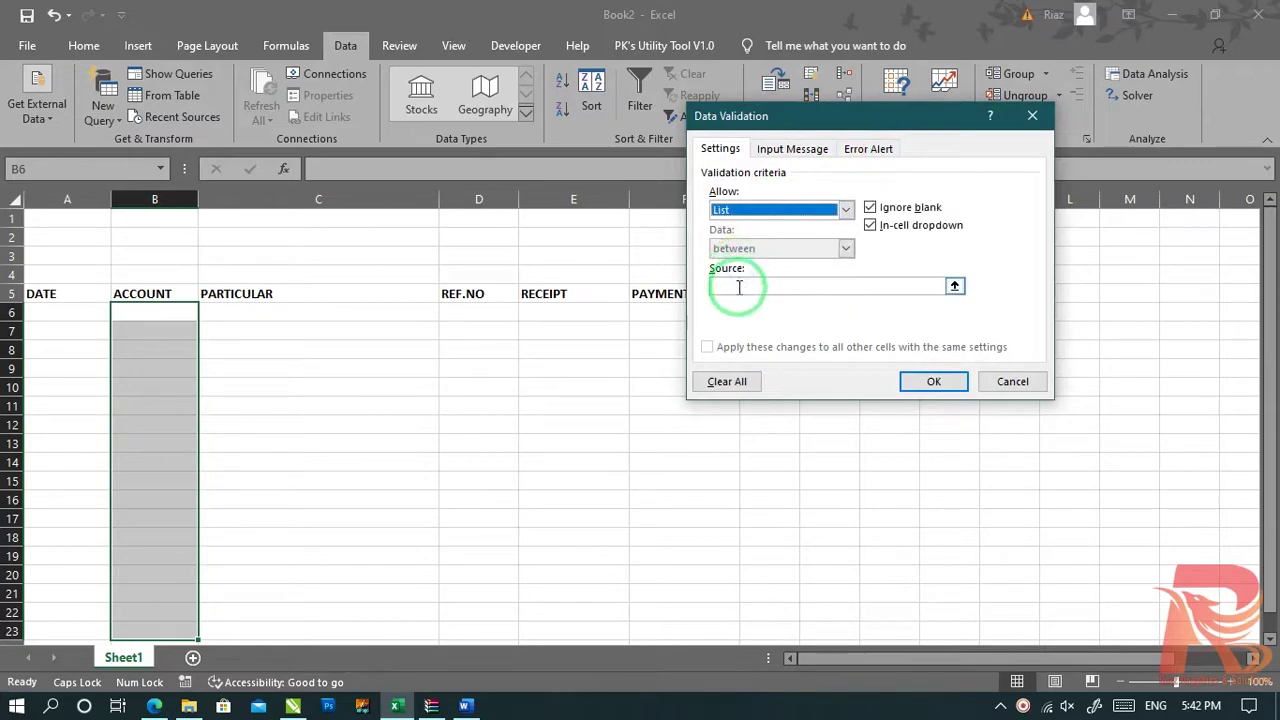
{"action": "left_click", "coordinate": [741, 287]}
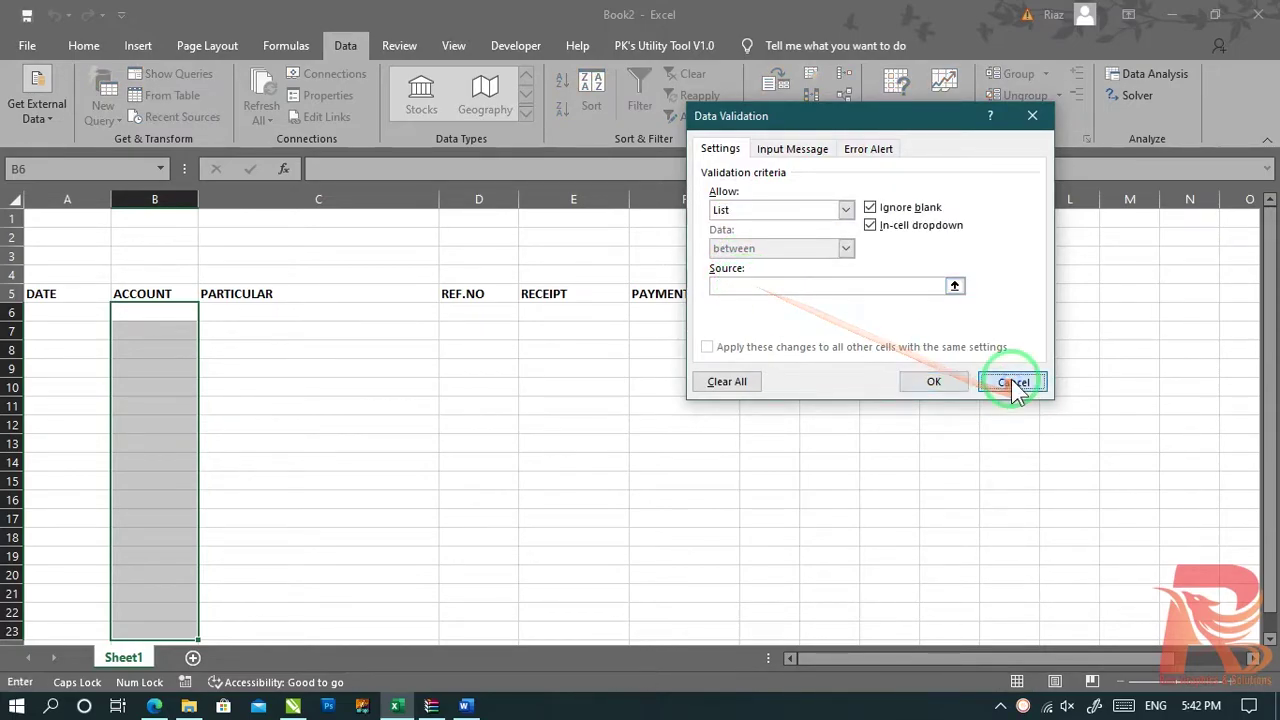
{"action": "left_click", "coordinate": [1012, 381]}
{"action": "left_click_drag", "start_coordinate": [956, 658], "coordinate": [1031, 658]}
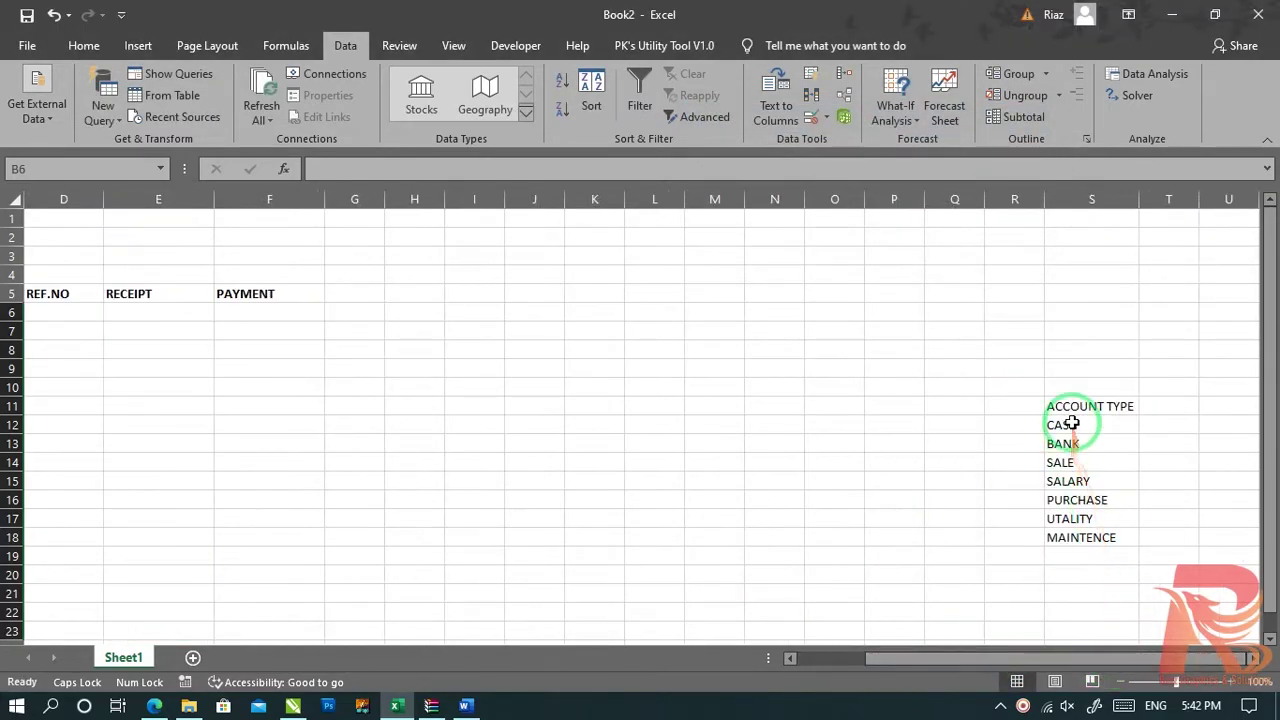
{"action": "left_click_drag", "start_coordinate": [1064, 425], "coordinate": [1082, 537]}
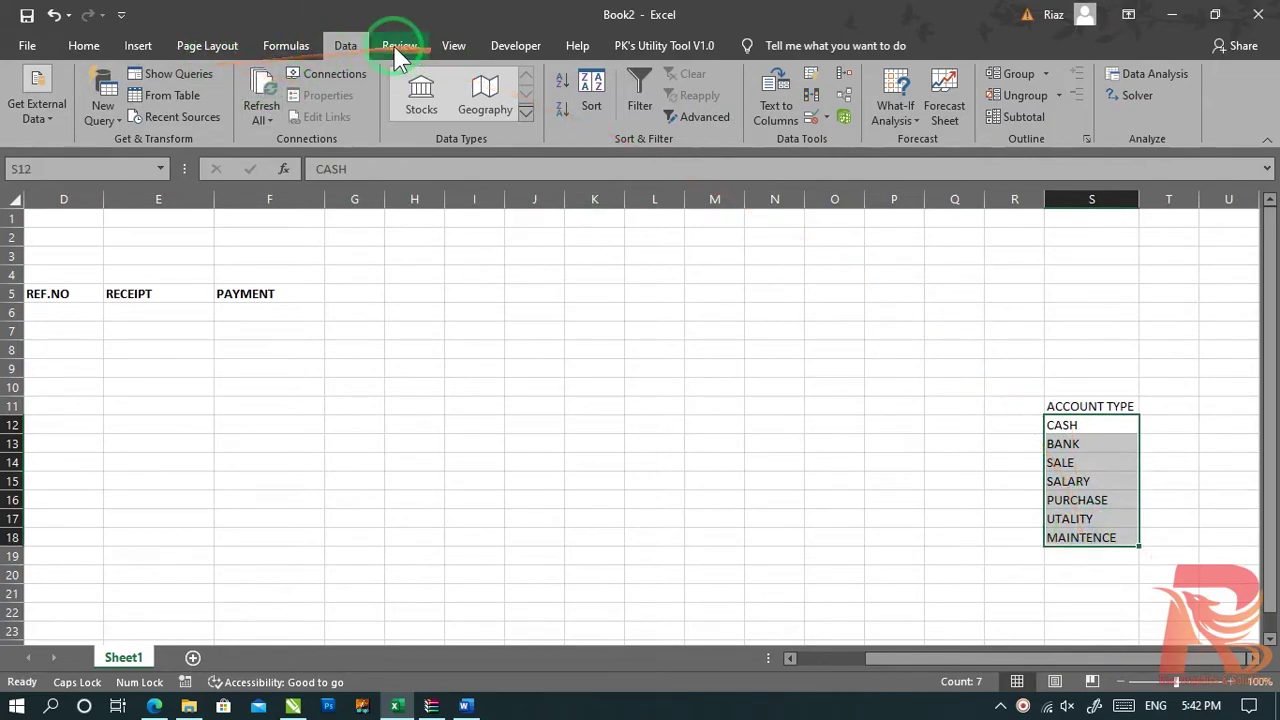
Step: Define the name ACCOUNT_TYPE for the account list in S12:S18
{"action": "left_click", "coordinate": [286, 45]}
{"action": "left_click", "coordinate": [612, 76]}
{"action": "type", "text": "ACCOUNT_TYP"}
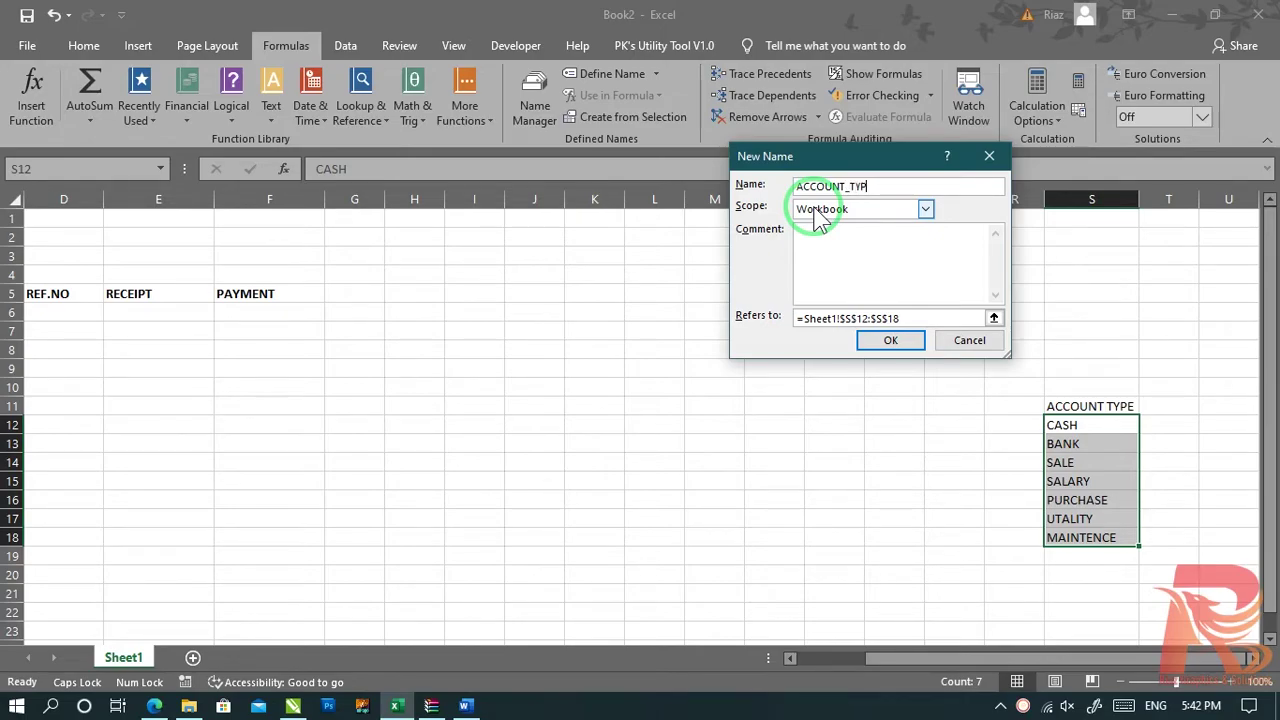
{"action": "type", "text": "E"}
{"action": "key", "text": "Return"}
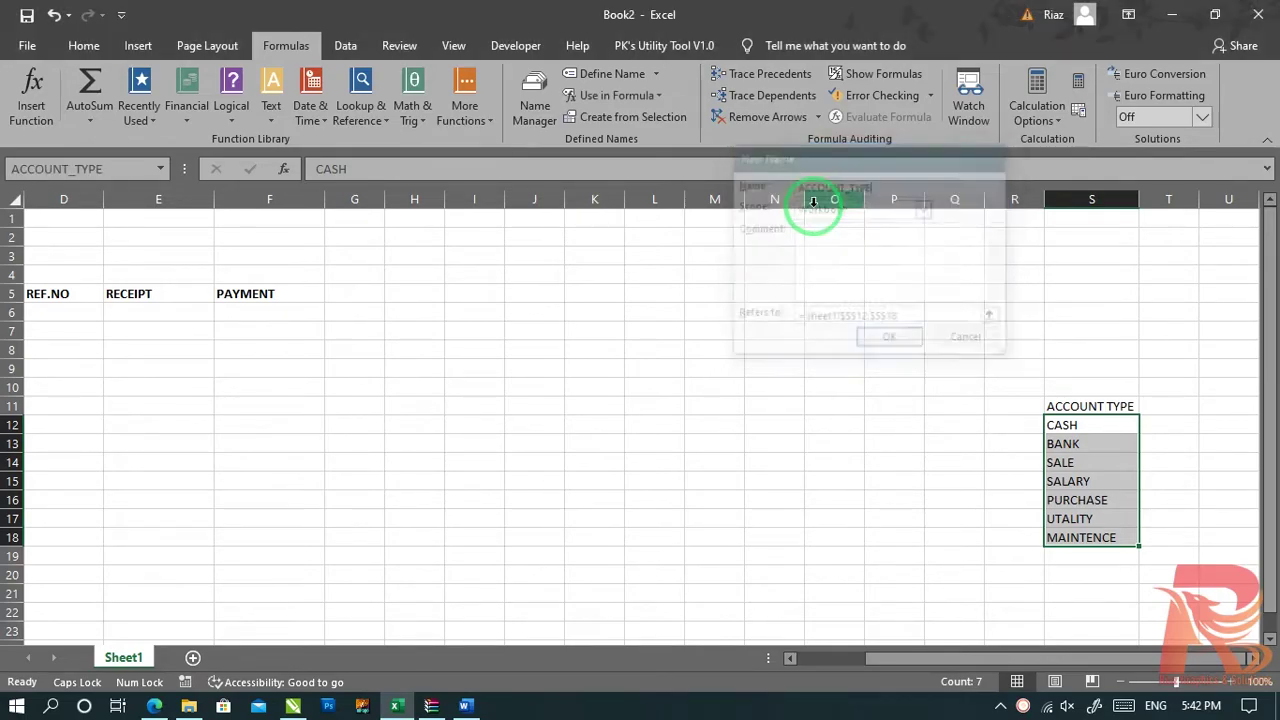
Step: Hide column S by shrinking it to zero width and select the A5:F5 header row
{"action": "left_click_drag", "start_coordinate": [1139, 199], "coordinate": [1040, 212]}
{"action": "left_click", "coordinate": [900, 349]}
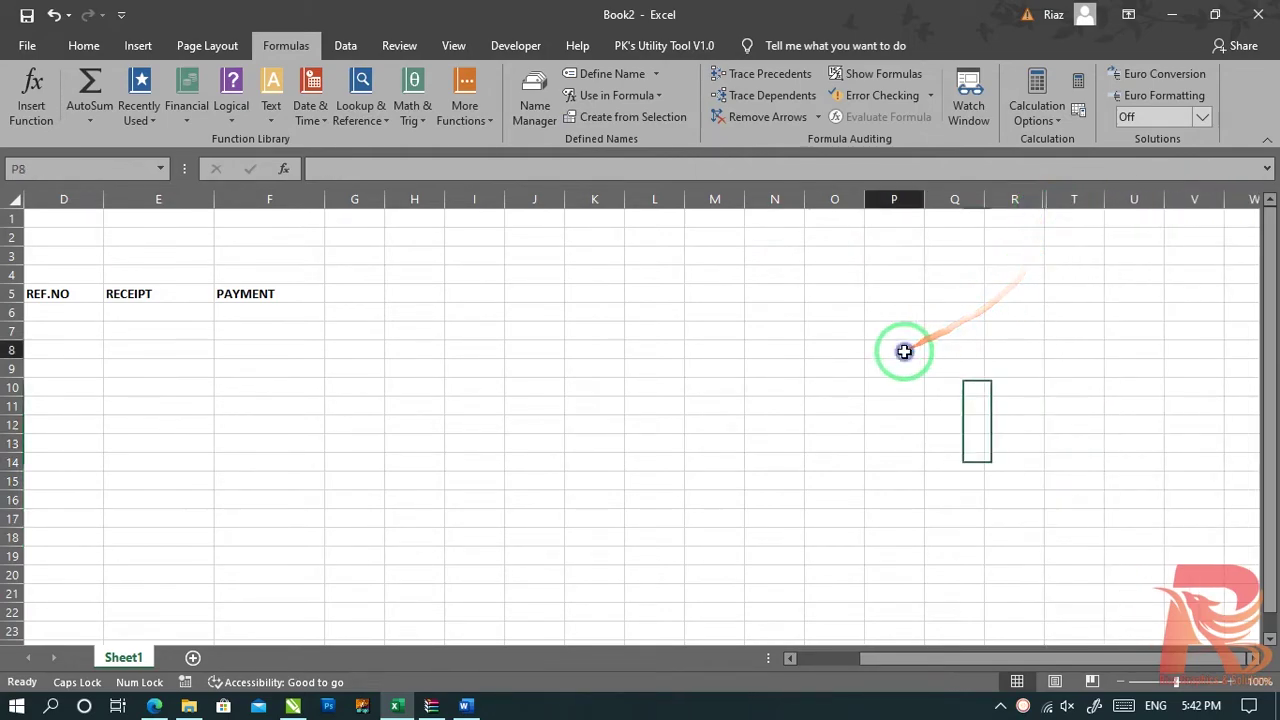
{"action": "left_click_drag", "start_coordinate": [1037, 657], "coordinate": [775, 662]}
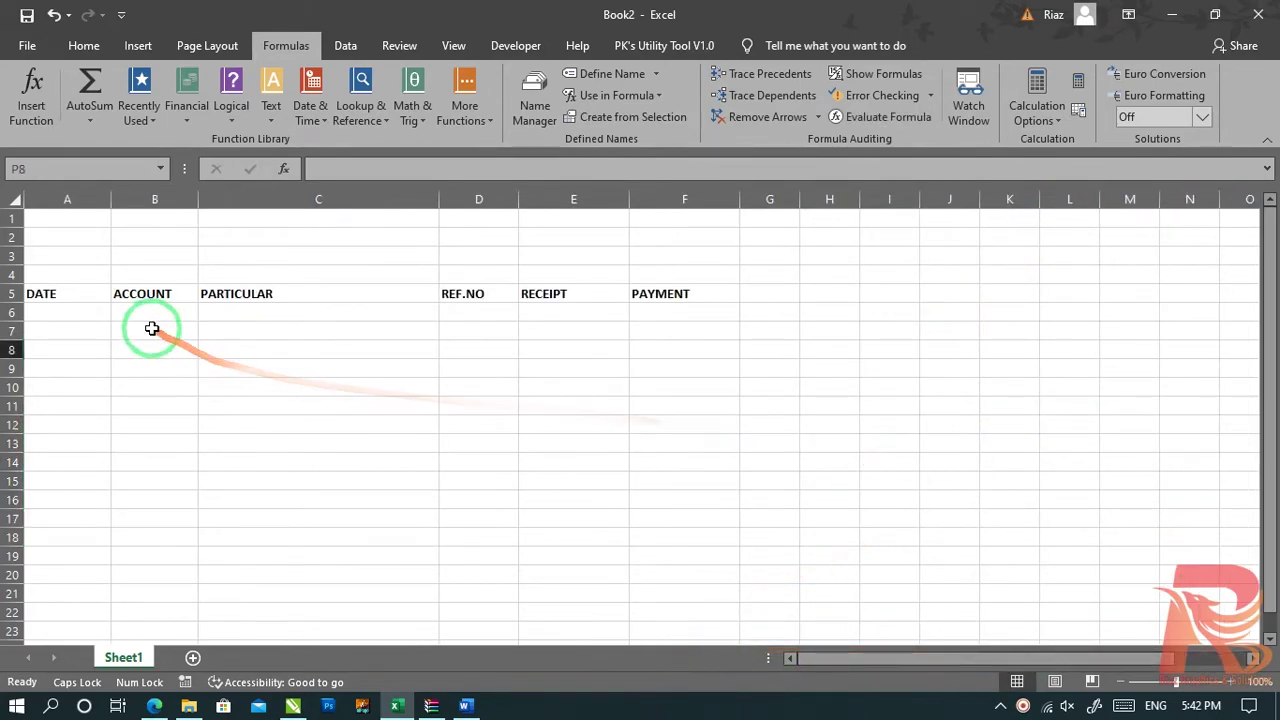
{"action": "left_click_drag", "start_coordinate": [155, 312], "coordinate": [143, 608]}
{"action": "left_click", "coordinate": [480, 434]}
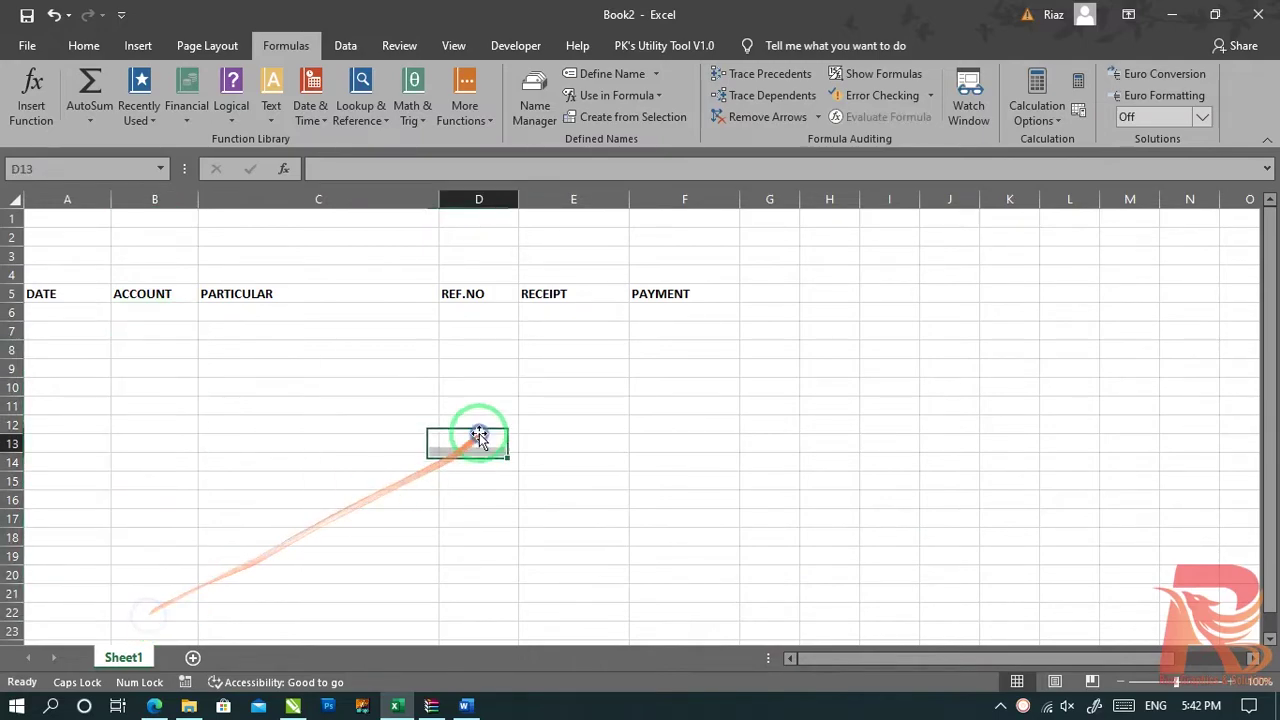
{"action": "mouse_move", "coordinate": [45, 294]}
{"action": "left_mouse_down"}
{"action": "mouse_move", "coordinate": [377, 279]}
{"action": "mouse_move", "coordinate": [677, 296]}
{"action": "left_mouse_up"}
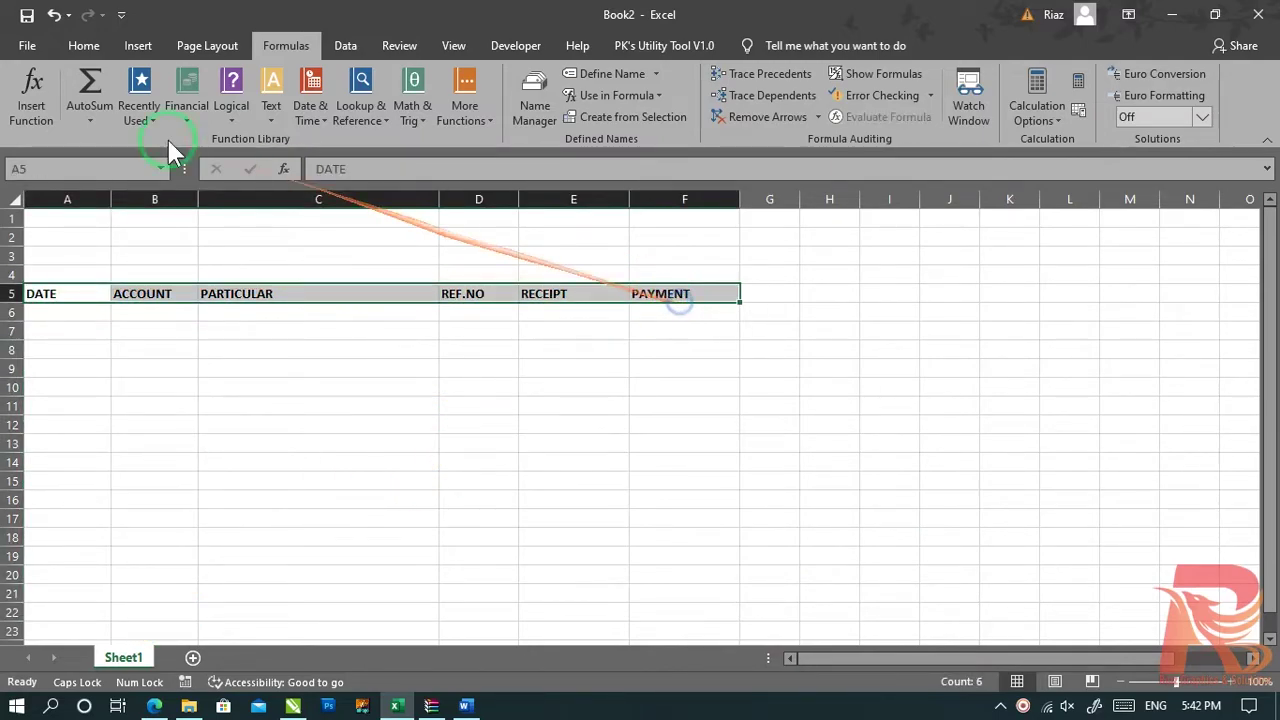
Step: Give the header row A5:F5 a Top and Double Bottom Border
{"action": "left_click", "coordinate": [84, 45]}
{"action": "left_click", "coordinate": [200, 110]}
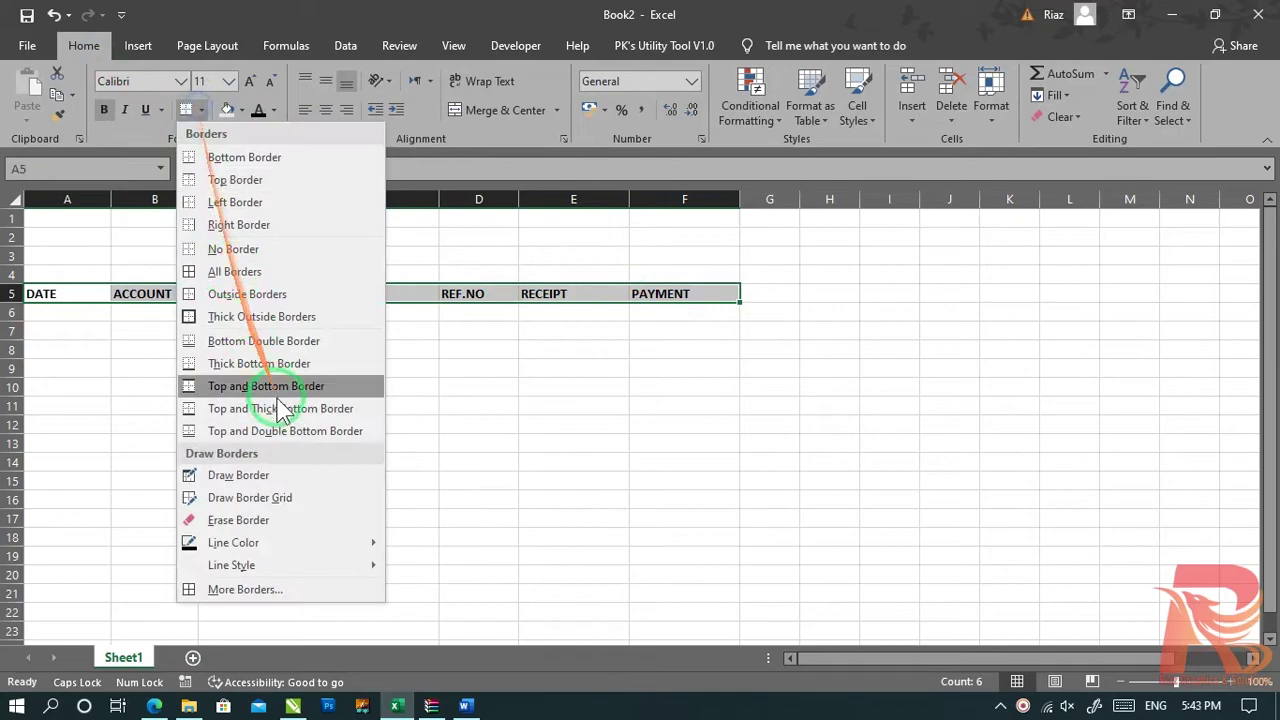
{"action": "left_click", "coordinate": [263, 430]}
Step: Rule rows A6:F23 with dotted inside-horizontal and bottom borders
{"action": "mouse_move", "coordinate": [64, 316]}
{"action": "left_mouse_down"}
{"action": "mouse_move", "coordinate": [602, 455]}
{"action": "mouse_move", "coordinate": [654, 630]}
{"action": "left_mouse_up"}
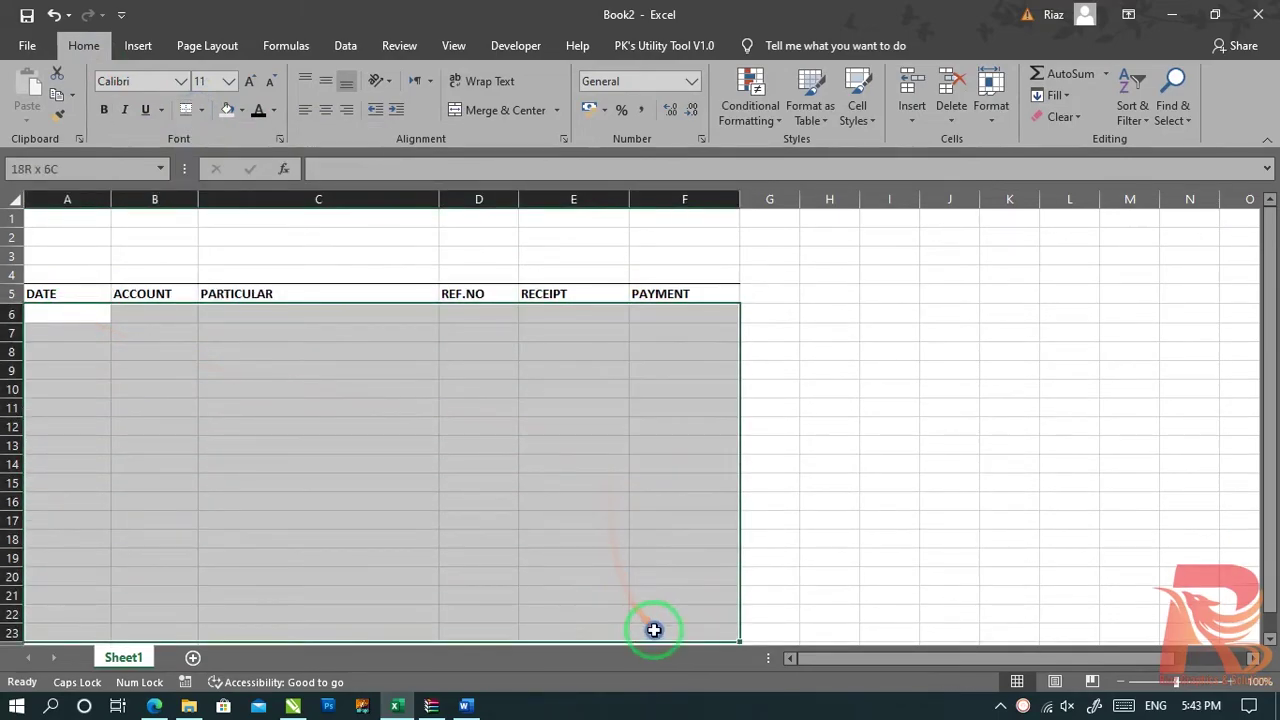
{"action": "left_click", "coordinate": [200, 110]}
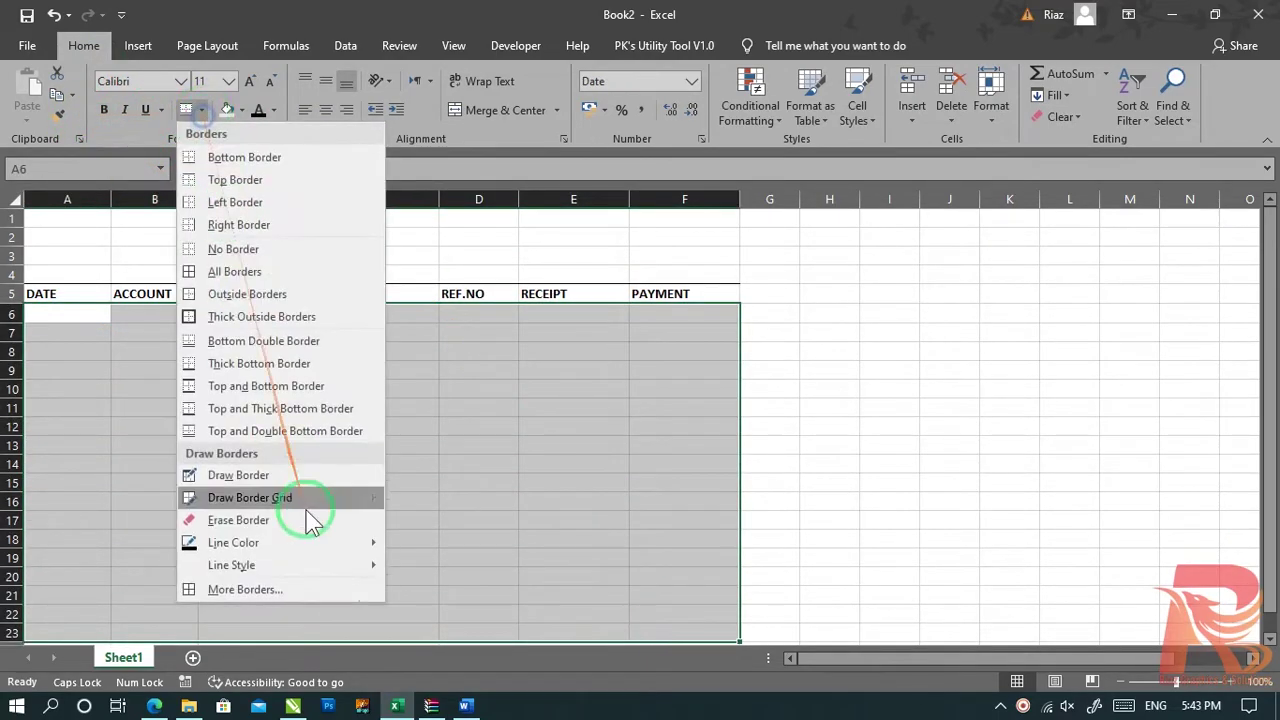
{"action": "left_click", "coordinate": [294, 594]}
{"action": "left_click", "coordinate": [670, 160]}
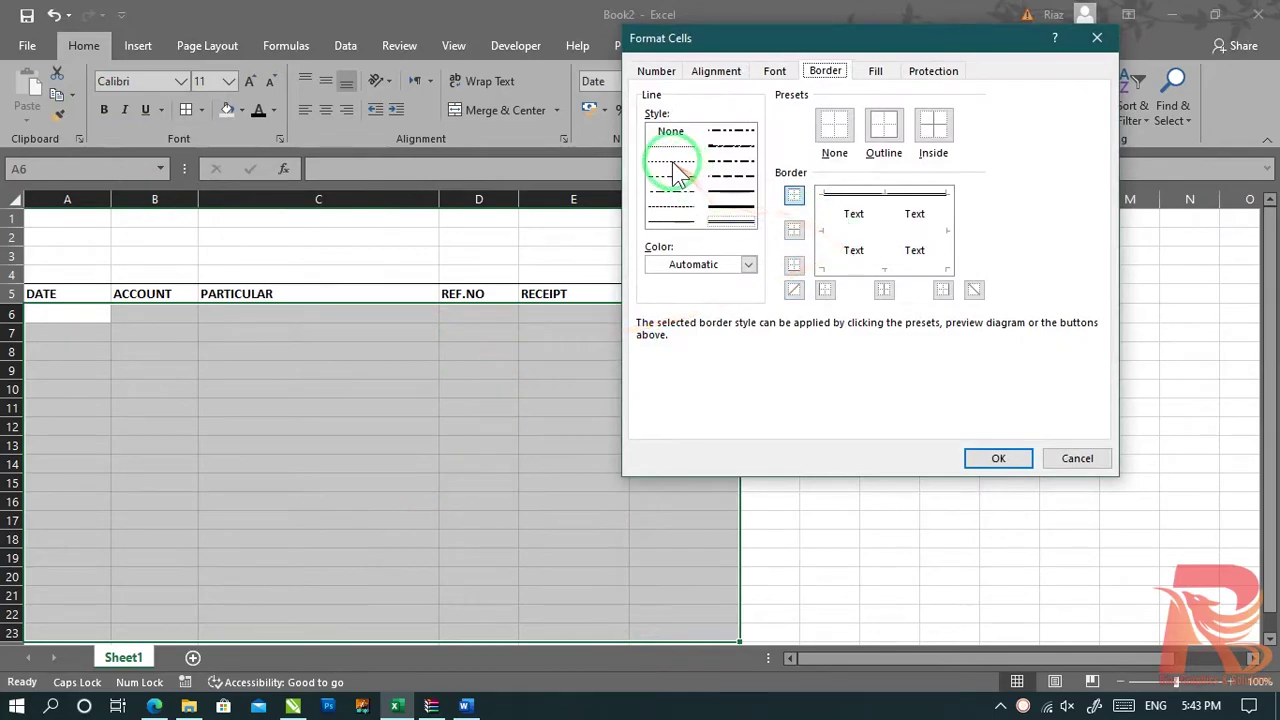
{"action": "left_click", "coordinate": [793, 230]}
{"action": "left_click", "coordinate": [793, 265]}
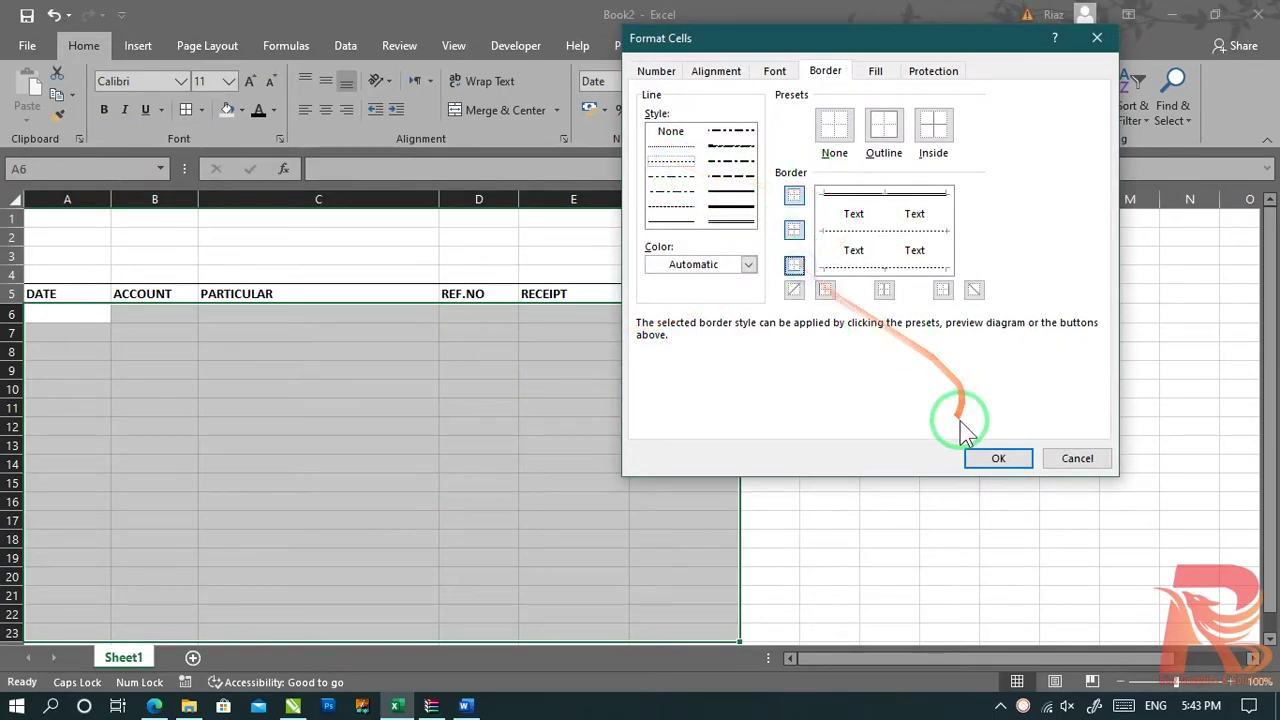
{"action": "left_click", "coordinate": [987, 453]}
{"action": "left_click", "coordinate": [980, 423]}
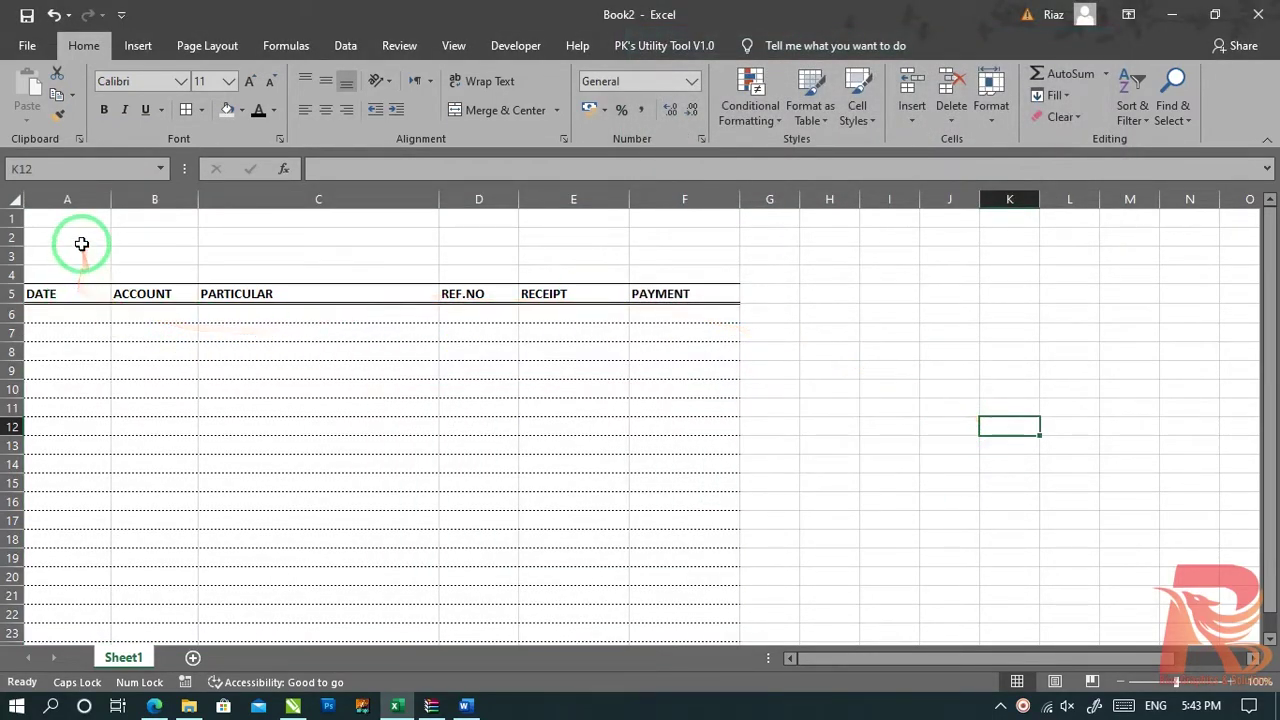
{"action": "left_click_drag", "start_coordinate": [163, 312], "coordinate": [163, 632]}
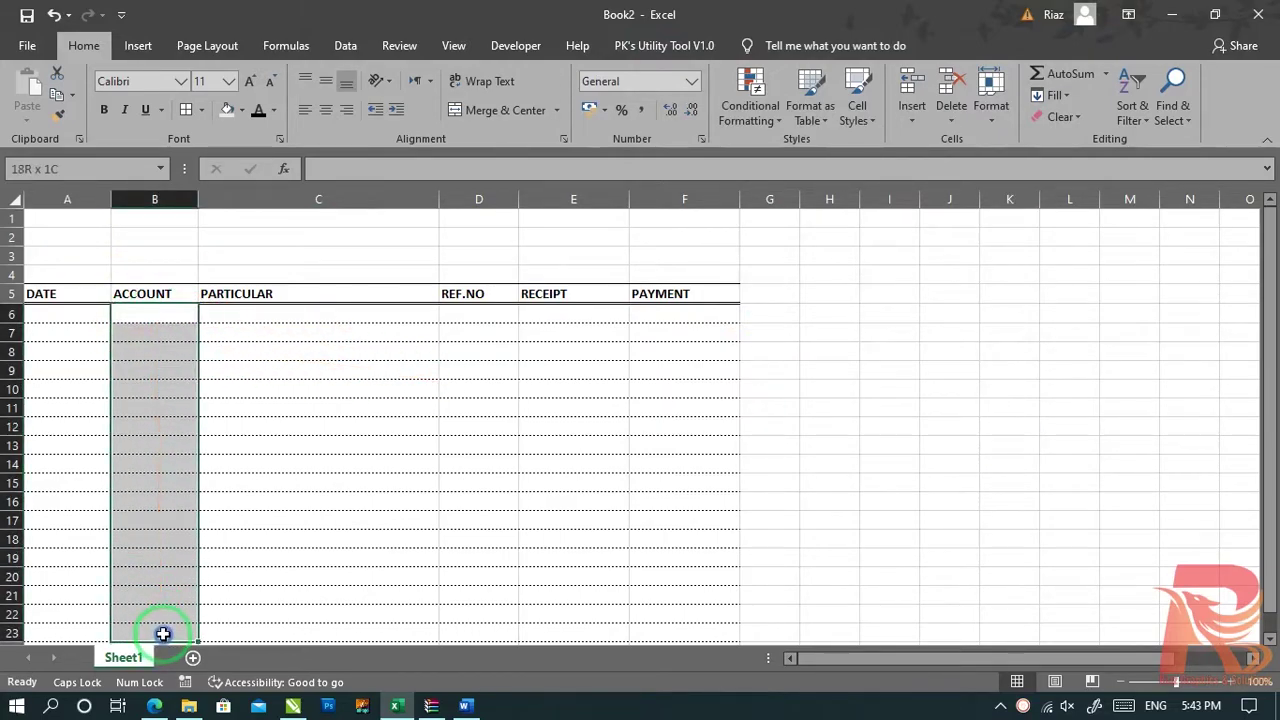
Step: Add a List validation on B6:B23 with source ACCOUNT_TYPE, inserted via F3
{"action": "left_click", "coordinate": [345, 46]}
{"action": "left_click", "coordinate": [816, 118]}
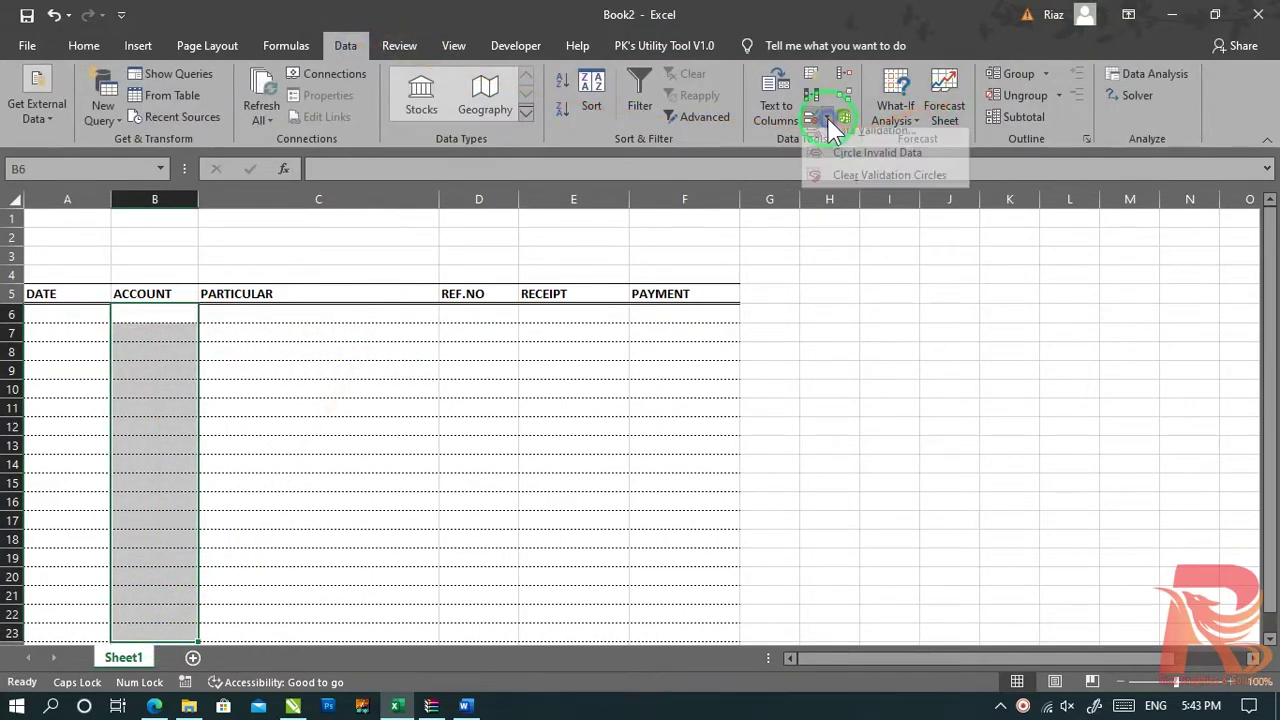
{"action": "left_click", "coordinate": [876, 145]}
{"action": "left_click", "coordinate": [770, 209]}
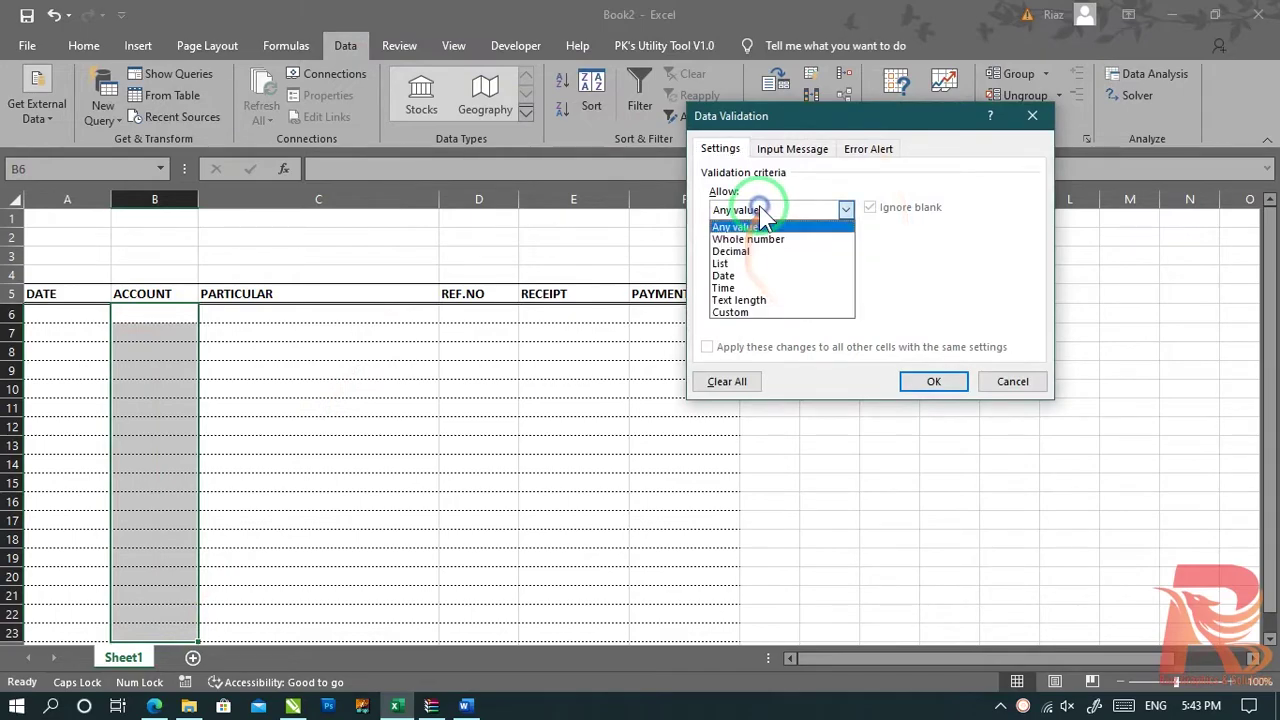
{"action": "left_click", "coordinate": [738, 269]}
{"action": "left_click", "coordinate": [733, 286]}
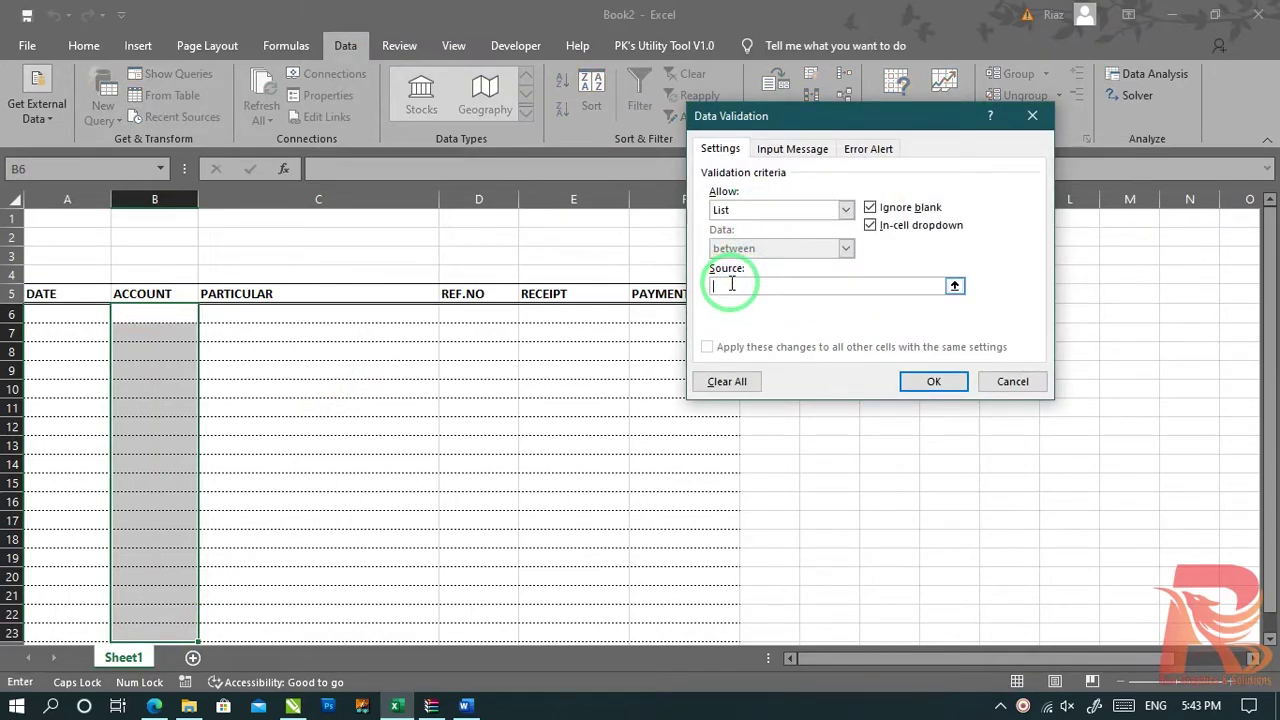
{"action": "key", "text": "F3"}
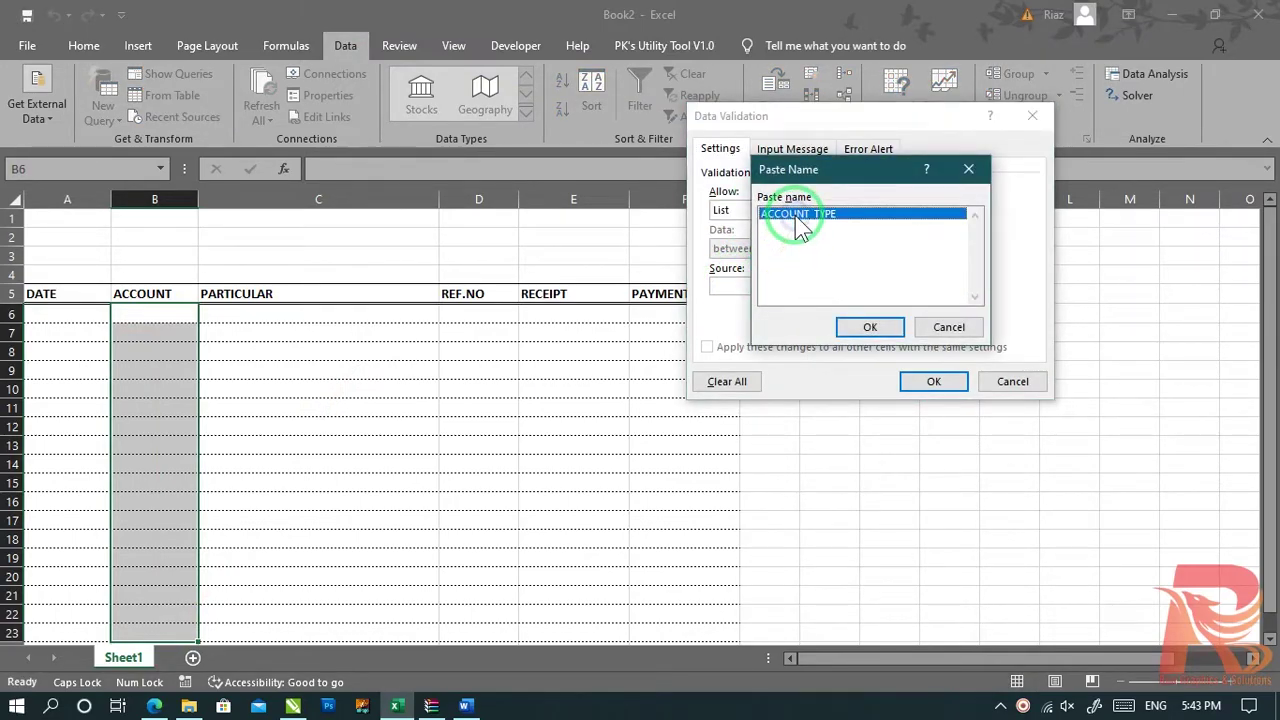
{"action": "left_click", "coordinate": [869, 327]}
{"action": "left_click", "coordinate": [934, 381]}
{"action": "left_click", "coordinate": [912, 447]}
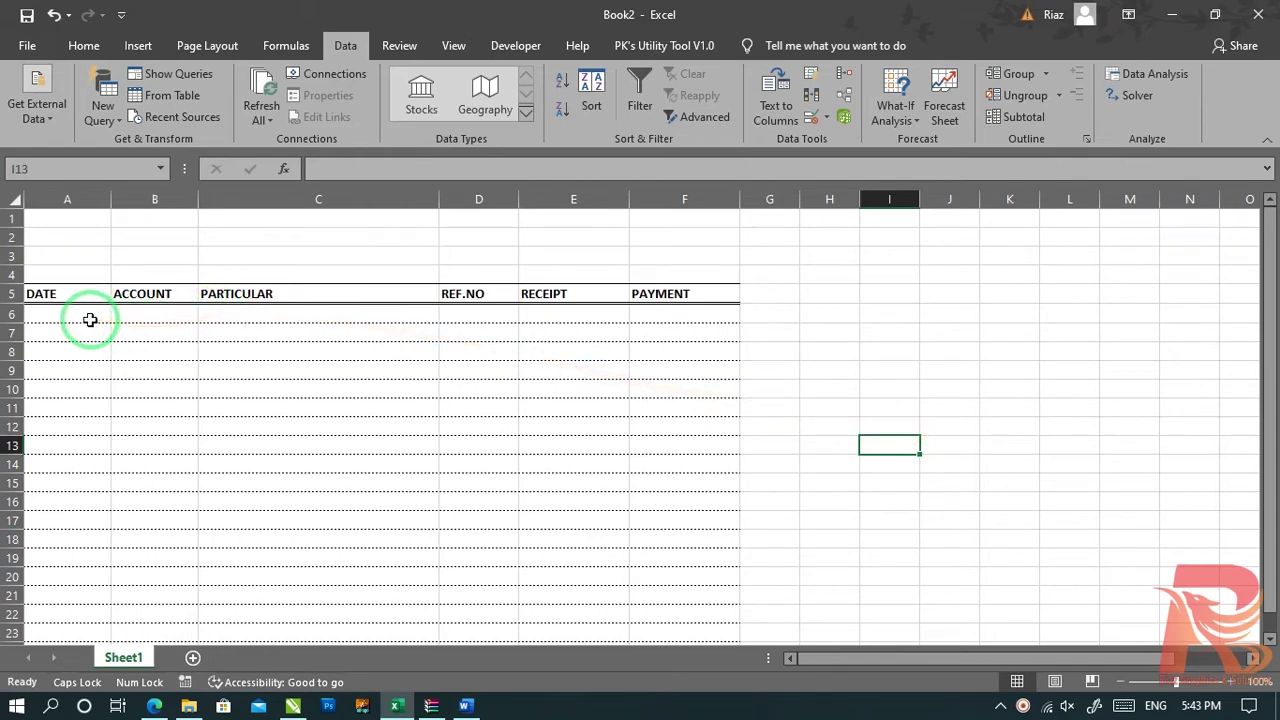
{"action": "left_click_drag", "start_coordinate": [563, 314], "coordinate": [695, 640]}
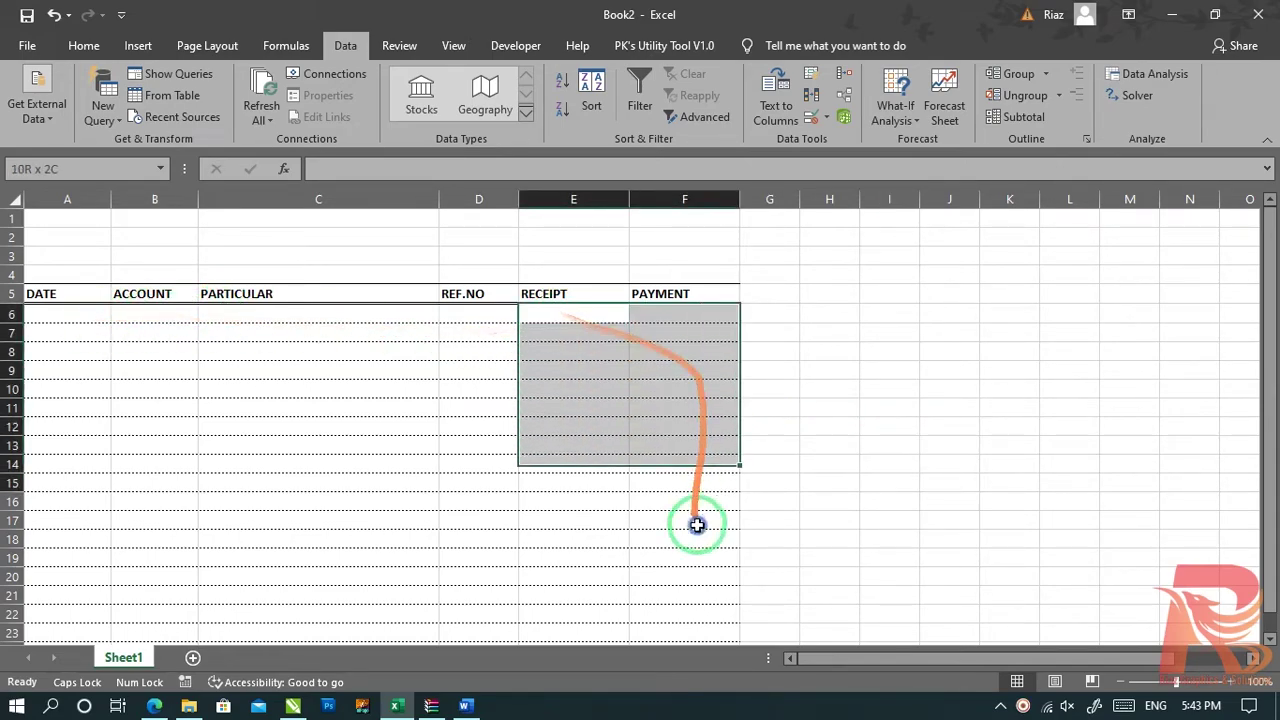
Step: Format the amount cells E6:F23 as Accounting with one fewer decimal place
{"action": "left_click", "coordinate": [95, 45]}
{"action": "left_click", "coordinate": [604, 110]}
{"action": "left_click", "coordinate": [611, 131]}
{"action": "left_click", "coordinate": [692, 109]}
{"action": "left_click", "coordinate": [910, 282]}
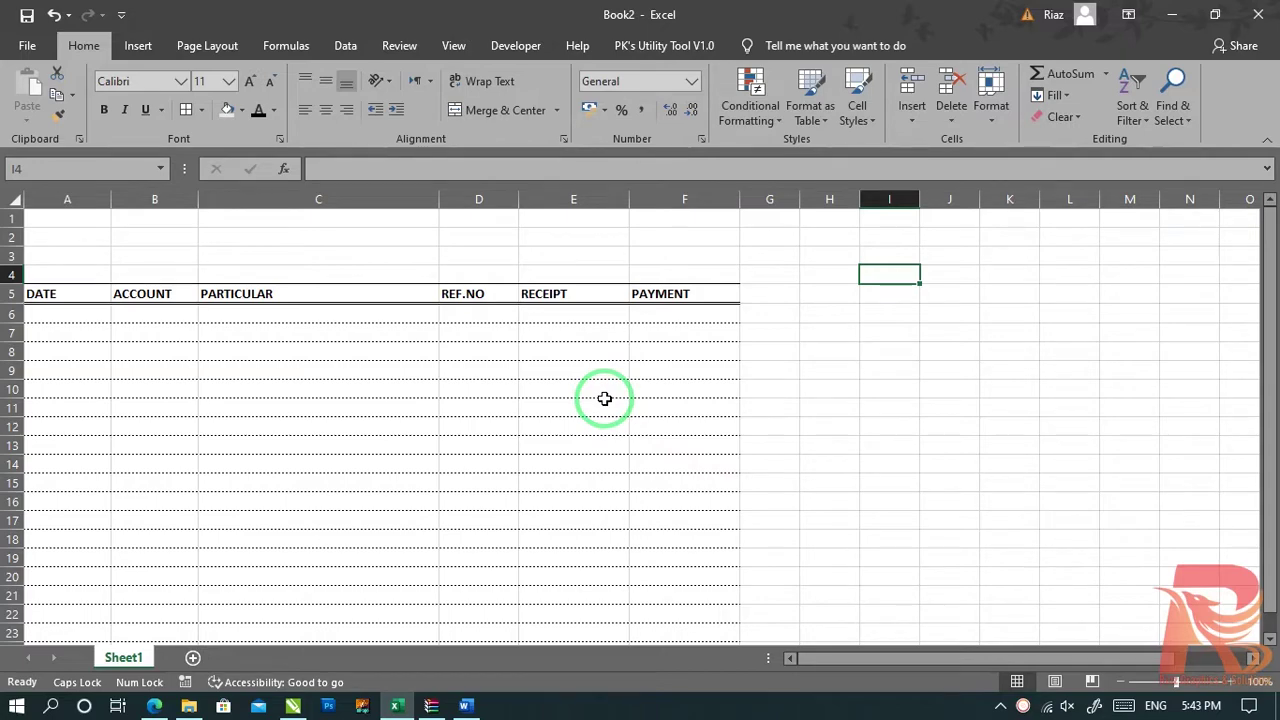
Step: Enter TOTAL RECEIPT in E2 and TOTAL PAYMENT in F2
{"action": "left_click", "coordinate": [590, 256]}
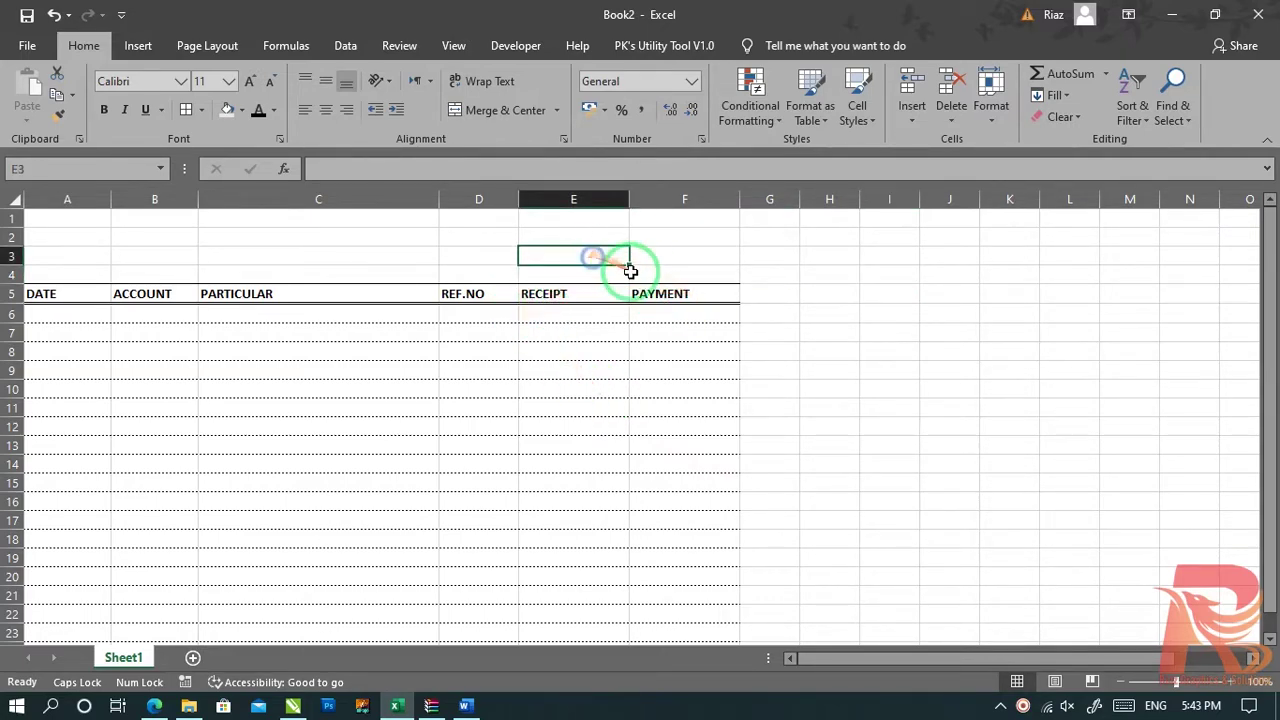
{"action": "key", "text": "ctrl+c"}
{"action": "left_click", "coordinate": [925, 333]}
{"action": "key", "text": "Escape"}
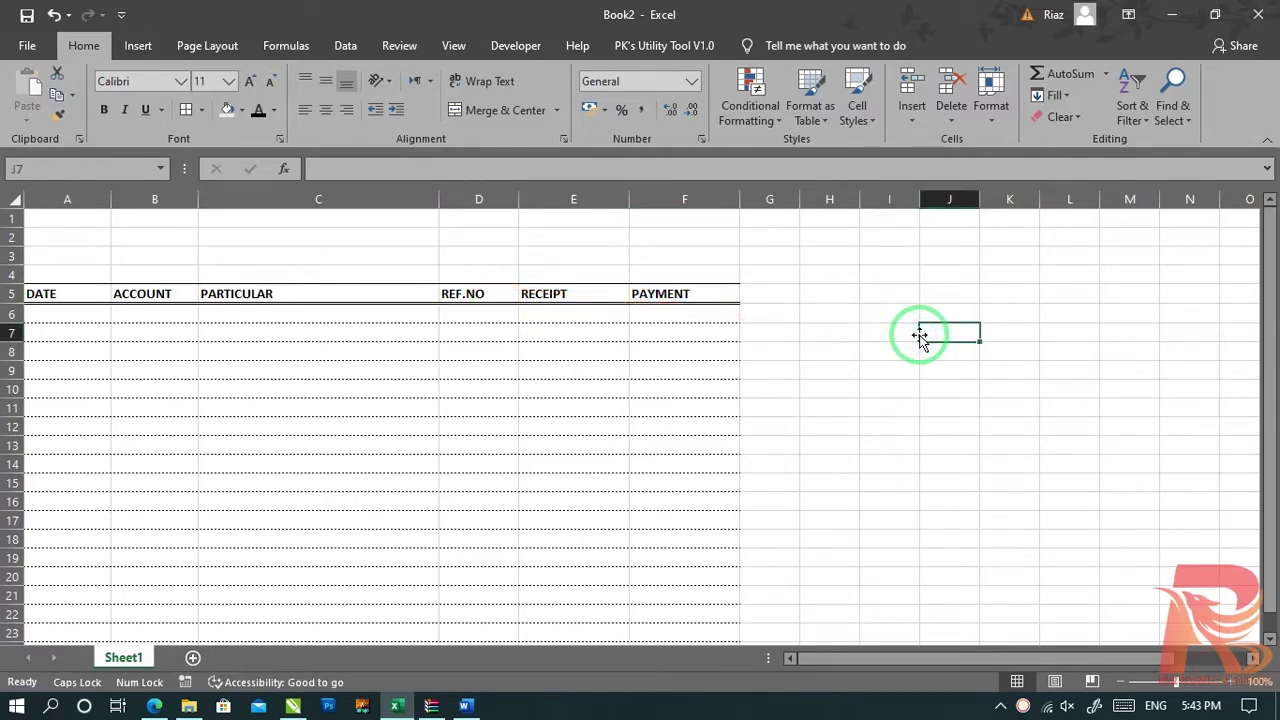
{"action": "left_click", "coordinate": [569, 260]}
{"action": "left_click", "coordinate": [569, 239]}
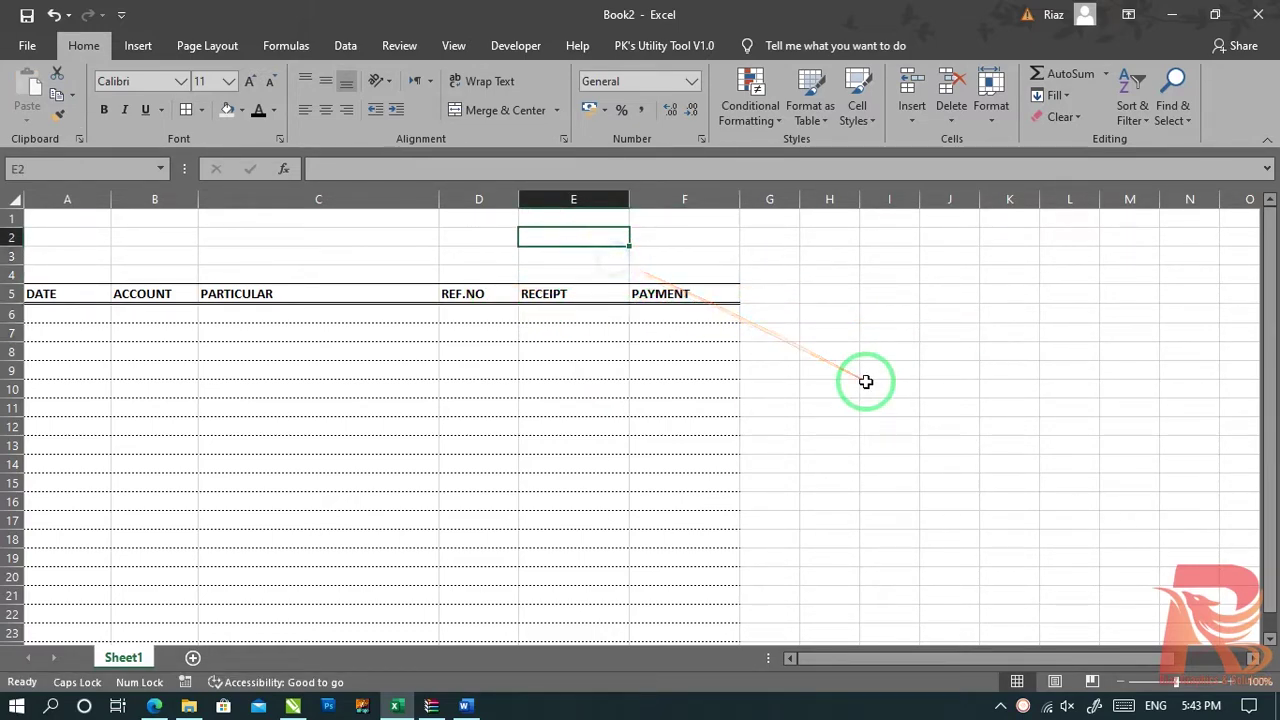
{"action": "type", "text": "tO"}
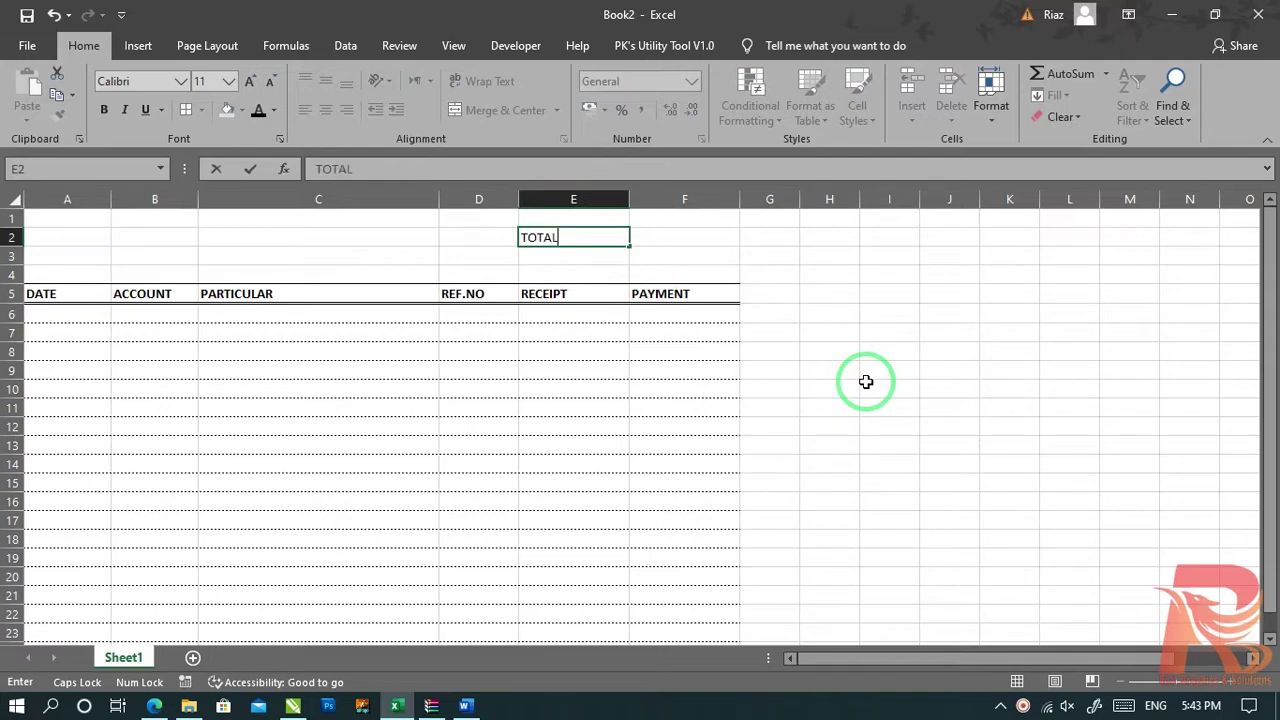
{"action": "type", "text": "T"}
{"action": "key", "text": "Tab"}
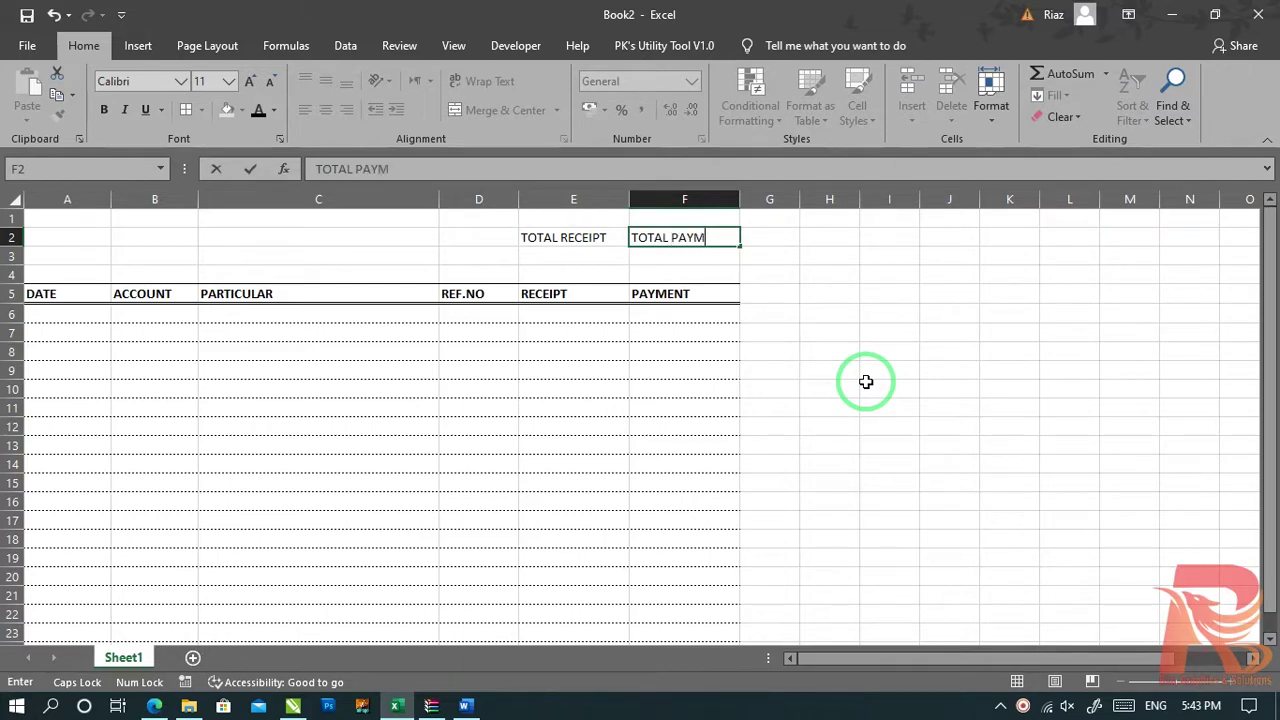
{"action": "type", "text": "ENT"}
{"action": "key", "text": "Return"}
Step: Make the TOTAL RECEIPT and TOTAL PAYMENT labels bold
{"action": "key", "text": "Up"}
{"action": "key", "text": "shift+Right"}
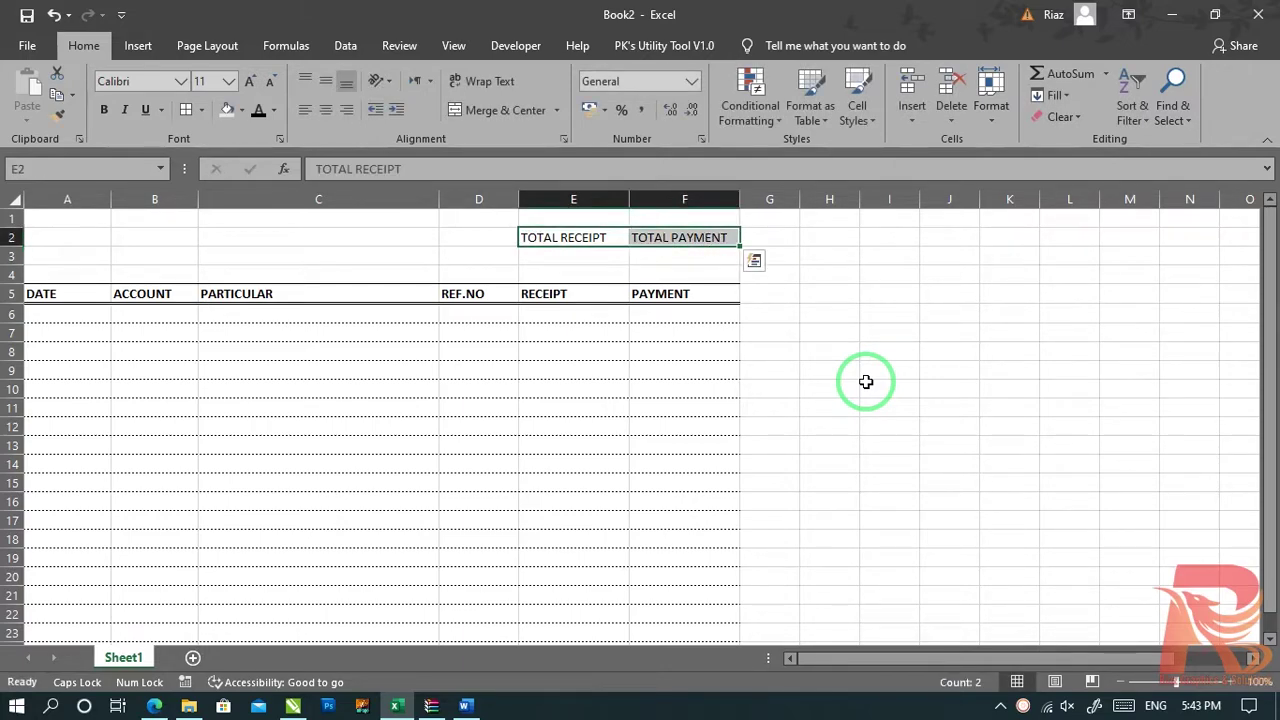
{"action": "left_click", "coordinate": [835, 332]}
{"action": "left_click", "coordinate": [778, 237]}
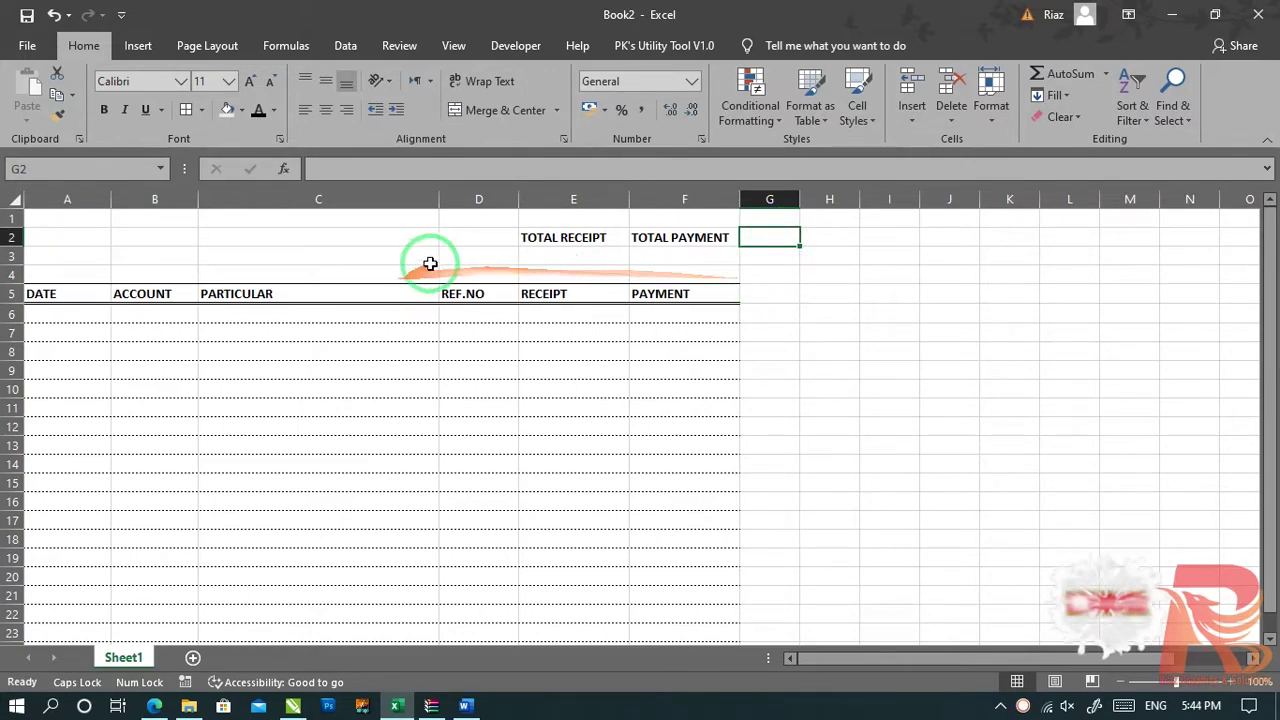
{"action": "left_click", "coordinate": [478, 237]}
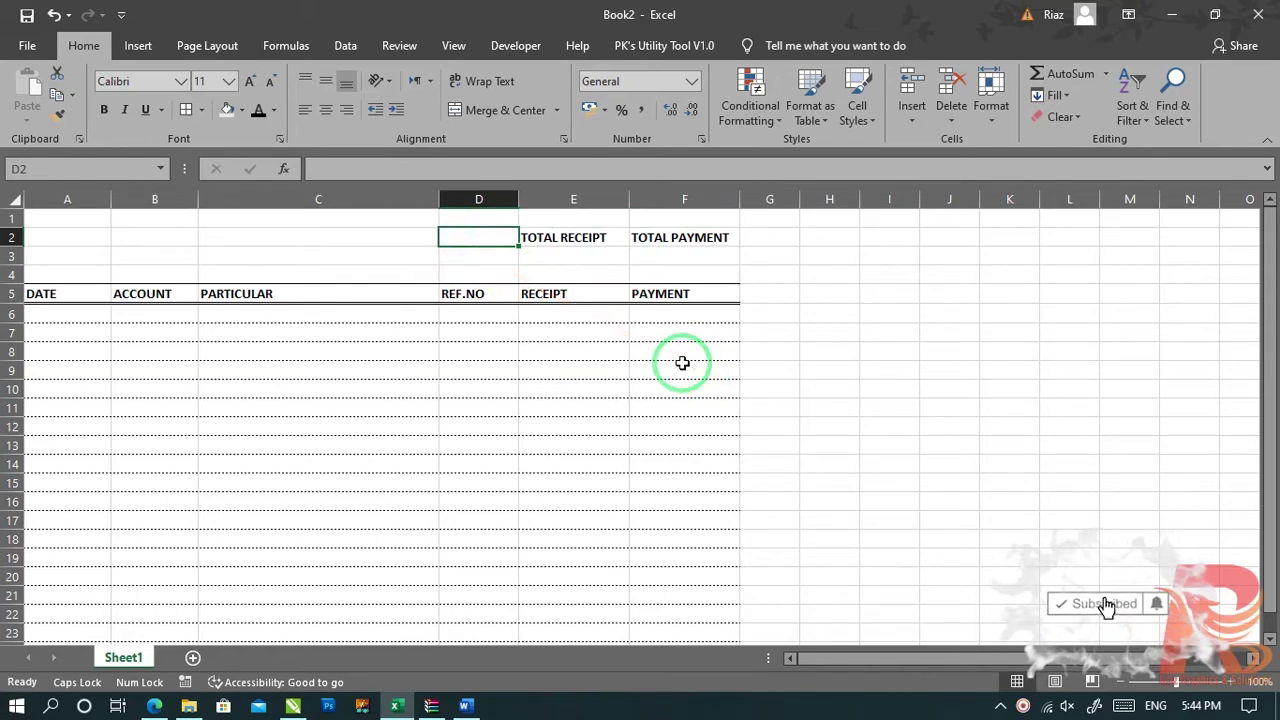
Step: Enter a DIFFERENCE heading in cell D2
{"action": "type", "text": "DIFFERENCE"}
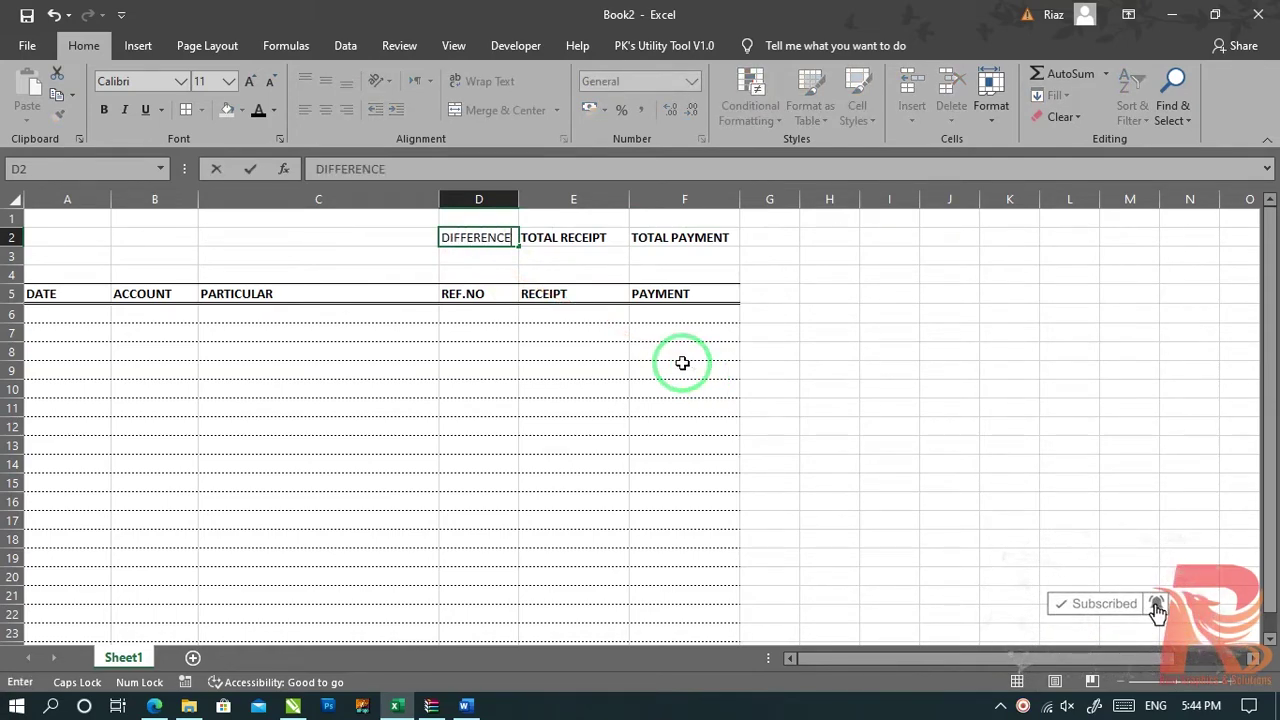
{"action": "key", "text": "Return"}
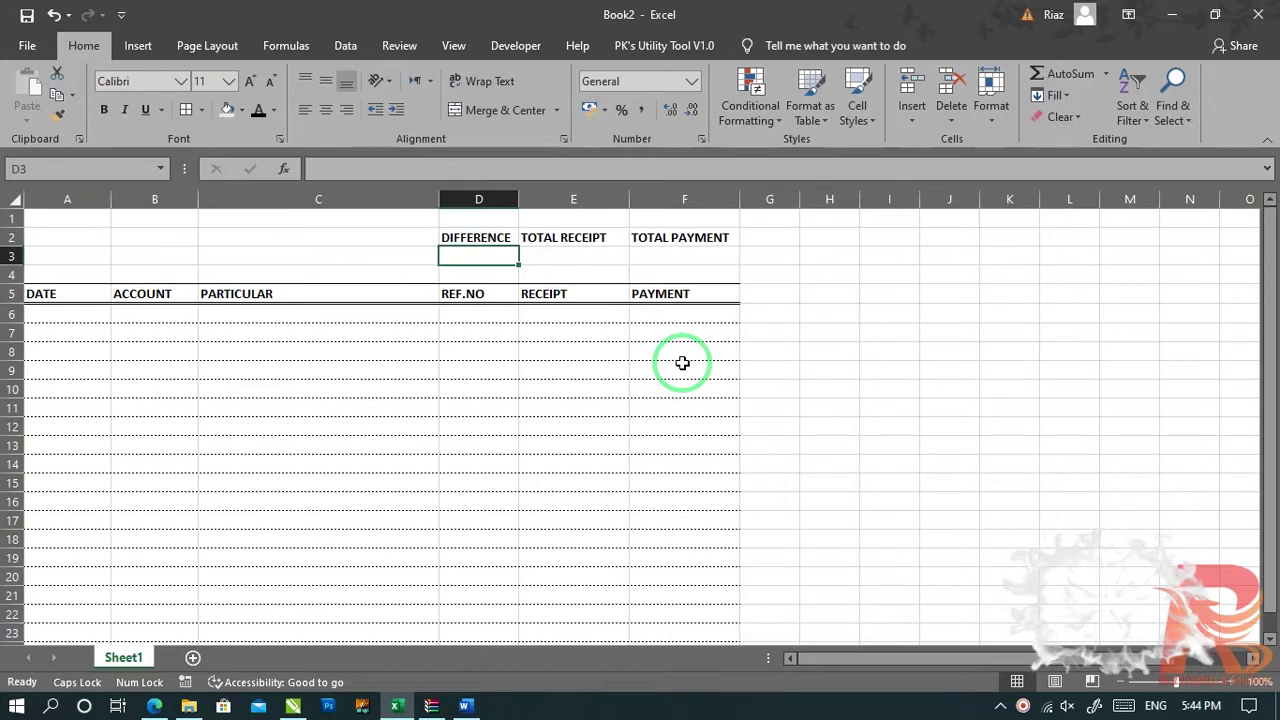
{"action": "key", "text": "Right"}
{"action": "key", "text": "Right"}
{"action": "key", "text": "Left"}
{"action": "key", "text": "Left"}
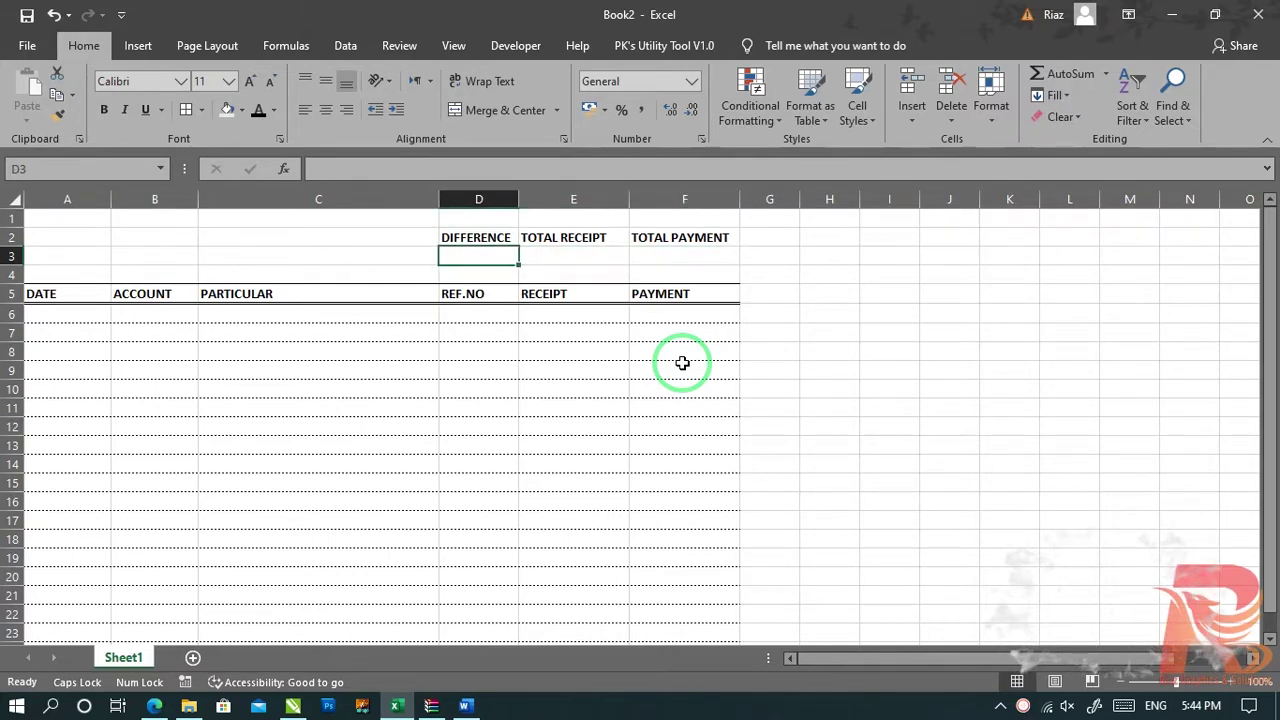
{"action": "key", "text": "Up"}
{"action": "key", "text": "Tab"}
{"action": "key", "text": "Tab"}
{"action": "key", "text": "Tab"}
{"action": "key", "text": "Return"}
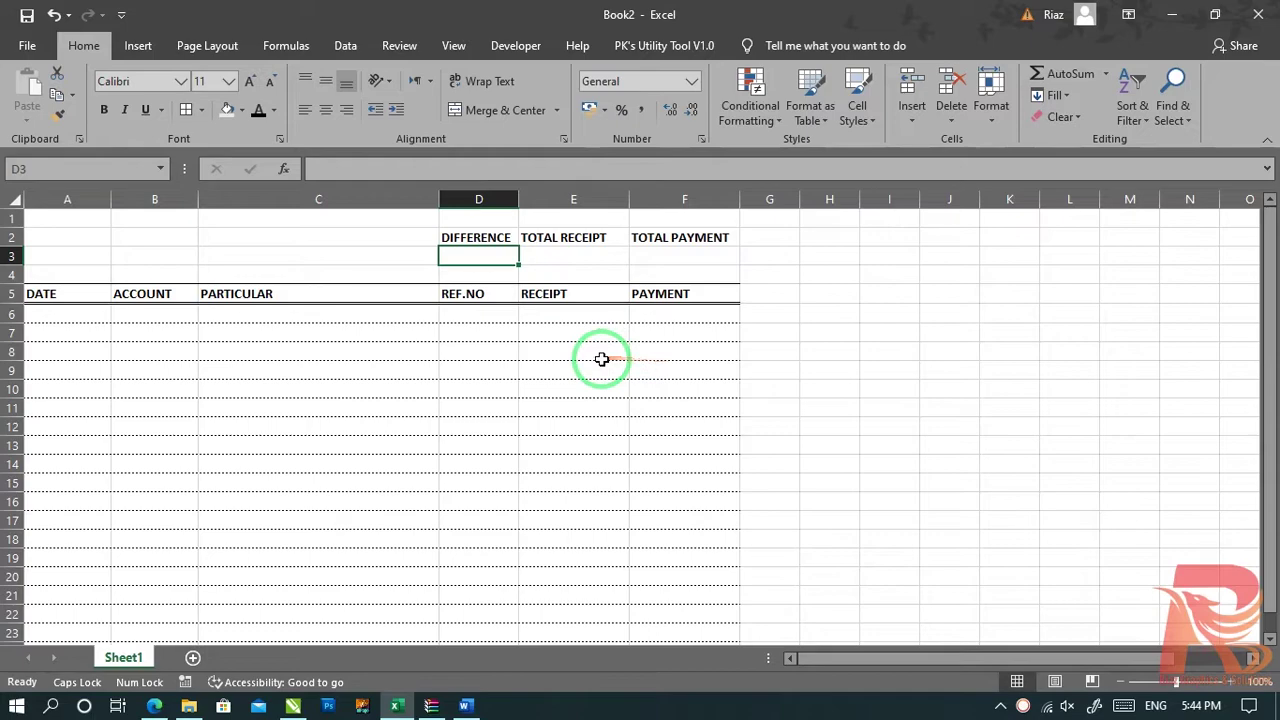
Step: Move the TOTAL RECEIPT and TOTAL PAYMENT headings onto D2:E2 and autofit column D
{"action": "left_click", "coordinate": [785, 240]}
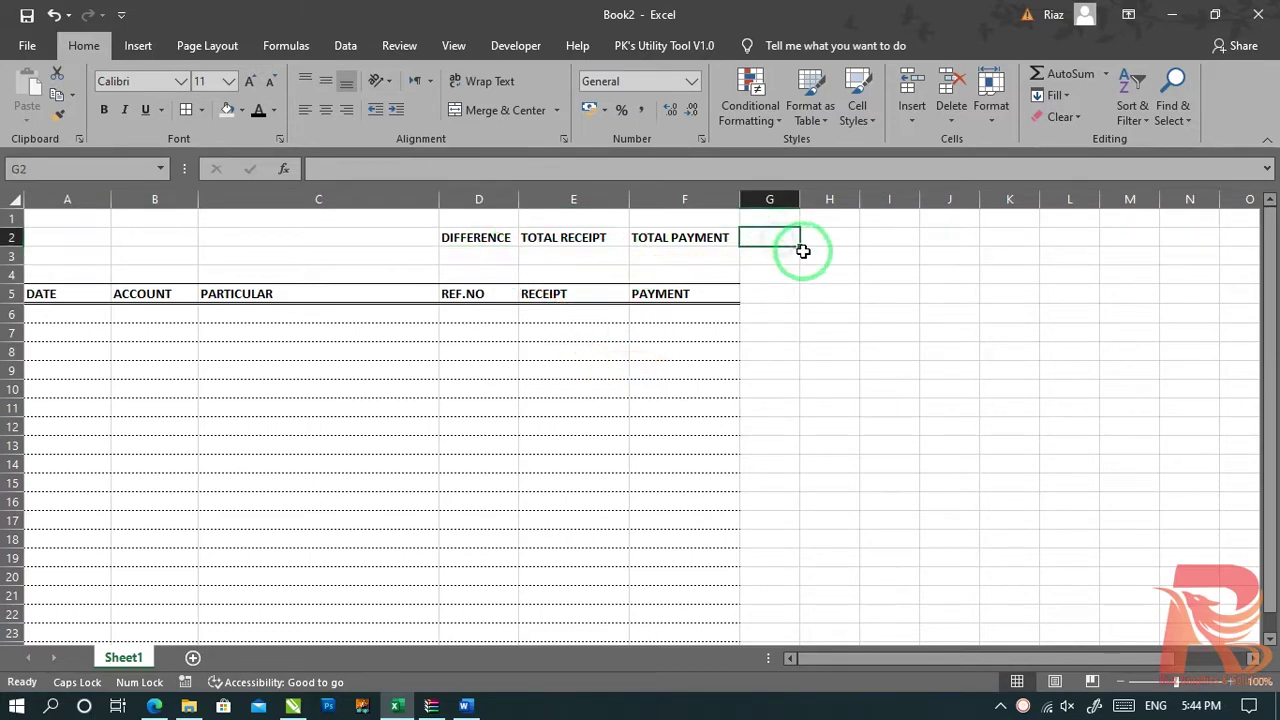
{"action": "left_click", "coordinate": [565, 351]}
{"action": "left_click", "coordinate": [470, 405]}
{"action": "left_click_drag", "start_coordinate": [552, 240], "coordinate": [674, 237]}
{"action": "left_click_drag", "start_coordinate": [566, 246], "coordinate": [500, 243]}
{"action": "left_click", "coordinate": [606, 412]}
{"action": "left_click", "coordinate": [545, 426]}
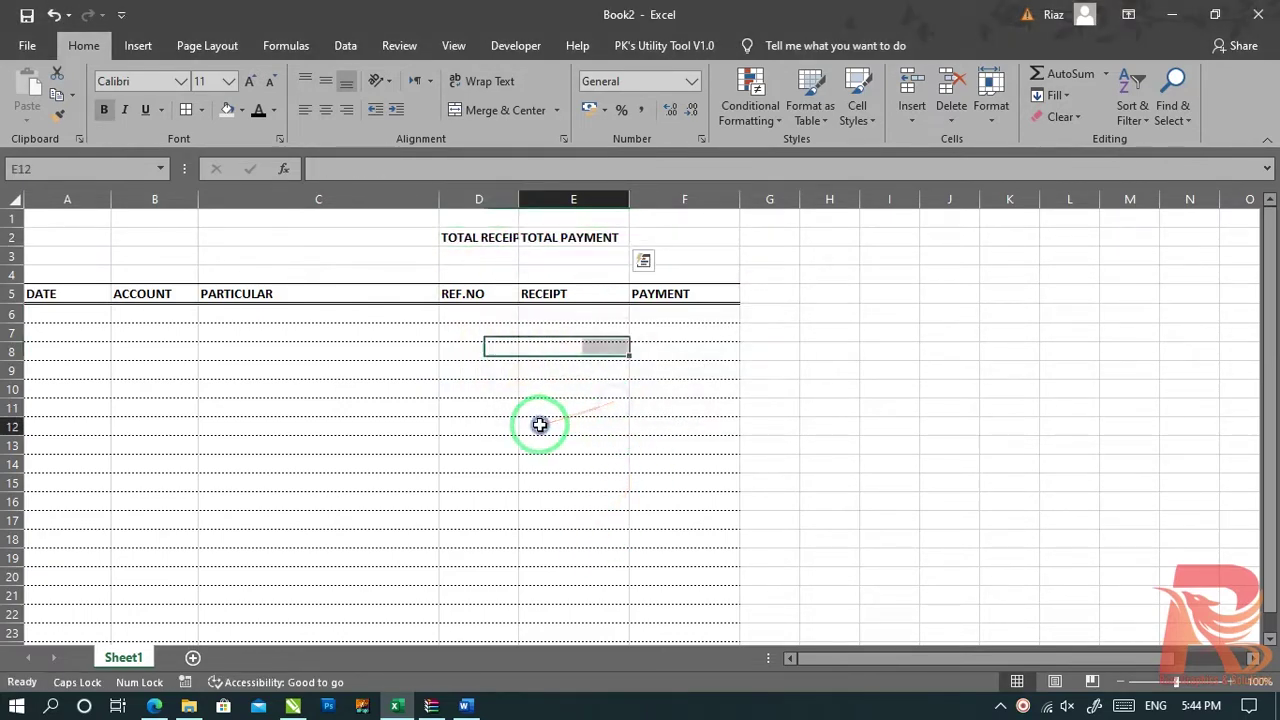
{"action": "left_click", "coordinate": [505, 242]}
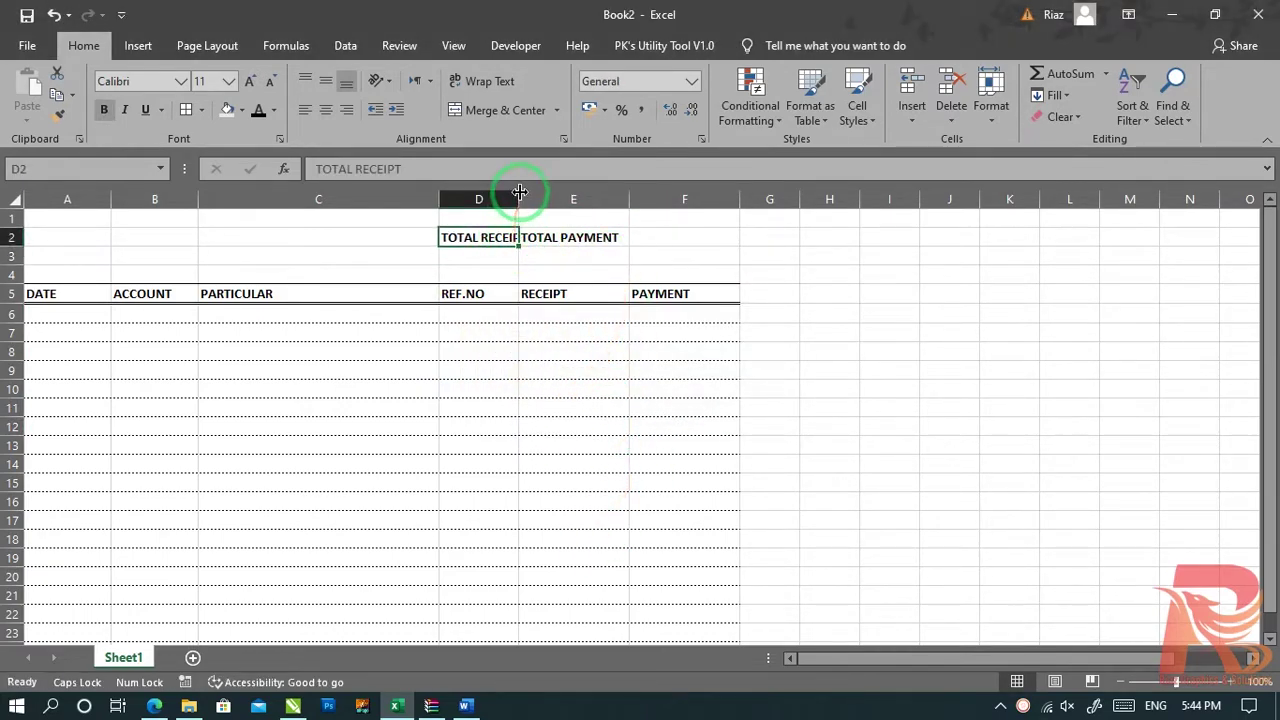
{"action": "double_click", "coordinate": [519, 192]}
{"action": "left_click", "coordinate": [495, 388]}
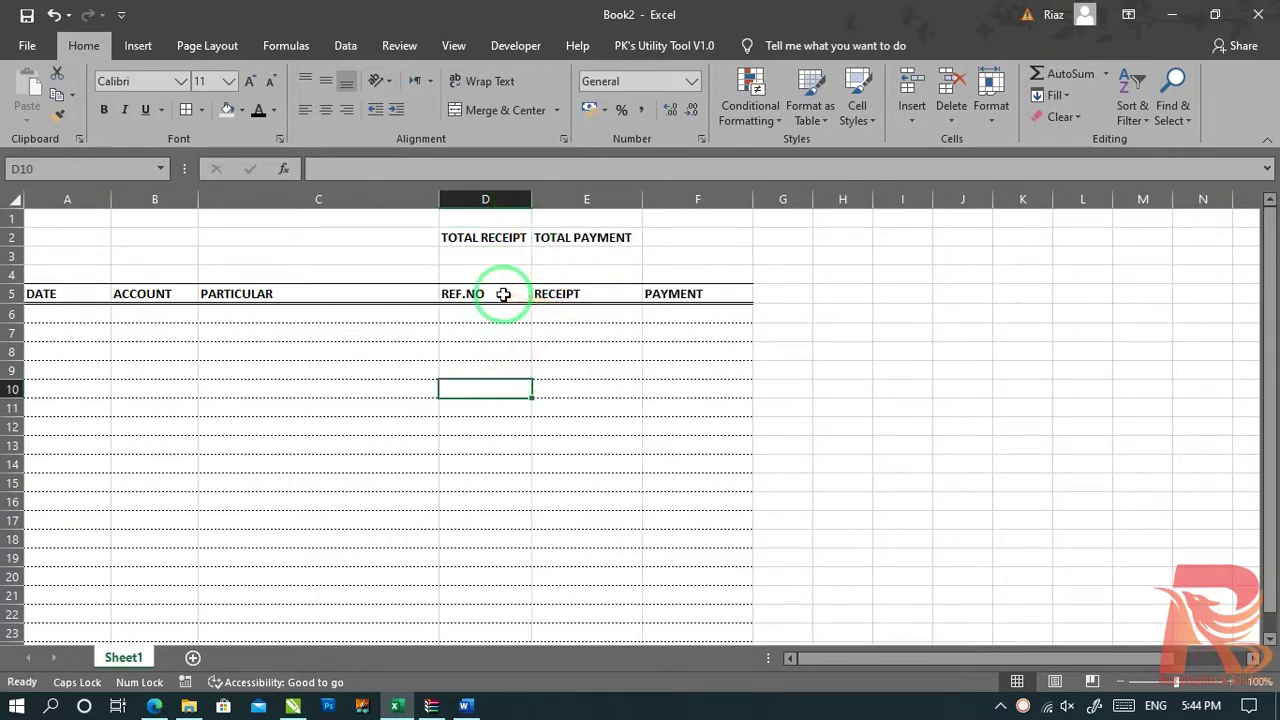
Step: Enter TOTAL BALANCE as the third heading in F2
{"action": "left_click", "coordinate": [490, 256]}
{"action": "left_click", "coordinate": [623, 252]}
{"action": "left_click", "coordinate": [665, 238]}
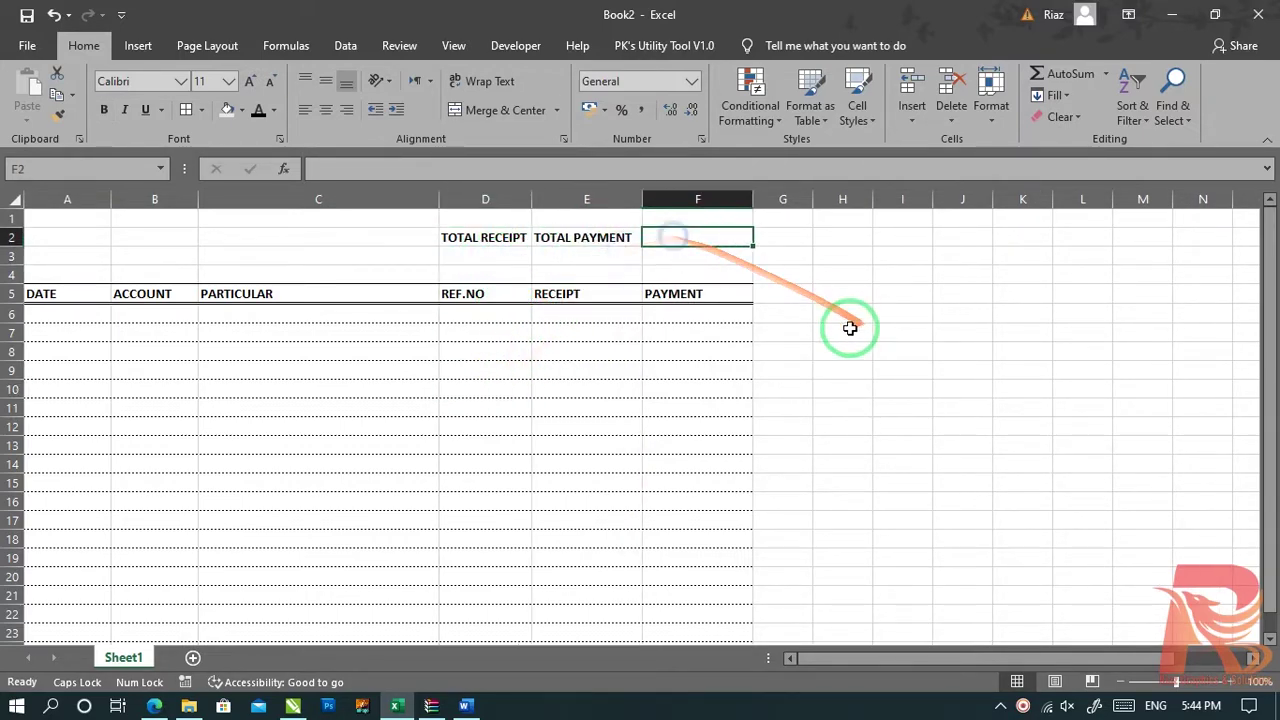
{"action": "type", "text": "DI"}
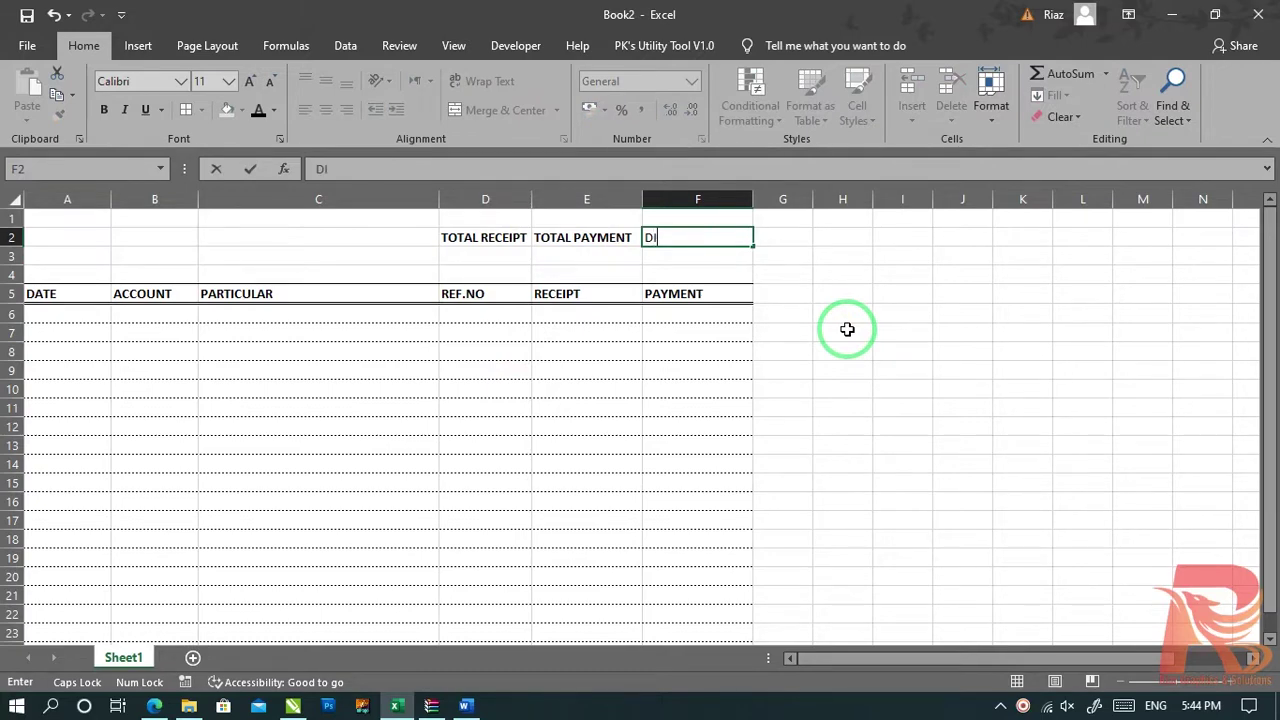
{"action": "type", "text": "CE"}
{"action": "key", "text": "Return"}
{"action": "key", "text": "Up"}
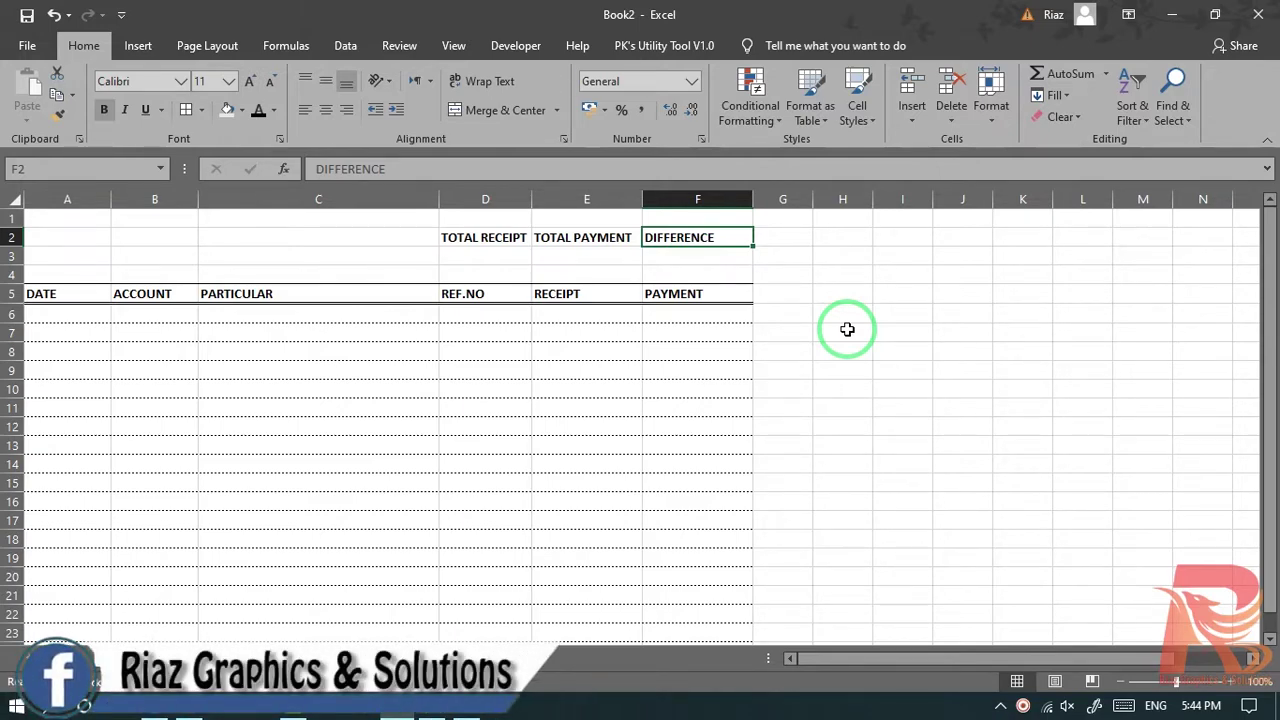
{"action": "type", "text": "TOTAL B"}
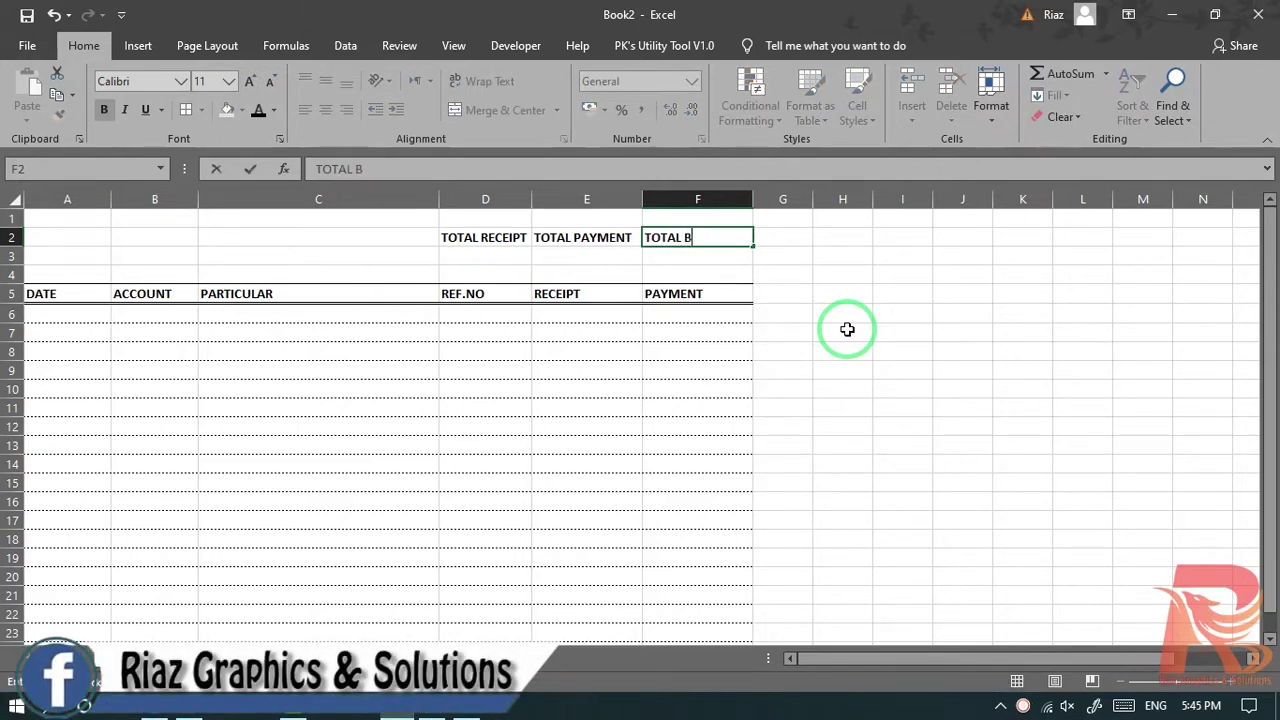
{"action": "type", "text": "ALANCE"}
{"action": "key", "text": "Return"}
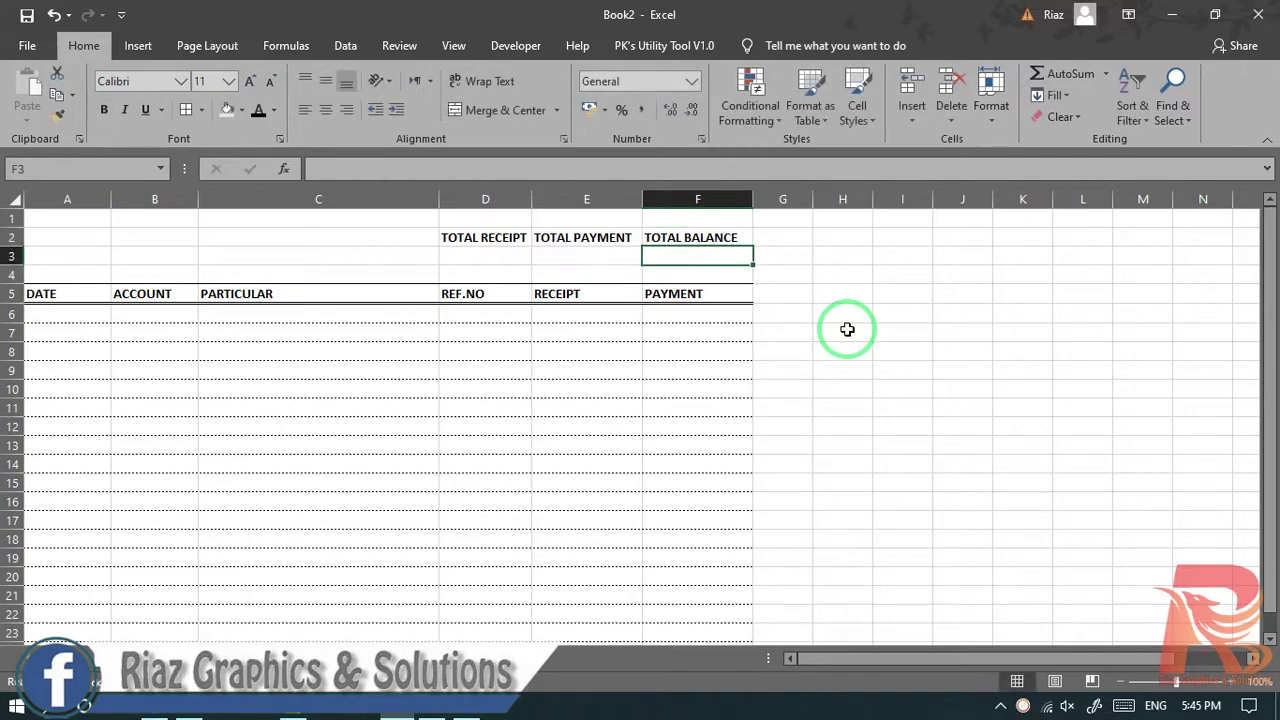
Step: Copy cell E3 and paste it into D3
{"action": "left_click_drag", "start_coordinate": [847, 329], "coordinate": [545, 243]}
{"action": "left_click", "coordinate": [580, 257]}
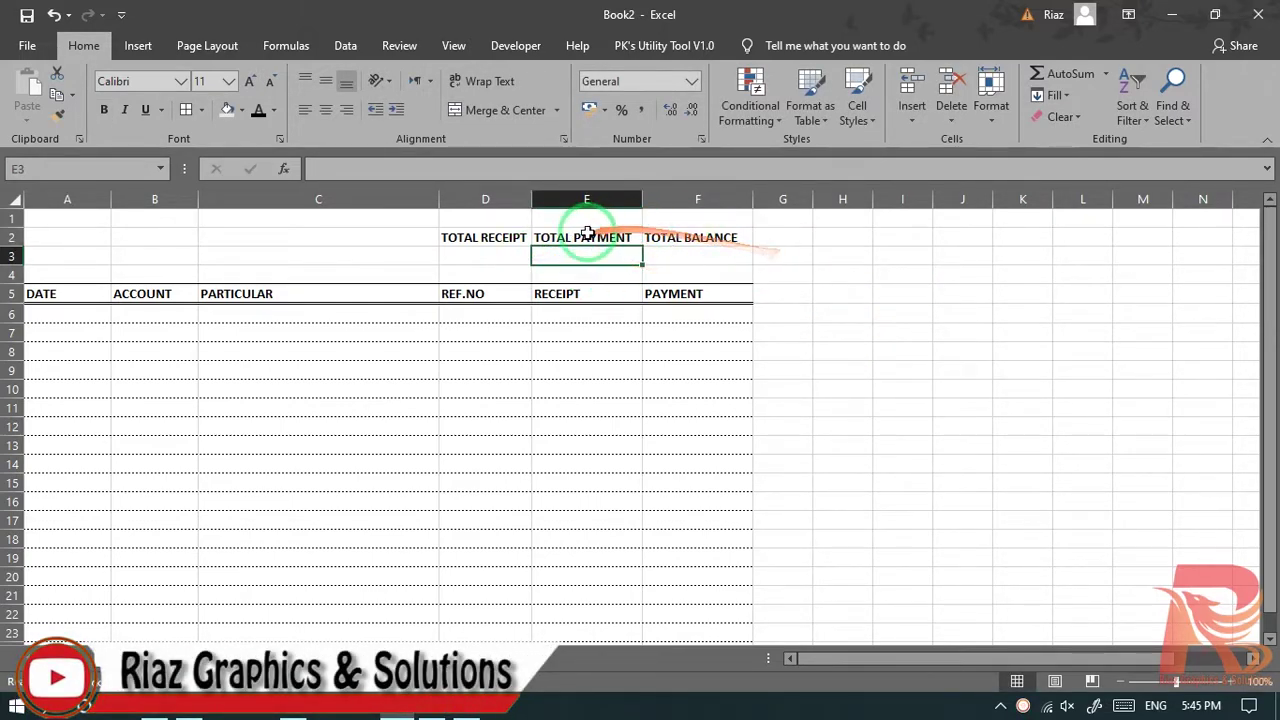
{"action": "right_click", "coordinate": [571, 258]}
{"action": "left_click", "coordinate": [617, 294]}
{"action": "right_click", "coordinate": [491, 254]}
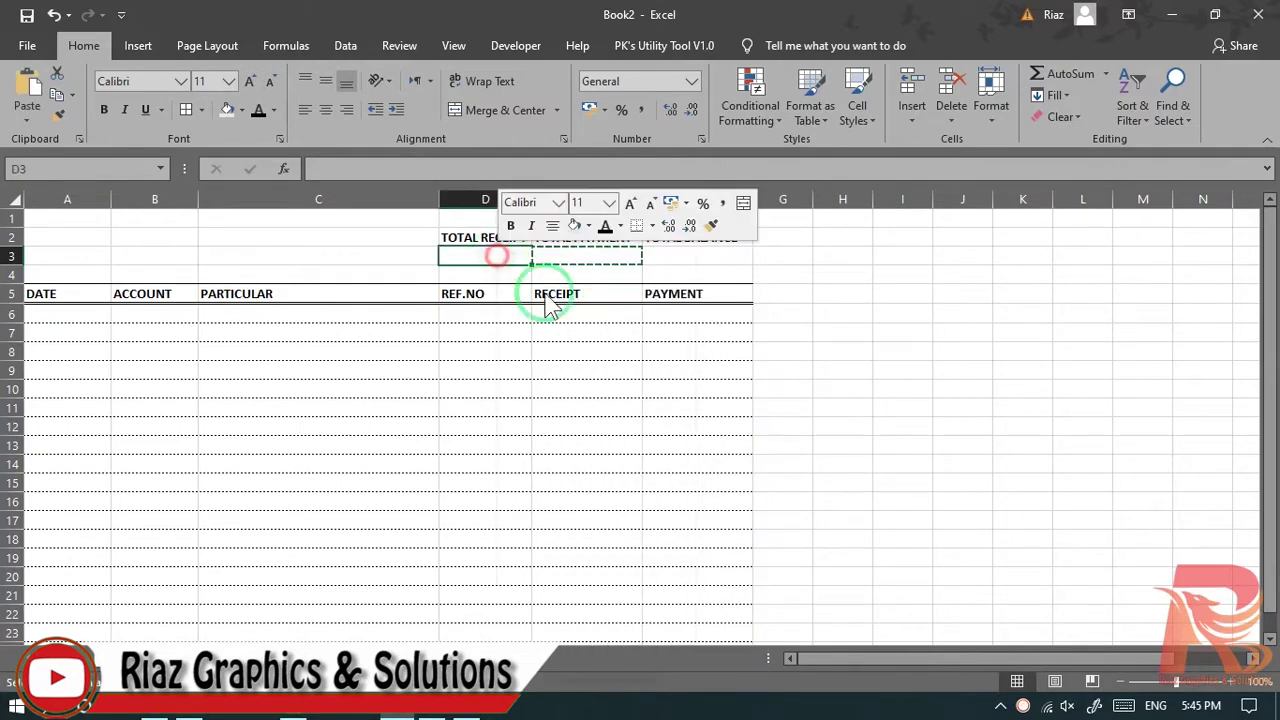
{"action": "mouse_move", "coordinate": [657, 362]}
{"action": "left_click", "coordinate": [762, 395]}
{"action": "left_click", "coordinate": [975, 398]}
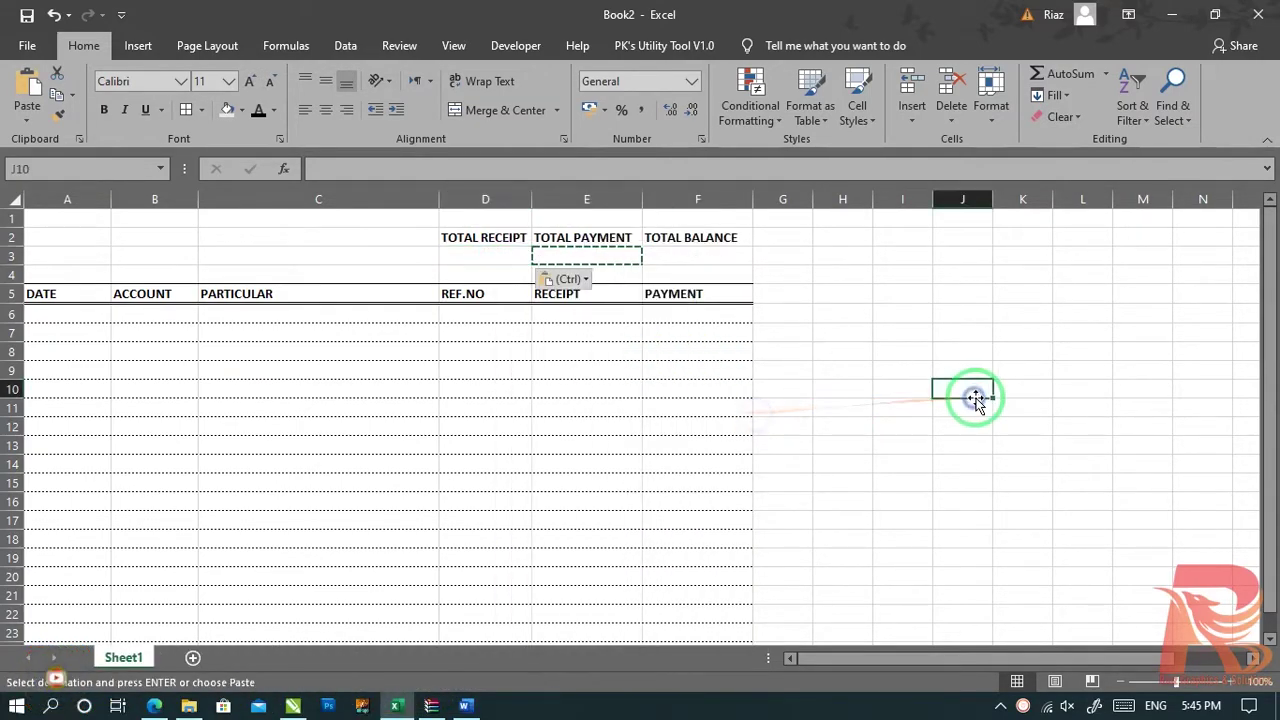
Step: Paste E3's column width with Keep Source Column Widths to widen columns D to F
{"action": "right_click", "coordinate": [489, 254]}
{"action": "mouse_move", "coordinate": [683, 380]}
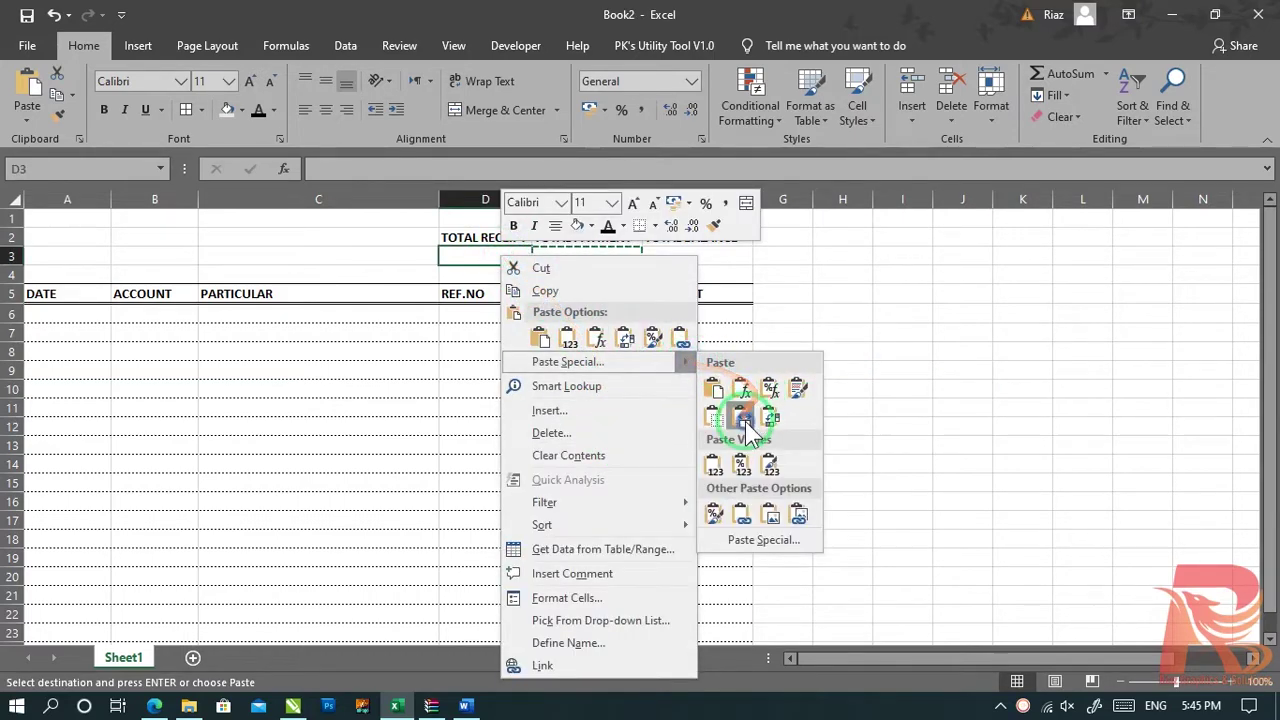
{"action": "left_click", "coordinate": [737, 420]}
{"action": "left_click", "coordinate": [930, 388]}
{"action": "left_click", "coordinate": [965, 365]}
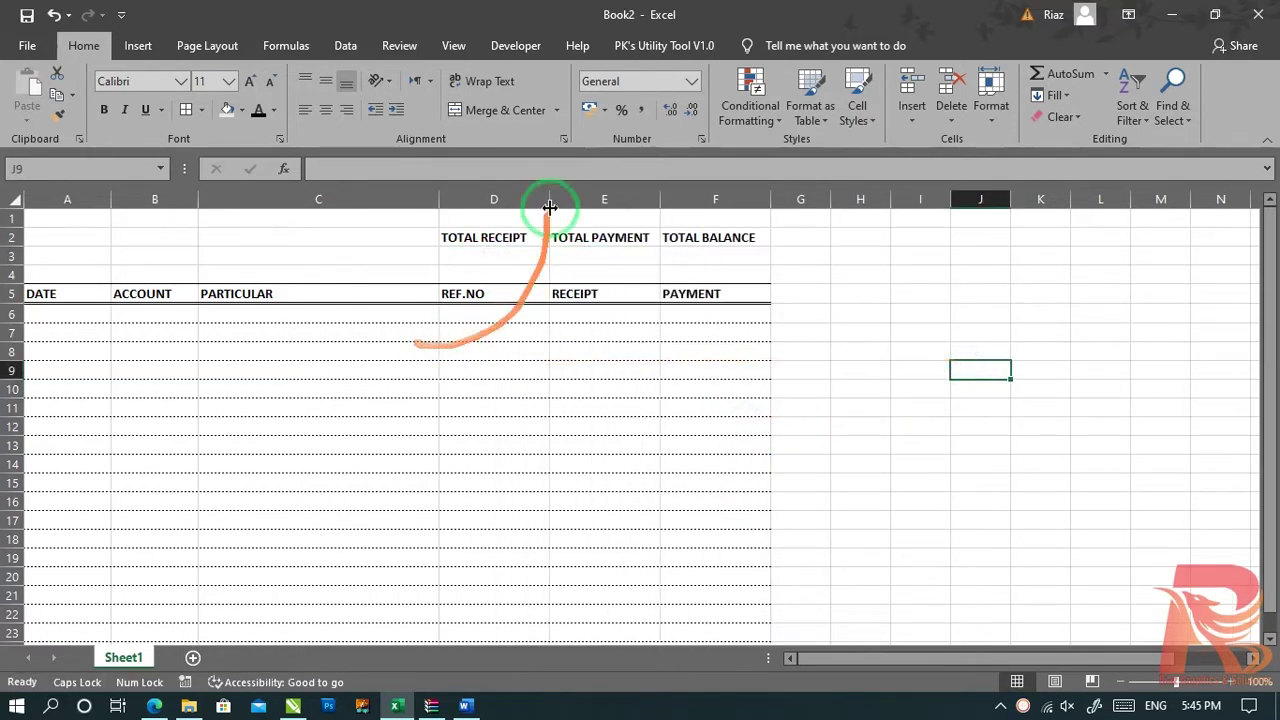
Step: Copy the RECEIPT/PAYMENT header borders onto D2:F3 with Format Painter
{"action": "left_click_drag", "start_coordinate": [491, 255], "coordinate": [690, 255]}
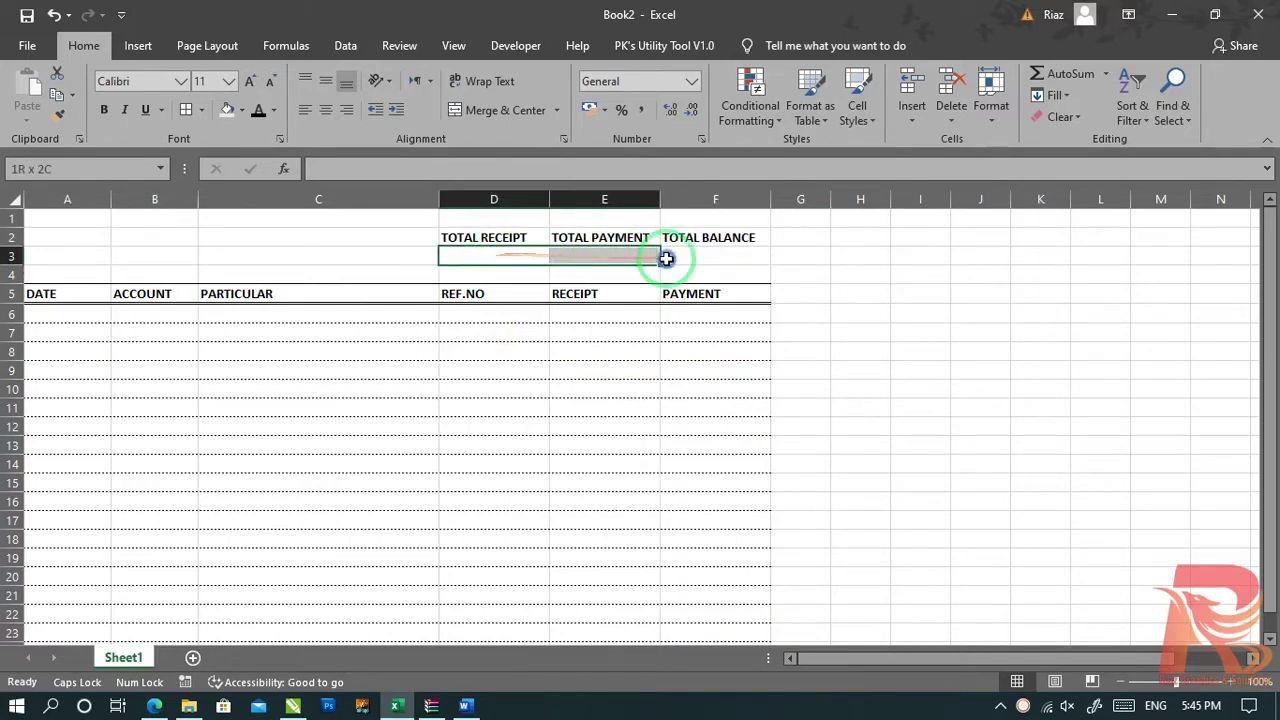
{"action": "left_click", "coordinate": [476, 293]}
{"action": "left_click", "coordinate": [57, 112]}
{"action": "mouse_move", "coordinate": [556, 295]}
{"action": "left_mouse_down"}
{"action": "mouse_move", "coordinate": [650, 317]}
{"action": "mouse_move", "coordinate": [709, 314]}
{"action": "left_mouse_up"}
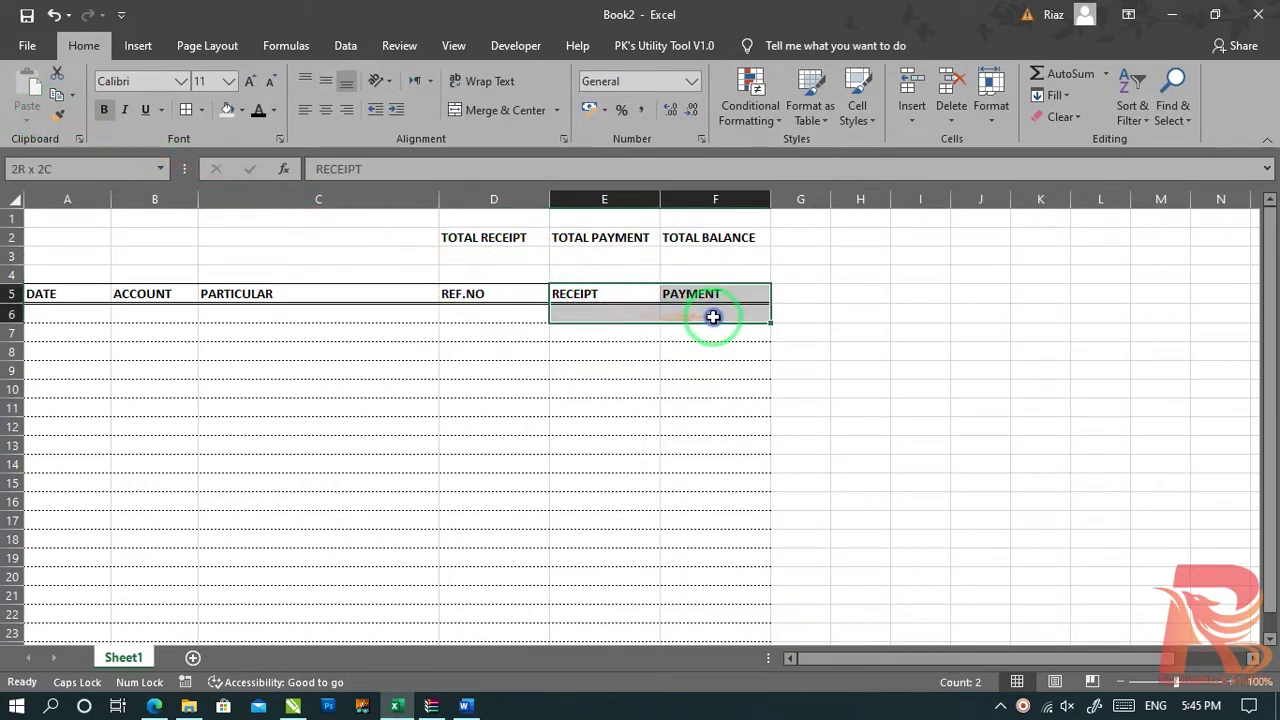
{"action": "left_click", "coordinate": [57, 113]}
{"action": "left_click_drag", "start_coordinate": [520, 242], "coordinate": [712, 258]}
{"action": "left_click", "coordinate": [1040, 353]}
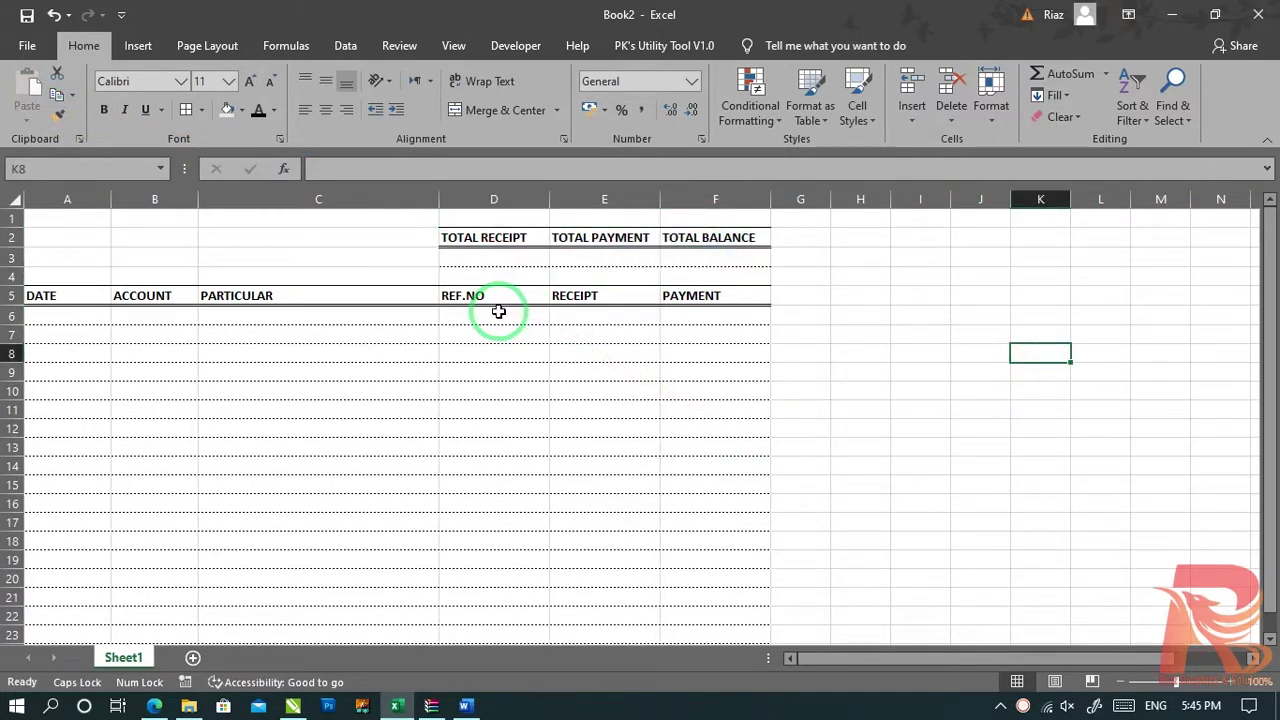
{"action": "left_click", "coordinate": [143, 240]}
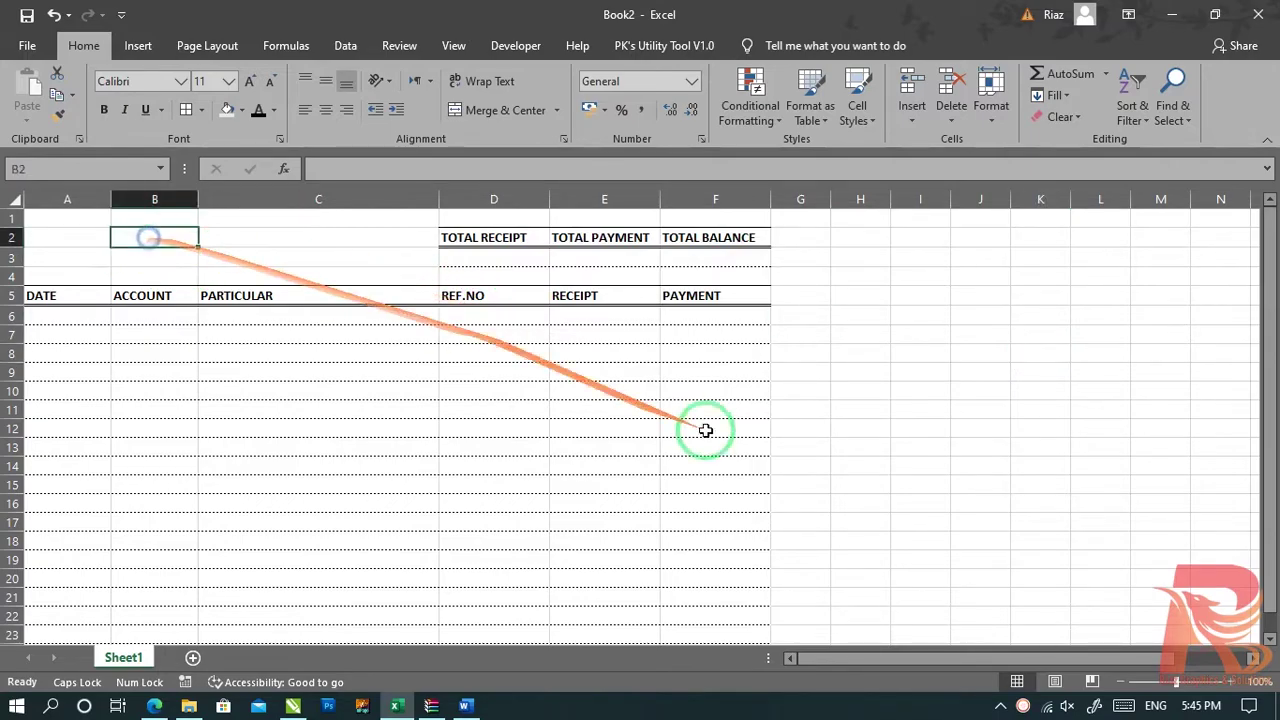
Step: Enter the ACCOUNT label in cell B2
{"action": "type", "text": "a"}
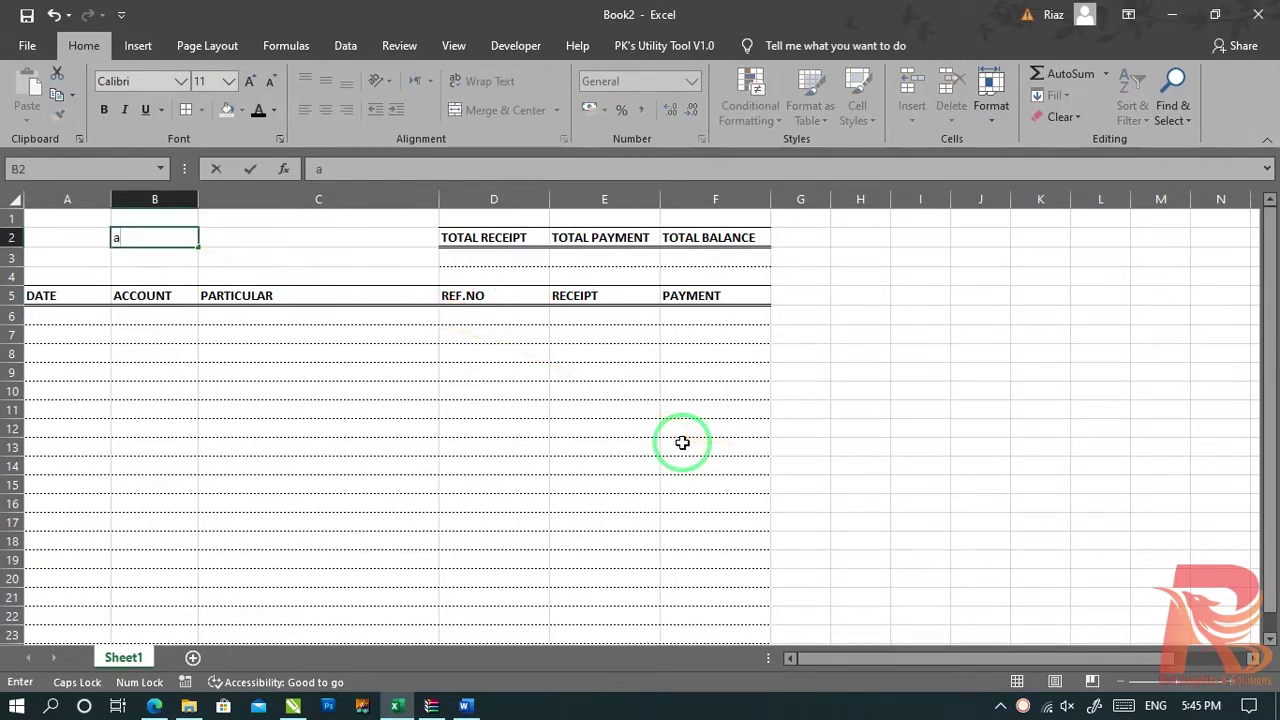
{"action": "key", "text": "Return"}
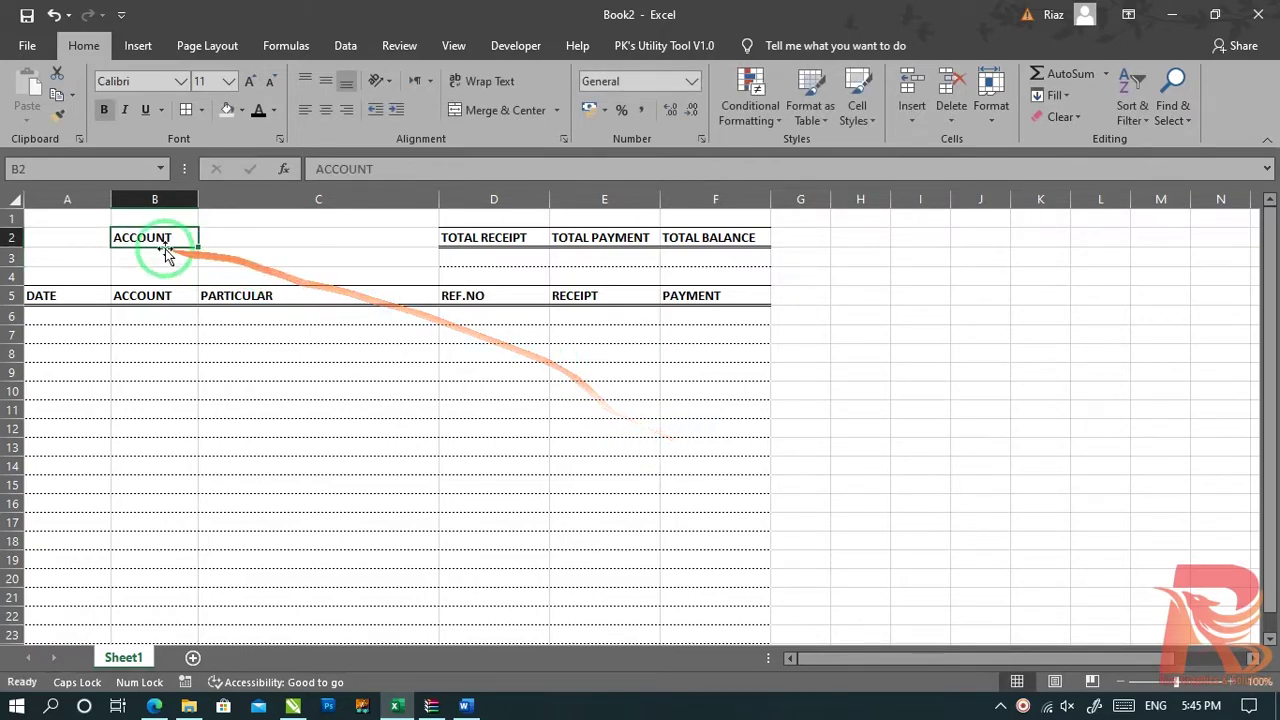
{"action": "left_click", "coordinate": [230, 238]}
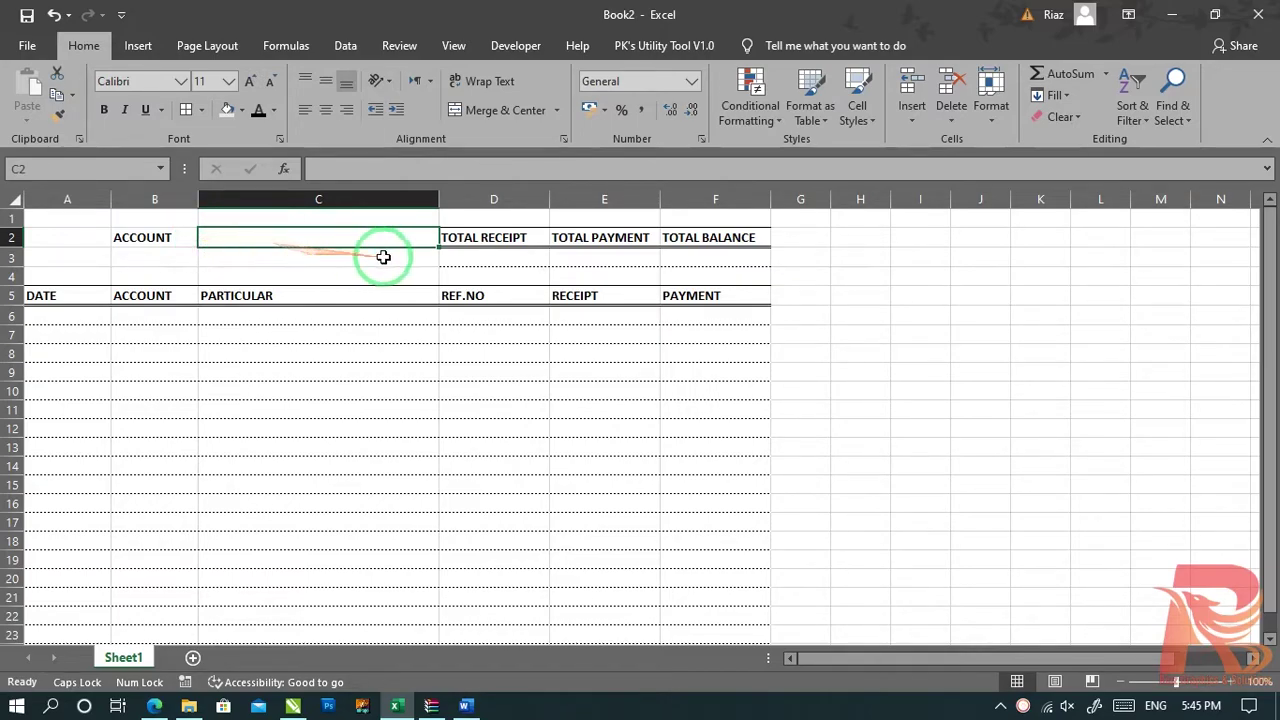
Step: Add a List data validation to C2 sourced from the ACCOUNT_TYPE named range
{"action": "left_click", "coordinate": [346, 47]}
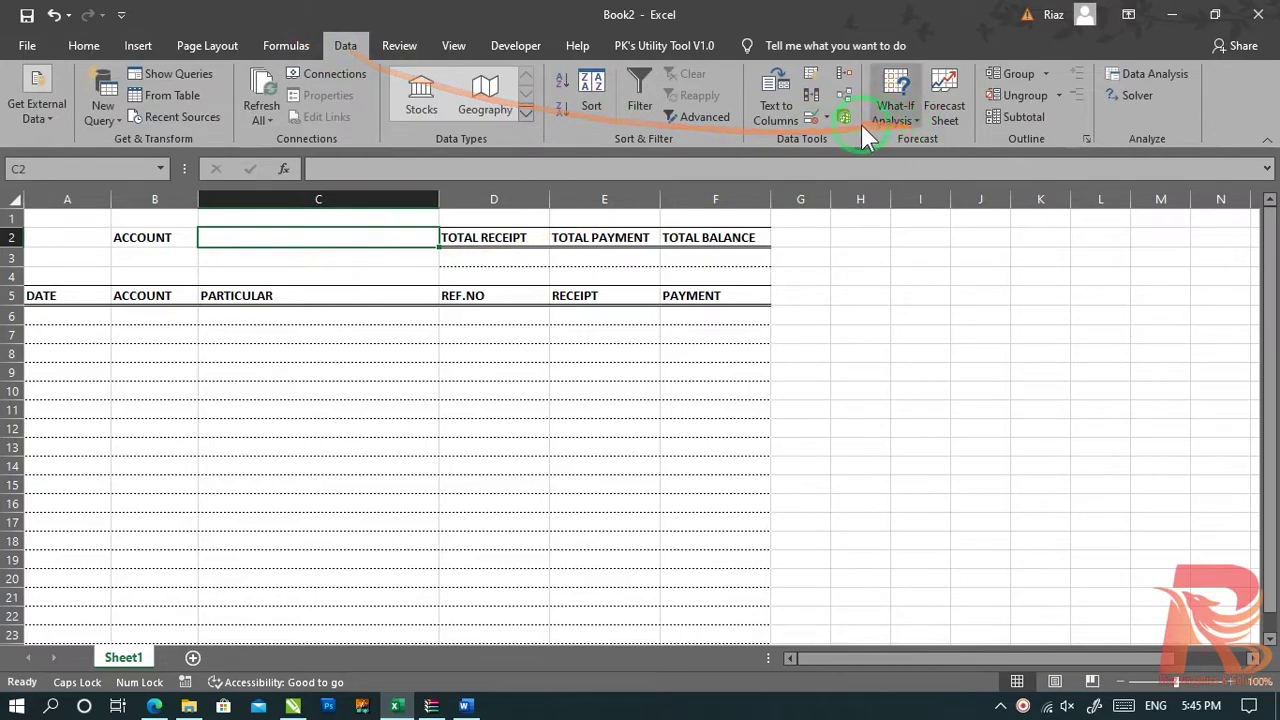
{"action": "left_click", "coordinate": [807, 118]}
{"action": "left_click", "coordinate": [780, 209]}
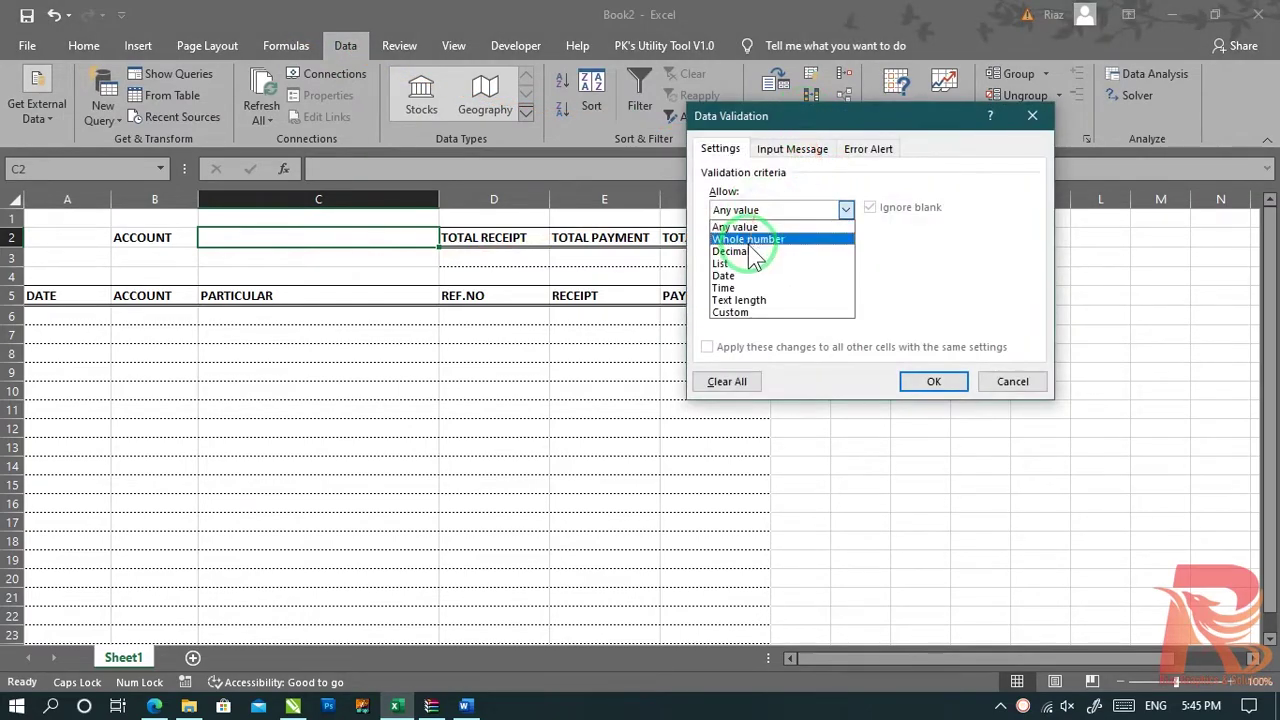
{"action": "left_click", "coordinate": [745, 264]}
{"action": "left_click", "coordinate": [740, 287]}
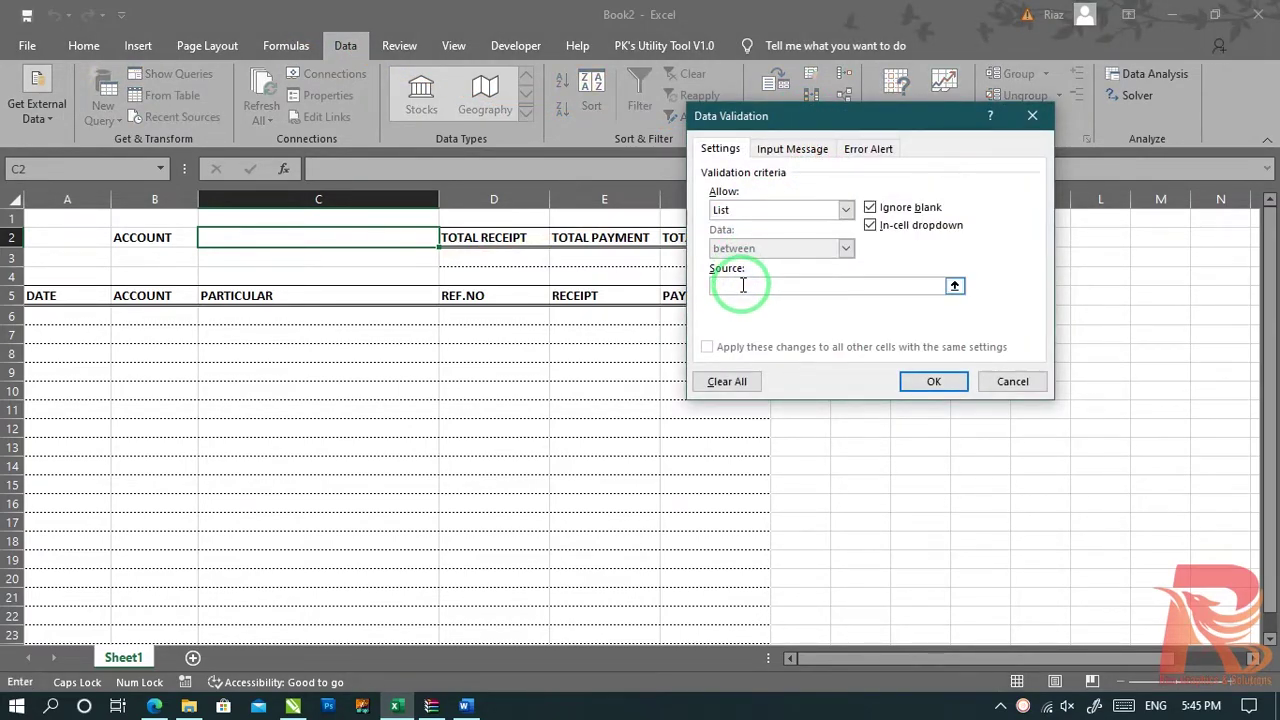
{"action": "key", "text": "F3"}
{"action": "left_click", "coordinate": [800, 214]}
{"action": "left_click", "coordinate": [870, 327]}
{"action": "left_click", "coordinate": [933, 381]}
Step: Check C2's account dropdown and close it without choosing an entry
{"action": "left_click", "coordinate": [962, 390]}
{"action": "left_click", "coordinate": [318, 237]}
{"action": "left_click", "coordinate": [447, 237]}
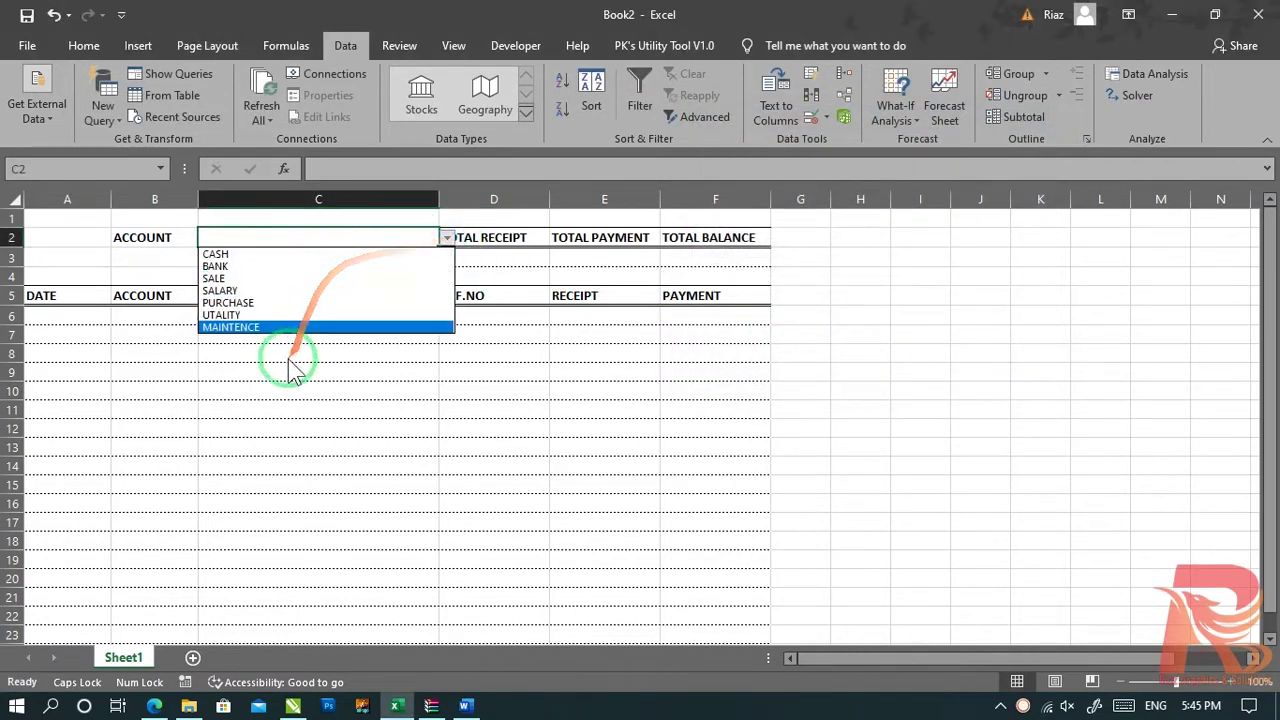
{"action": "left_click", "coordinate": [212, 238]}
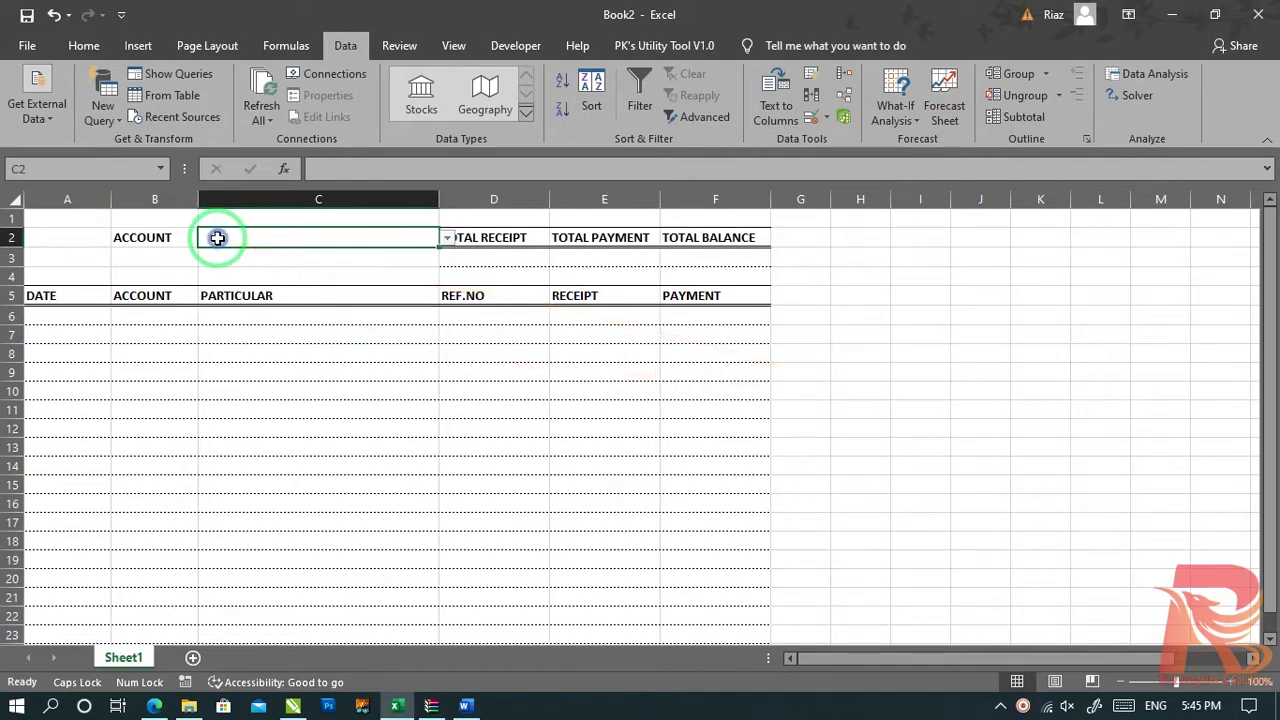
{"action": "left_click", "coordinate": [84, 45]}
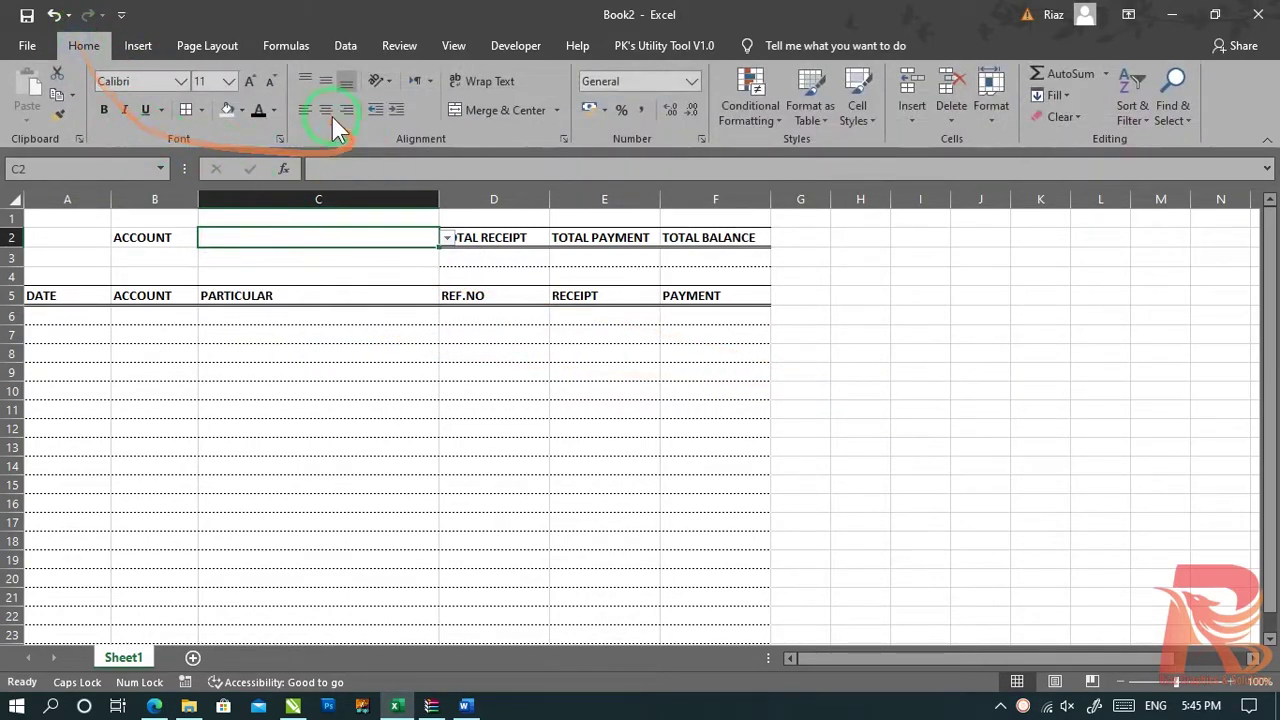
Step: Fill cell C2 with the custom pale yellow #FFFEE5
{"action": "left_click", "coordinate": [242, 112]}
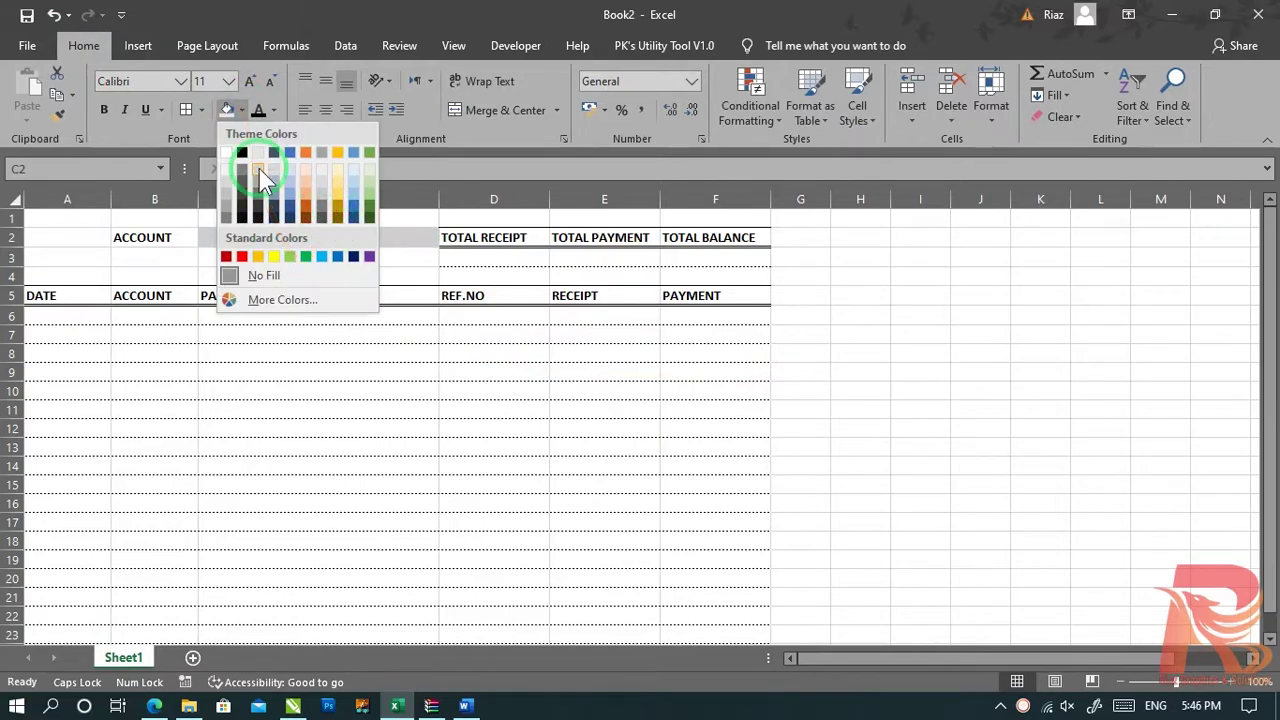
{"action": "left_click", "coordinate": [324, 170]}
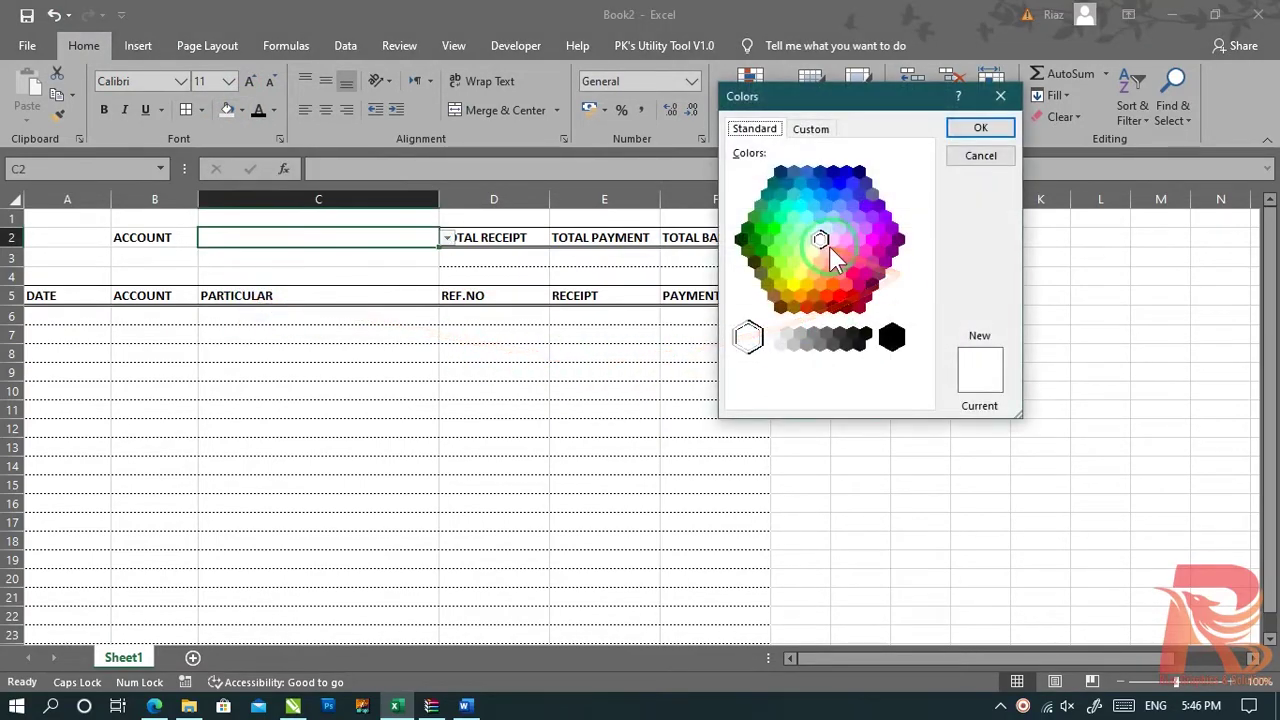
{"action": "left_click", "coordinate": [811, 136]}
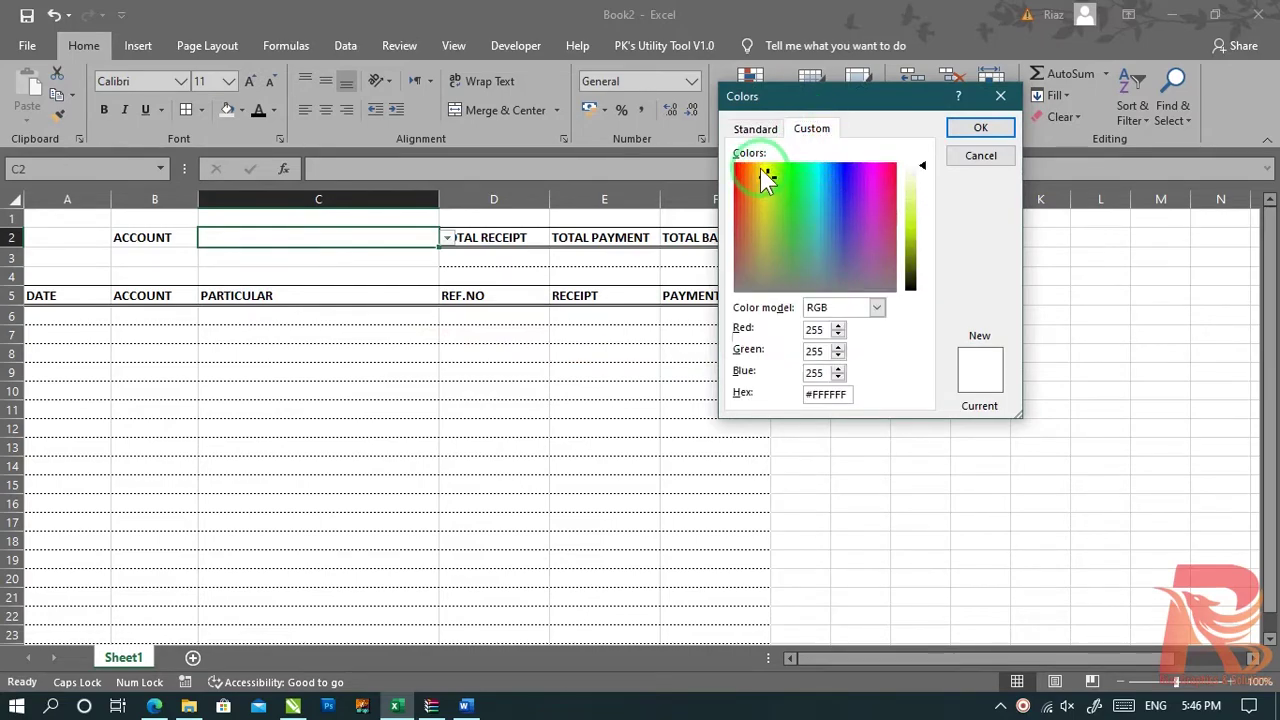
{"action": "left_click", "coordinate": [923, 171]}
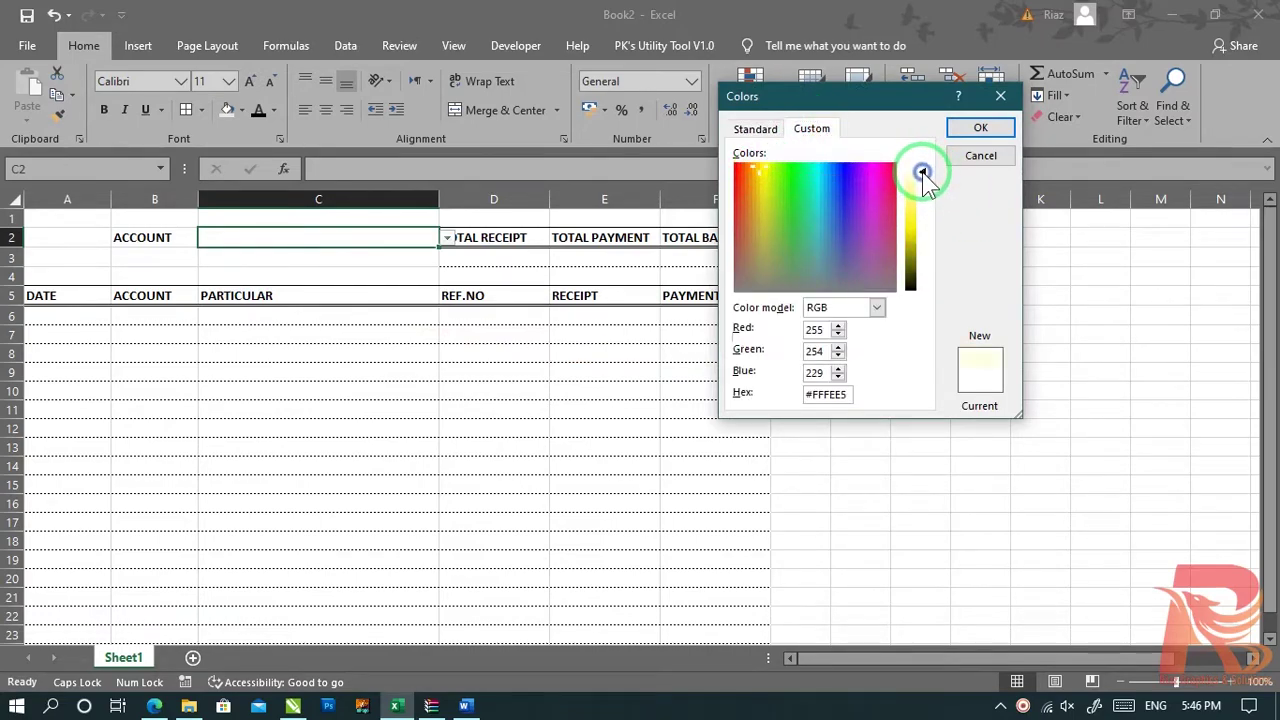
{"action": "left_click", "coordinate": [980, 127]}
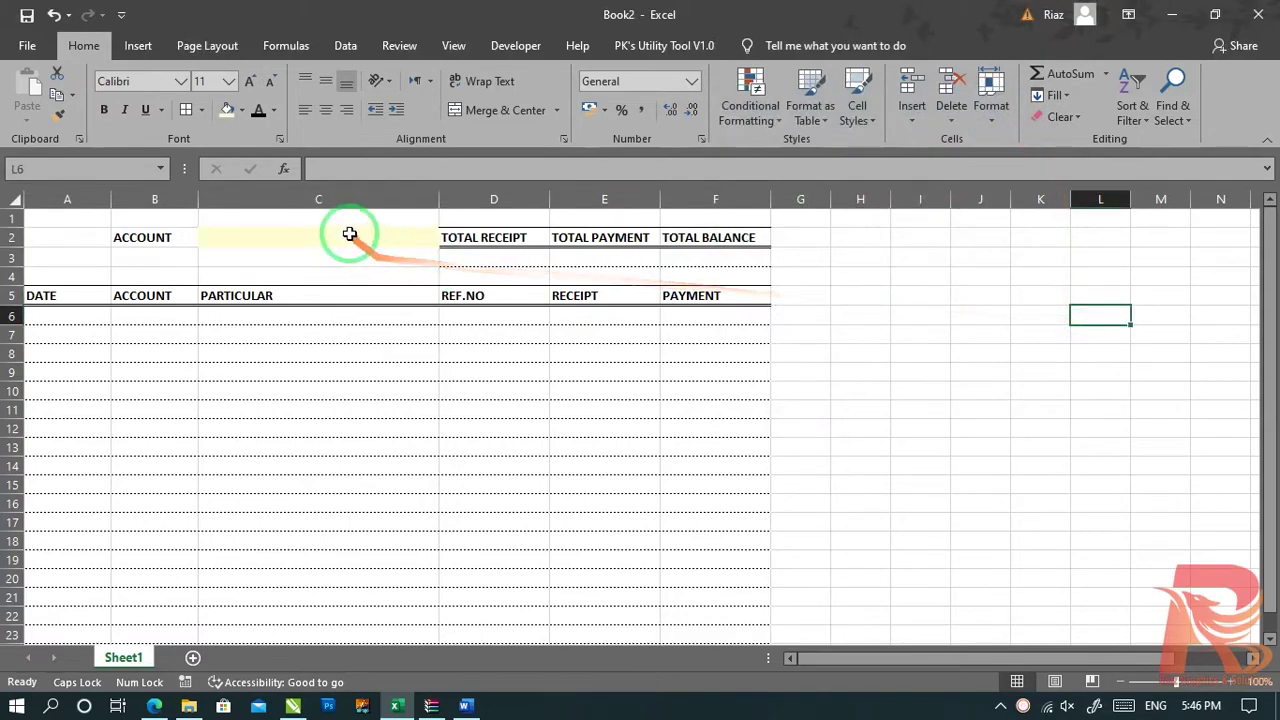
Step: Try a decorative font on C2, then undo it
{"action": "left_click", "coordinate": [181, 95]}
{"action": "left_click", "coordinate": [206, 208]}
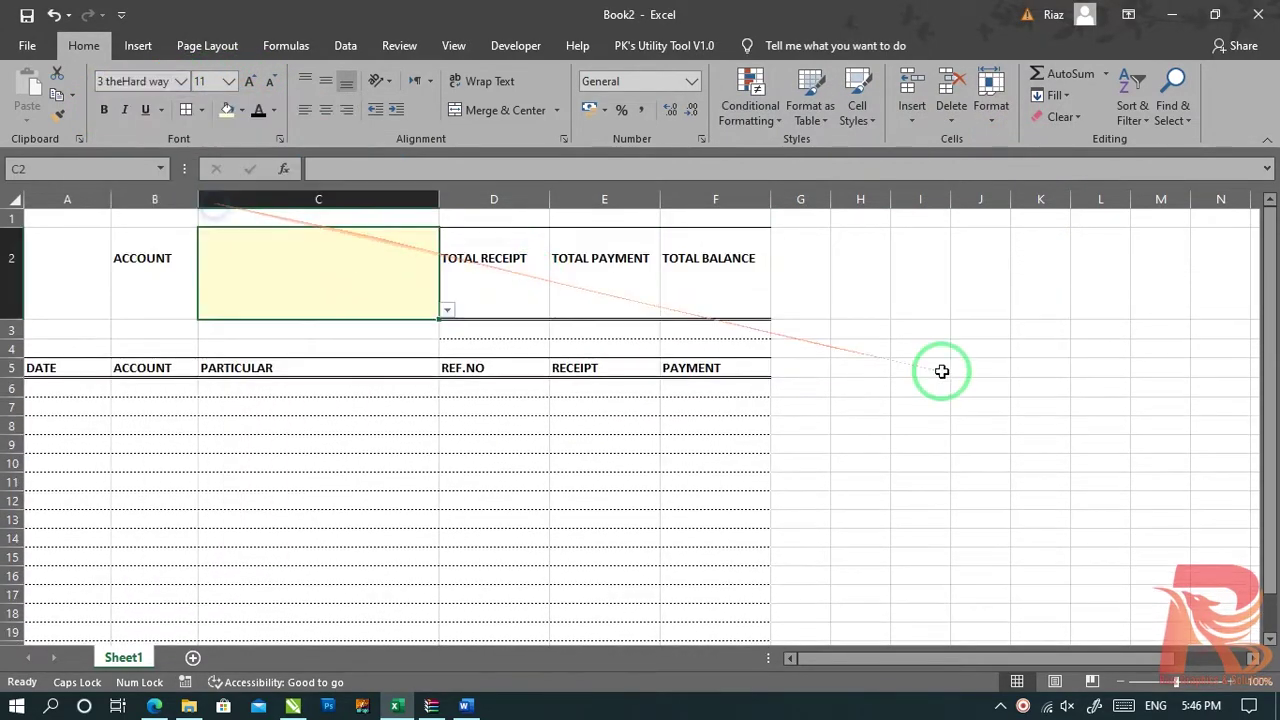
{"action": "left_click", "coordinate": [943, 371]}
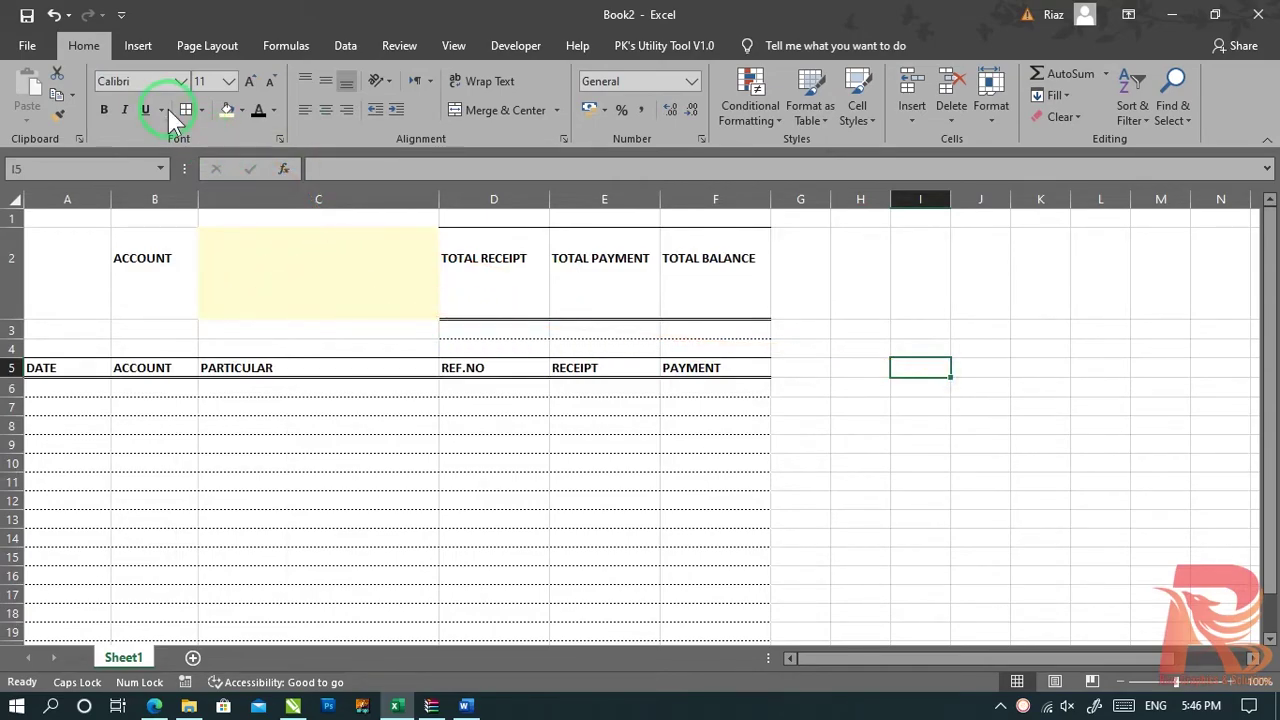
{"action": "left_click", "coordinate": [181, 81]}
{"action": "key", "text": "Escape"}
{"action": "key", "text": "ctrl+z"}
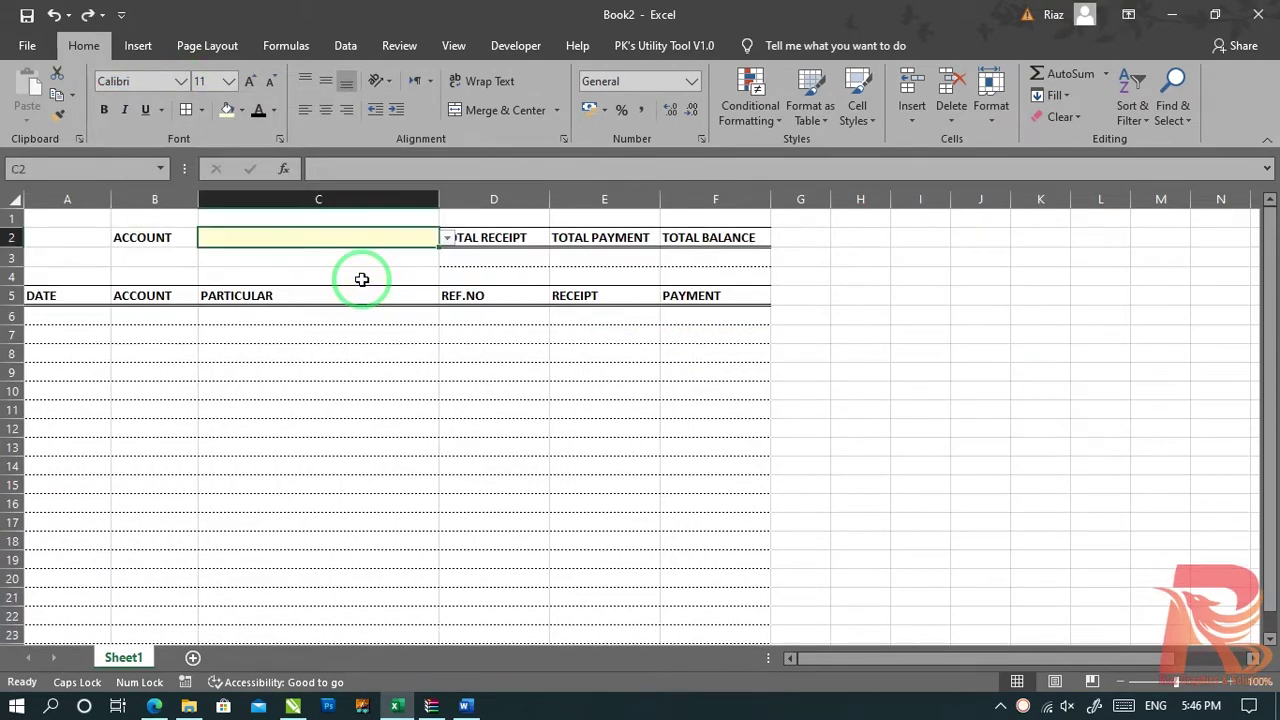
Step: Change cell C2's font to Swis721 Blk BT from the font list
{"action": "left_click", "coordinate": [185, 81]}
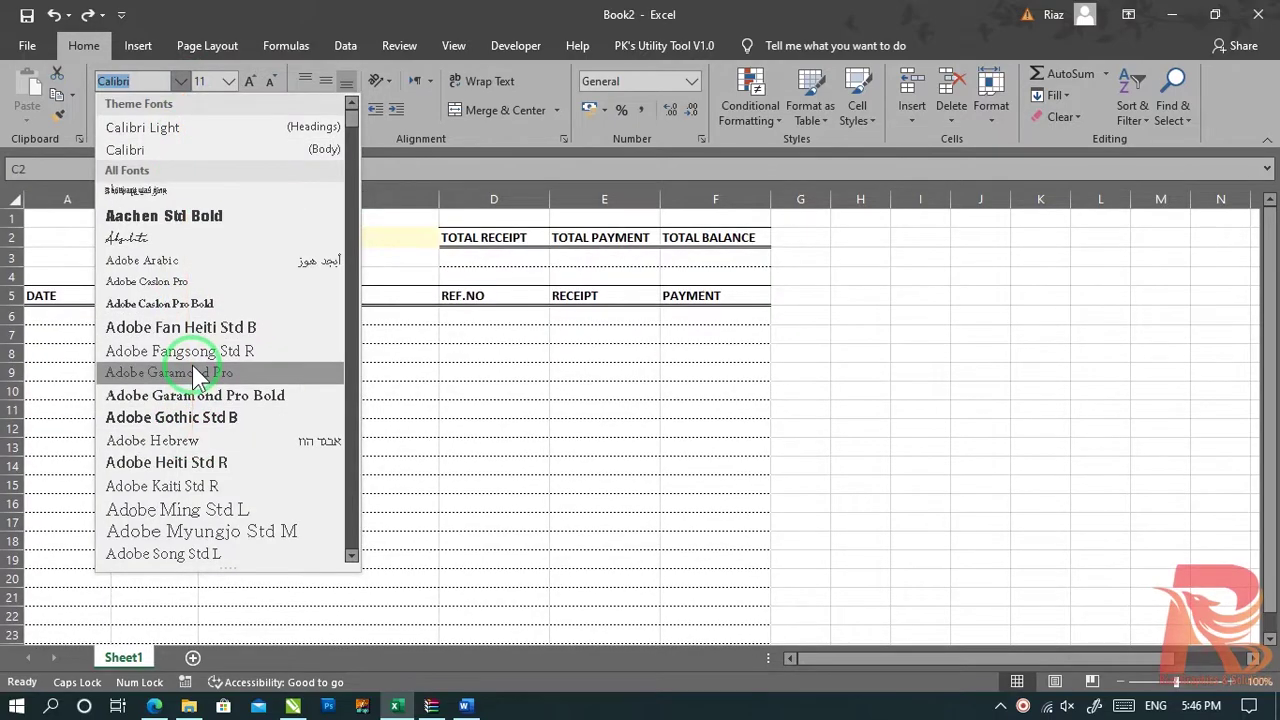
{"action": "scroll", "coordinate": [232, 512], "scroll_direction": "down", "scroll_amount": 4}
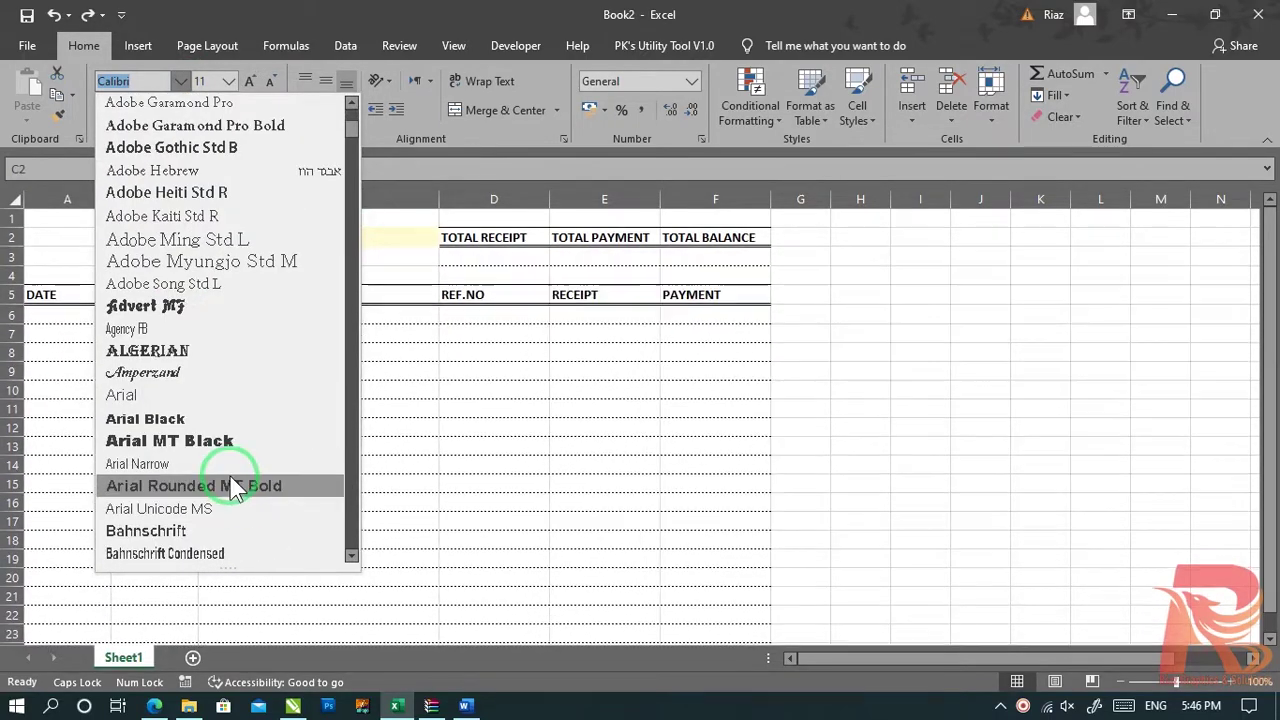
{"action": "scroll", "coordinate": [234, 487], "scroll_direction": "down", "scroll_amount": 3}
{"action": "scroll", "coordinate": [232, 483], "scroll_direction": "down", "scroll_amount": 4}
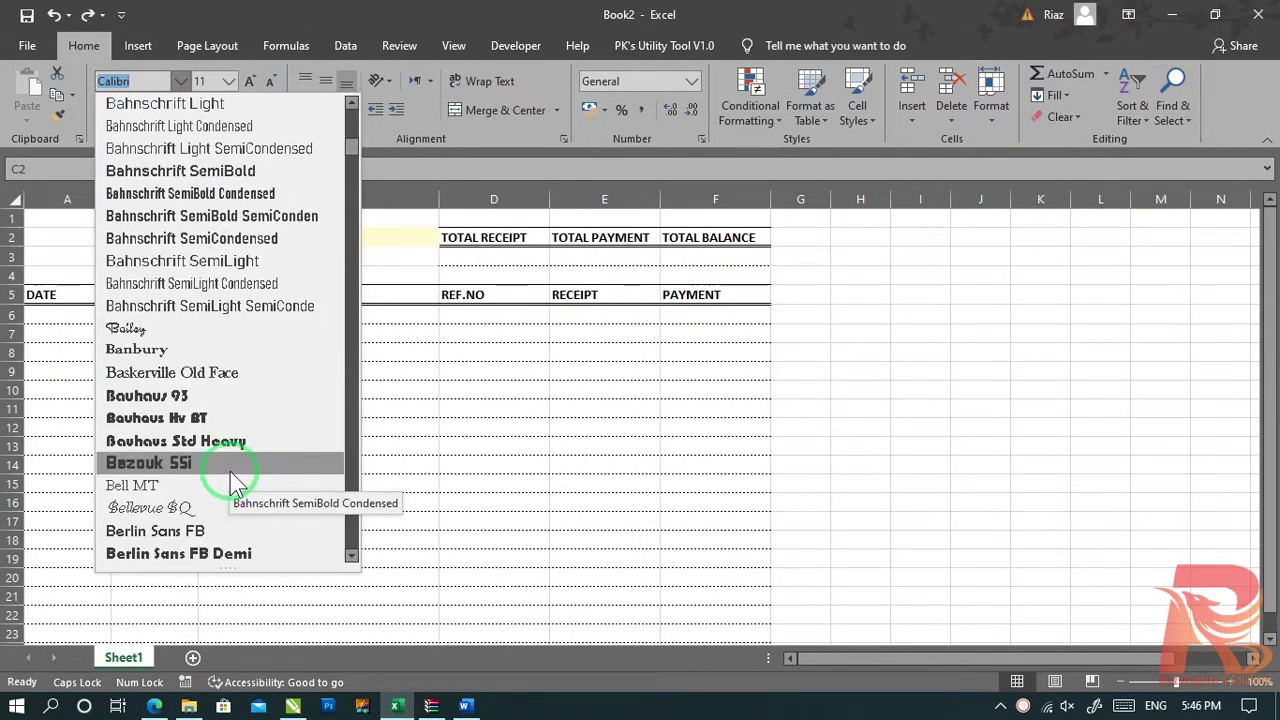
{"action": "scroll", "coordinate": [232, 483], "scroll_direction": "down", "scroll_amount": 2}
{"action": "scroll", "coordinate": [232, 483], "scroll_direction": "down", "scroll_amount": 2}
{"action": "scroll", "coordinate": [232, 483], "scroll_direction": "down", "scroll_amount": 4}
{"action": "scroll", "coordinate": [232, 483], "scroll_direction": "down", "scroll_amount": 2}
{"action": "scroll", "coordinate": [232, 483], "scroll_direction": "down", "scroll_amount": 4}
{"action": "scroll", "coordinate": [232, 483], "scroll_direction": "down", "scroll_amount": 3}
{"action": "scroll", "coordinate": [232, 483], "scroll_direction": "down", "scroll_amount": 4}
{"action": "scroll", "coordinate": [230, 481], "scroll_direction": "down", "scroll_amount": 2}
{"action": "scroll", "coordinate": [236, 485], "scroll_direction": "down", "scroll_amount": 2}
{"action": "scroll", "coordinate": [318, 508], "scroll_direction": "down", "scroll_amount": 3}
{"action": "scroll", "coordinate": [298, 508], "scroll_direction": "down", "scroll_amount": 6}
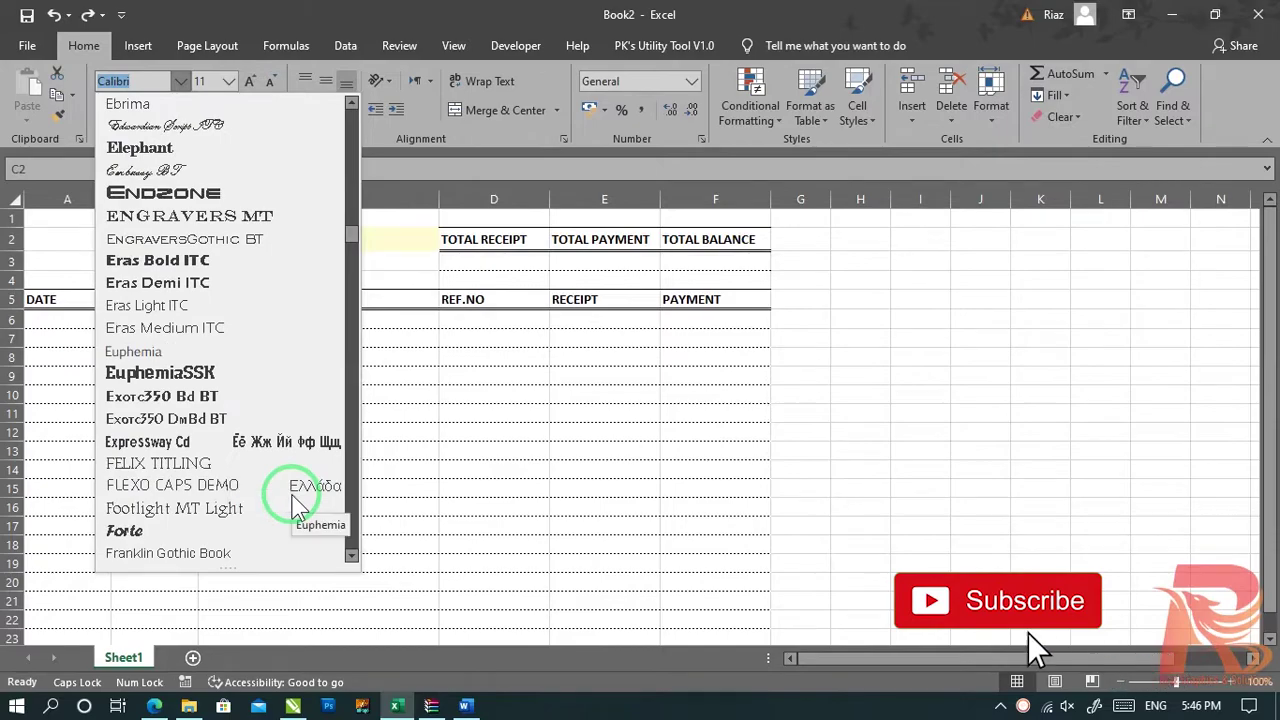
{"action": "scroll", "coordinate": [298, 508], "scroll_direction": "down", "scroll_amount": 2}
{"action": "scroll", "coordinate": [298, 508], "scroll_direction": "down", "scroll_amount": 1}
{"action": "scroll", "coordinate": [298, 508], "scroll_direction": "down", "scroll_amount": 4}
{"action": "scroll", "coordinate": [298, 508], "scroll_direction": "down", "scroll_amount": 4}
{"action": "scroll", "coordinate": [298, 508], "scroll_direction": "down", "scroll_amount": 5}
{"action": "scroll", "coordinate": [298, 508], "scroll_direction": "down", "scroll_amount": 3}
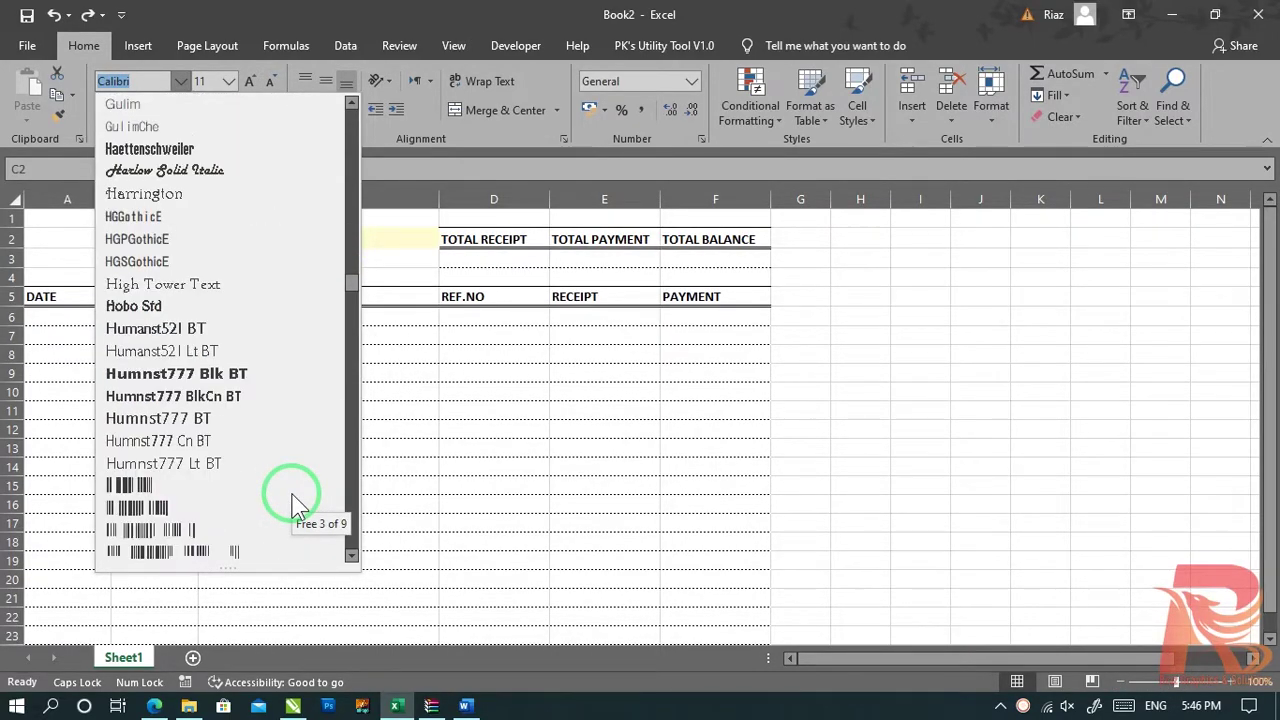
{"action": "scroll", "coordinate": [298, 508], "scroll_direction": "down", "scroll_amount": 5}
{"action": "scroll", "coordinate": [298, 508], "scroll_direction": "down", "scroll_amount": 3}
{"action": "scroll", "coordinate": [298, 508], "scroll_direction": "down", "scroll_amount": 5}
{"action": "scroll", "coordinate": [298, 508], "scroll_direction": "down", "scroll_amount": 5}
{"action": "scroll", "coordinate": [298, 508], "scroll_direction": "down", "scroll_amount": 5}
{"action": "scroll", "coordinate": [298, 508], "scroll_direction": "down", "scroll_amount": 1}
{"action": "scroll", "coordinate": [298, 508], "scroll_direction": "down", "scroll_amount": 4}
{"action": "scroll", "coordinate": [298, 508], "scroll_direction": "down", "scroll_amount": 6}
{"action": "scroll", "coordinate": [298, 508], "scroll_direction": "down", "scroll_amount": 4}
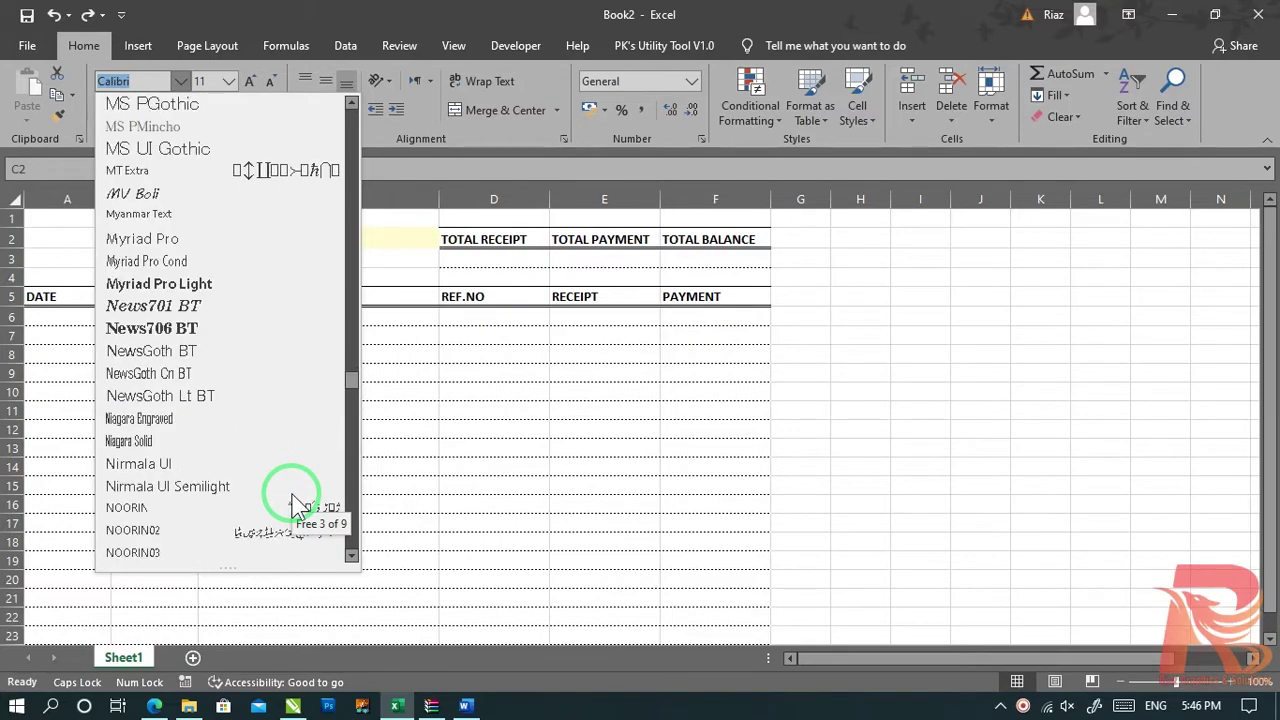
{"action": "scroll", "coordinate": [298, 508], "scroll_direction": "down", "scroll_amount": 5}
{"action": "scroll", "coordinate": [298, 508], "scroll_direction": "down", "scroll_amount": 6}
{"action": "scroll", "coordinate": [298, 508], "scroll_direction": "down", "scroll_amount": 6}
{"action": "scroll", "coordinate": [298, 508], "scroll_direction": "down", "scroll_amount": 11}
{"action": "scroll", "coordinate": [298, 508], "scroll_direction": "down", "scroll_amount": 9}
{"action": "scroll", "coordinate": [298, 508], "scroll_direction": "down", "scroll_amount": 2}
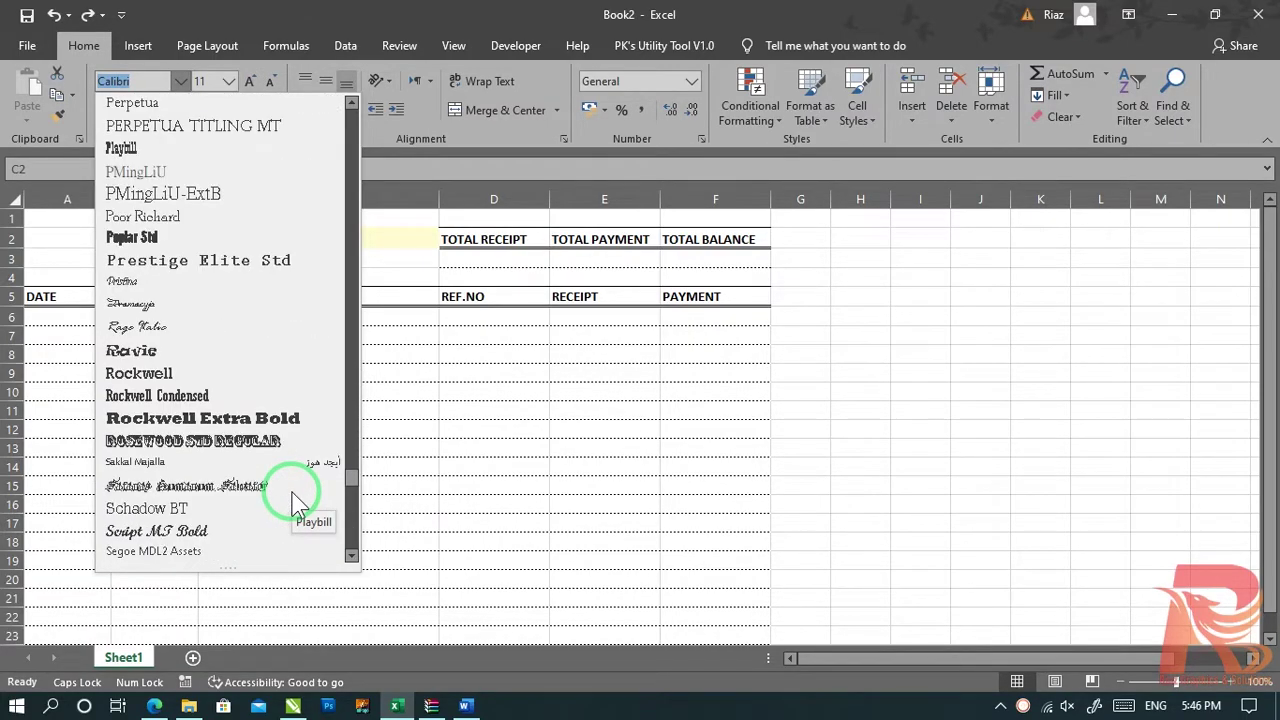
{"action": "scroll", "coordinate": [298, 508], "scroll_direction": "down", "scroll_amount": 4}
{"action": "scroll", "coordinate": [298, 508], "scroll_direction": "down", "scroll_amount": 3}
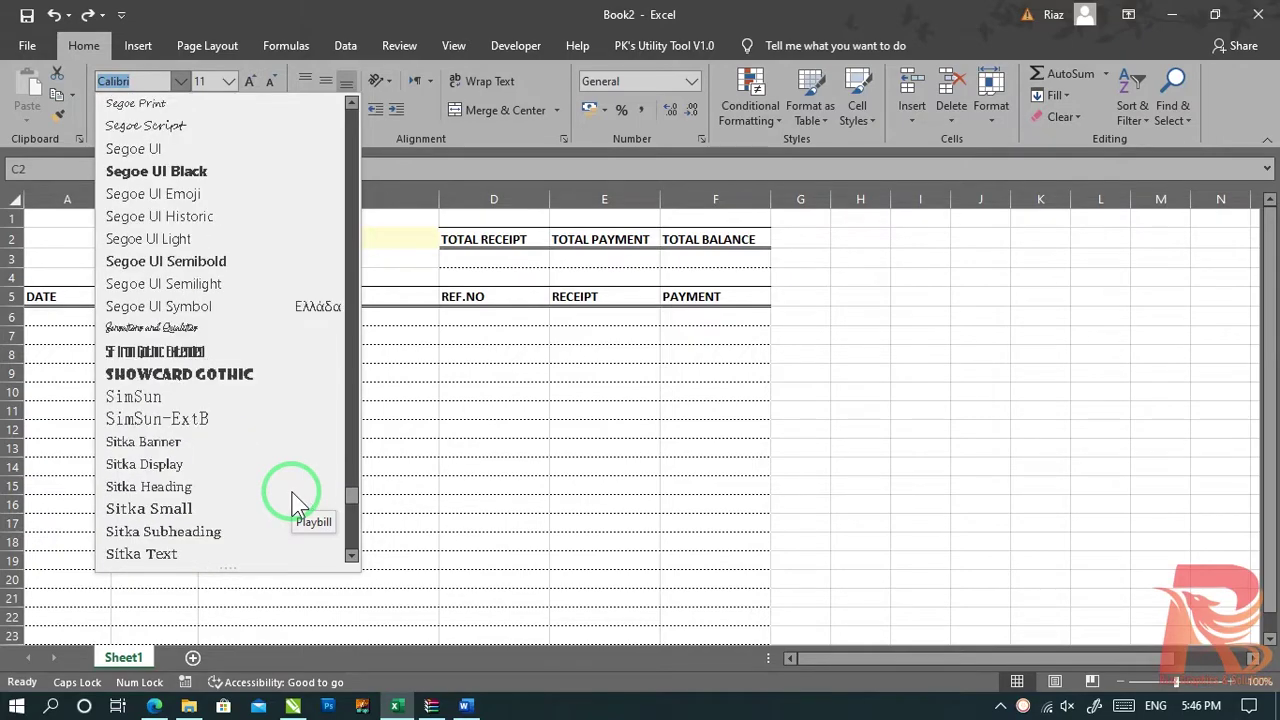
{"action": "scroll", "coordinate": [298, 508], "scroll_direction": "down", "scroll_amount": 4}
{"action": "scroll", "coordinate": [298, 508], "scroll_direction": "down", "scroll_amount": 2}
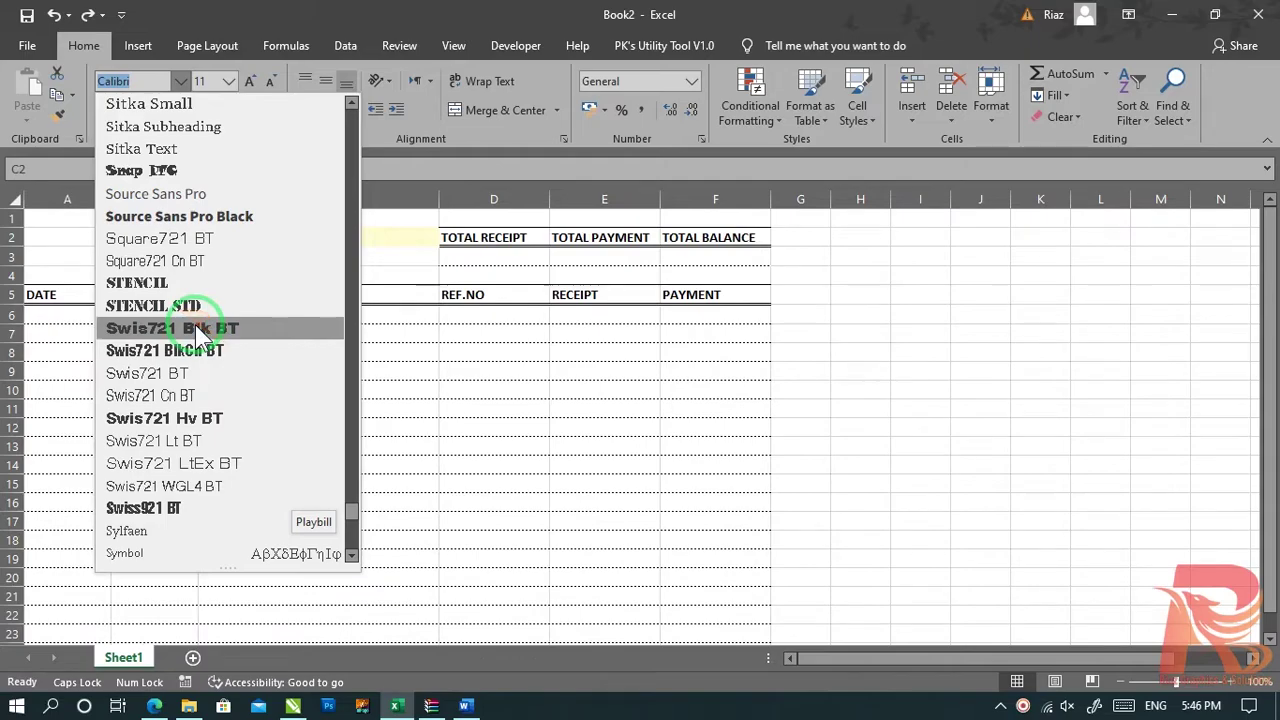
{"action": "left_click", "coordinate": [171, 508]}
{"action": "left_click", "coordinate": [925, 393]}
Step: Try CASH and then SALE as the account in C2's dropdown
{"action": "left_click", "coordinate": [390, 242]}
{"action": "left_click", "coordinate": [446, 240]}
{"action": "left_click", "coordinate": [343, 265]}
{"action": "left_click", "coordinate": [1051, 437]}
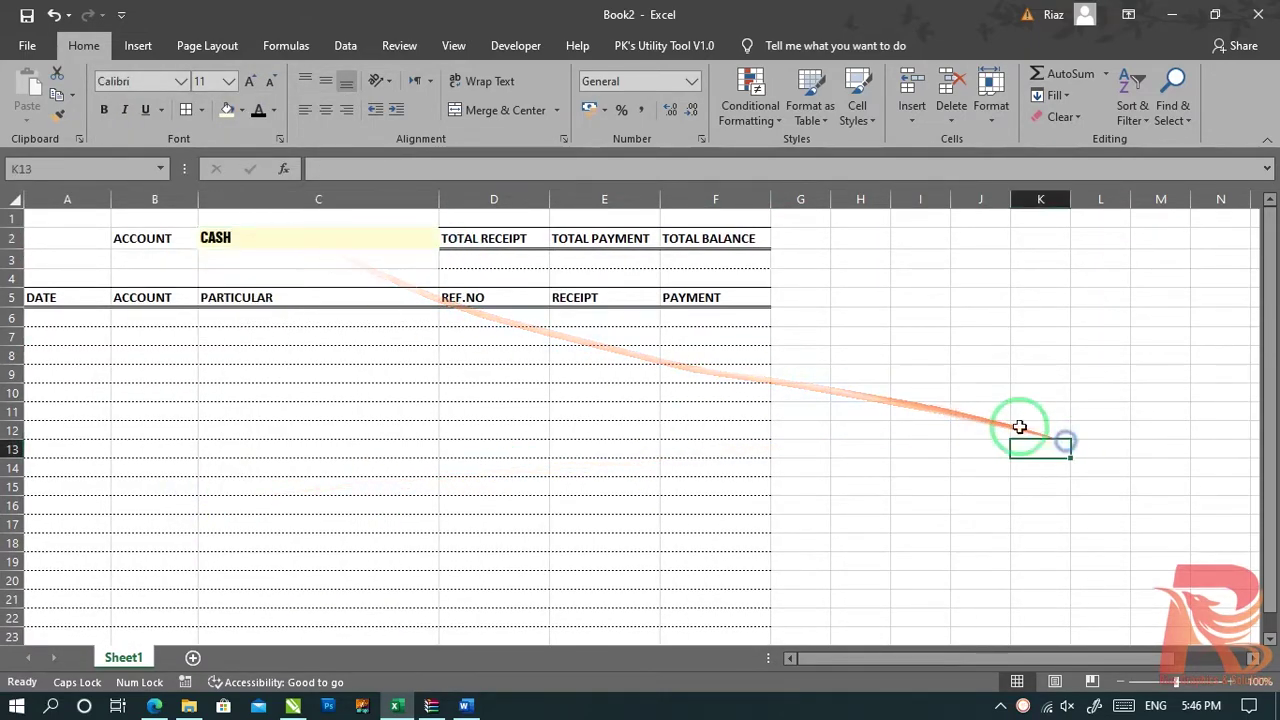
{"action": "left_click", "coordinate": [390, 240]}
{"action": "left_click", "coordinate": [446, 240]}
{"action": "left_click", "coordinate": [343, 280]}
{"action": "left_click", "coordinate": [800, 392]}
Step: Centre the text in C2 and switch its account to MAINTENCE
{"action": "left_click", "coordinate": [290, 240]}
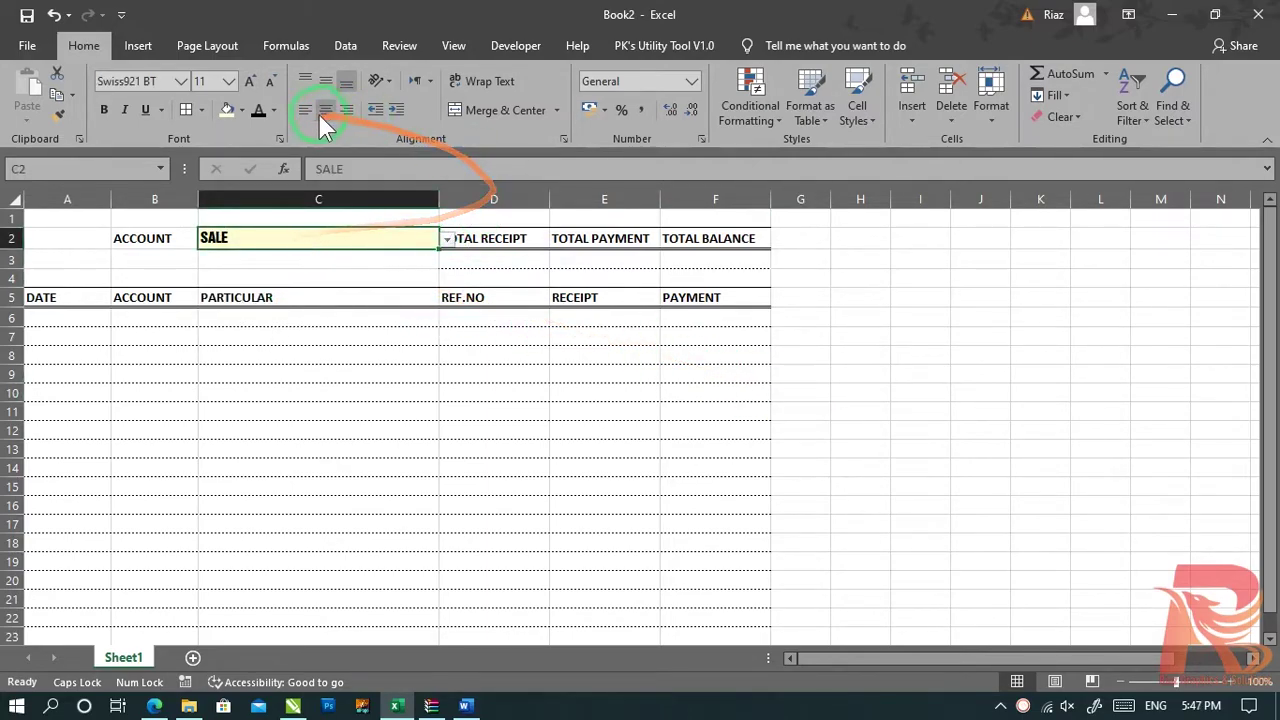
{"action": "left_click", "coordinate": [835, 338]}
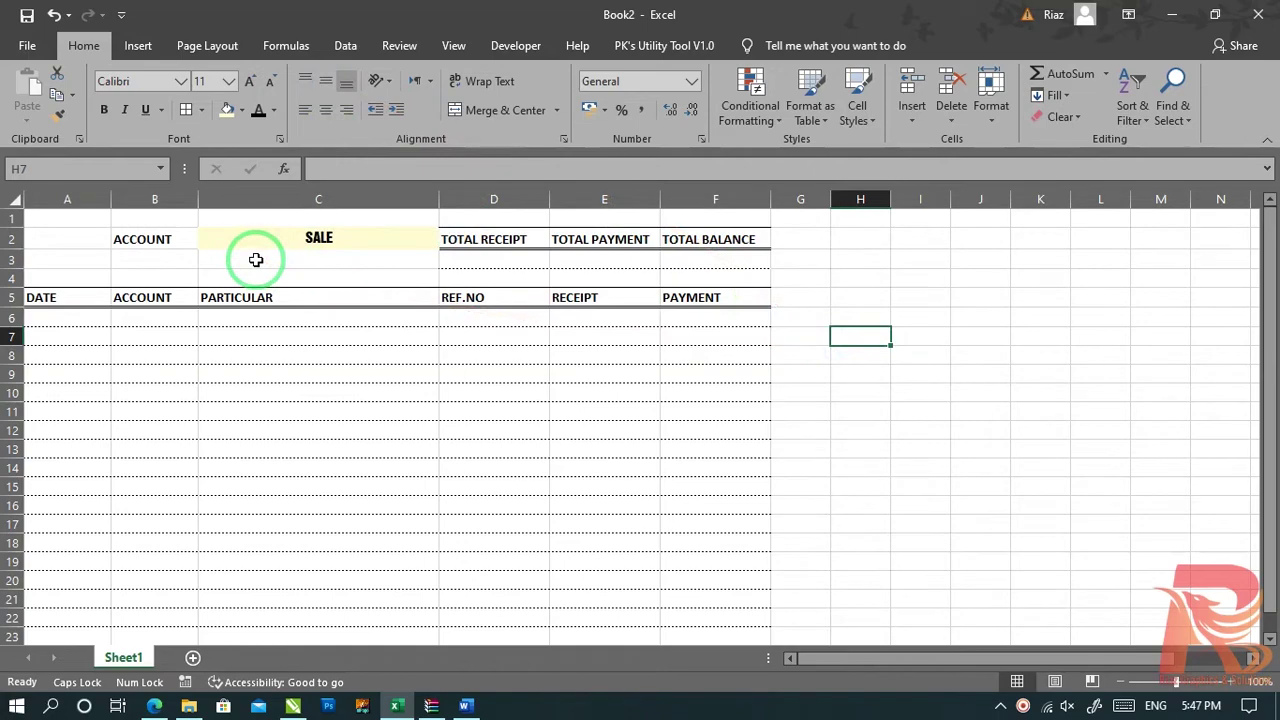
{"action": "left_click", "coordinate": [153, 240]}
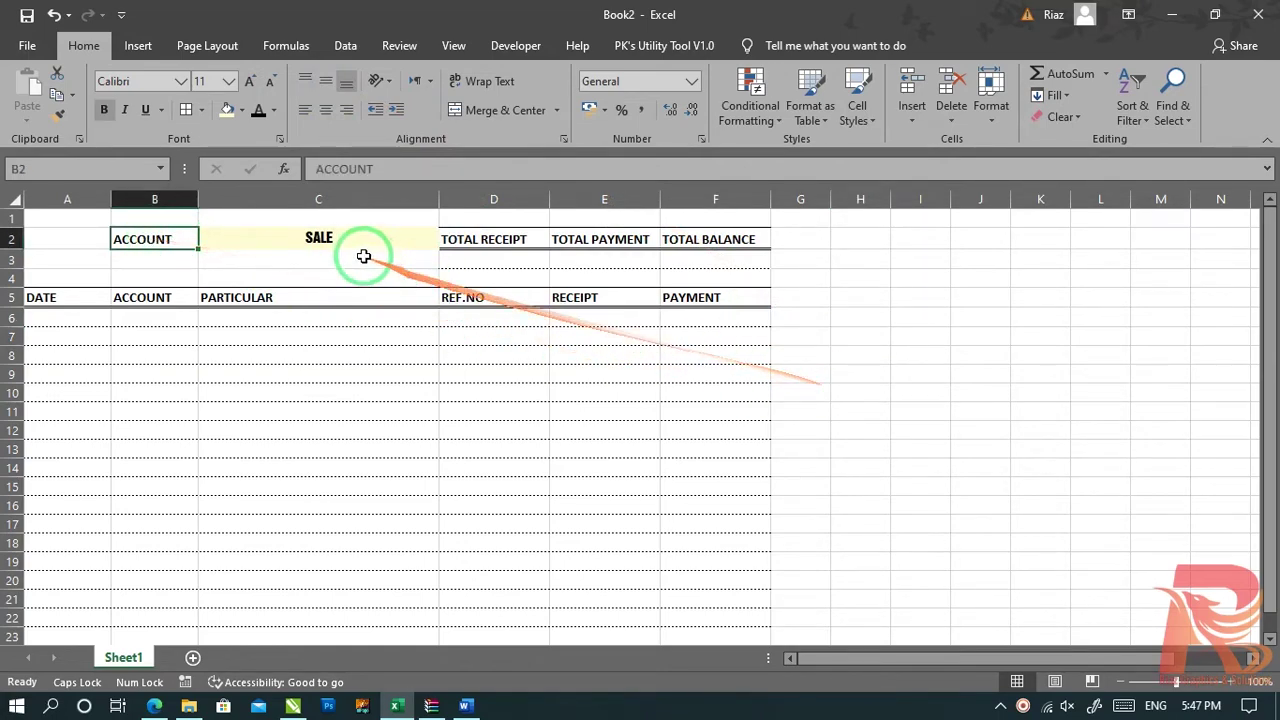
{"action": "left_click", "coordinate": [400, 240]}
{"action": "left_click", "coordinate": [447, 241]}
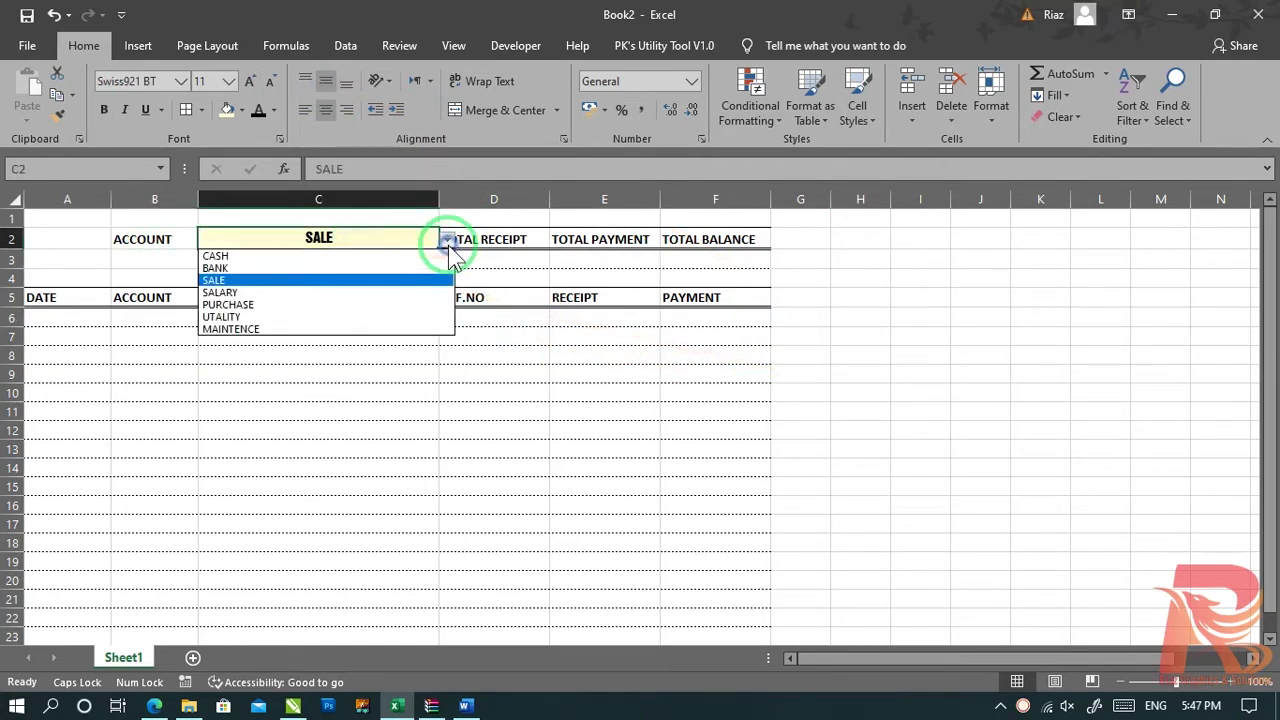
{"action": "left_click", "coordinate": [286, 330]}
{"action": "left_click", "coordinate": [840, 393]}
Step: Enlarge the C2 account text to size 20, then select the row 2 band A2:F2
{"action": "left_click", "coordinate": [325, 238]}
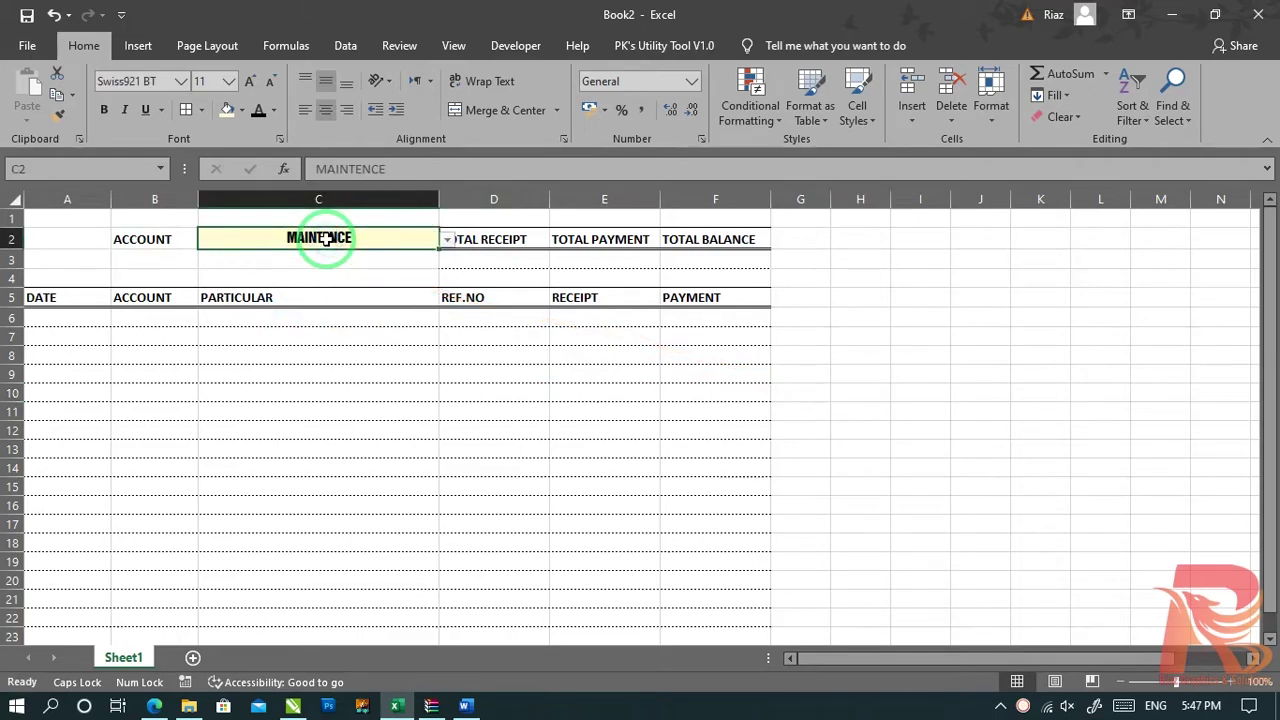
{"action": "left_click", "coordinate": [248, 78]}
{"action": "left_click", "coordinate": [248, 78]}
{"action": "left_click", "coordinate": [248, 78]}
{"action": "left_click", "coordinate": [248, 78]}
{"action": "left_click", "coordinate": [248, 78]}
{"action": "left_click_drag", "start_coordinate": [105, 250], "coordinate": [730, 245]}
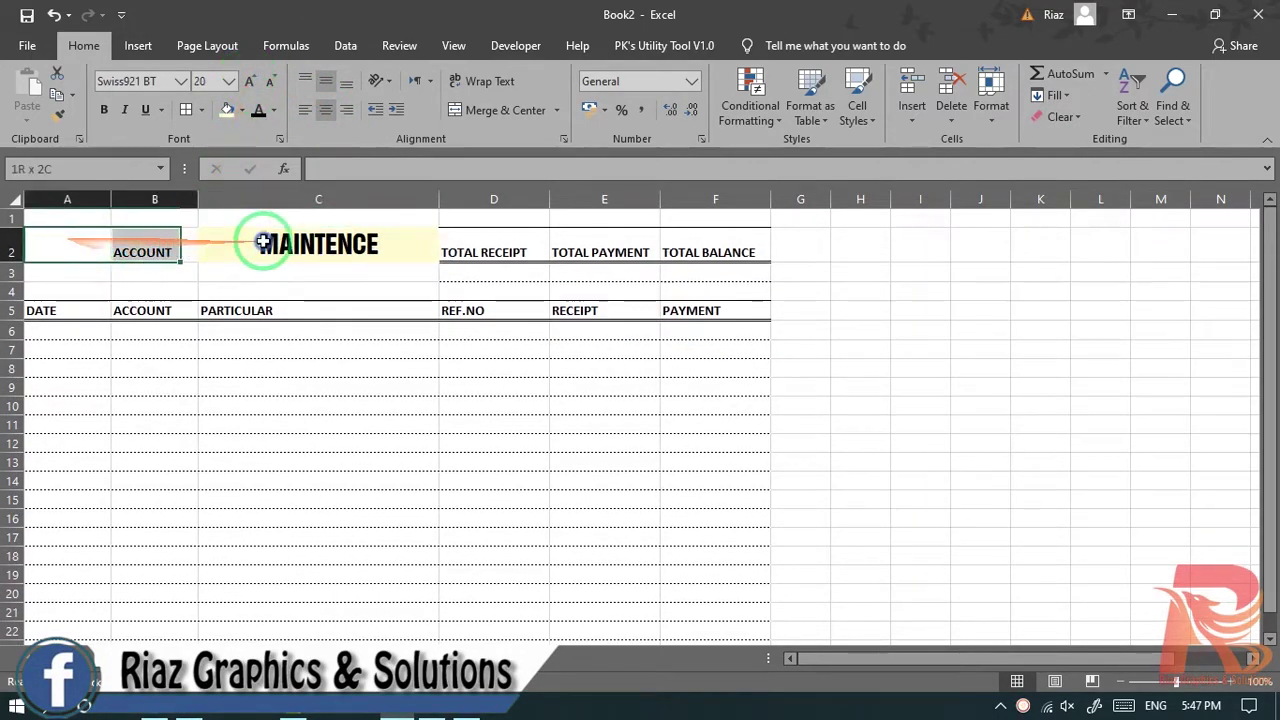
Step: Centre the row 2 headers horizontally and vertically and add a border
{"action": "left_click", "coordinate": [333, 110]}
{"action": "left_click", "coordinate": [324, 80]}
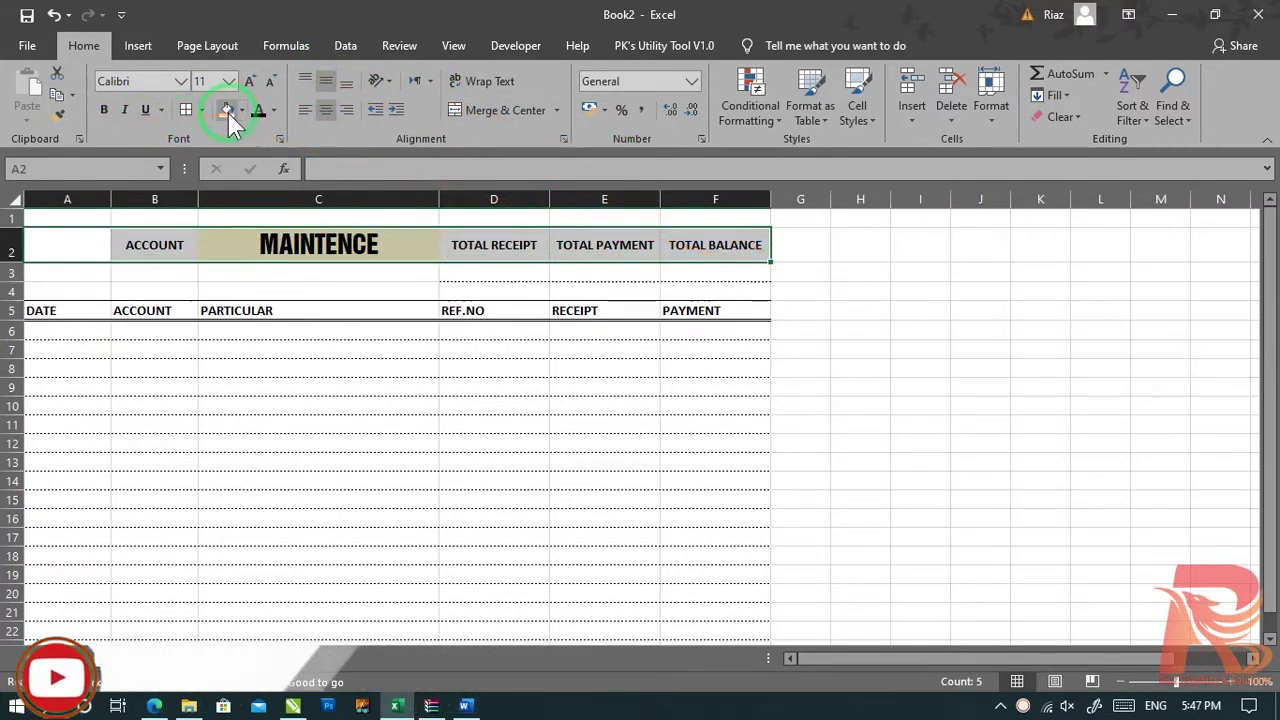
{"action": "left_click", "coordinate": [900, 348]}
{"action": "left_click_drag", "start_coordinate": [80, 245], "coordinate": [688, 253]}
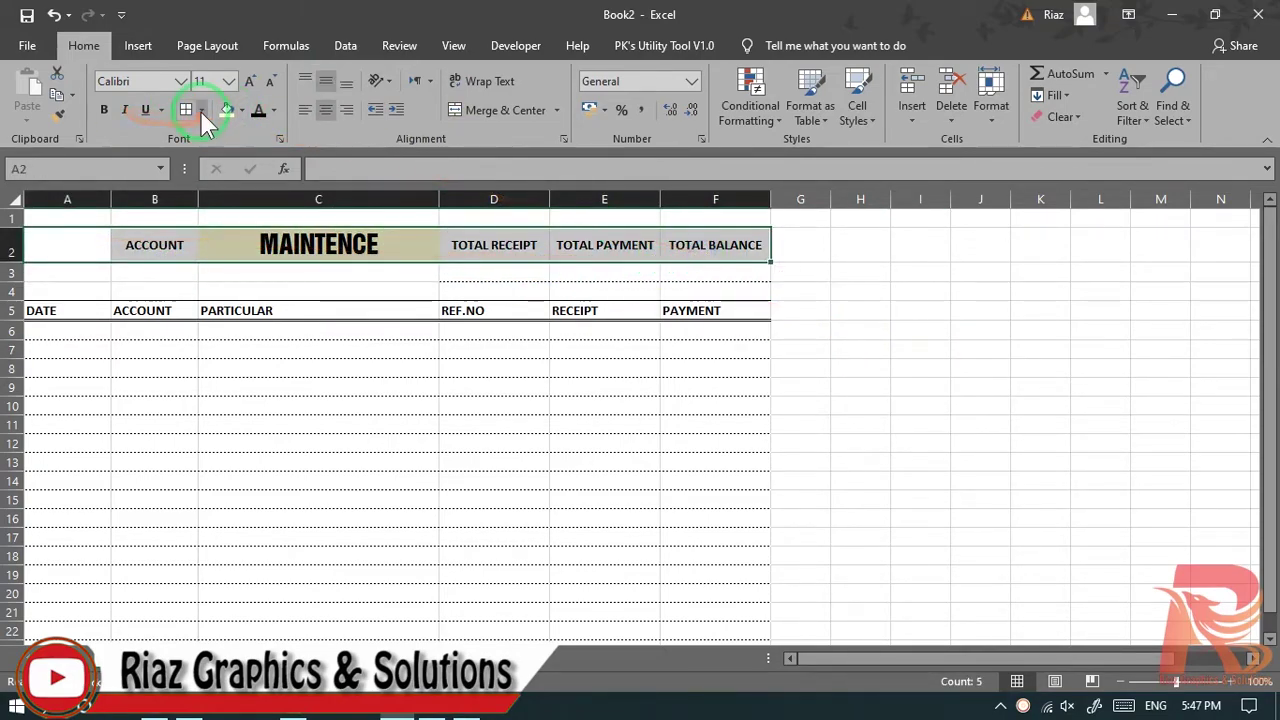
{"action": "left_click", "coordinate": [200, 110]}
{"action": "left_click", "coordinate": [250, 429]}
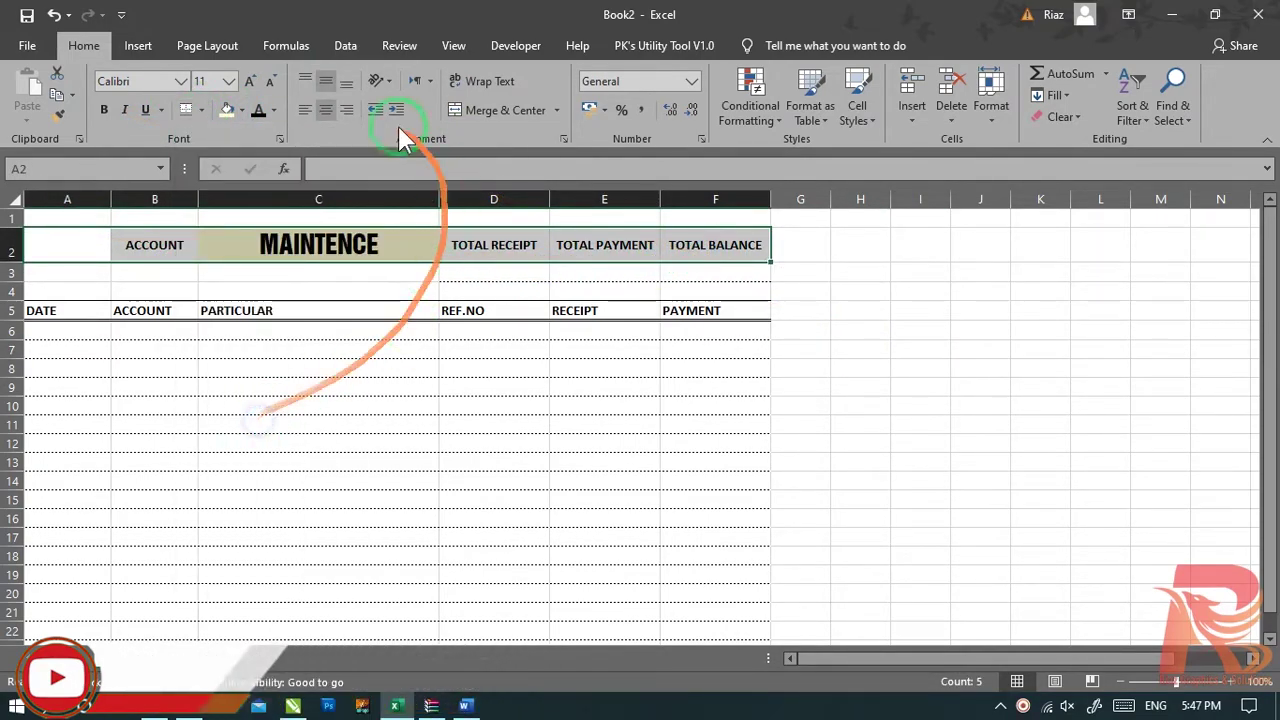
Step: Give the row 2 header band a black fill with white text
{"action": "left_click", "coordinate": [241, 109]}
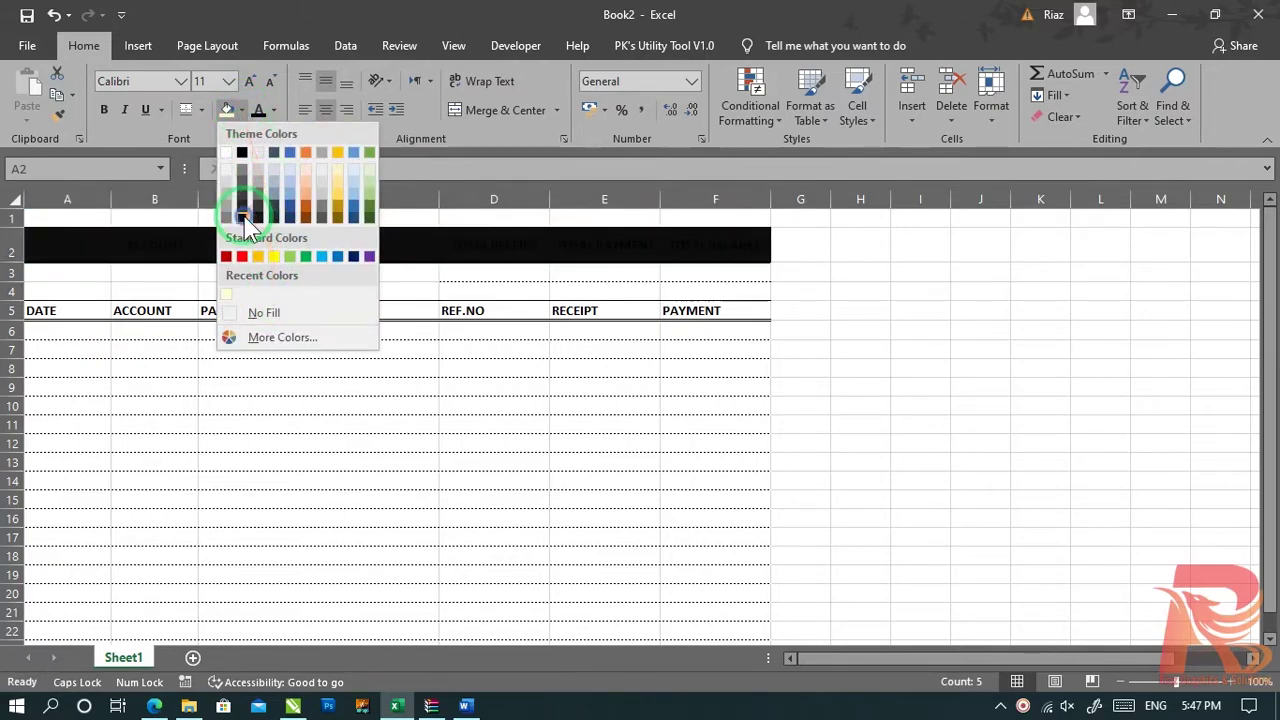
{"action": "left_click", "coordinate": [243, 215]}
{"action": "left_click", "coordinate": [274, 110]}
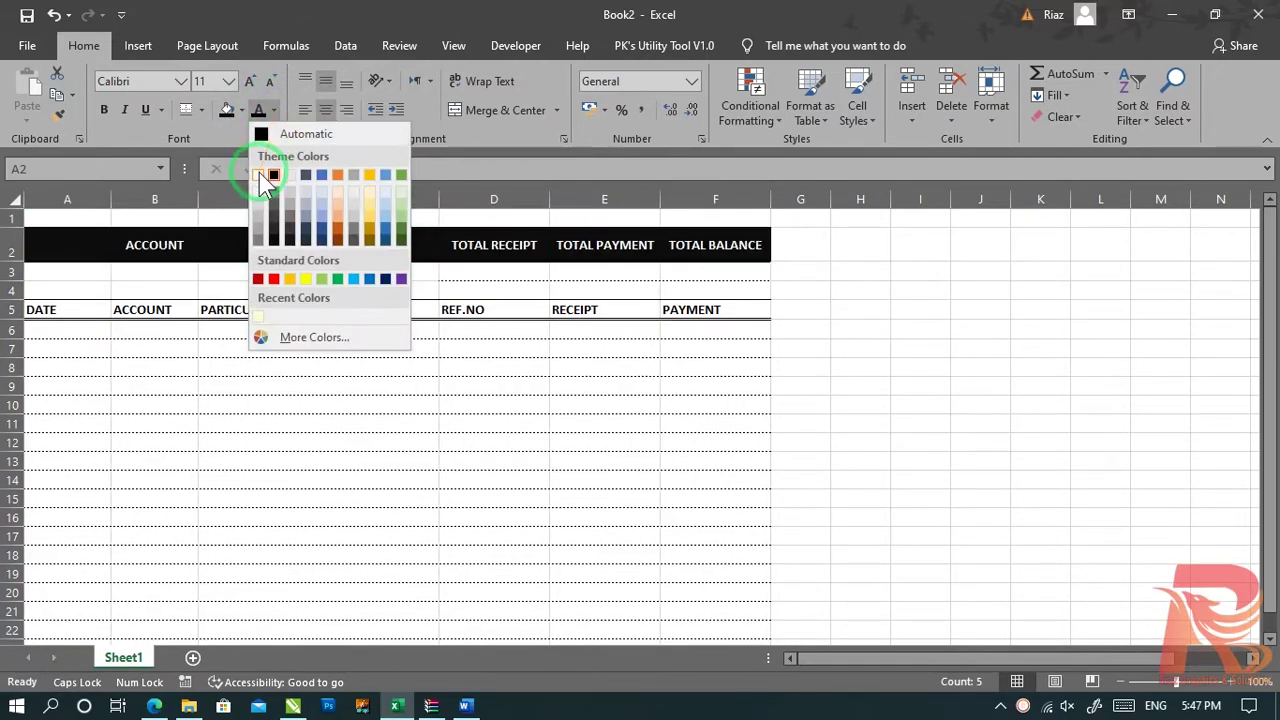
{"action": "left_click", "coordinate": [258, 175]}
{"action": "left_click", "coordinate": [980, 365]}
Step: Set C2's account to SALARY, then change it to SALE
{"action": "left_click", "coordinate": [318, 245]}
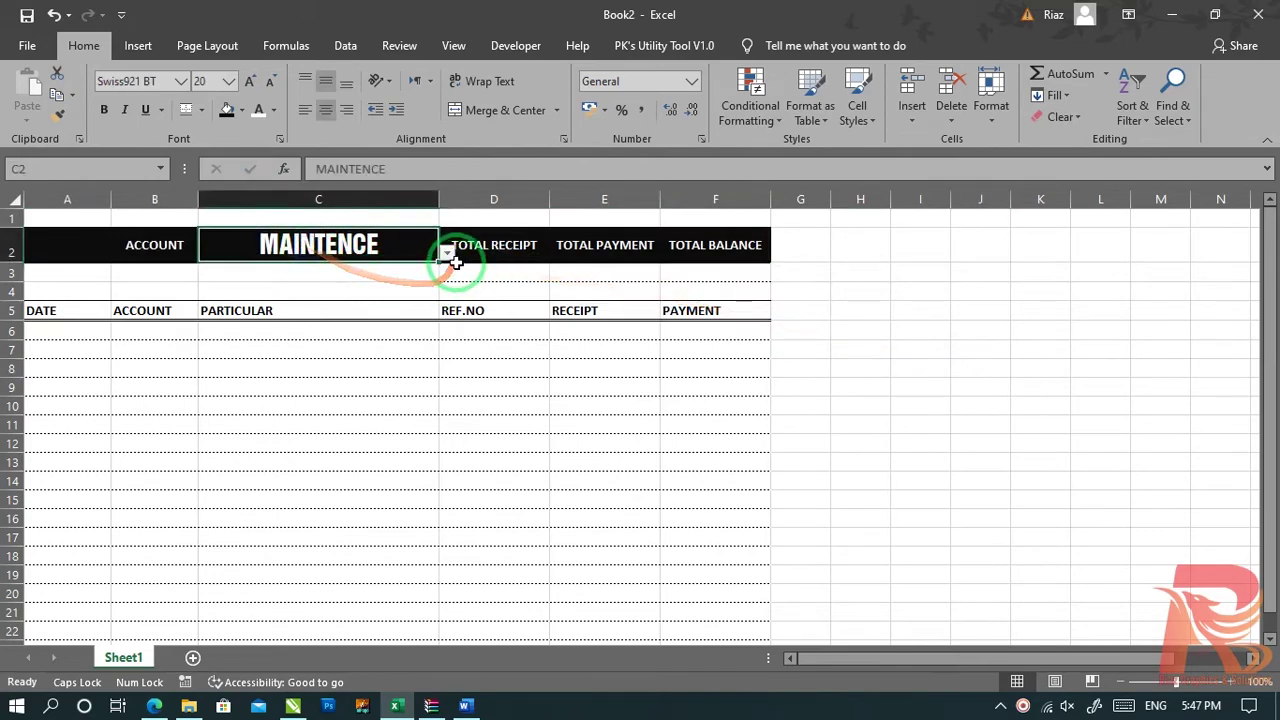
{"action": "left_click", "coordinate": [447, 253]}
{"action": "left_click", "coordinate": [300, 302]}
{"action": "left_click", "coordinate": [1040, 385]}
{"action": "left_click", "coordinate": [340, 243]}
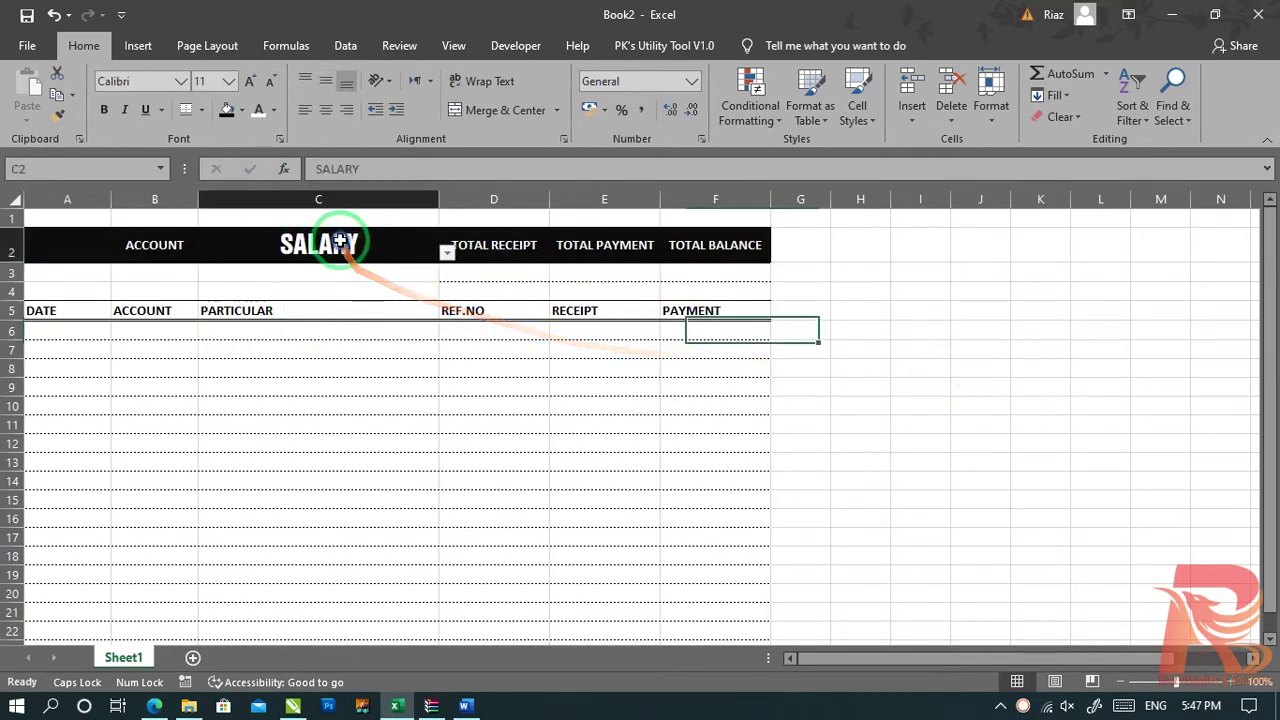
{"action": "left_click", "coordinate": [447, 253]}
{"action": "left_click", "coordinate": [300, 289]}
{"action": "left_click", "coordinate": [918, 346]}
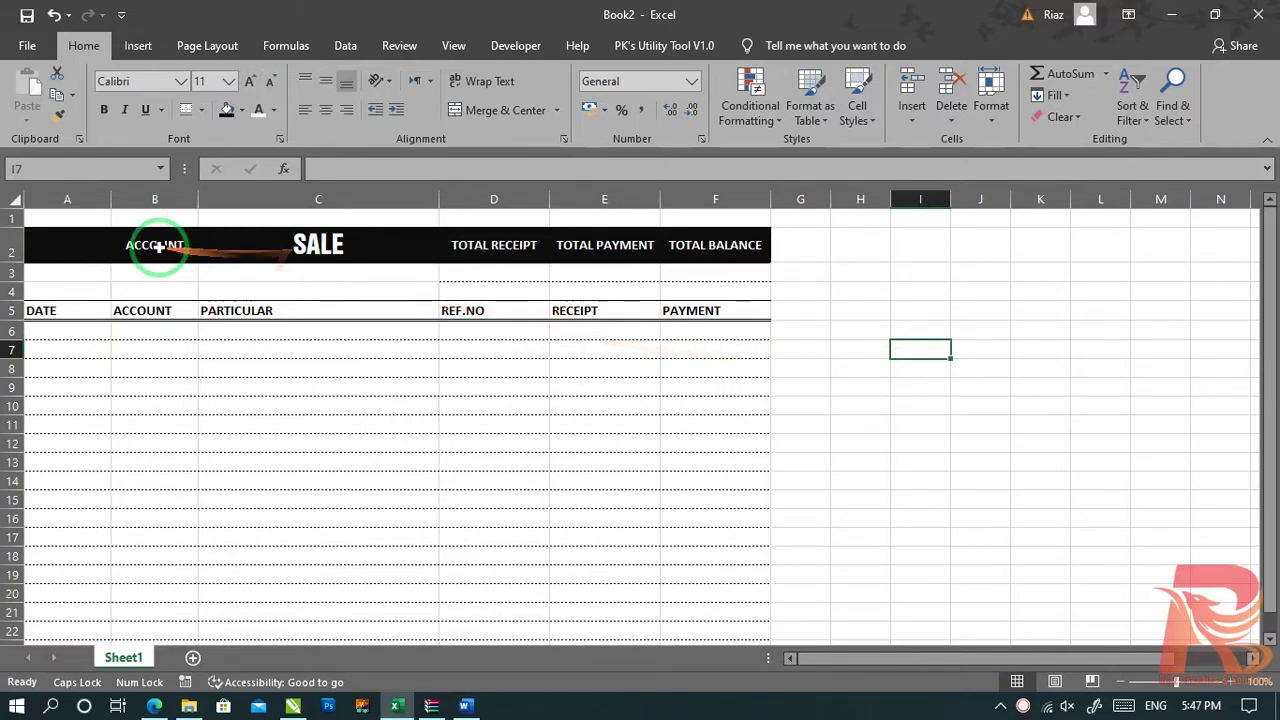
Step: Apply the Berlin Sans FB font to the header cells B2:F2
{"action": "left_click_drag", "start_coordinate": [137, 245], "coordinate": [703, 254]}
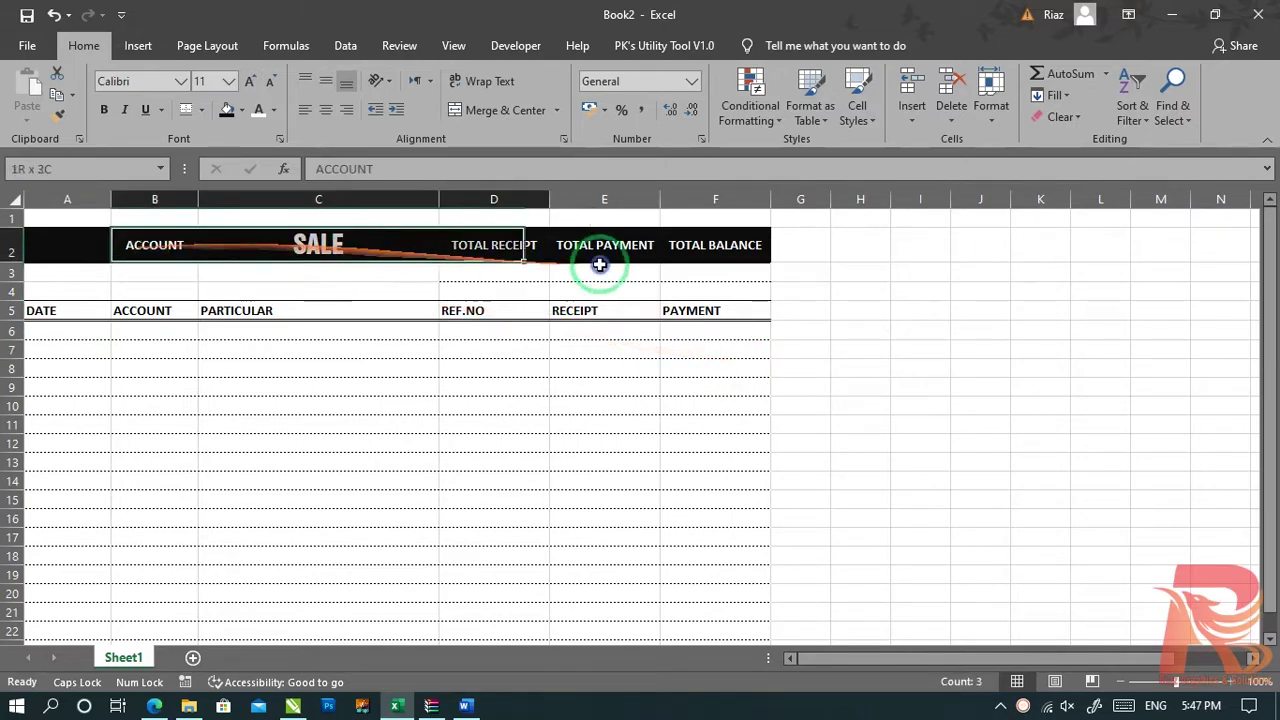
{"action": "left_click", "coordinate": [181, 81]}
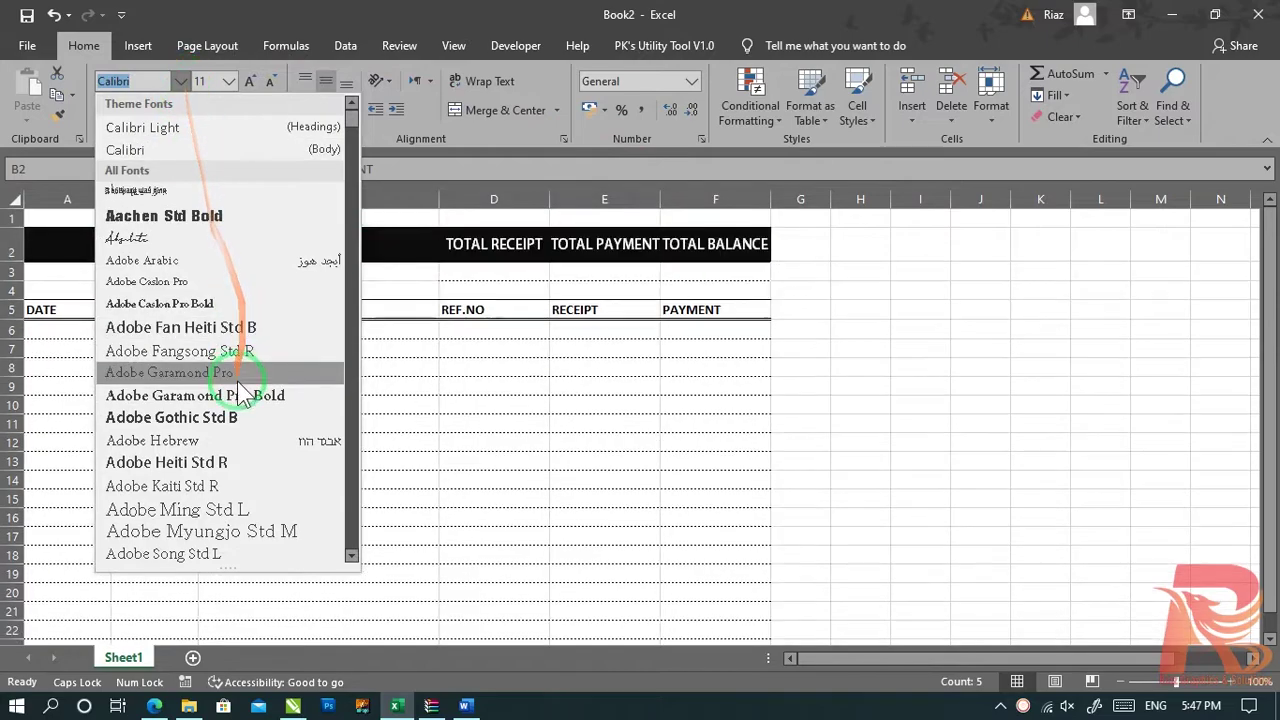
{"action": "scroll", "coordinate": [240, 380], "scroll_direction": "down", "scroll_amount": 4}
{"action": "scroll", "coordinate": [240, 390], "scroll_direction": "down", "scroll_amount": 1}
{"action": "scroll", "coordinate": [240, 385], "scroll_direction": "down", "scroll_amount": 4}
{"action": "scroll", "coordinate": [245, 385], "scroll_direction": "down", "scroll_amount": 1}
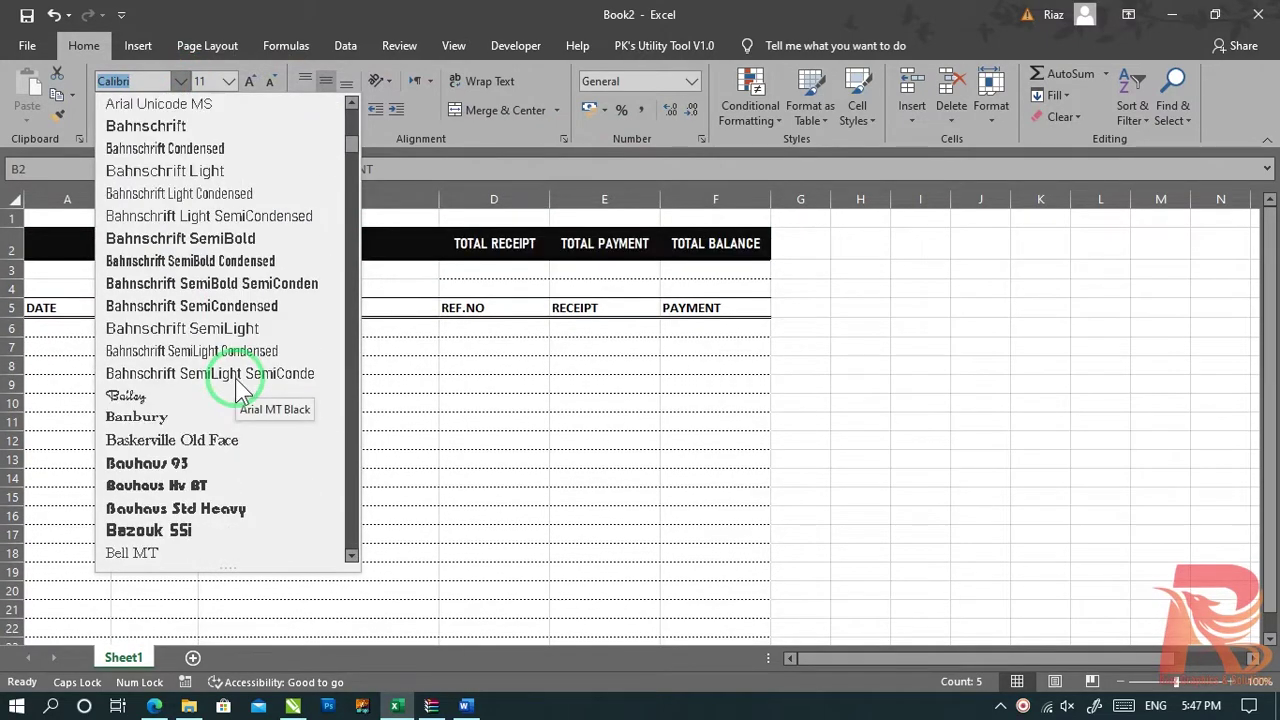
{"action": "scroll", "coordinate": [250, 386], "scroll_direction": "down", "scroll_amount": 2}
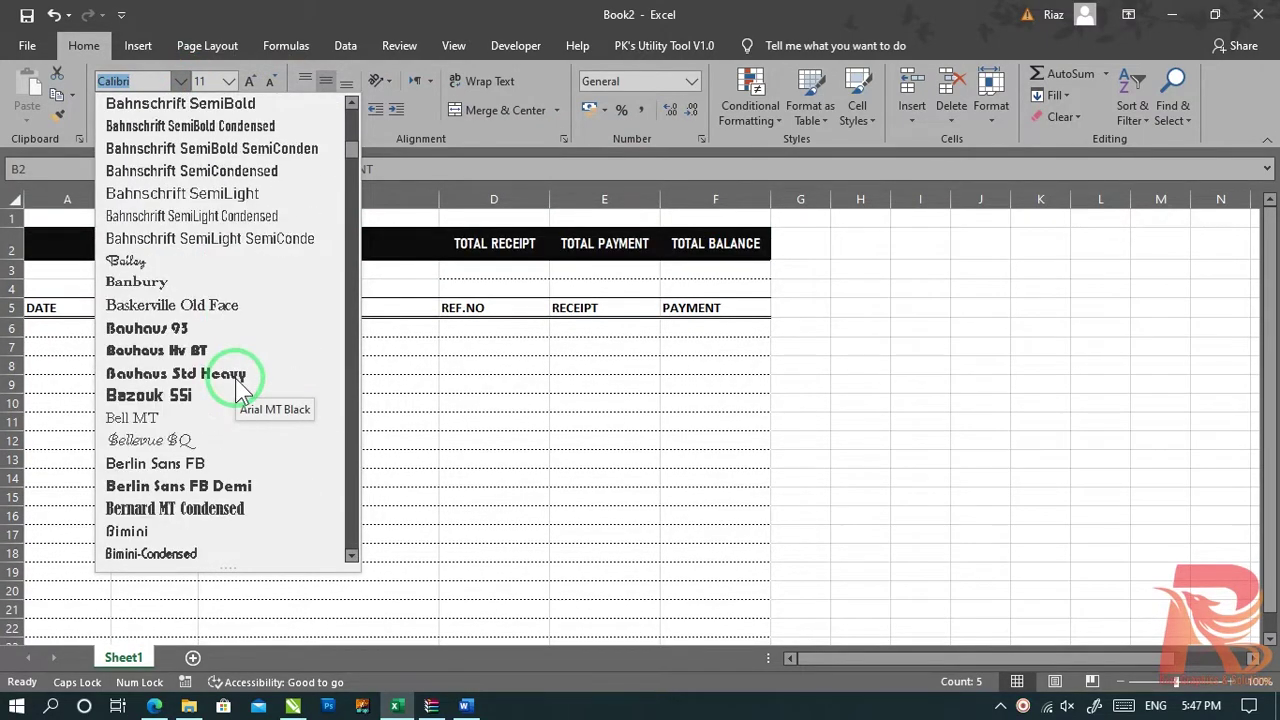
{"action": "left_click", "coordinate": [205, 486]}
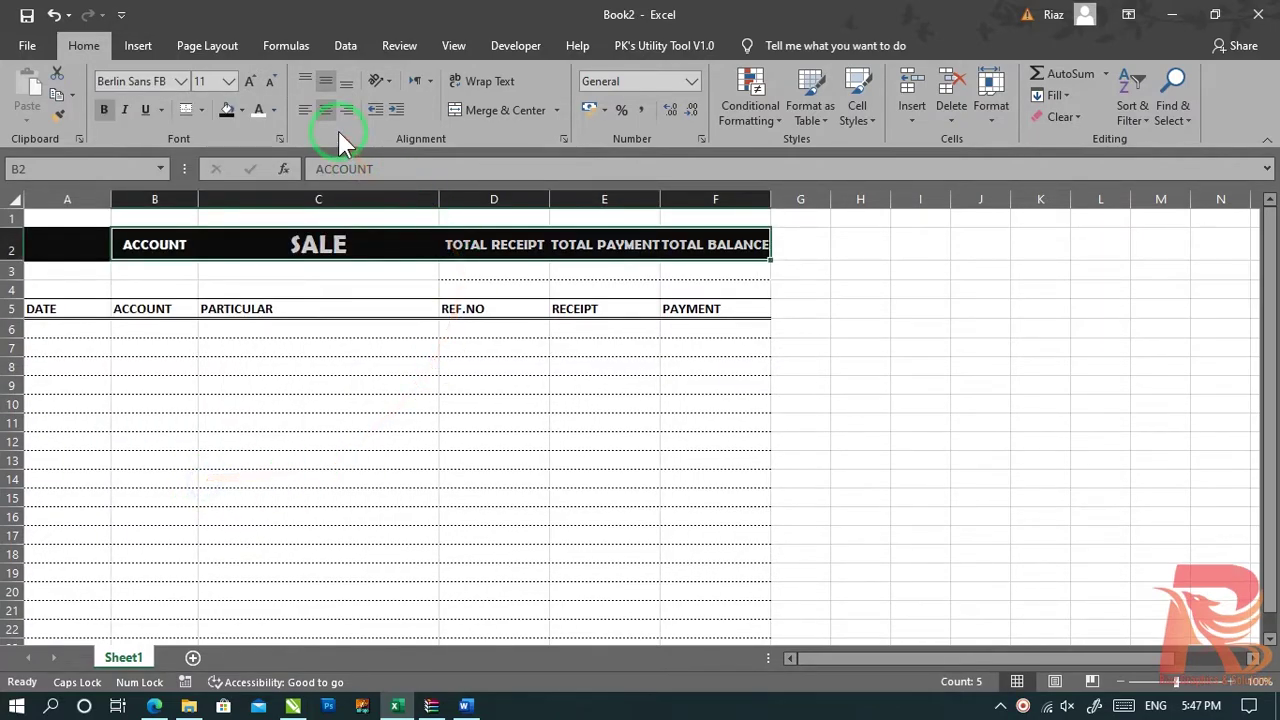
{"action": "left_click", "coordinate": [955, 320]}
Step: Set the account in C2 to PURCHASE
{"action": "left_click", "coordinate": [337, 249]}
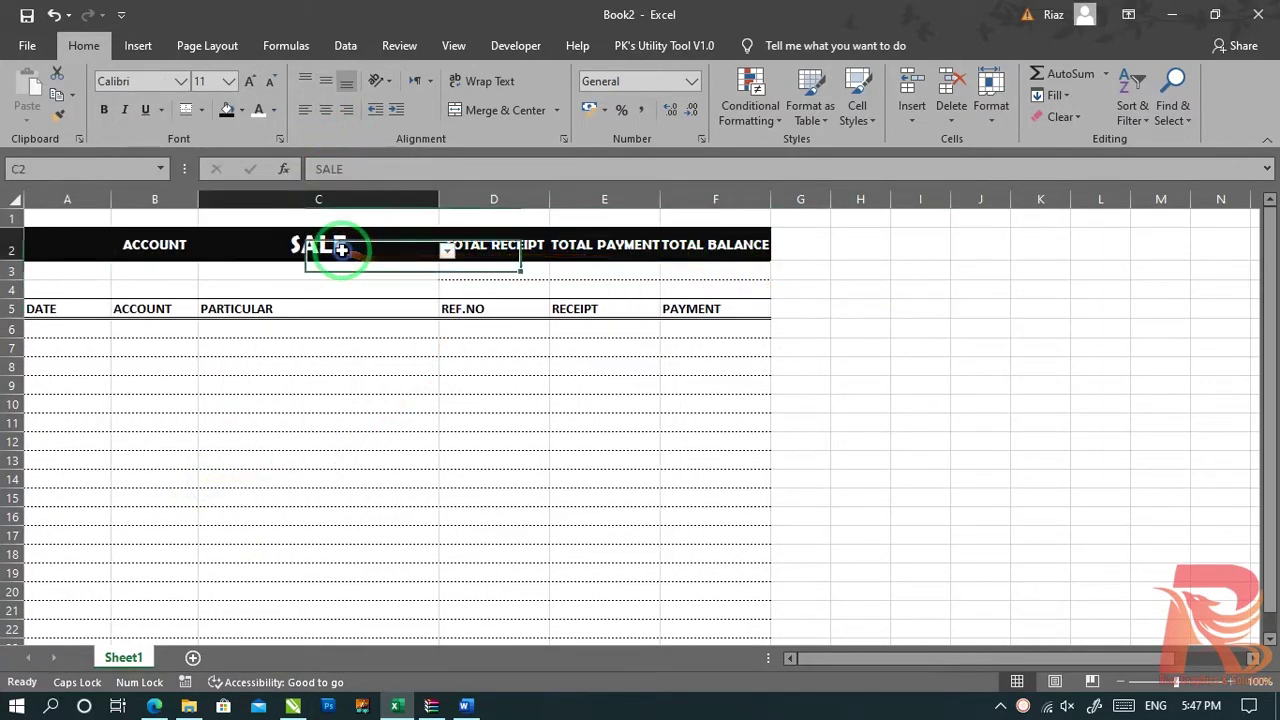
{"action": "left_click", "coordinate": [447, 252]}
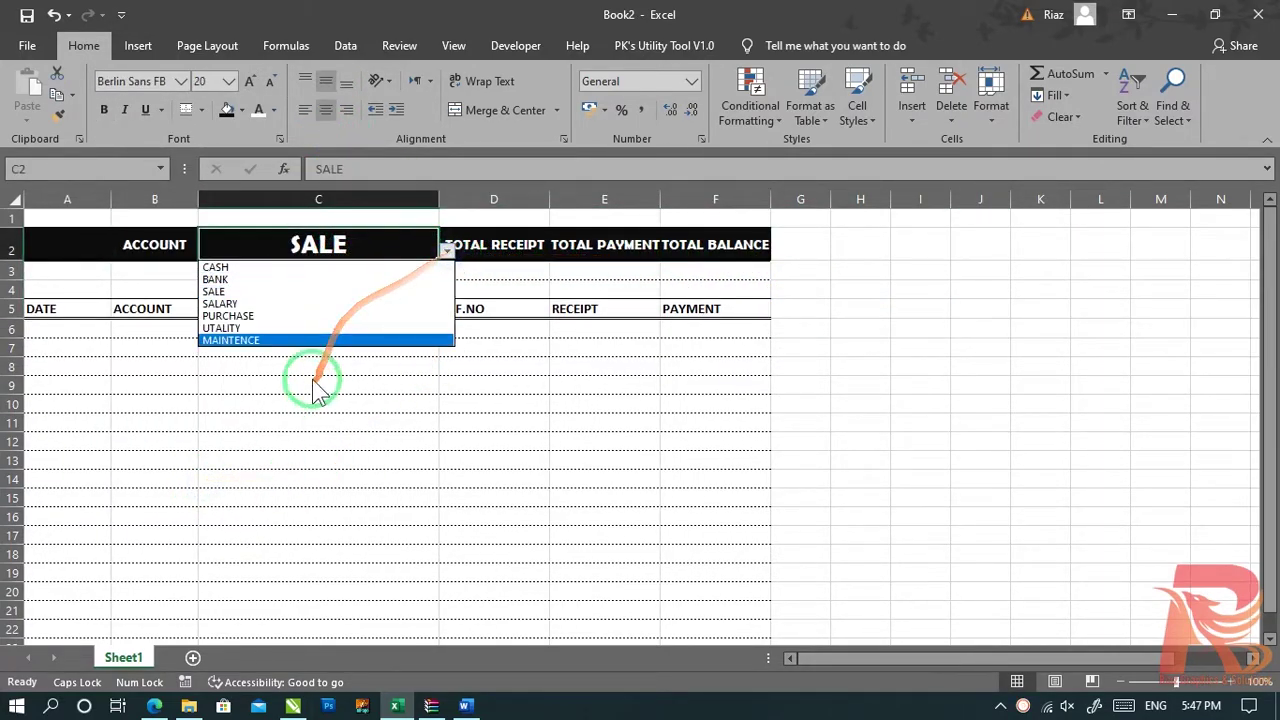
{"action": "left_click", "coordinate": [300, 318]}
{"action": "left_click", "coordinate": [914, 346]}
Step: Set the whole A2:F2 header band to Times New Roman
{"action": "left_click_drag", "start_coordinate": [96, 257], "coordinate": [735, 252]}
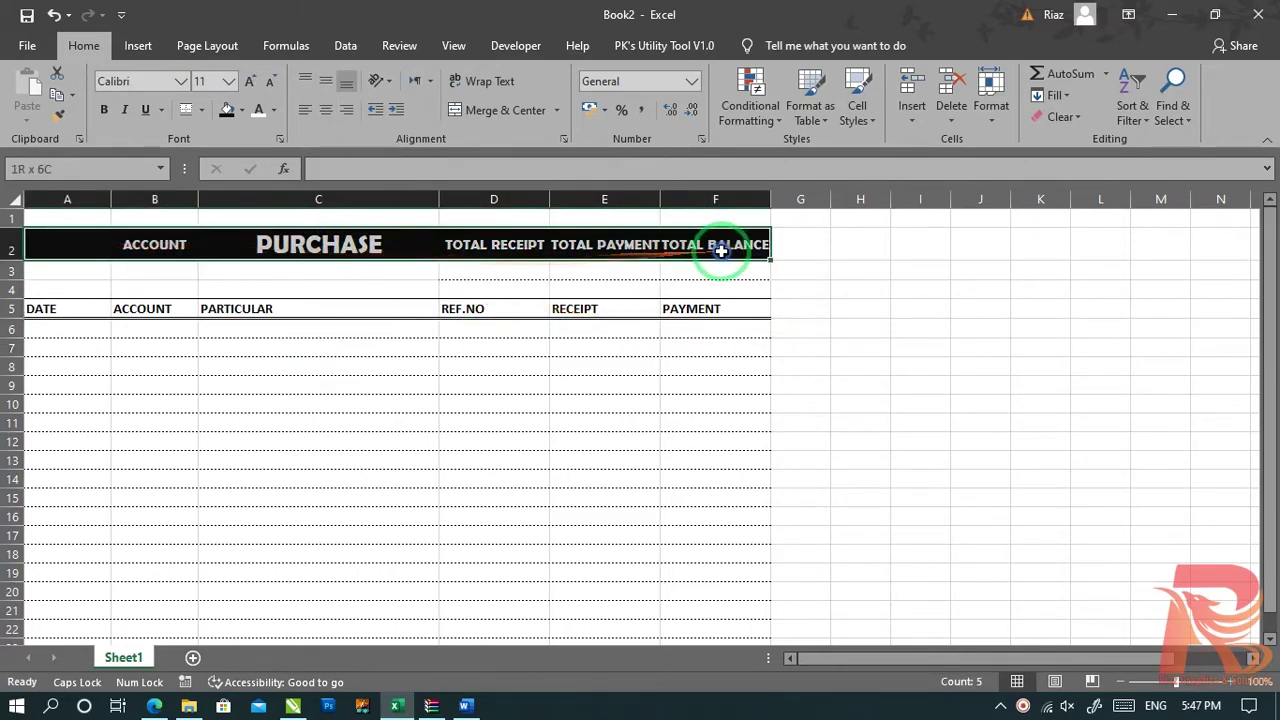
{"action": "left_click", "coordinate": [181, 81]}
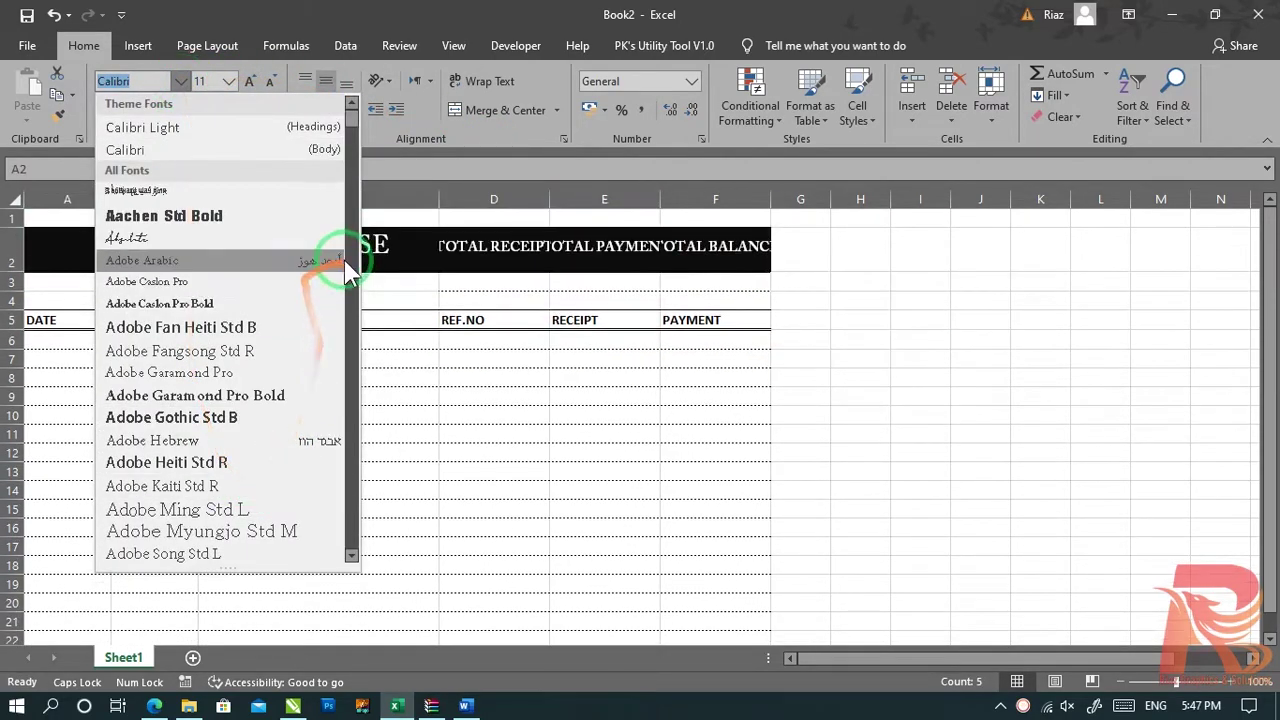
{"action": "left_click_drag", "start_coordinate": [357, 130], "coordinate": [360, 150]}
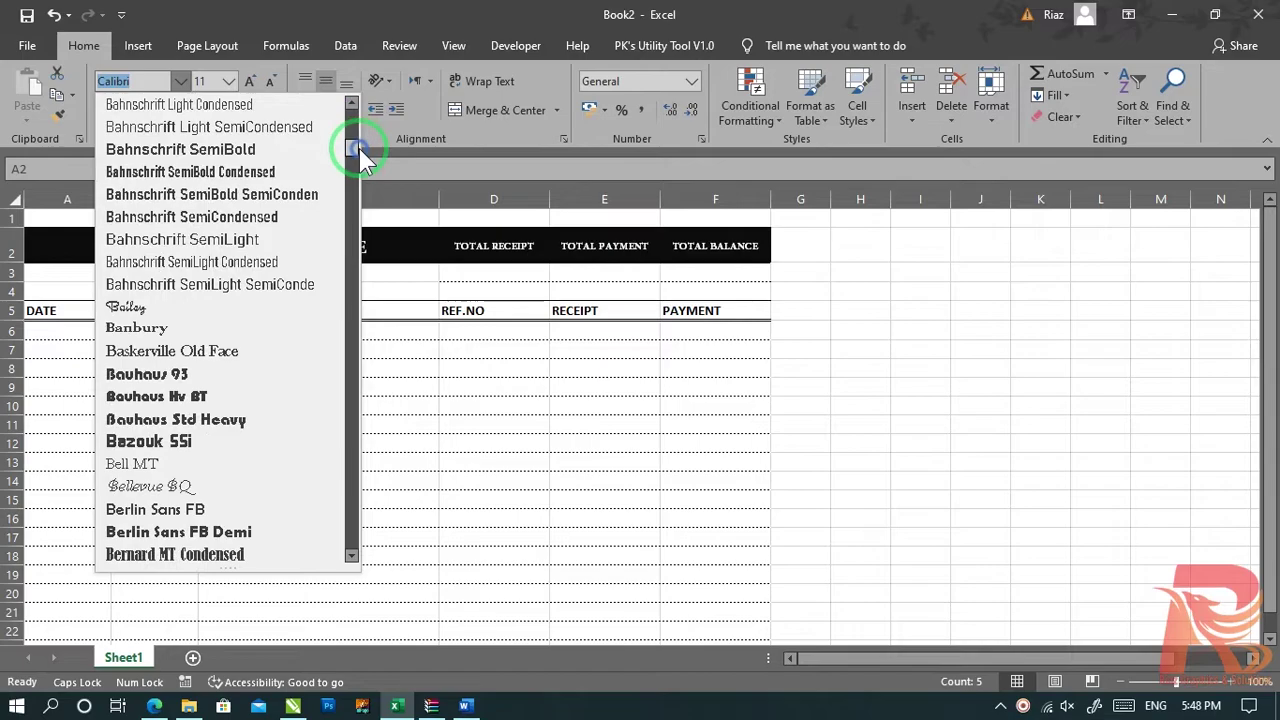
{"action": "left_click_drag", "start_coordinate": [360, 155], "coordinate": [358, 150]}
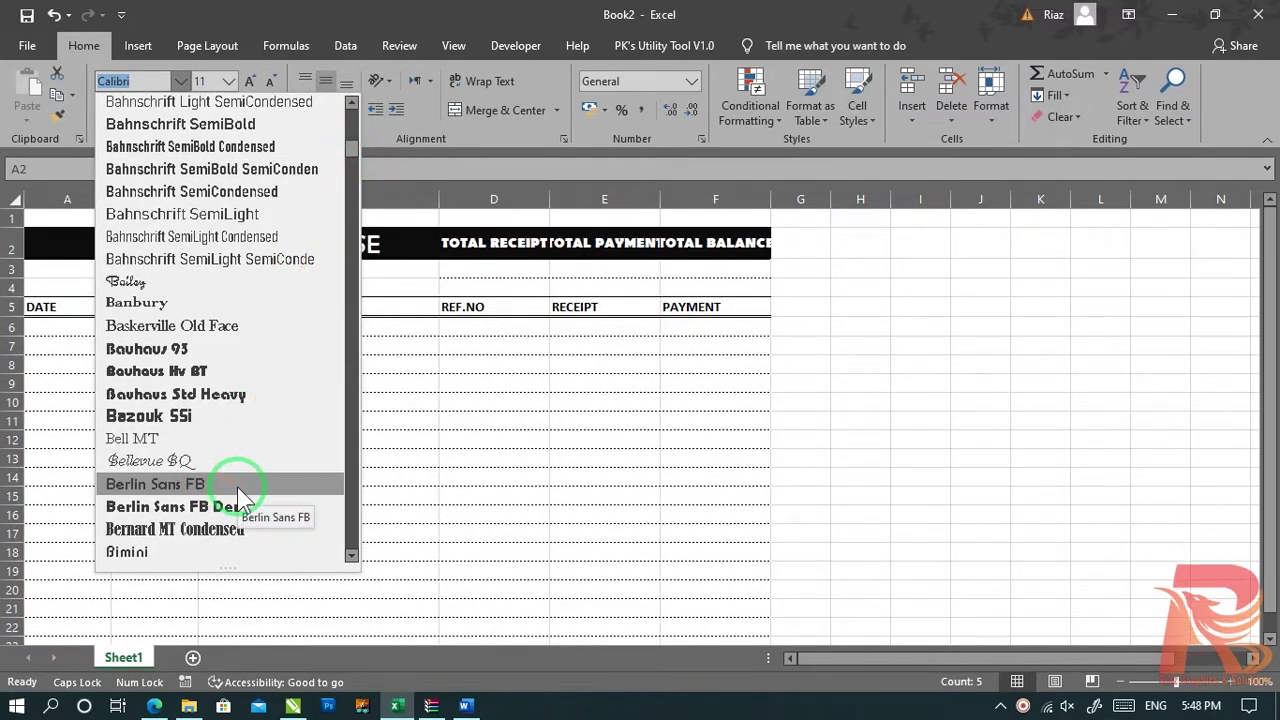
{"action": "left_click", "coordinate": [165, 300]}
{"action": "type", "text": "Times"}
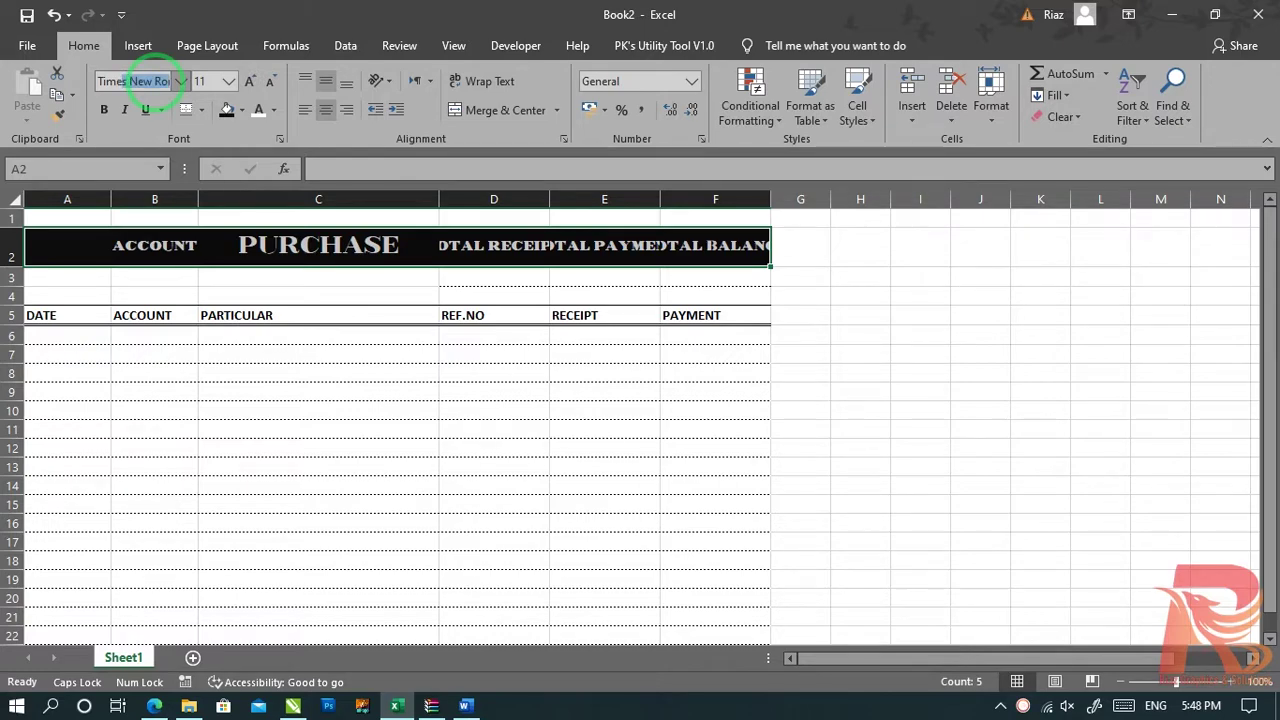
{"action": "key", "text": "Return"}
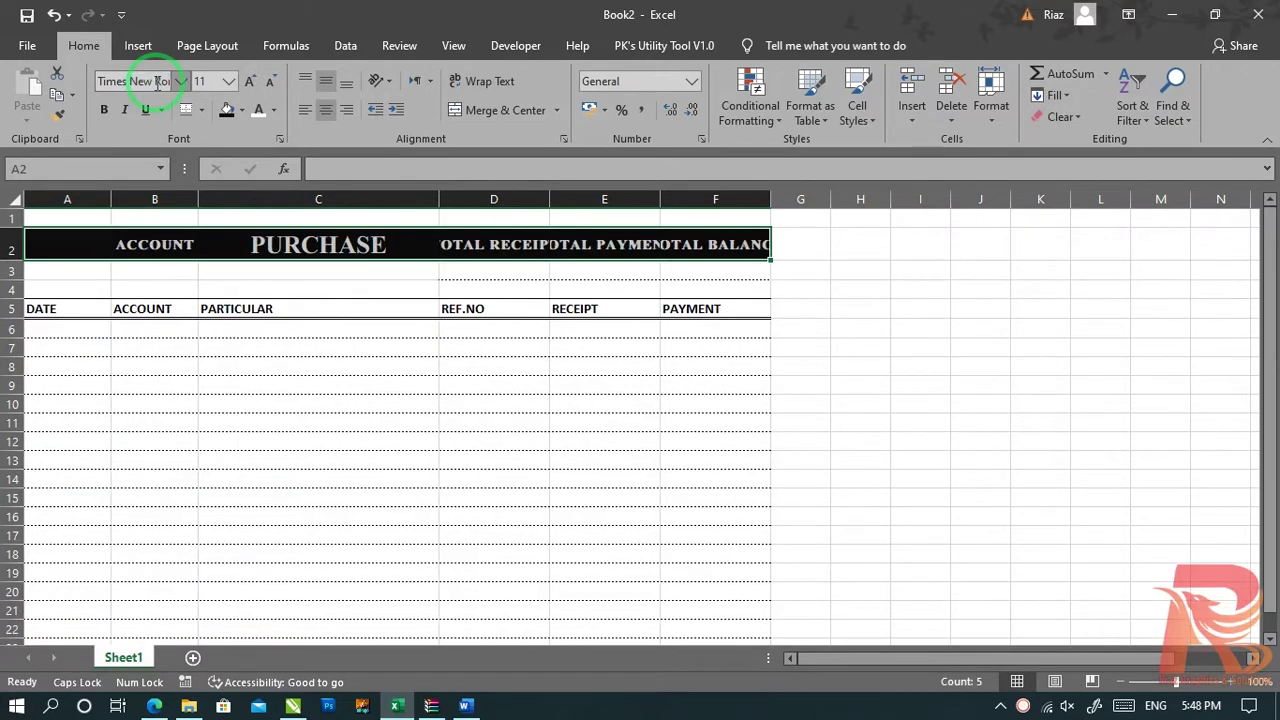
{"action": "left_click", "coordinate": [820, 366]}
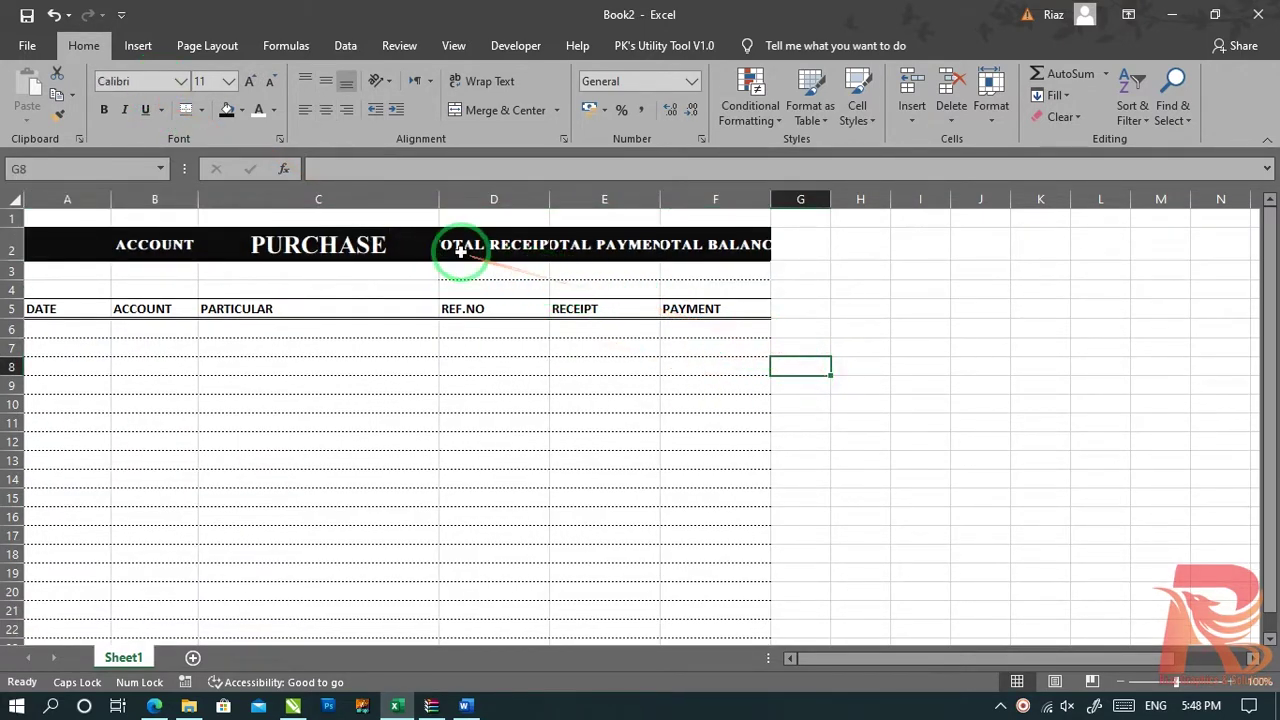
Step: Wrap the total headings D2:F2 onto two lines, undoing a trial font shrink
{"action": "left_click_drag", "start_coordinate": [460, 252], "coordinate": [714, 246]}
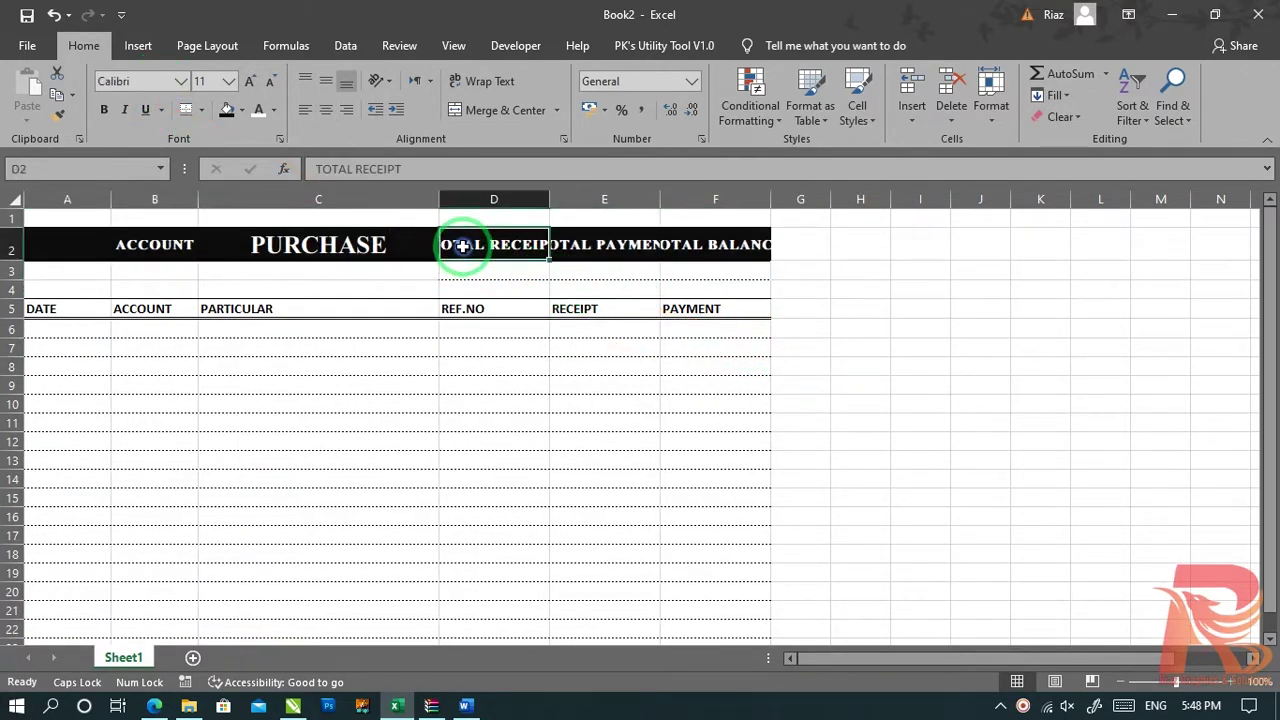
{"action": "left_click", "coordinate": [272, 80]}
{"action": "left_click", "coordinate": [920, 306]}
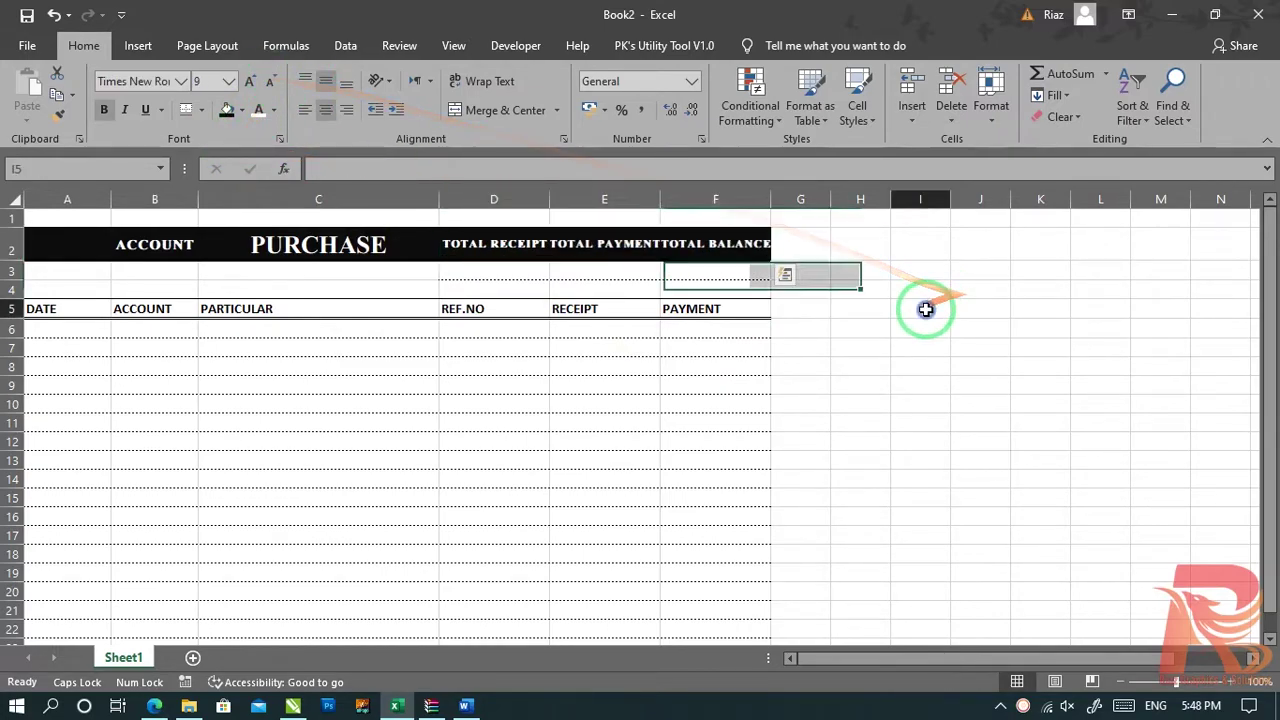
{"action": "left_click", "coordinate": [525, 245]}
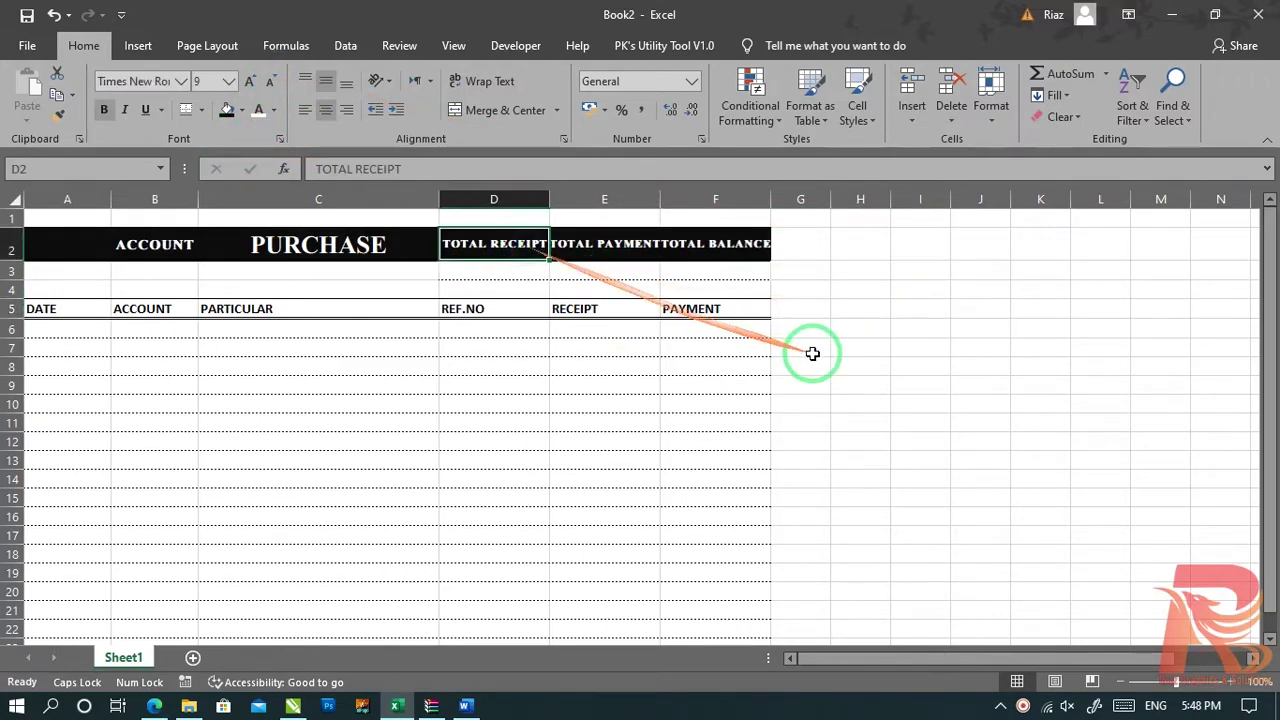
{"action": "key", "text": "ctrl+z"}
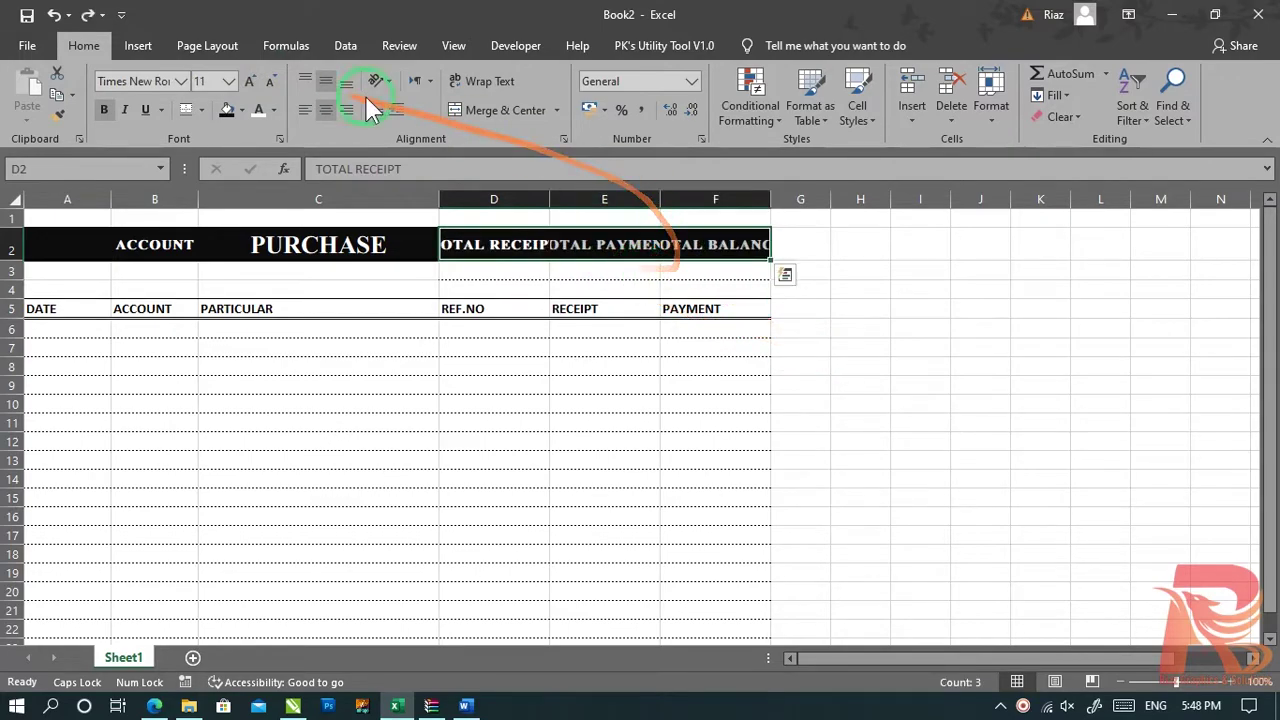
{"action": "left_click", "coordinate": [480, 80]}
{"action": "left_click", "coordinate": [937, 348]}
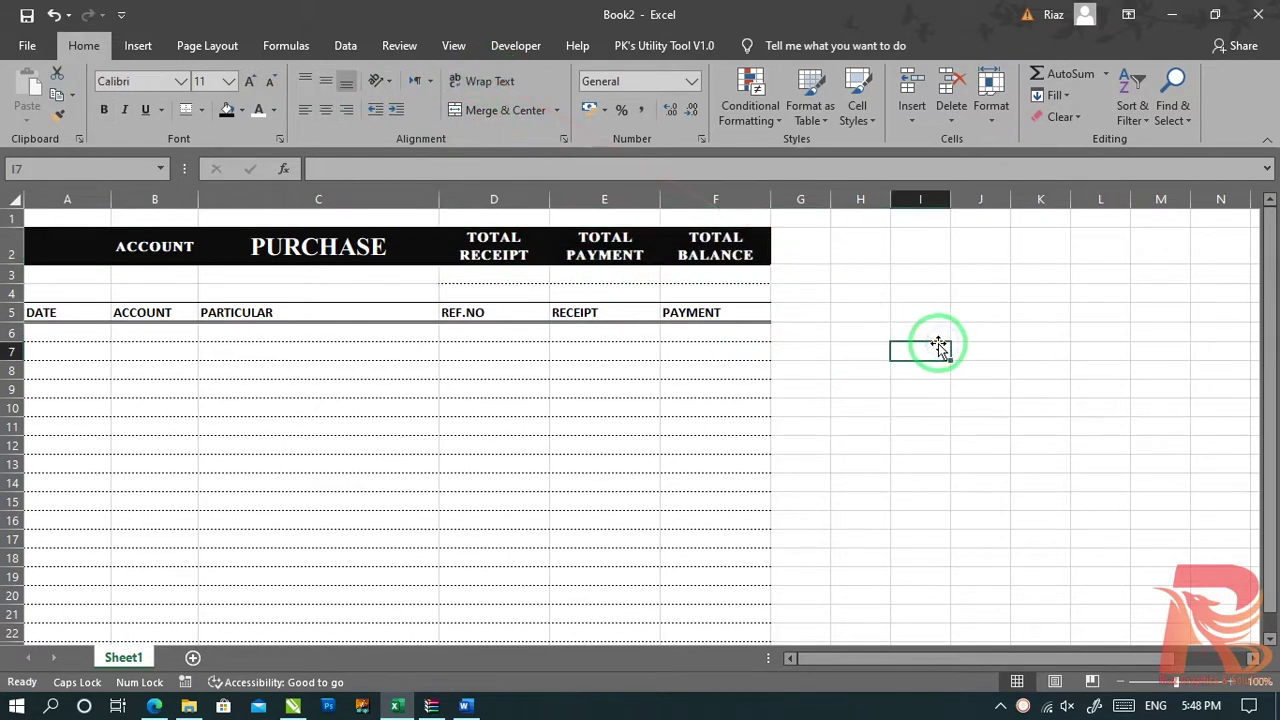
Step: Rename the B2 heading to ACCOUNT TYPE and wrap it onto two lines
{"action": "left_click", "coordinate": [143, 247]}
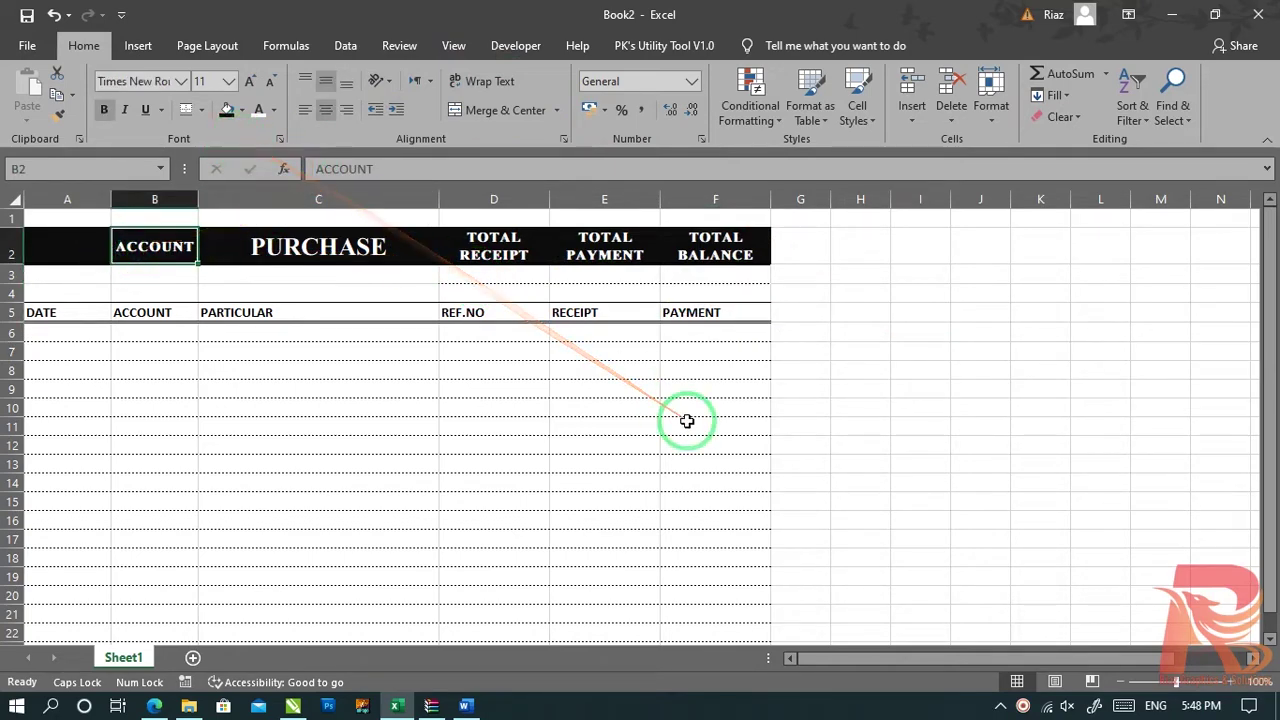
{"action": "key", "text": "F2"}
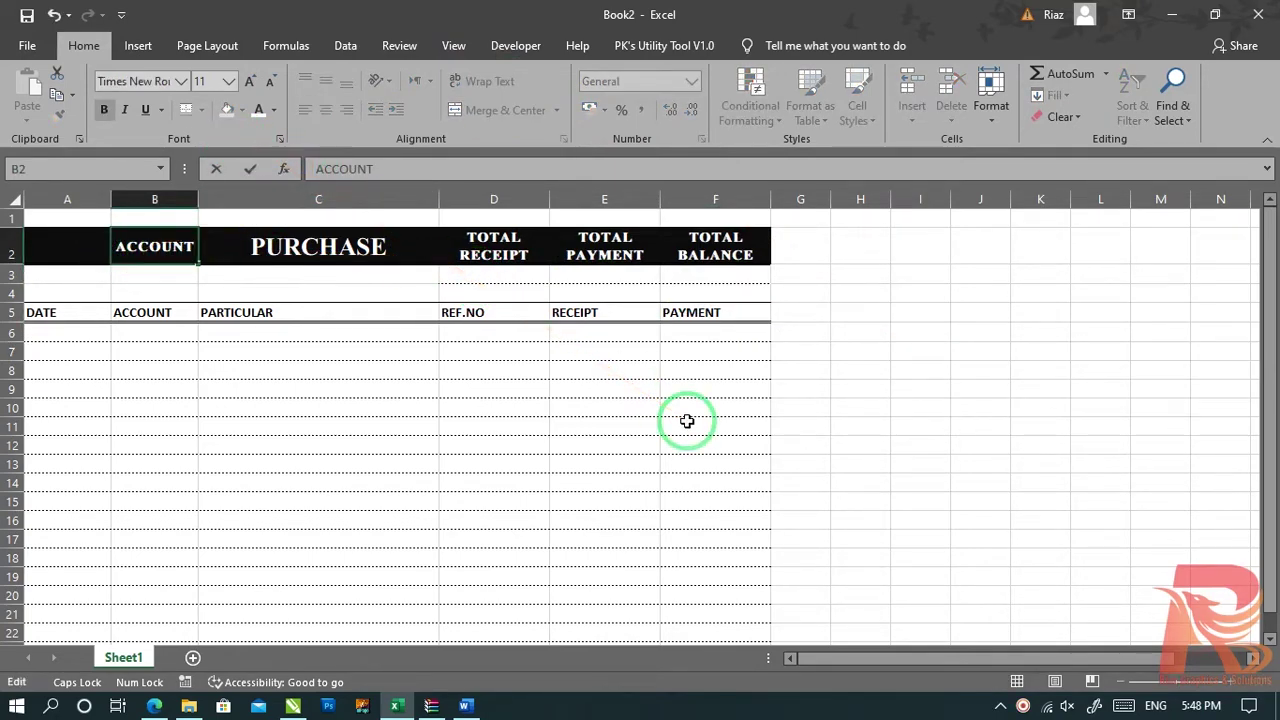
{"action": "type", "text": "TYPE"}
{"action": "key", "text": "Return"}
{"action": "key", "text": "Up"}
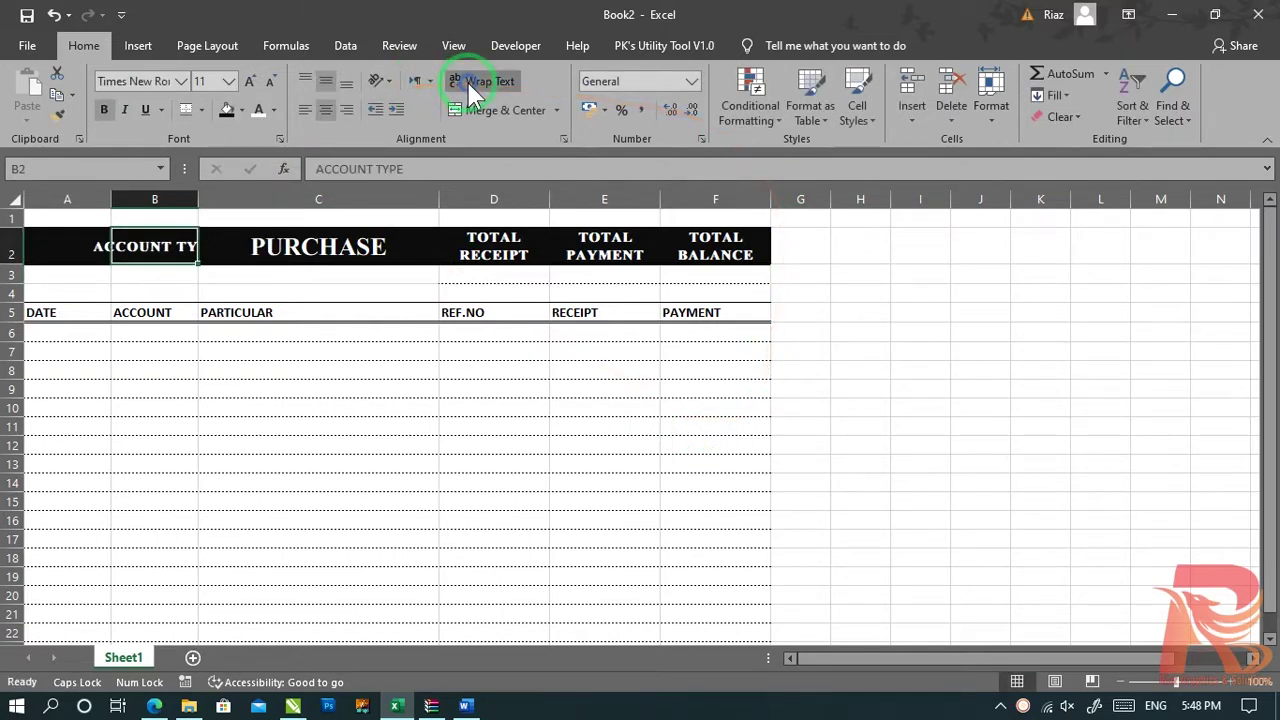
{"action": "left_click", "coordinate": [472, 90]}
{"action": "left_click", "coordinate": [1075, 378]}
{"action": "left_click", "coordinate": [358, 255]}
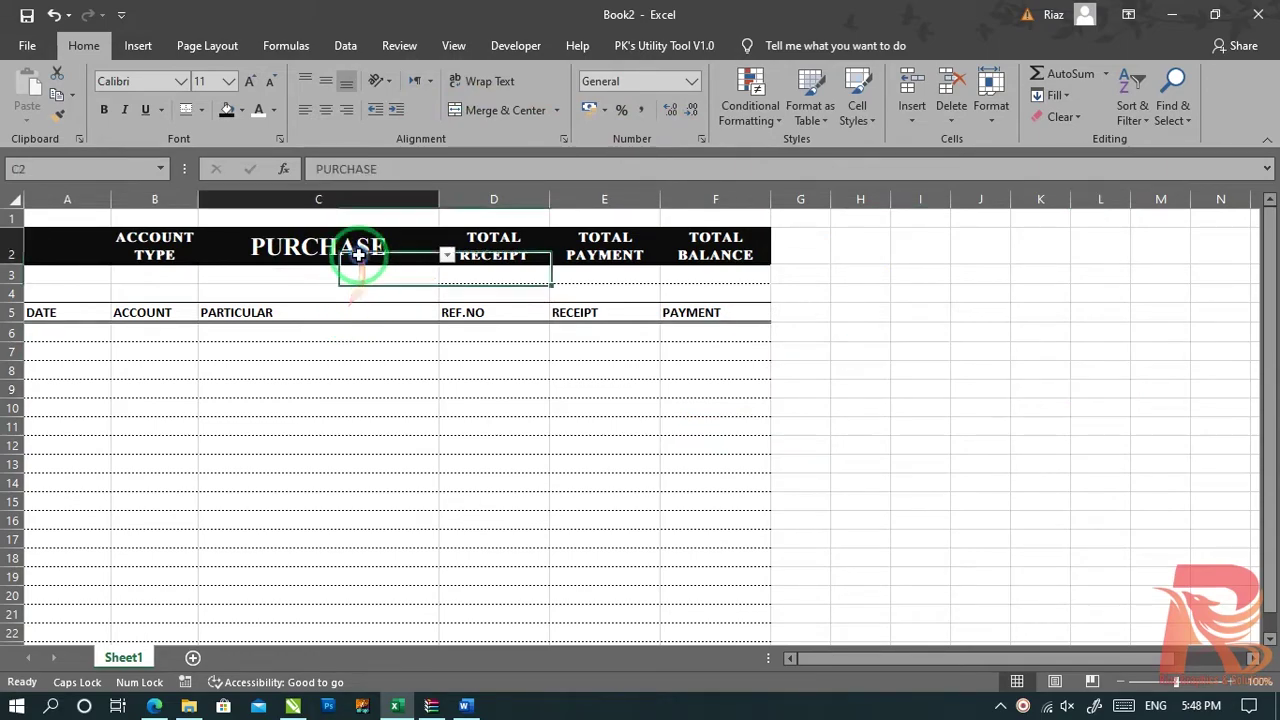
Step: Fill C2 with Black, Text 1, Lighter 25% and give headings A5:F5 a dark fill
{"action": "left_click", "coordinate": [243, 110]}
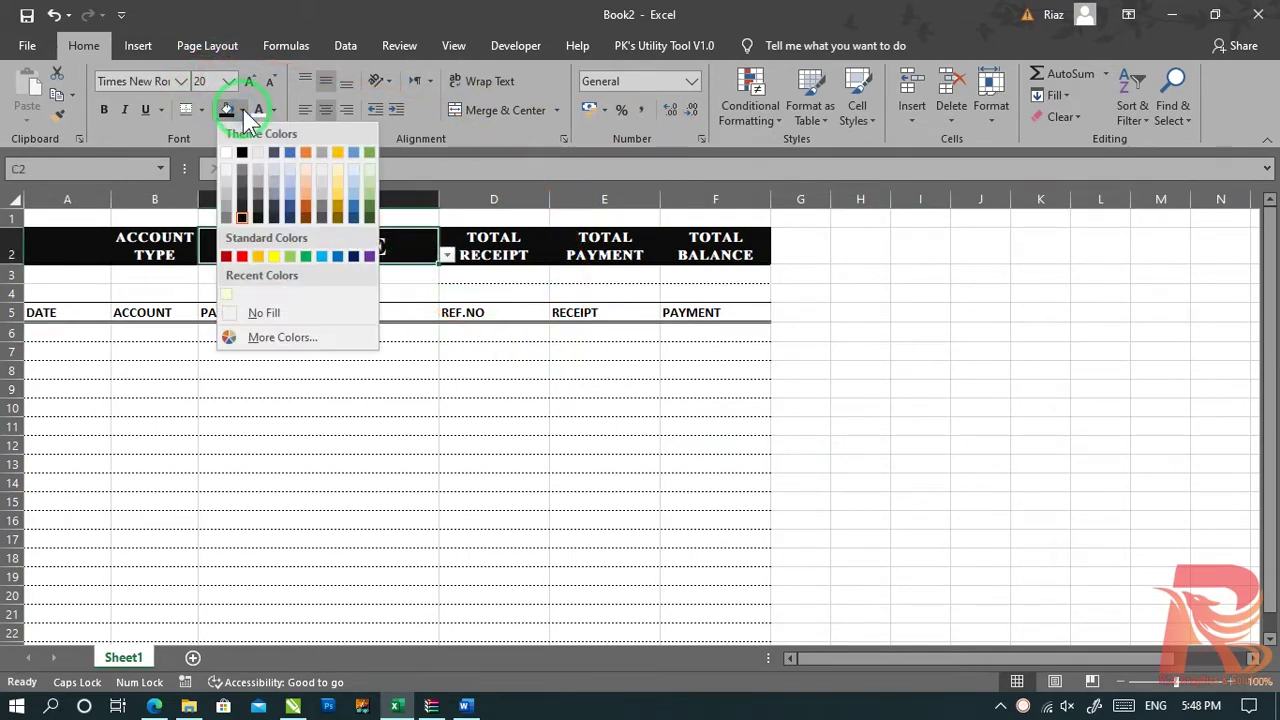
{"action": "left_click", "coordinate": [243, 213]}
{"action": "left_click", "coordinate": [925, 460]}
{"action": "left_click", "coordinate": [337, 257]}
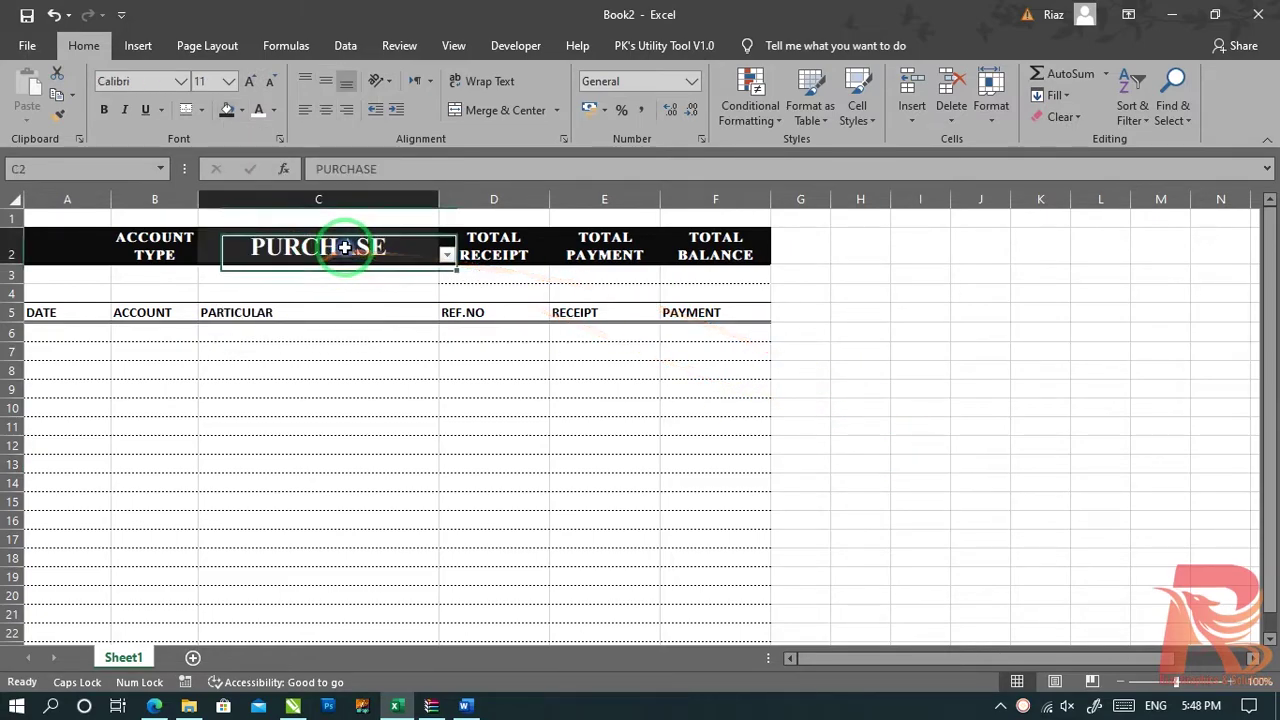
{"action": "left_click", "coordinate": [985, 294]}
{"action": "left_click_drag", "start_coordinate": [50, 312], "coordinate": [680, 312]}
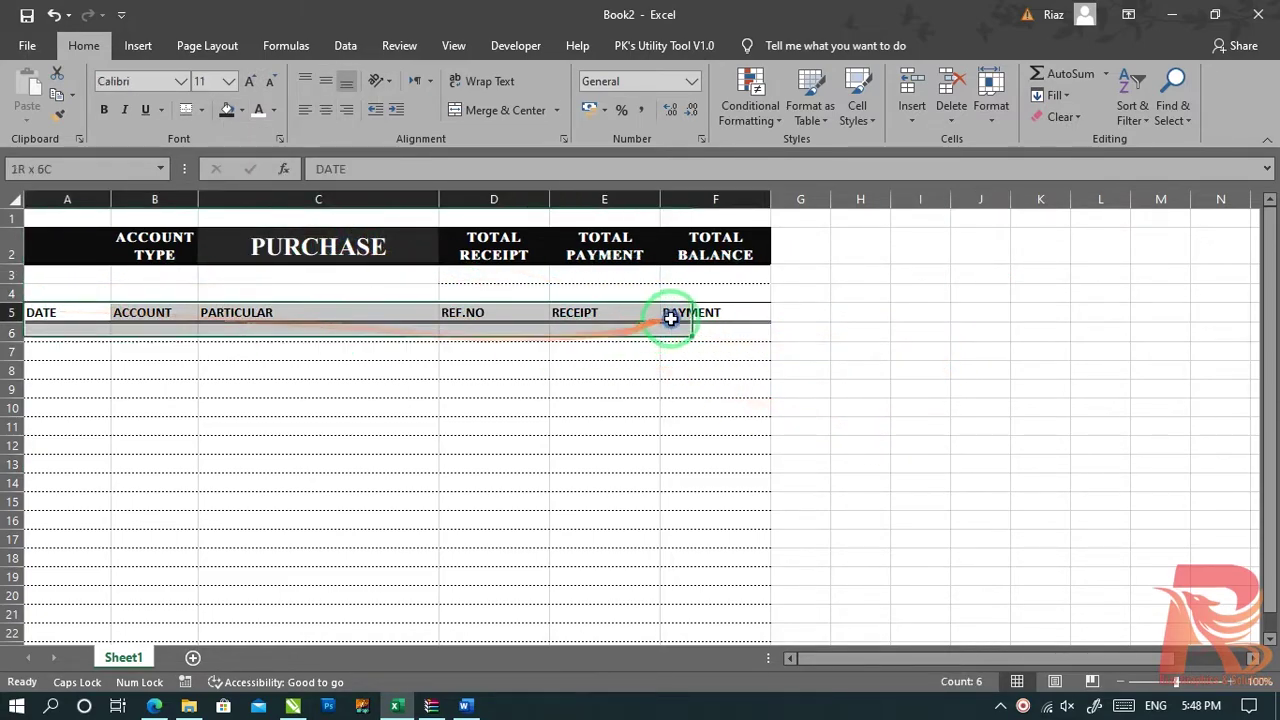
{"action": "left_click", "coordinate": [226, 122]}
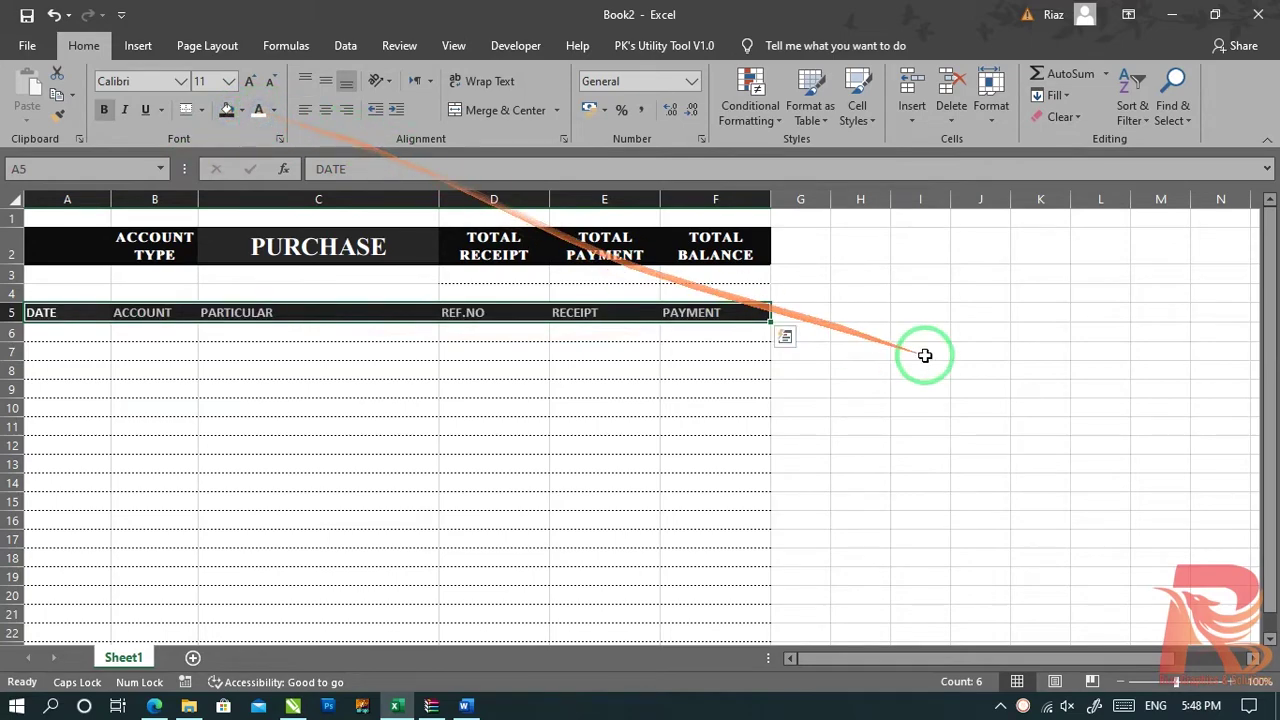
Step: Set the row 2 band A2:F2 to No Fill with black heading text
{"action": "left_click", "coordinate": [965, 407]}
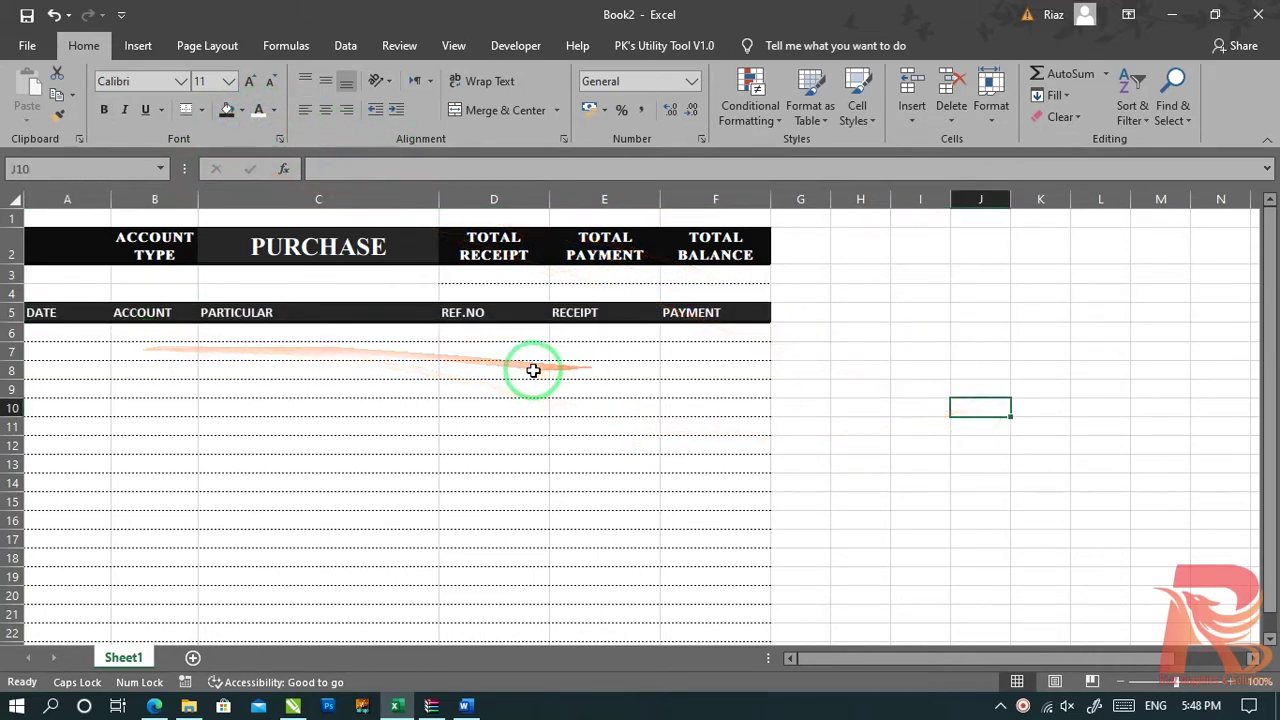
{"action": "left_click", "coordinate": [918, 352]}
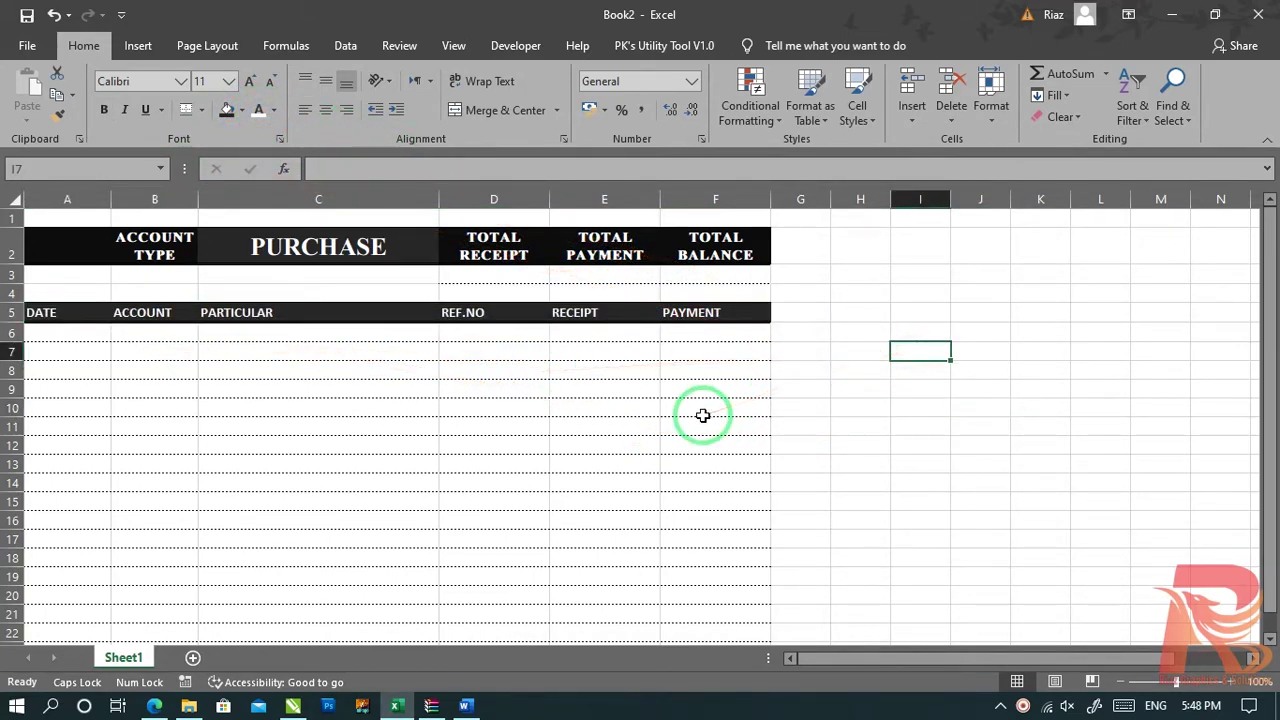
{"action": "left_click_drag", "start_coordinate": [95, 245], "coordinate": [715, 245]}
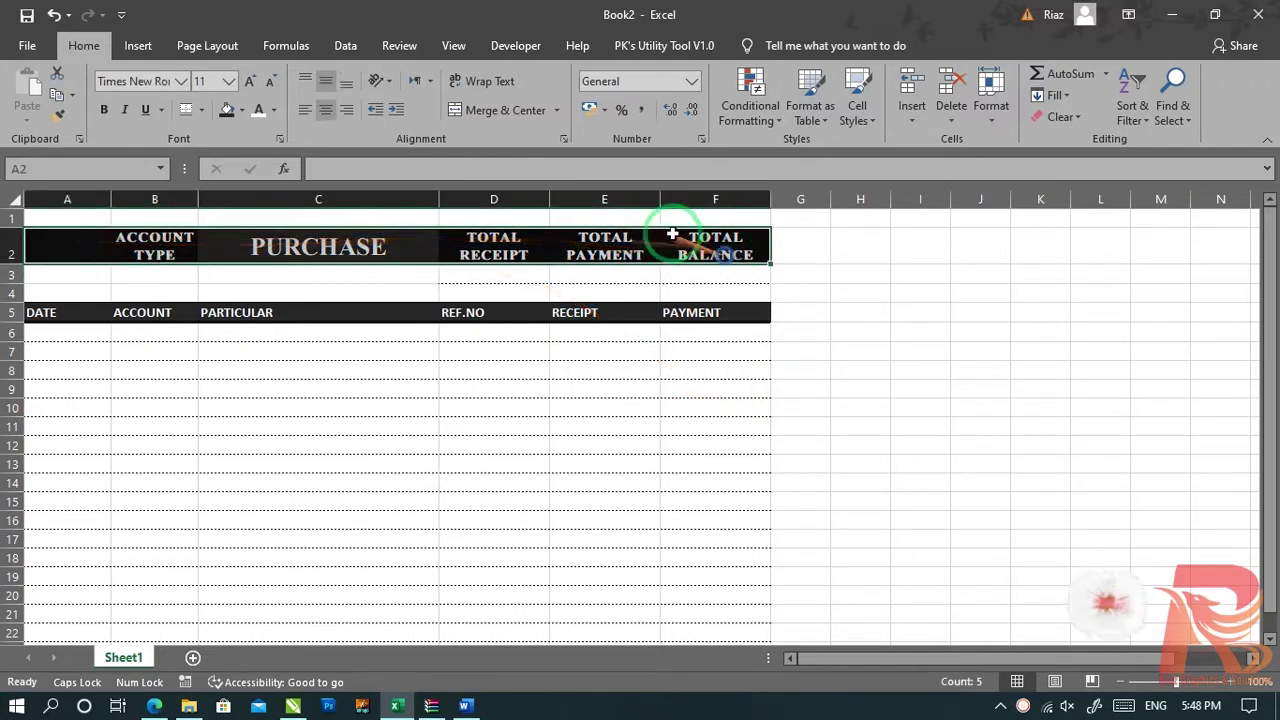
{"action": "left_click", "coordinate": [244, 109]}
{"action": "left_click", "coordinate": [266, 309]}
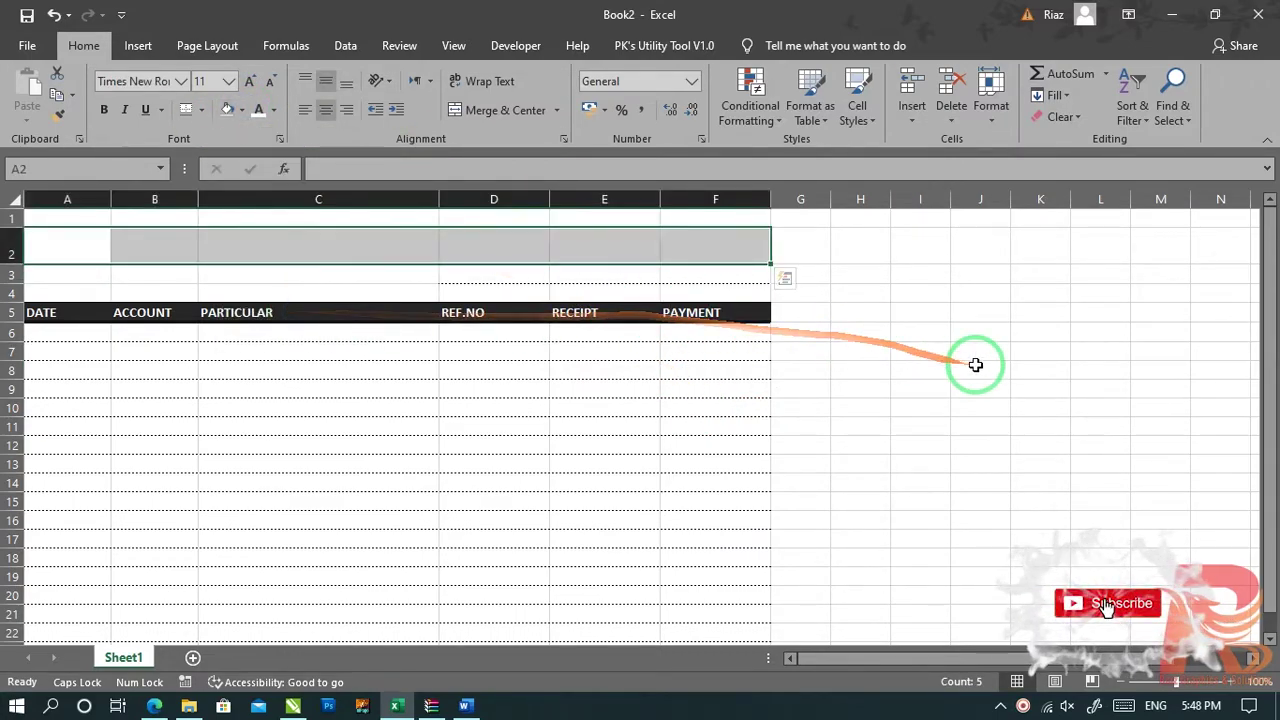
{"action": "left_click", "coordinate": [974, 366]}
{"action": "left_click_drag", "start_coordinate": [100, 258], "coordinate": [723, 262]}
{"action": "left_click", "coordinate": [273, 109]}
{"action": "left_click", "coordinate": [300, 138]}
{"action": "left_click", "coordinate": [947, 383]}
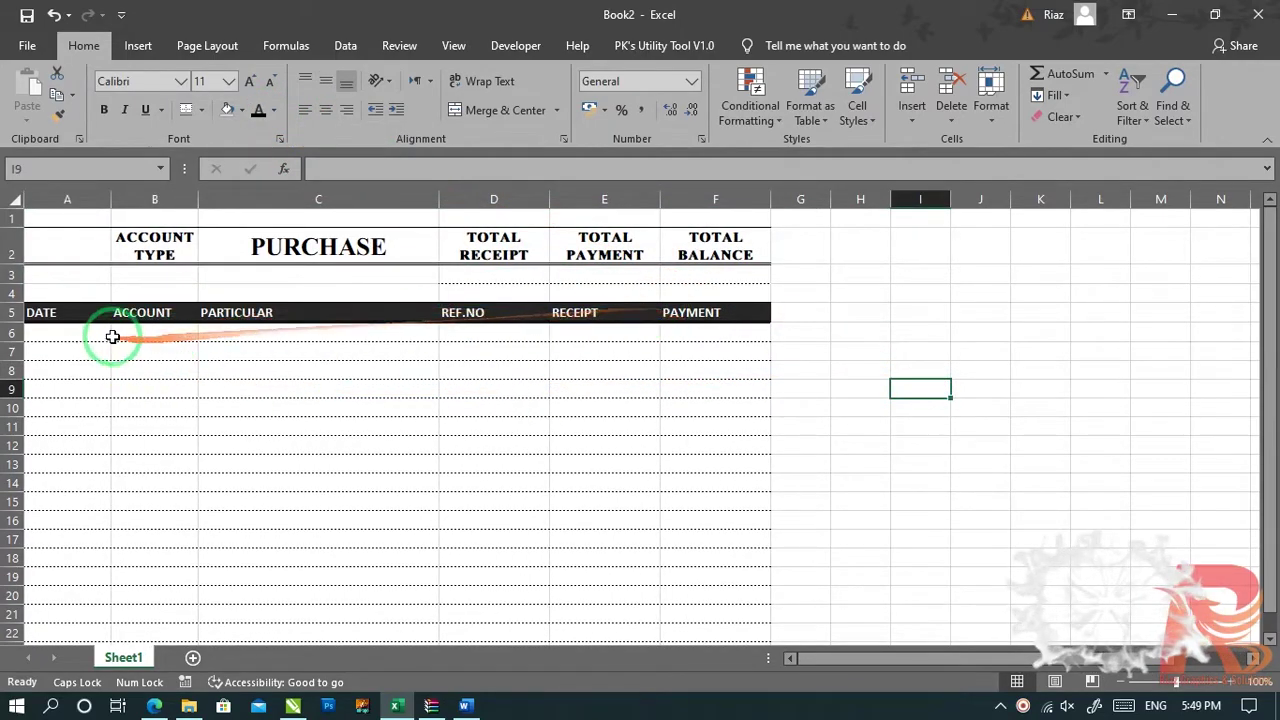
Step: Remove the dark fill from the row 5 column headings A5:F5
{"action": "left_click", "coordinate": [60, 313]}
{"action": "left_click_drag", "start_coordinate": [174, 312], "coordinate": [749, 312]}
{"action": "left_click", "coordinate": [228, 110]}
{"action": "left_click", "coordinate": [858, 333]}
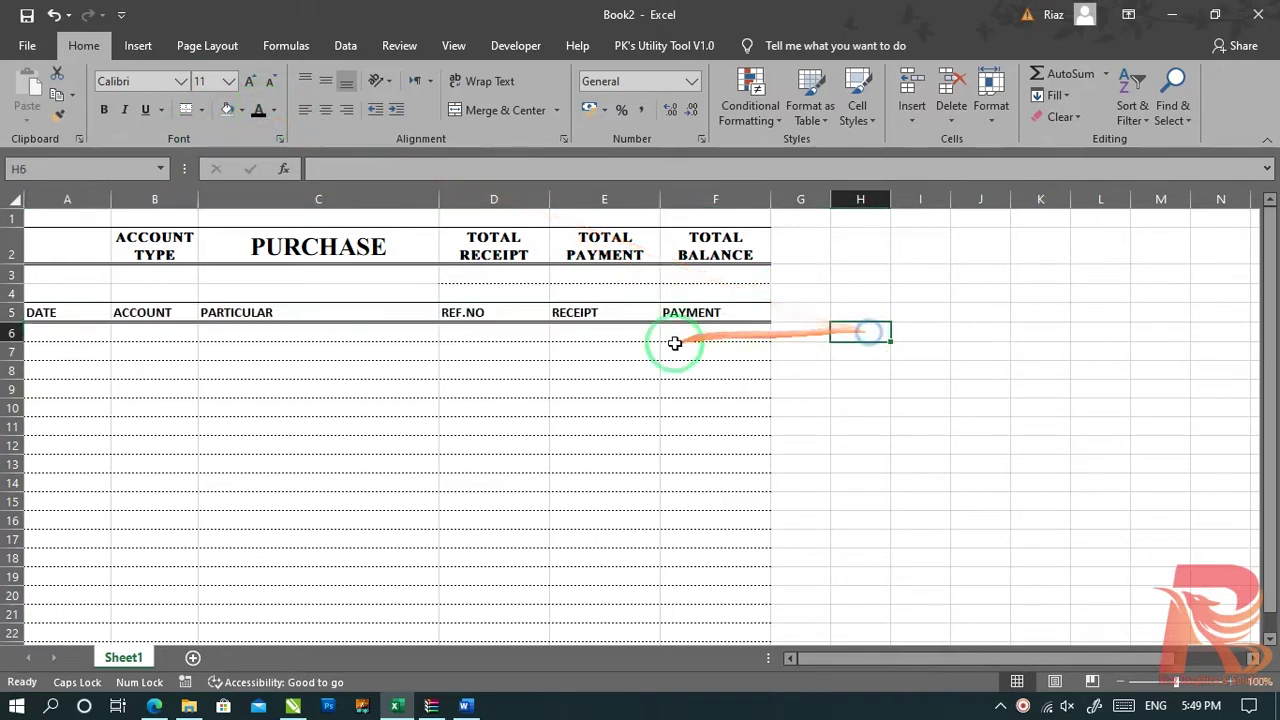
{"action": "left_click", "coordinate": [975, 366]}
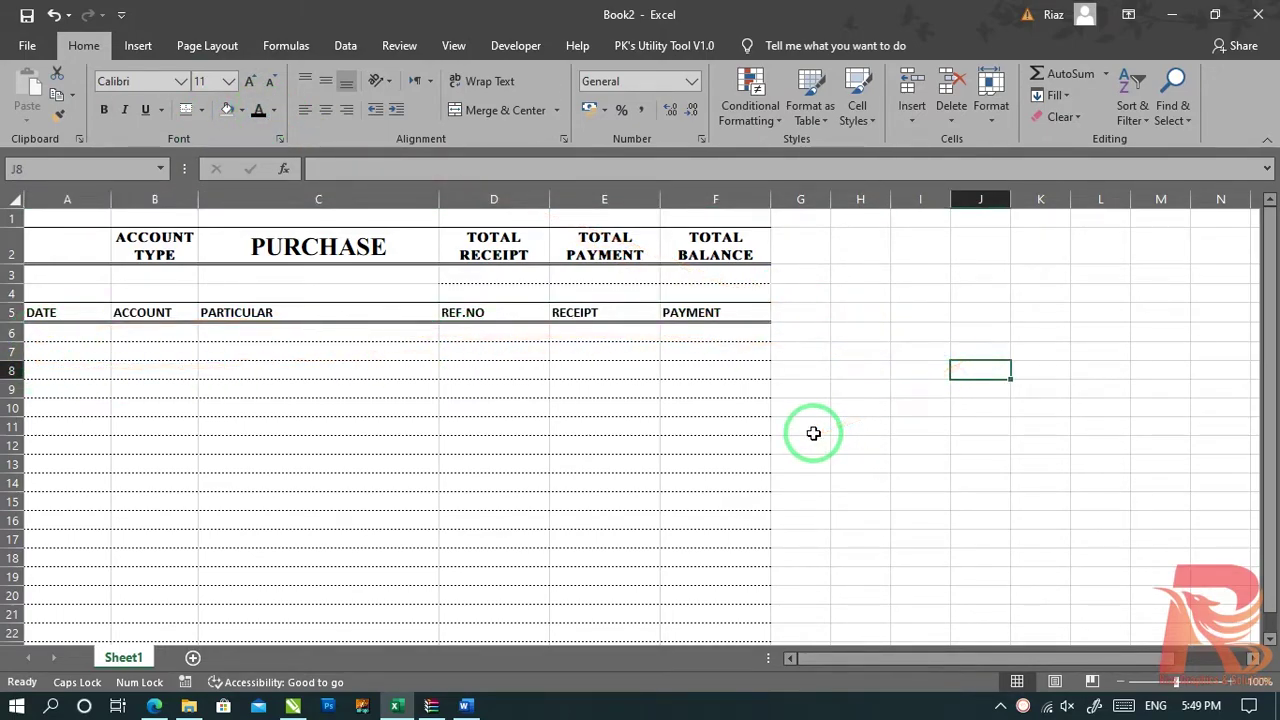
{"action": "left_click_drag", "start_coordinate": [100, 246], "coordinate": [700, 250]}
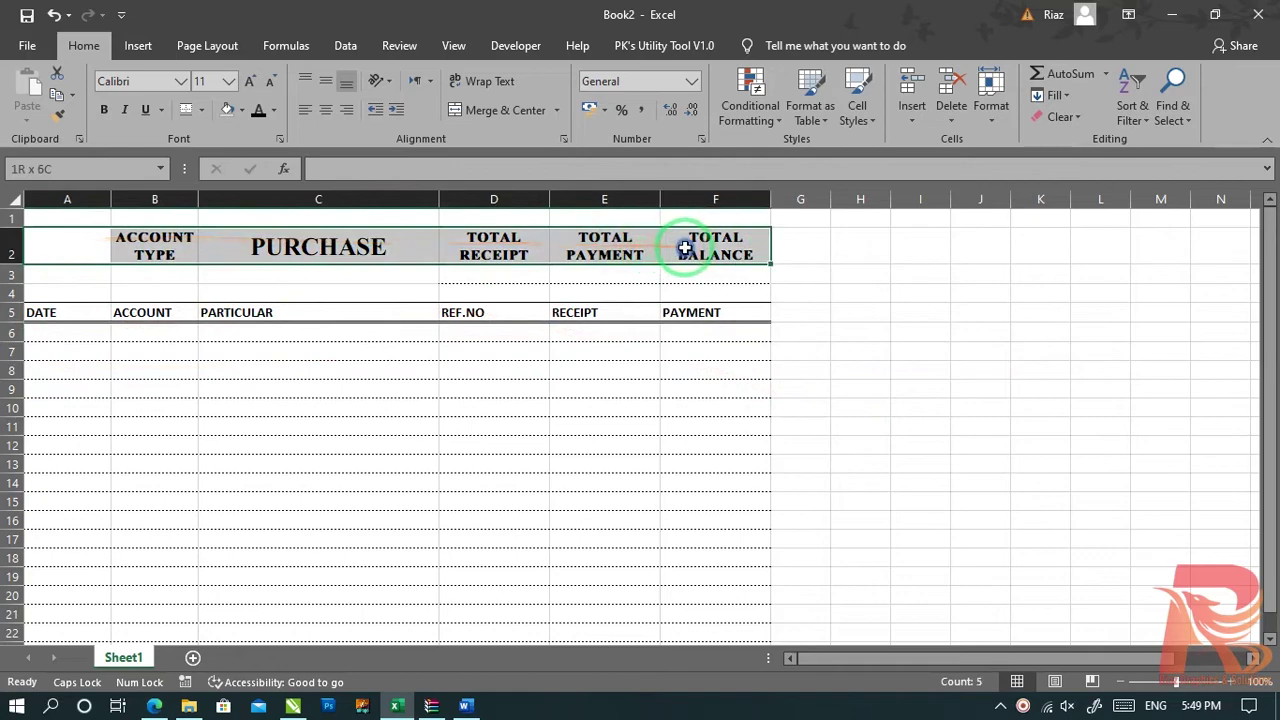
Step: Shrink the row 2 headings to font size 10
{"action": "left_click", "coordinate": [267, 80]}
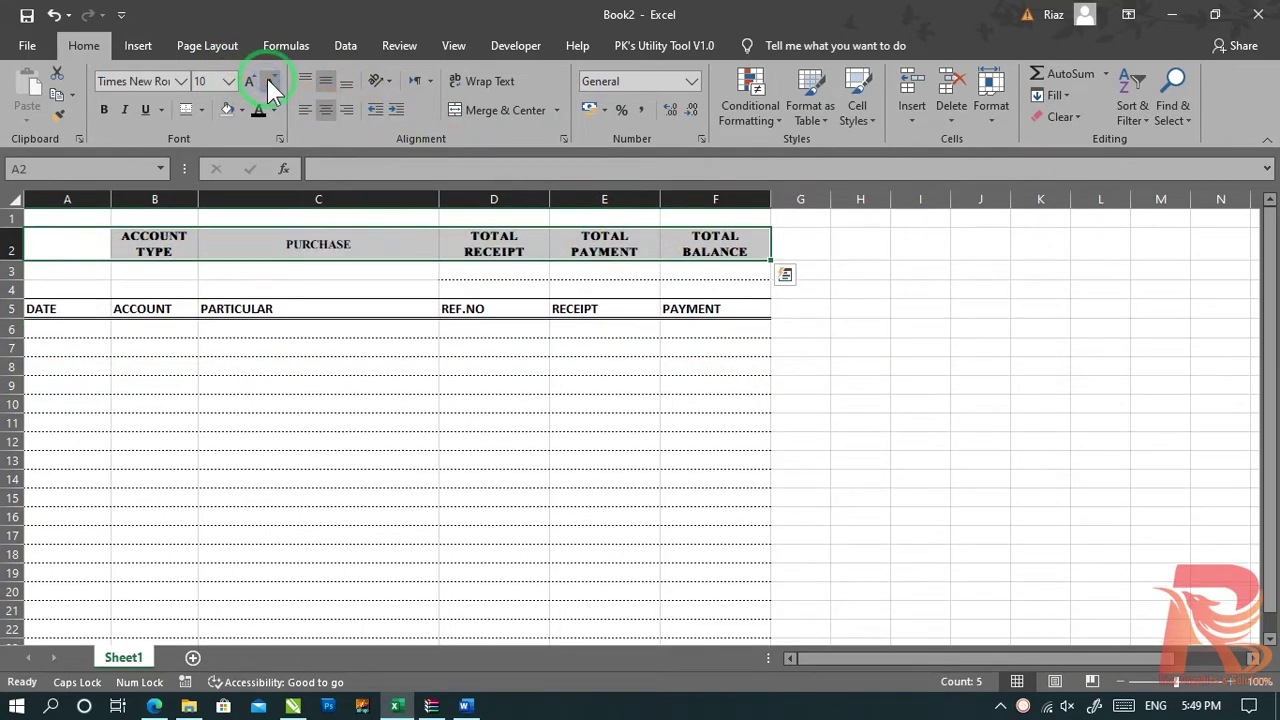
{"action": "left_click", "coordinate": [894, 312]}
{"action": "left_click", "coordinate": [356, 244]}
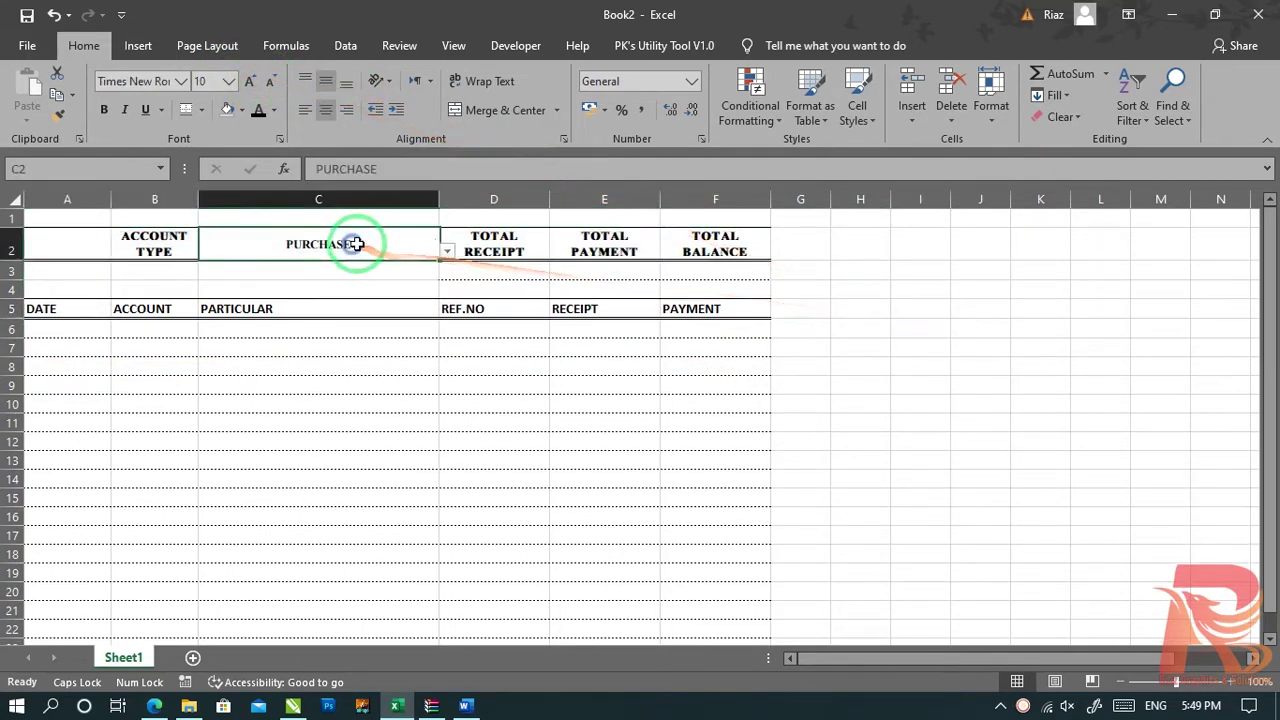
{"action": "left_click", "coordinate": [493, 245]}
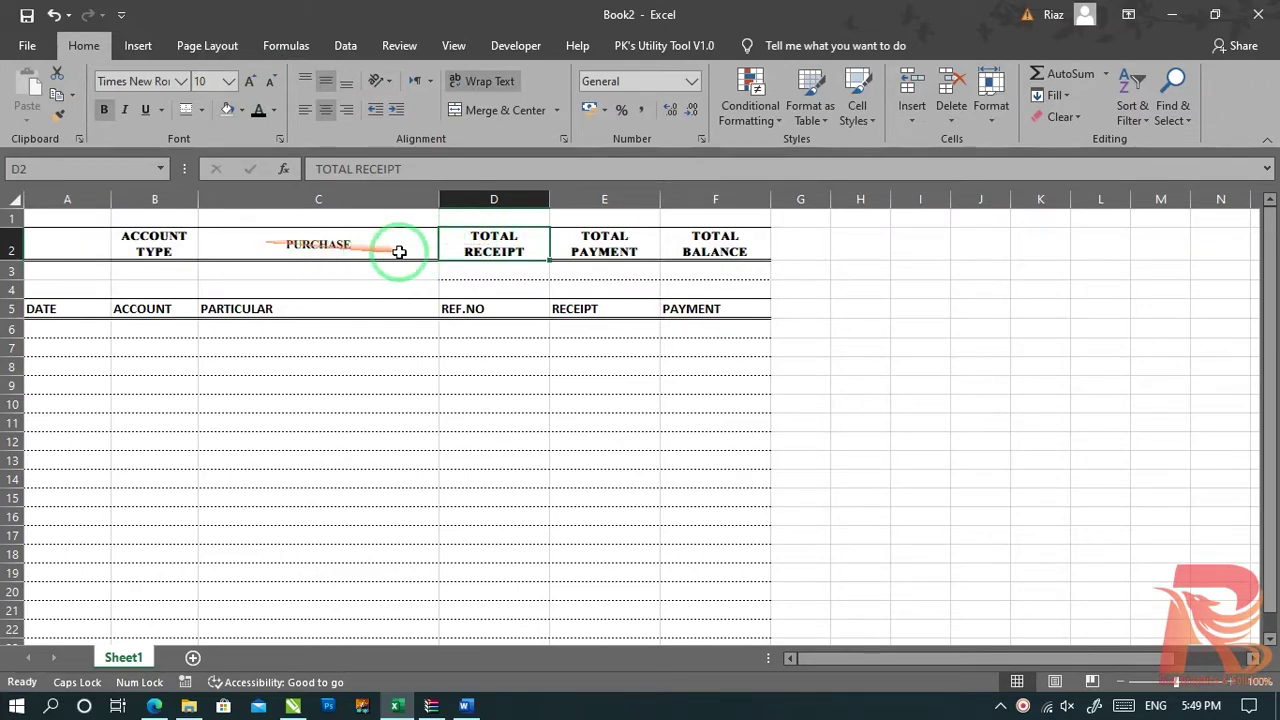
{"action": "left_click", "coordinate": [300, 244]}
{"action": "left_click", "coordinate": [481, 245]}
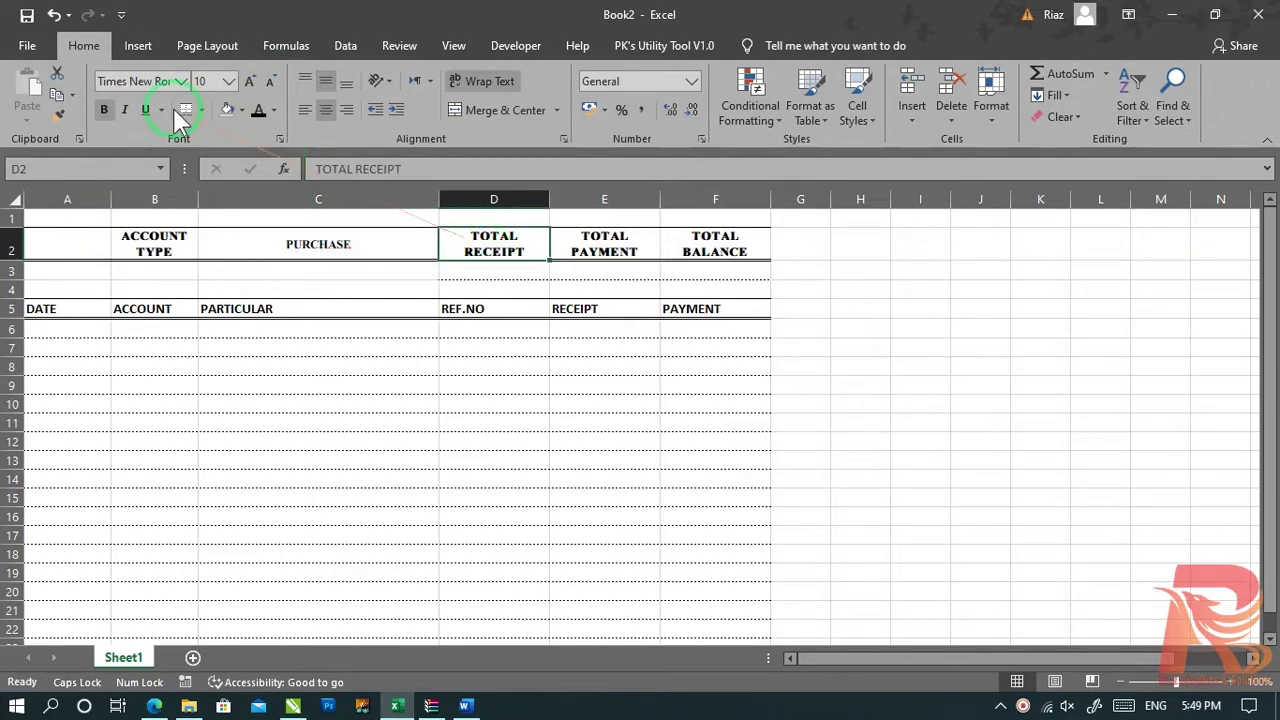
{"action": "left_click", "coordinate": [278, 244]}
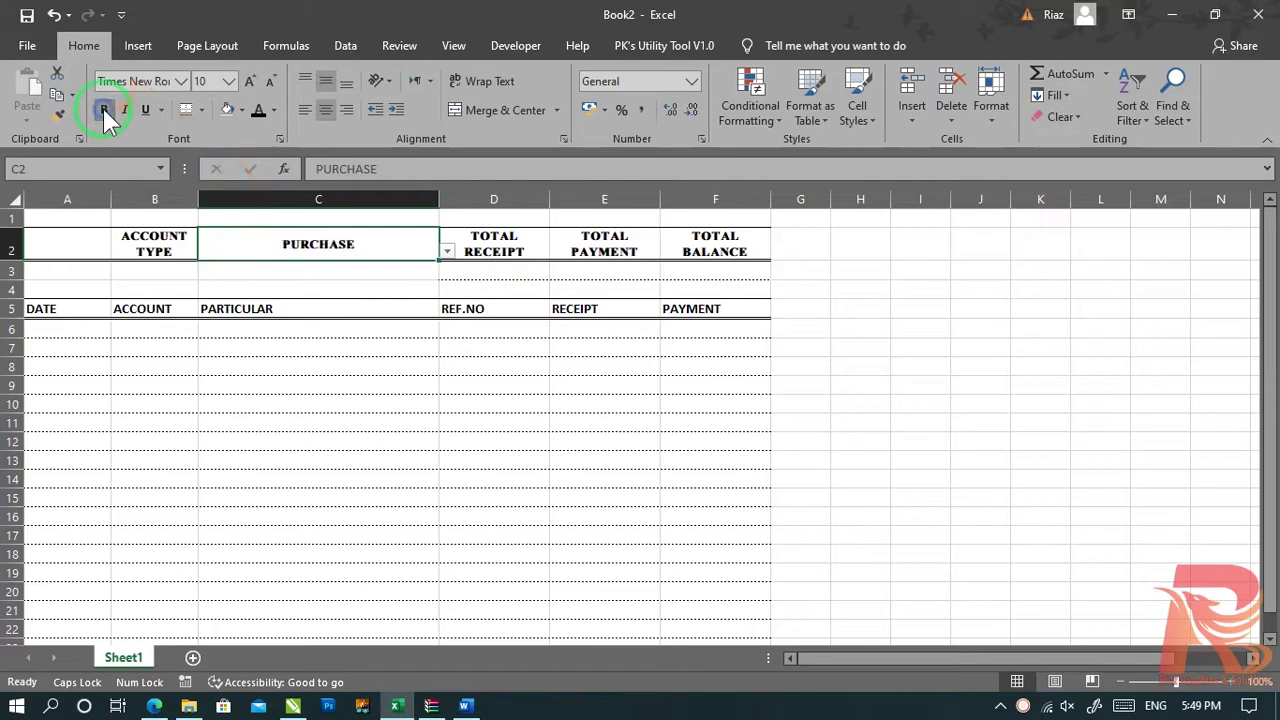
Step: Enlarge the PURCHASE title in C2 to font size 16
{"action": "left_click", "coordinate": [246, 77]}
{"action": "left_click", "coordinate": [246, 77]}
{"action": "left_click", "coordinate": [246, 77]}
{"action": "left_click", "coordinate": [246, 77]}
{"action": "left_click", "coordinate": [247, 77]}
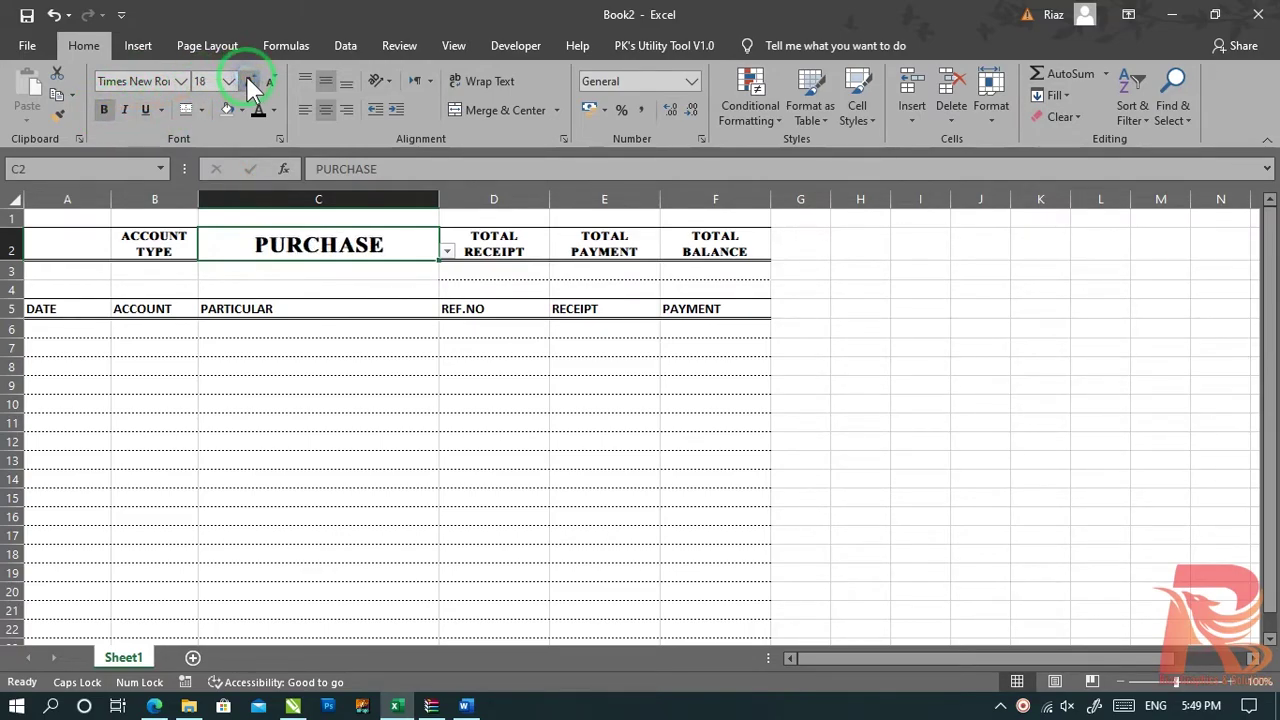
{"action": "left_click", "coordinate": [264, 83]}
{"action": "left_click", "coordinate": [862, 365]}
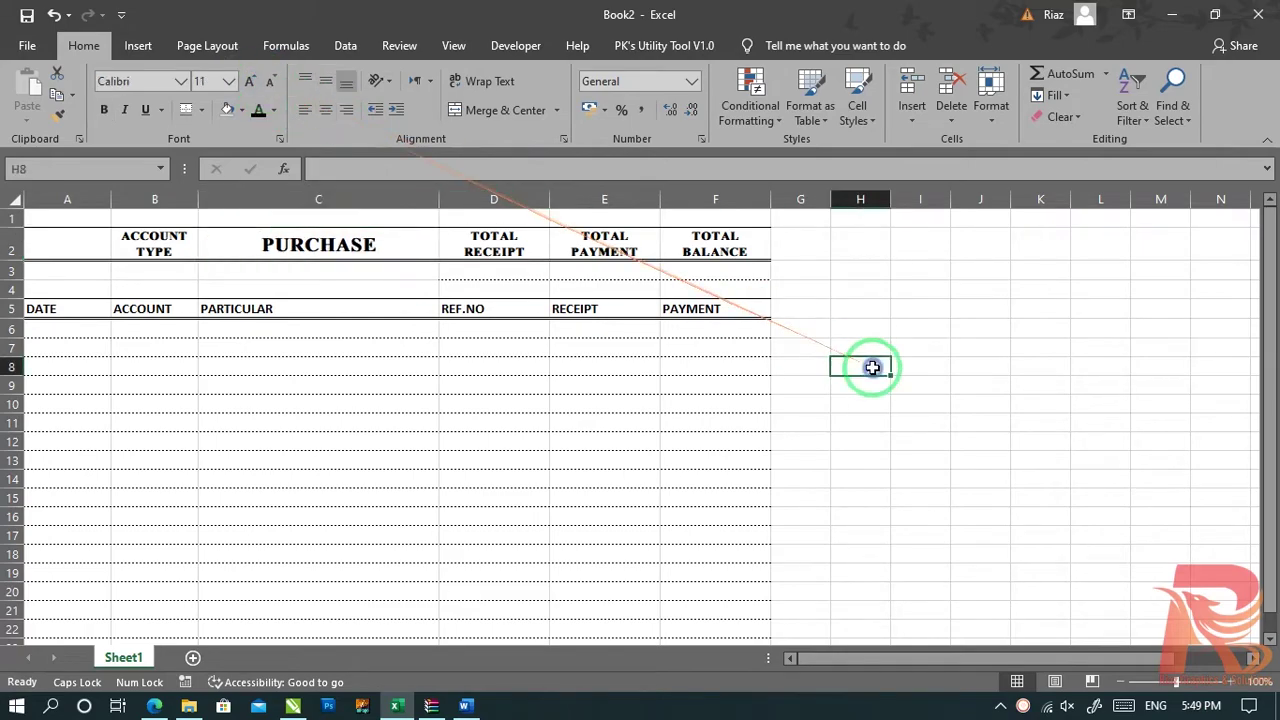
Step: Dismiss the save screen and select the date cells A6:A22
{"action": "key", "text": "ctrl+s"}
{"action": "key", "text": "Escape"}
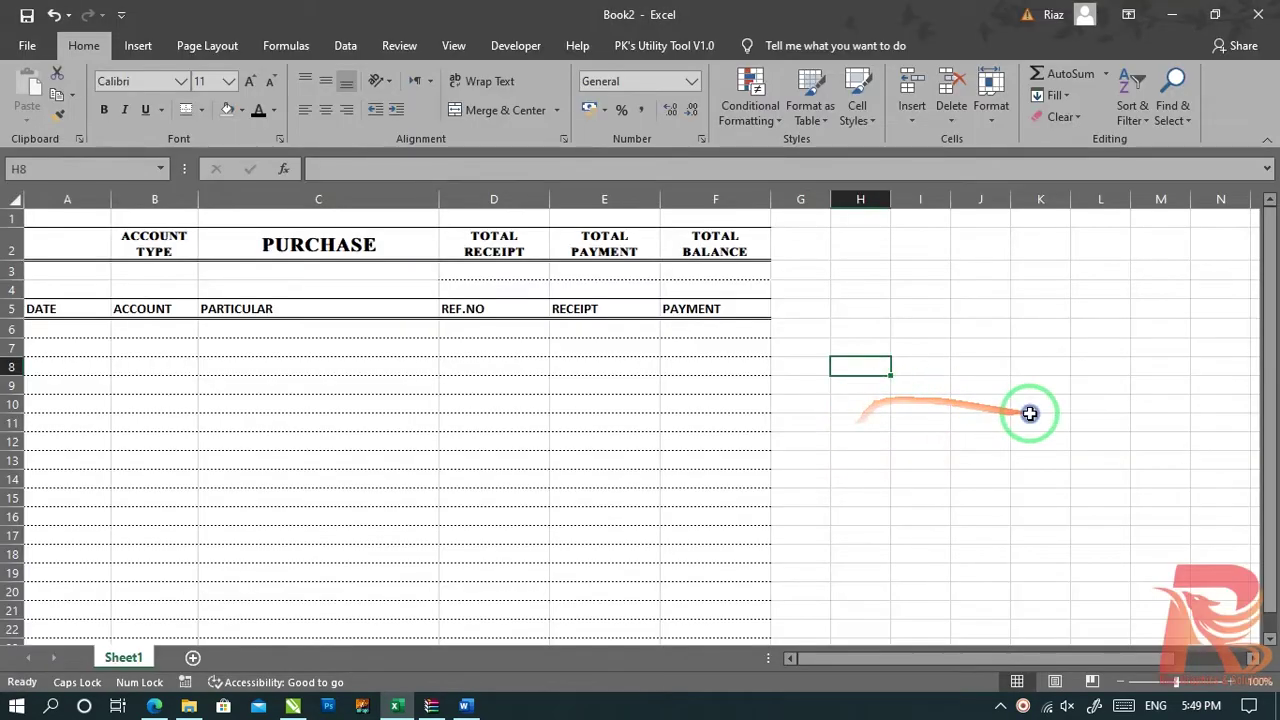
{"action": "left_click", "coordinate": [1035, 421]}
{"action": "left_click_drag", "start_coordinate": [74, 329], "coordinate": [78, 636]}
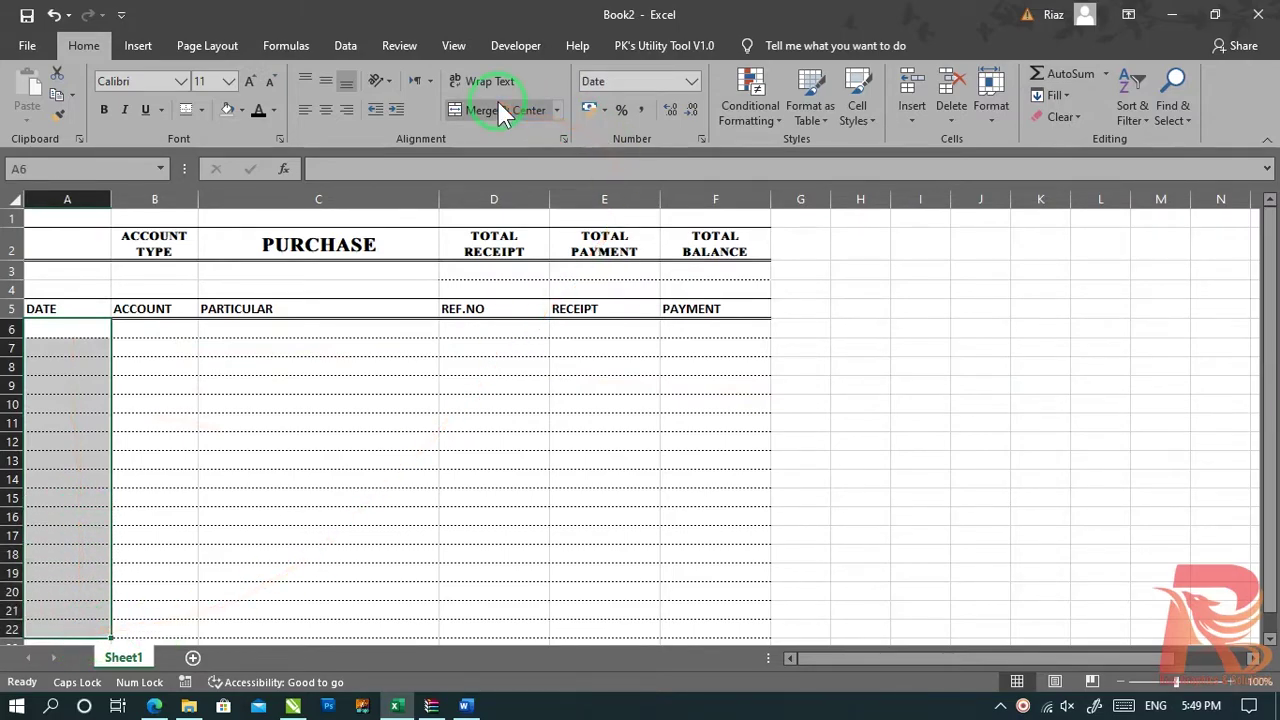
Step: Name the date range A6:A22 DATE1
{"action": "left_click", "coordinate": [305, 47]}
{"action": "left_click", "coordinate": [600, 74]}
{"action": "left_click", "coordinate": [826, 186]}
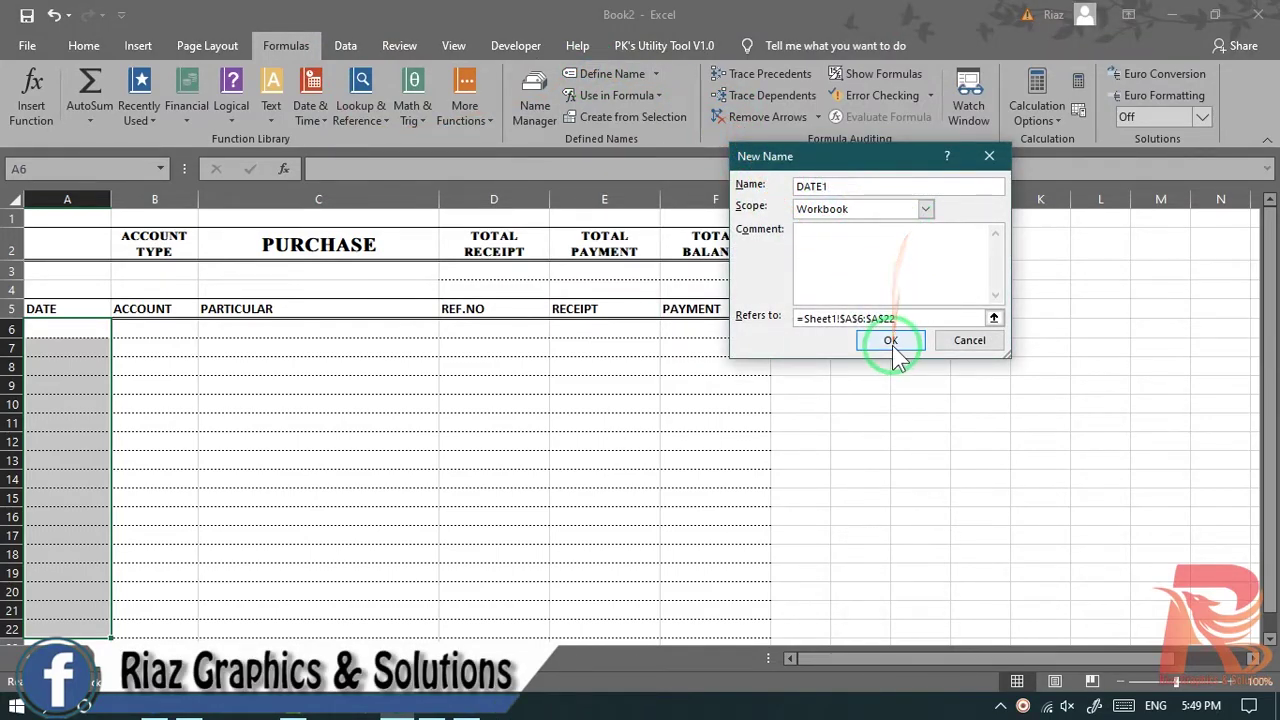
{"action": "left_click", "coordinate": [890, 340]}
Step: Name the account range B6:B22 ACCOUNT and reselect the date cells
{"action": "left_click_drag", "start_coordinate": [160, 329], "coordinate": [163, 626]}
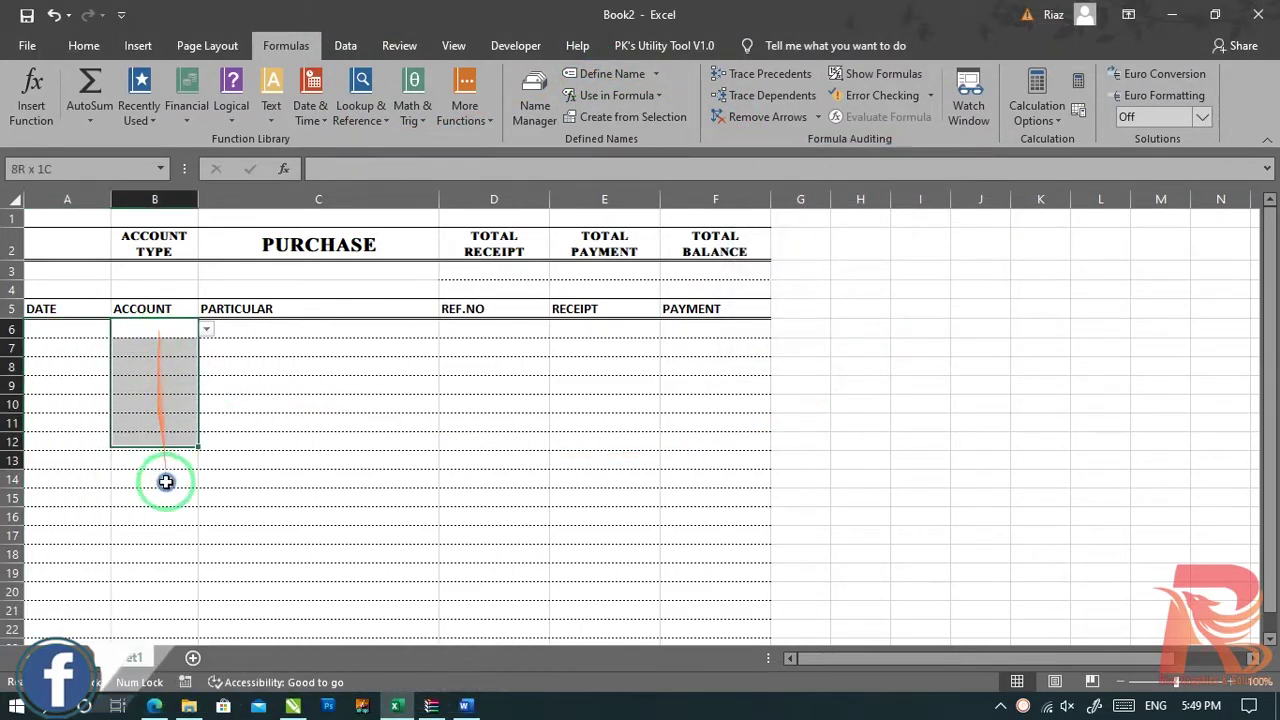
{"action": "left_click", "coordinate": [610, 76]}
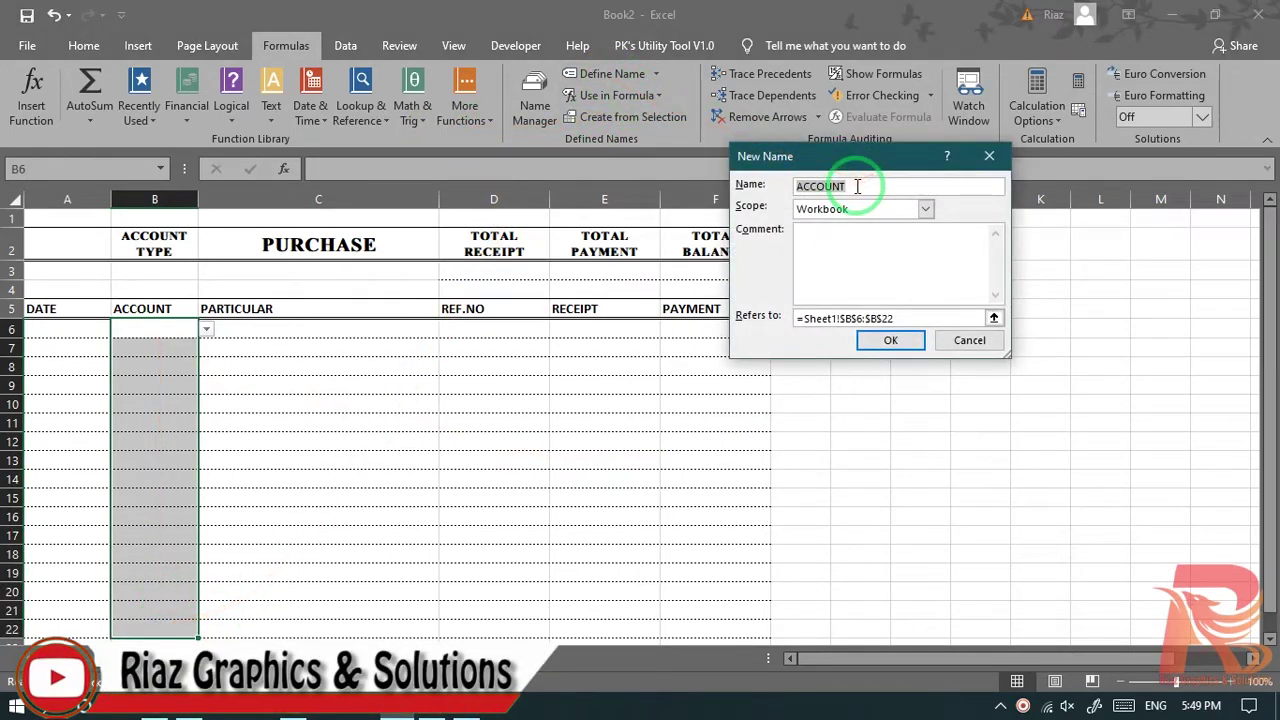
{"action": "left_click", "coordinate": [888, 341]}
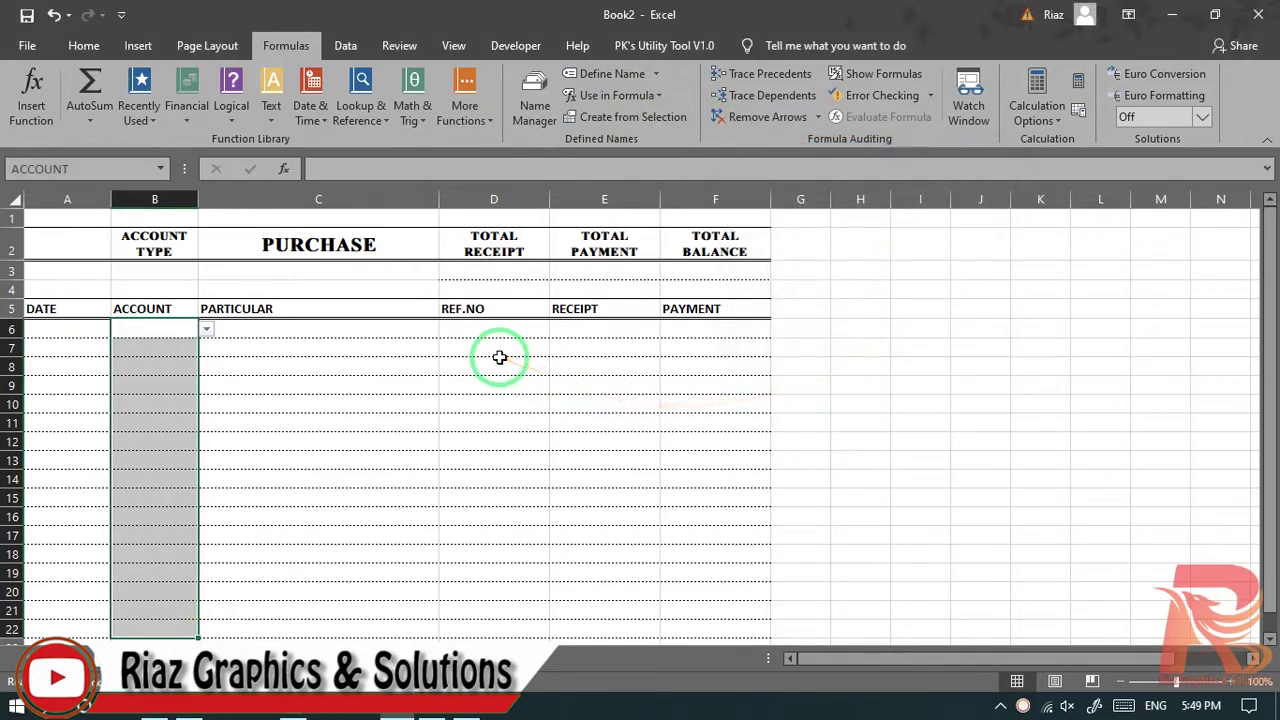
{"action": "left_click_drag", "start_coordinate": [604, 329], "coordinate": [593, 638]}
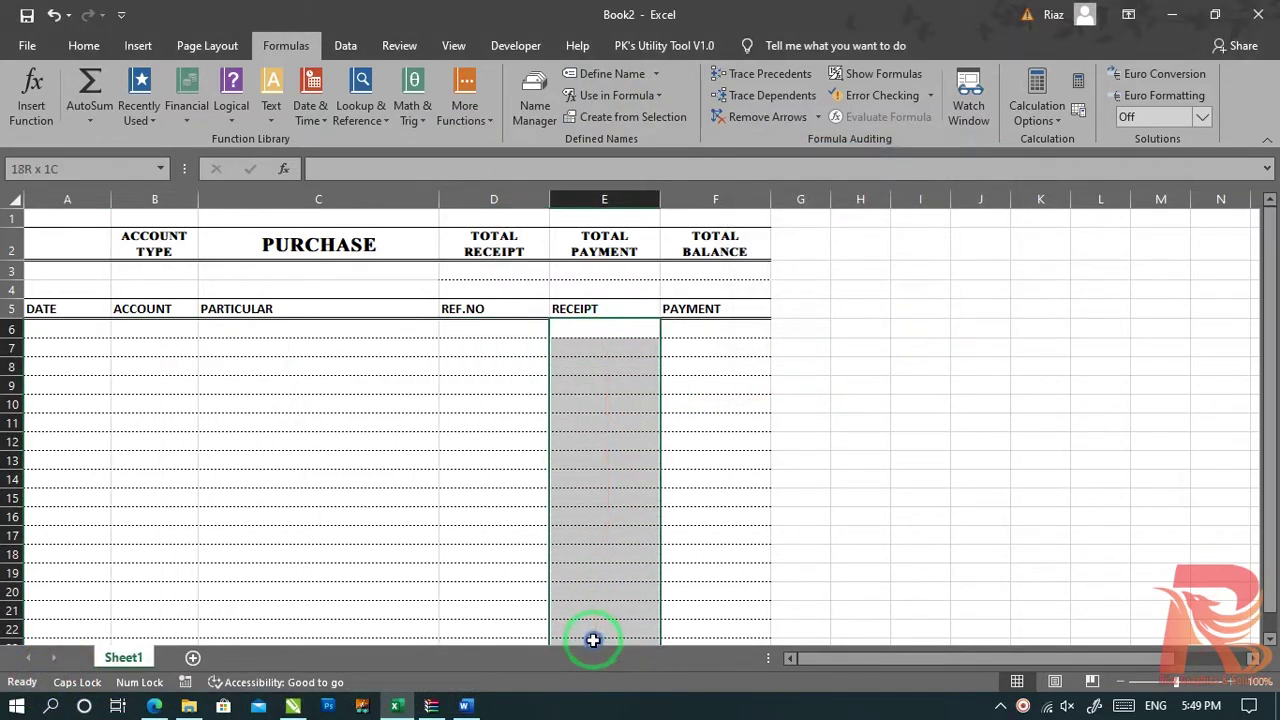
{"action": "scroll", "coordinate": [622, 613], "scroll_direction": "down", "scroll_amount": 1}
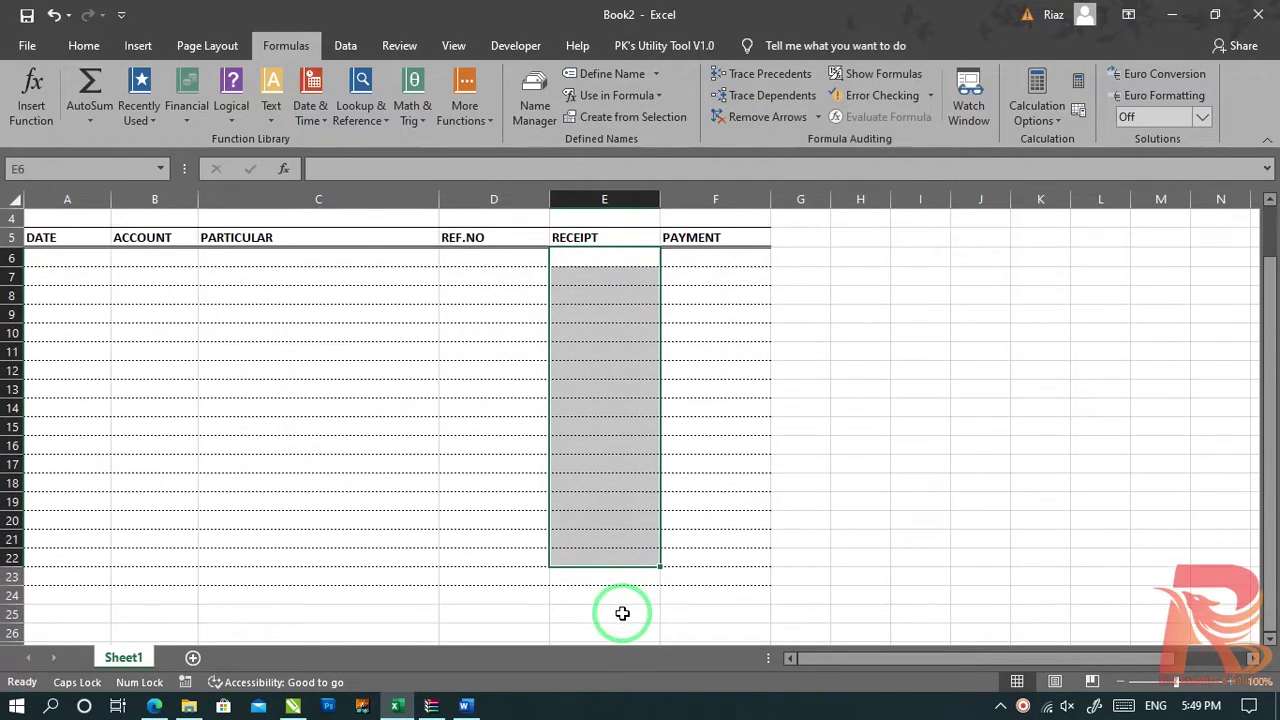
{"action": "left_click_drag", "start_coordinate": [50, 260], "coordinate": [81, 574]}
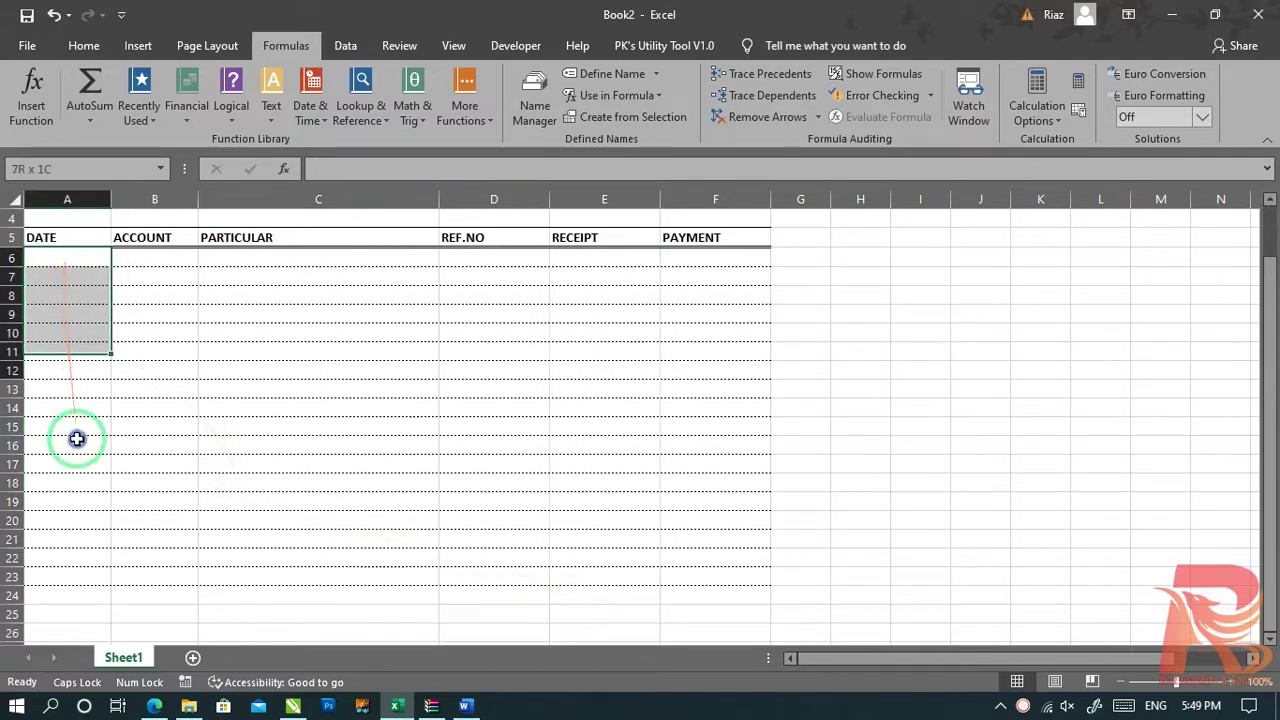
{"action": "left_click", "coordinate": [532, 104]}
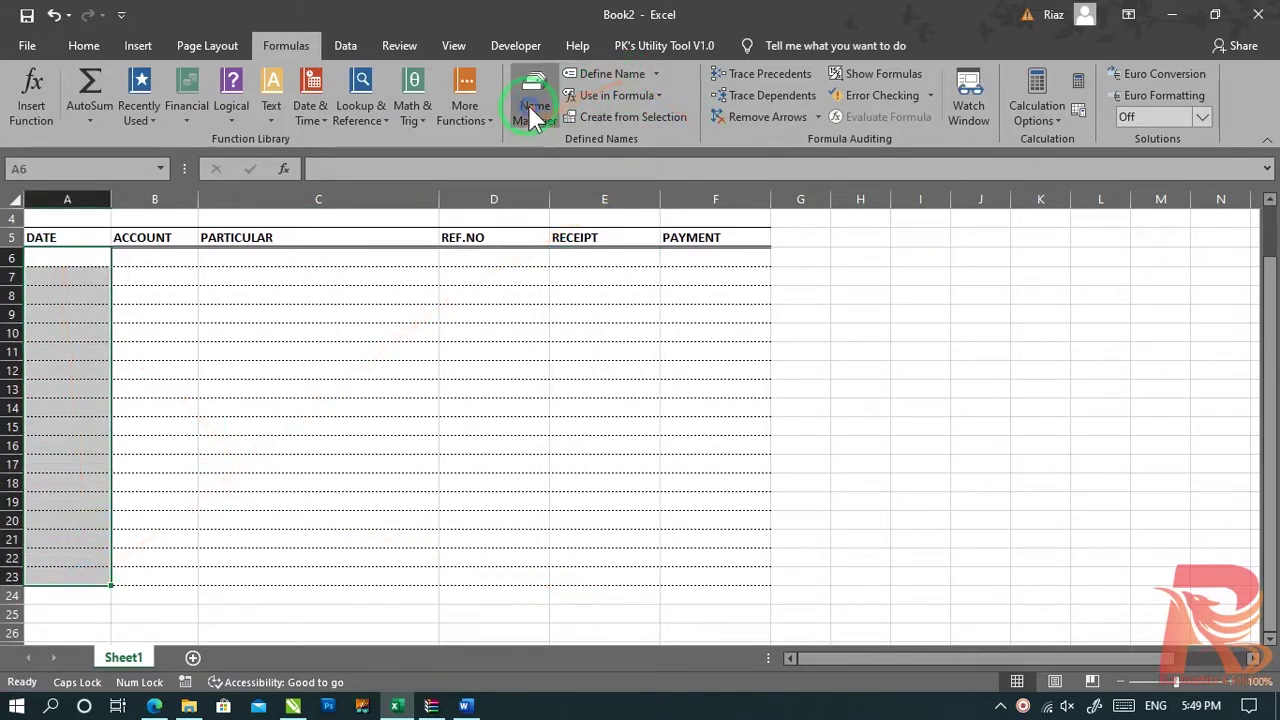
Step: Change DATE1 to refer to =Sheet1!$A$6:$A$200
{"action": "left_click", "coordinate": [660, 172]}
{"action": "left_click", "coordinate": [730, 93]}
{"action": "left_click", "coordinate": [913, 316]}
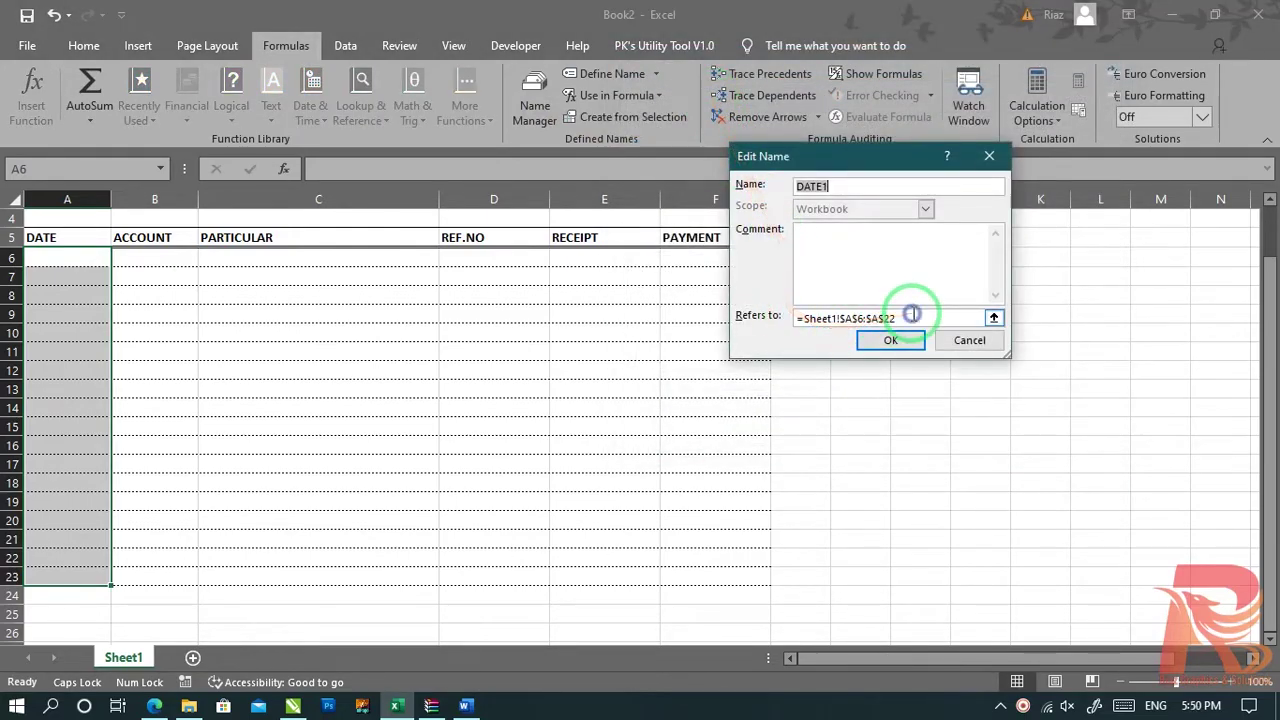
{"action": "key", "text": "BackSpace"}
{"action": "type", "text": "00"}
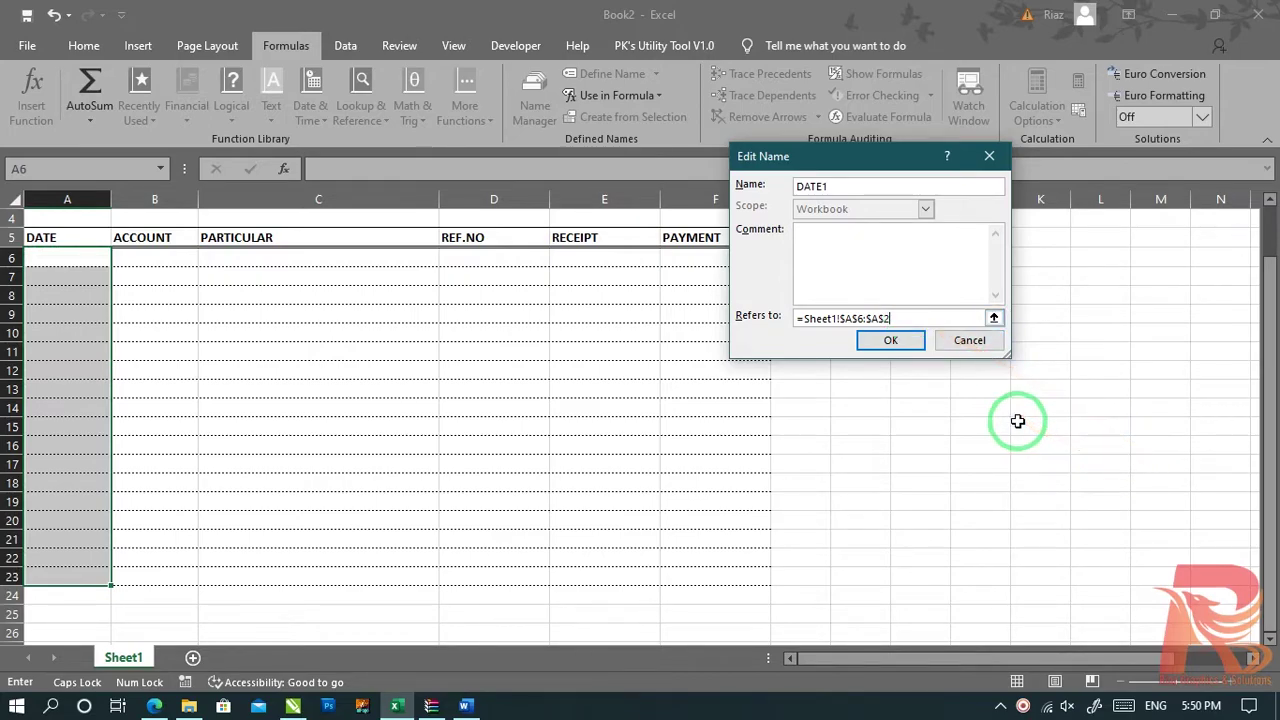
{"action": "left_click", "coordinate": [890, 343]}
Step: Review the ACCOUNT_TYPE, DATE1 and ACCOUNT definitions unchanged, then close Name Manager
{"action": "left_click", "coordinate": [670, 156]}
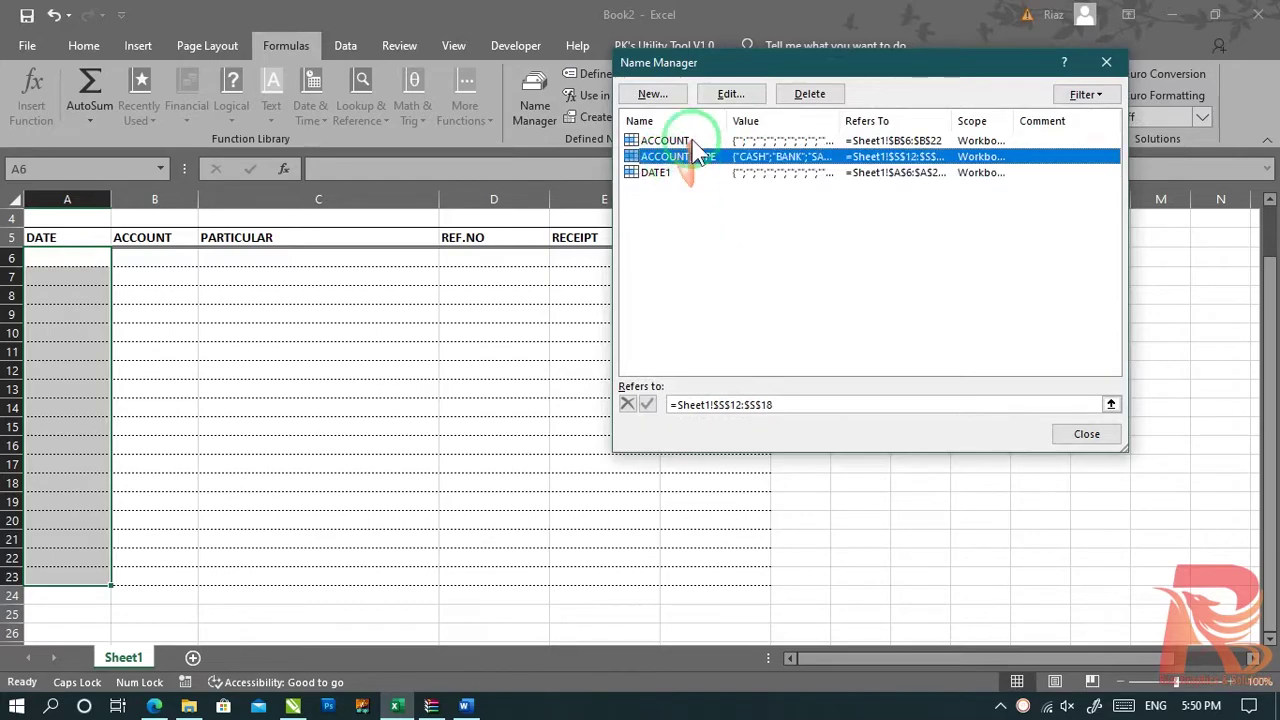
{"action": "left_click", "coordinate": [905, 318]}
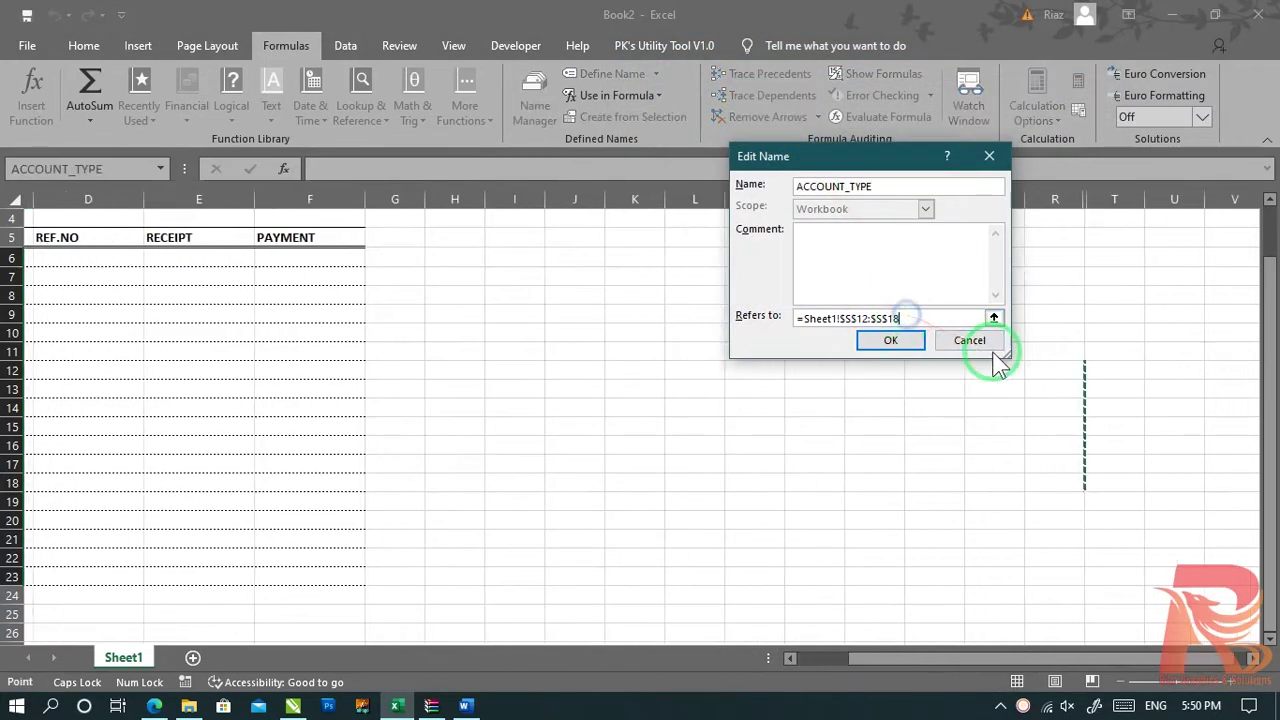
{"action": "left_click", "coordinate": [992, 349]}
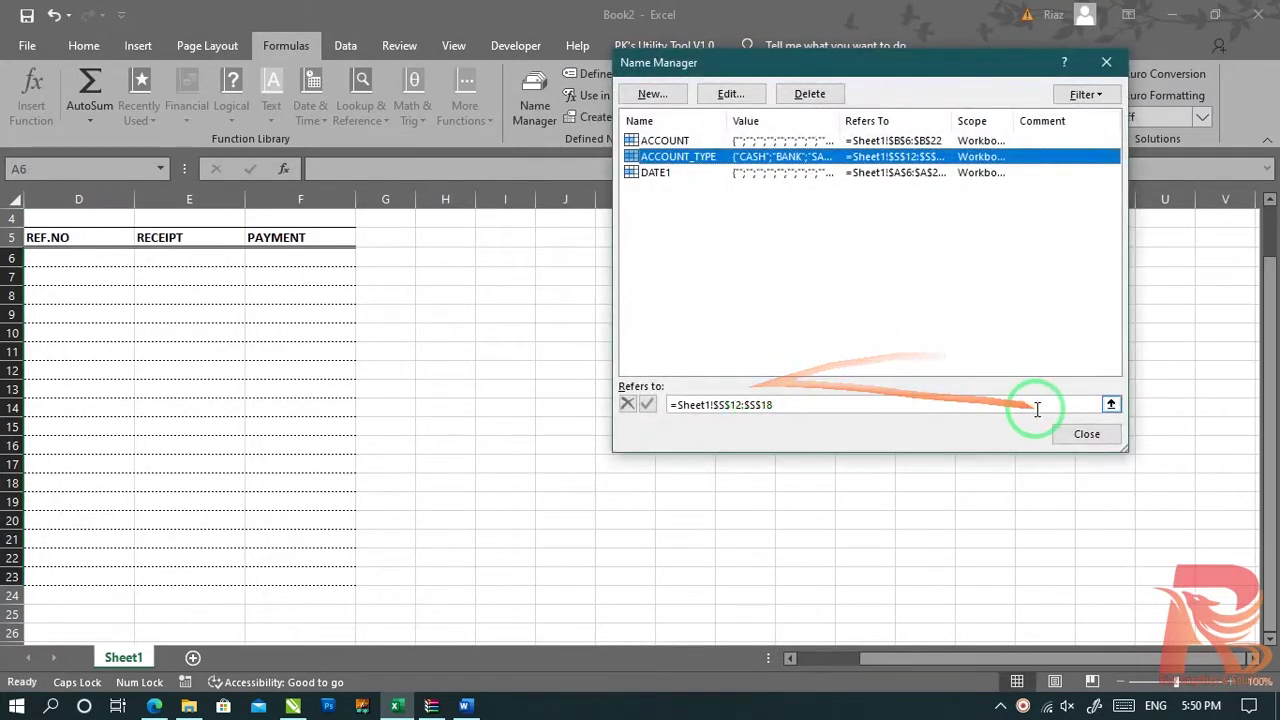
{"action": "left_click", "coordinate": [655, 172]}
{"action": "left_click", "coordinate": [756, 96]}
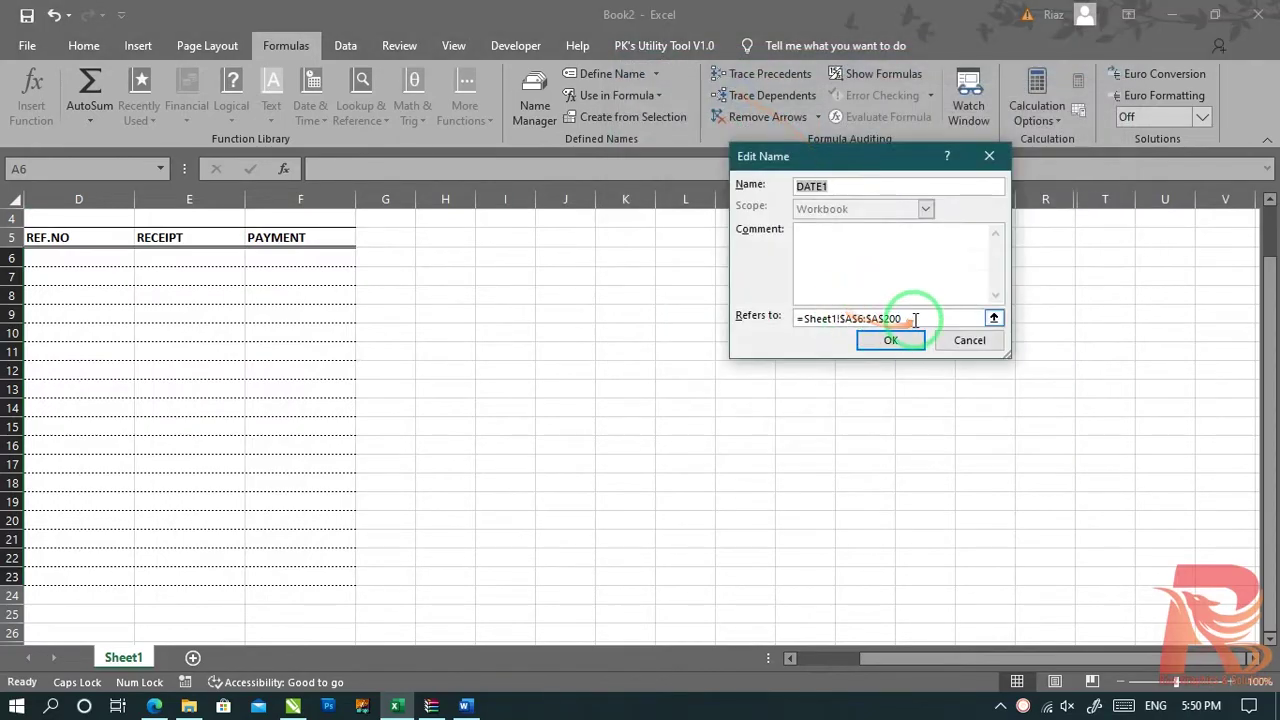
{"action": "left_click", "coordinate": [900, 340]}
{"action": "left_click", "coordinate": [657, 140]}
{"action": "left_click", "coordinate": [733, 94]}
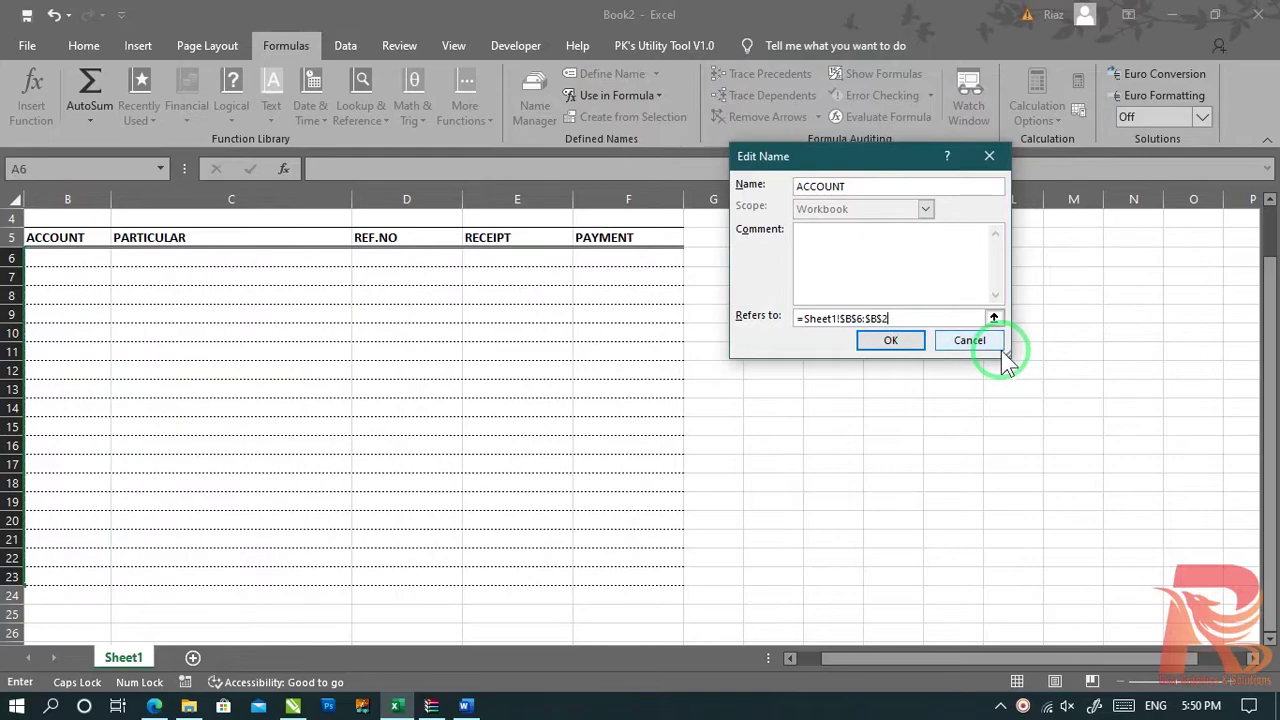
{"action": "left_click", "coordinate": [894, 340]}
{"action": "left_click", "coordinate": [1062, 435]}
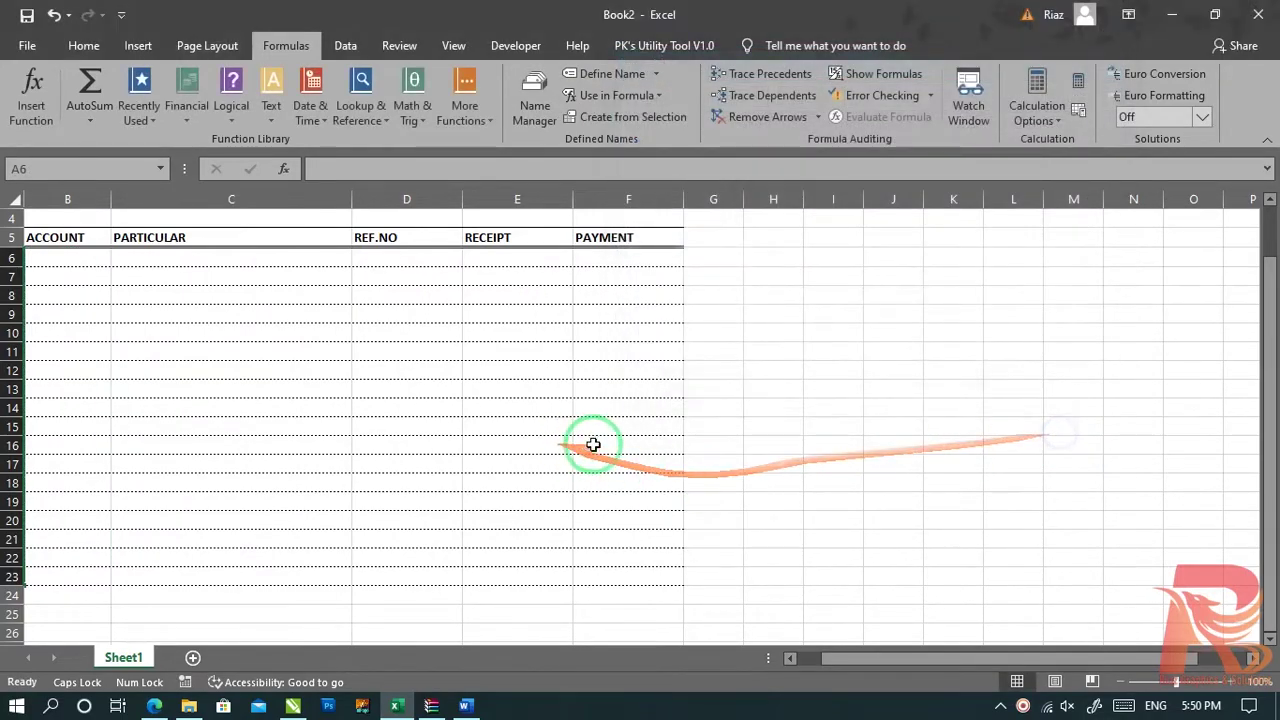
Step: Define the name RECEIPT for the range E6:E200
{"action": "left_click_drag", "start_coordinate": [495, 258], "coordinate": [510, 575]}
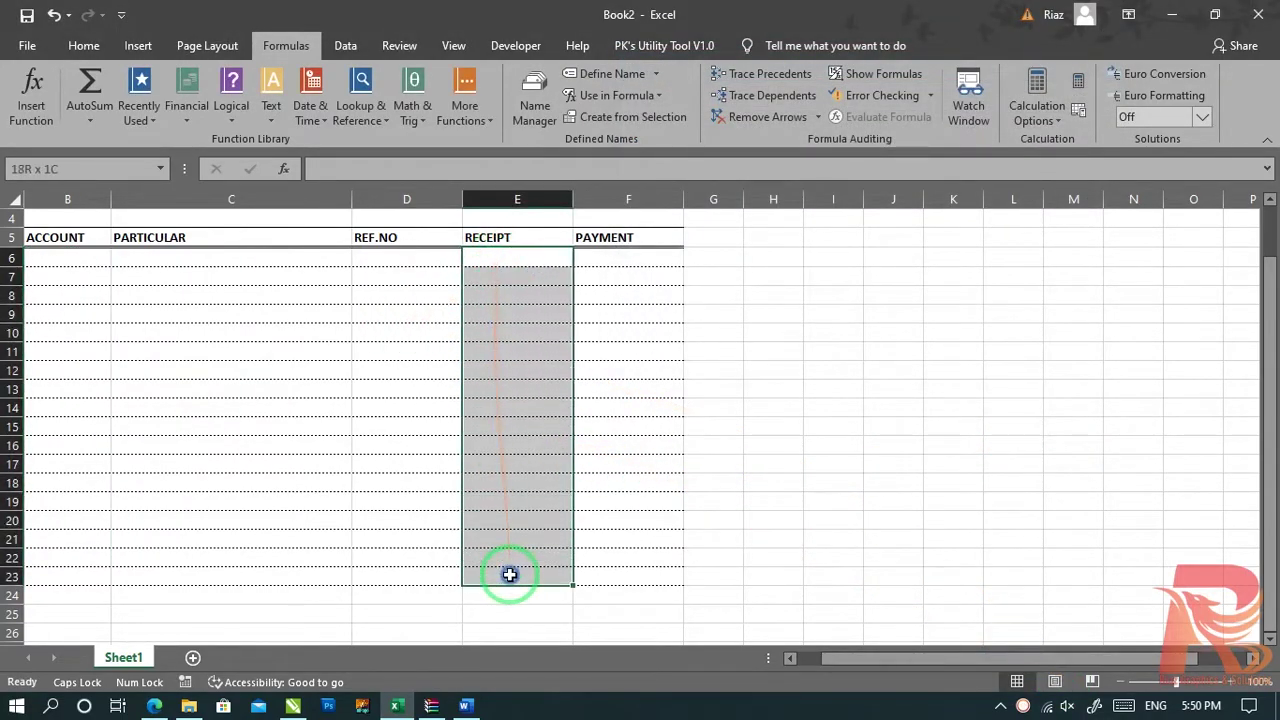
{"action": "left_click", "coordinate": [594, 72]}
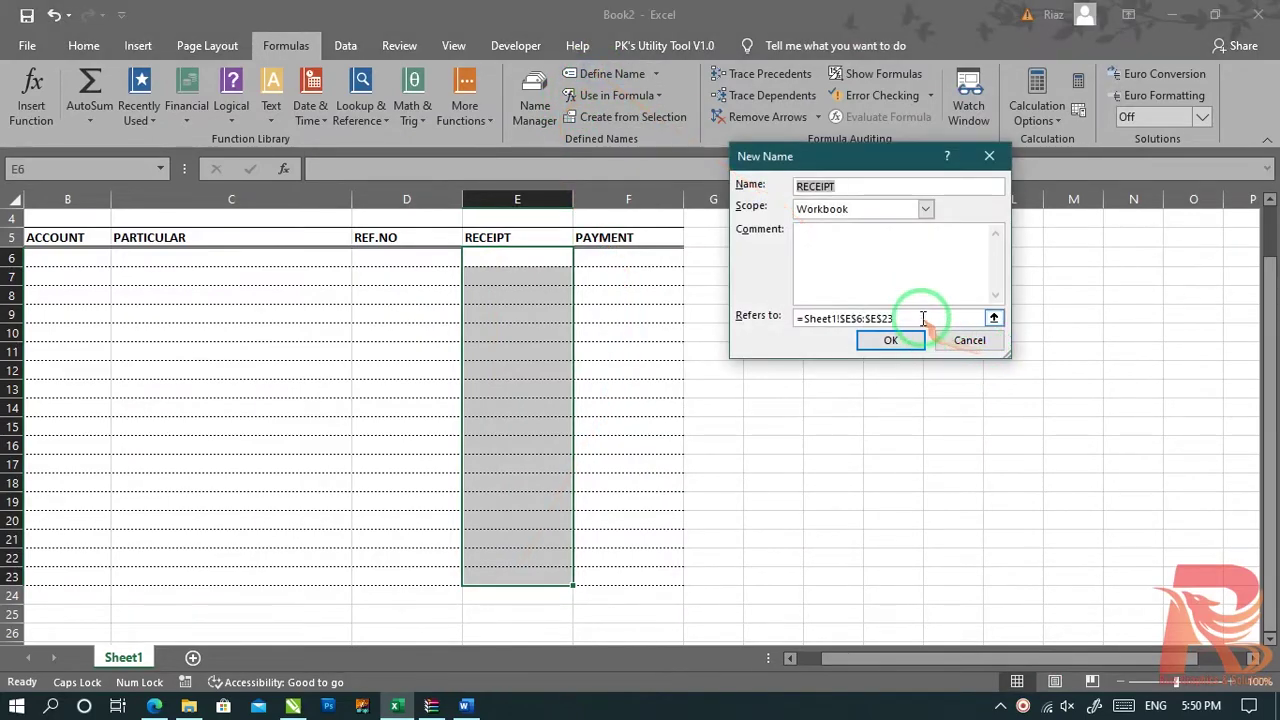
{"action": "key", "text": "BackSpace"}
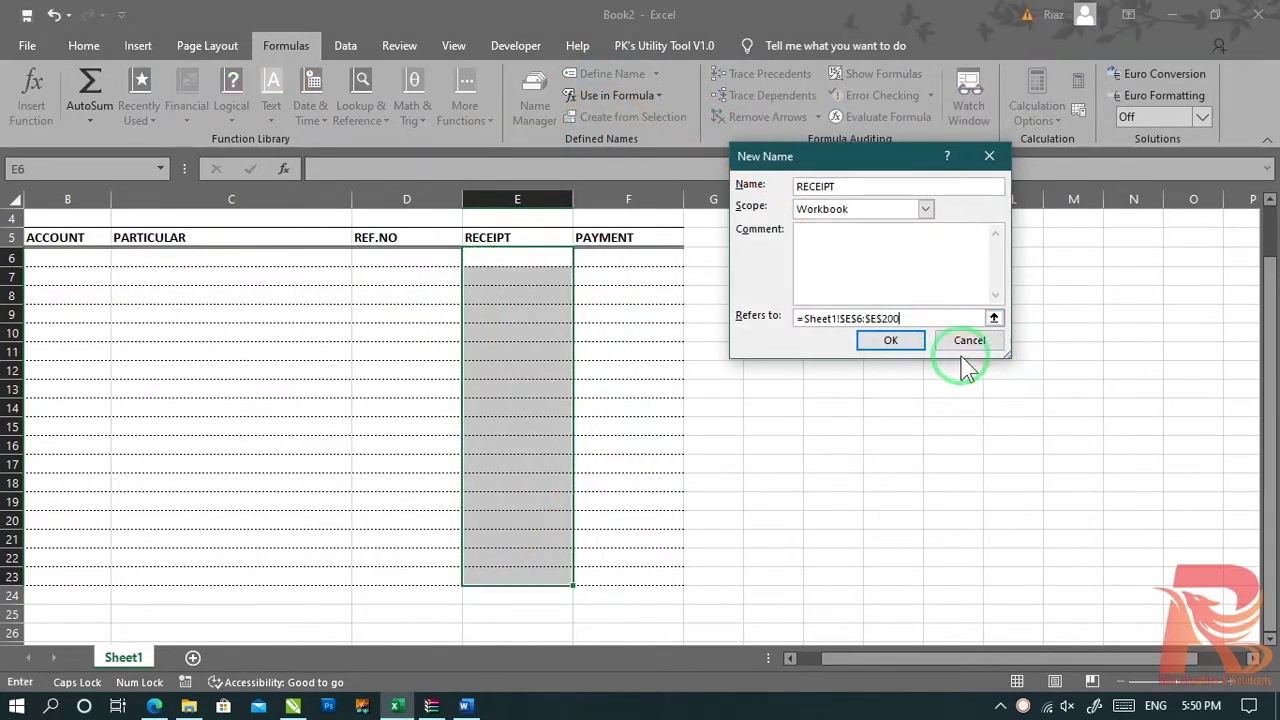
{"action": "left_click", "coordinate": [891, 341]}
Step: Define the name PAYMENT for the range F6:F200
{"action": "left_click_drag", "start_coordinate": [623, 257], "coordinate": [630, 578]}
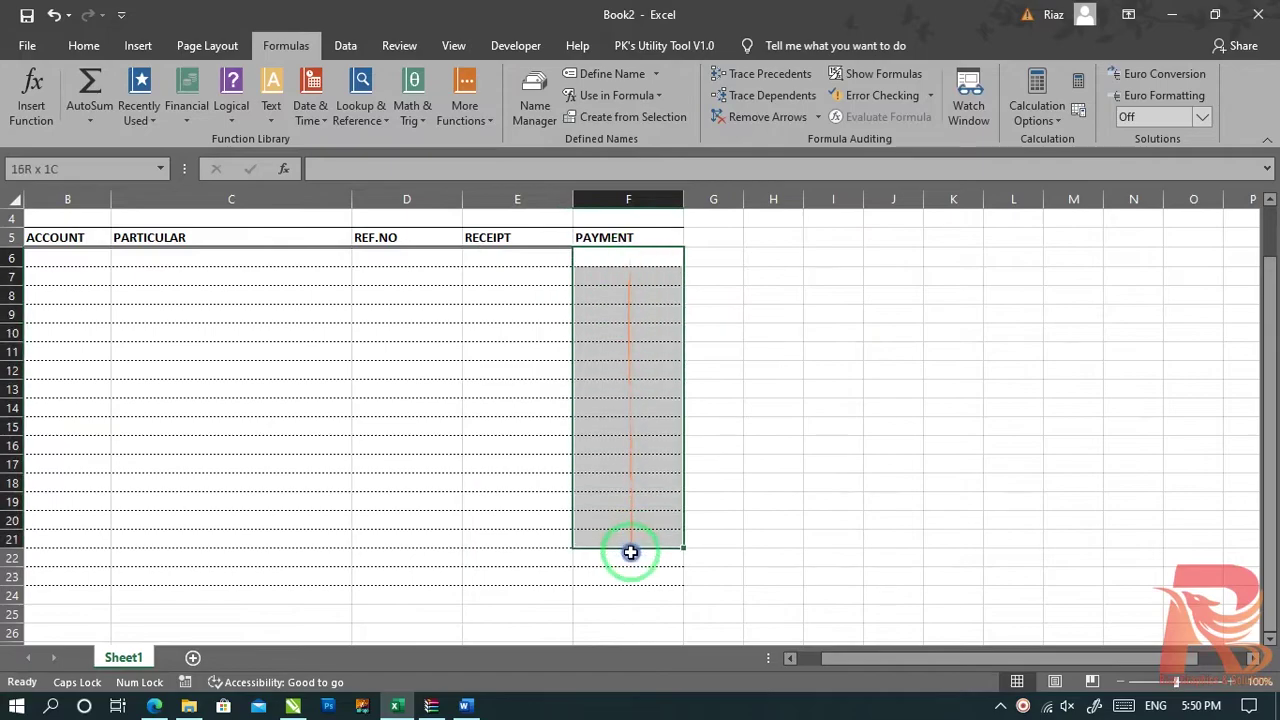
{"action": "left_click", "coordinate": [600, 78]}
{"action": "left_click", "coordinate": [910, 316]}
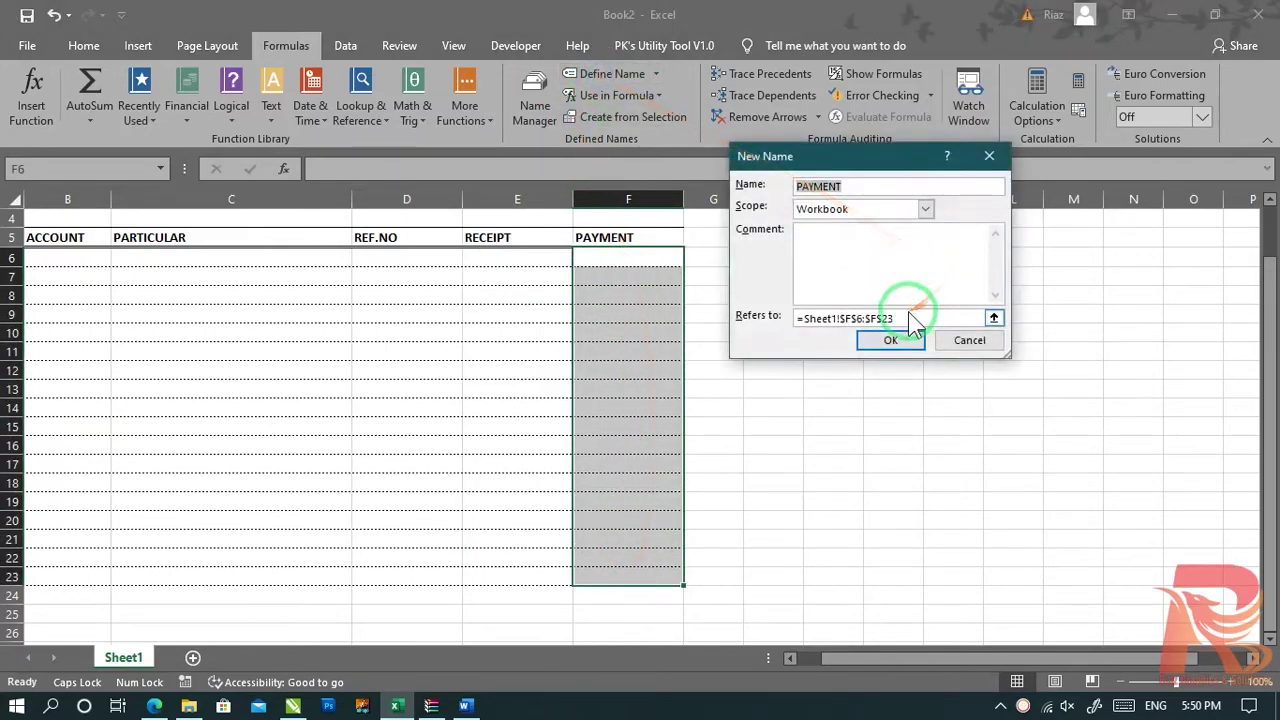
{"action": "left_click", "coordinate": [891, 338]}
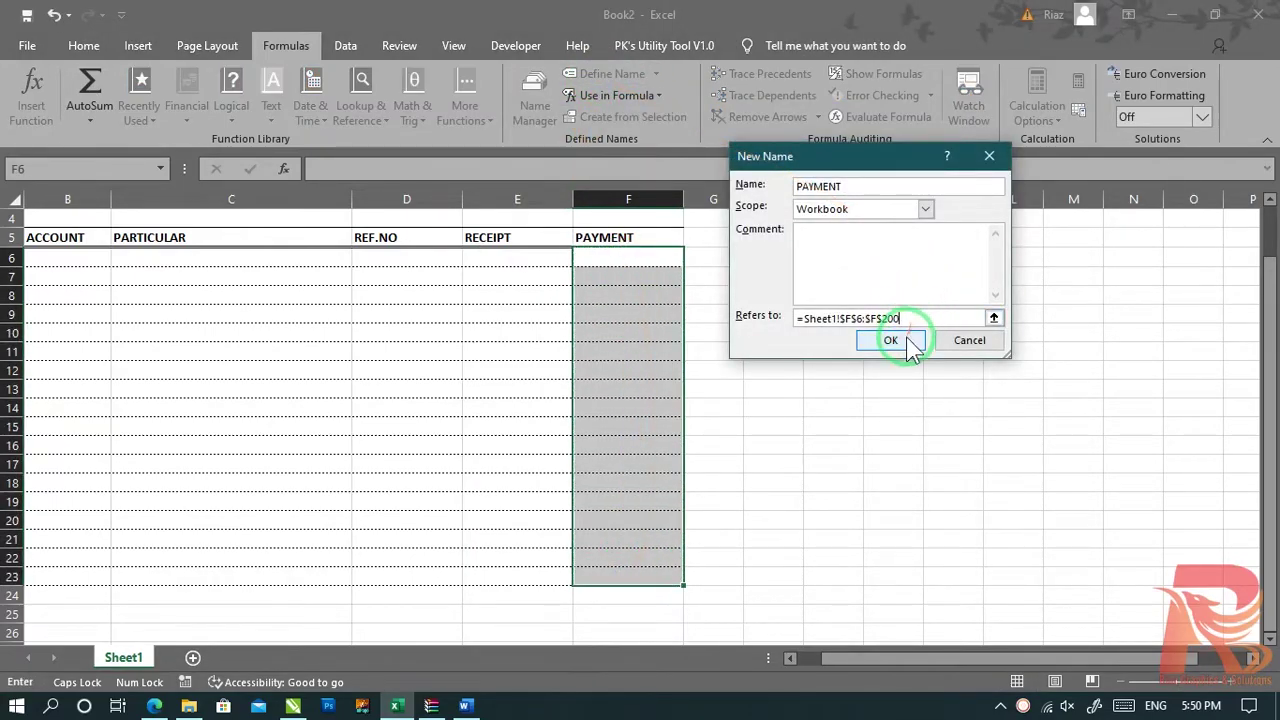
{"action": "left_click", "coordinate": [906, 347]}
{"action": "left_click_drag", "start_coordinate": [955, 658], "coordinate": [915, 660]}
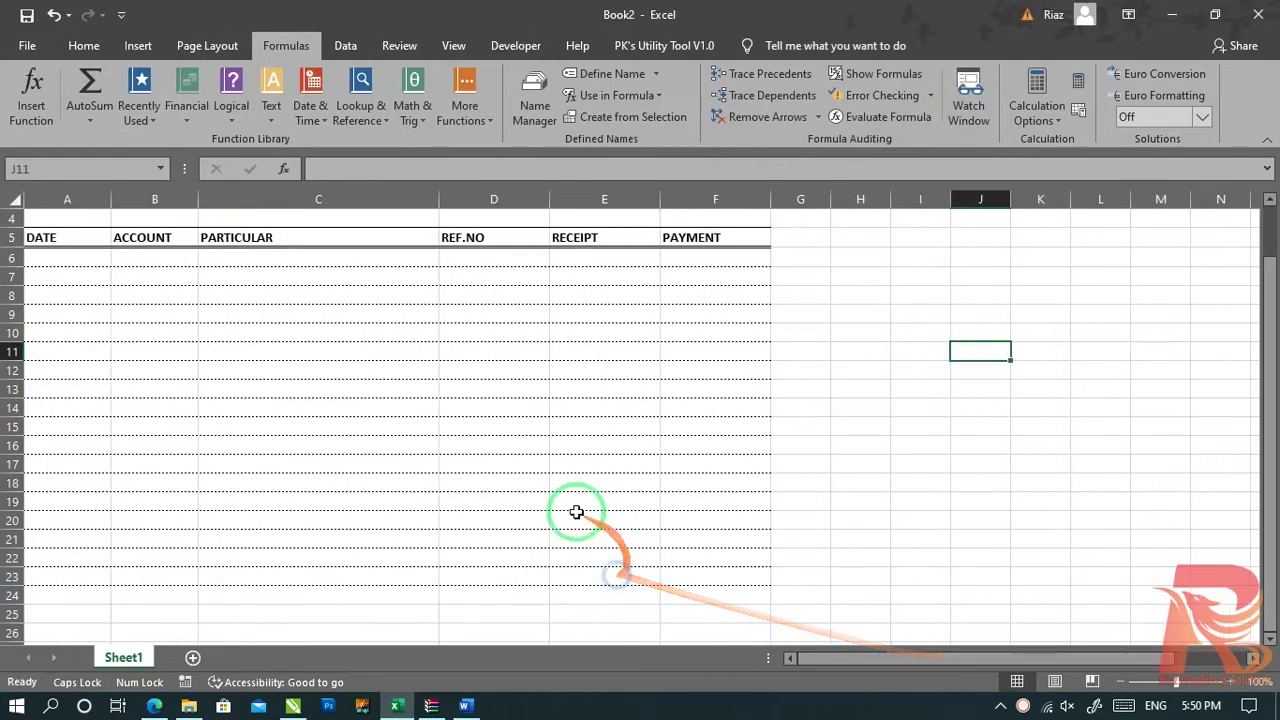
{"action": "scroll", "coordinate": [310, 368], "scroll_direction": "up", "scroll_amount": 1}
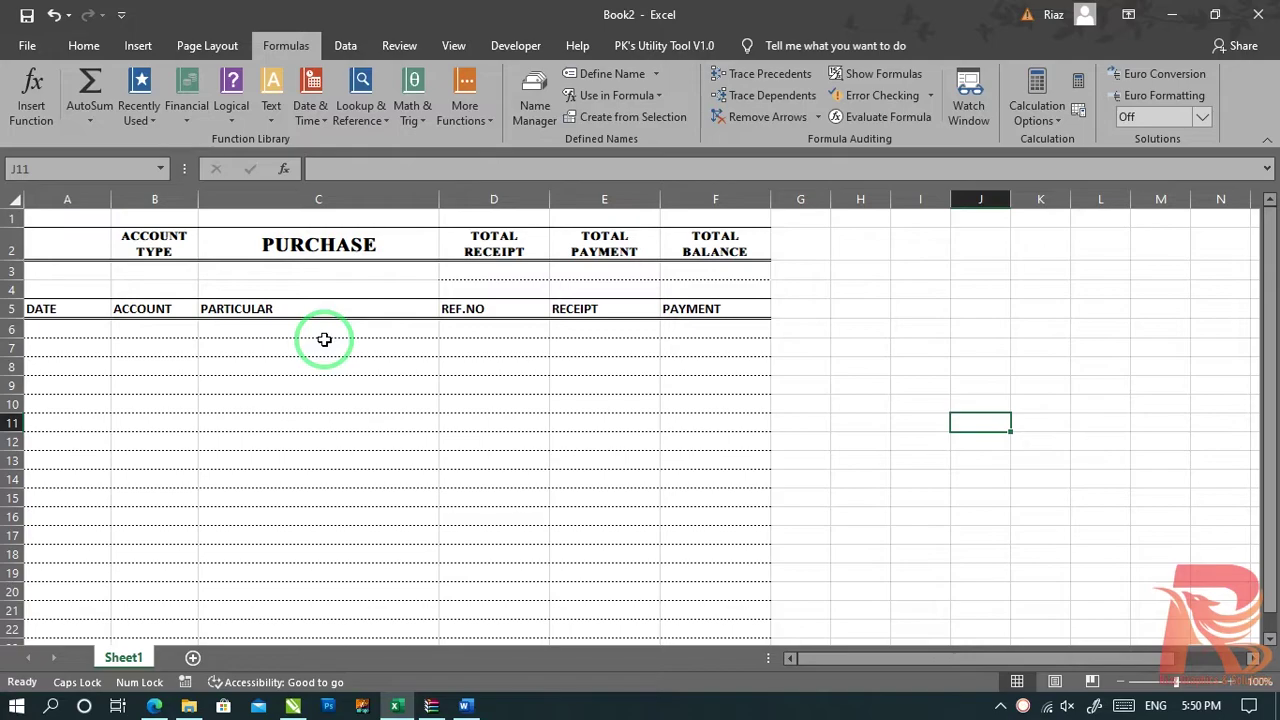
Step: Give the total cells D3:F3 a light grey fill
{"action": "left_click_drag", "start_coordinate": [486, 269], "coordinate": [700, 268]}
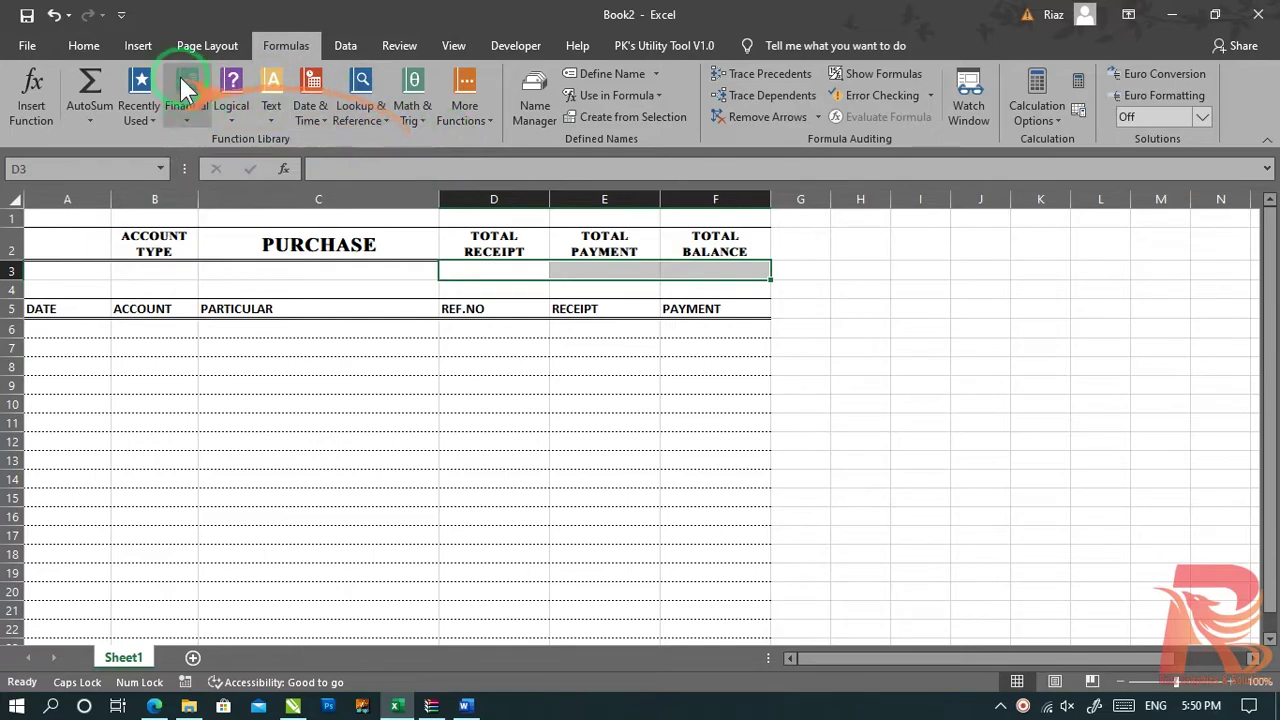
{"action": "left_click", "coordinate": [83, 45]}
{"action": "left_click", "coordinate": [241, 110]}
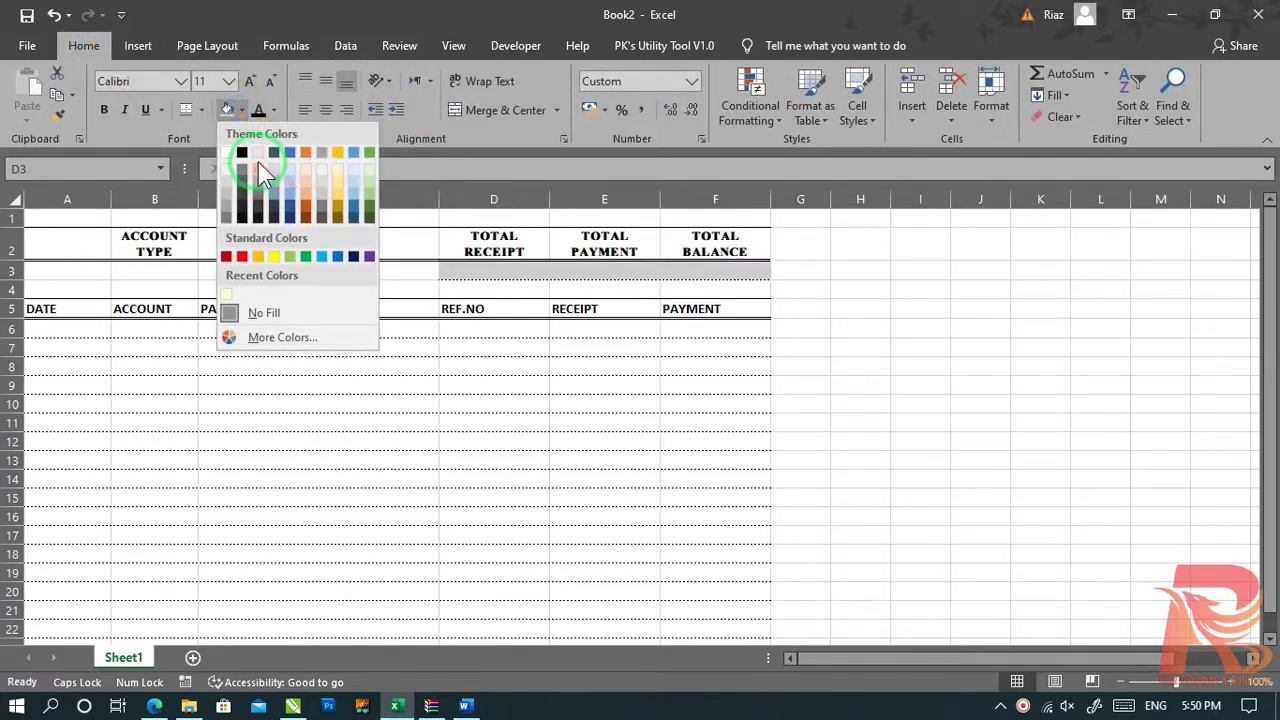
{"action": "left_click", "coordinate": [258, 151]}
{"action": "left_click", "coordinate": [975, 345]}
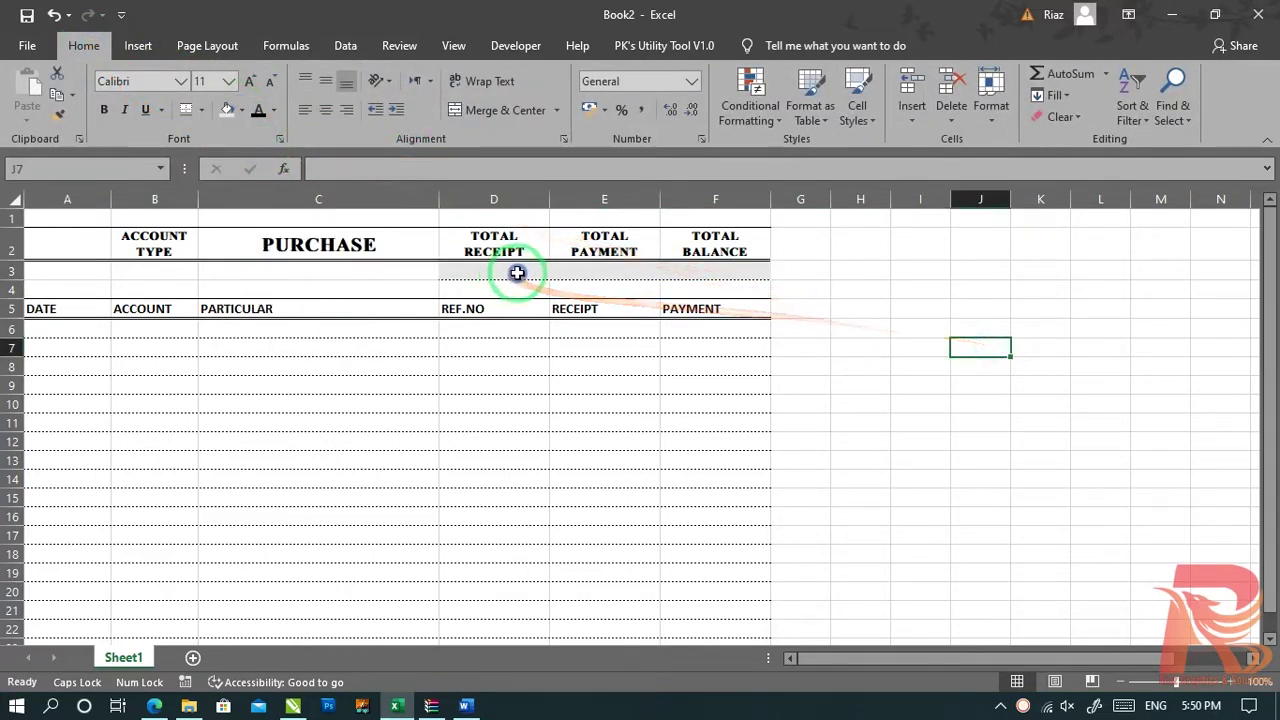
Step: Make D3:F3 12-point, vertically centred and in Accounting number format
{"action": "left_click_drag", "start_coordinate": [508, 271], "coordinate": [719, 271]}
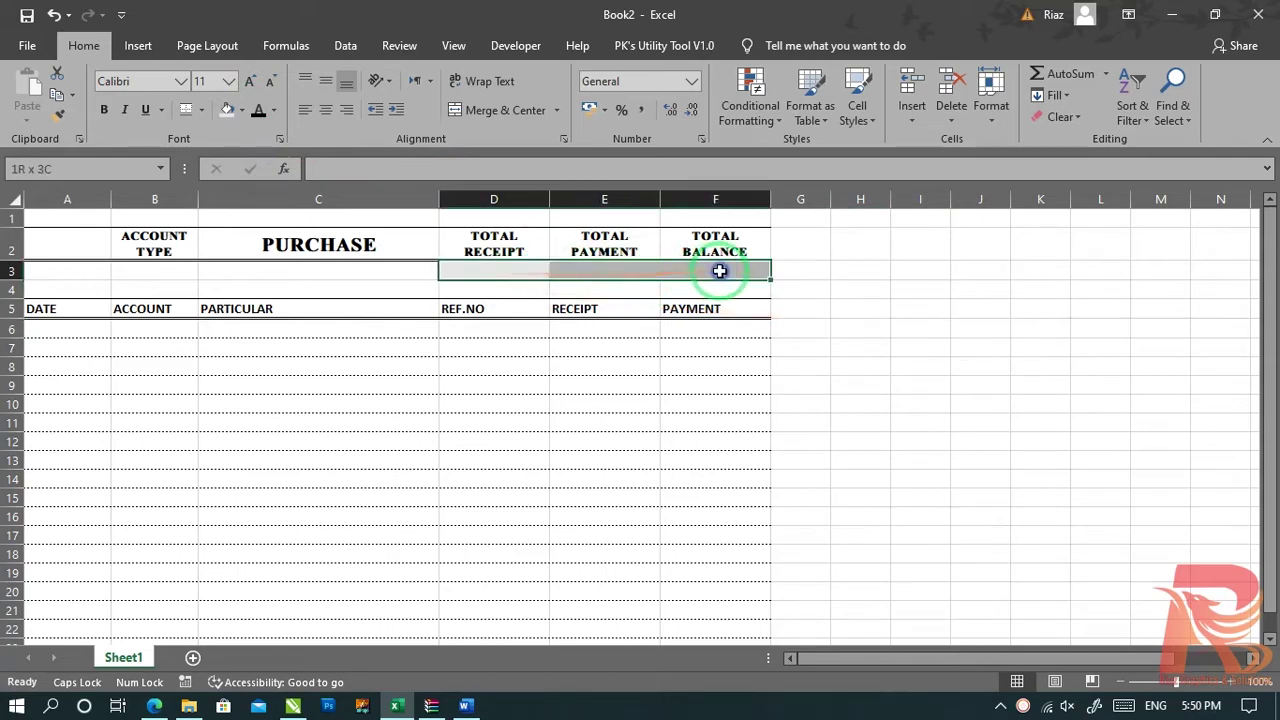
{"action": "left_click", "coordinate": [250, 80]}
{"action": "left_click", "coordinate": [322, 84]}
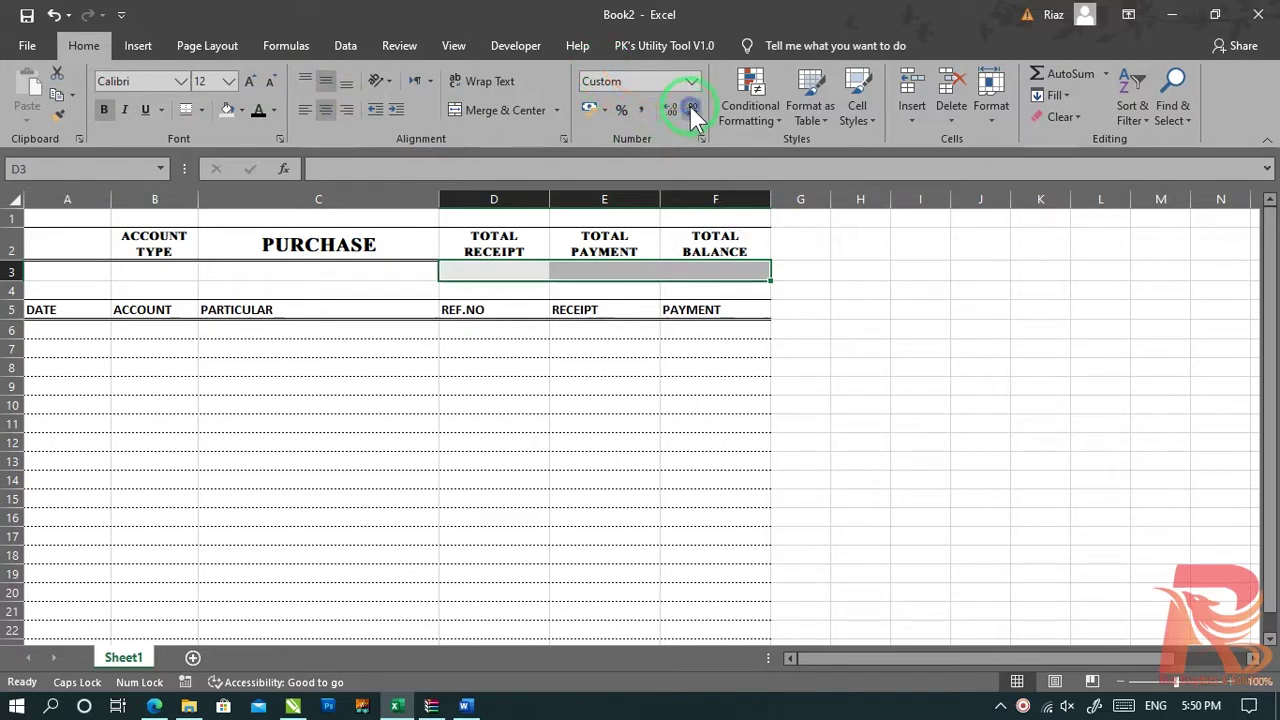
{"action": "left_click", "coordinate": [604, 110]}
{"action": "left_click", "coordinate": [592, 110]}
{"action": "left_click", "coordinate": [1040, 367]}
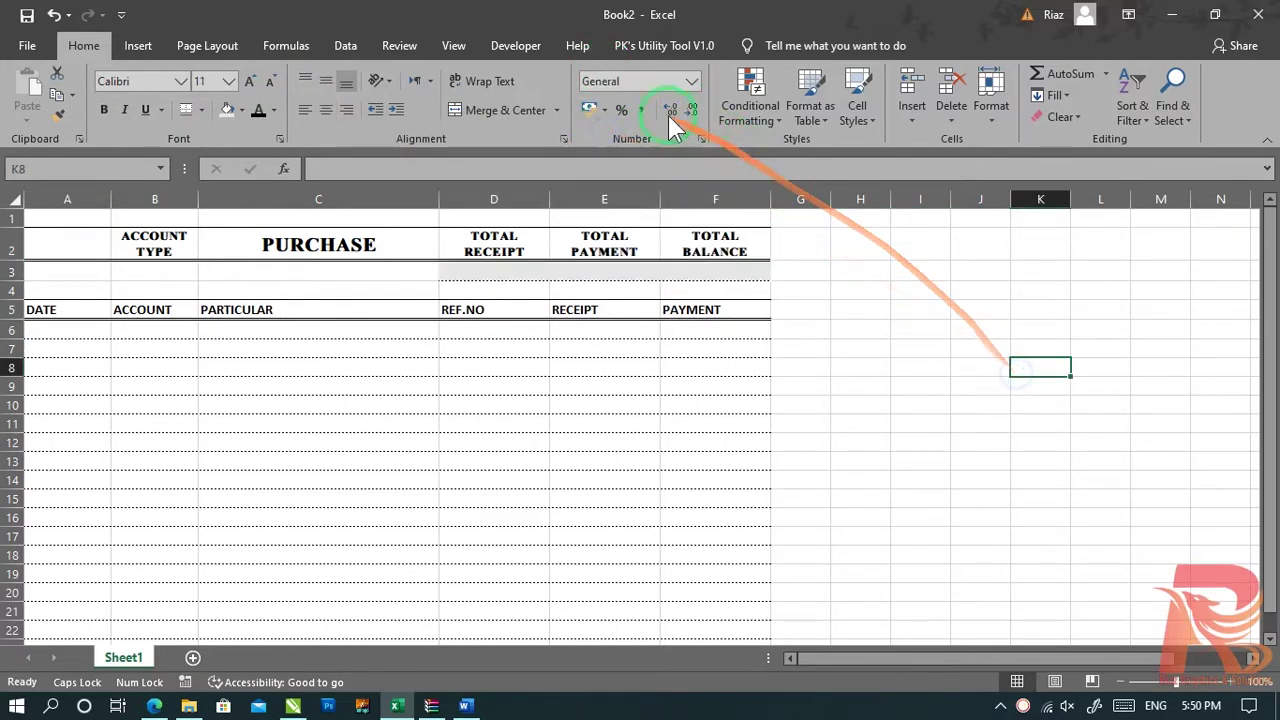
{"action": "left_click_drag", "start_coordinate": [500, 270], "coordinate": [717, 273]}
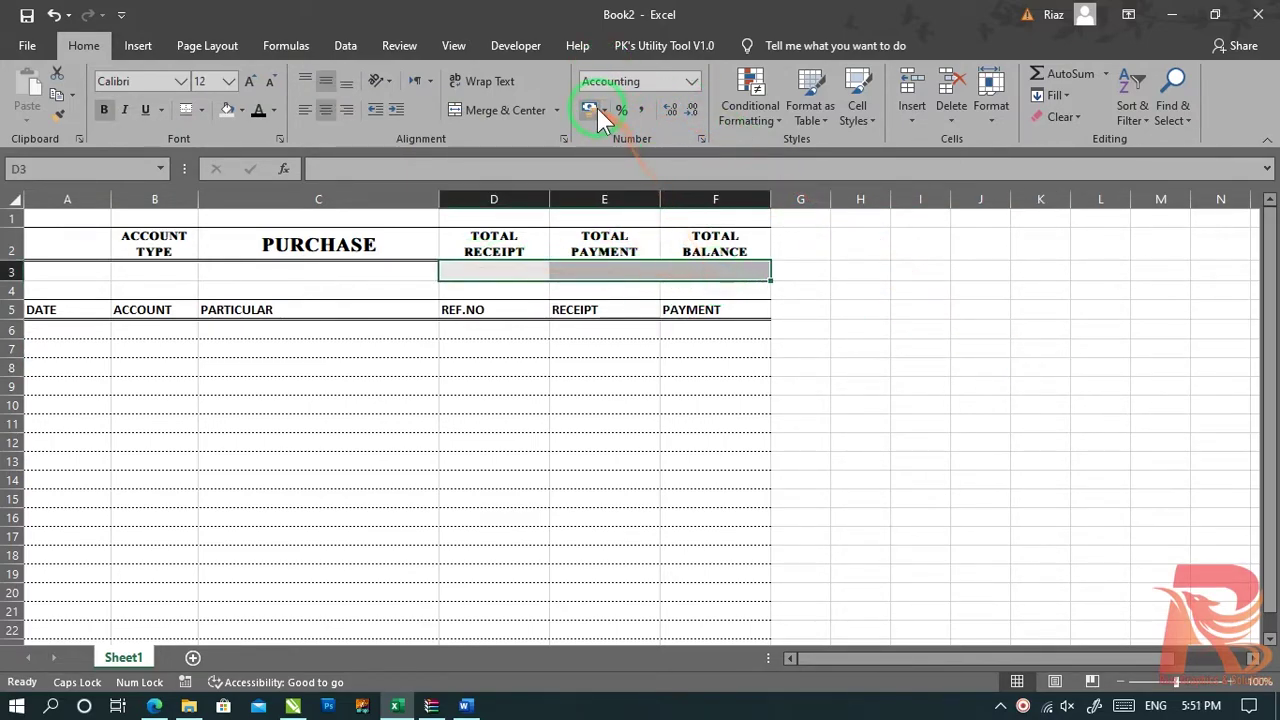
{"action": "left_click", "coordinate": [857, 285]}
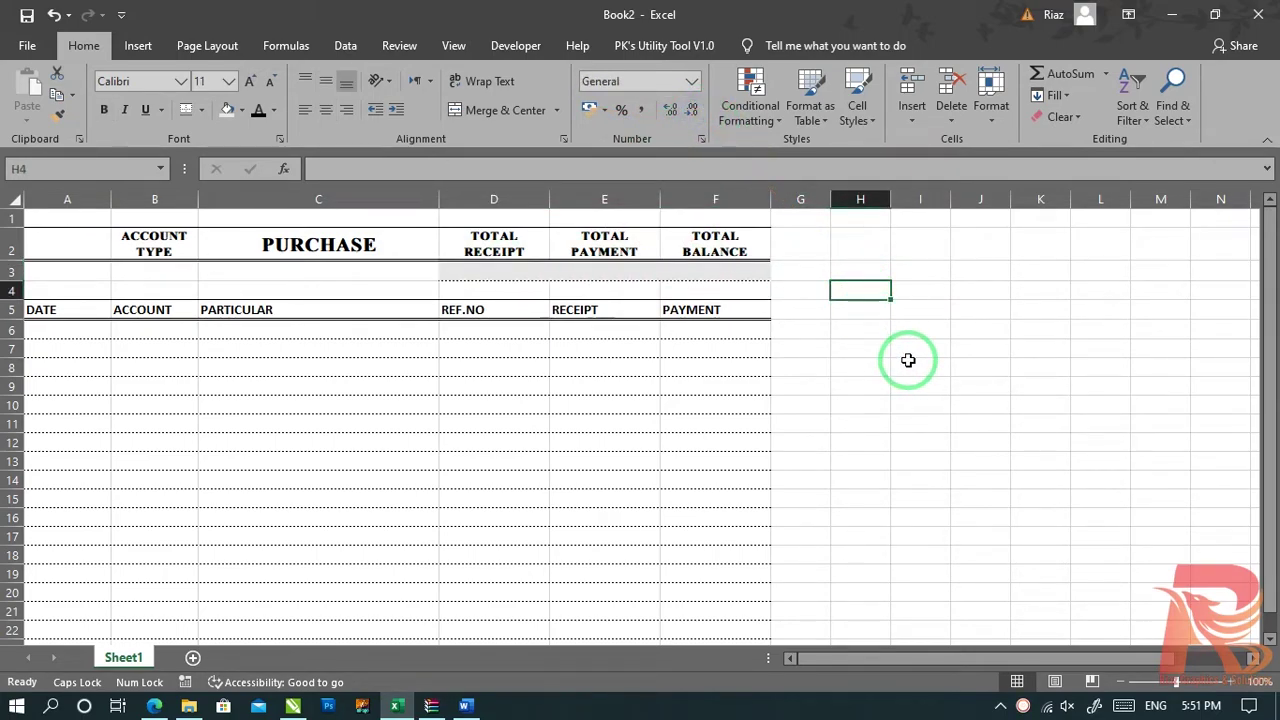
{"action": "left_click", "coordinate": [489, 271]}
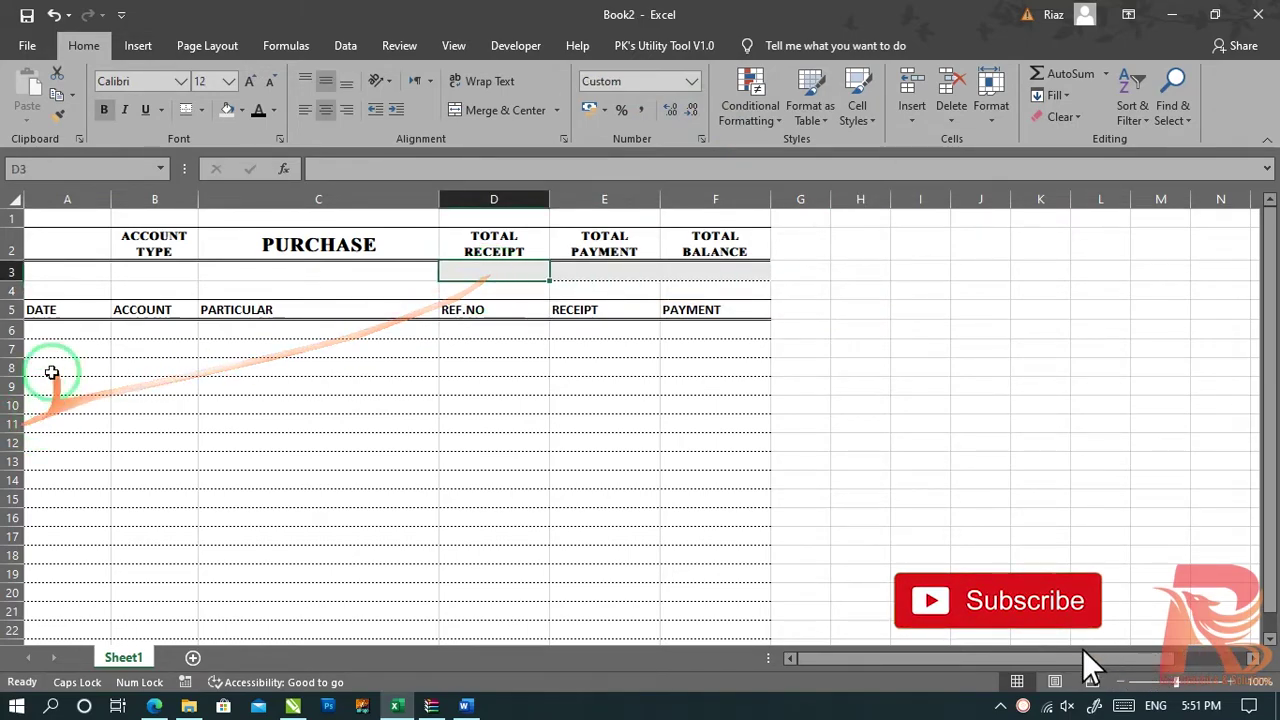
{"action": "left_click", "coordinate": [38, 330]}
Step: Enter 28/07/2020 and 29-7 in A6:A7 and extend the daily date series to row 20
{"action": "type", "text": "28/07/2020"}
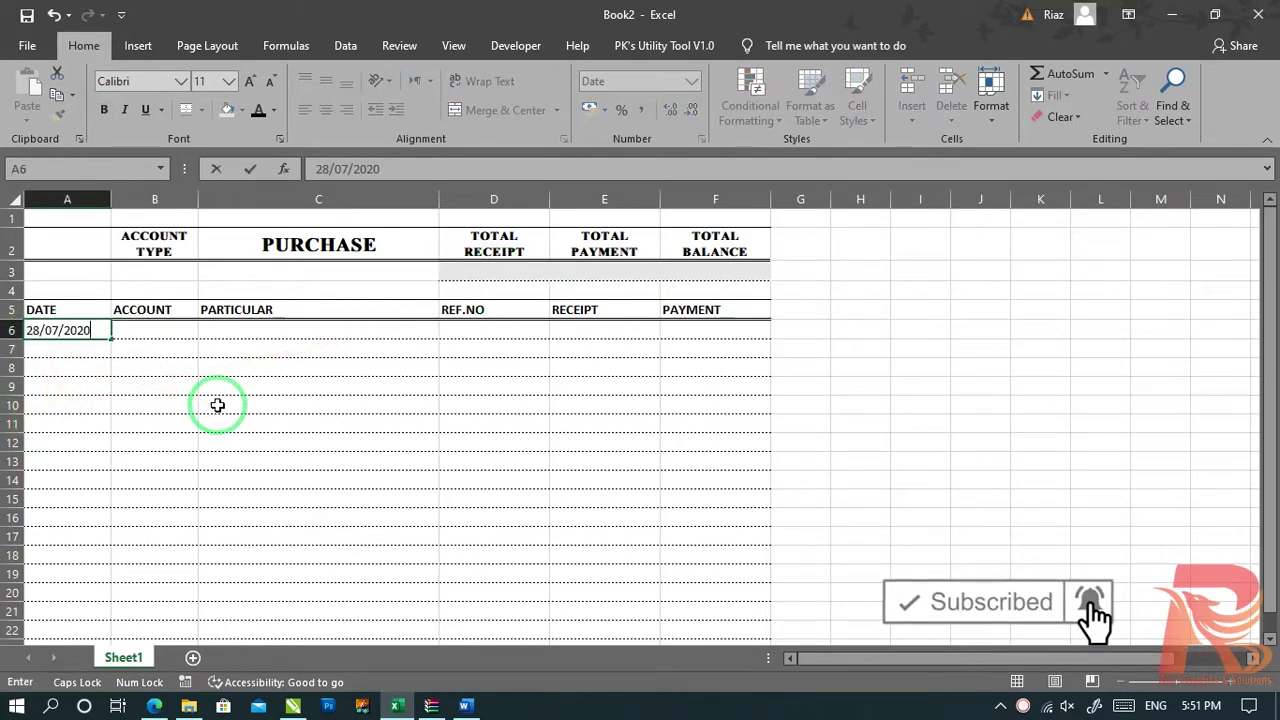
{"action": "key", "text": "Return"}
{"action": "type", "text": "29-"}
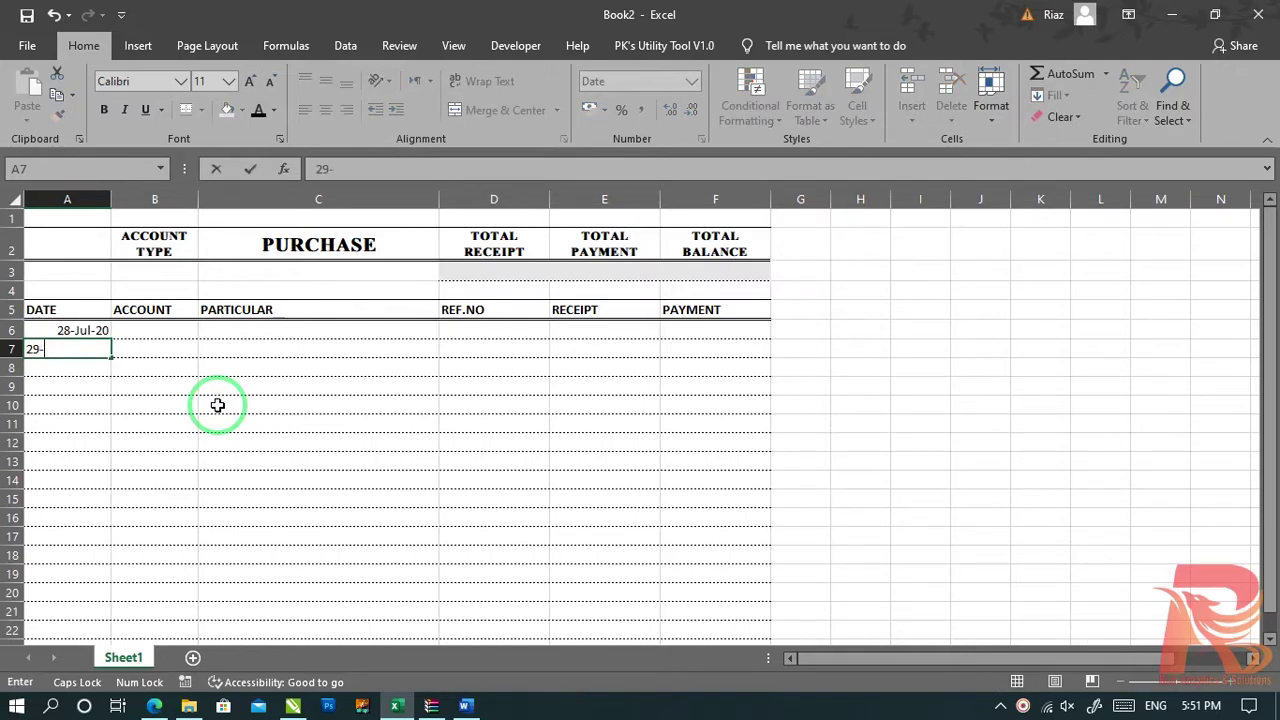
{"action": "type", "text": "7-20"}
{"action": "key", "text": "Return"}
{"action": "left_click", "coordinate": [100, 349]}
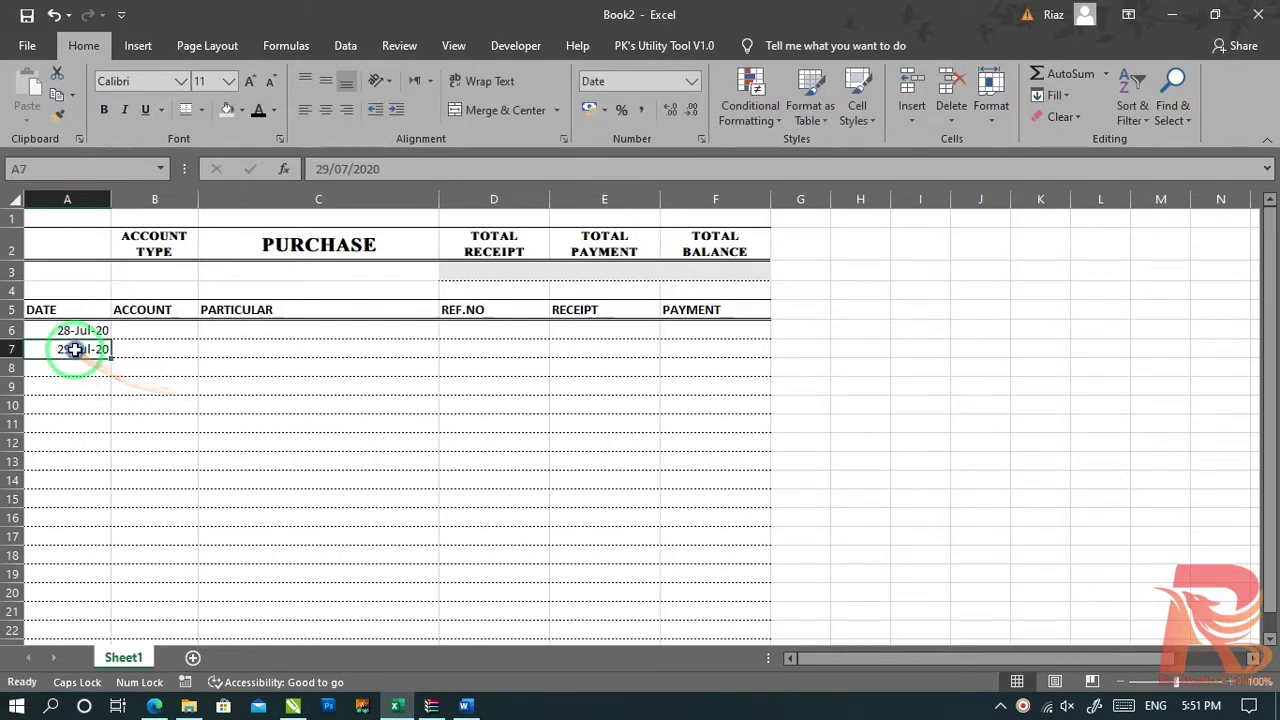
{"action": "left_click_drag", "start_coordinate": [110, 357], "coordinate": [89, 600]}
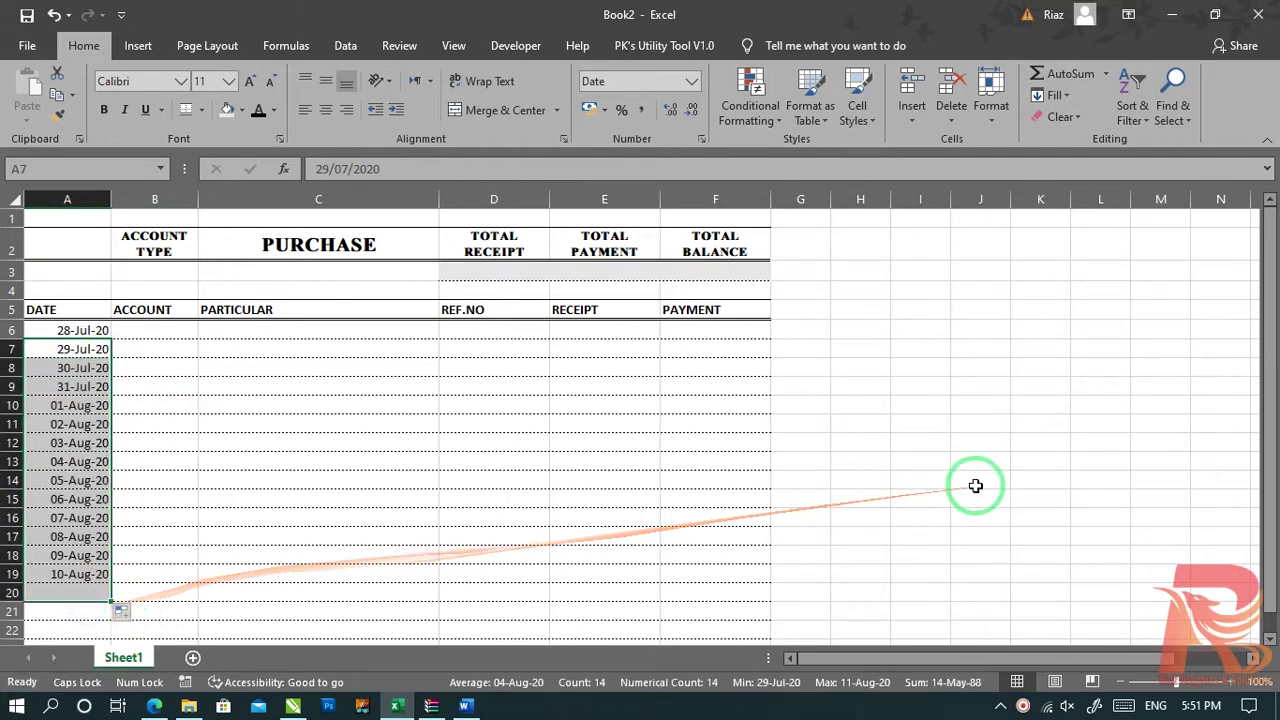
{"action": "left_click", "coordinate": [925, 460]}
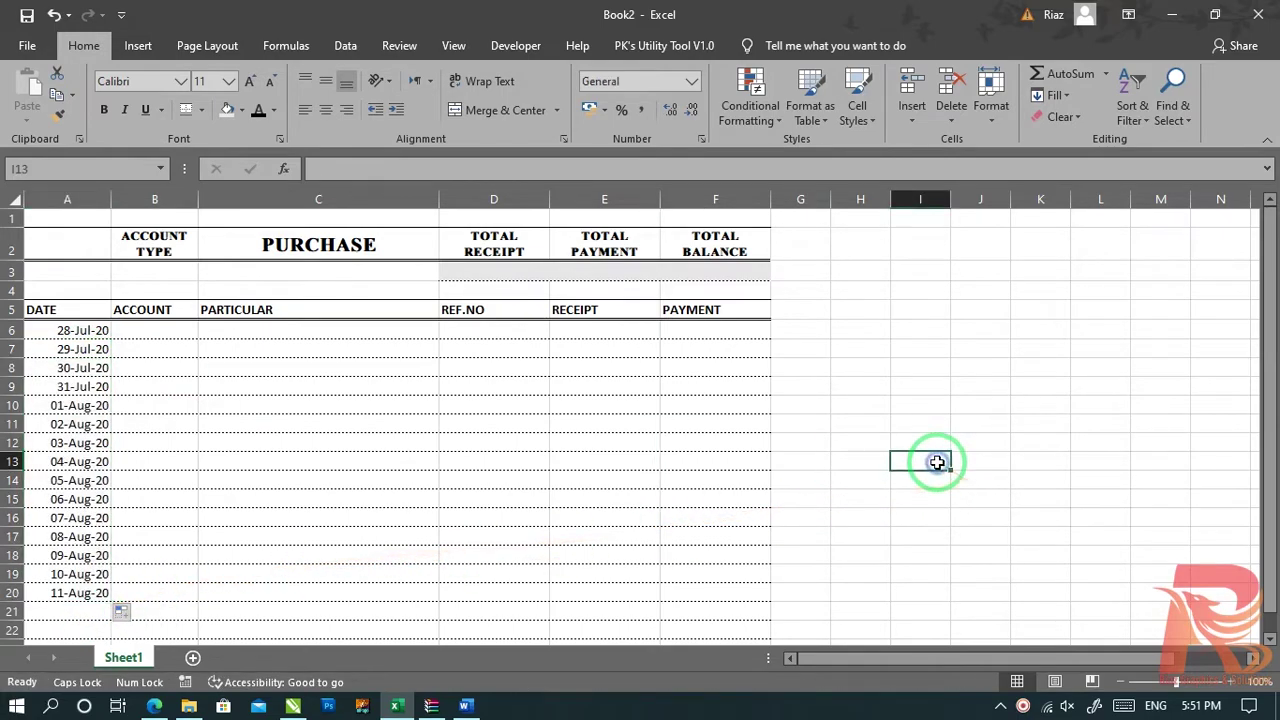
Step: Choose accounts for B6:B11 from the dropdown: CASH, CASH, BANK, SALE, SALARY, PURCHASE
{"action": "left_click", "coordinate": [134, 338]}
{"action": "left_click", "coordinate": [205, 331]}
{"action": "left_click", "coordinate": [166, 349]}
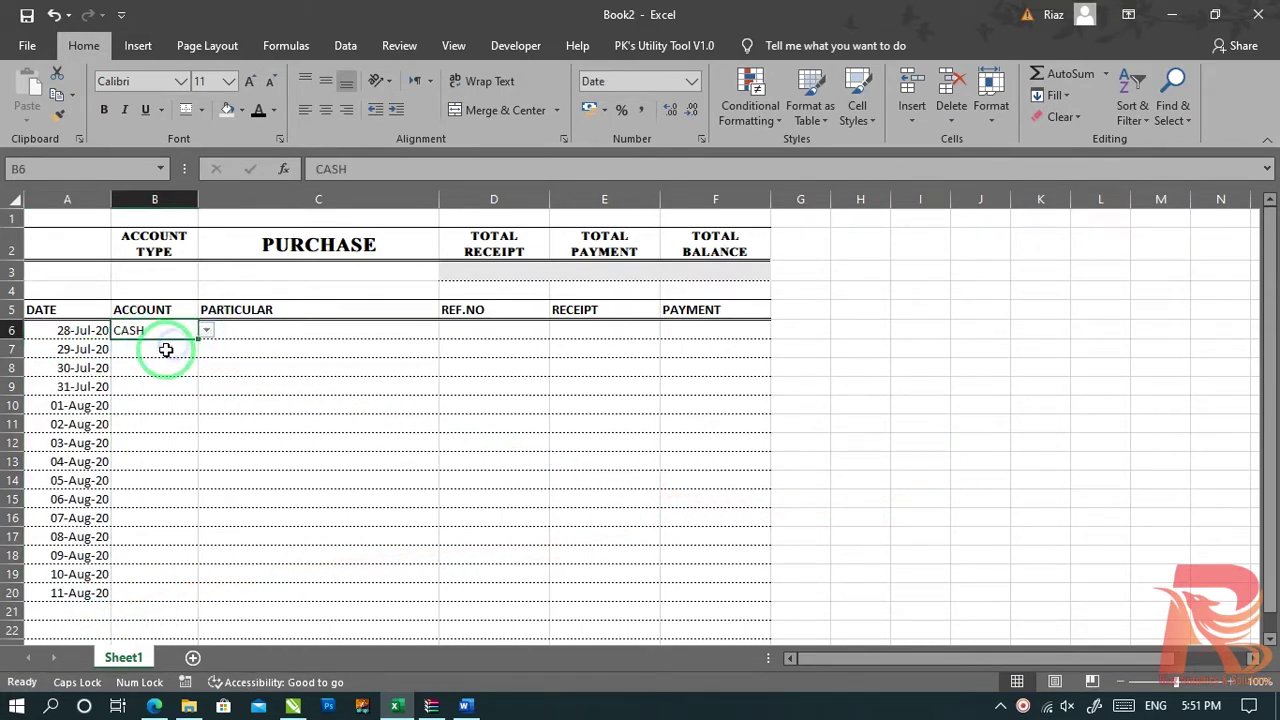
{"action": "left_click", "coordinate": [166, 349]}
{"action": "left_click", "coordinate": [205, 349]}
{"action": "left_click", "coordinate": [160, 365]}
{"action": "left_click", "coordinate": [163, 368]}
{"action": "left_click", "coordinate": [205, 370]}
{"action": "left_click", "coordinate": [150, 395]}
{"action": "left_click", "coordinate": [163, 387]}
{"action": "left_click", "coordinate": [205, 387]}
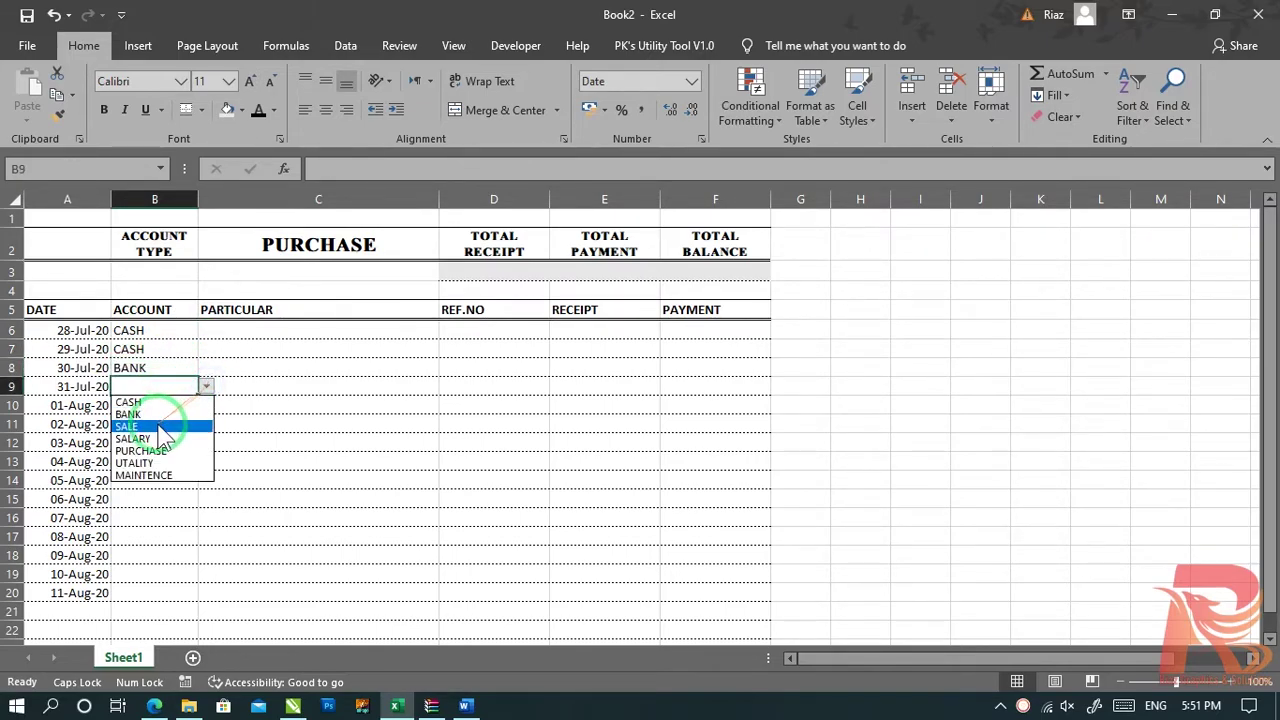
{"action": "left_click", "coordinate": [163, 427]}
{"action": "left_click", "coordinate": [165, 406]}
{"action": "left_click", "coordinate": [205, 405]}
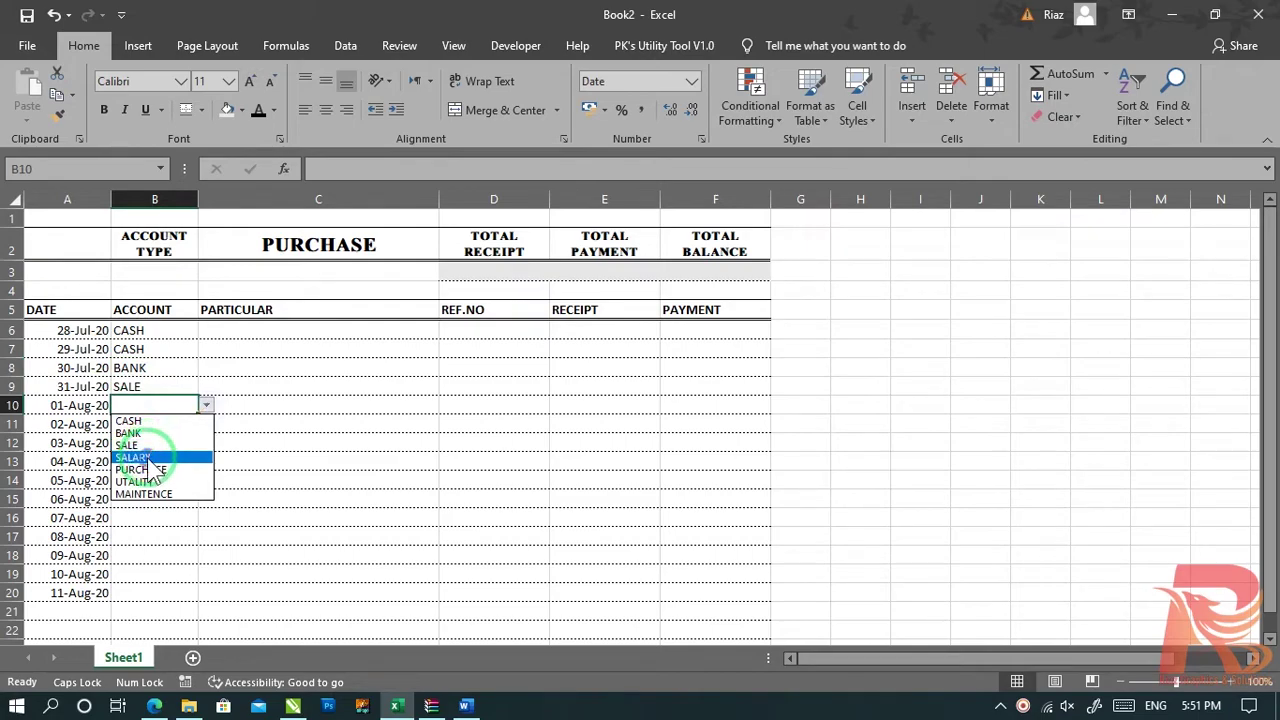
{"action": "left_click", "coordinate": [148, 457]}
{"action": "left_click", "coordinate": [165, 424]}
{"action": "left_click", "coordinate": [205, 424]}
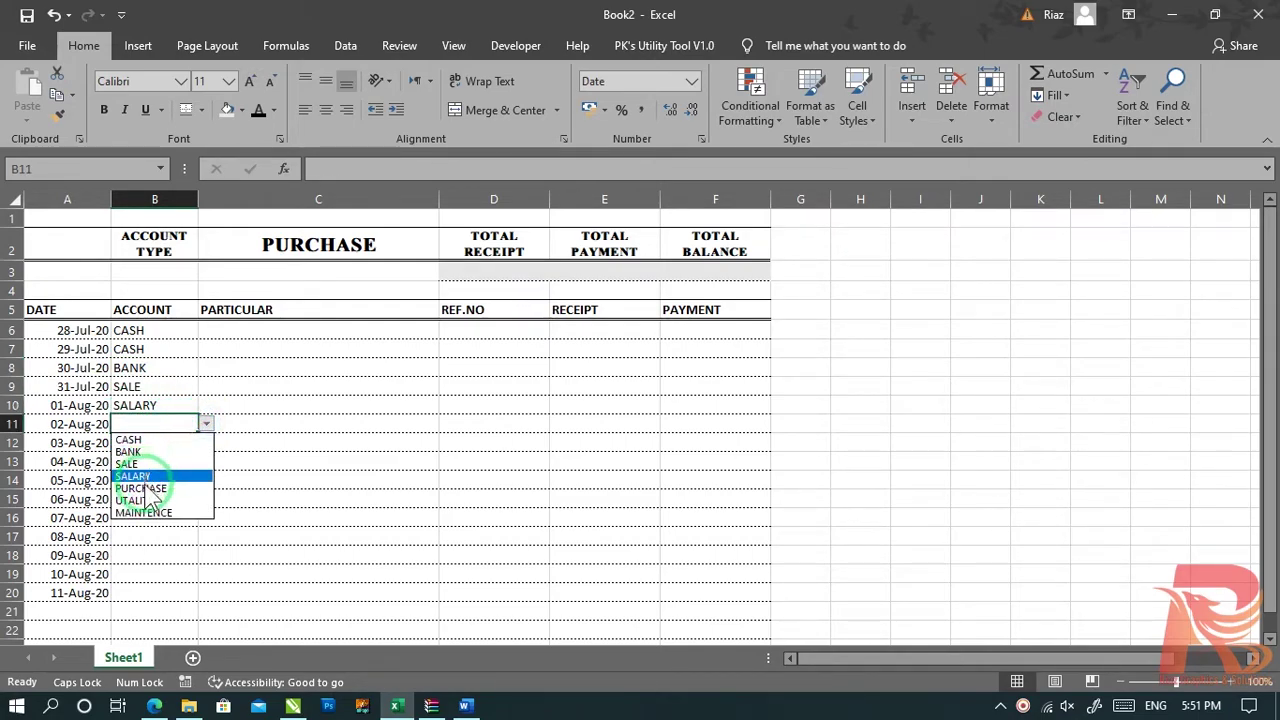
{"action": "left_click", "coordinate": [148, 488]}
Step: Set accounts for 03- to 06-Aug-20: CASH, UTALITY, MAINTENCE, MAINTENCE
{"action": "left_click", "coordinate": [161, 442]}
{"action": "left_click", "coordinate": [205, 443]}
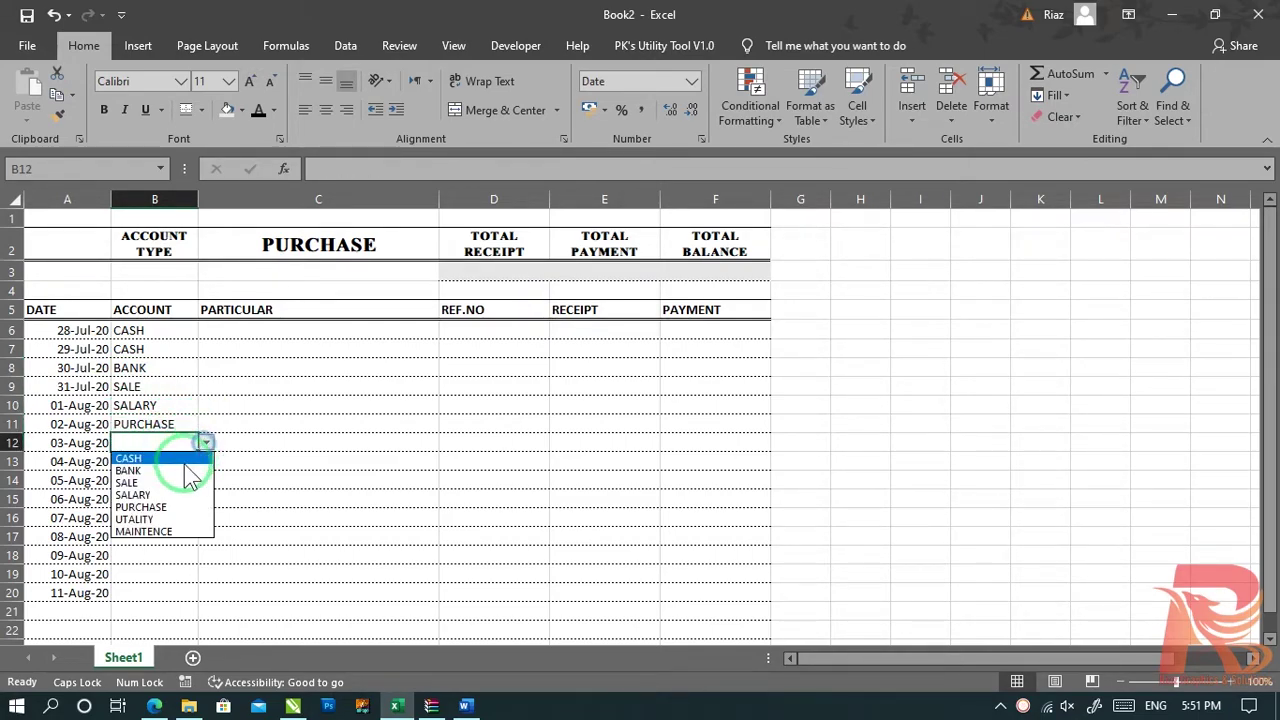
{"action": "left_click", "coordinate": [164, 458]}
{"action": "left_click", "coordinate": [163, 461]}
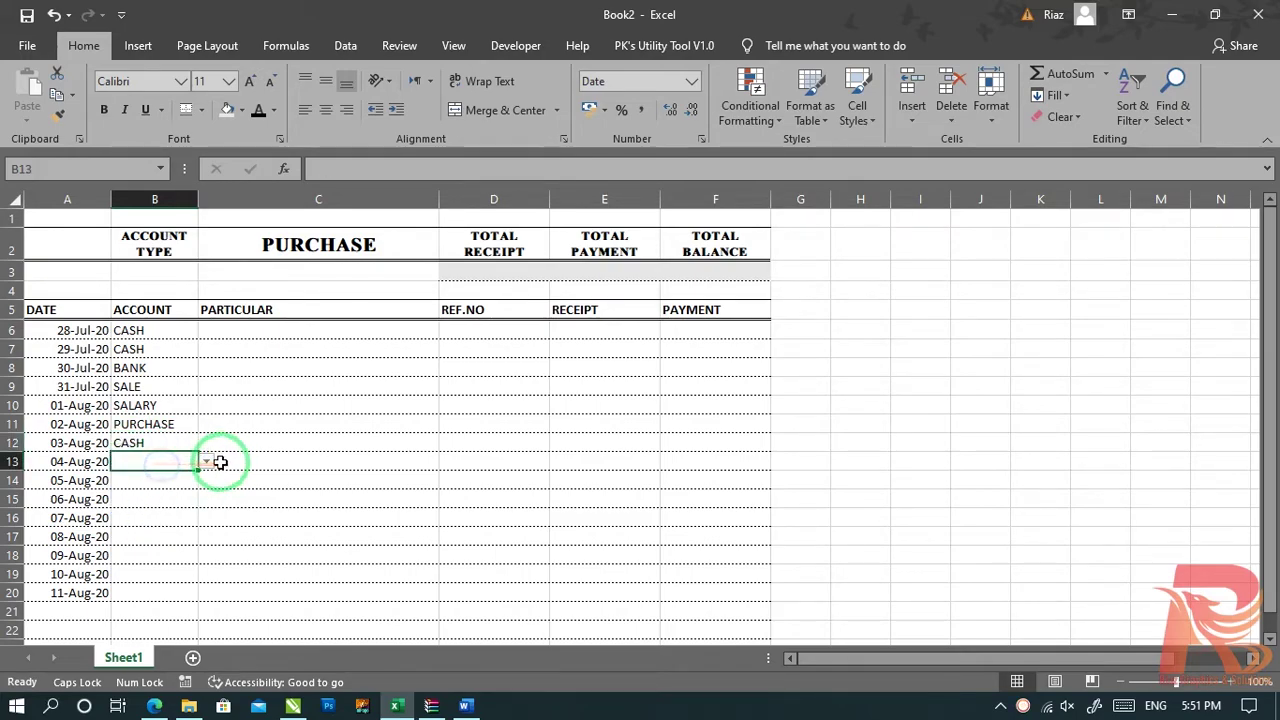
{"action": "left_click", "coordinate": [205, 461]}
{"action": "left_click", "coordinate": [156, 538]}
{"action": "left_click", "coordinate": [175, 480]}
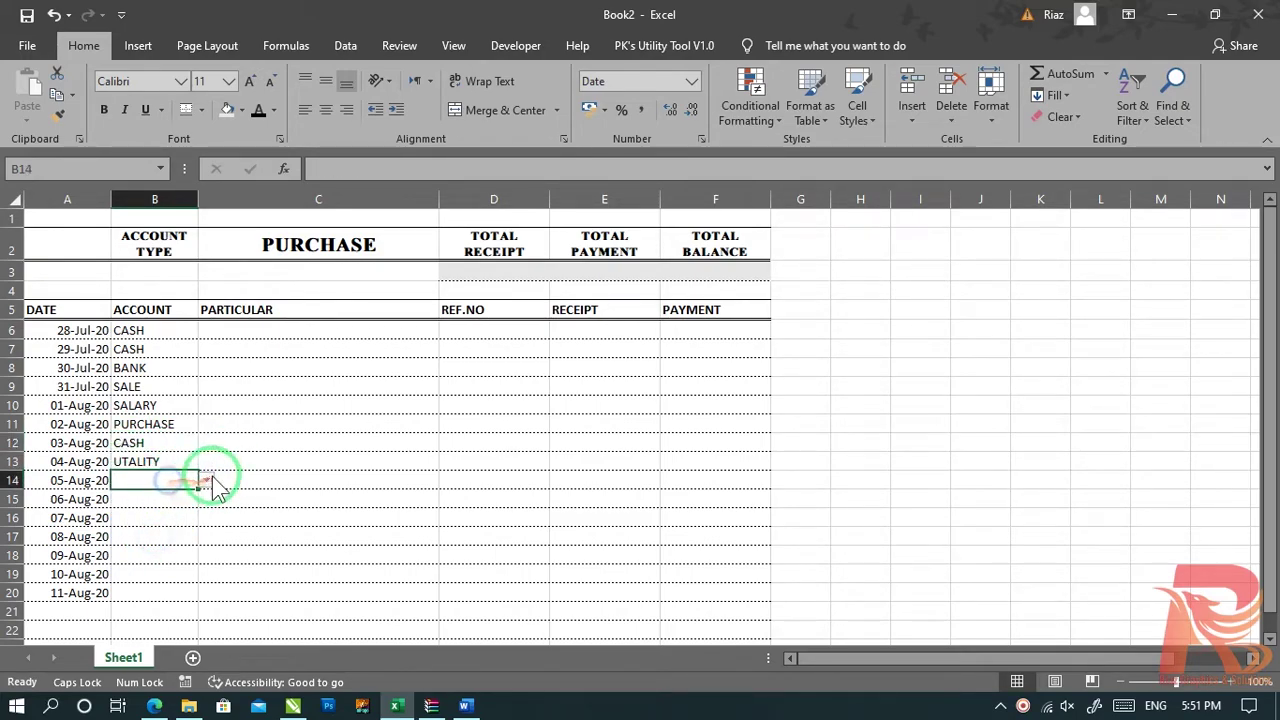
{"action": "left_click", "coordinate": [205, 480]}
{"action": "left_click", "coordinate": [147, 569]}
{"action": "left_click", "coordinate": [185, 499]}
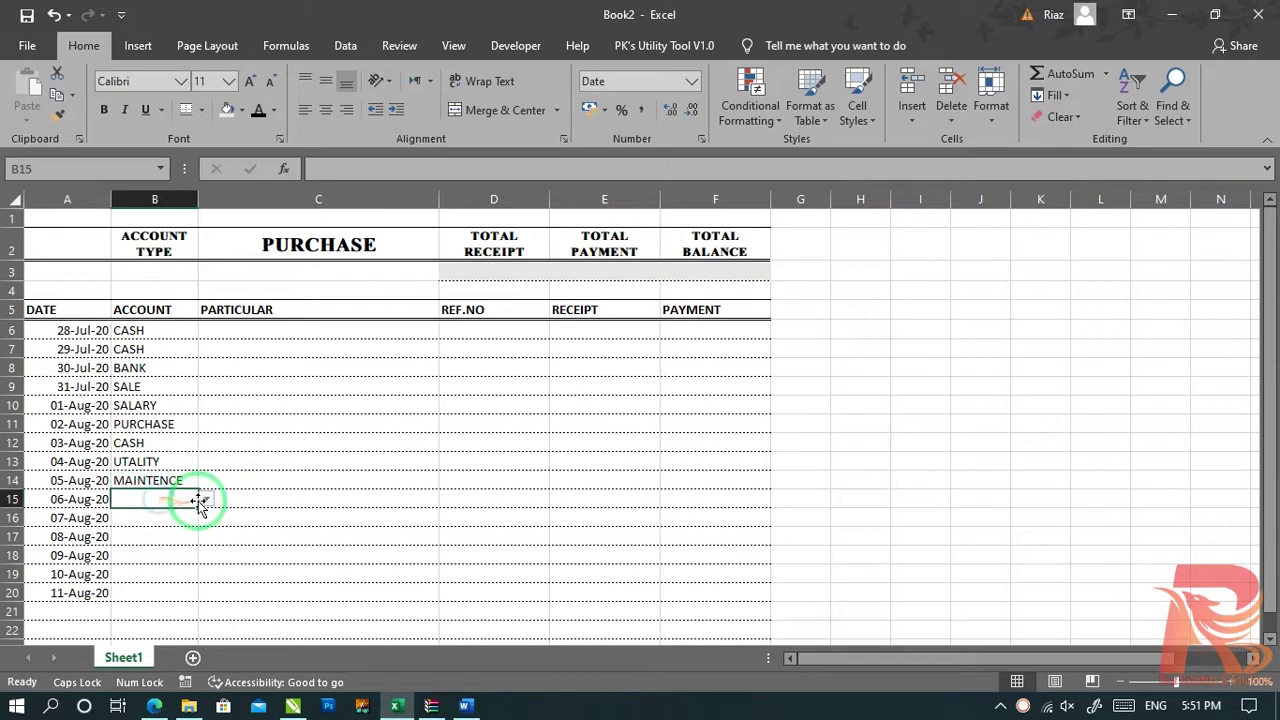
{"action": "left_click", "coordinate": [205, 499]}
{"action": "left_click", "coordinate": [152, 588]}
Step: Set accounts for 07- to 11-Aug-20: SALE, PURCHASE, CASH, BANK, PURCHASE
{"action": "left_click", "coordinate": [170, 518]}
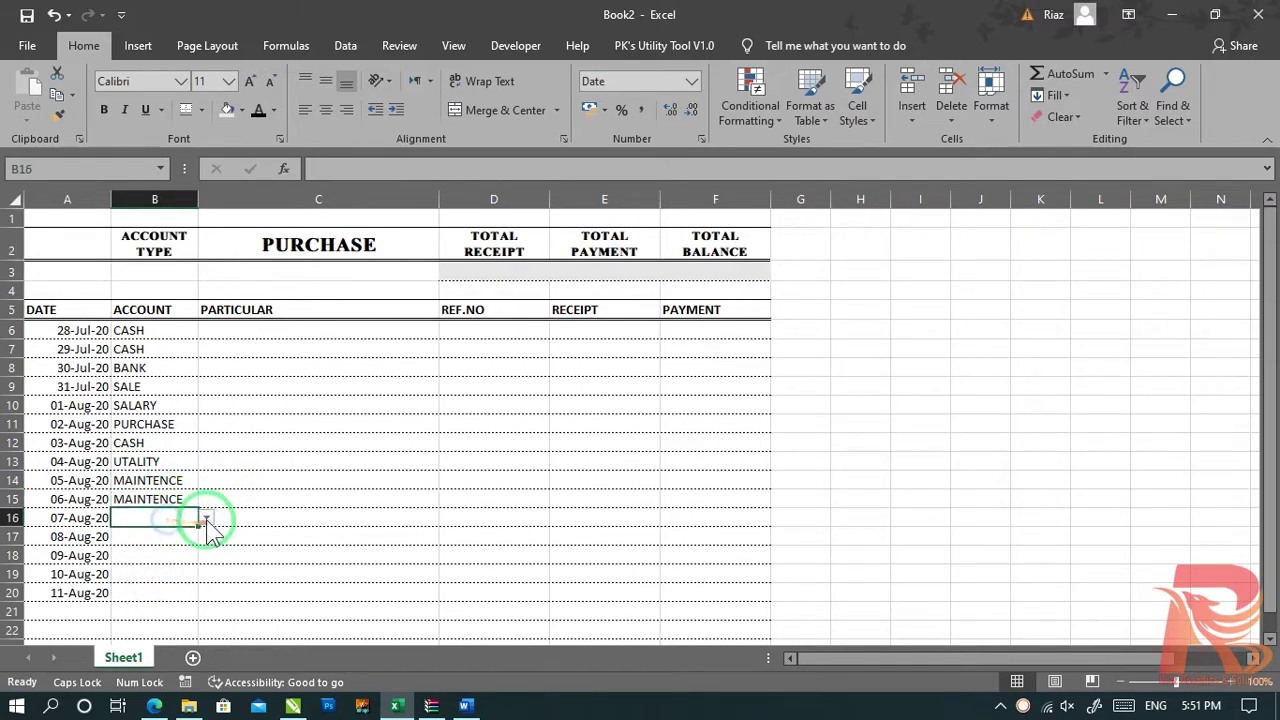
{"action": "left_click", "coordinate": [205, 517]}
{"action": "left_click", "coordinate": [166, 558]}
{"action": "left_click", "coordinate": [170, 537]}
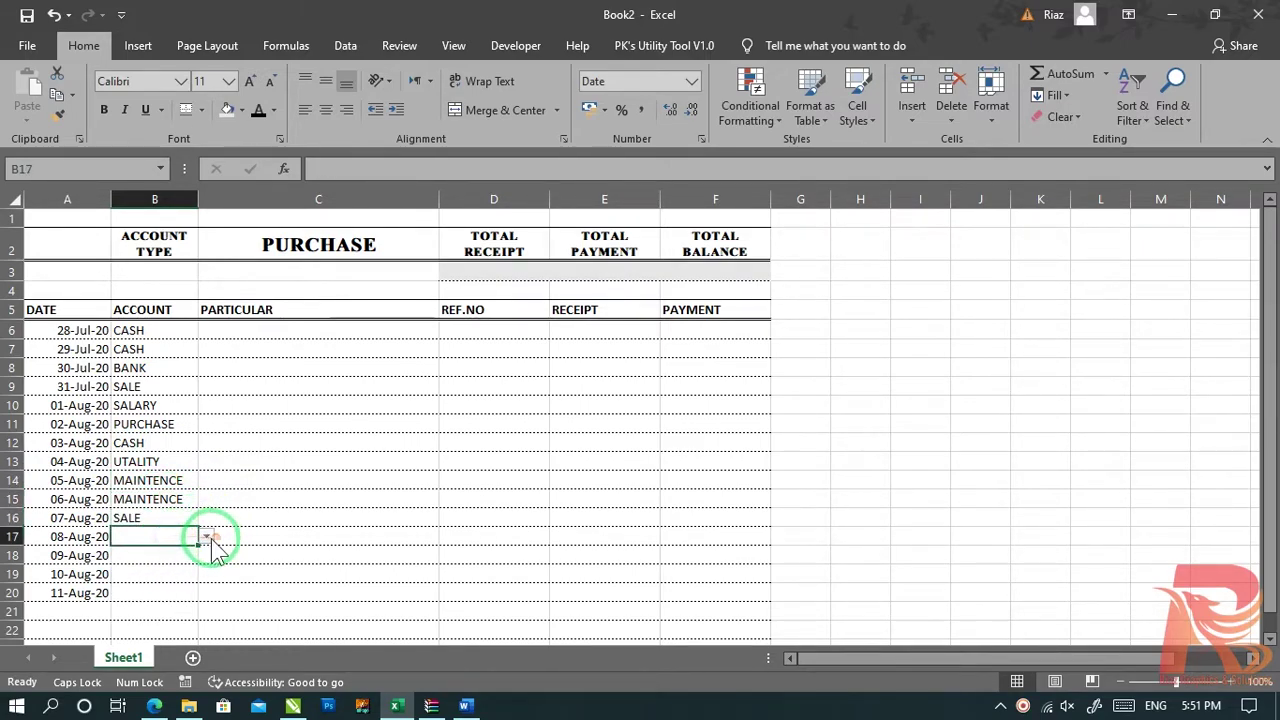
{"action": "left_click", "coordinate": [205, 536]}
{"action": "left_click", "coordinate": [160, 602]}
{"action": "left_click", "coordinate": [185, 556]}
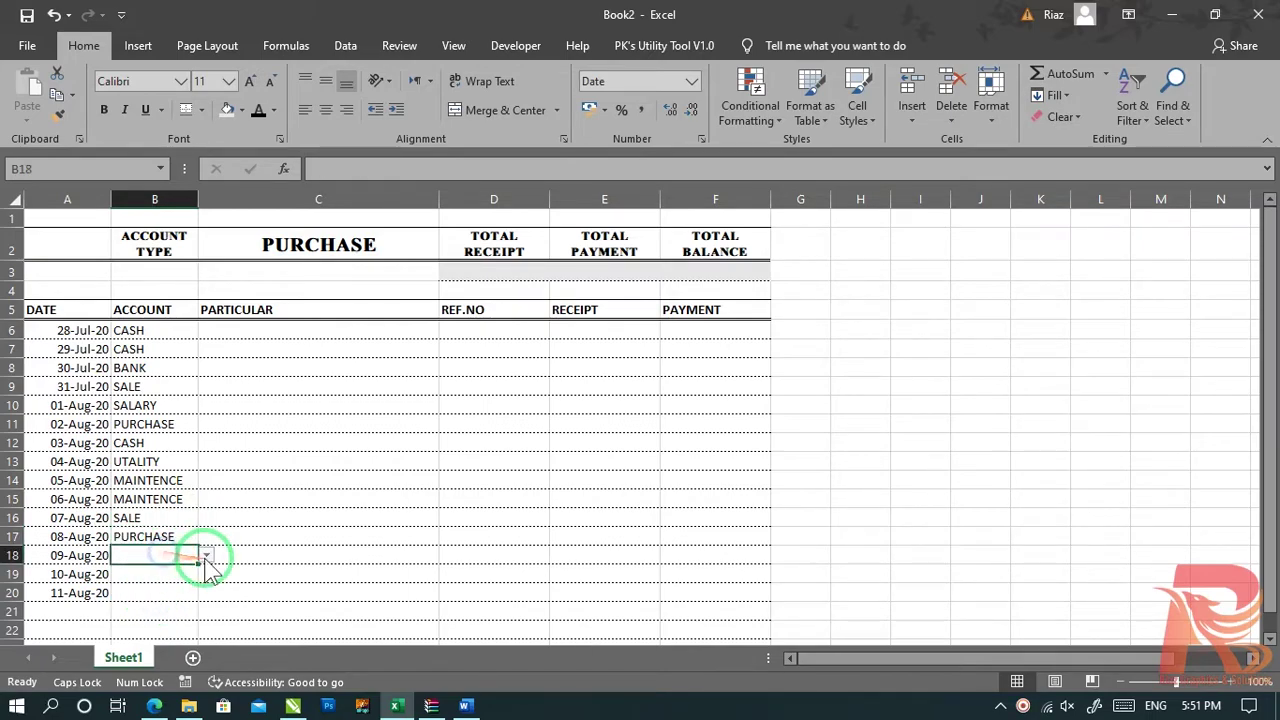
{"action": "left_click", "coordinate": [205, 555]}
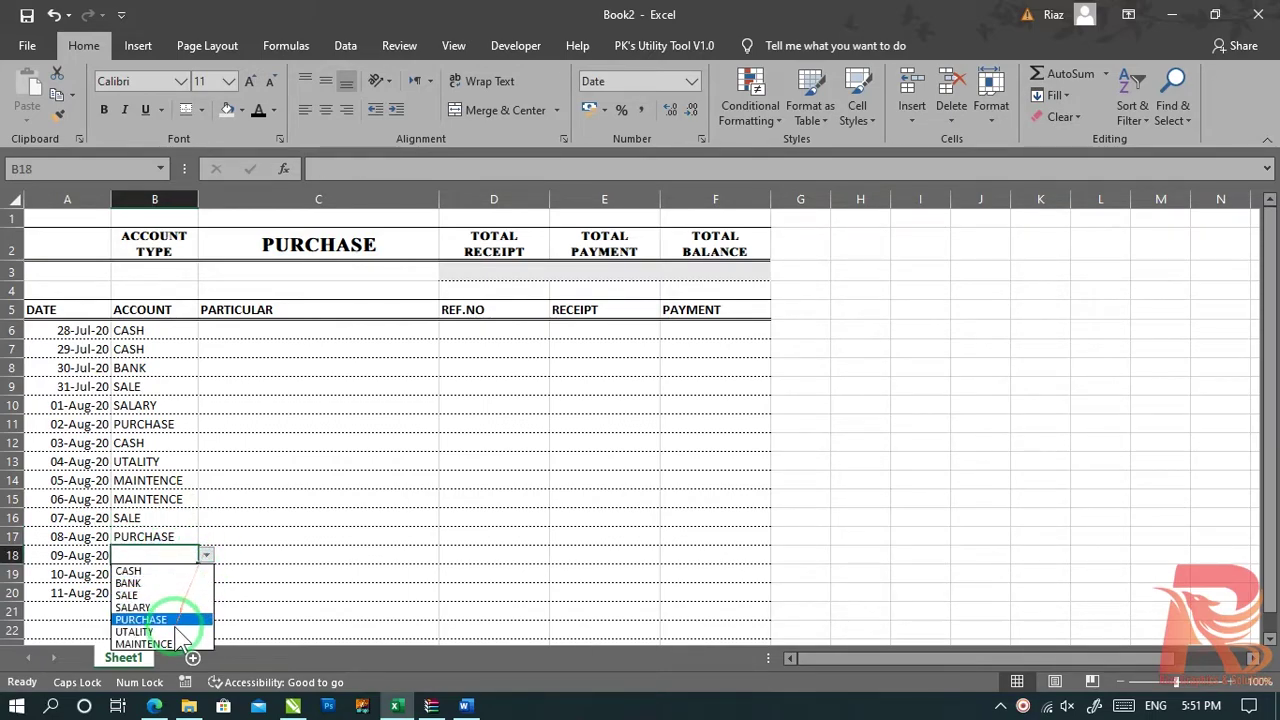
{"action": "left_click", "coordinate": [135, 571]}
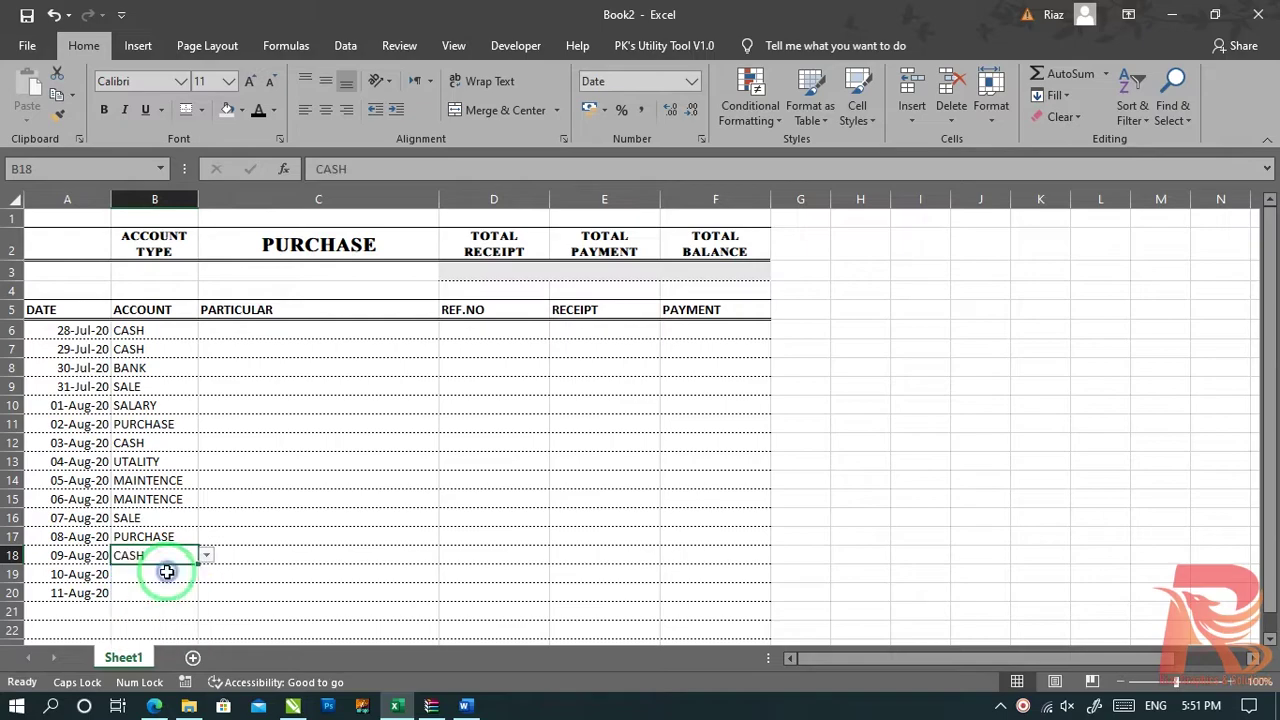
{"action": "left_click", "coordinate": [160, 575]}
{"action": "left_click", "coordinate": [205, 574]}
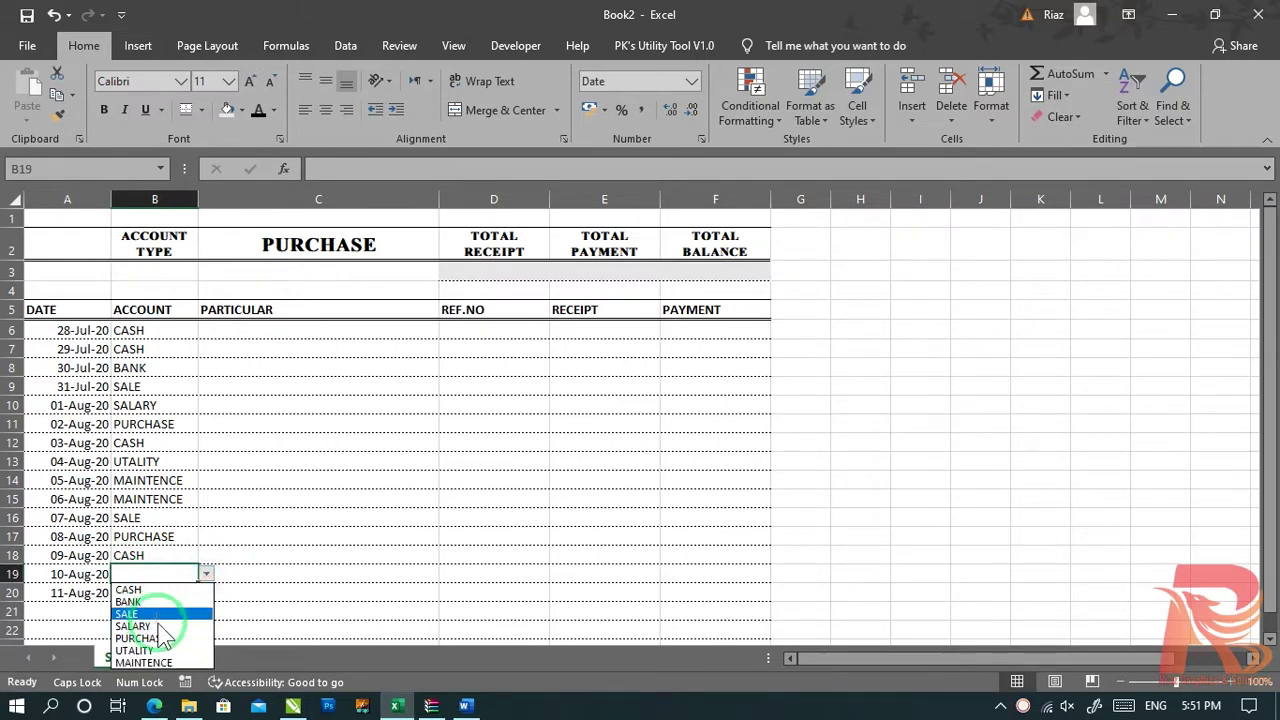
{"action": "left_click", "coordinate": [158, 601]}
{"action": "left_click", "coordinate": [158, 598]}
{"action": "left_click", "coordinate": [205, 593]}
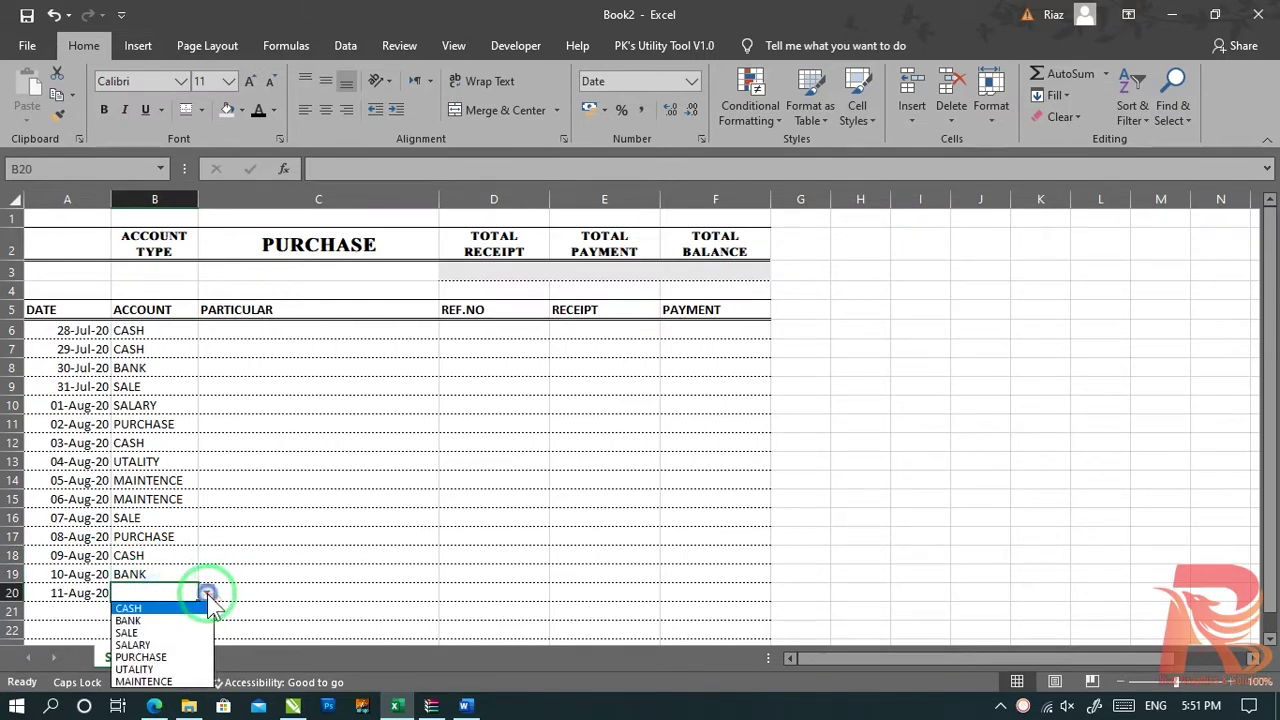
{"action": "left_click", "coordinate": [141, 657]}
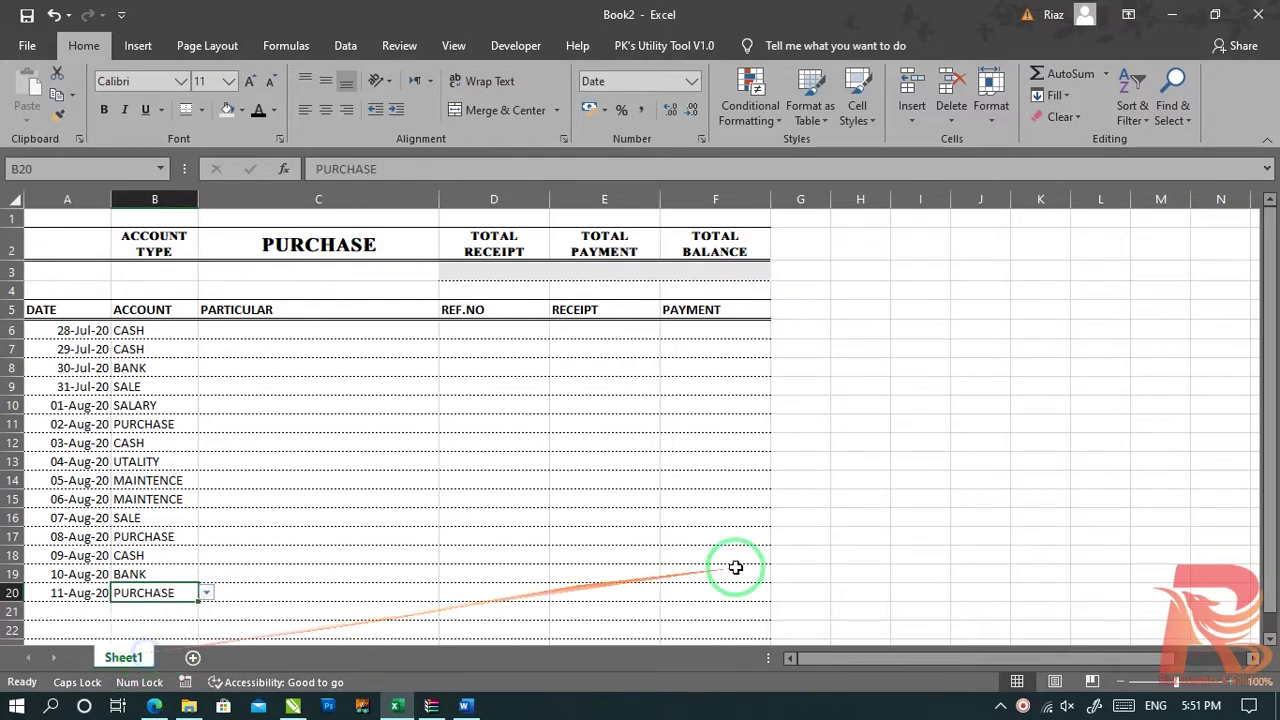
{"action": "left_click", "coordinate": [980, 516]}
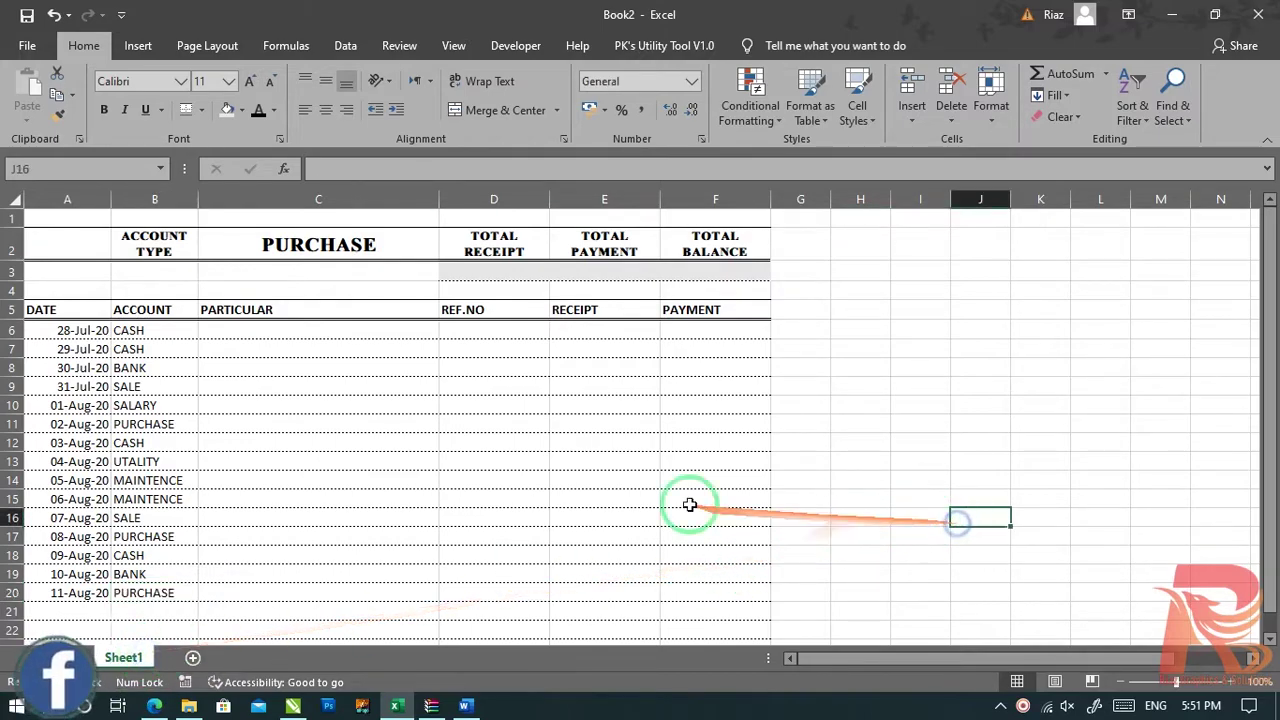
Step: Enter CASH RECEIVED in C6 with a 15000 receipt in E6
{"action": "left_click", "coordinate": [268, 347]}
{"action": "key", "text": "Up"}
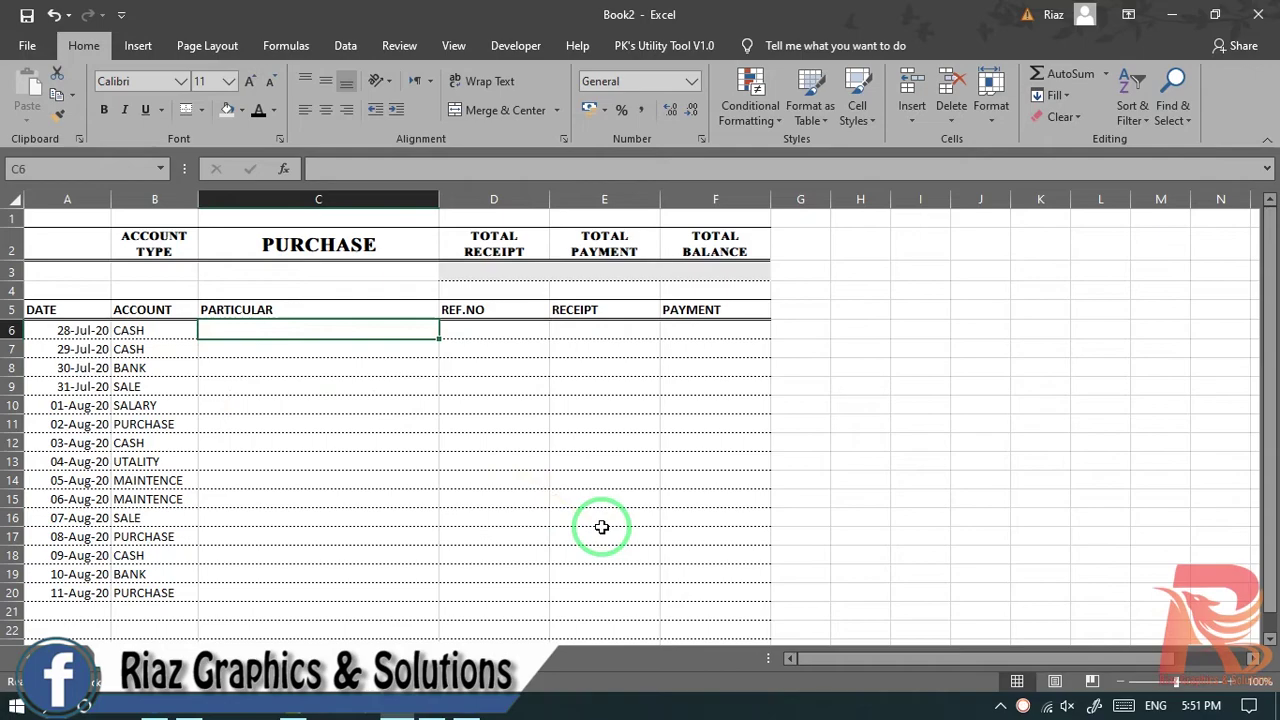
{"action": "type", "text": "cH"}
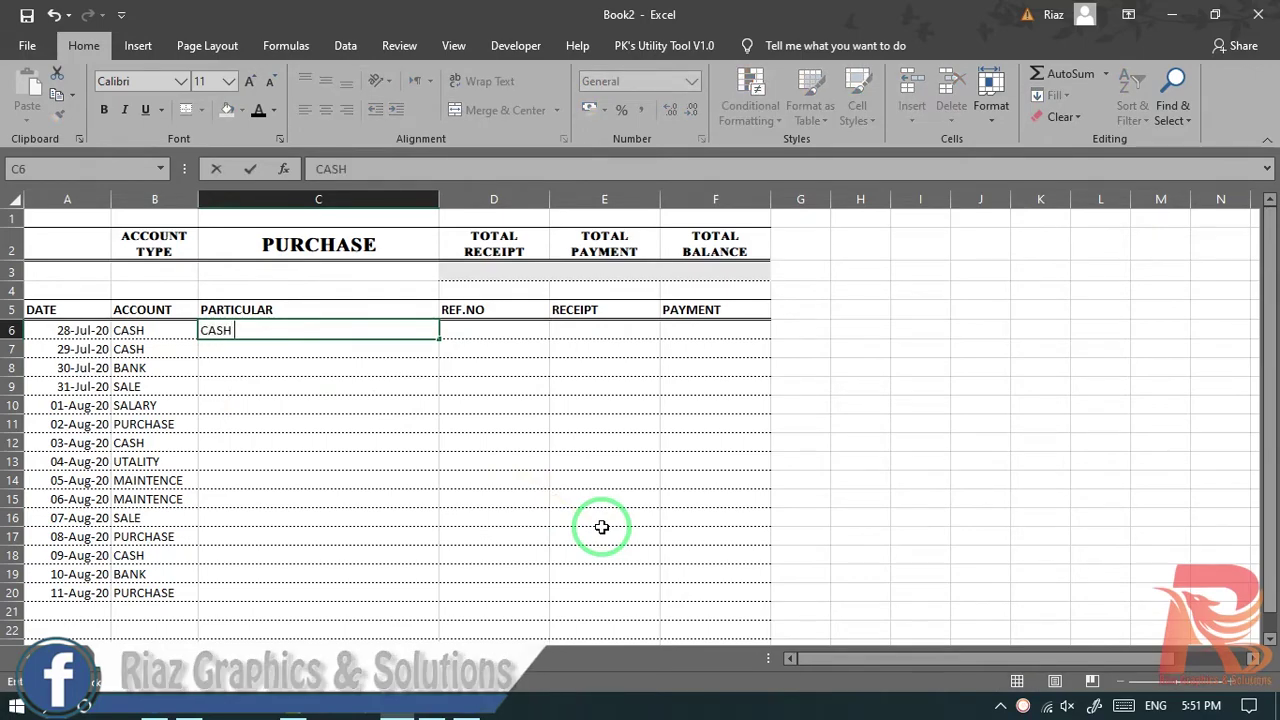
{"action": "type", "text": " RECEIVED"}
{"action": "key", "text": "Return"}
{"action": "key", "text": "Up"}
{"action": "key", "text": "Right"}
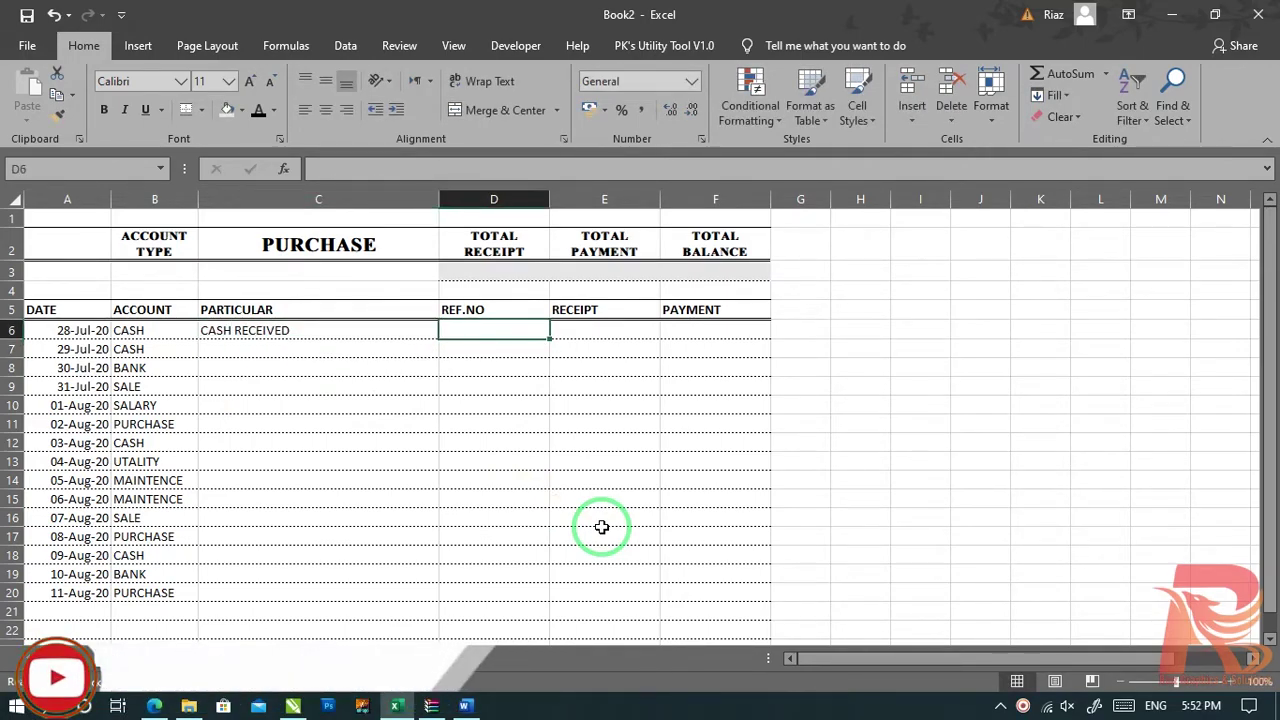
{"action": "key", "text": "Right"}
{"action": "key", "text": "Left"}
{"action": "key", "text": "Right"}
{"action": "key", "text": "Left"}
{"action": "key", "text": "Right"}
{"action": "key", "text": "Left"}
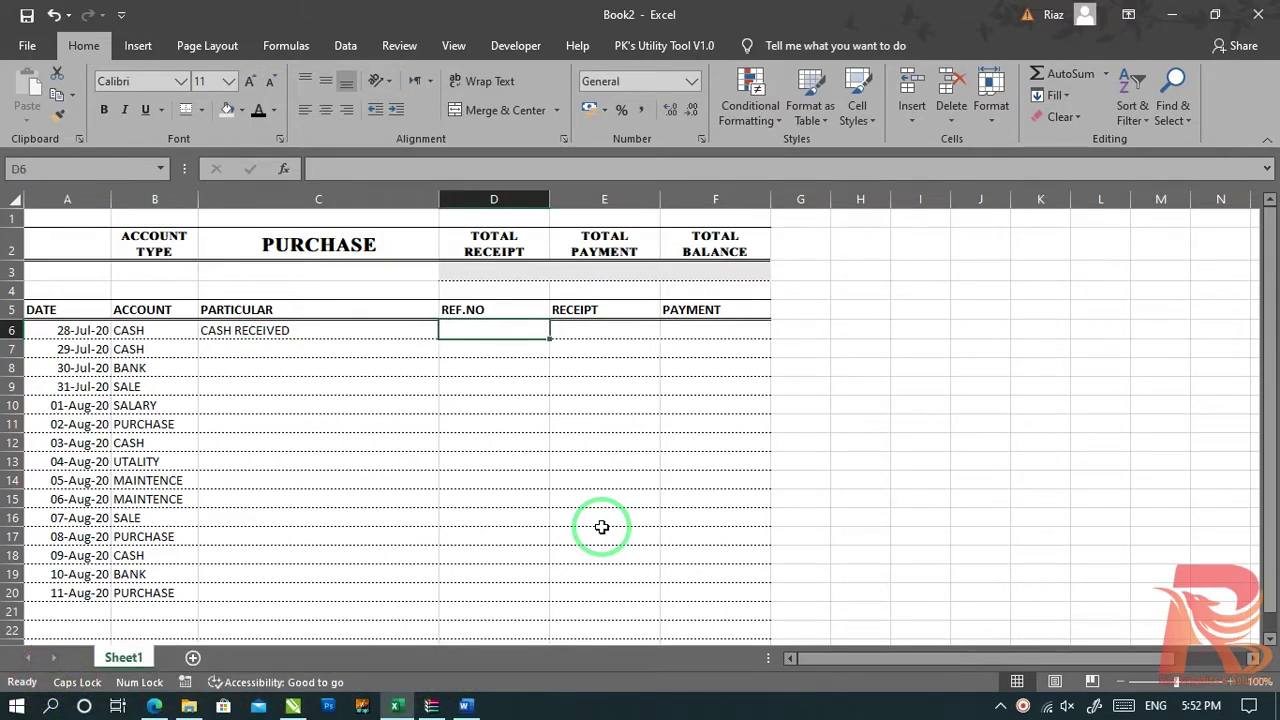
{"action": "key", "text": "Right"}
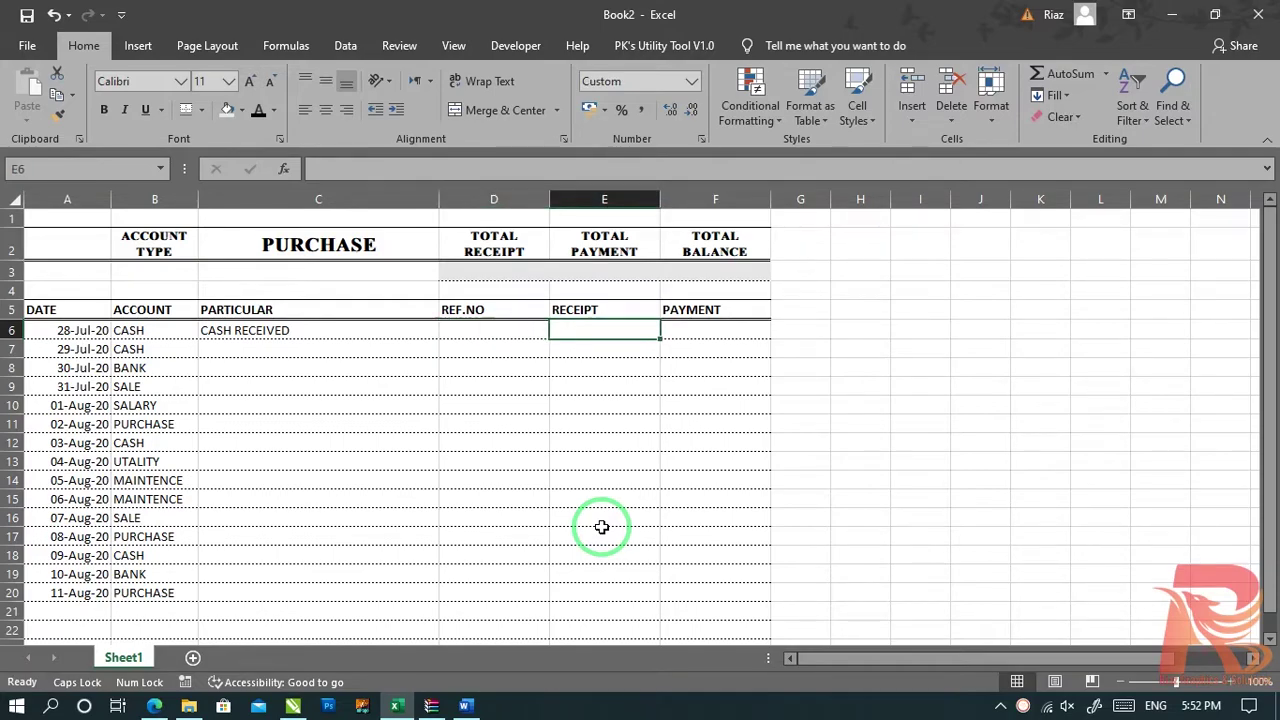
{"action": "type", "text": "1500"}
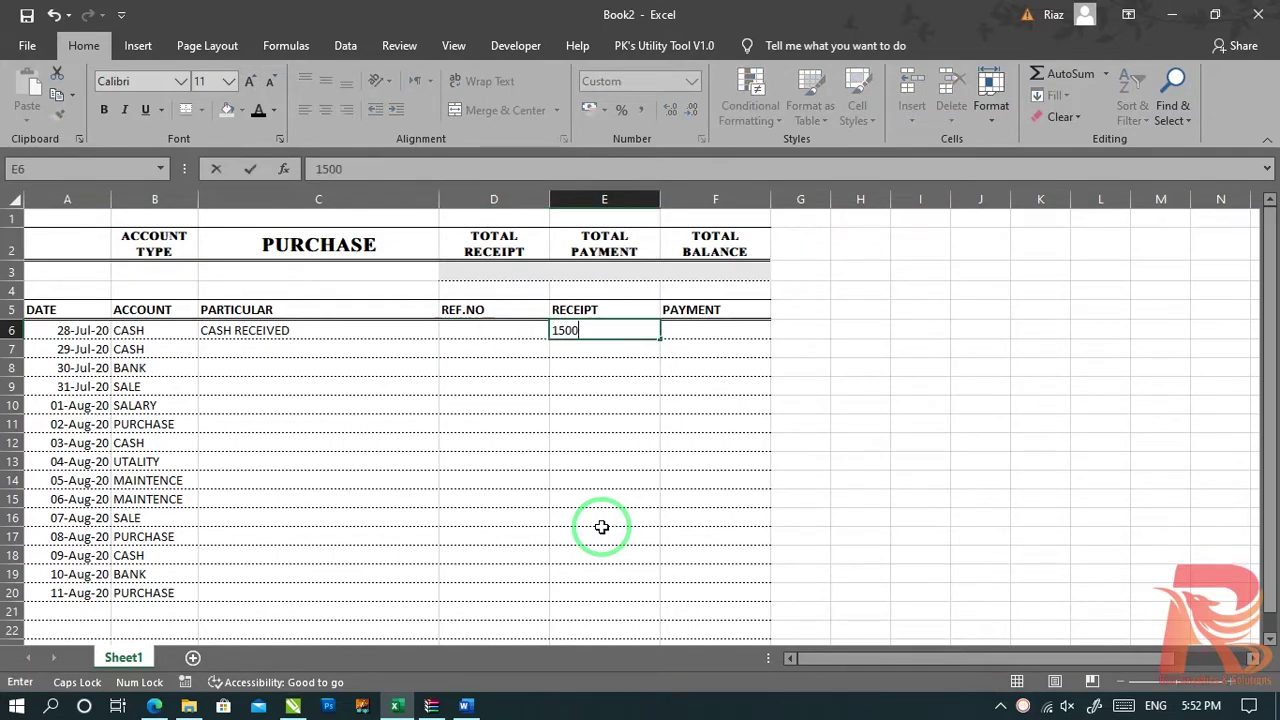
{"action": "key", "text": "Return"}
Step: Enter CASH PAID in C7 with a 12000 payment in F7
{"action": "key", "text": "Left"}
{"action": "key", "text": "Left"}
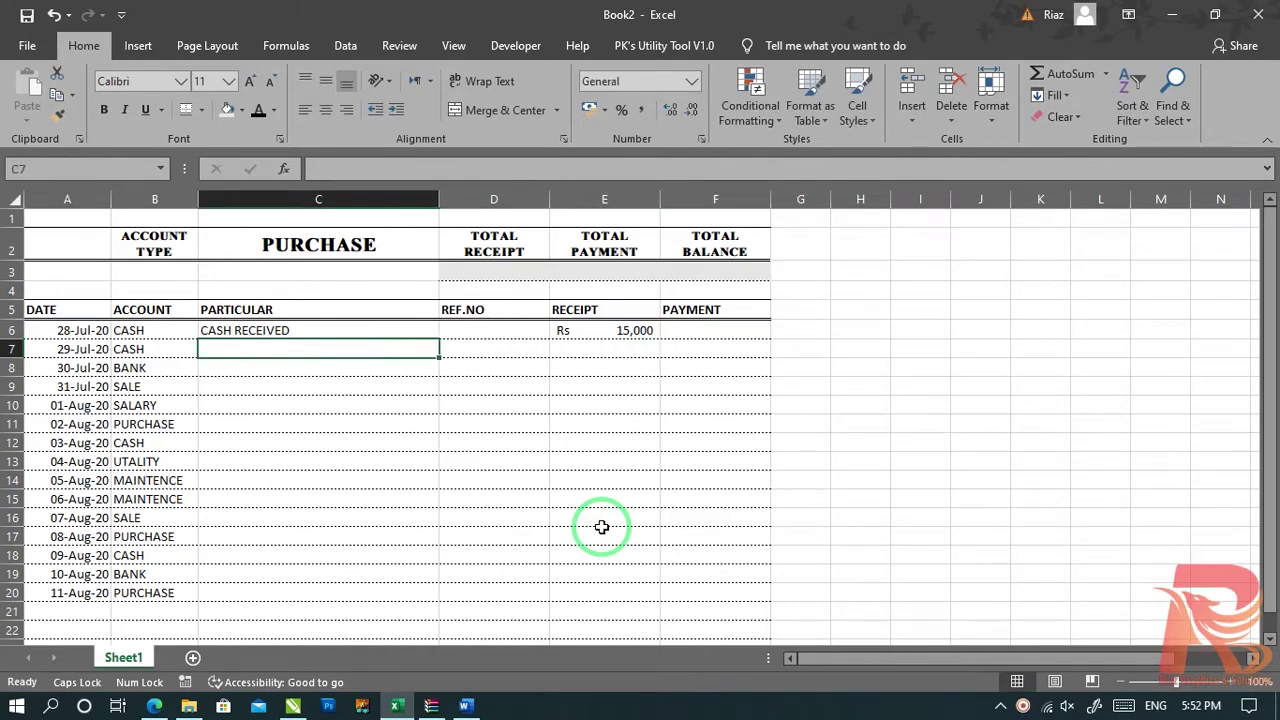
{"action": "key", "text": "ctrl+d"}
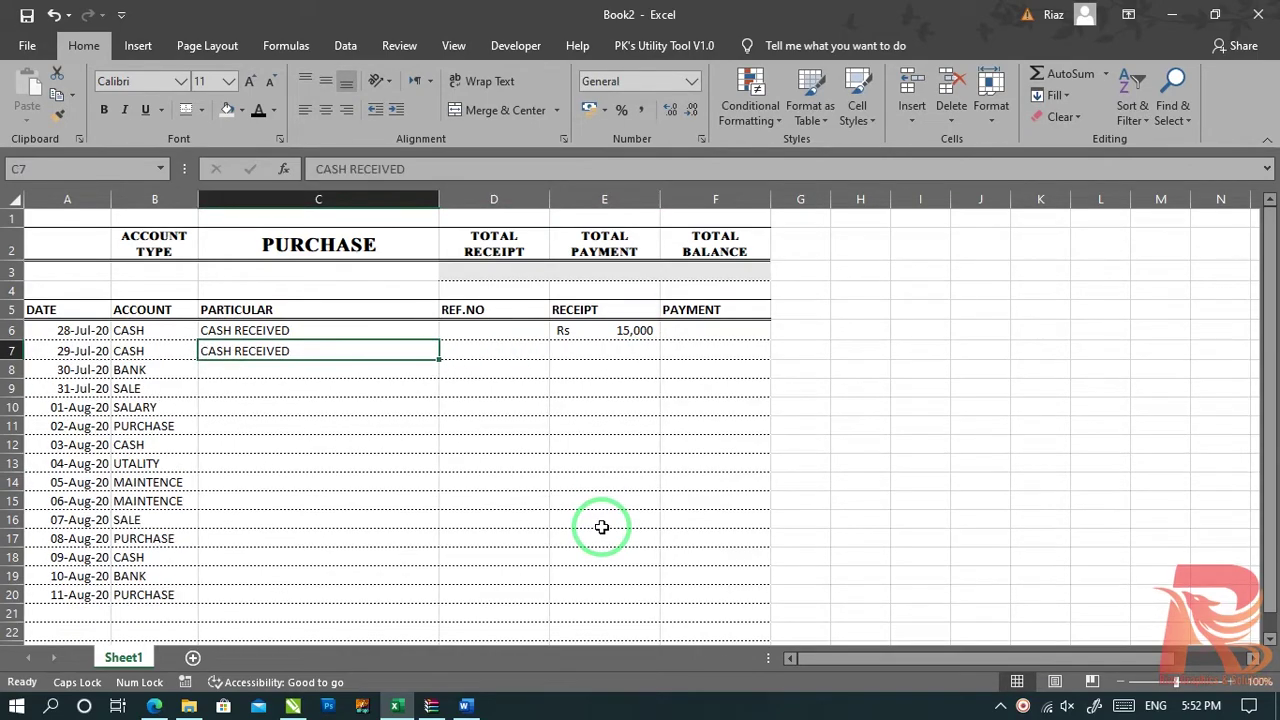
{"action": "key", "text": "F2"}
{"action": "key", "text": "BackSpace"}
{"action": "key", "text": "BackSpace"}
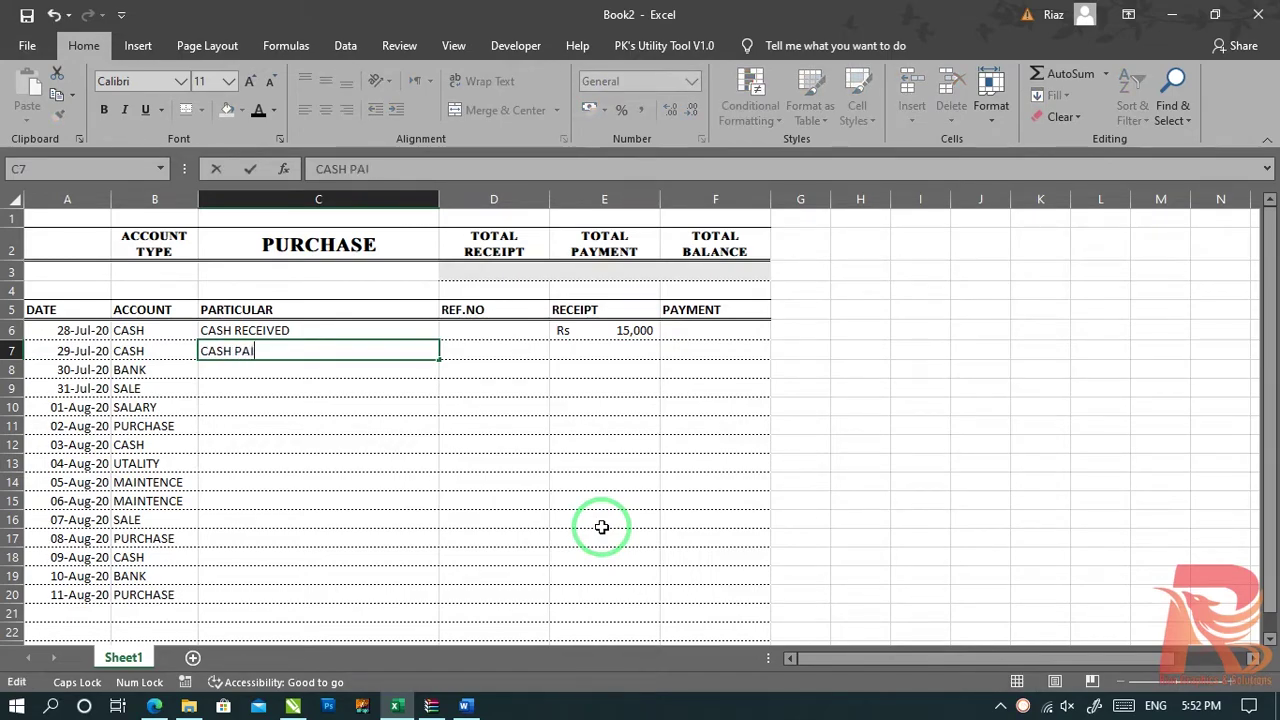
{"action": "type", "text": "D"}
{"action": "key", "text": "Tab"}
{"action": "key", "text": "Tab"}
{"action": "key", "text": "Tab"}
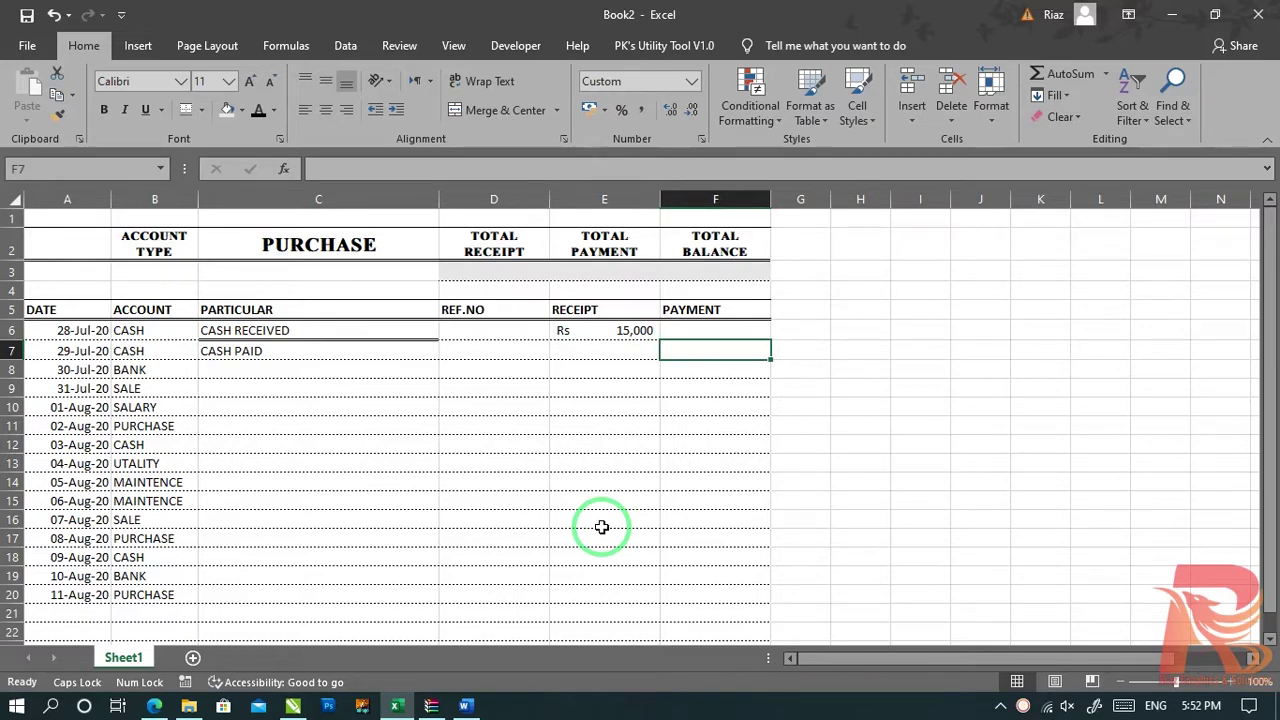
{"action": "type", "text": "10"}
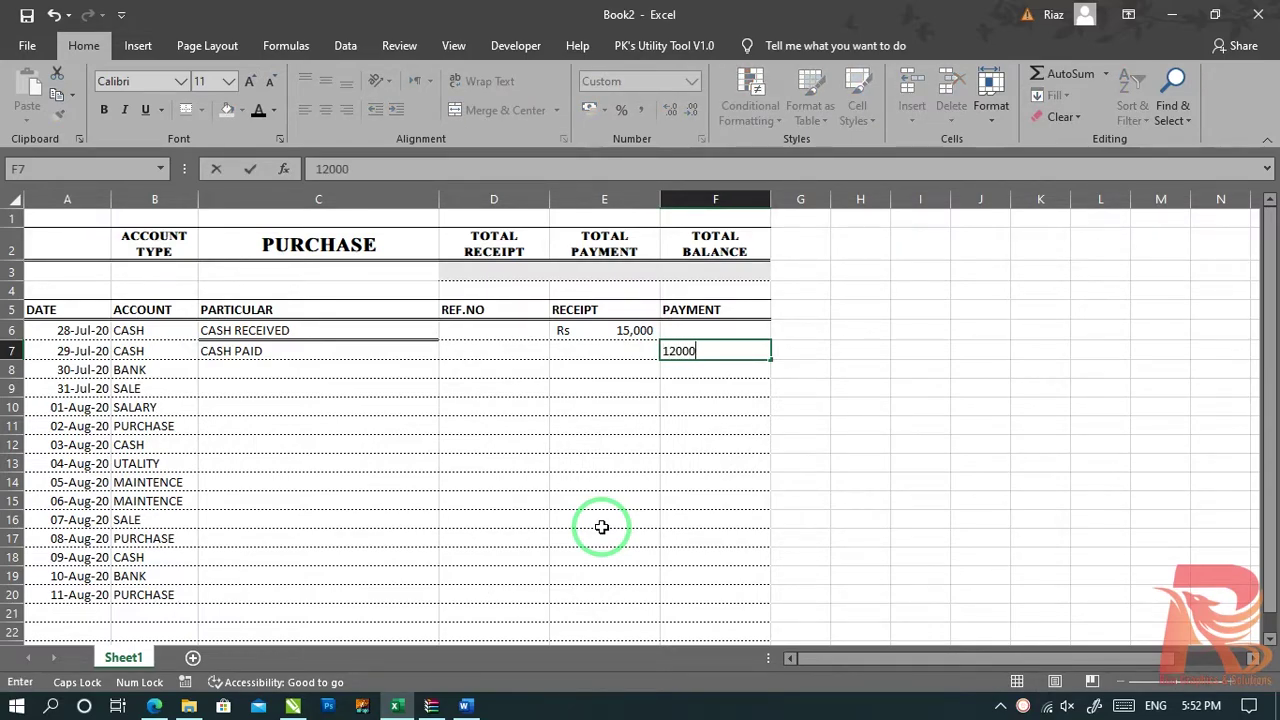
{"action": "key", "text": "Return"}
{"action": "key", "text": "Up"}
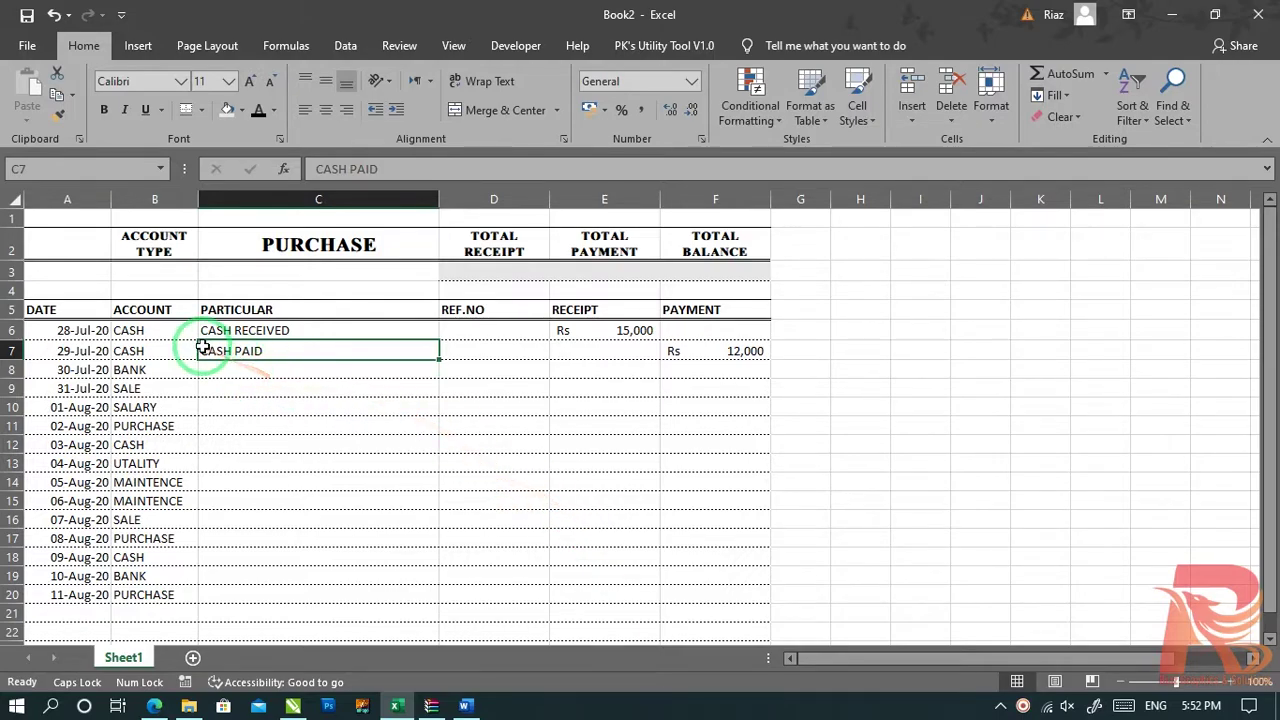
Step: Add a bottom border to the CASH RECEIVED cell C6
{"action": "left_click", "coordinate": [296, 333]}
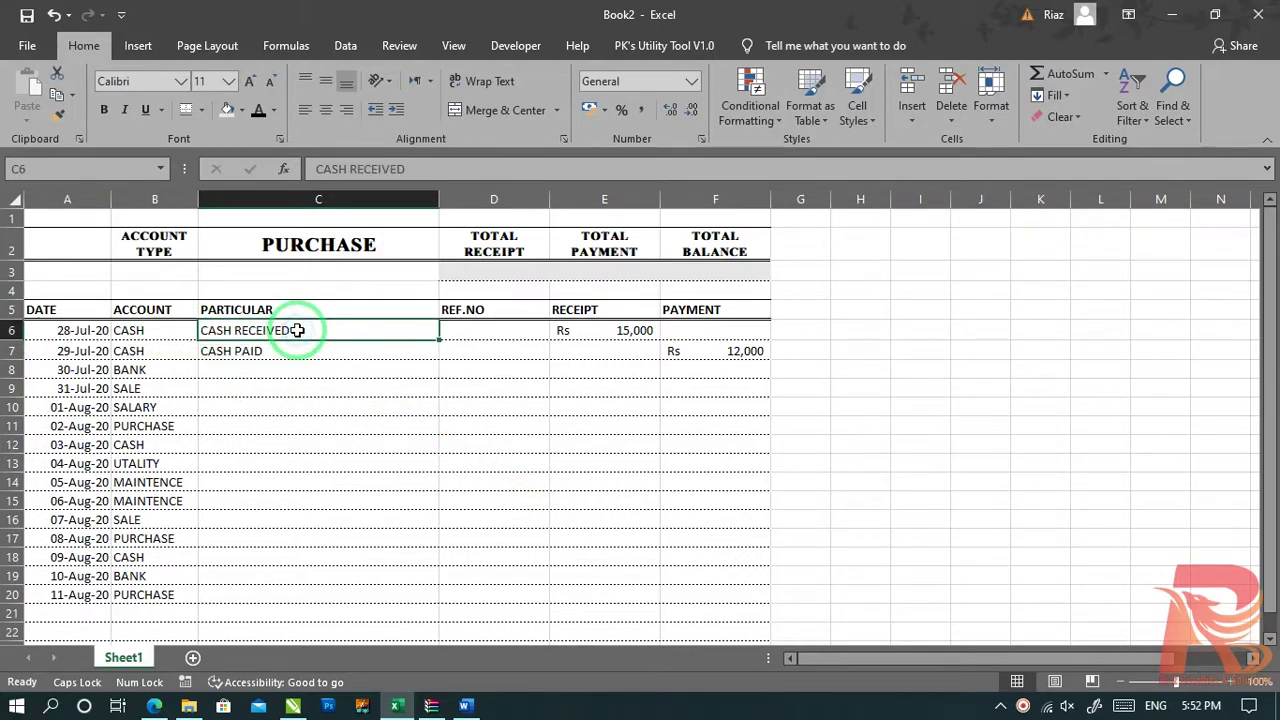
{"action": "left_click", "coordinate": [201, 110]}
{"action": "left_click", "coordinate": [300, 588]}
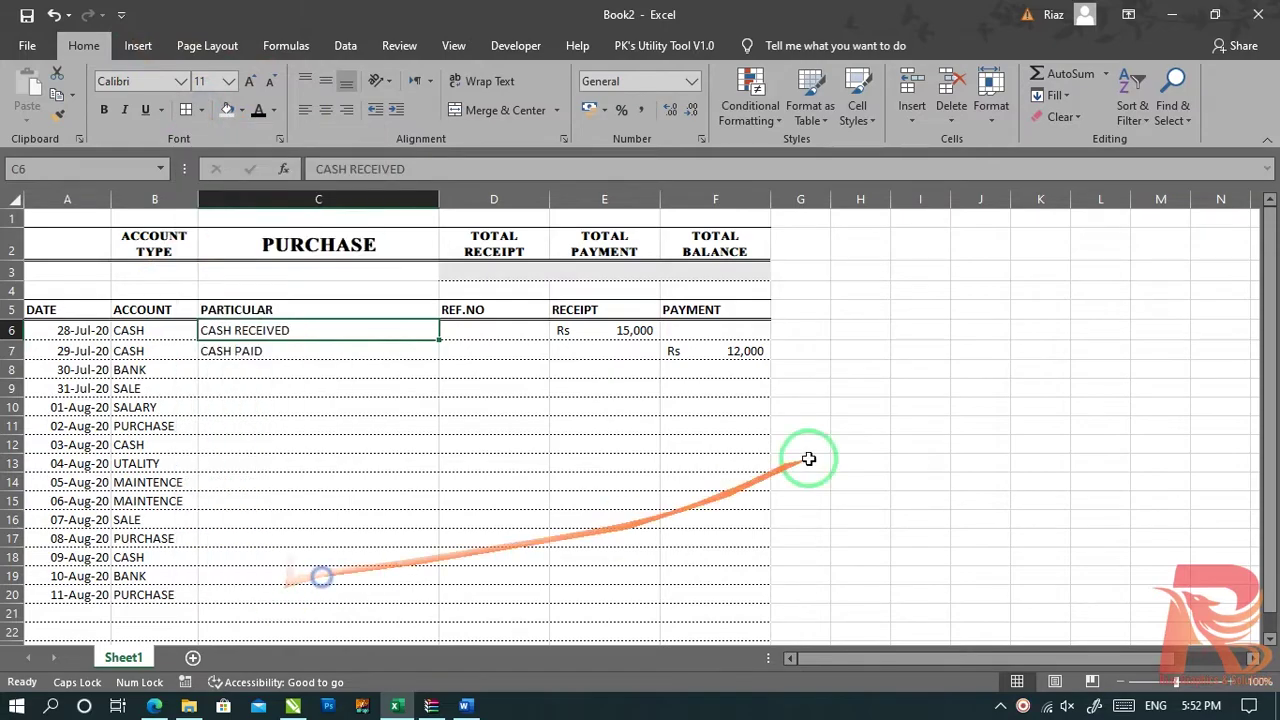
{"action": "left_click", "coordinate": [674, 157]}
{"action": "left_click", "coordinate": [800, 266]}
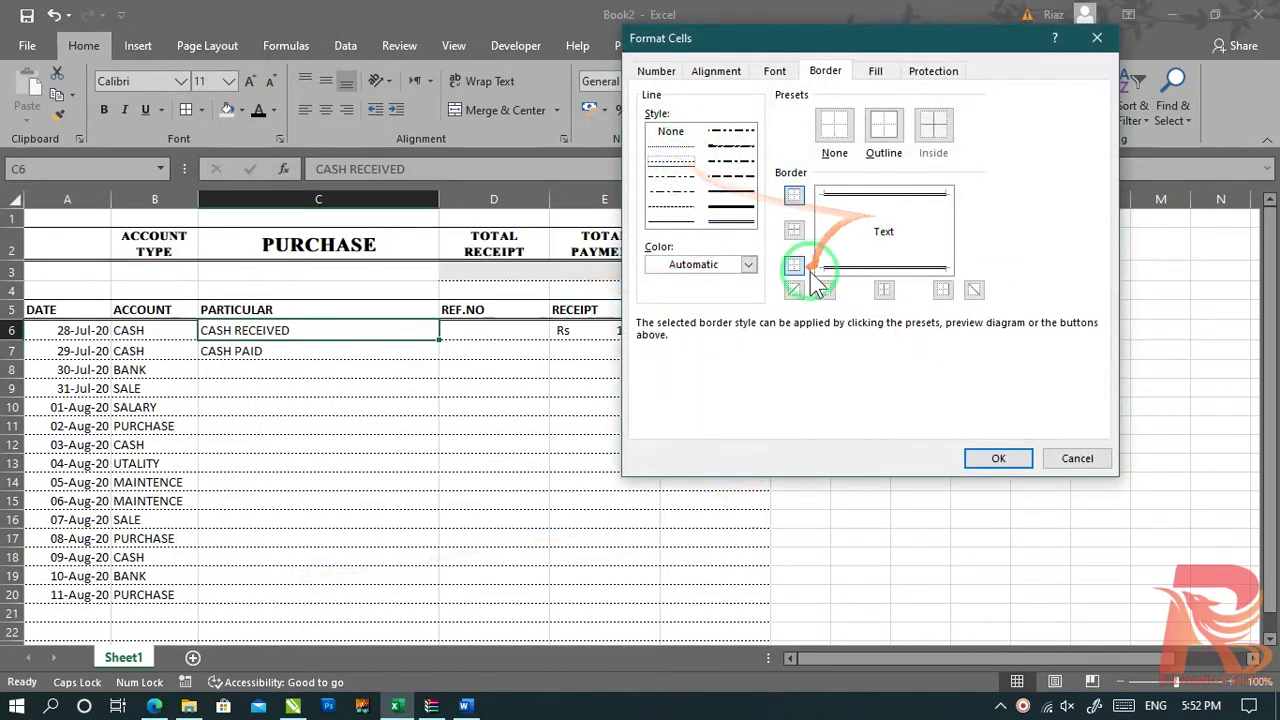
{"action": "left_click", "coordinate": [998, 458]}
{"action": "left_click", "coordinate": [1041, 458]}
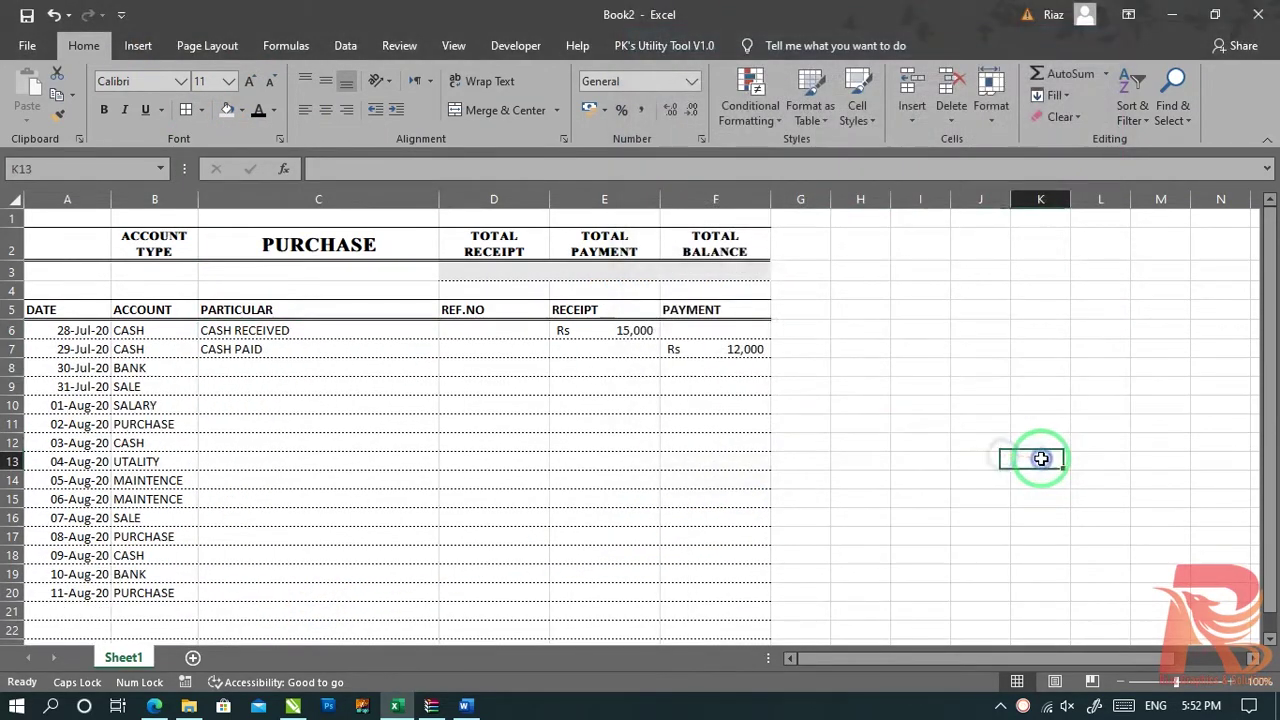
{"action": "left_click", "coordinate": [254, 367]}
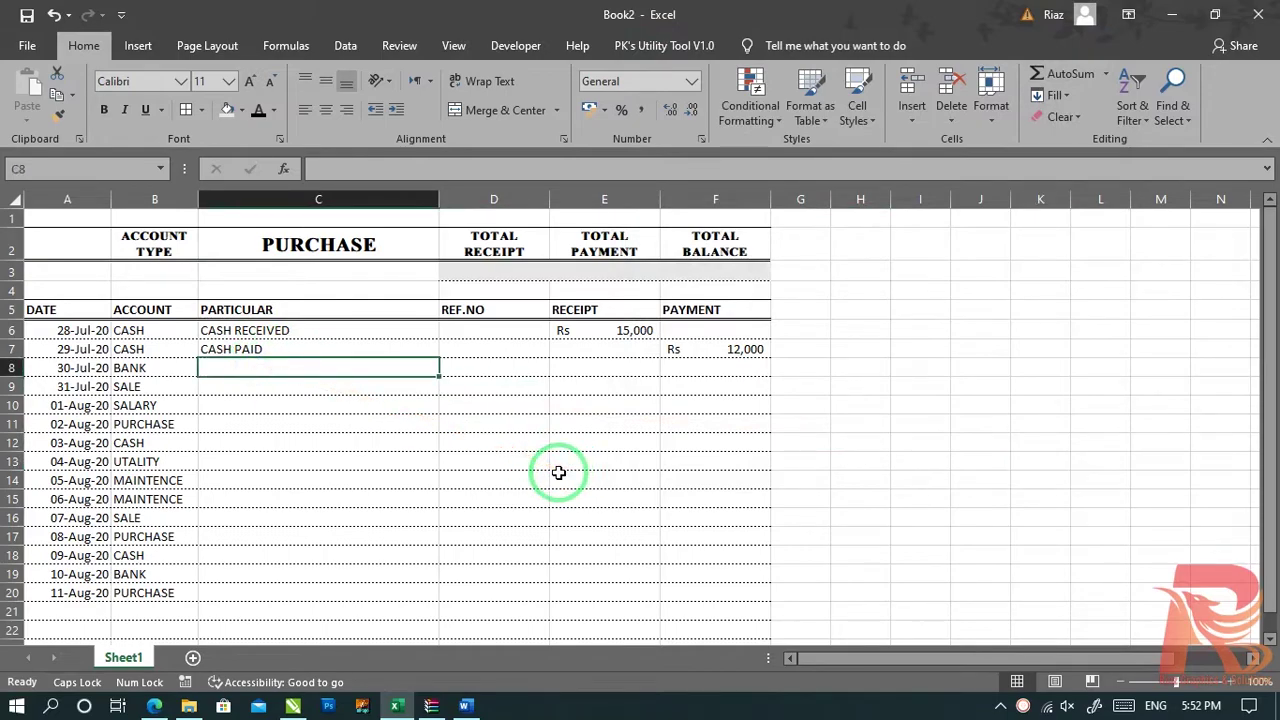
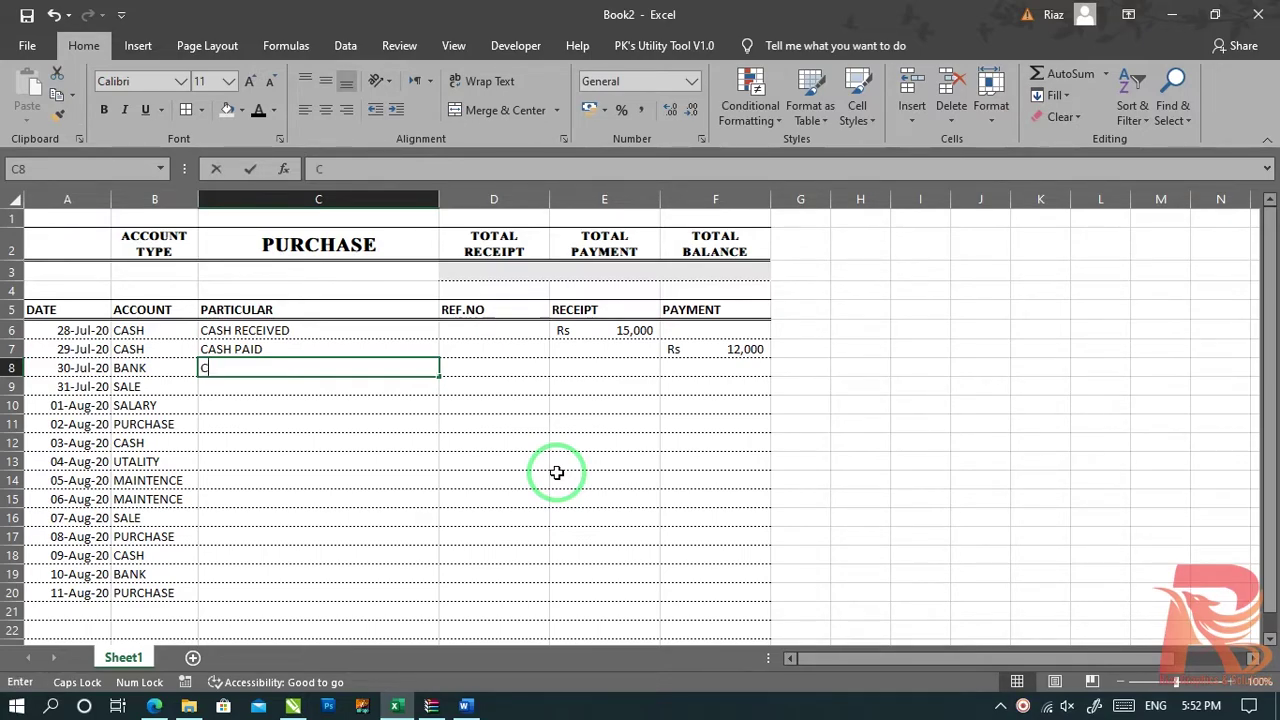
Step: Enter CASH IN BANK with a 160,000 receipt in row 8 and SALE OF GOODS with 132,000 in row 9
{"action": "type", "text": "CASH IN BANK"}
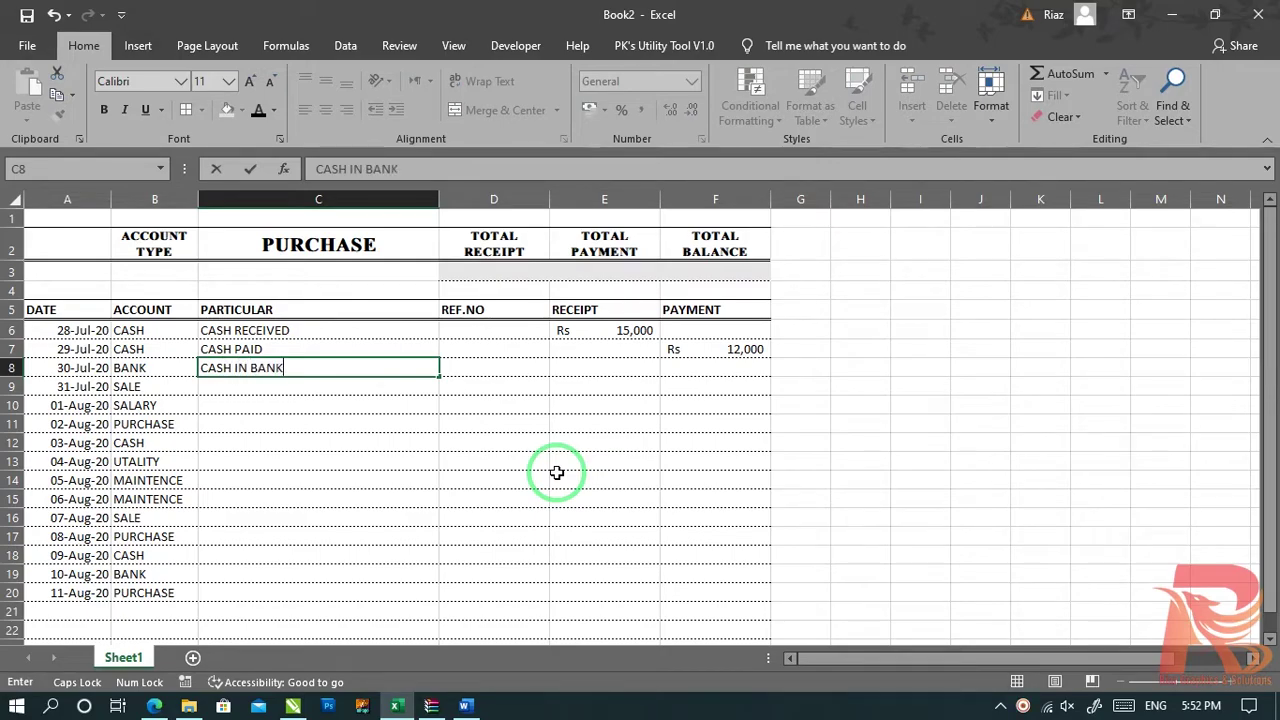
{"action": "key", "text": "Tab"}
{"action": "key", "text": "Tab"}
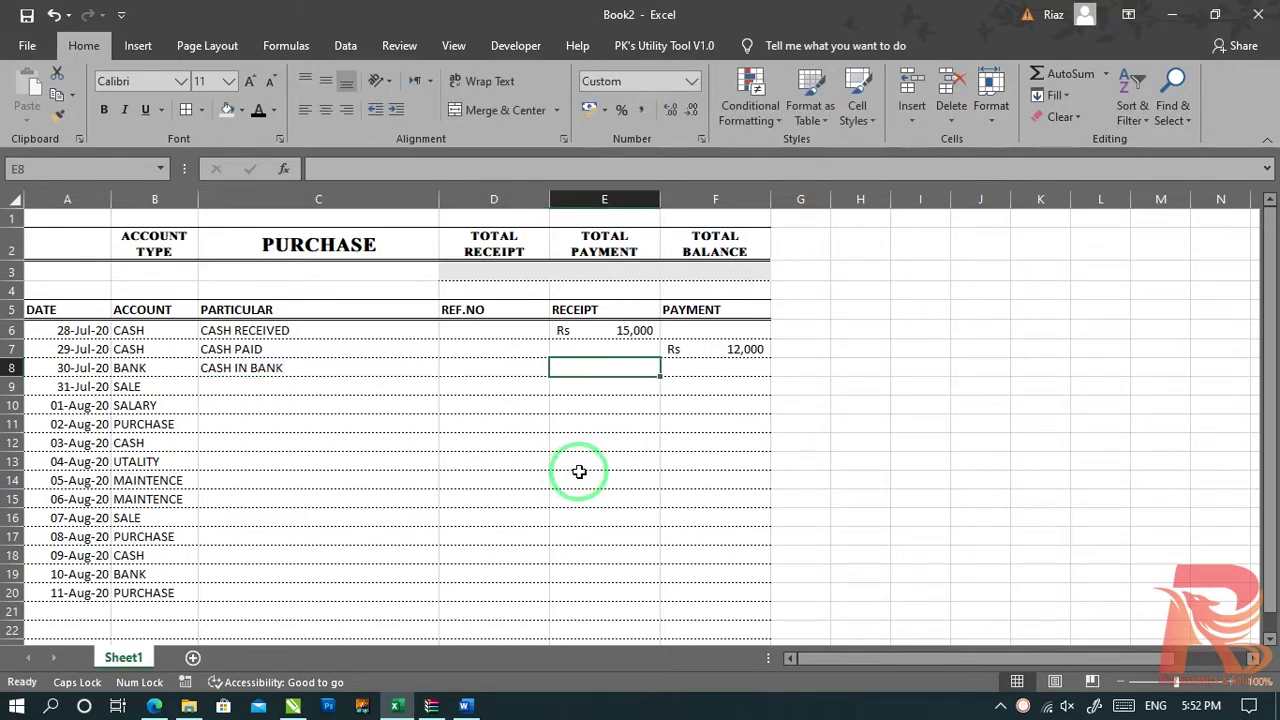
{"action": "type", "text": "160000"}
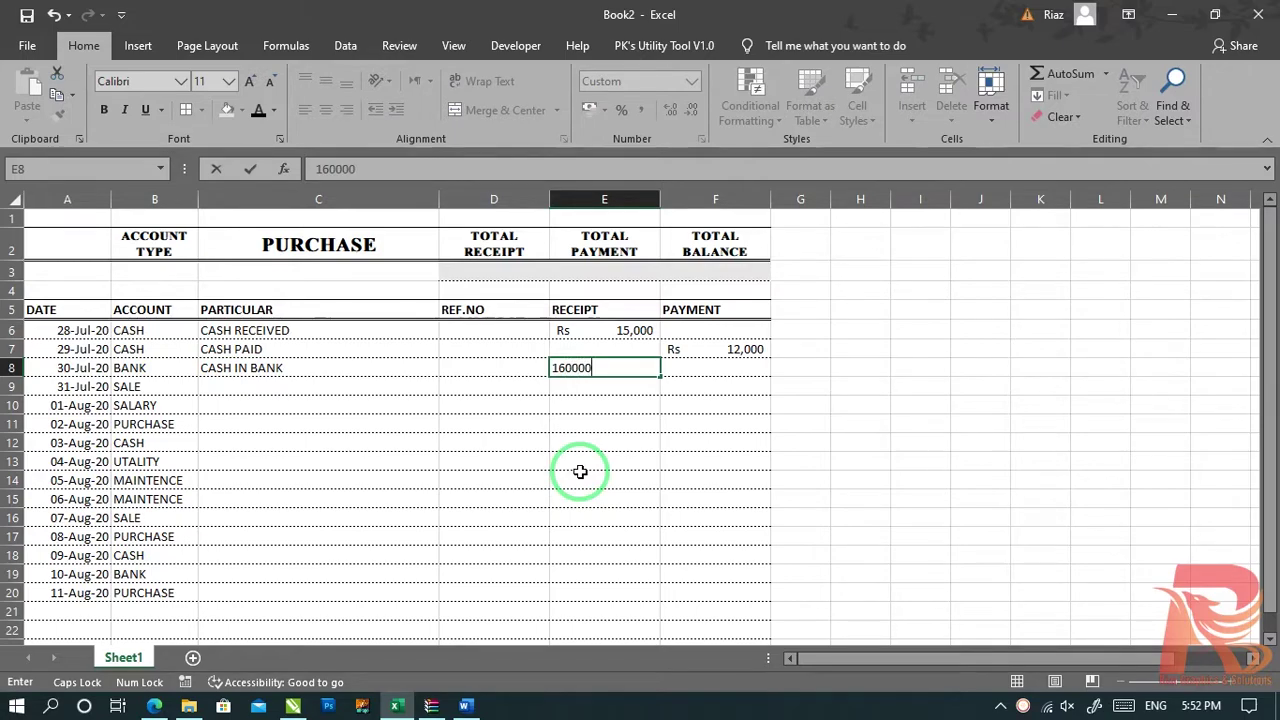
{"action": "key", "text": "Return"}
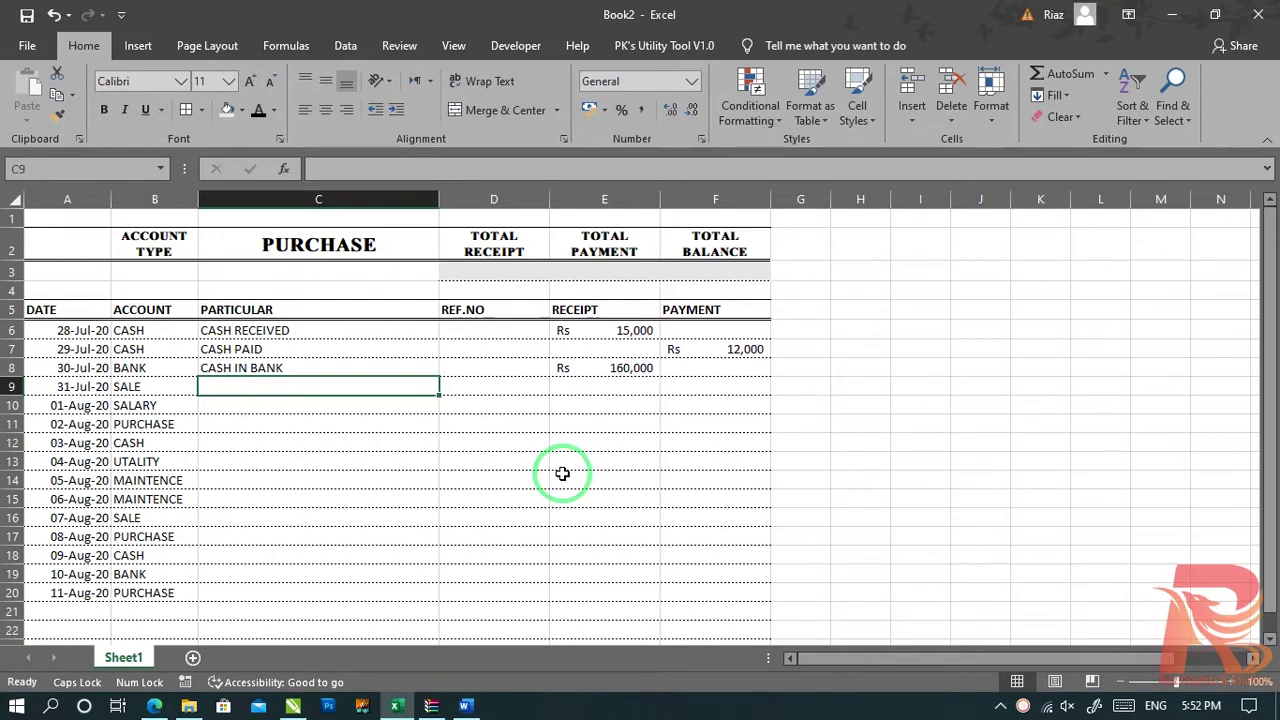
{"action": "type", "text": "SALE OF GOODS"}
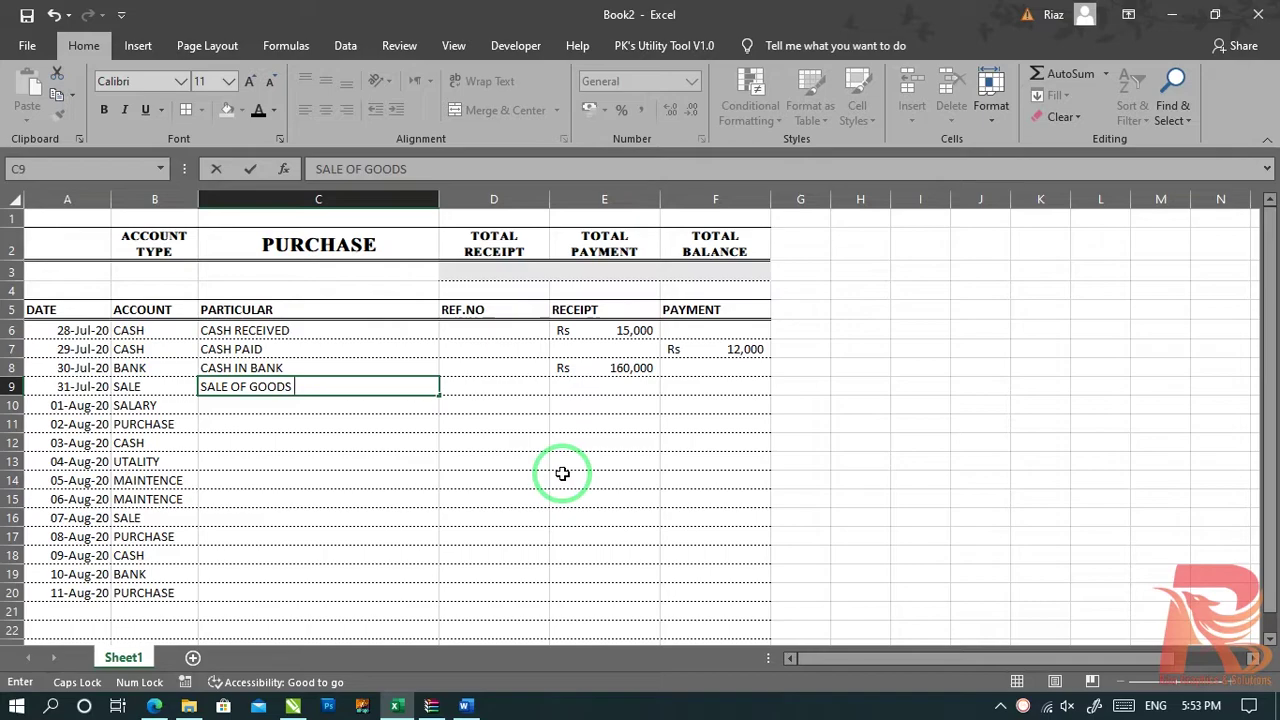
{"action": "key", "text": "Tab"}
{"action": "key", "text": "Tab"}
{"action": "type", "text": "132,000"}
{"action": "key", "text": "Return"}
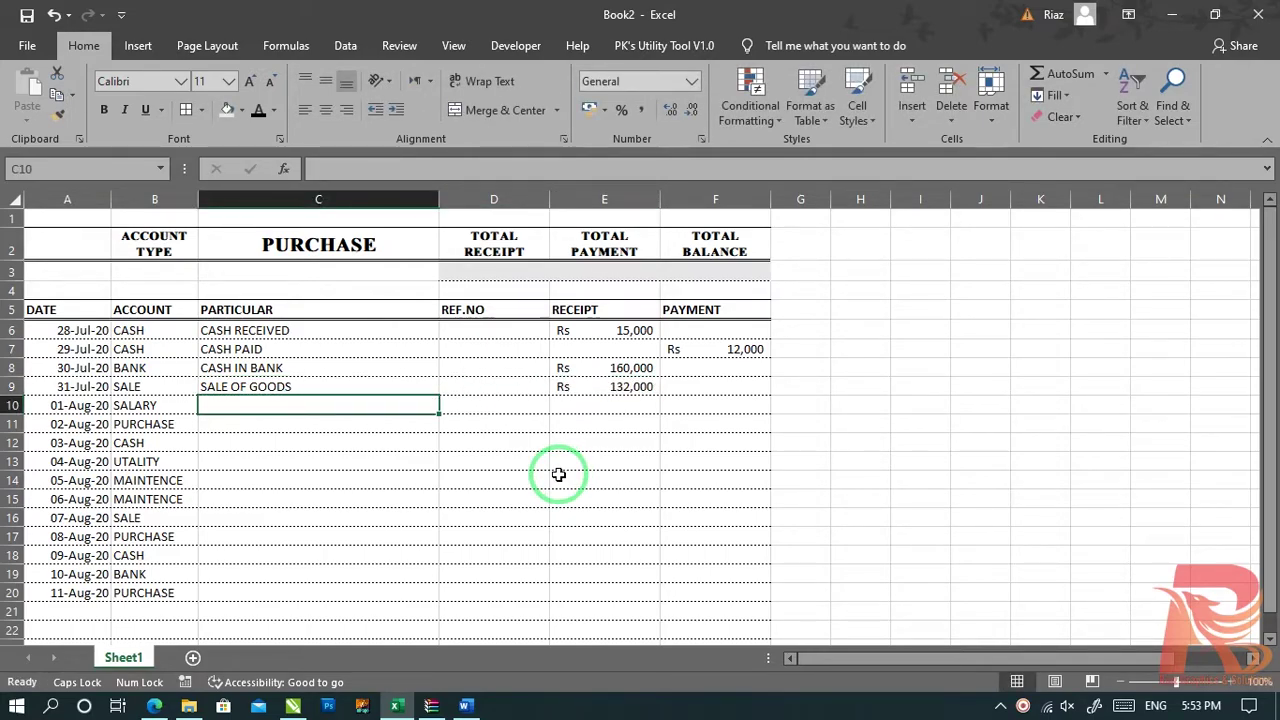
Step: Record SALARY FOR THE MONTH OF JUNE in row 10 with 174,000 under Payment
{"action": "type", "text": "SALARY FOR THE MONTH OF JU"}
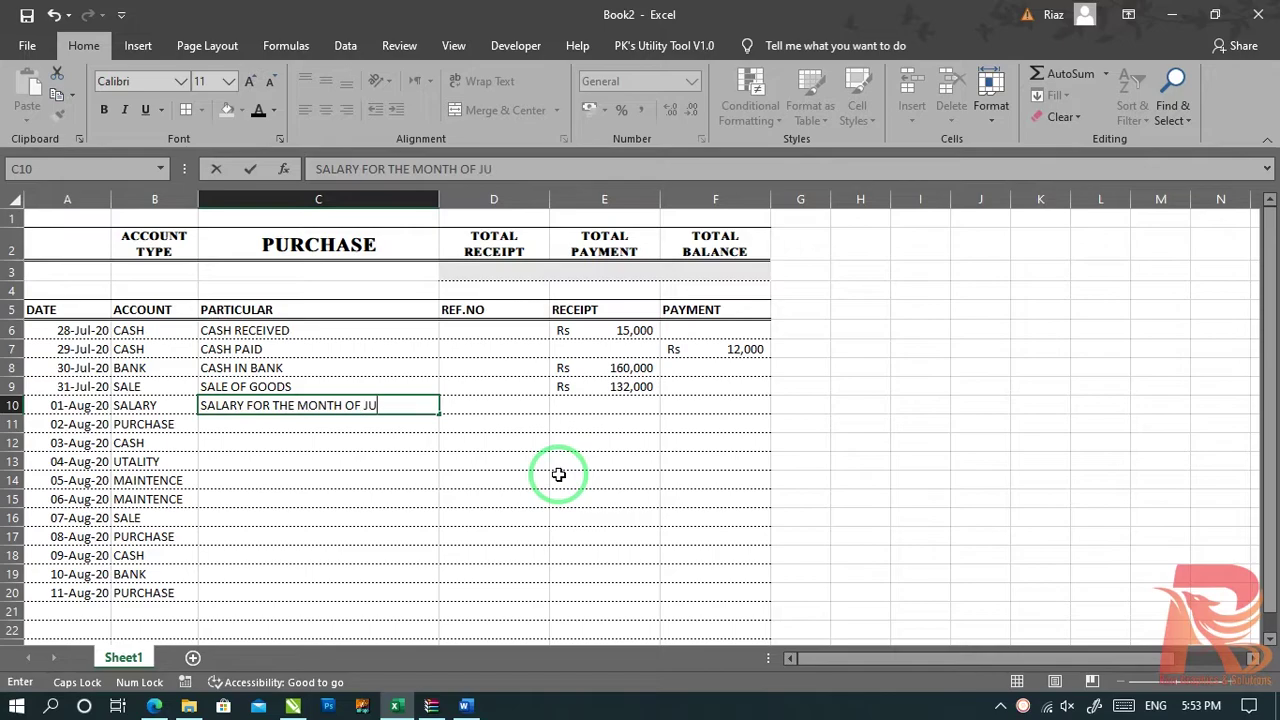
{"action": "type", "text": "NE"}
{"action": "key", "text": "Return"}
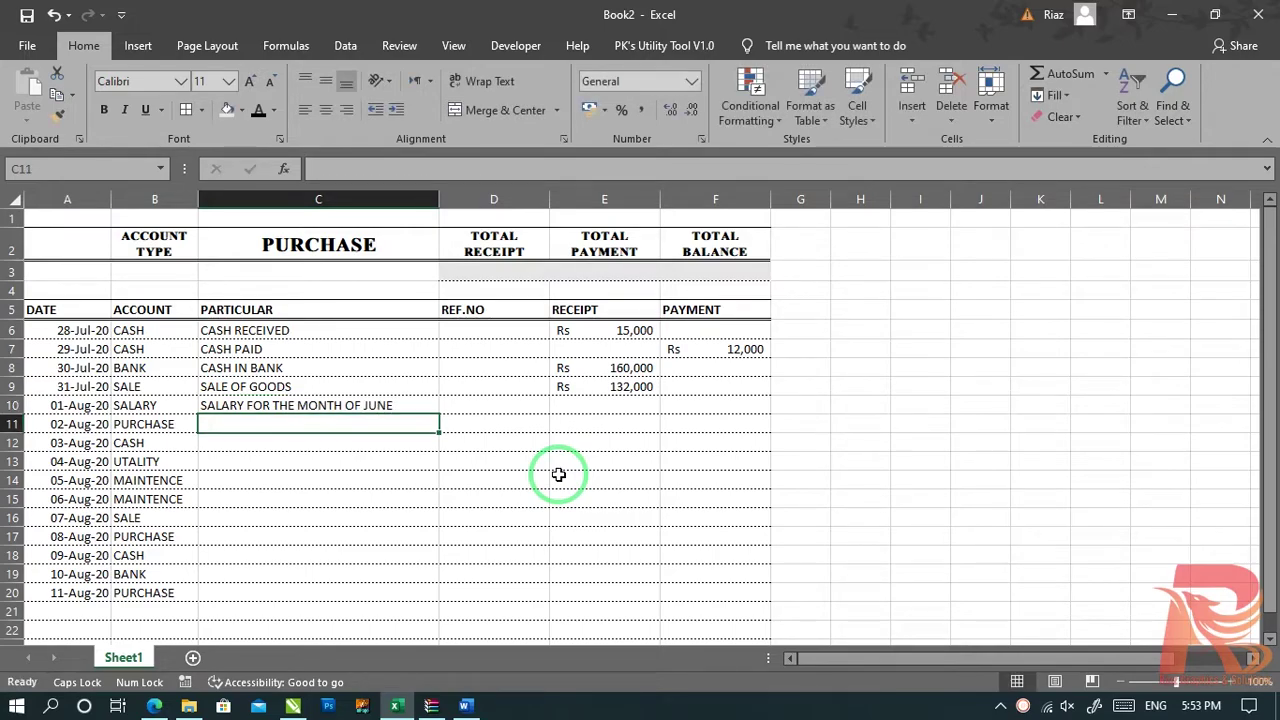
{"action": "key", "text": "Up"}
{"action": "key", "text": "Right"}
{"action": "key", "text": "Right"}
{"action": "type", "text": "174000"}
{"action": "key", "text": "Return"}
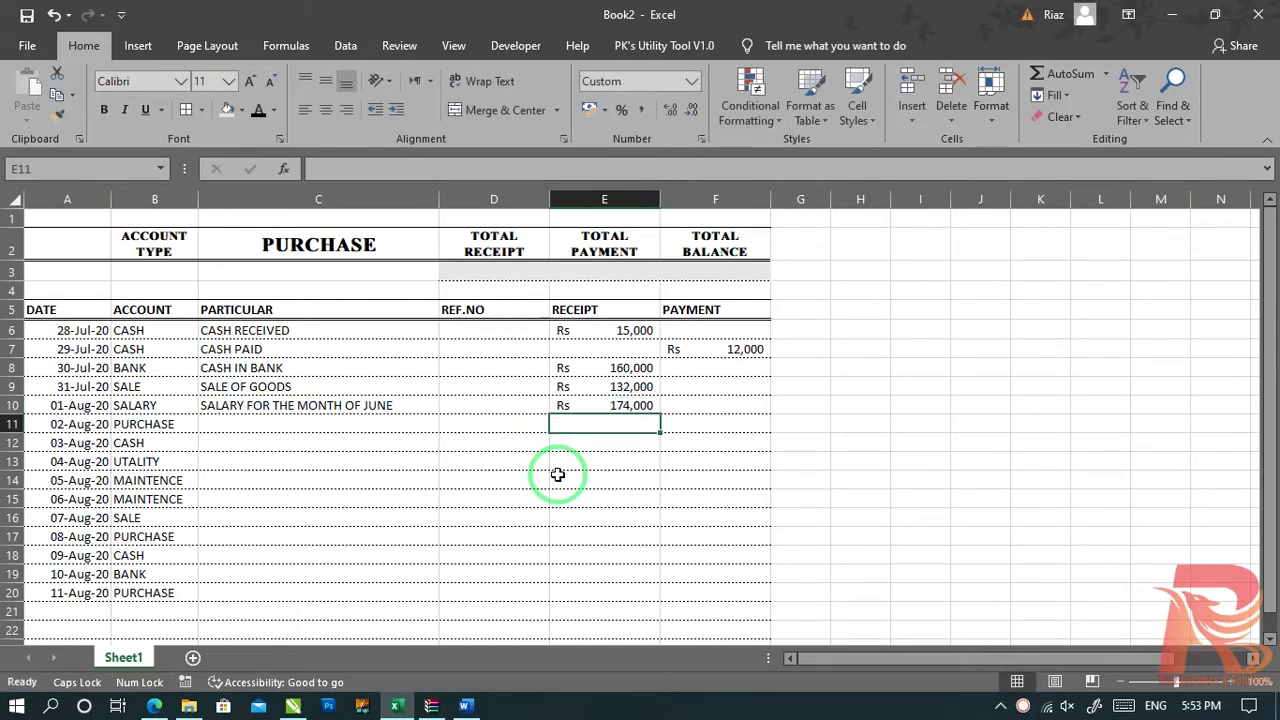
{"action": "key", "text": "Up"}
{"action": "key", "text": "Right"}
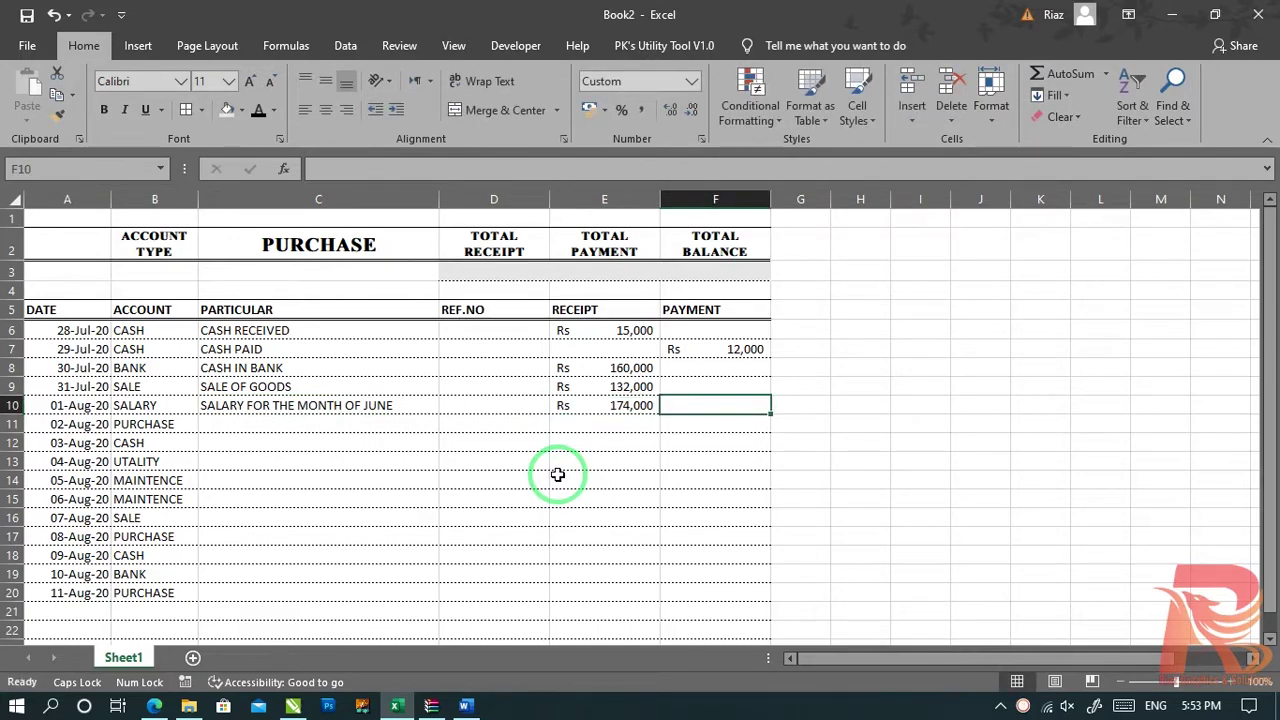
{"action": "key", "text": "ctrl+r"}
{"action": "key", "text": "Left"}
{"action": "key", "text": "Delete"}
Step: Start typing the PURCHASE particular in row 11
{"action": "key", "text": "Left"}
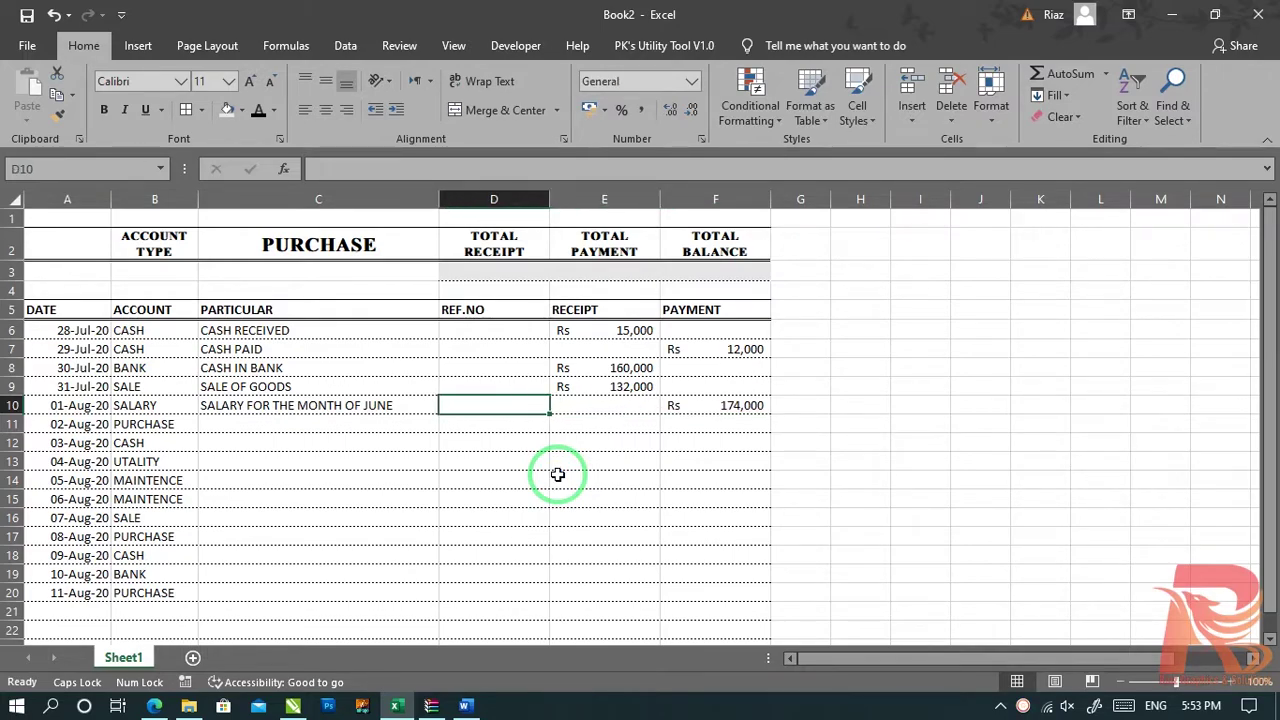
{"action": "key", "text": "Left"}
{"action": "key", "text": "Down"}
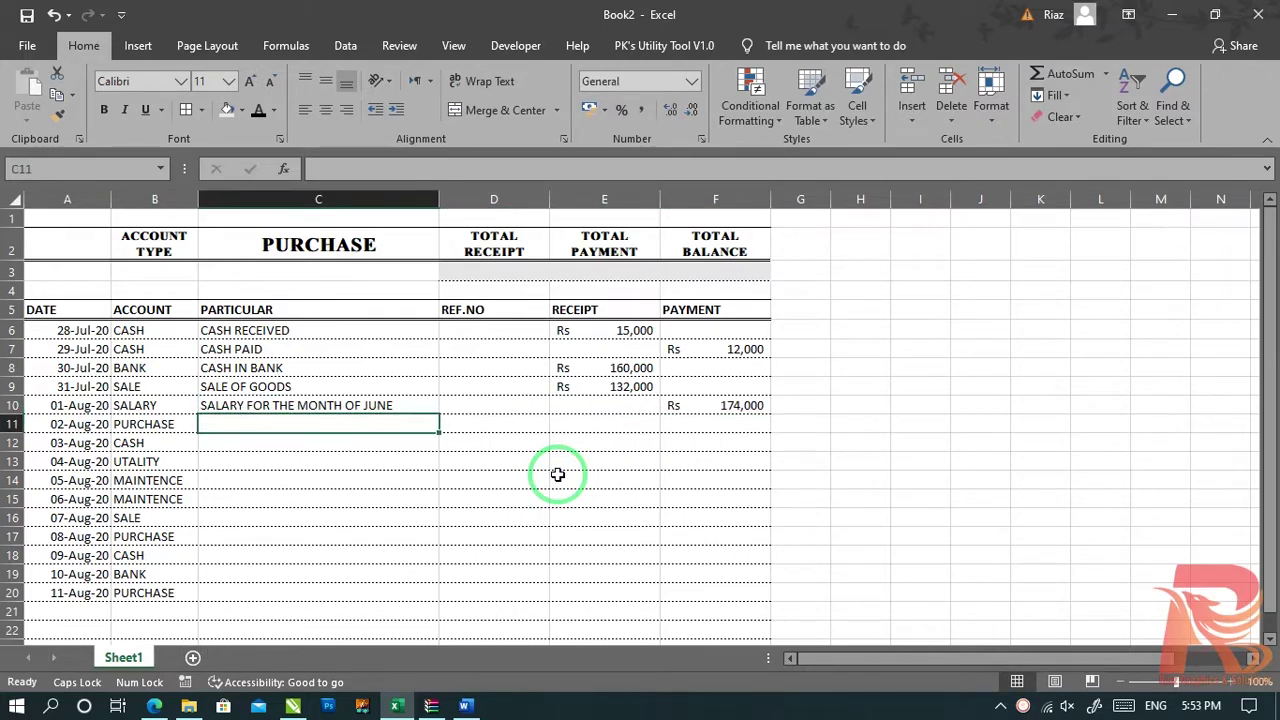
{"action": "type", "text": "PURCHASE"}
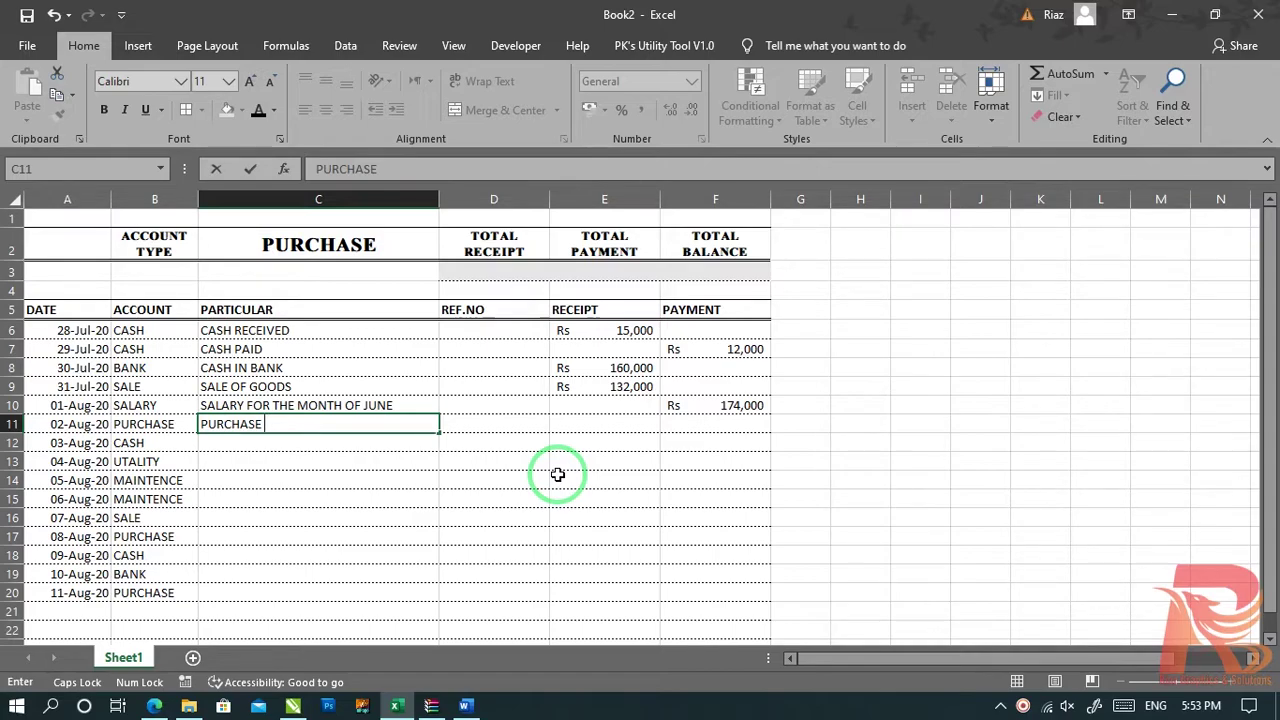
Step: Complete PURCHASE CBB + TESETLINER with ref 145 in row 11, and give SALE OF GOODS ref 121
{"action": "type", "text": "B"}
{"action": "type", "text": " + "}
{"action": "type", "text": "TESETLINER"}
{"action": "key", "text": "Tab"}
{"action": "key", "text": "Tab"}
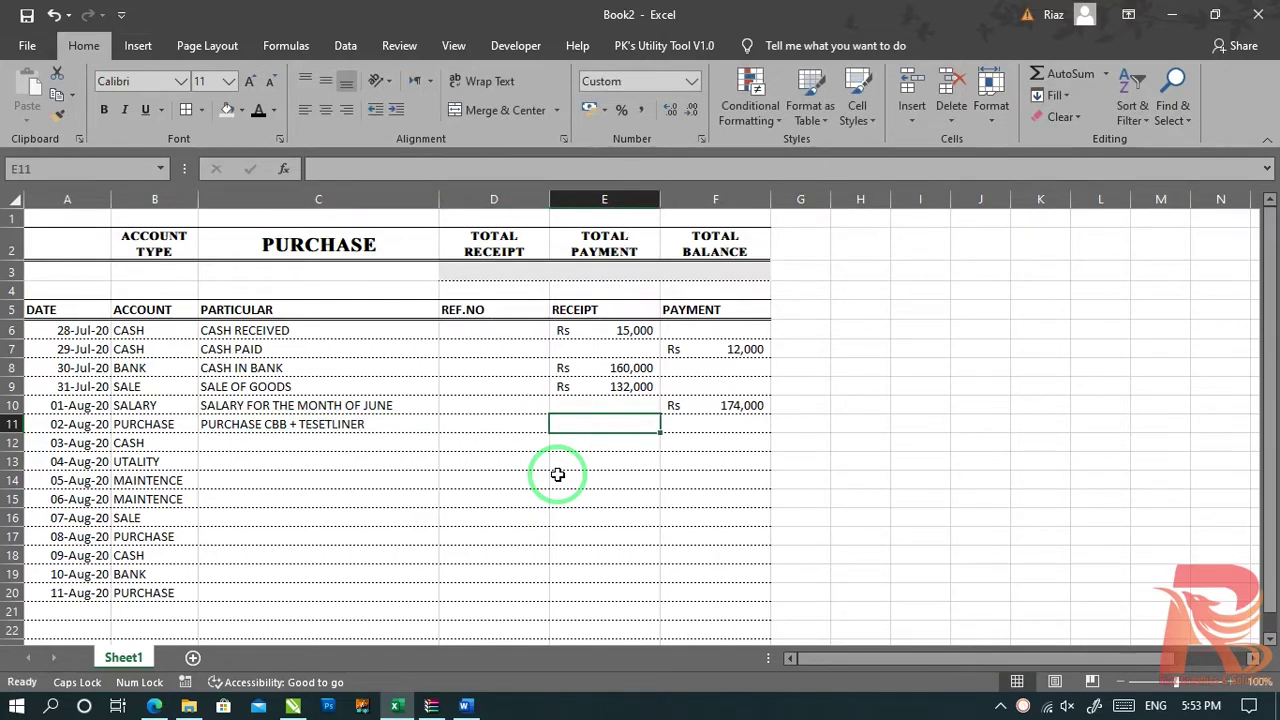
{"action": "key", "text": "Left"}
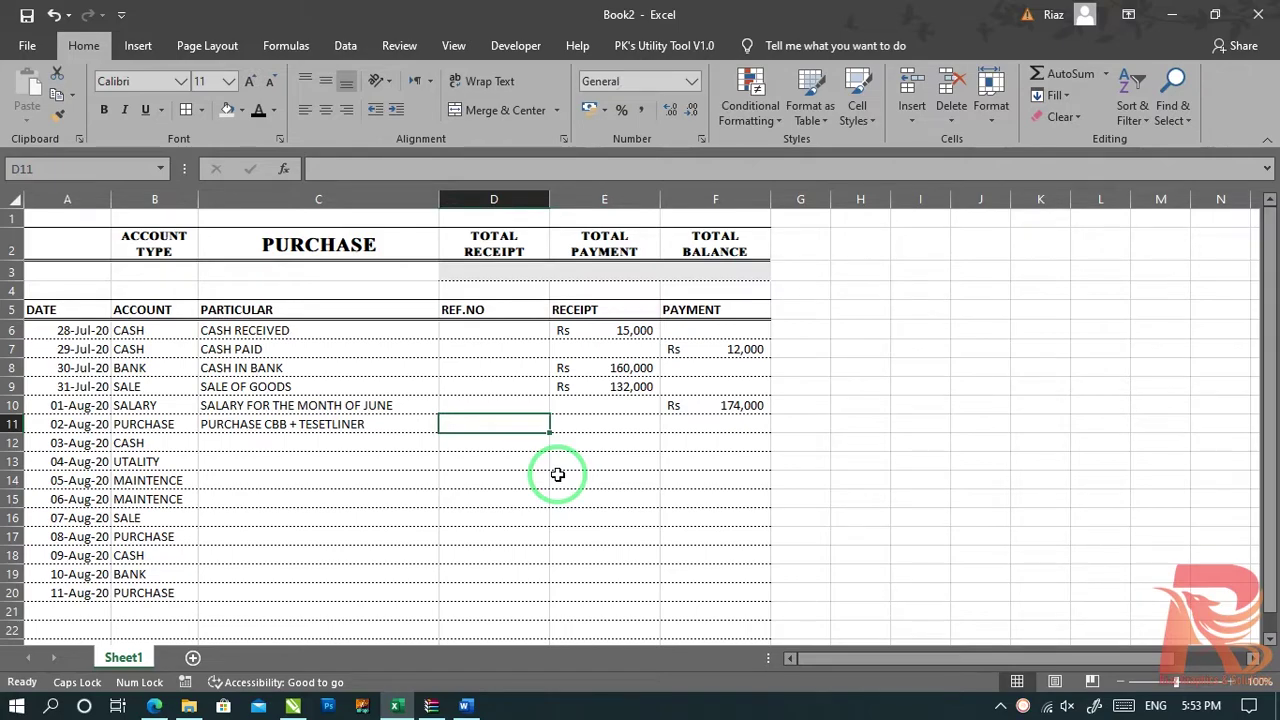
{"action": "type", "text": "145"}
{"action": "key", "text": "Return"}
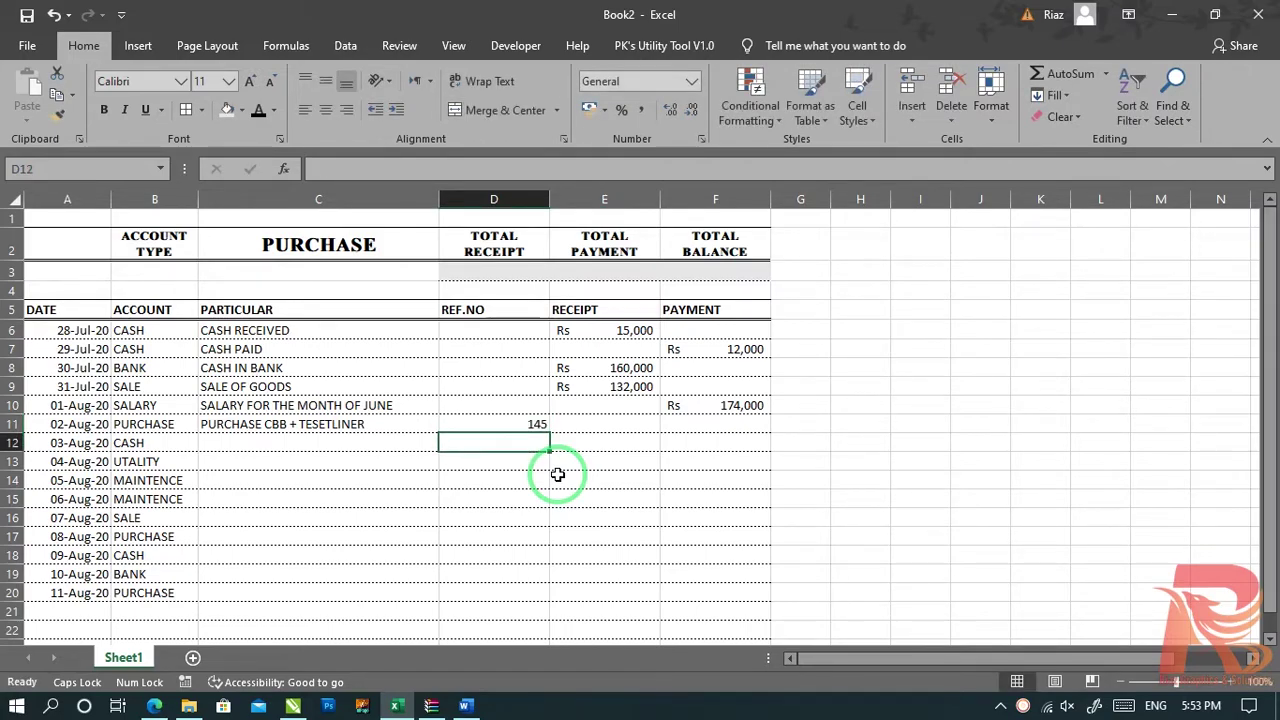
{"action": "key", "text": "Up"}
{"action": "key", "text": "Up"}
{"action": "key", "text": "Up"}
{"action": "type", "text": "1"}
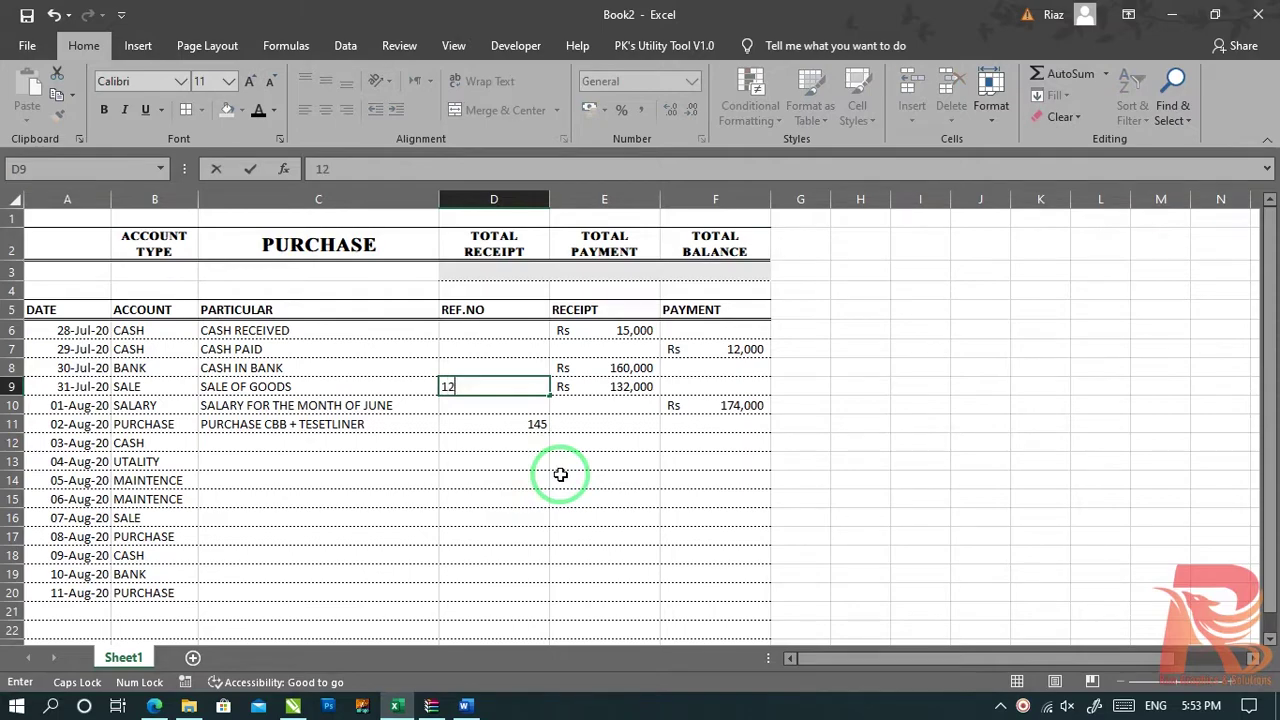
{"action": "key", "text": "Return"}
Step: Enter the 25,000 payment for the row 11 purchase
{"action": "key", "text": "Down"}
{"action": "key", "text": "Right"}
{"action": "key", "text": "Down"}
{"action": "key", "text": "Up"}
{"action": "key", "text": "Left"}
{"action": "key", "text": "Right"}
{"action": "key", "text": "Right"}
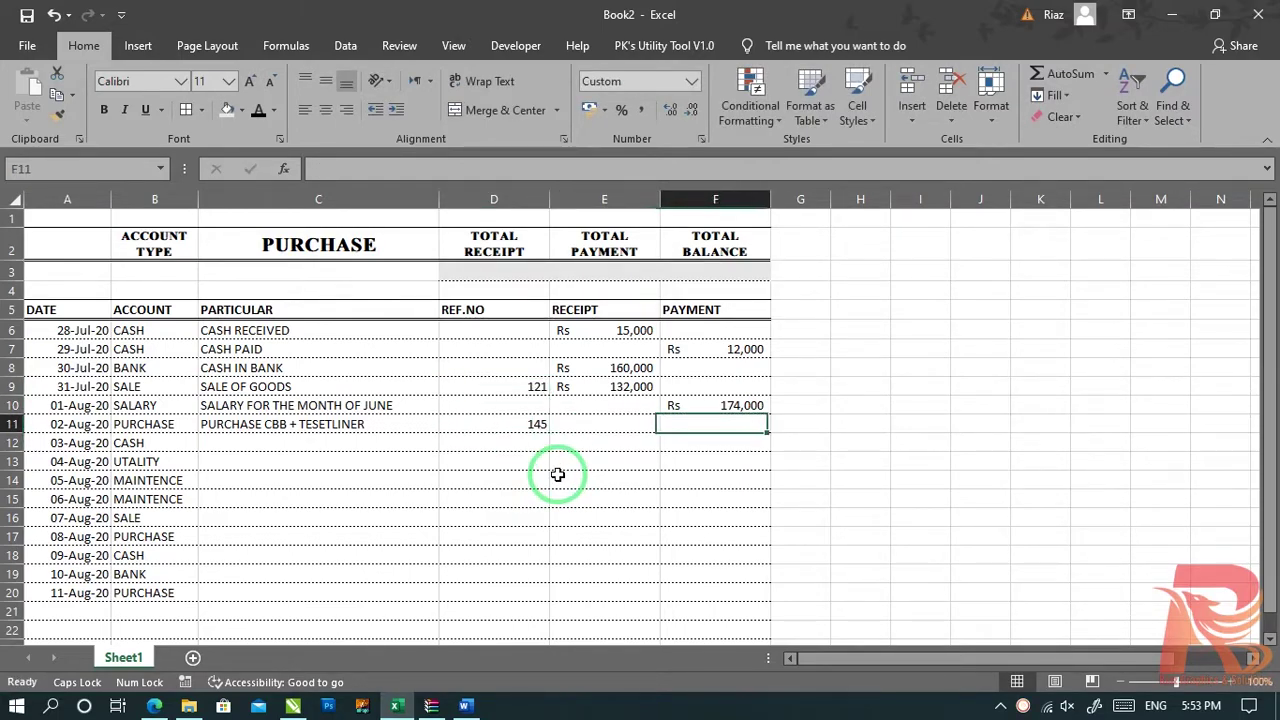
{"action": "type", "text": "25000"}
{"action": "key", "text": "Return"}
Step: Centre the reference numbers in the REF.NO column
{"action": "key", "text": "Left"}
{"action": "key", "text": "Left"}
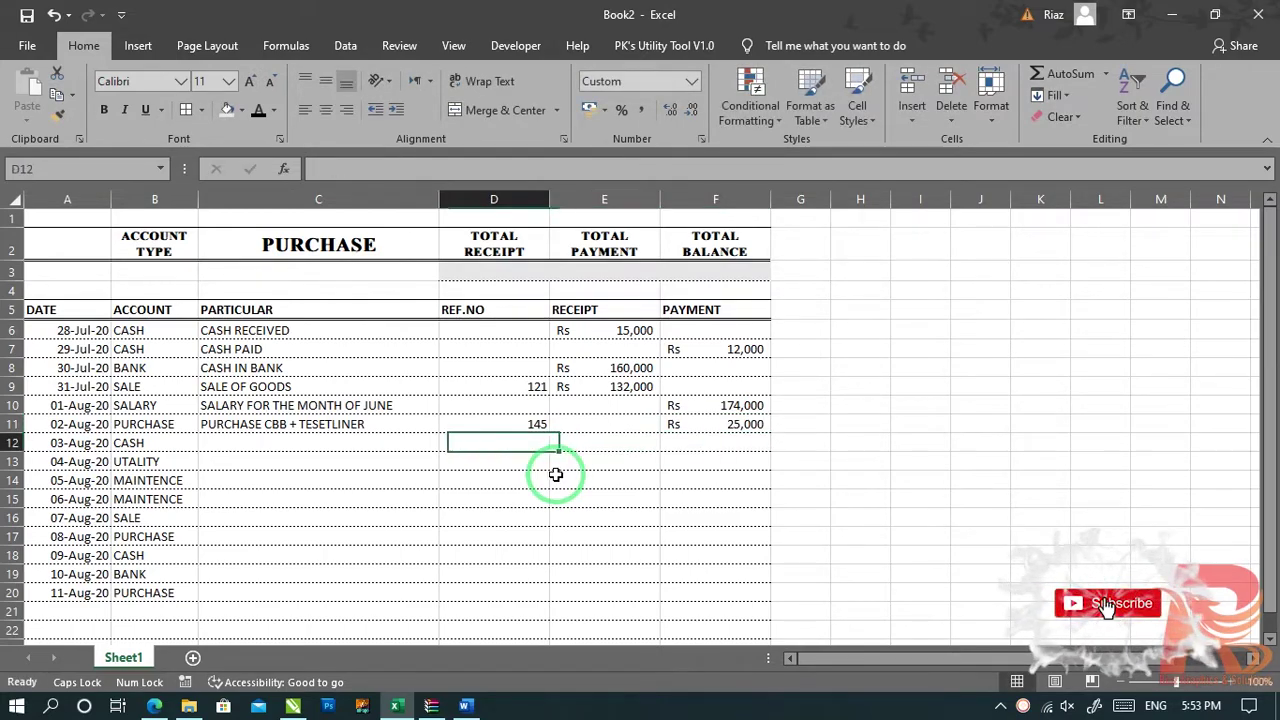
{"action": "left_click_drag", "start_coordinate": [506, 329], "coordinate": [486, 594]}
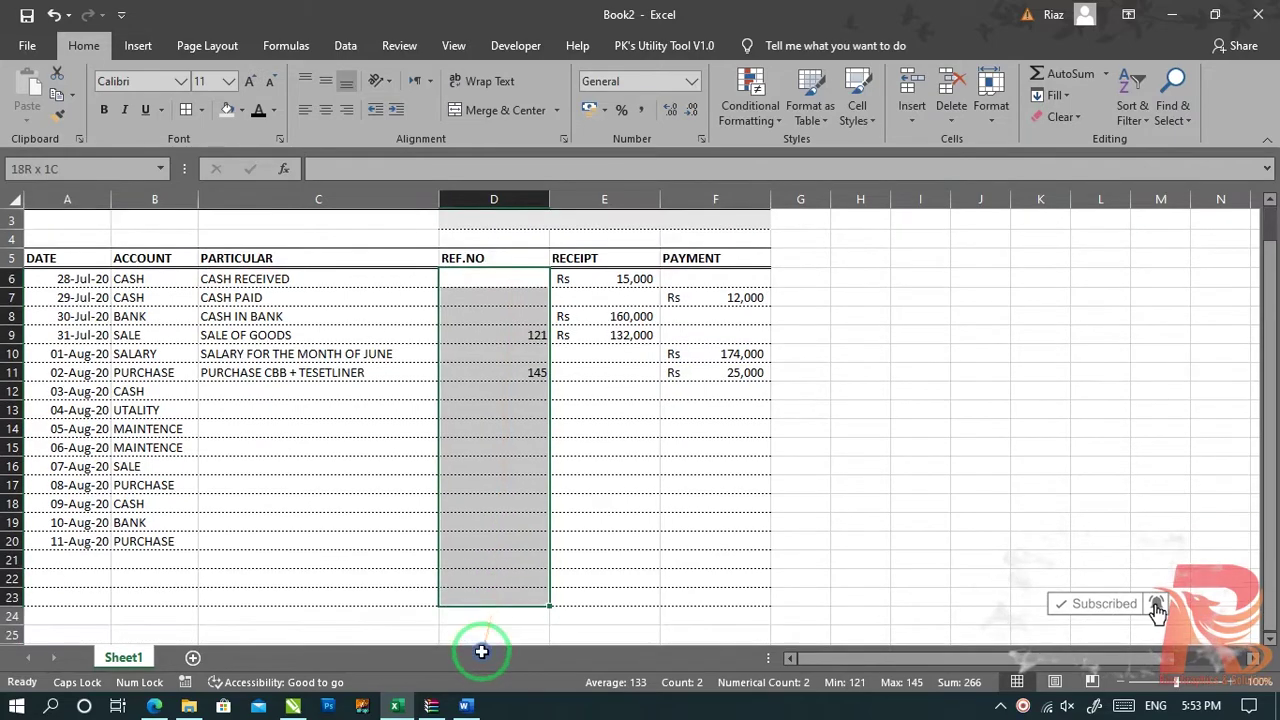
{"action": "left_click", "coordinate": [326, 109]}
{"action": "left_click_drag", "start_coordinate": [630, 280], "coordinate": [712, 598]}
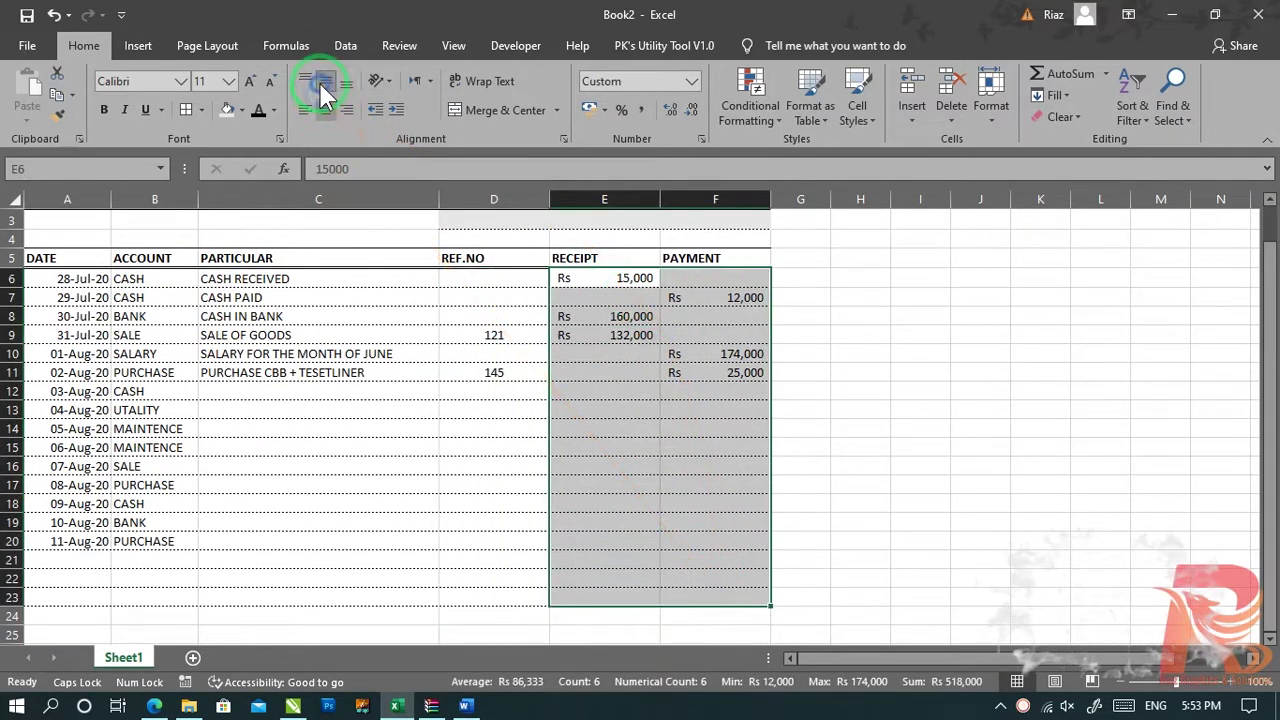
{"action": "left_click", "coordinate": [920, 391]}
{"action": "scroll", "coordinate": [475, 457], "scroll_direction": "up", "scroll_amount": 1}
{"action": "left_click", "coordinate": [305, 447]}
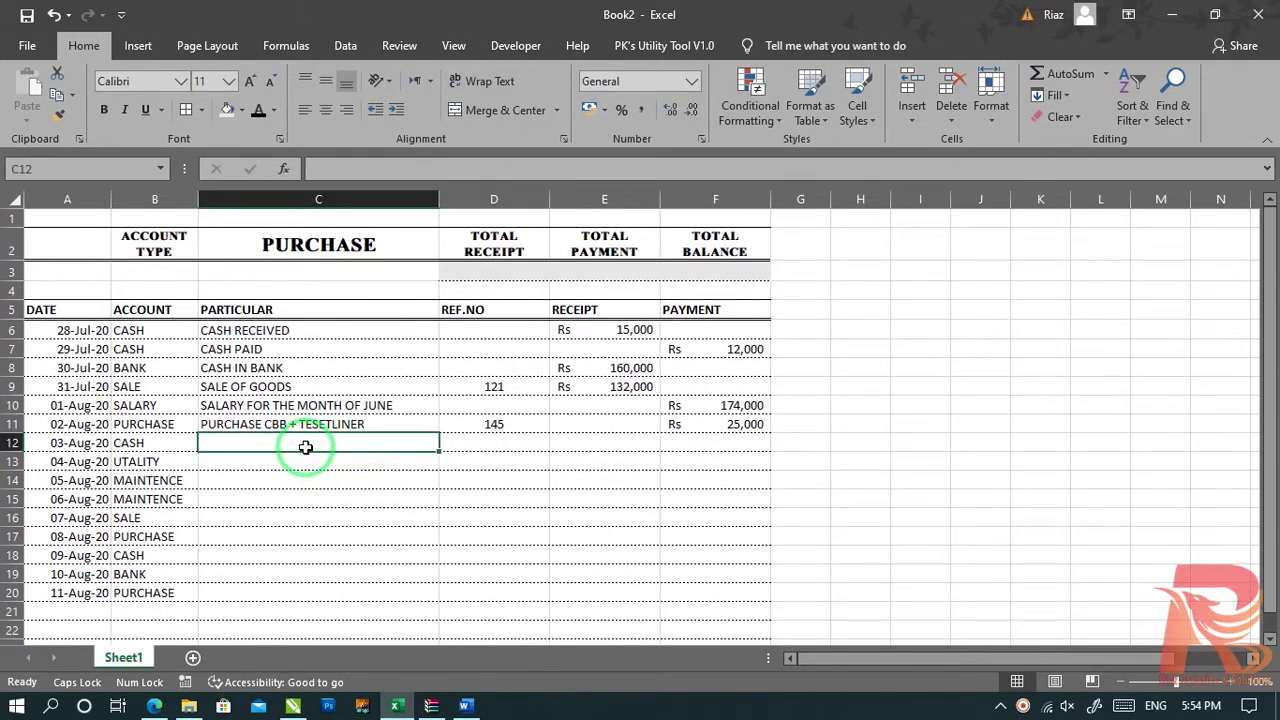
Step: Enter the particulars CASH RECEIVED in row 12 and ELECTRICITY BILL in row 13
{"action": "type", "text": "CASH RECEIVED"}
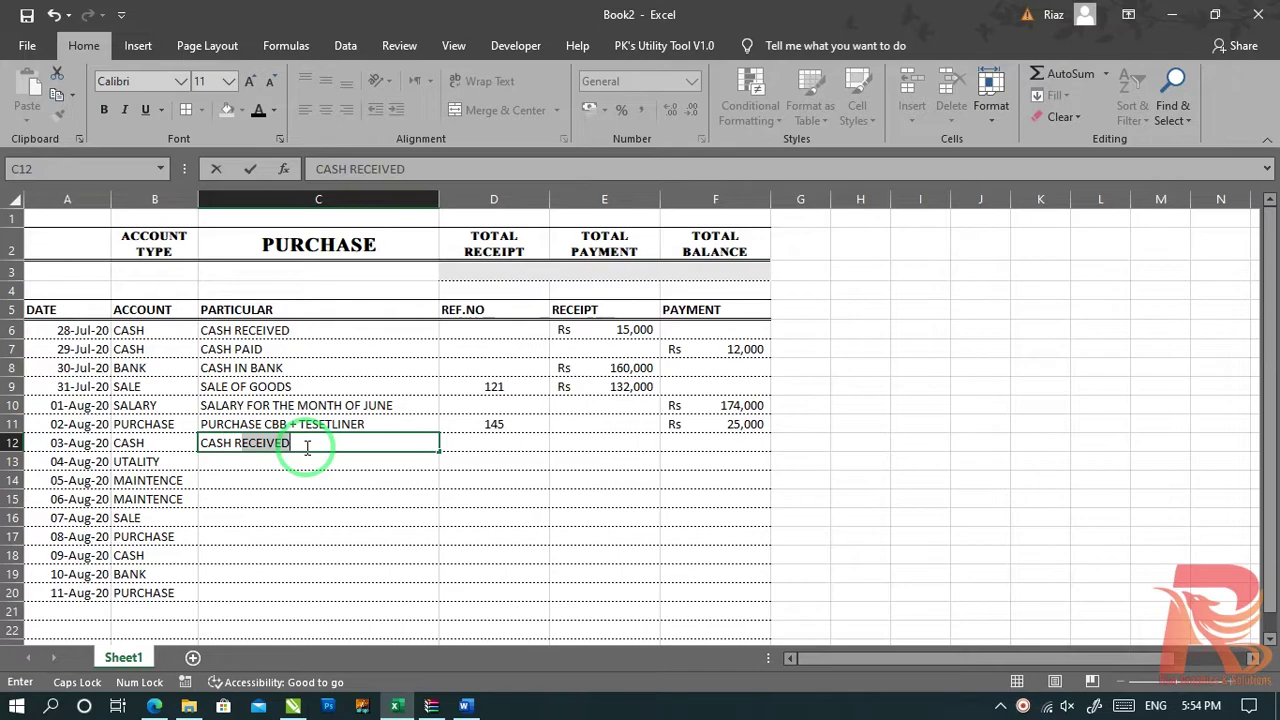
{"action": "key", "text": "Return"}
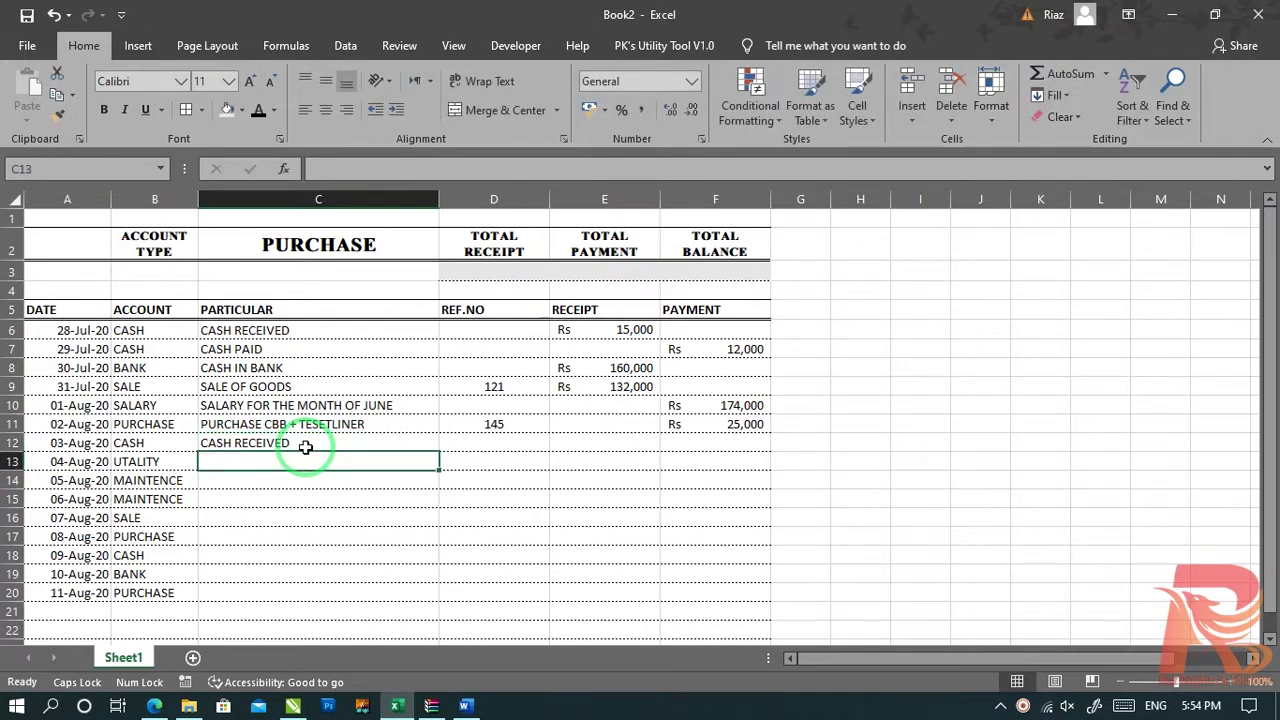
{"action": "type", "text": "ELECTRICITY"}
{"action": "key", "text": "BackSpace"}
{"action": "key", "text": "BackSpace"}
{"action": "key", "text": "BackSpace"}
{"action": "key", "text": "BackSpace"}
{"action": "key", "text": "BackSpace"}
{"action": "key", "text": "BackSpace"}
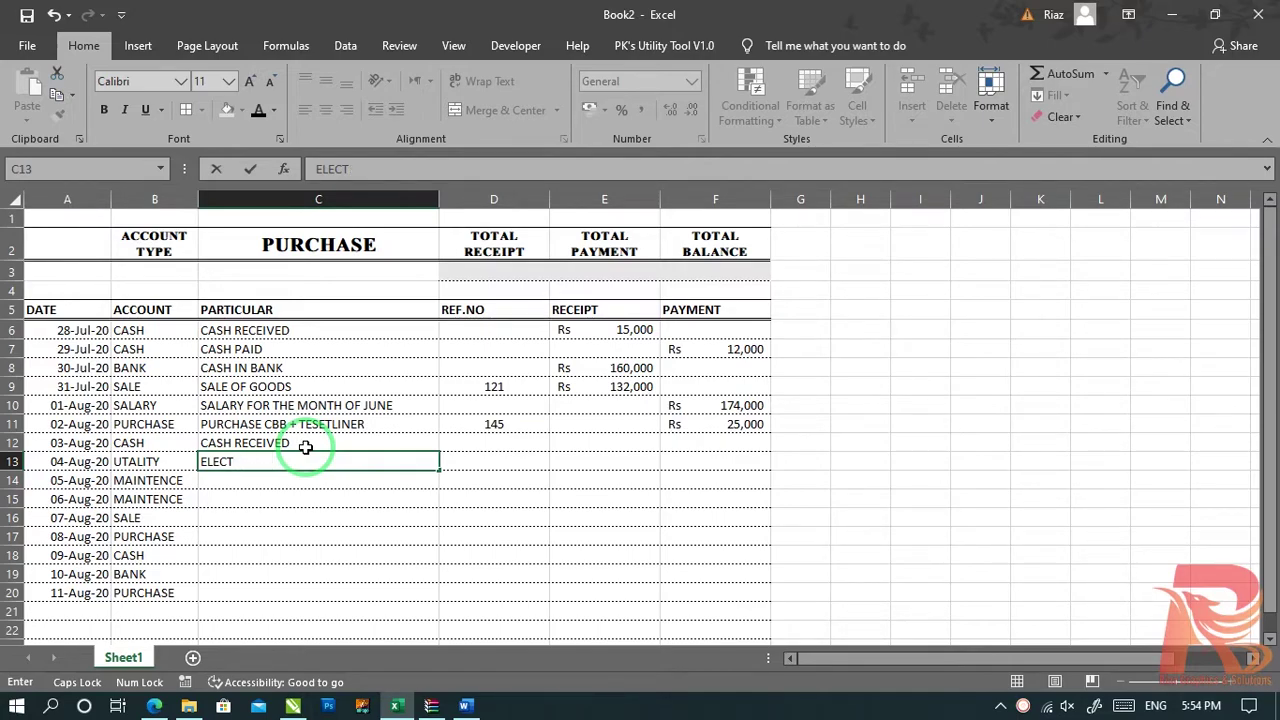
{"action": "type", "text": "RICITY BILL"}
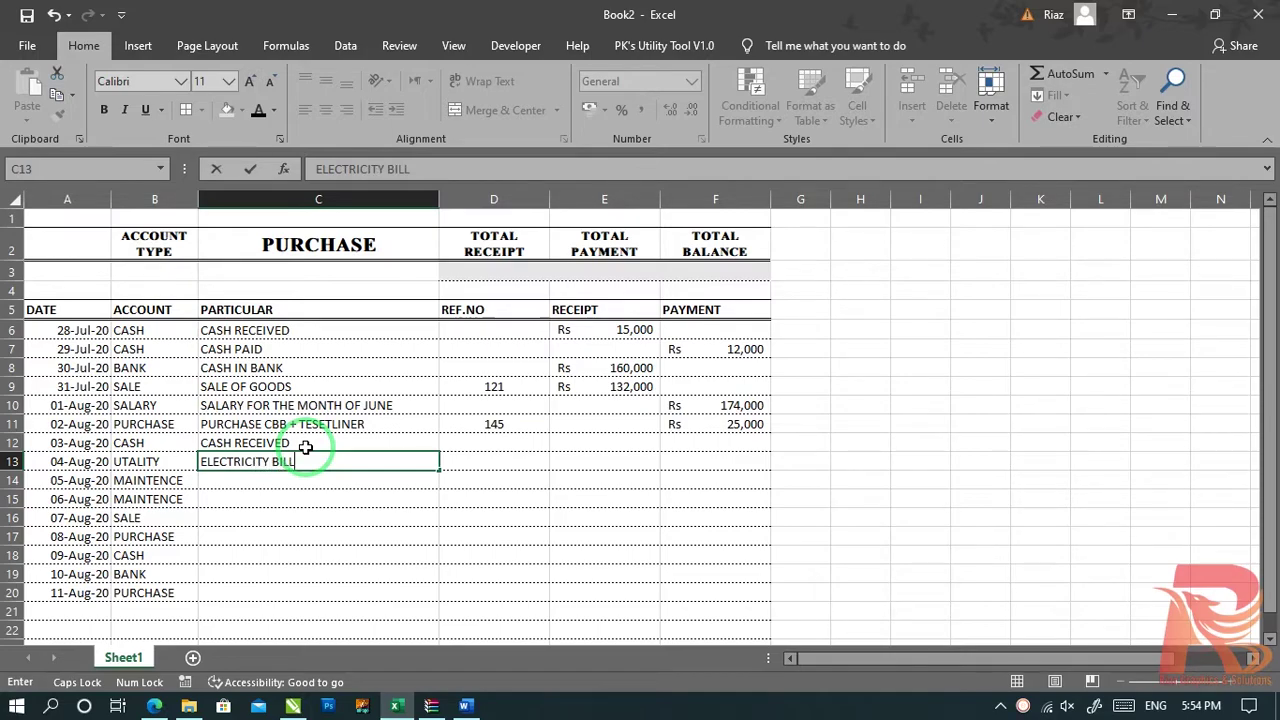
{"action": "key", "text": "Return"}
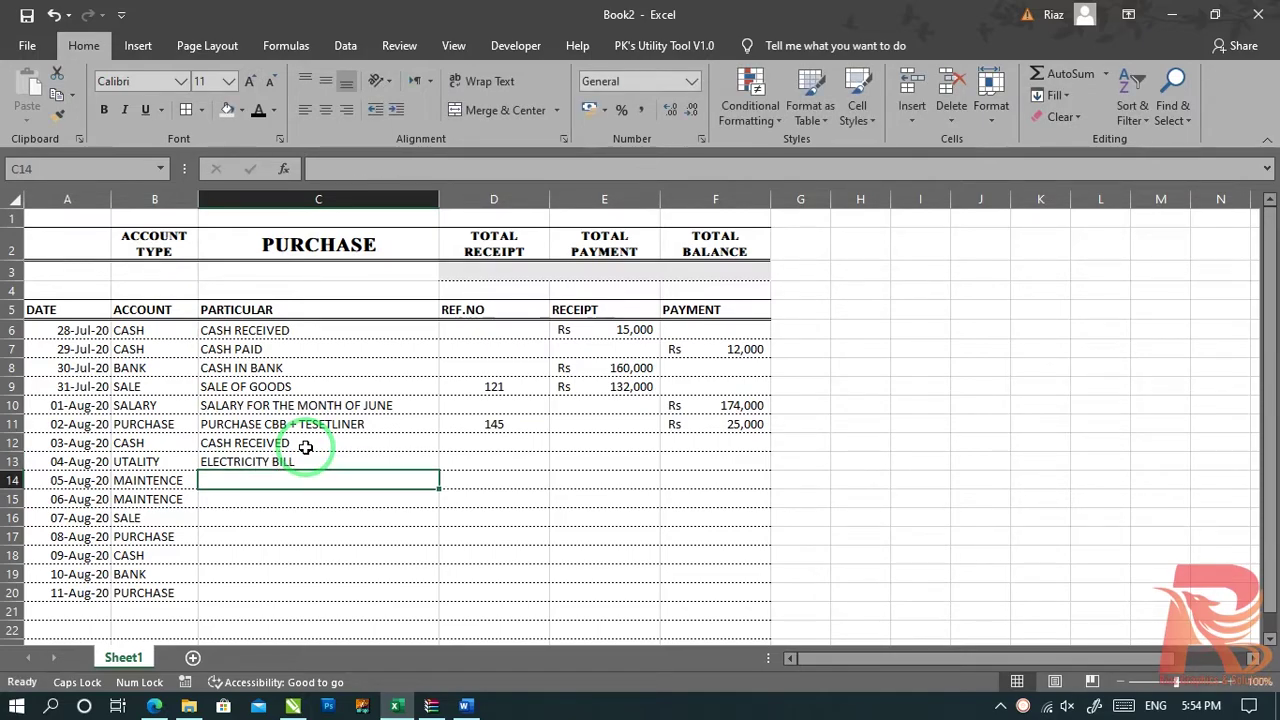
Step: Record a 36,000 receipt for CASH RECEIVED and a 23,000 payment for ELECTRICITY BILL
{"action": "key", "text": "Right"}
{"action": "key", "text": "Up"}
{"action": "key", "text": "Up"}
{"action": "key", "text": "Right"}
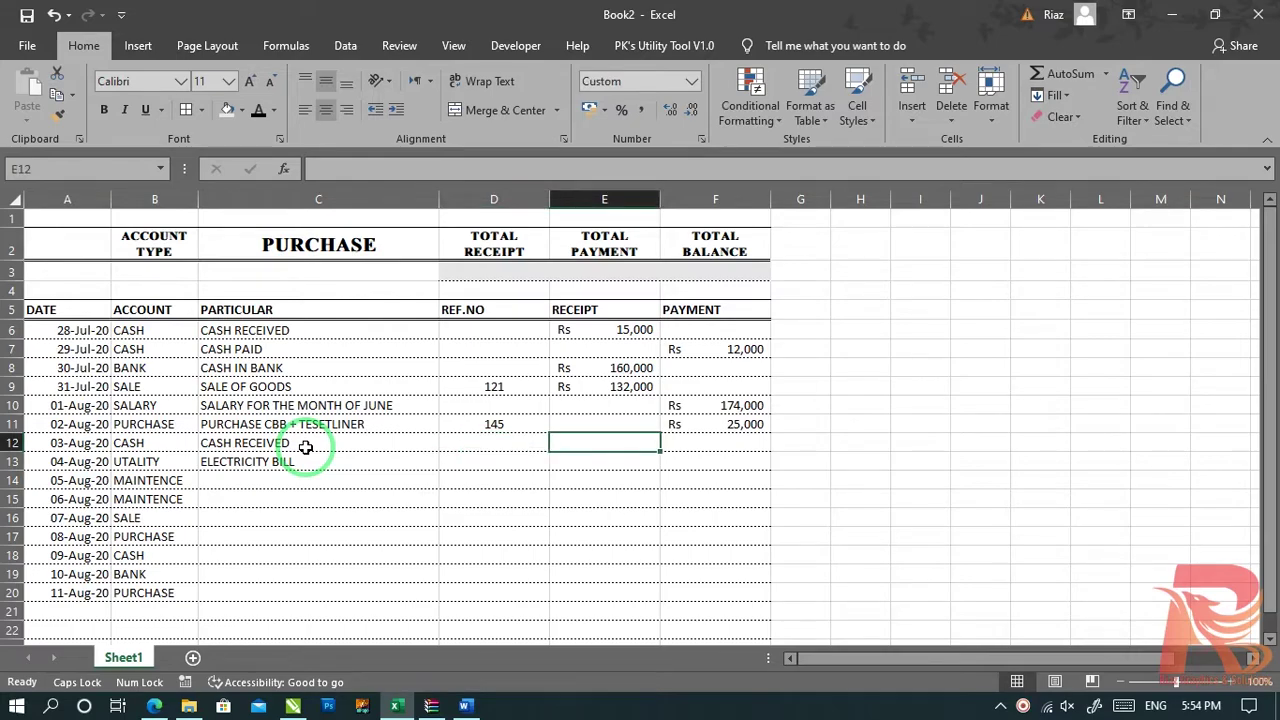
{"action": "type", "text": "36,000"}
{"action": "key", "text": "Return"}
{"action": "key", "text": "Right"}
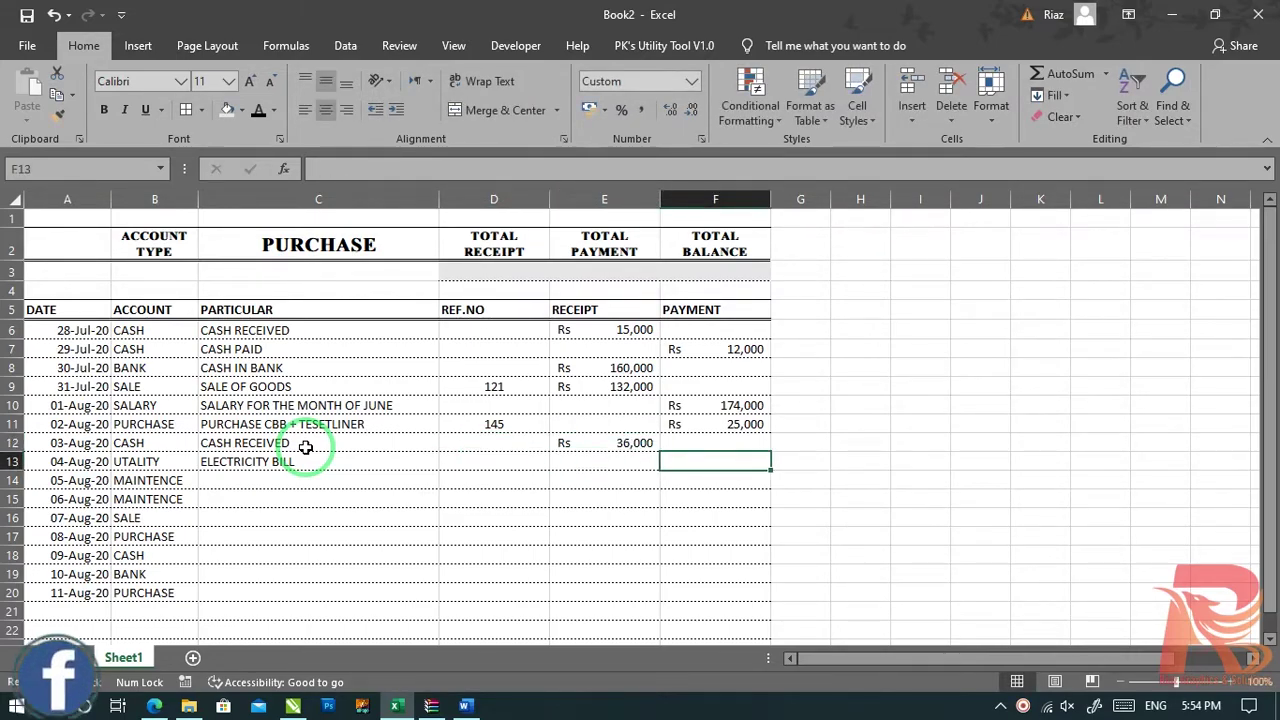
{"action": "type", "text": "23,000"}
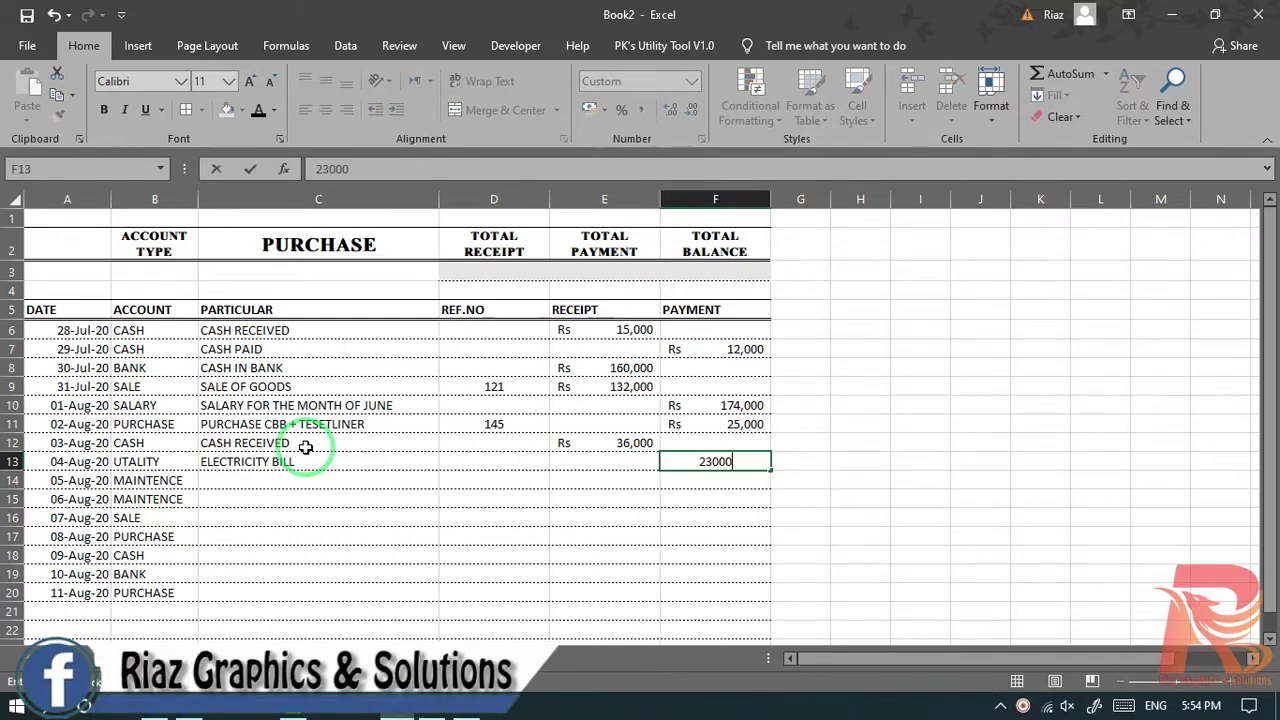
{"action": "key", "text": "Return"}
{"action": "key", "text": "Left"}
{"action": "key", "text": "Left"}
{"action": "key", "text": "Left"}
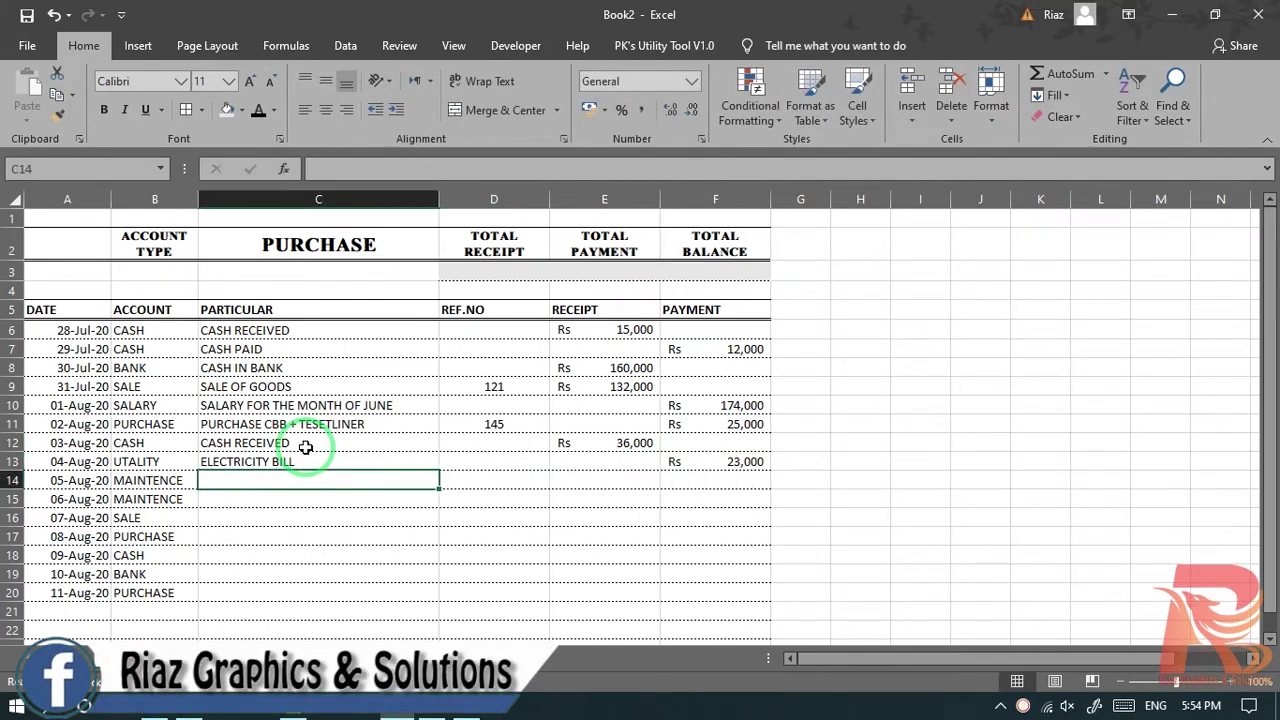
Step: Enter CAR REPARING and AC REPARING in rows 14–15 with refs 17548 and 14574
{"action": "type", "text": "CAR REP"}
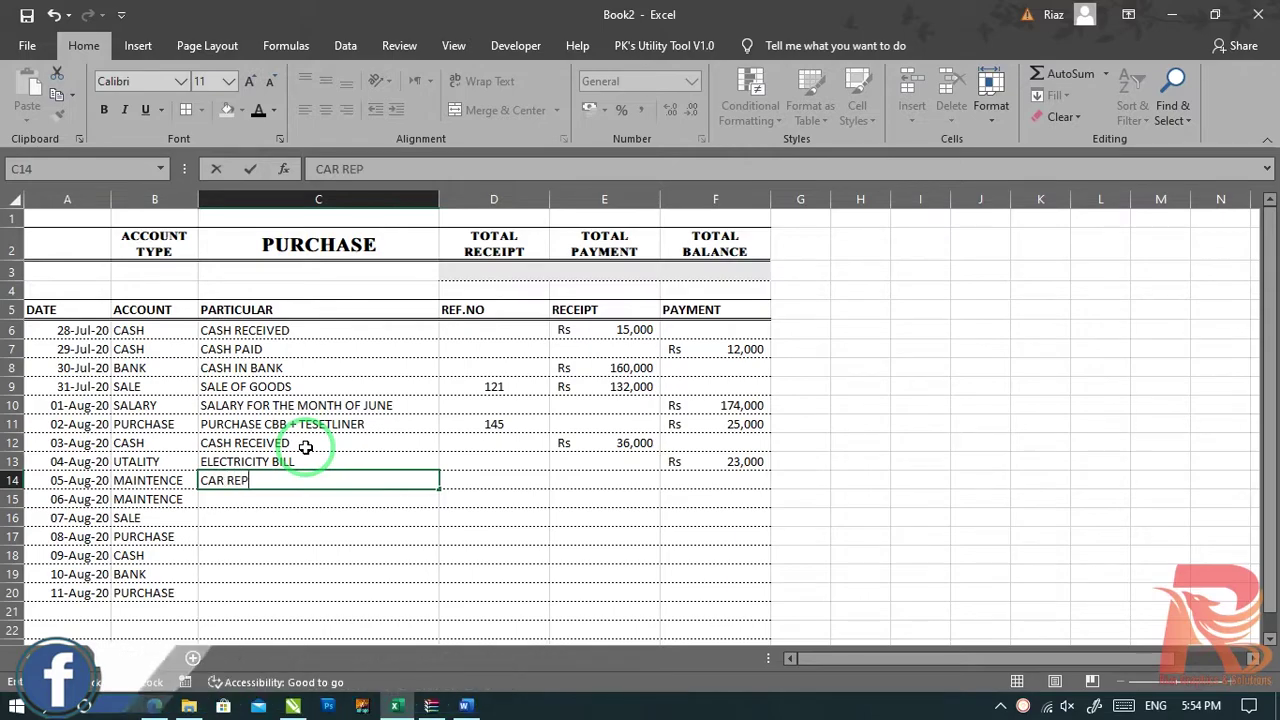
{"action": "type", "text": "AR"}
{"action": "type", "text": "ING"}
{"action": "key", "text": "Return"}
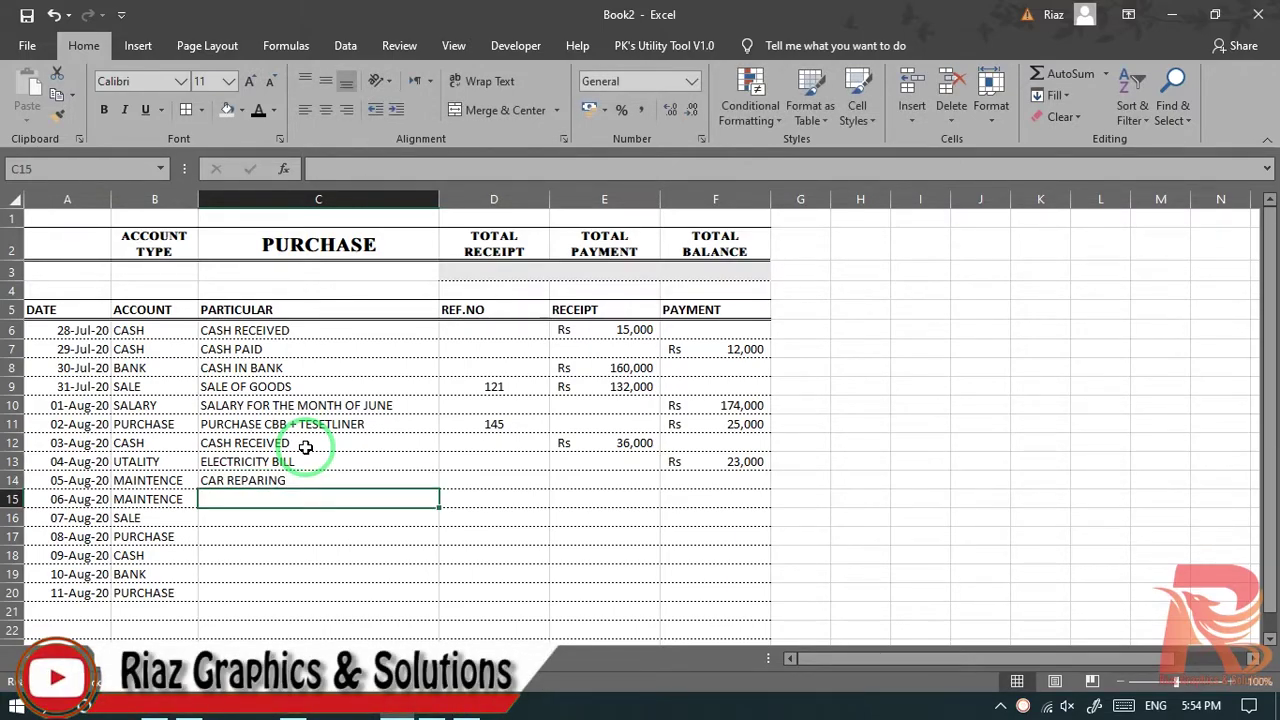
{"action": "type", "text": "AC"}
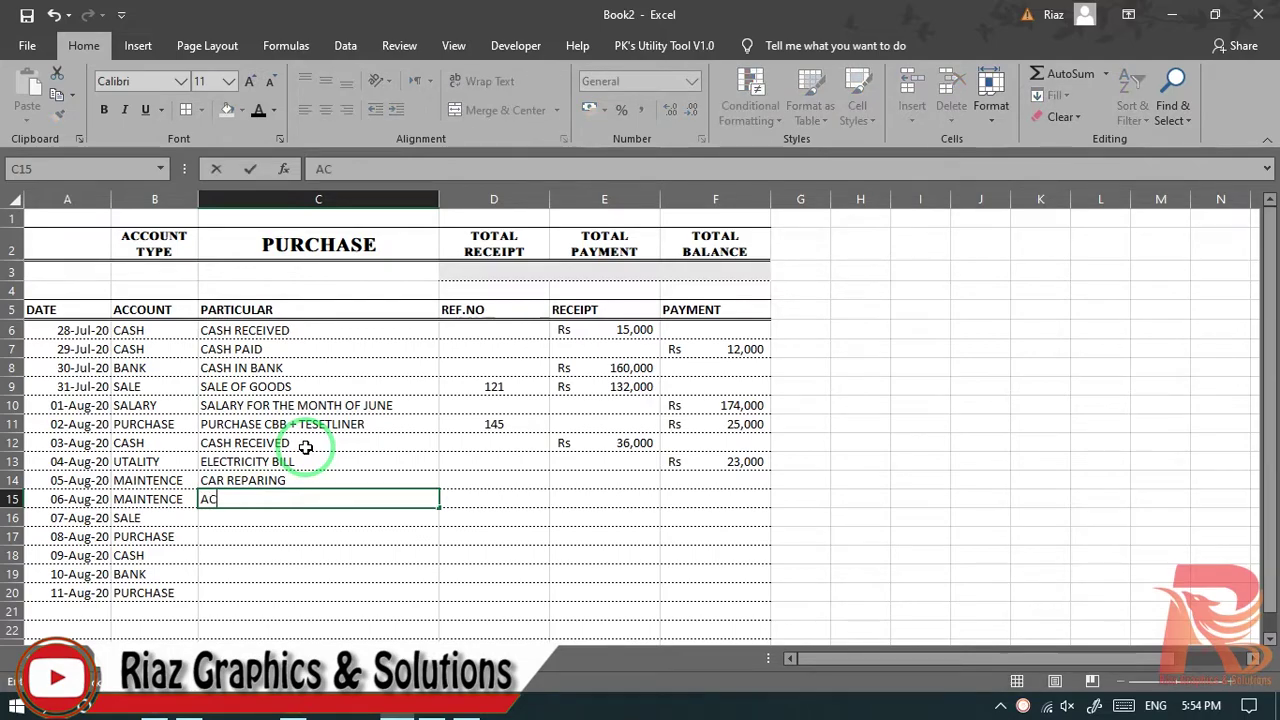
{"action": "type", "text": " REPARING"}
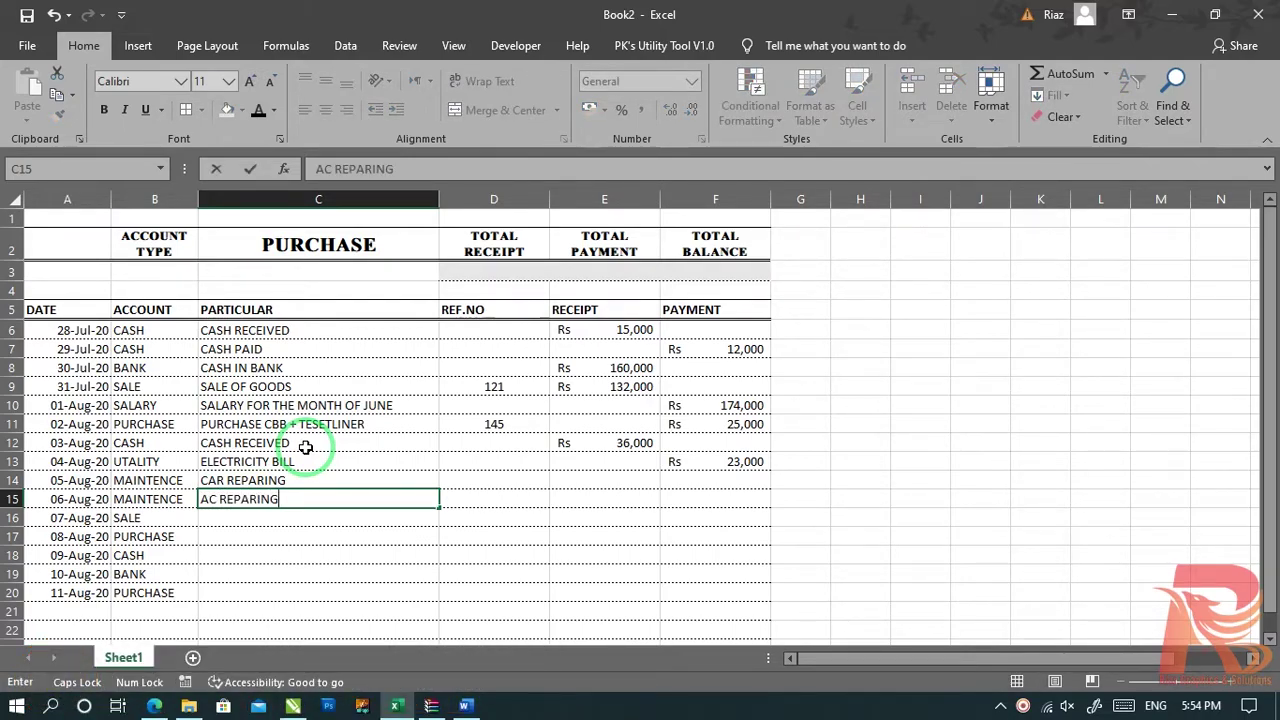
{"action": "key", "text": "Return"}
{"action": "key", "text": "Up"}
{"action": "key", "text": "Right"}
{"action": "key", "text": "Up"}
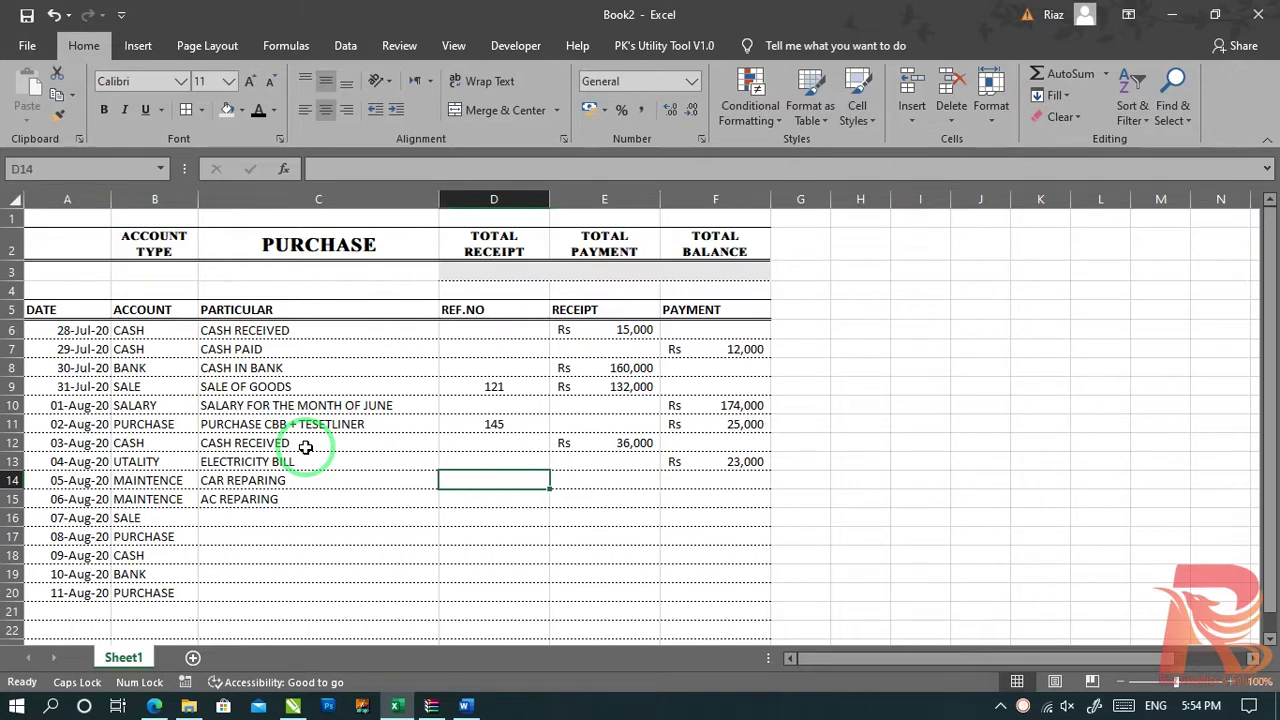
{"action": "type", "text": "17548"}
{"action": "key", "text": "Return"}
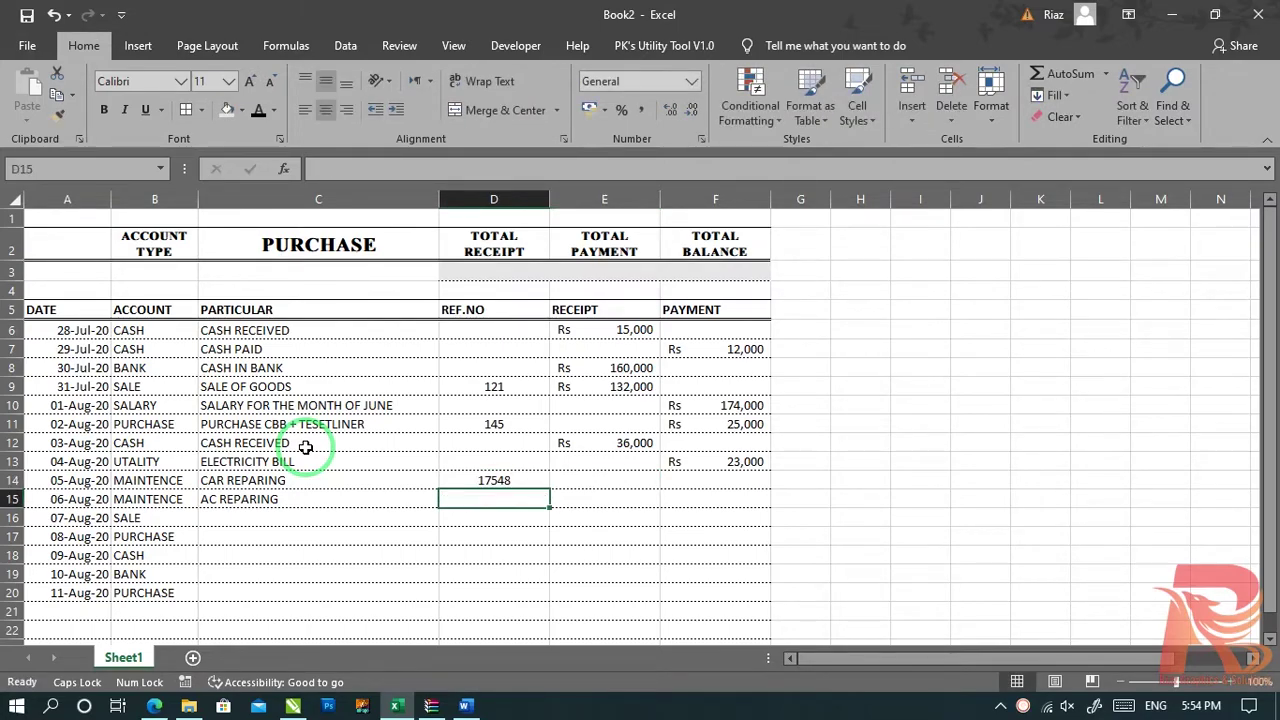
{"action": "type", "text": "14574"}
{"action": "key", "text": "Return"}
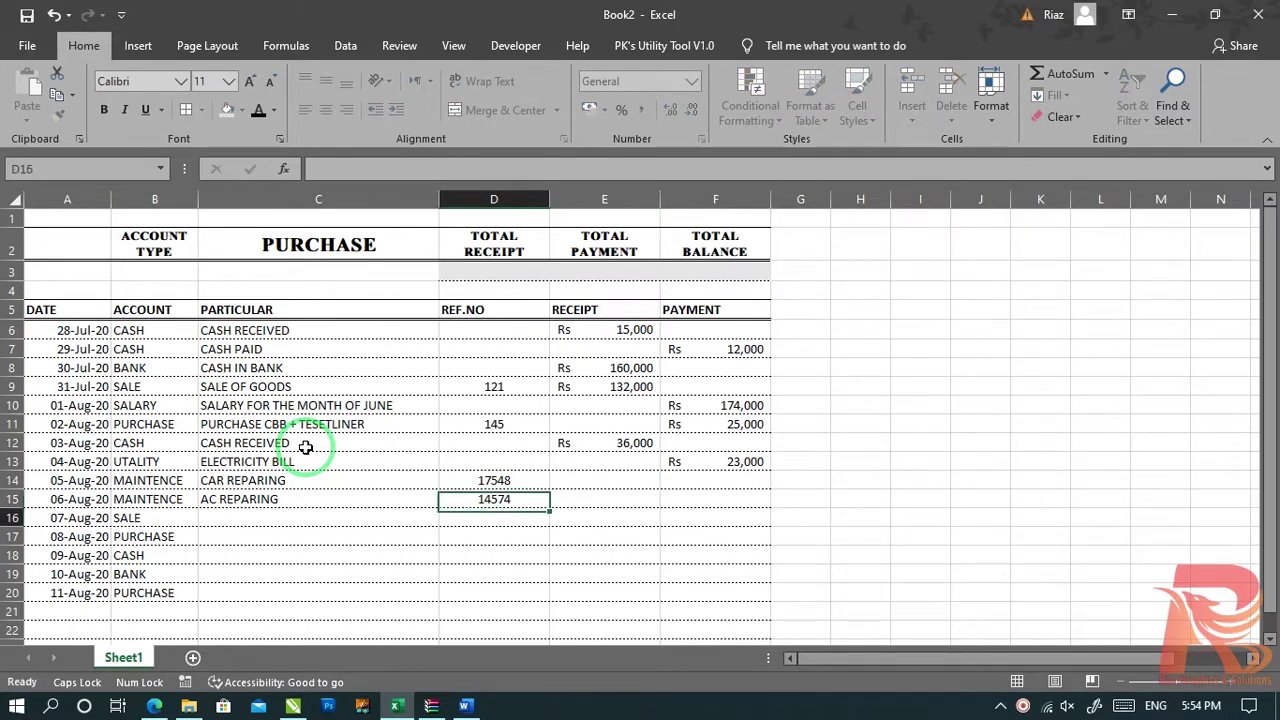
Step: Record payments of 12,500 for car repair and 6,000 for AC repair
{"action": "key", "text": "Right"}
{"action": "key", "text": "Up"}
{"action": "key", "text": "Up"}
{"action": "key", "text": "Up"}
{"action": "key", "text": "Right"}
{"action": "key", "text": "Down"}
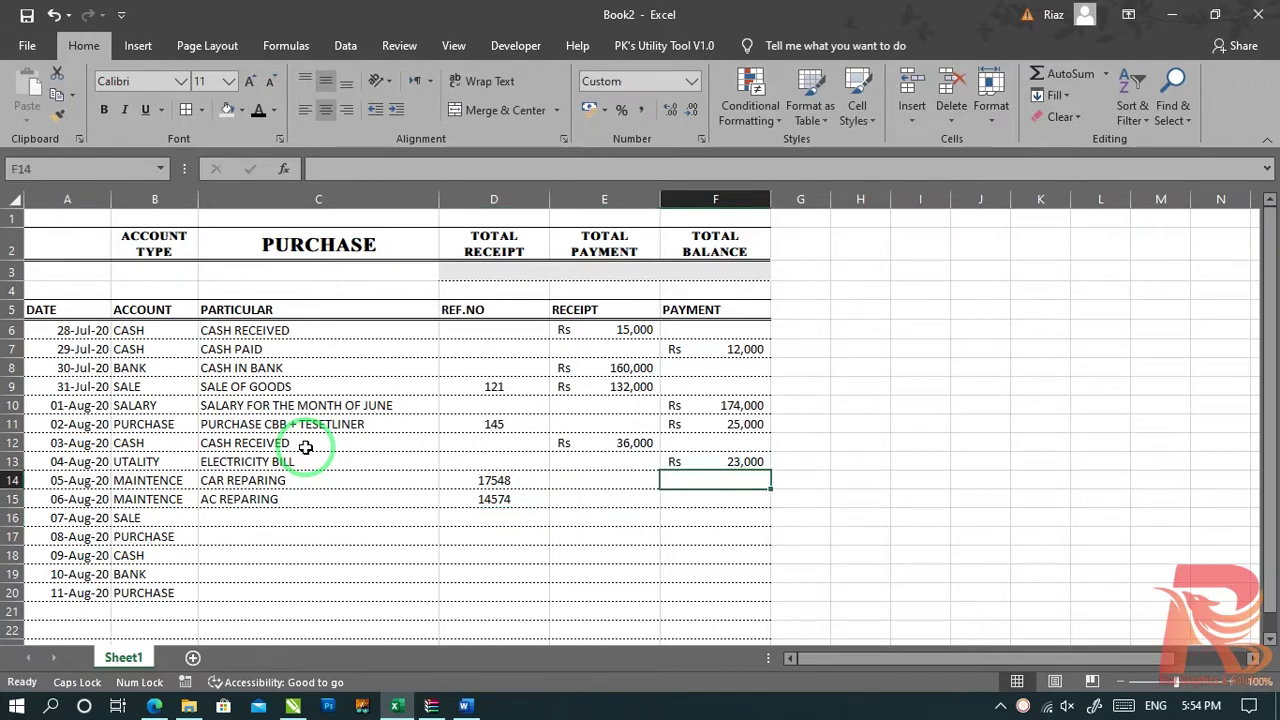
{"action": "type", "text": "12,500"}
{"action": "key", "text": "Return"}
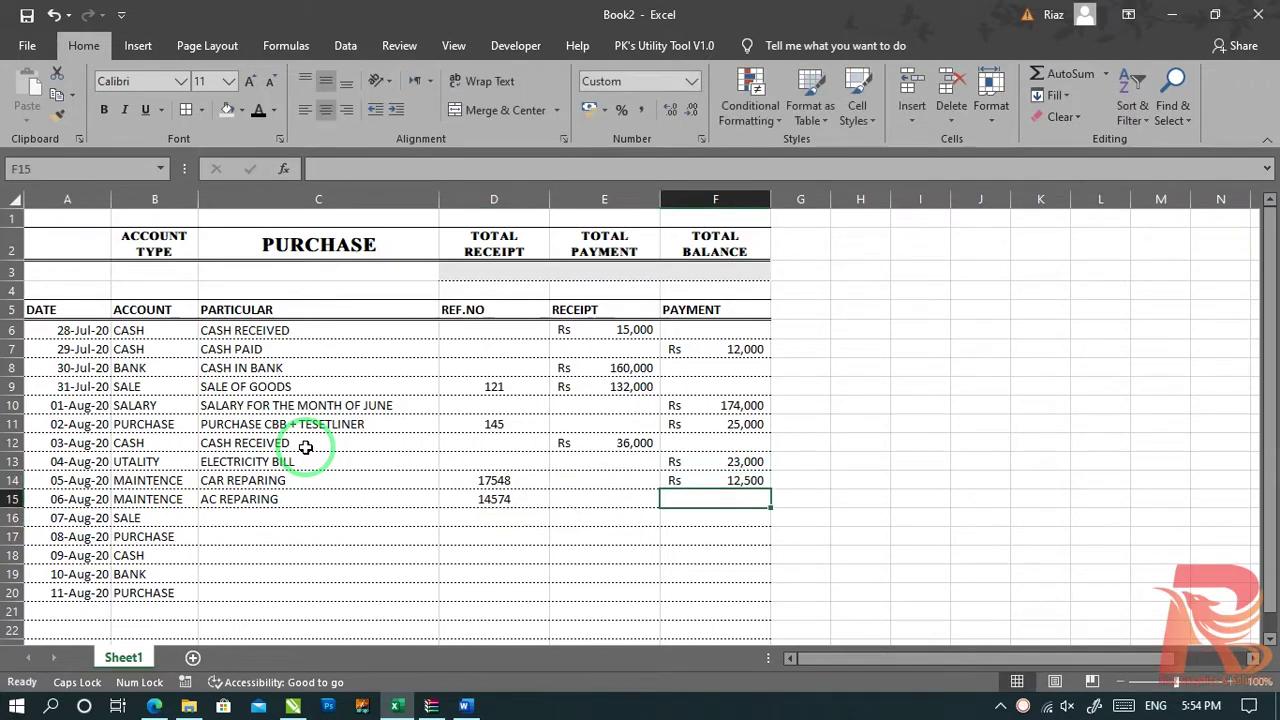
{"action": "type", "text": "6,000"}
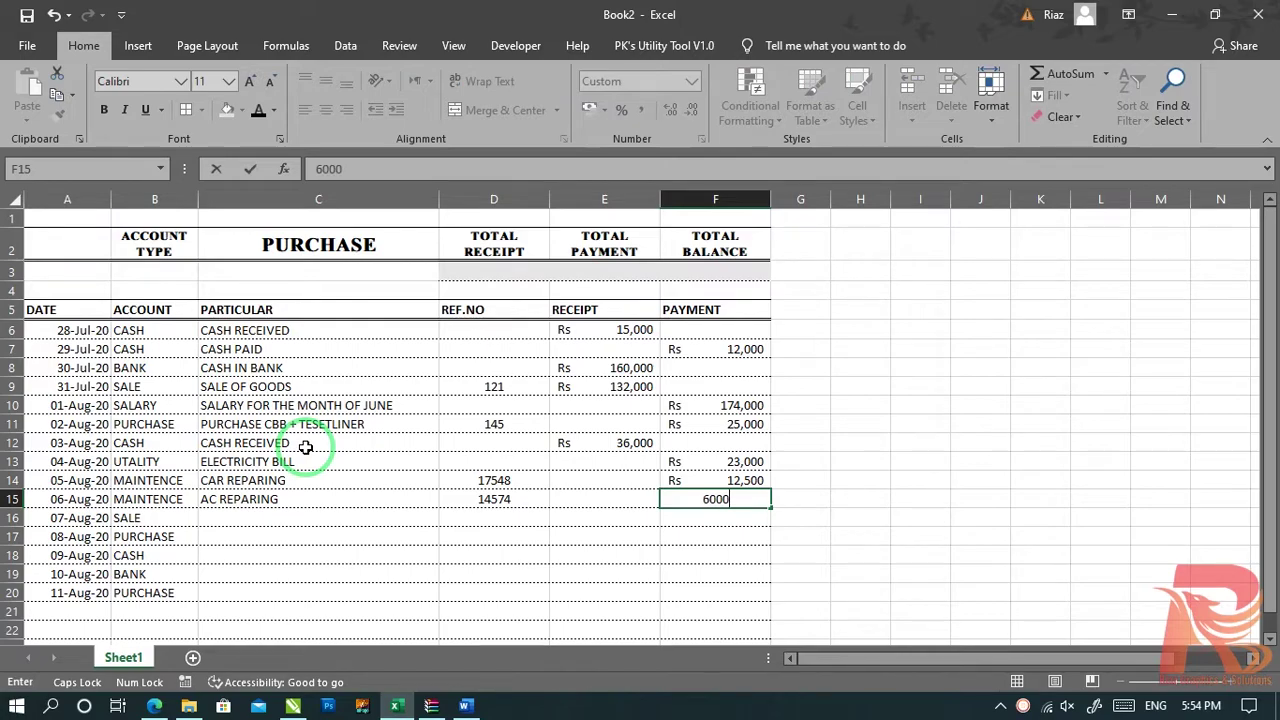
{"action": "key", "text": "Return"}
{"action": "key", "text": "Left"}
{"action": "key", "text": "Left"}
{"action": "key", "text": "Left"}
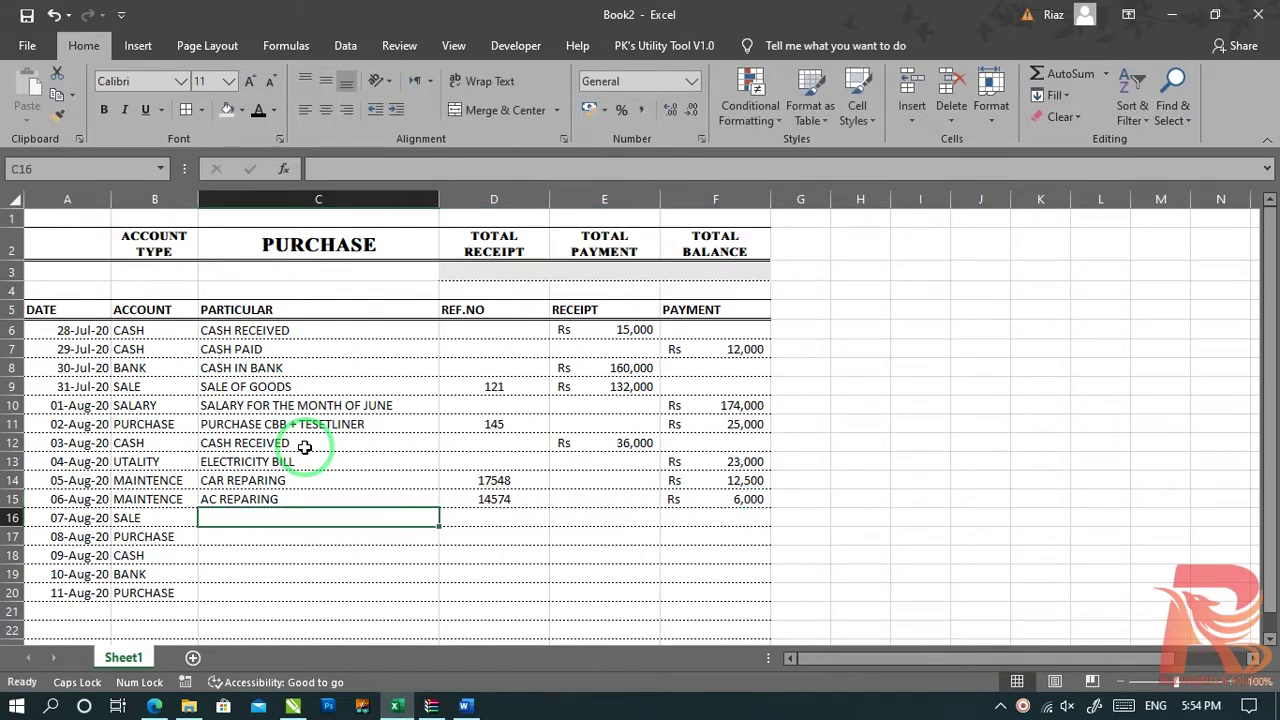
Step: Add SALE OF GOODS in row 16 with ref 158 and a 125,400 receipt
{"action": "type", "text": "SALE OF GOODS"}
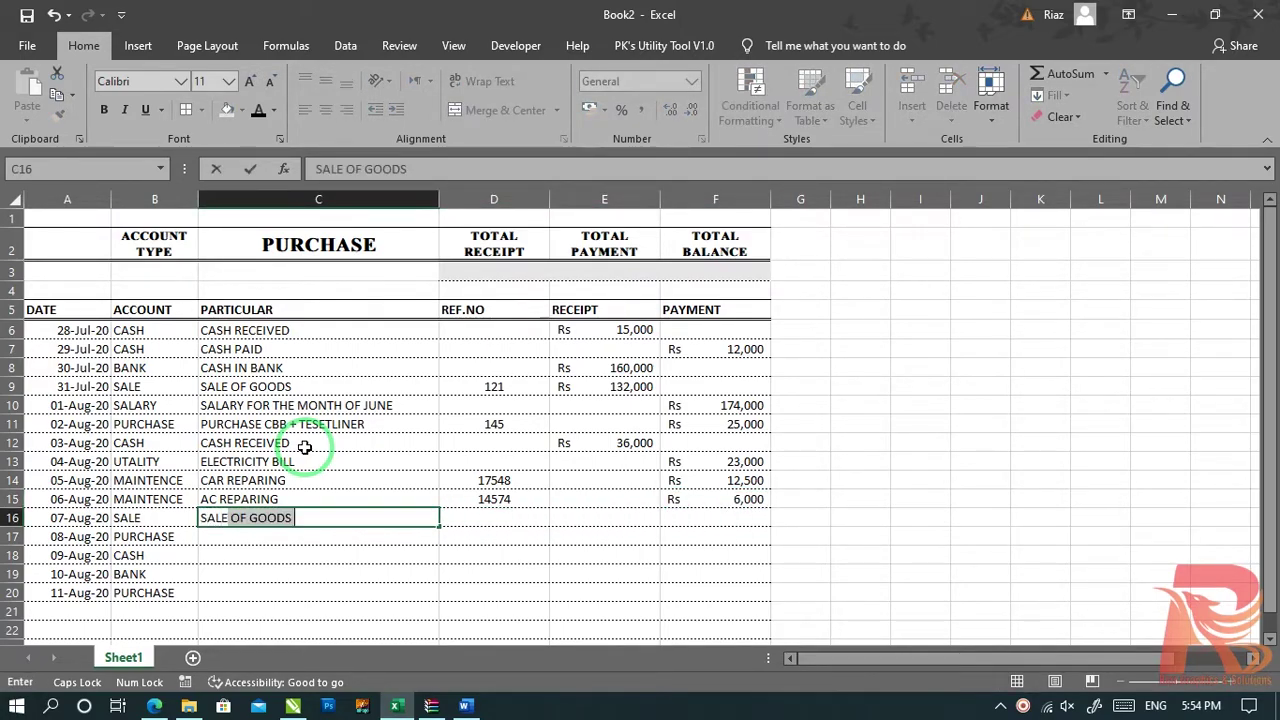
{"action": "key", "text": "Return"}
{"action": "key", "text": "Up"}
{"action": "key", "text": "Right"}
{"action": "type", "text": "158"}
{"action": "key", "text": "Return"}
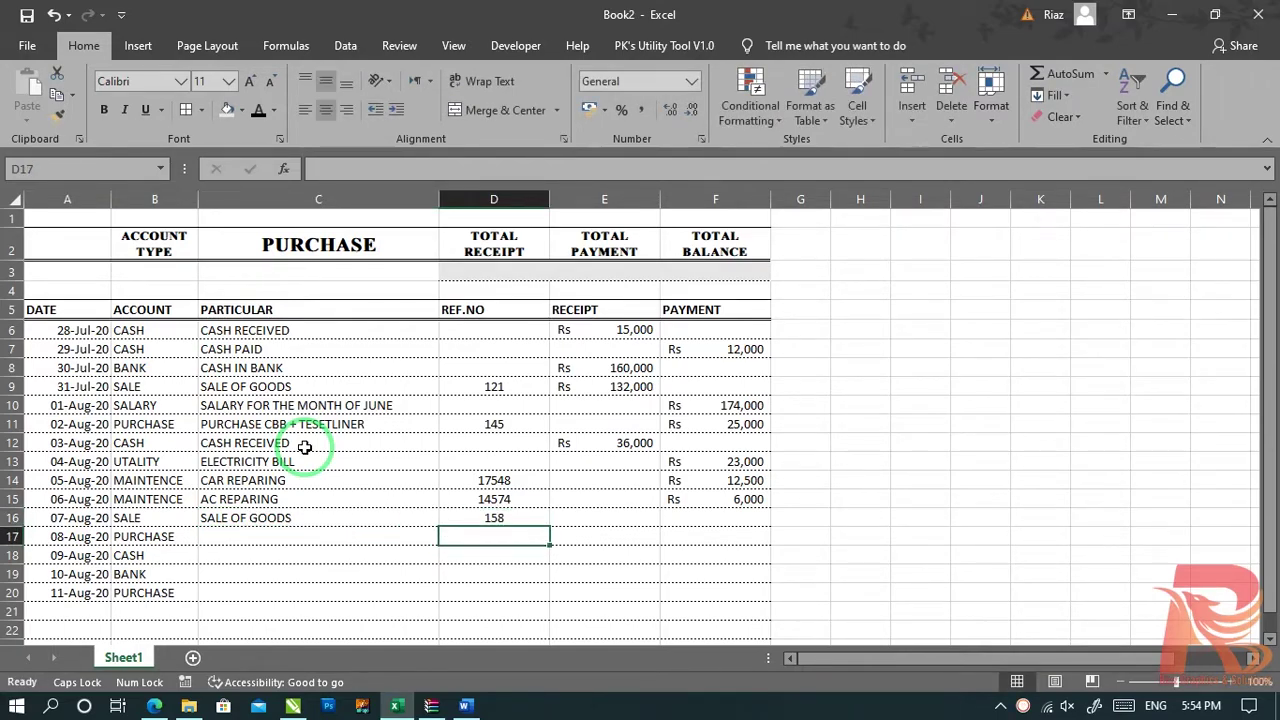
{"action": "key", "text": "Up"}
{"action": "key", "text": "Right"}
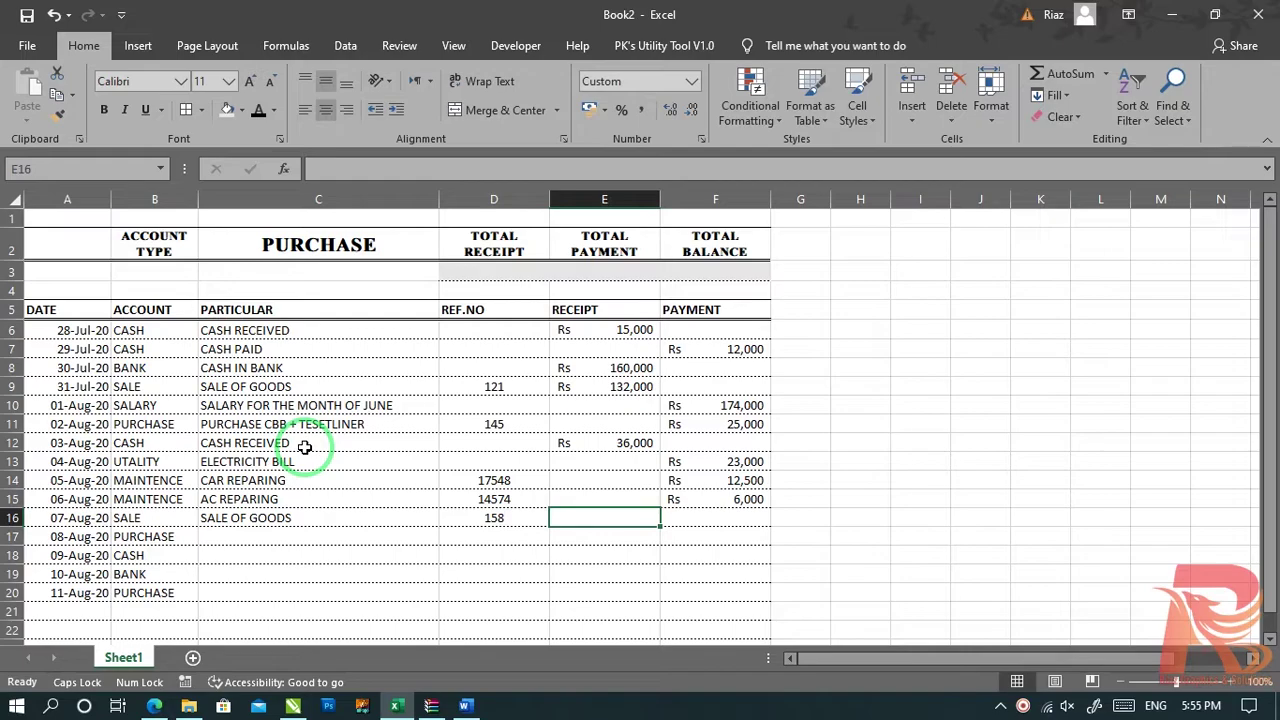
{"action": "type", "text": "125,40"}
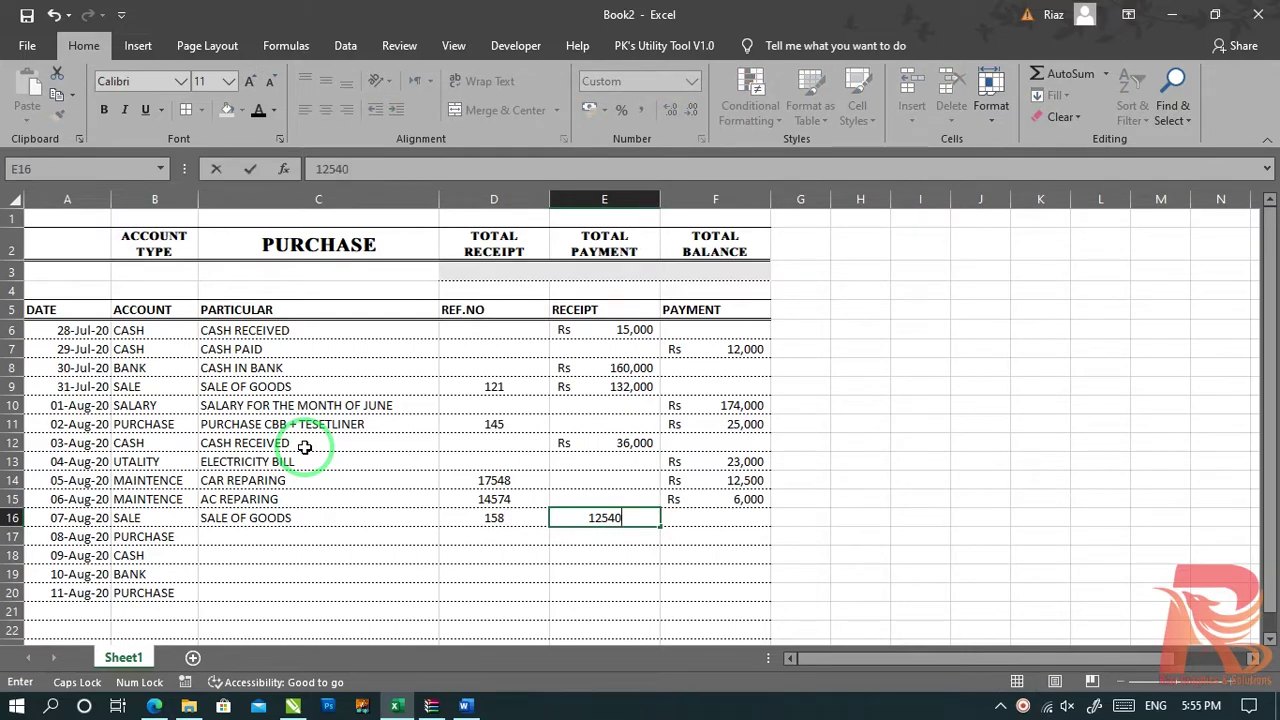
{"action": "type", "text": "0"}
{"action": "key", "text": "Return"}
{"action": "key", "text": "Left"}
{"action": "key", "text": "Left"}
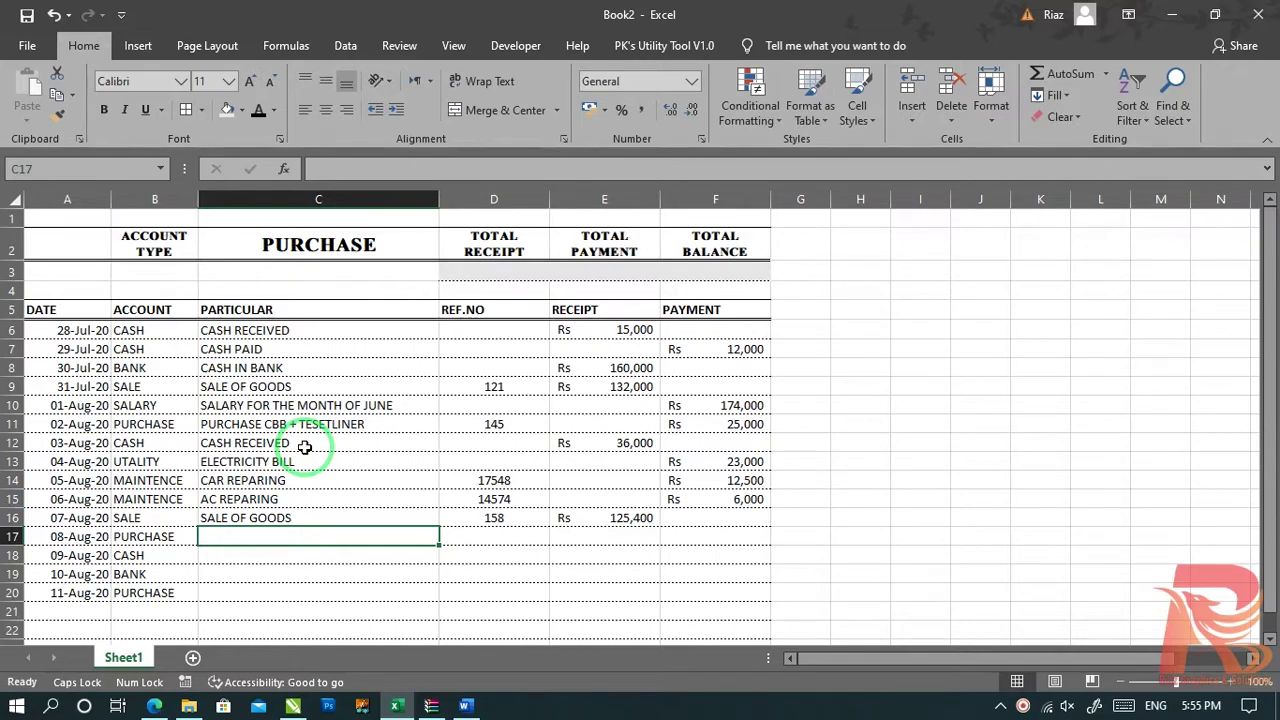
Step: Enter PURCHASE COATED BOX BOARD as the row 17 particular
{"action": "type", "text": "PURCHASE CBB + TESETLINER"}
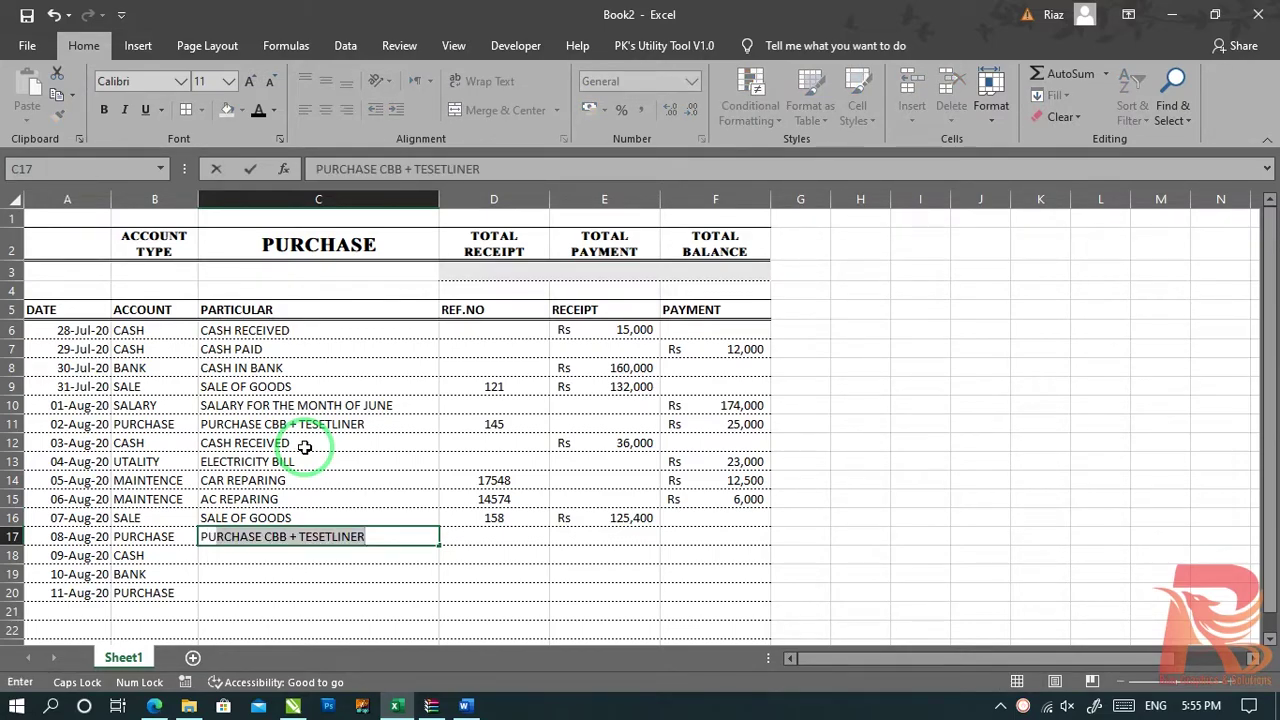
{"action": "key", "text": "Return"}
{"action": "key", "text": "Up"}
{"action": "key", "text": "F2"}
{"action": "key", "text": "BackSpace"}
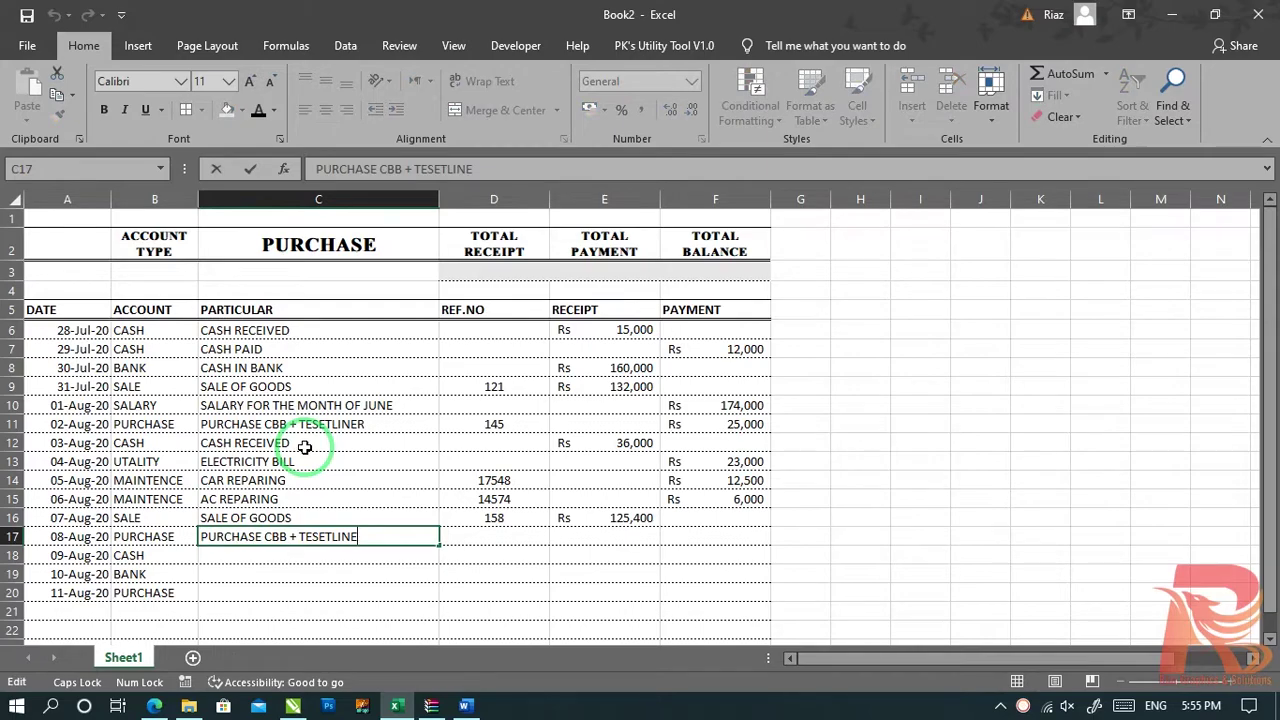
{"action": "key", "text": "BackSpace"}
{"action": "key", "text": "BackSpace"}
{"action": "key", "text": "BackSpace"}
{"action": "key", "text": "BackSpace"}
{"action": "key", "text": "BackSpace"}
{"action": "key", "text": "BackSpace"}
{"action": "type", "text": "OATED BOX BOA"}
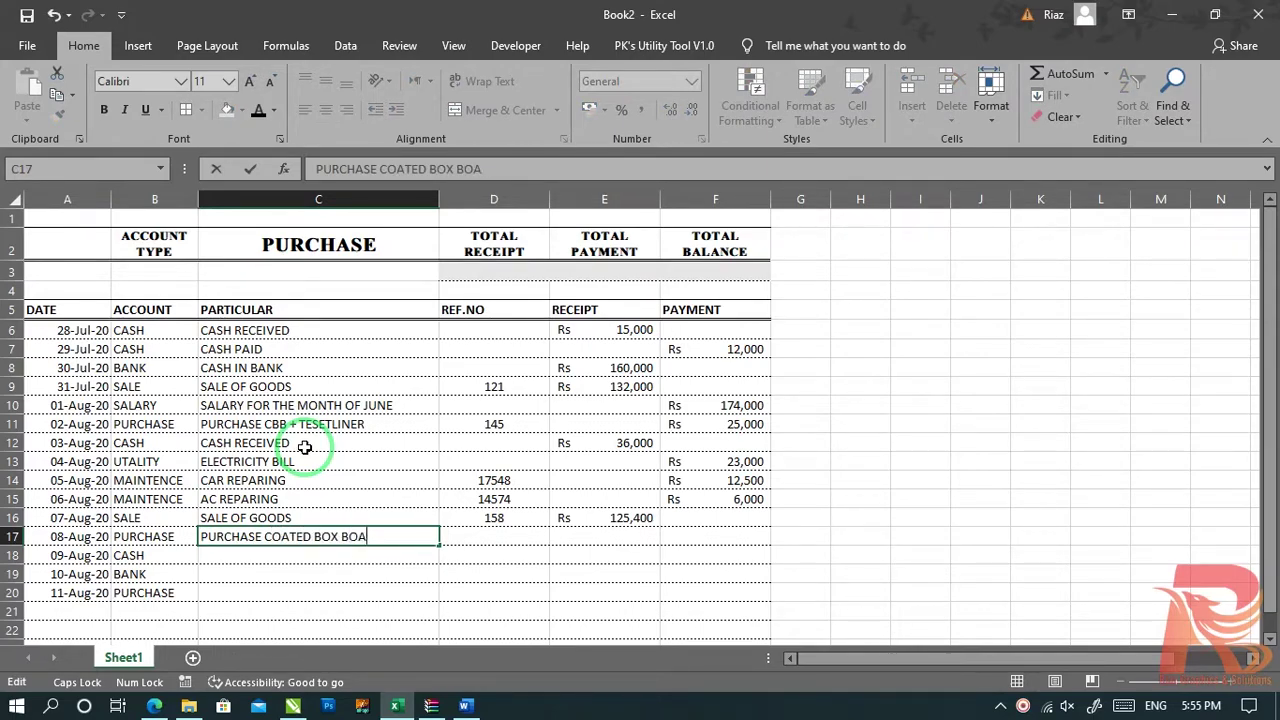
{"action": "type", "text": "RD"}
{"action": "key", "text": "Tab"}
Step: Give the box board purchase ref 1547 and a 66,230 payment, then type CASH PAID in row 18
{"action": "type", "text": "1547"}
{"action": "key", "text": "Tab"}
{"action": "key", "text": "Tab"}
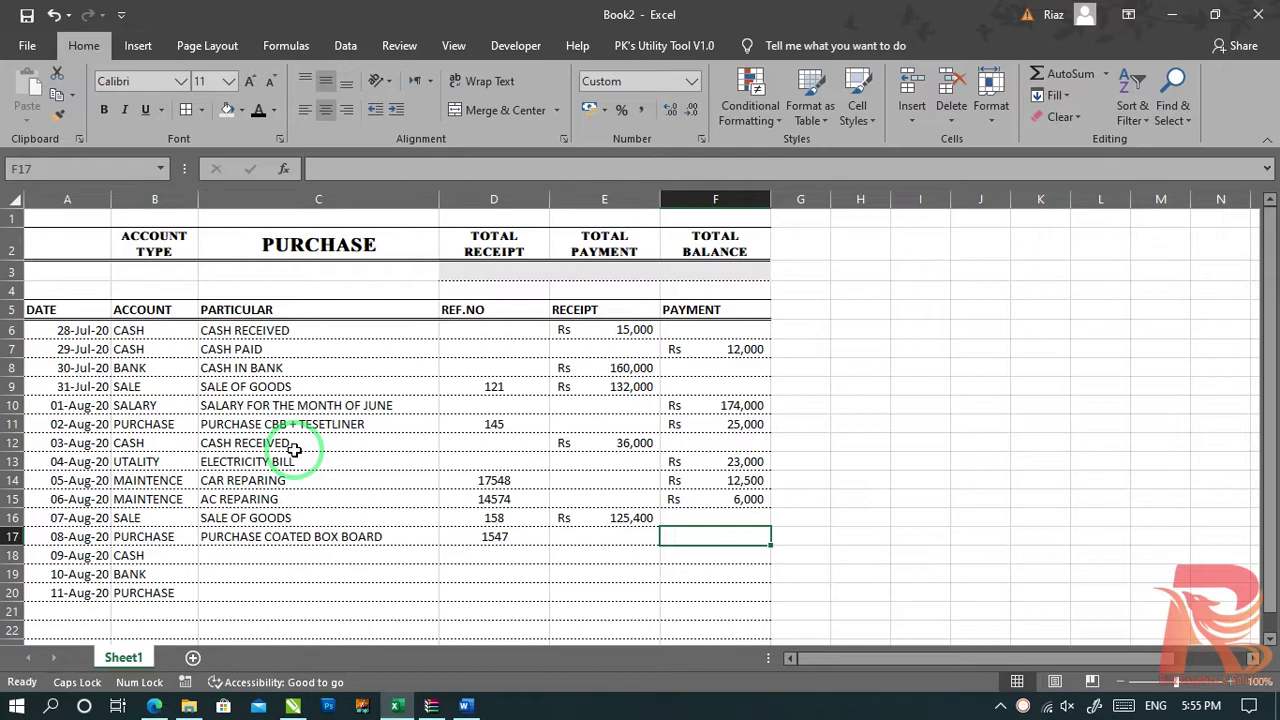
{"action": "type", "text": "6"}
{"action": "type", "text": "6230"}
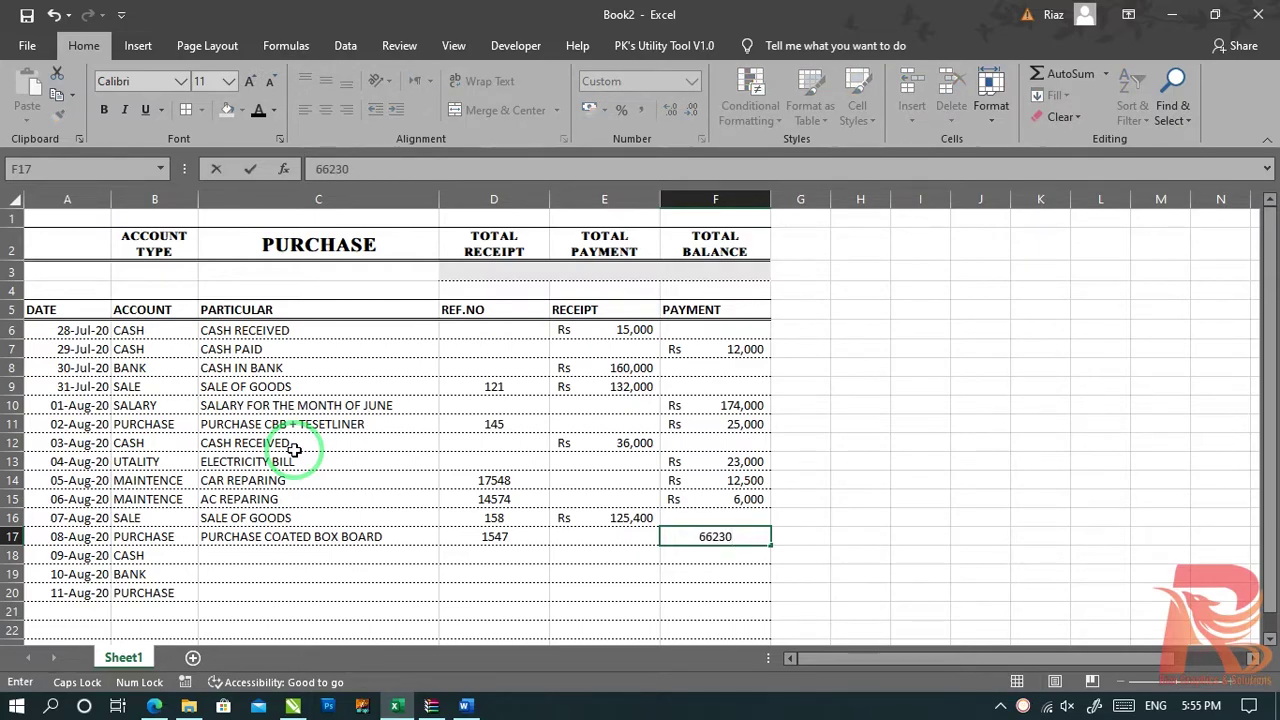
{"action": "key", "text": "Return"}
{"action": "key", "text": "Left"}
{"action": "key", "text": "Left"}
{"action": "key", "text": "Left"}
{"action": "type", "text": "C"}
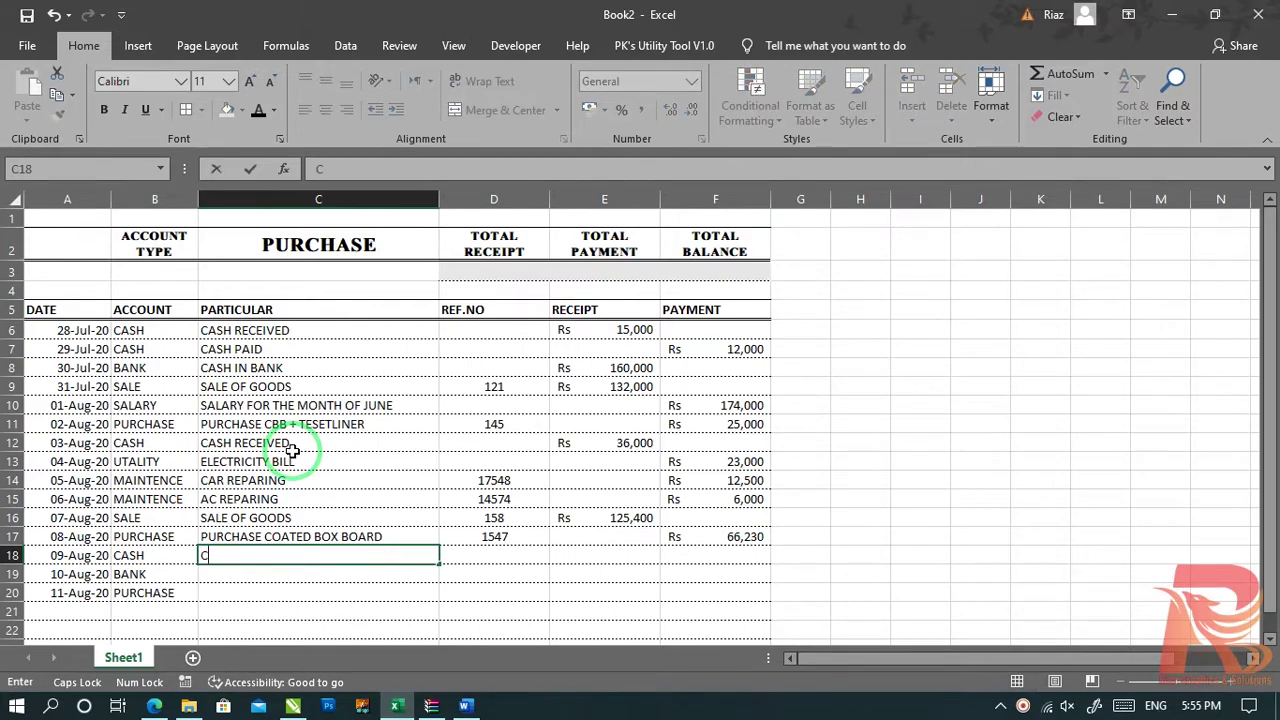
{"action": "type", "text": "ASH PIAD"}
Step: Record a 25,000 payment for CASH PAID in row 18
{"action": "key", "text": "Right"}
{"action": "key", "text": "Right"}
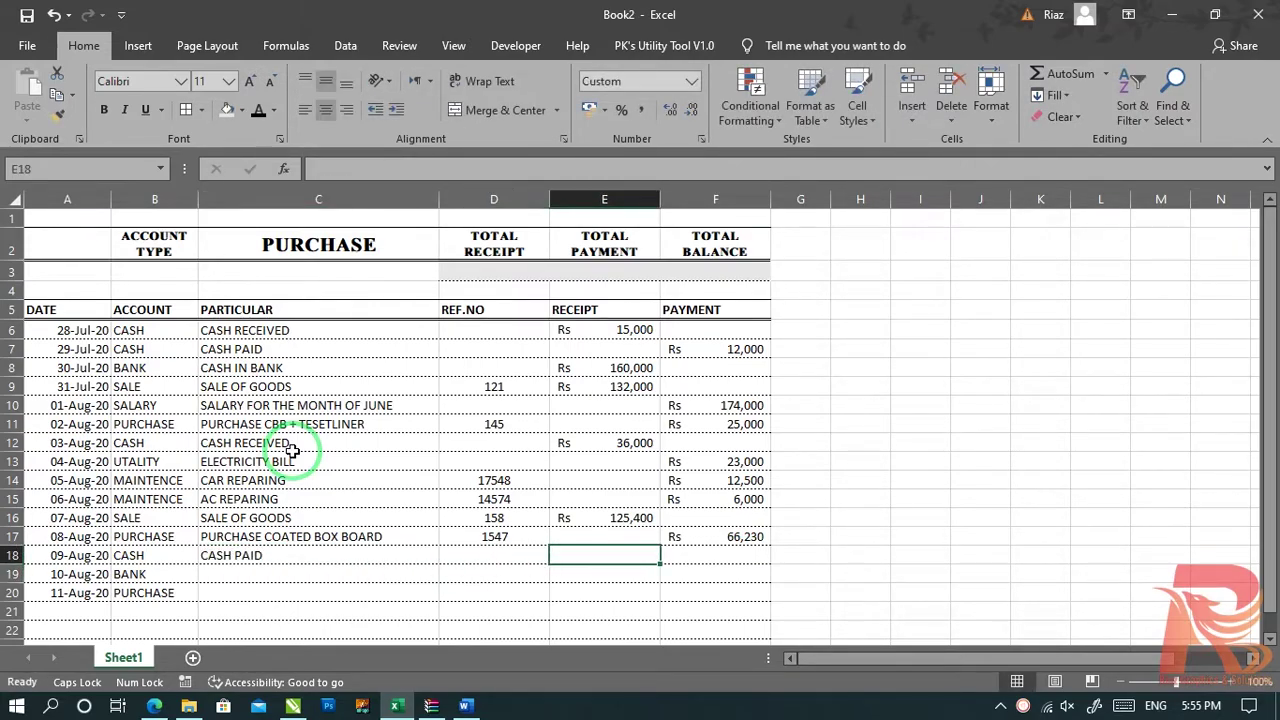
{"action": "key", "text": "Right"}
{"action": "type", "text": "25,000"}
{"action": "key", "text": "Return"}
Step: Add WITHDRAW in row 19 with a 36,500 payment
{"action": "key", "text": "Left"}
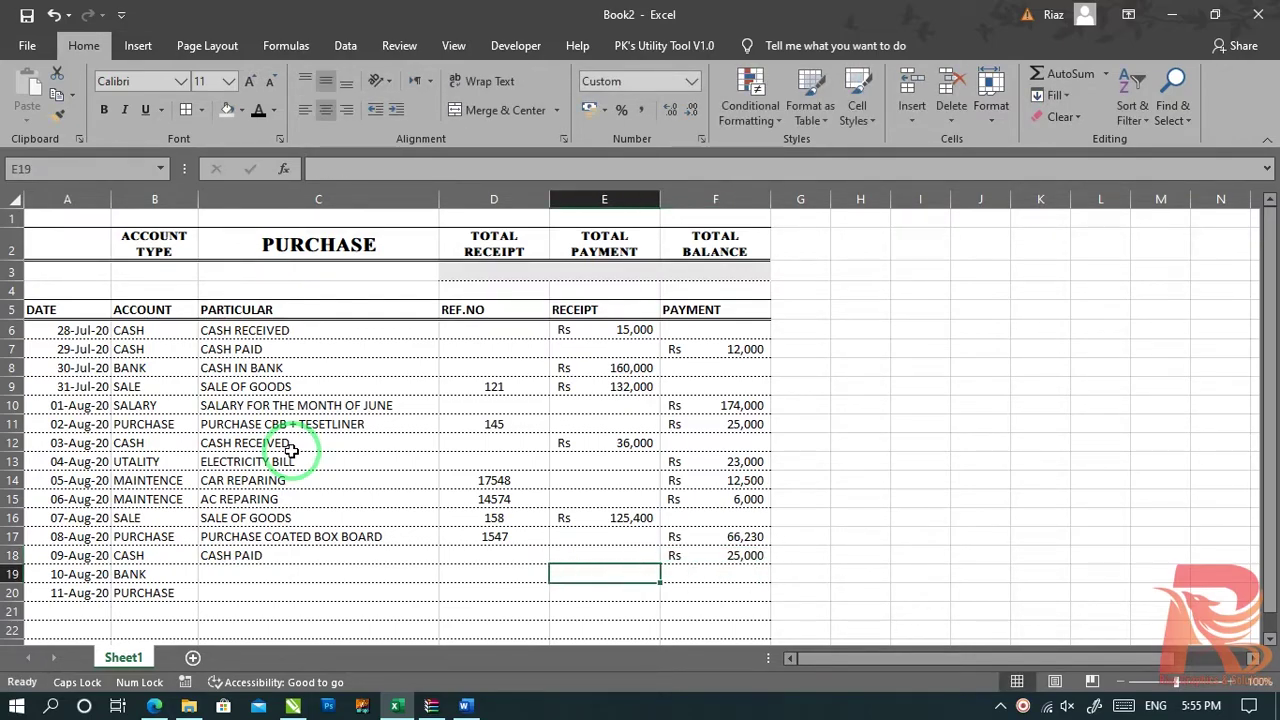
{"action": "key", "text": "Left"}
{"action": "key", "text": "Left"}
{"action": "type", "text": "WITHDRAW"}
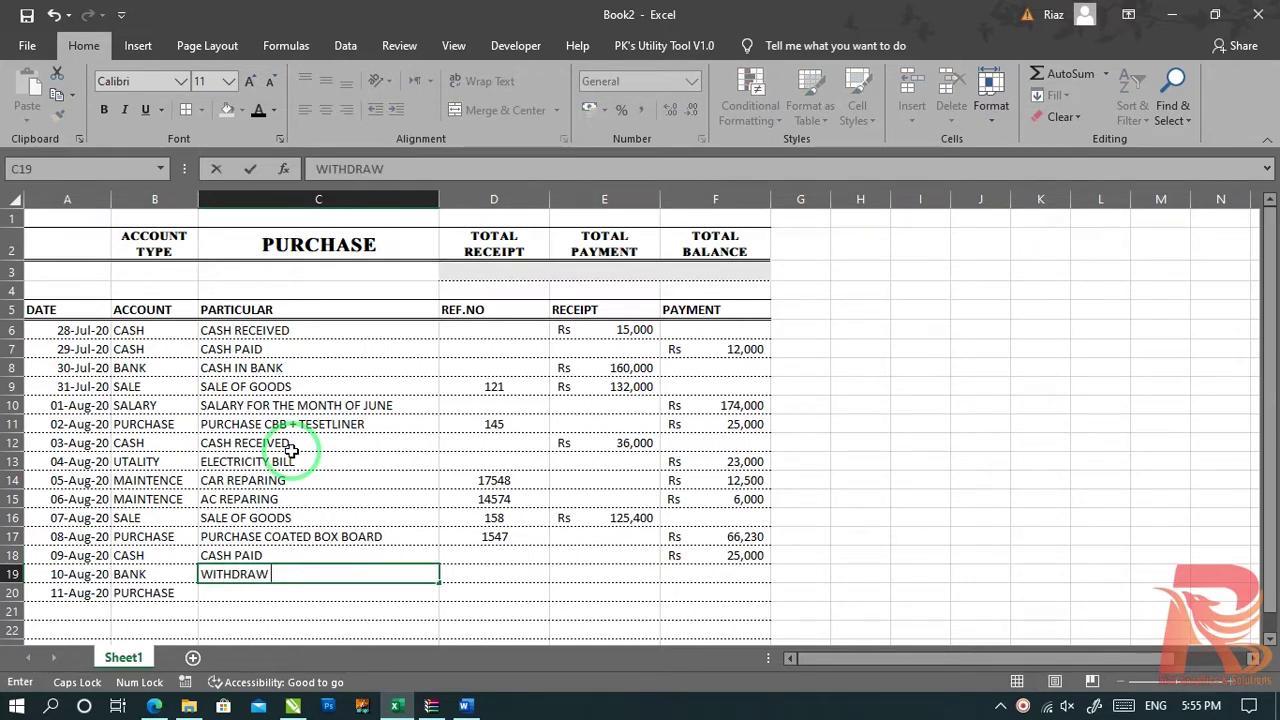
{"action": "key", "text": "Return"}
{"action": "key", "text": "Up"}
{"action": "key", "text": "Right"}
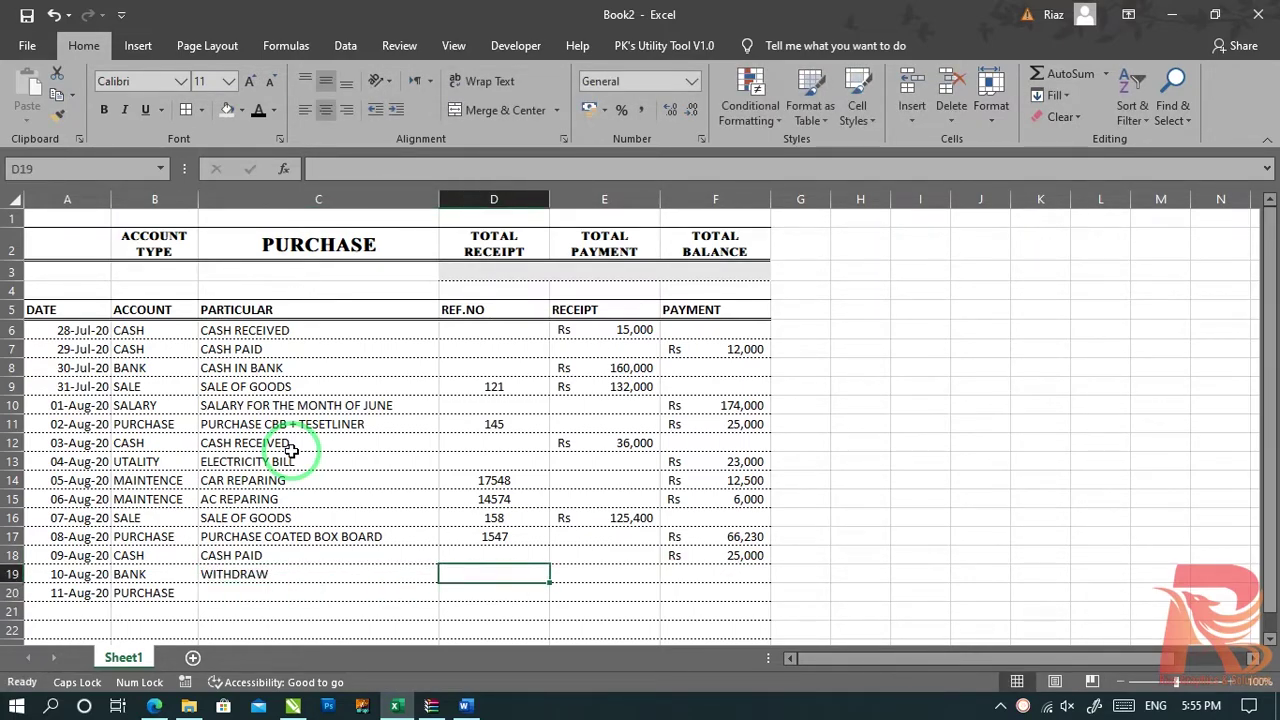
{"action": "key", "text": "Right"}
{"action": "key", "text": "Right"}
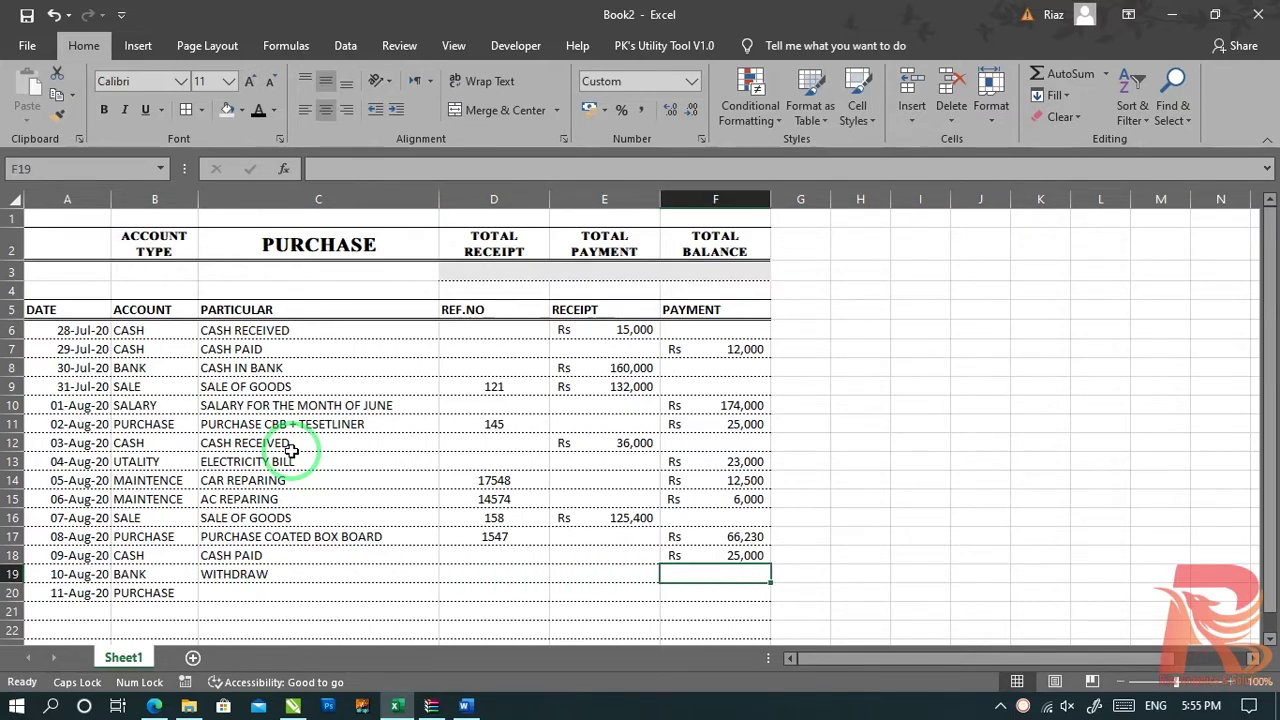
{"action": "type", "text": "36,500"}
{"action": "key", "text": "Return"}
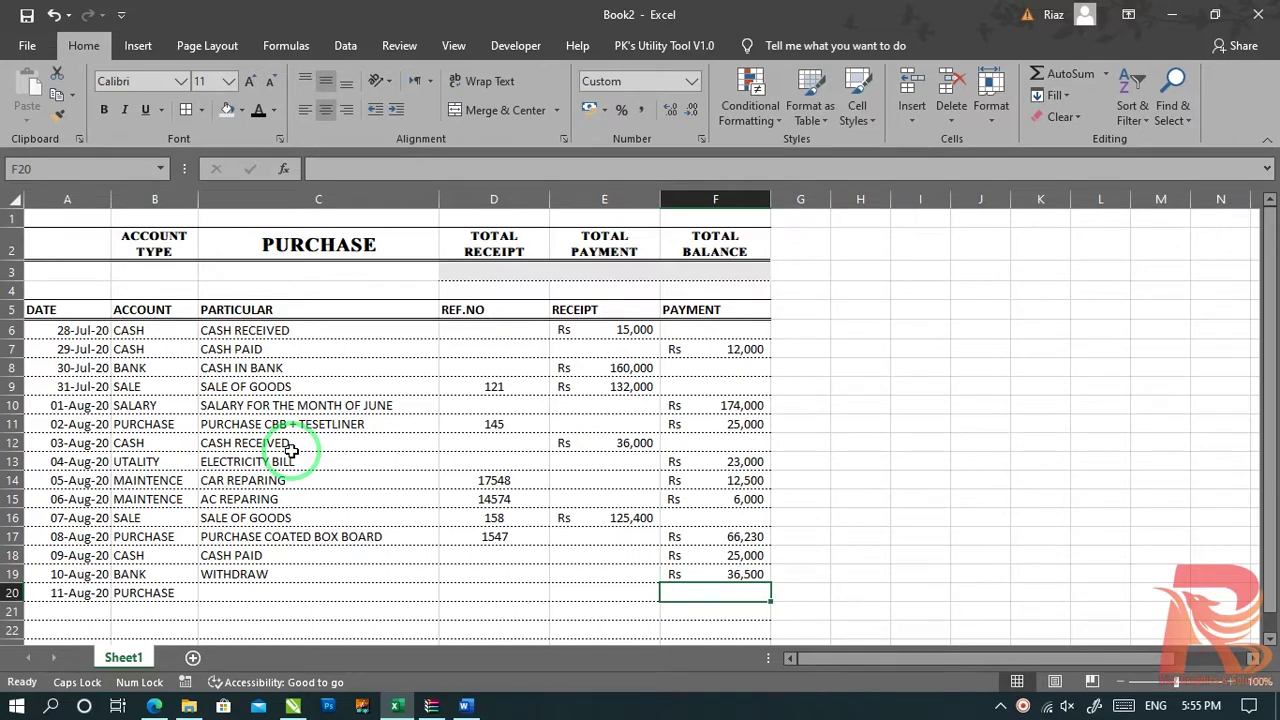
Step: Enter PURCHASE DIE MACHINE as the row 20 particular
{"action": "key", "text": "Left"}
{"action": "key", "text": "Left"}
{"action": "key", "text": "Left"}
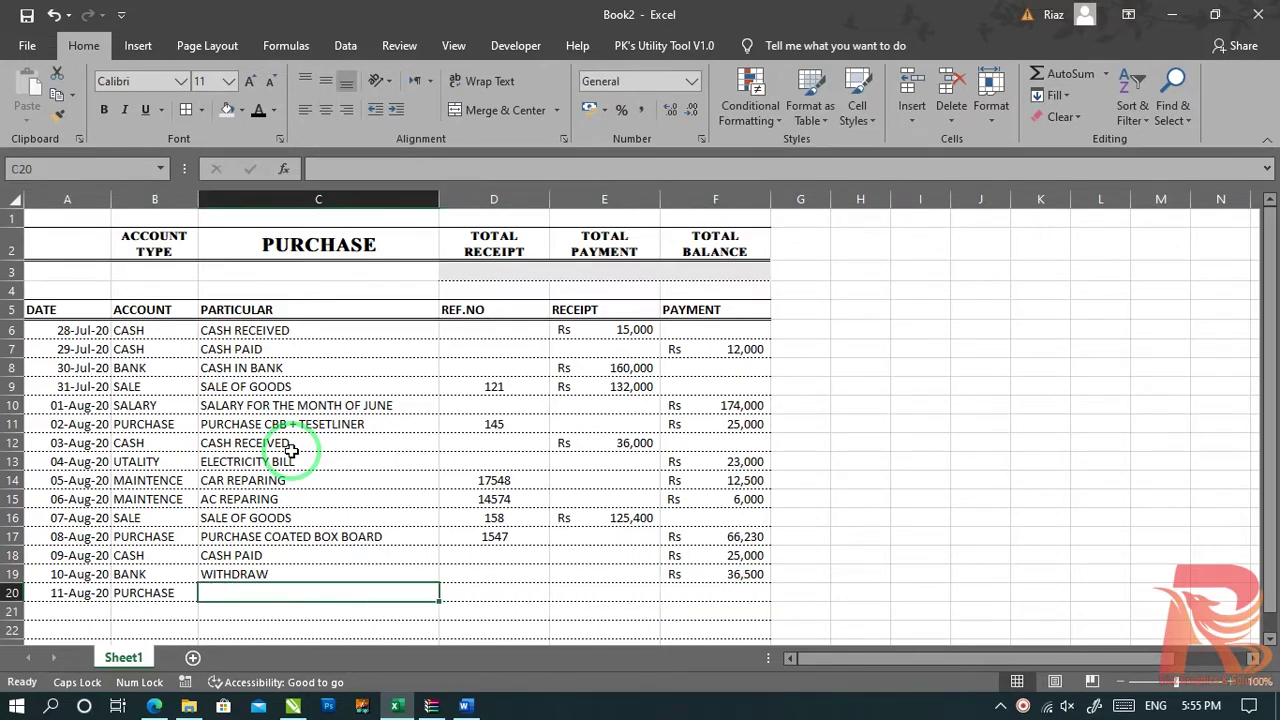
{"action": "key", "text": "Right"}
{"action": "key", "text": "Up"}
{"action": "key", "text": "Right"}
{"action": "key", "text": "Right"}
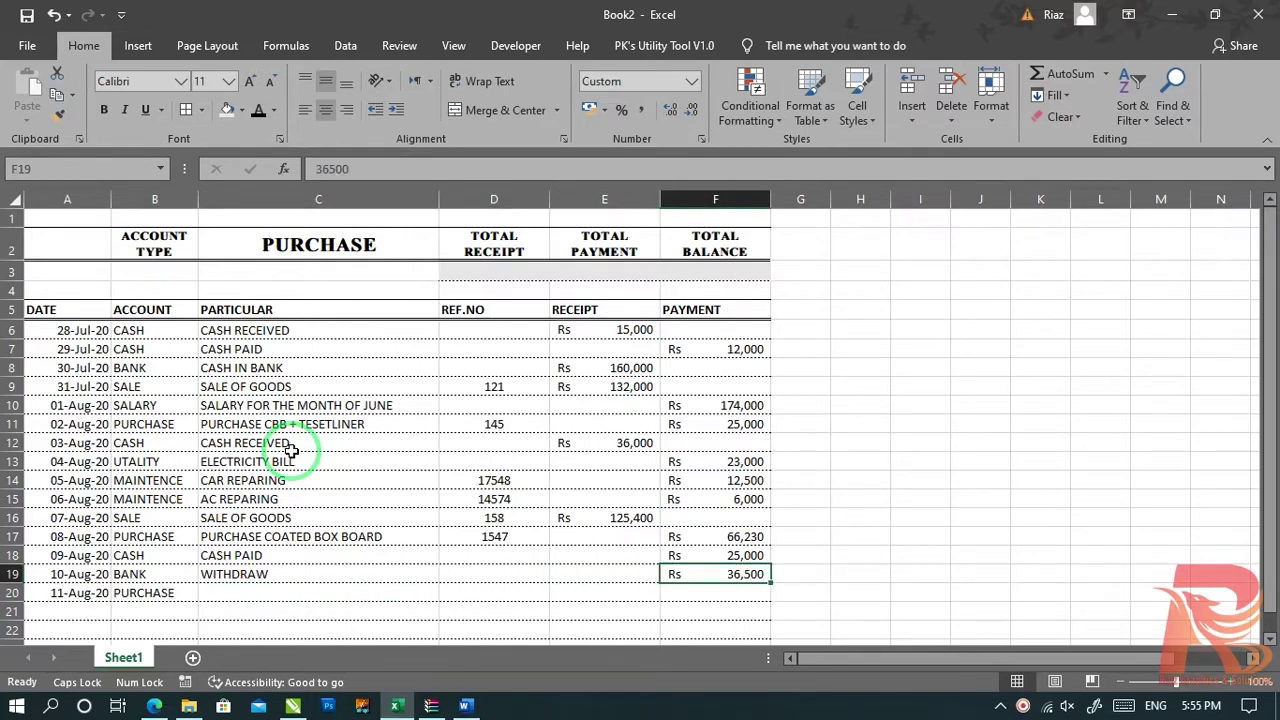
{"action": "key", "text": "Left"}
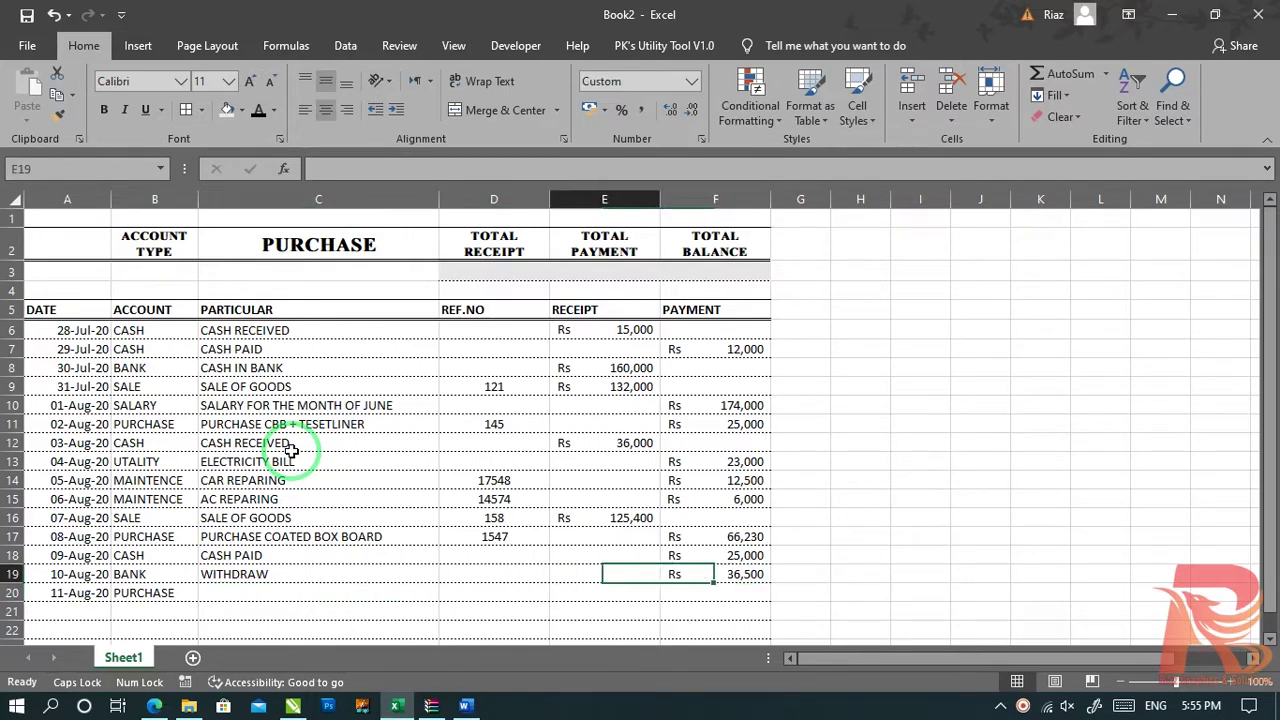
{"action": "key", "text": "Left"}
{"action": "key", "text": "Down"}
{"action": "key", "text": "Left"}
{"action": "key", "text": "Left"}
{"action": "key", "text": "Right"}
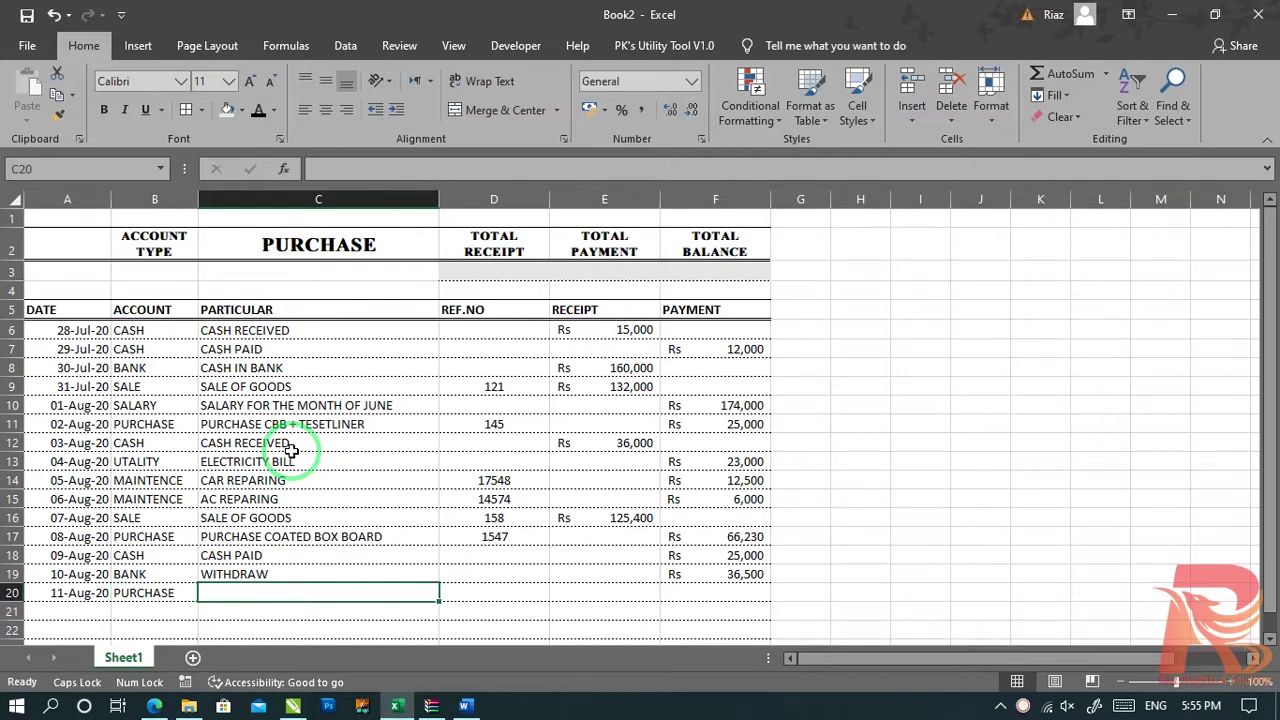
{"action": "type", "text": "PURCHASE"}
{"action": "key", "text": "BackSpace"}
{"action": "key", "text": "BackSpace"}
{"action": "key", "text": "BackSpace"}
{"action": "key", "text": "BackSpace"}
{"action": "key", "text": "BackSpace"}
{"action": "type", "text": "CHASE "}
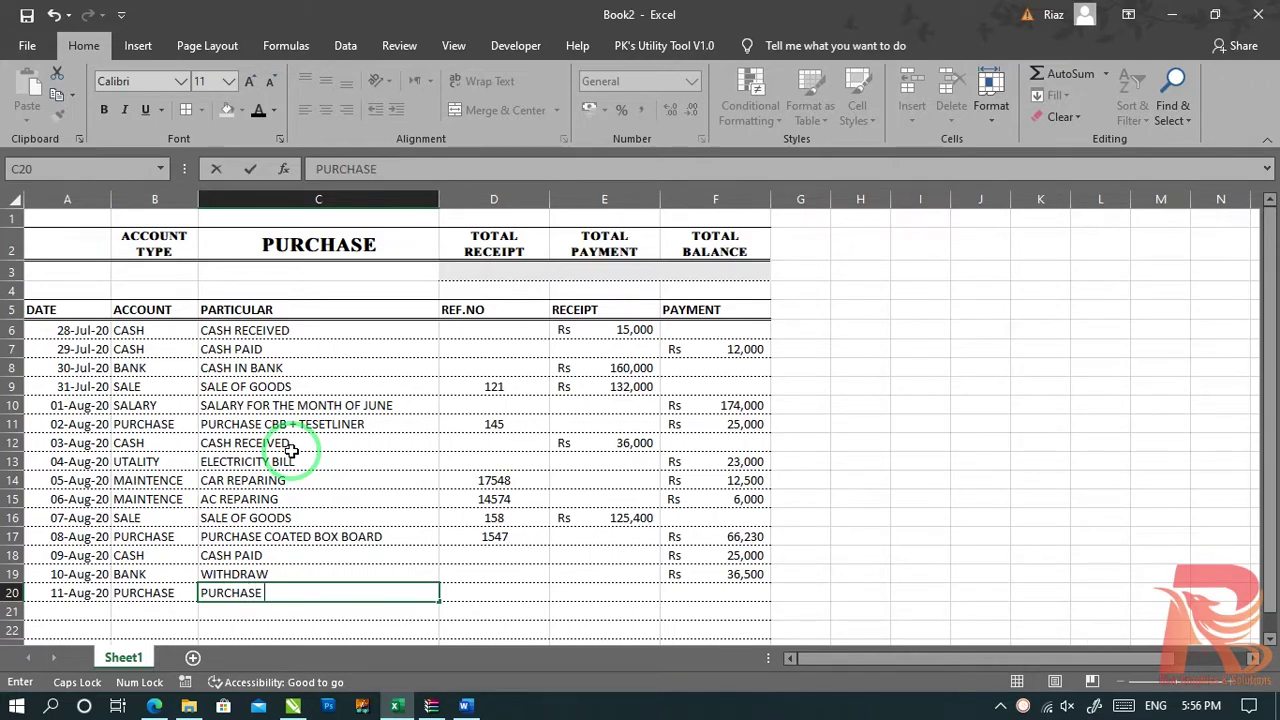
{"action": "type", "text": "DIE MACHINE"}
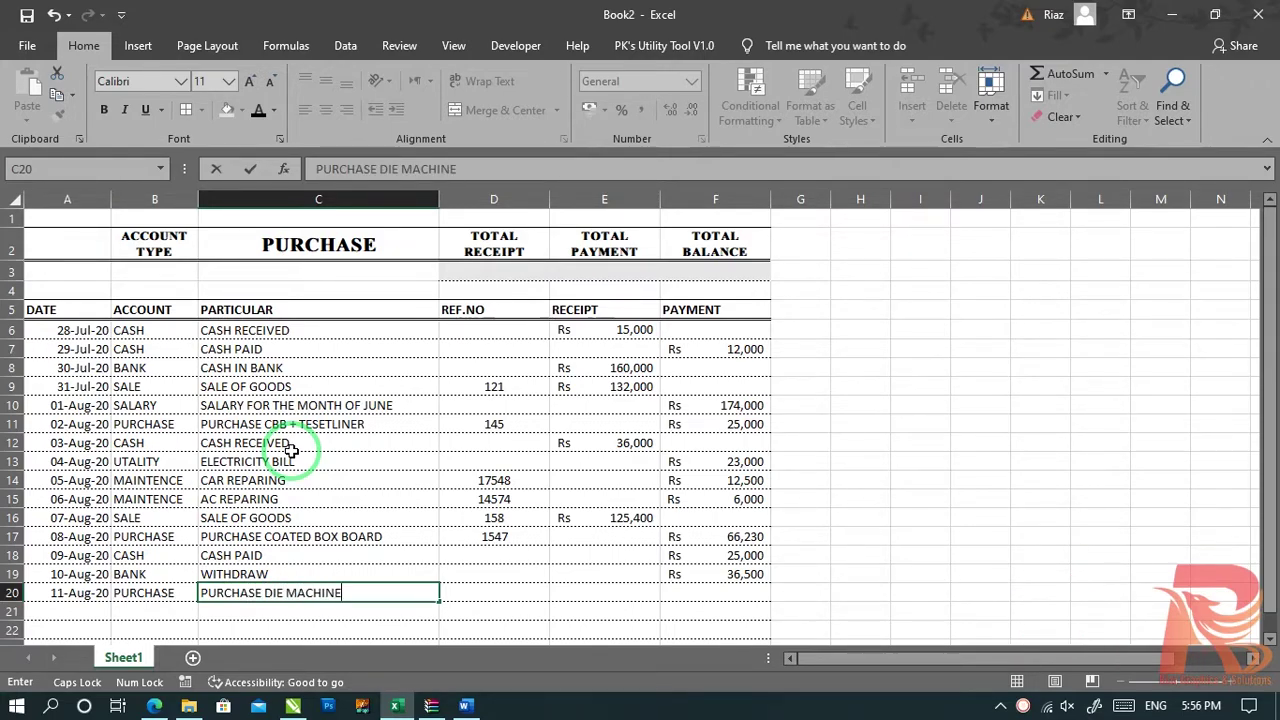
{"action": "key", "text": "Return"}
Step: Give the die machine purchase ref 14544 and a 250,000 payment
{"action": "key", "text": "Up"}
{"action": "key", "text": "Right"}
{"action": "type", "text": "14544"}
{"action": "key", "text": "Return"}
{"action": "key", "text": "Right"}
{"action": "key", "text": "Up"}
{"action": "key", "text": "Right"}
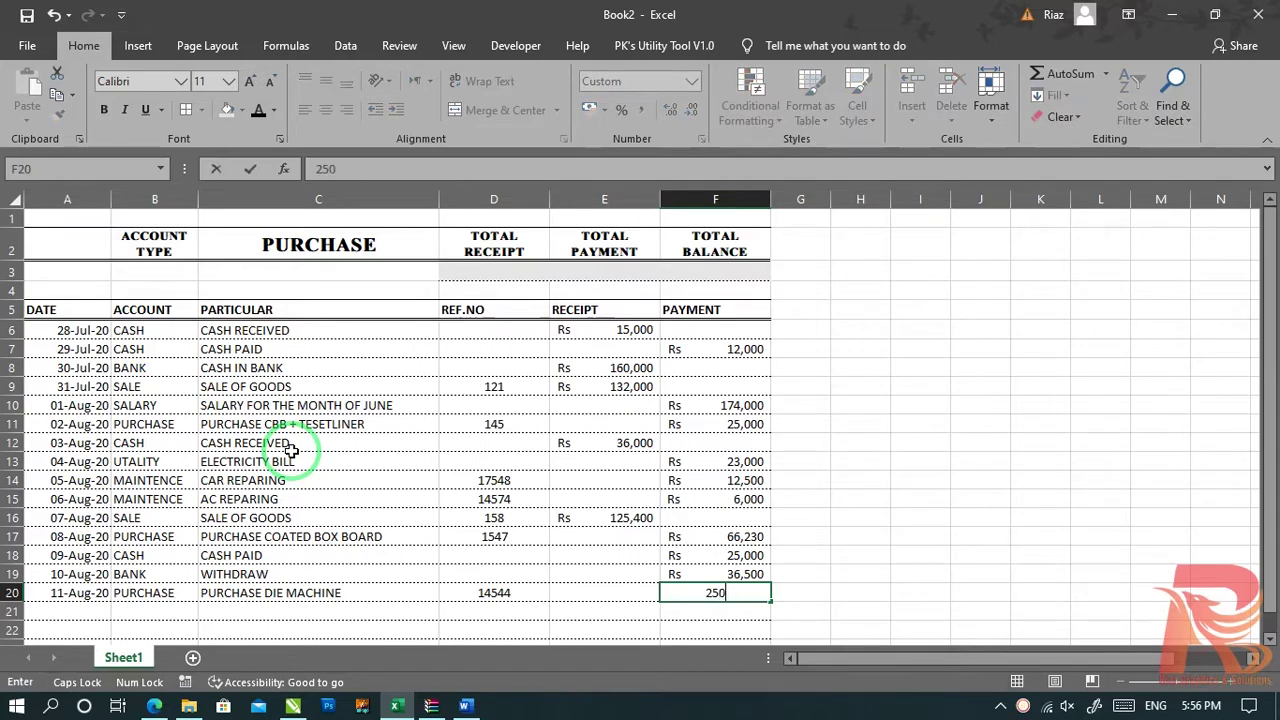
{"action": "key", "text": "Return"}
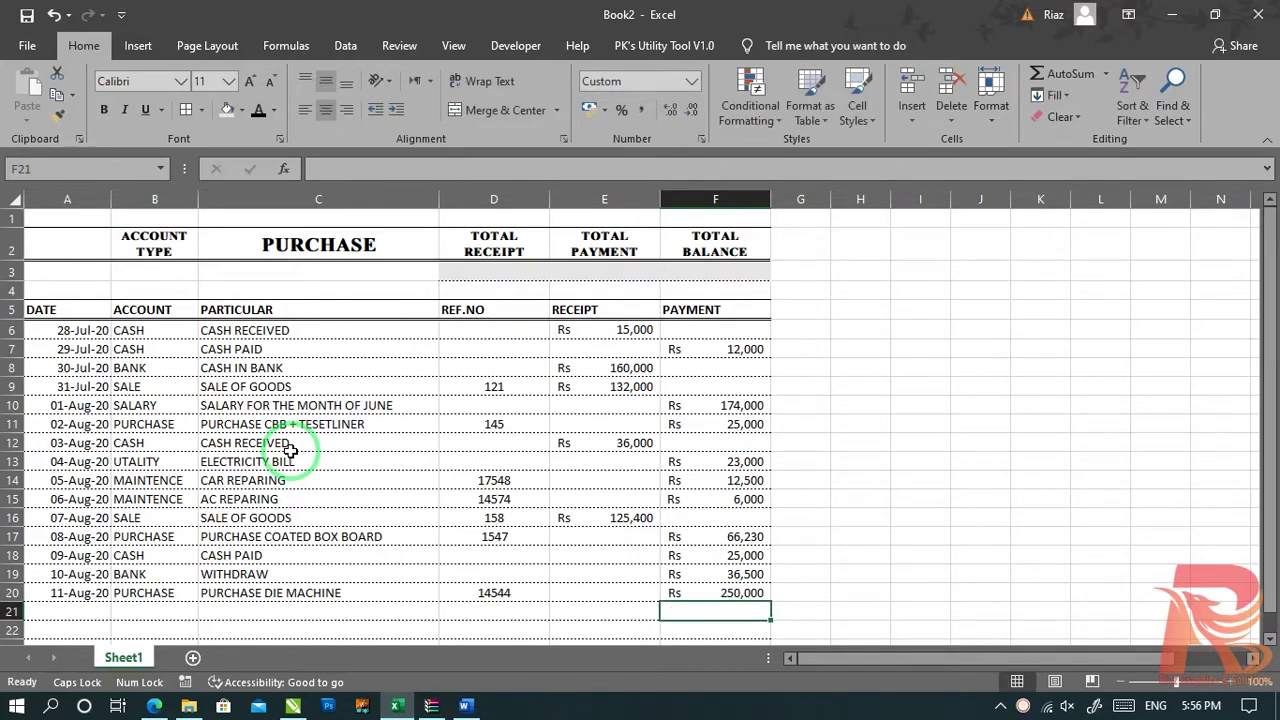
Step: Enter =SUMIFS(RECEIPT,ACCOUNT_TYPE,C2) in D3 under Total Receipt; it returns #VALUE!
{"action": "left_click", "coordinate": [878, 496]}
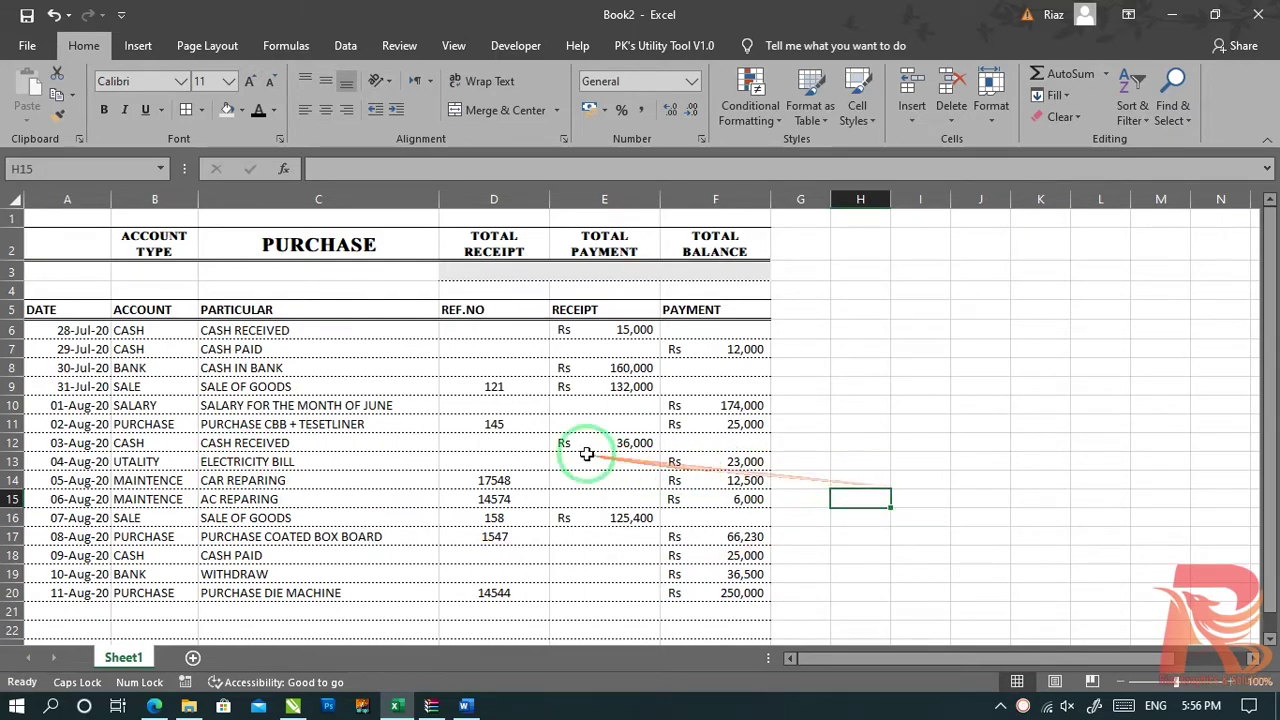
{"action": "left_click", "coordinate": [355, 245]}
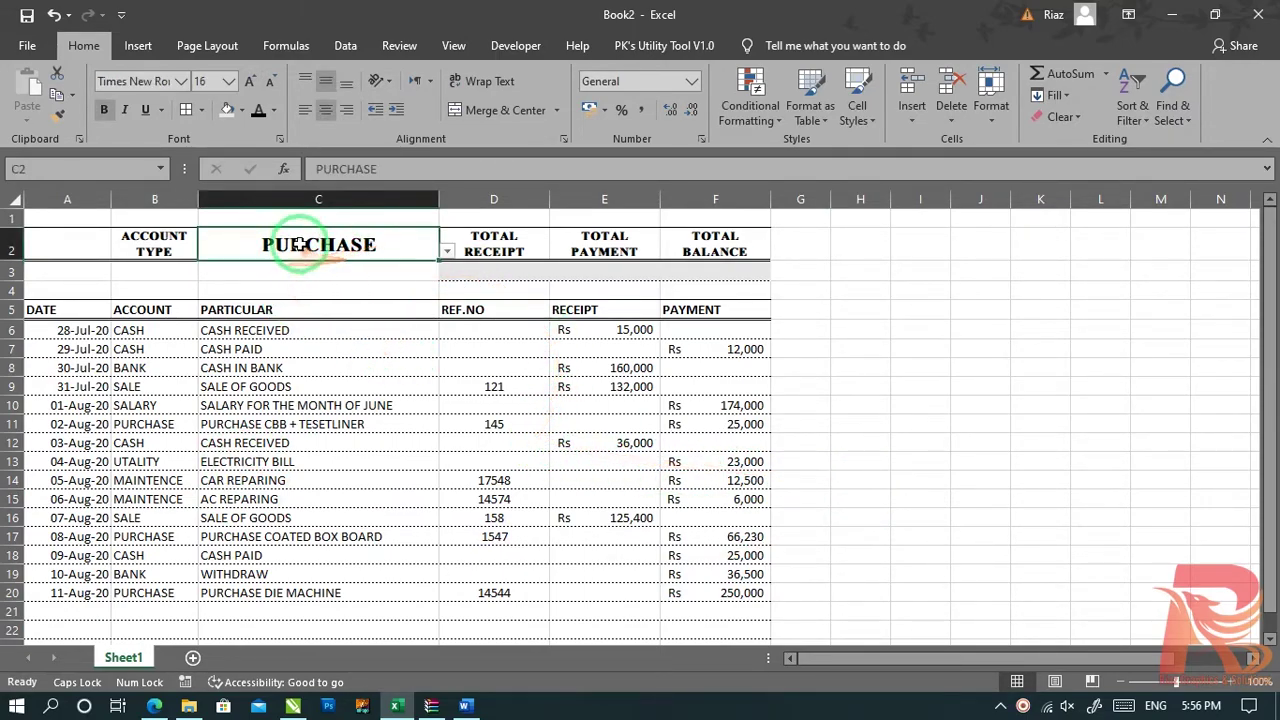
{"action": "left_click", "coordinate": [447, 276]}
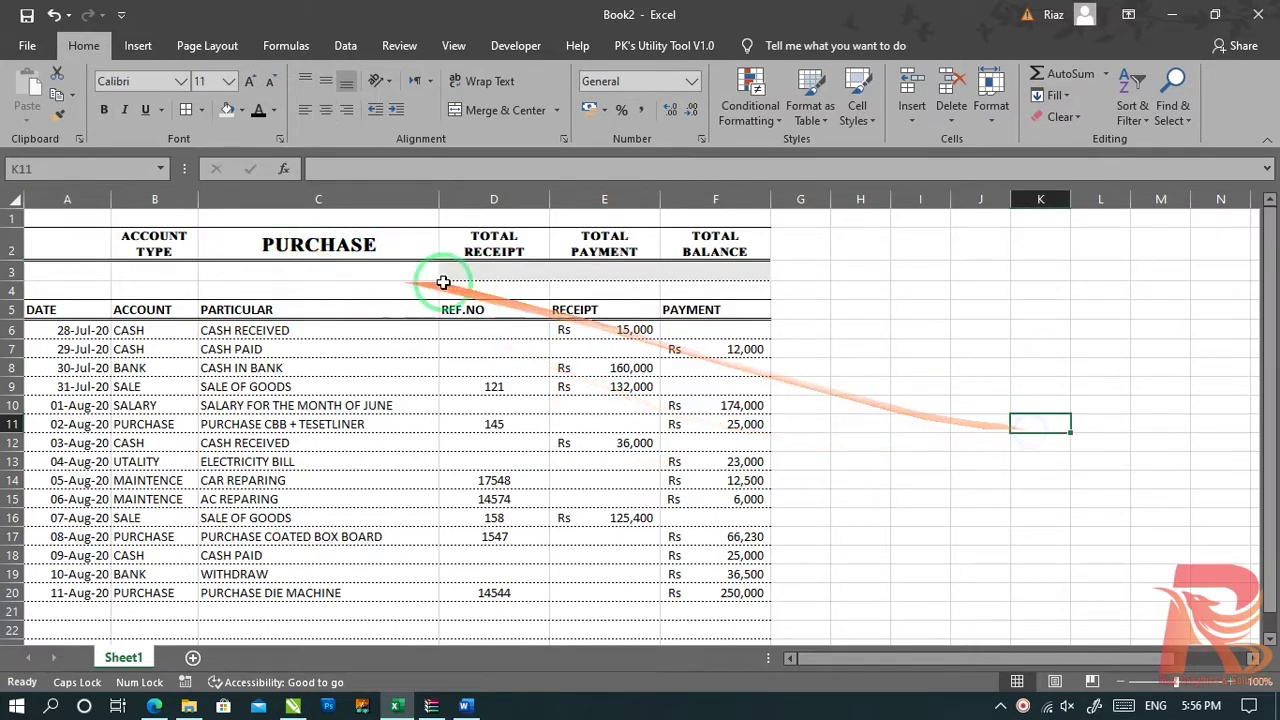
{"action": "type", "text": "="}
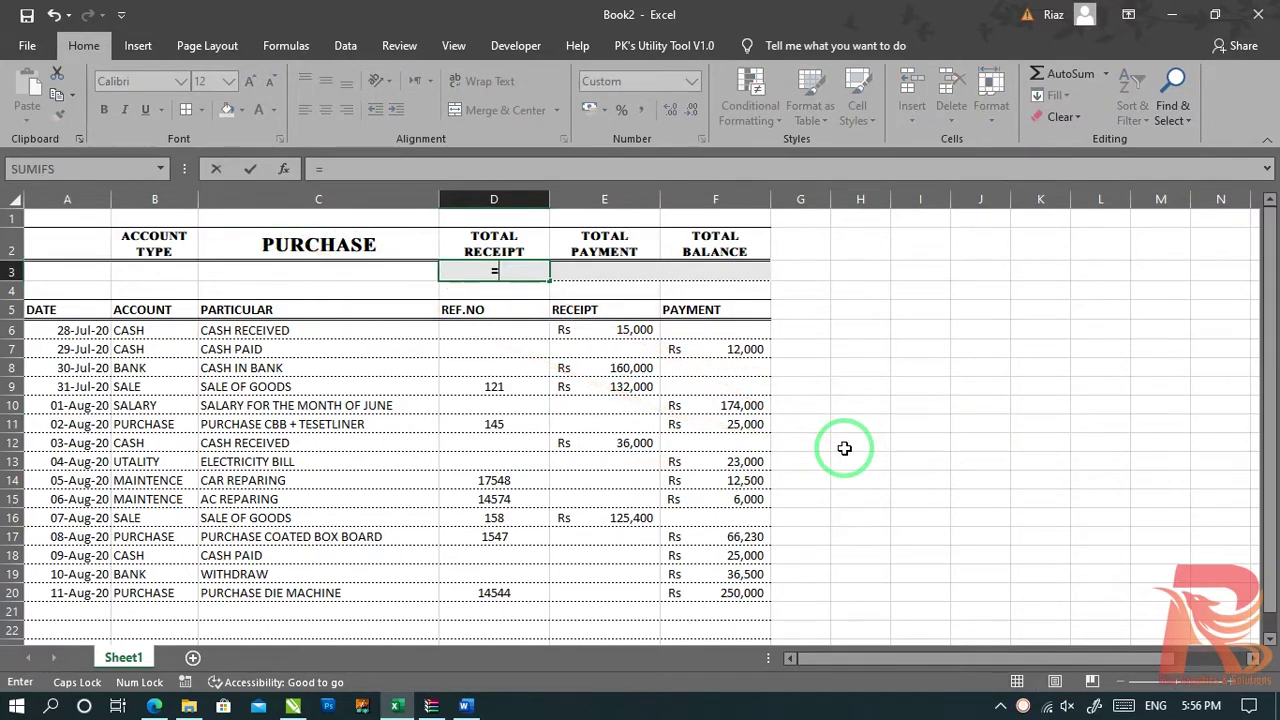
{"action": "type", "text": "SUM"}
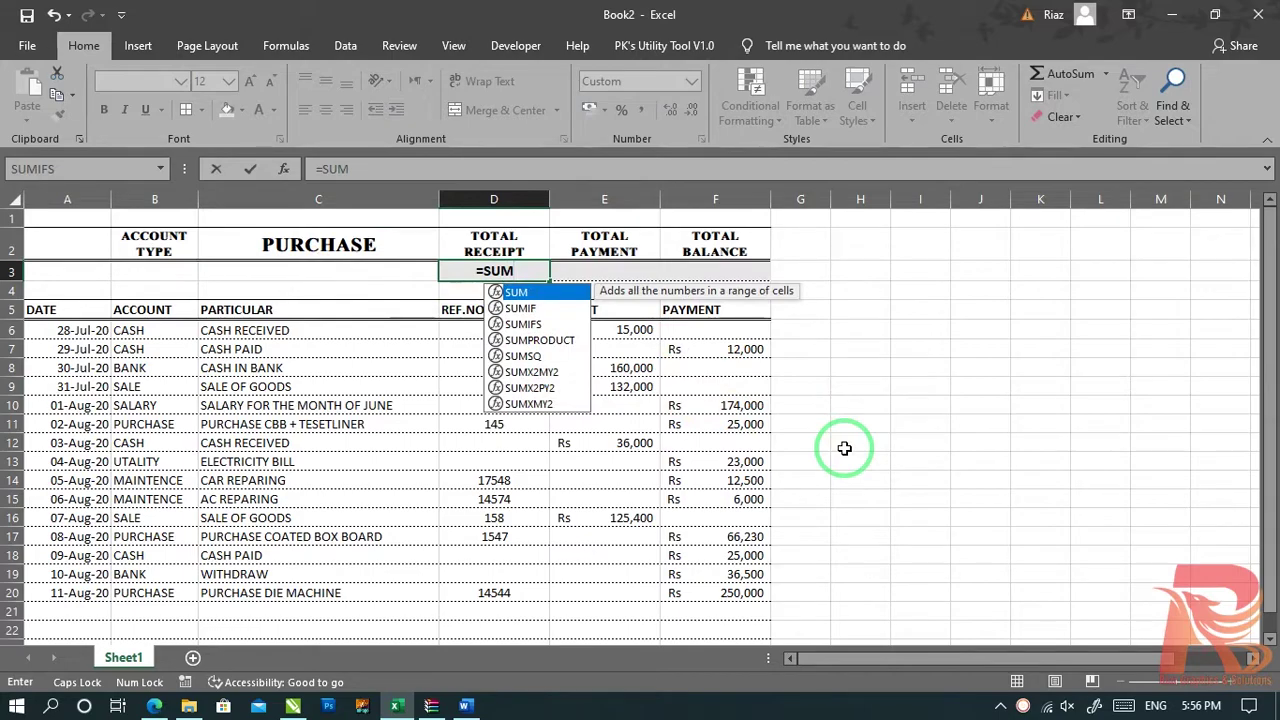
{"action": "type", "text": "IFS("}
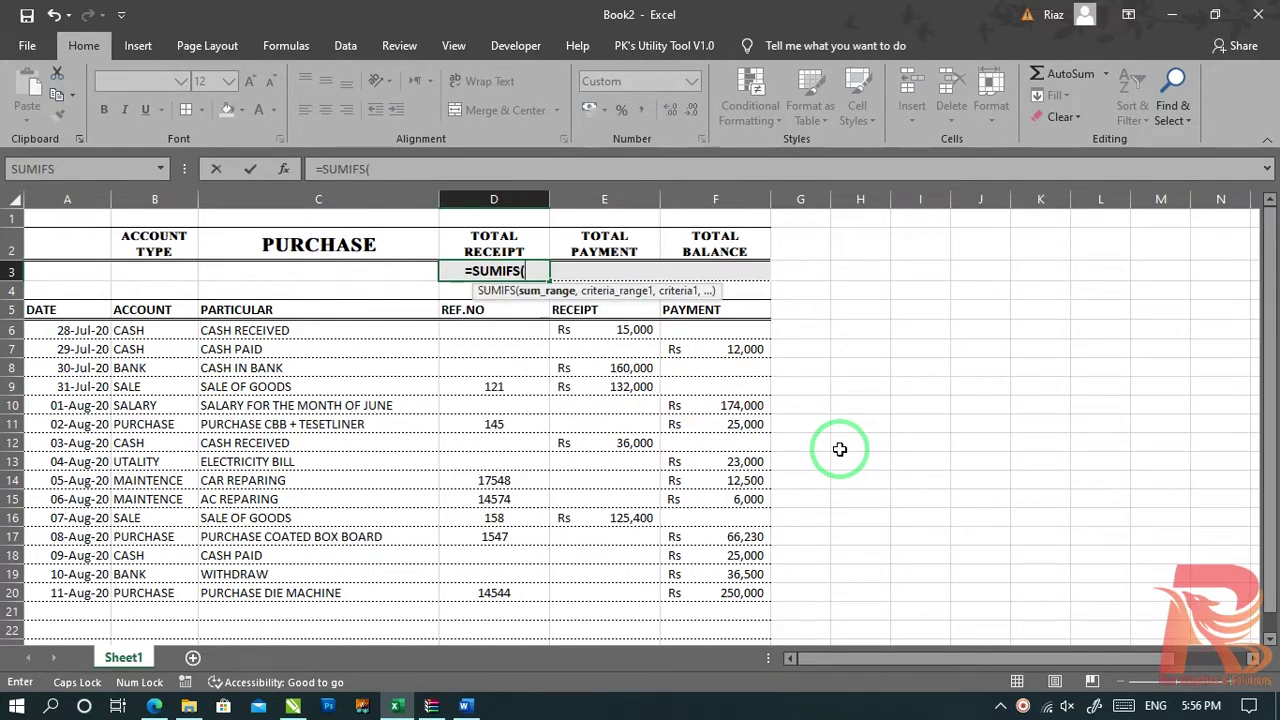
{"action": "type", "text": "RECE"}
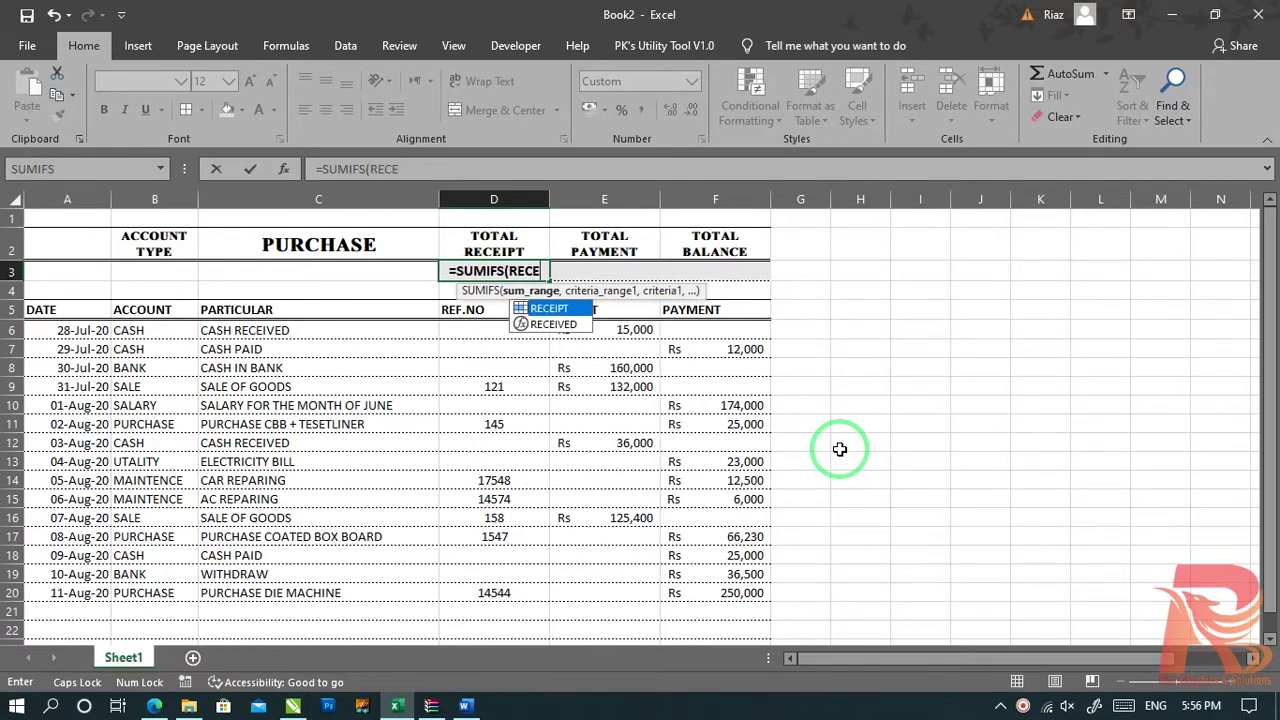
{"action": "key", "text": "Tab"}
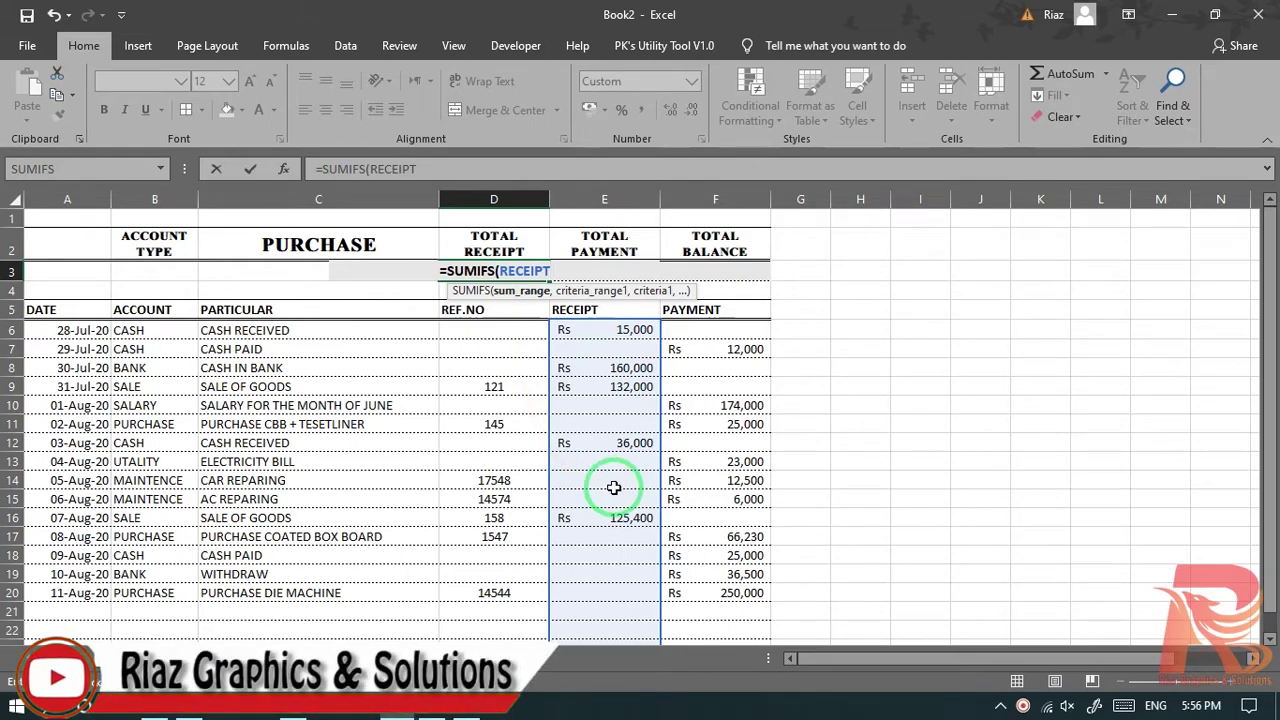
{"action": "type", "text": ","}
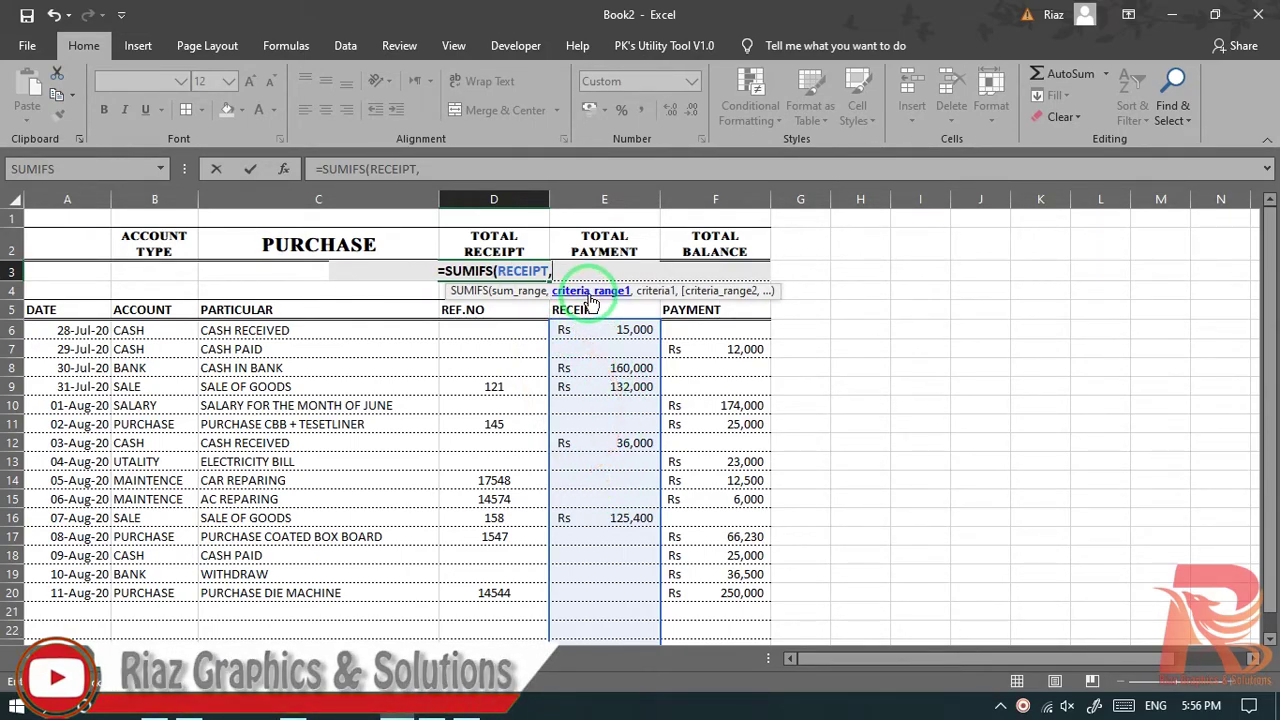
{"action": "type", "text": "A"}
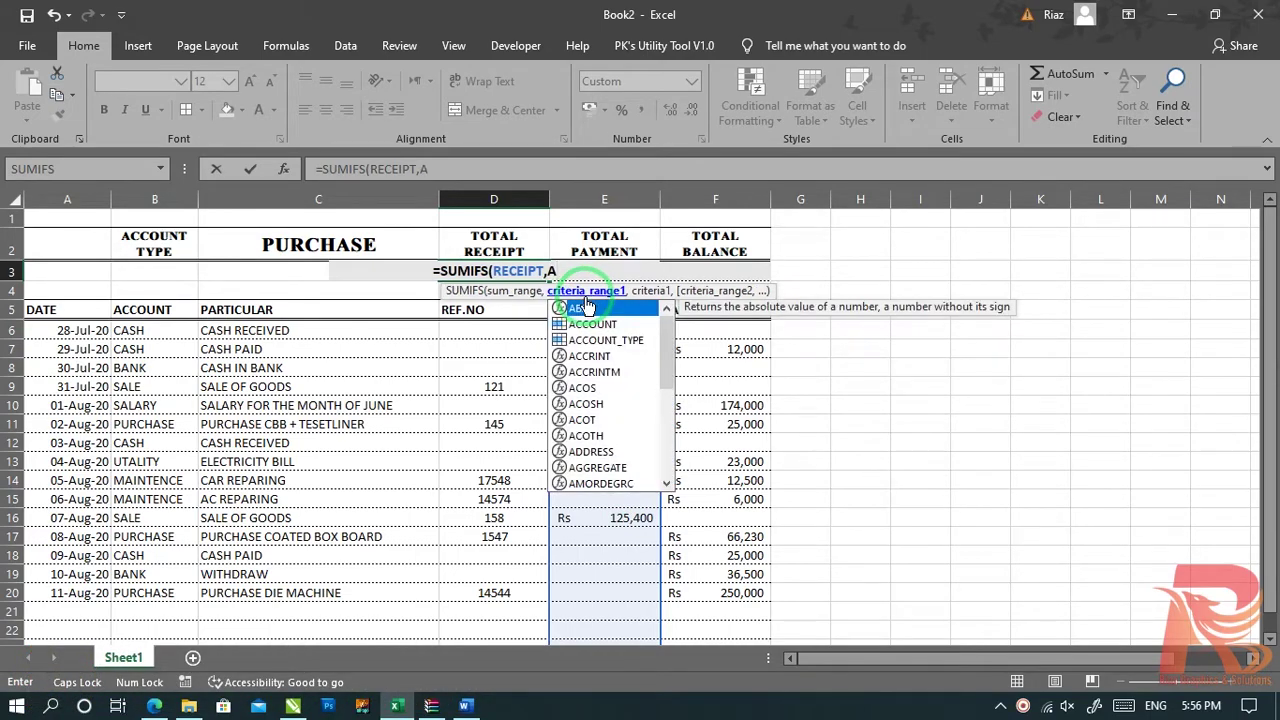
{"action": "key", "text": "Down"}
{"action": "key", "text": "Down"}
{"action": "key", "text": "Tab"}
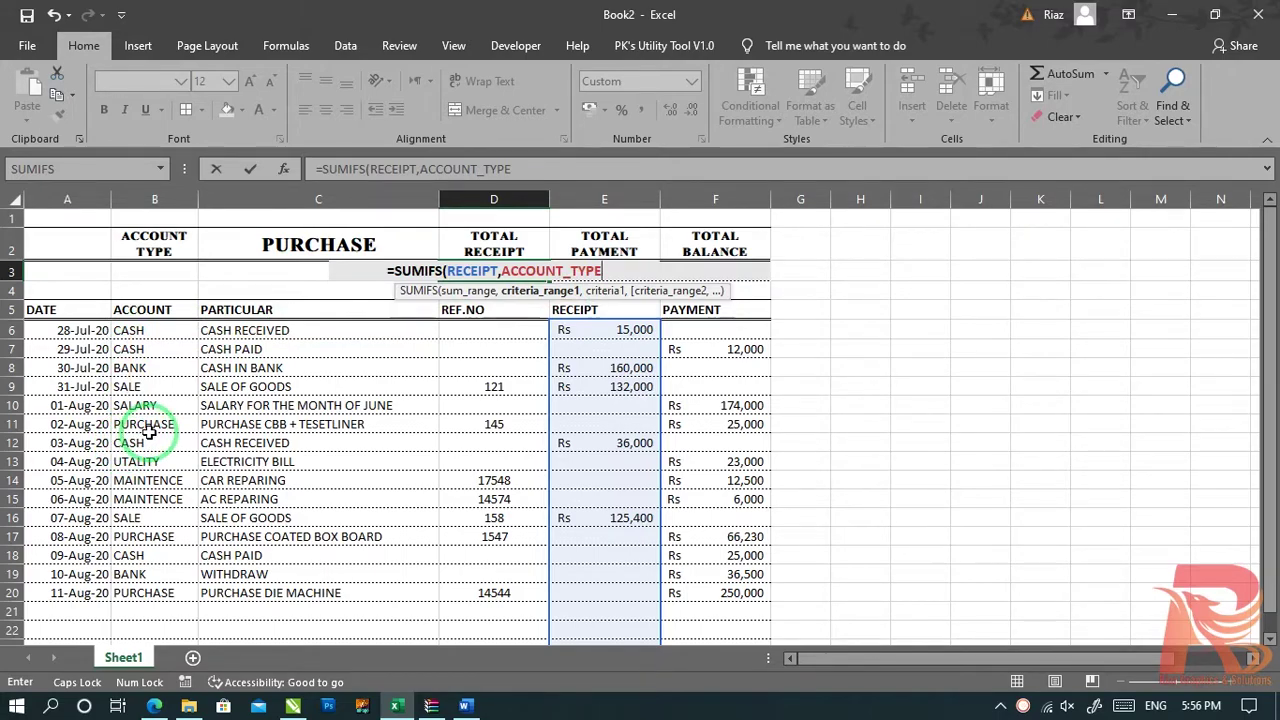
{"action": "type", "text": ","}
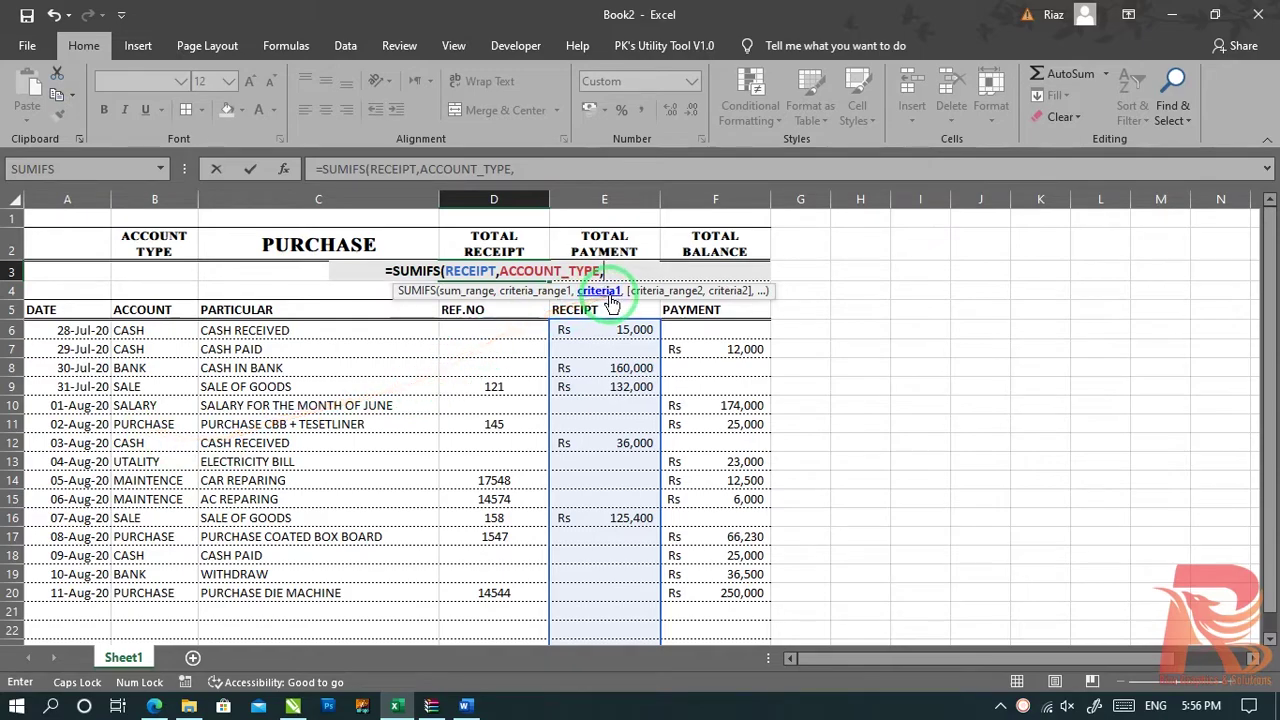
{"action": "left_click", "coordinate": [316, 245]}
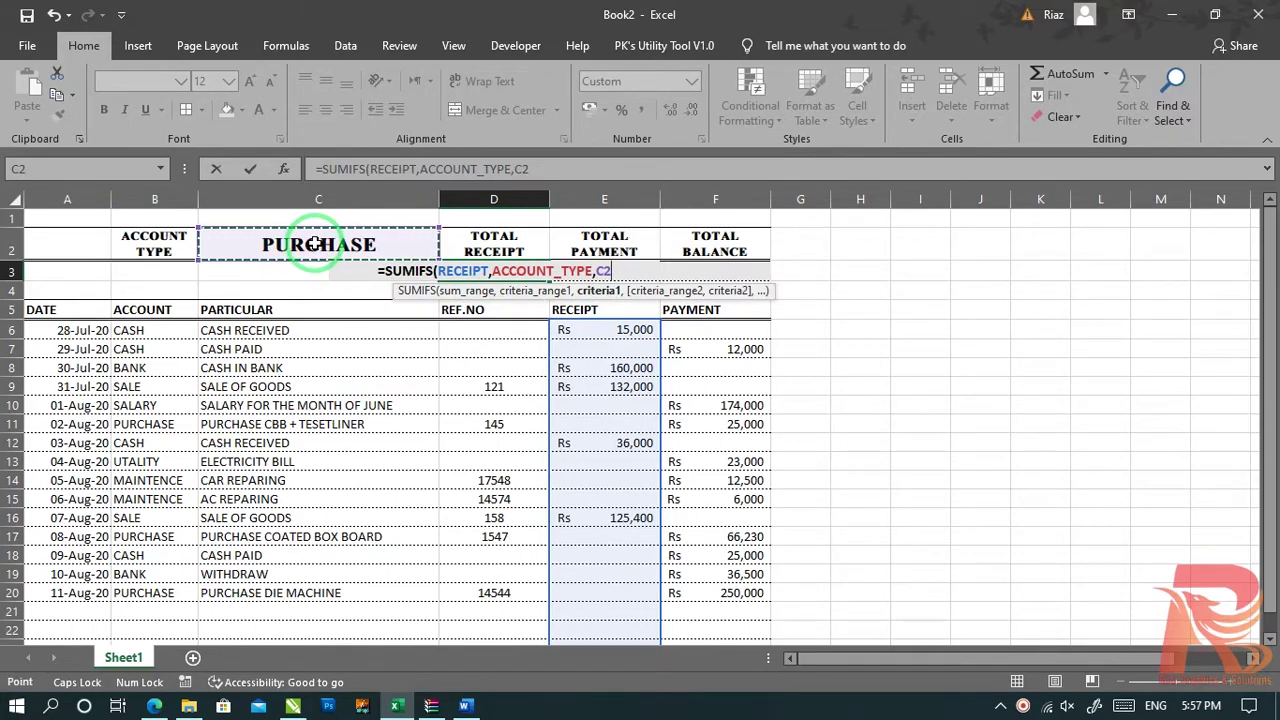
{"action": "key", "text": "Return"}
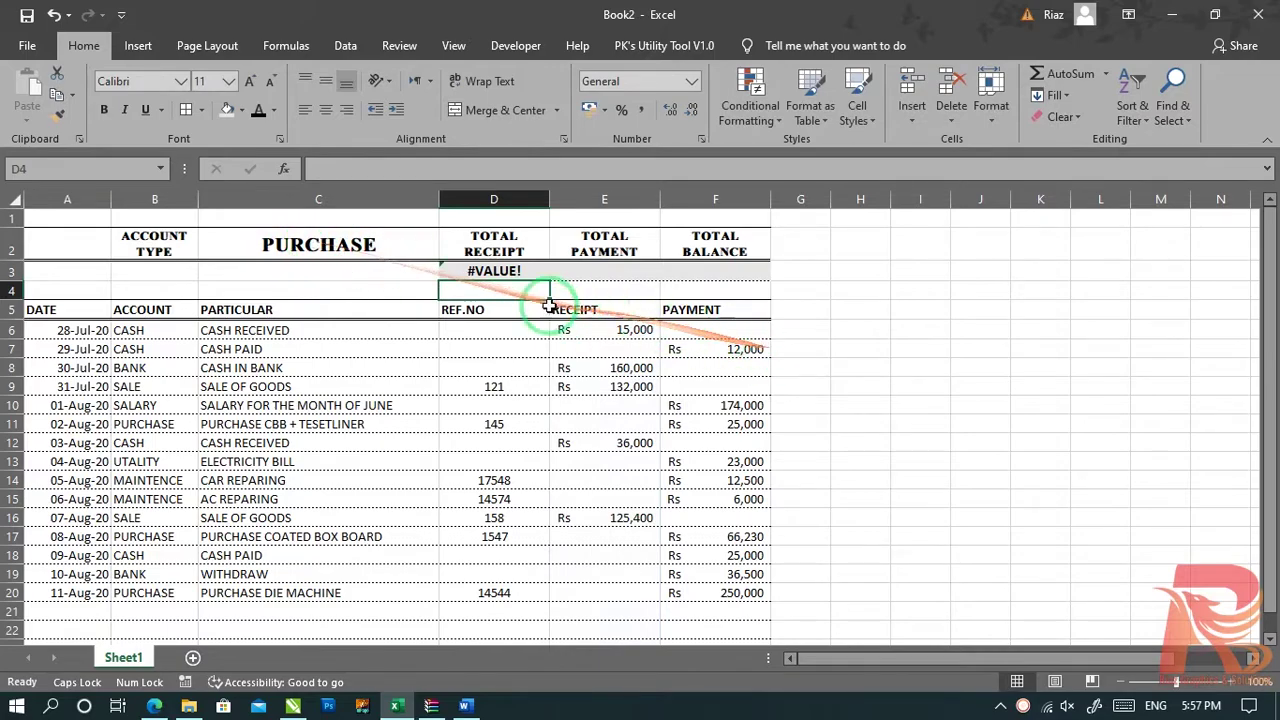
Step: Inspect the account column and jump to the ACCOUNT_TYPE named range with Ctrl+G to check it
{"action": "left_click", "coordinate": [481, 277]}
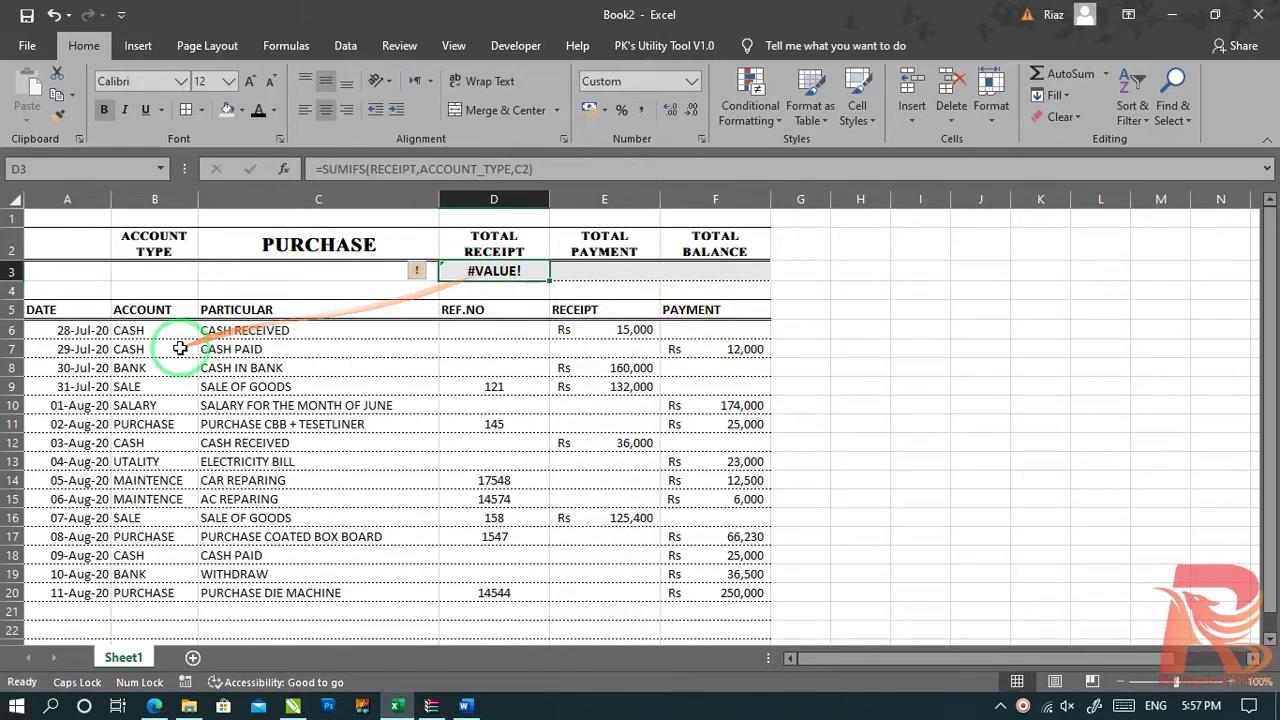
{"action": "left_click_drag", "start_coordinate": [130, 330], "coordinate": [150, 624]}
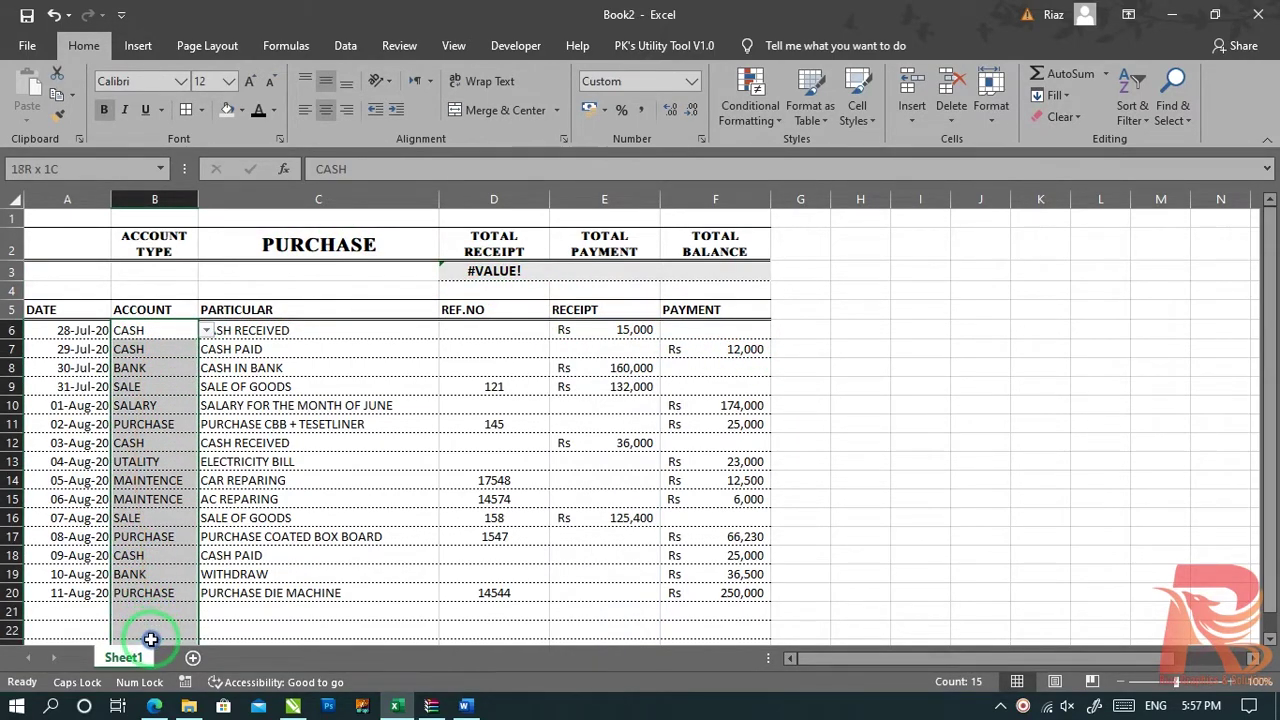
{"action": "left_click", "coordinate": [930, 386]}
{"action": "key", "text": "ctrl+g"}
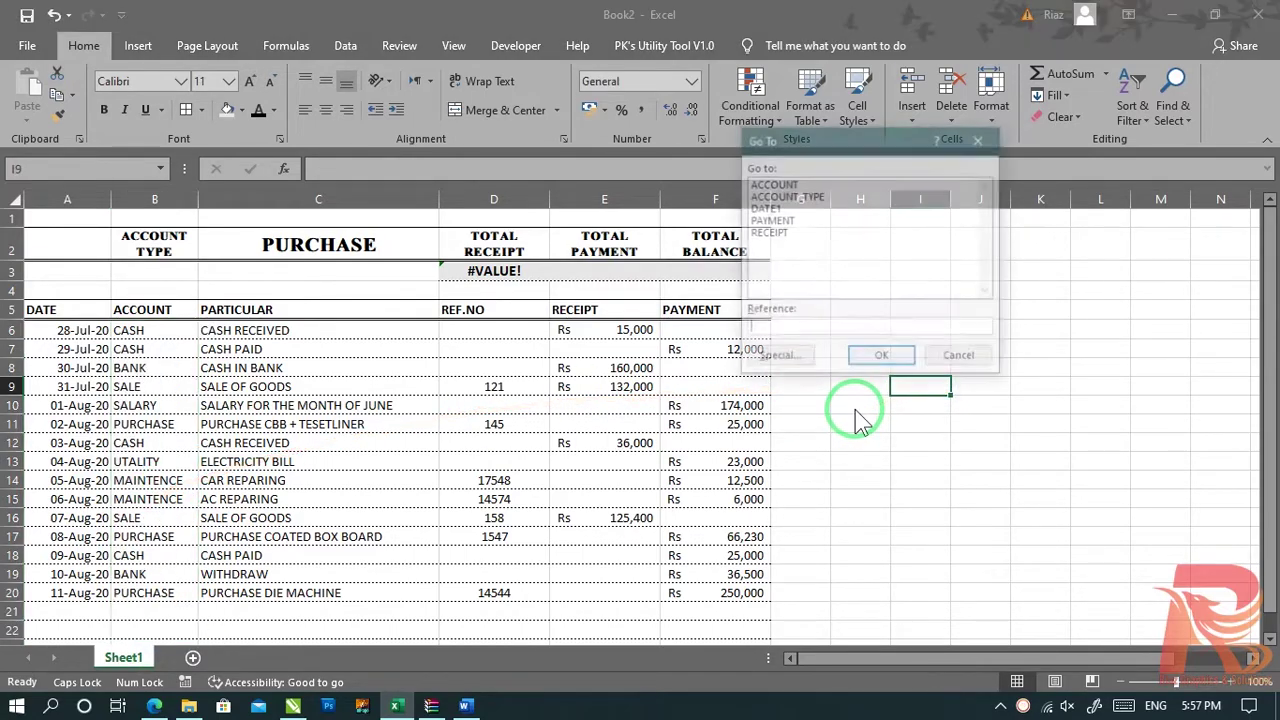
{"action": "left_click", "coordinate": [803, 196]}
{"action": "left_click", "coordinate": [881, 358]}
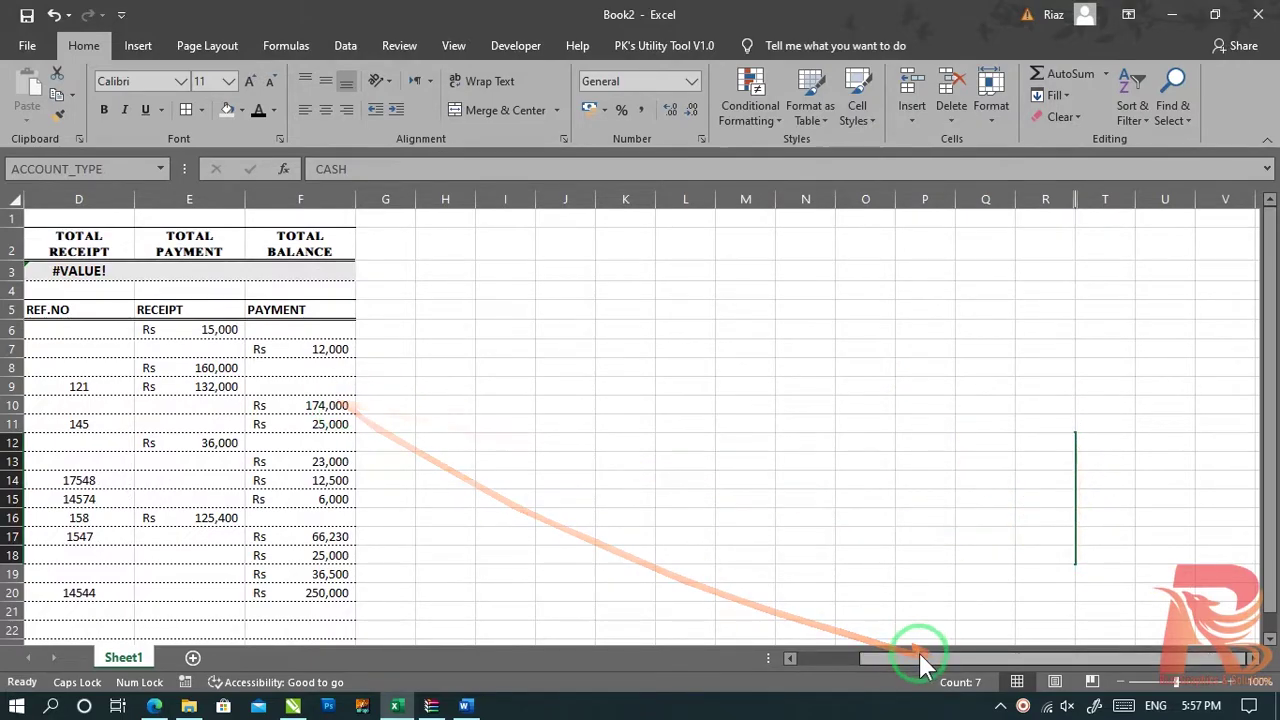
{"action": "left_click_drag", "start_coordinate": [920, 658], "coordinate": [768, 658]}
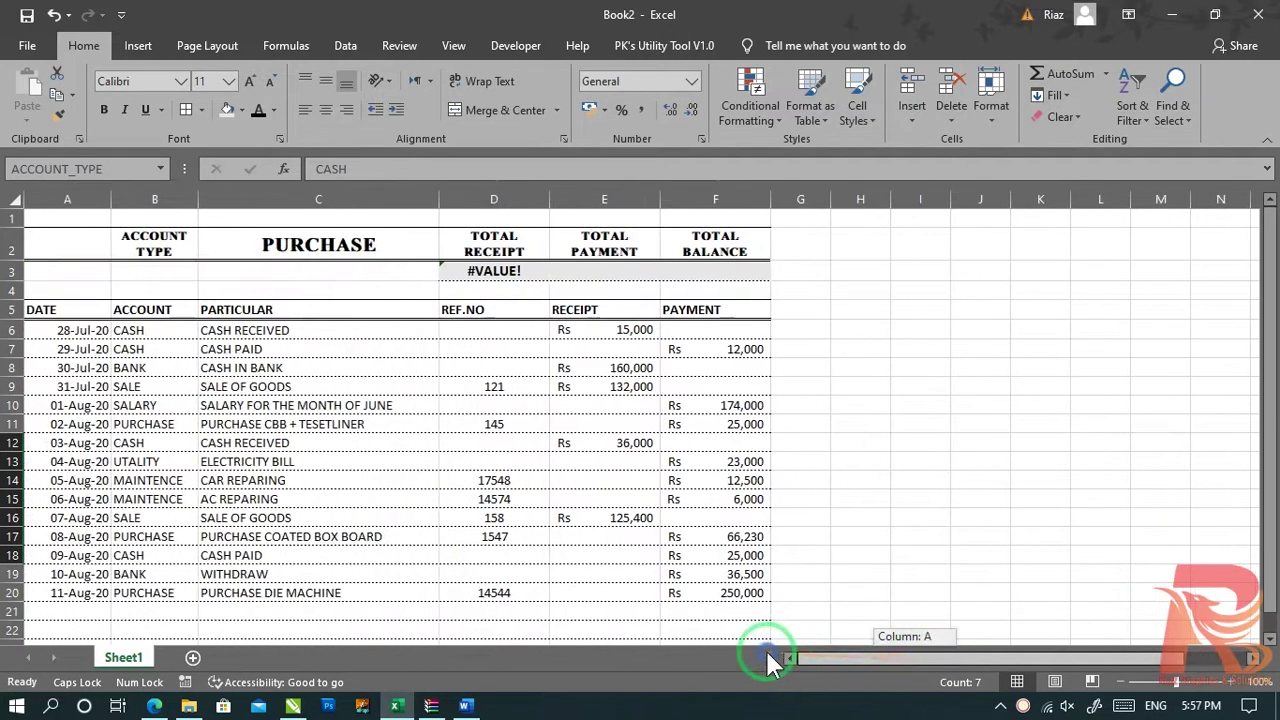
Step: Rewrite D3 as =SUMIFS(RECEIPT,ACCOUNT,C2) using the ACCOUNT range instead
{"action": "left_click", "coordinate": [513, 271]}
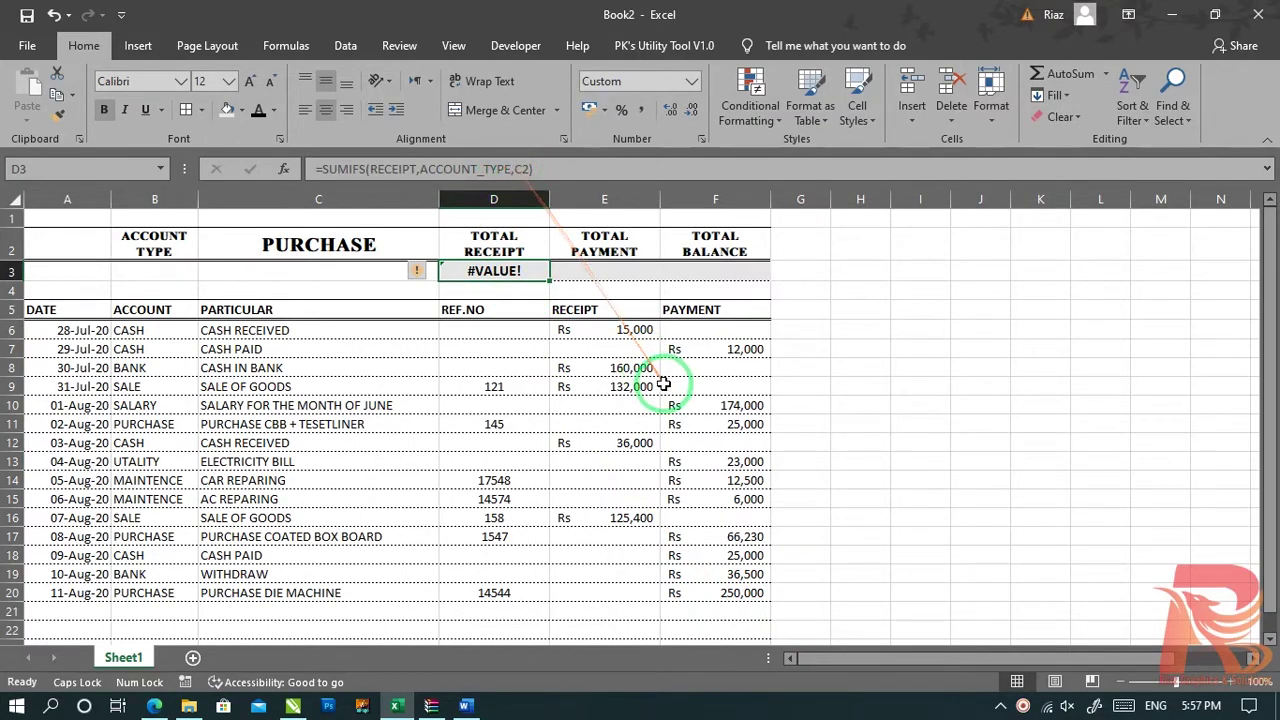
{"action": "type", "text": "="}
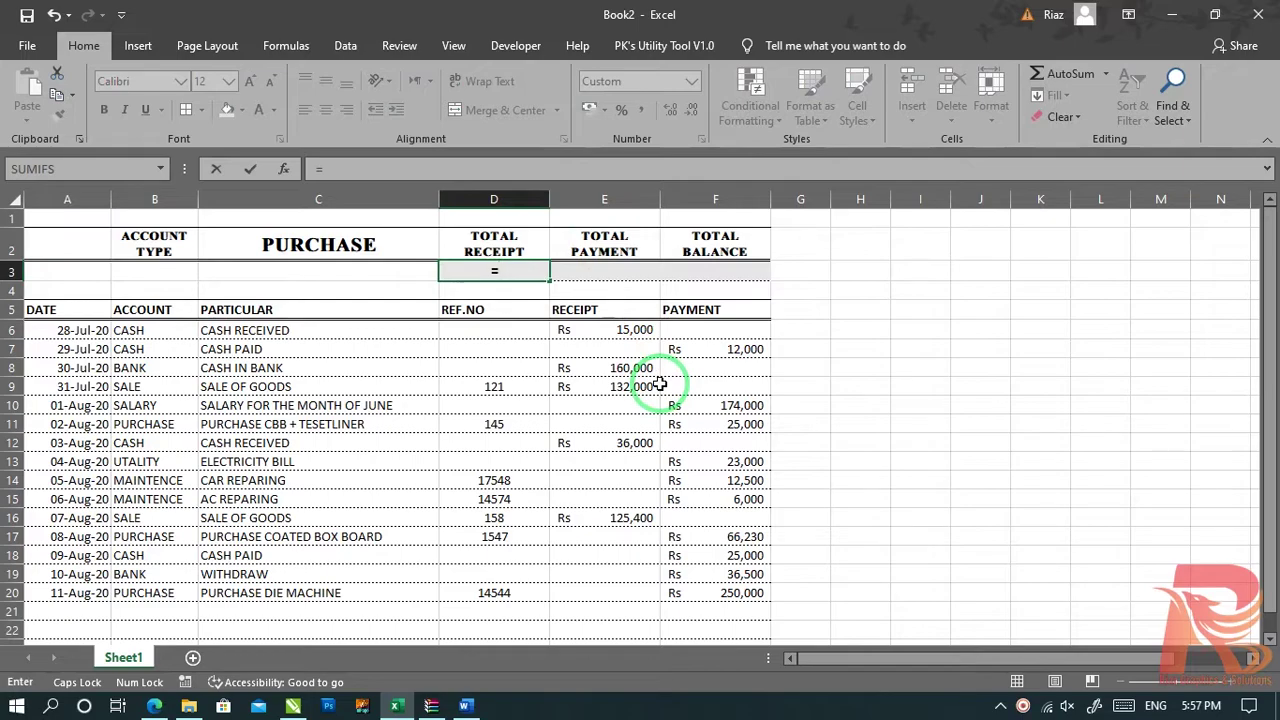
{"action": "type", "text": "SUMIFS"}
{"action": "key", "text": "Tab"}
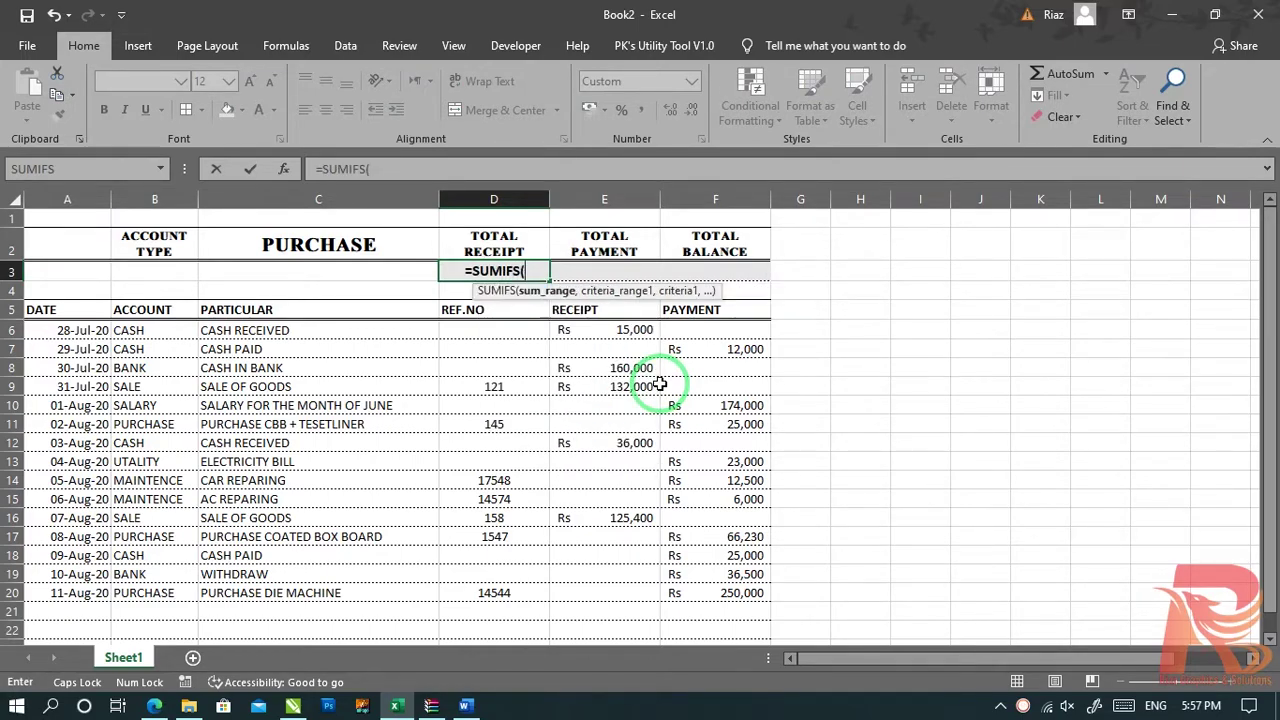
{"action": "type", "text": "REC"}
{"action": "key", "text": "Tab"}
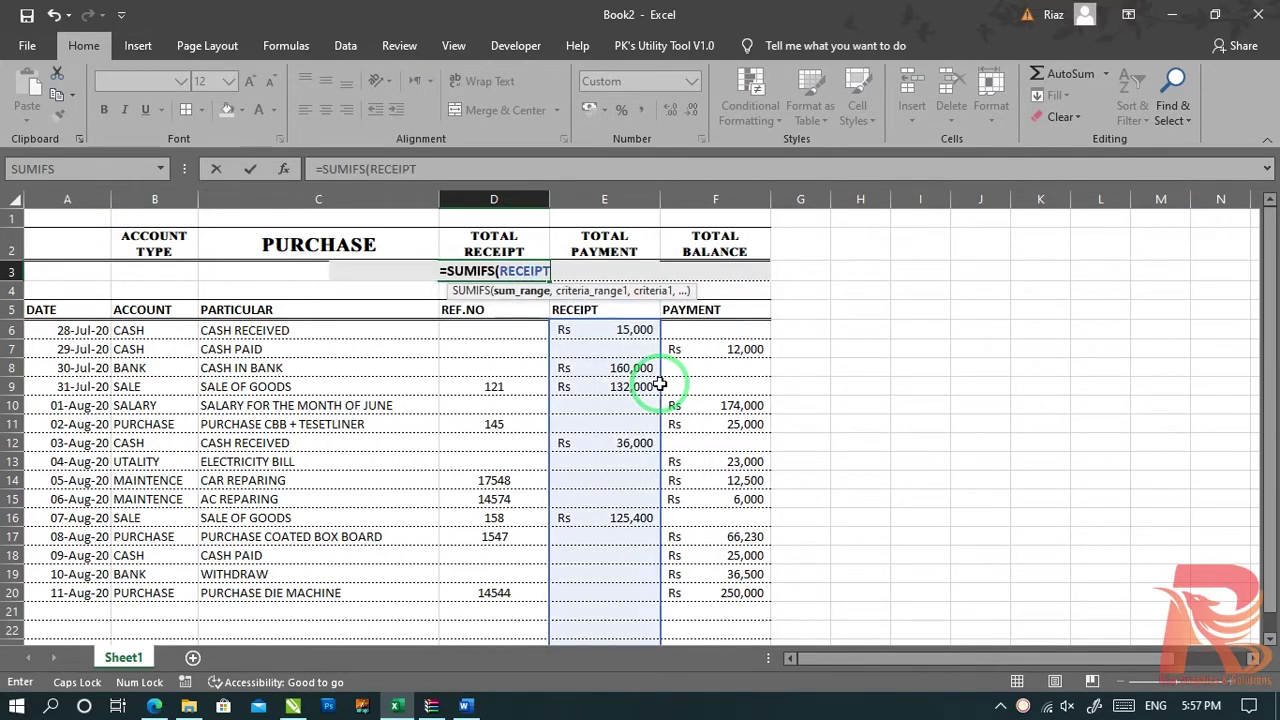
{"action": "type", "text": ",ACC"}
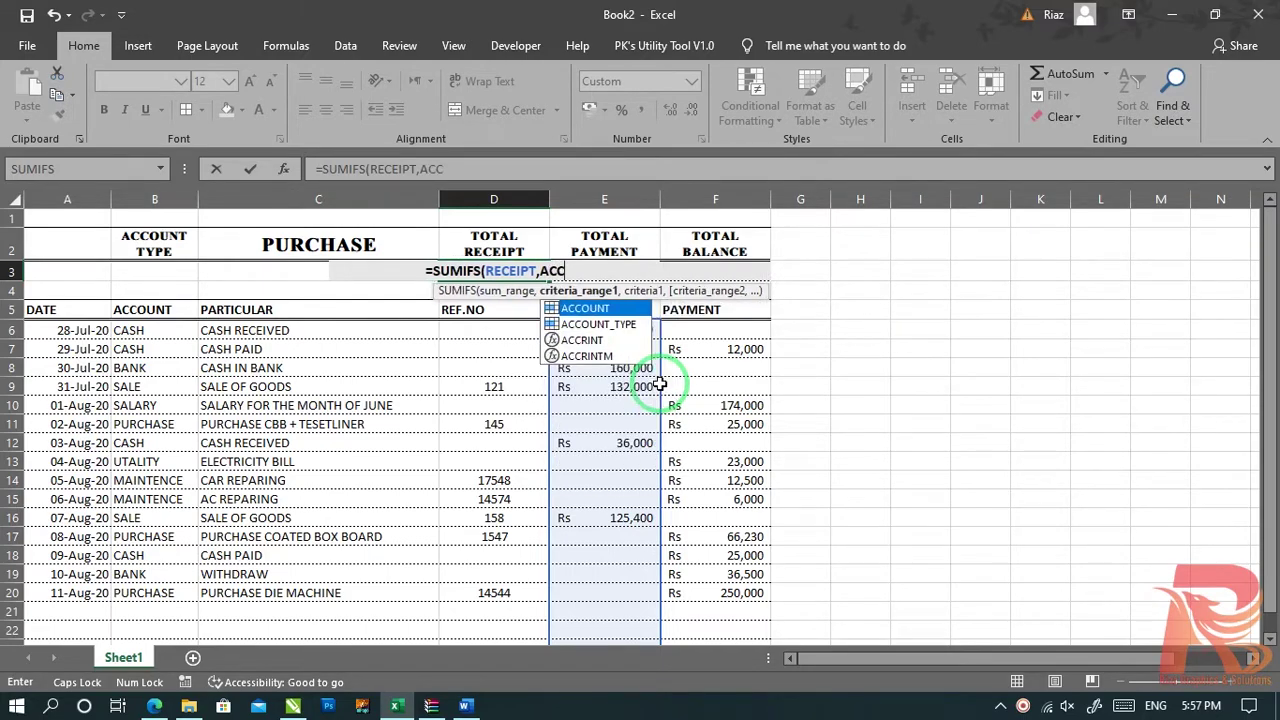
{"action": "key", "text": "Tab"}
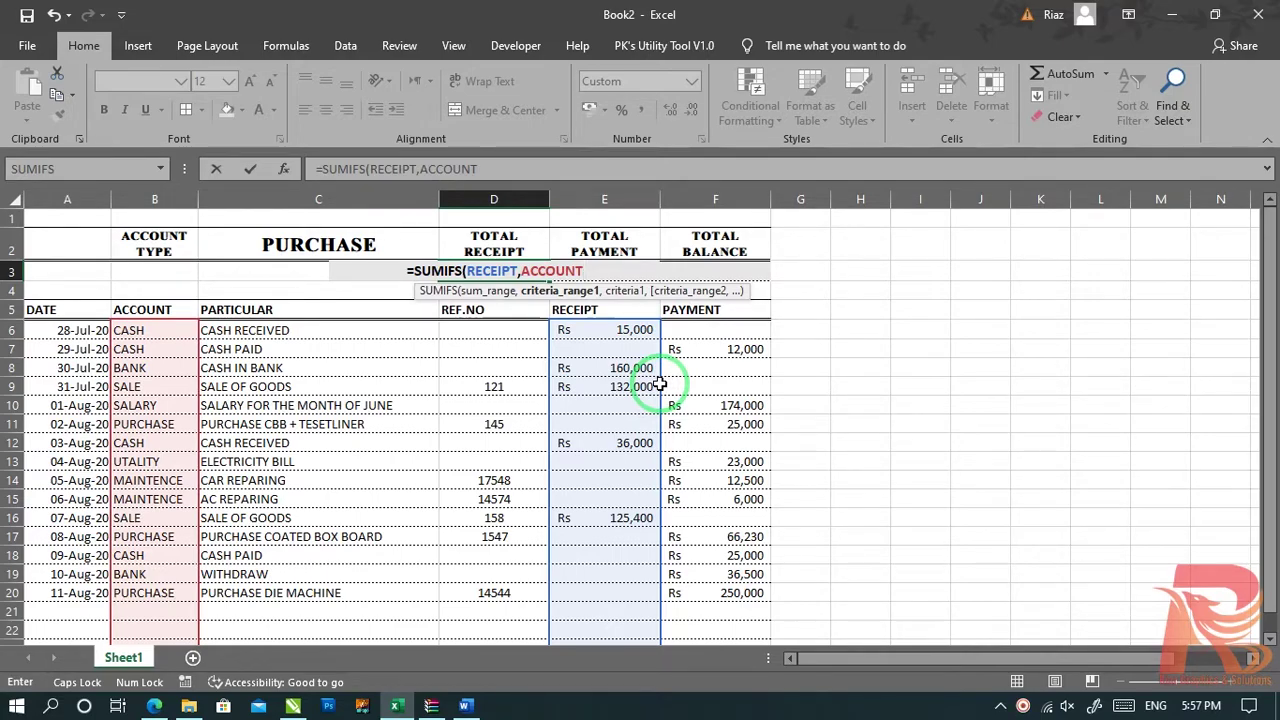
{"action": "type", "text": ","}
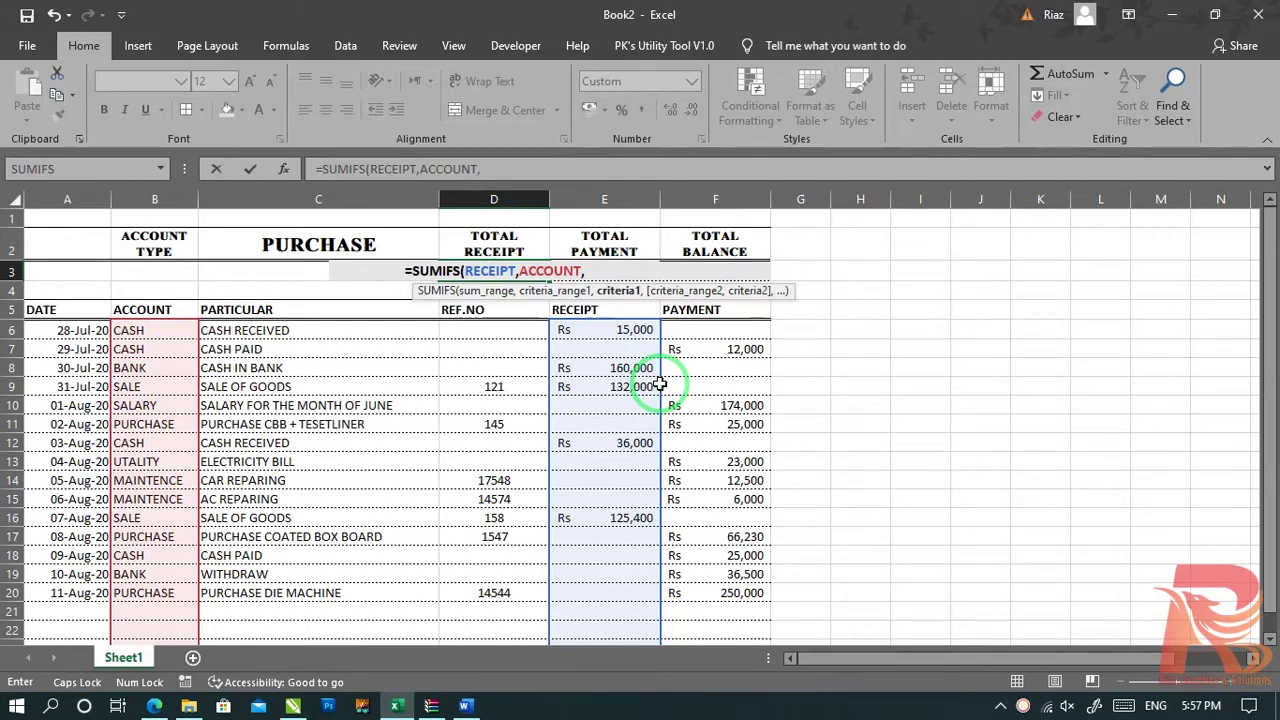
{"action": "left_click", "coordinate": [320, 244]}
{"action": "type", "text": ")"}
{"action": "key", "text": "ctrl+Return"}
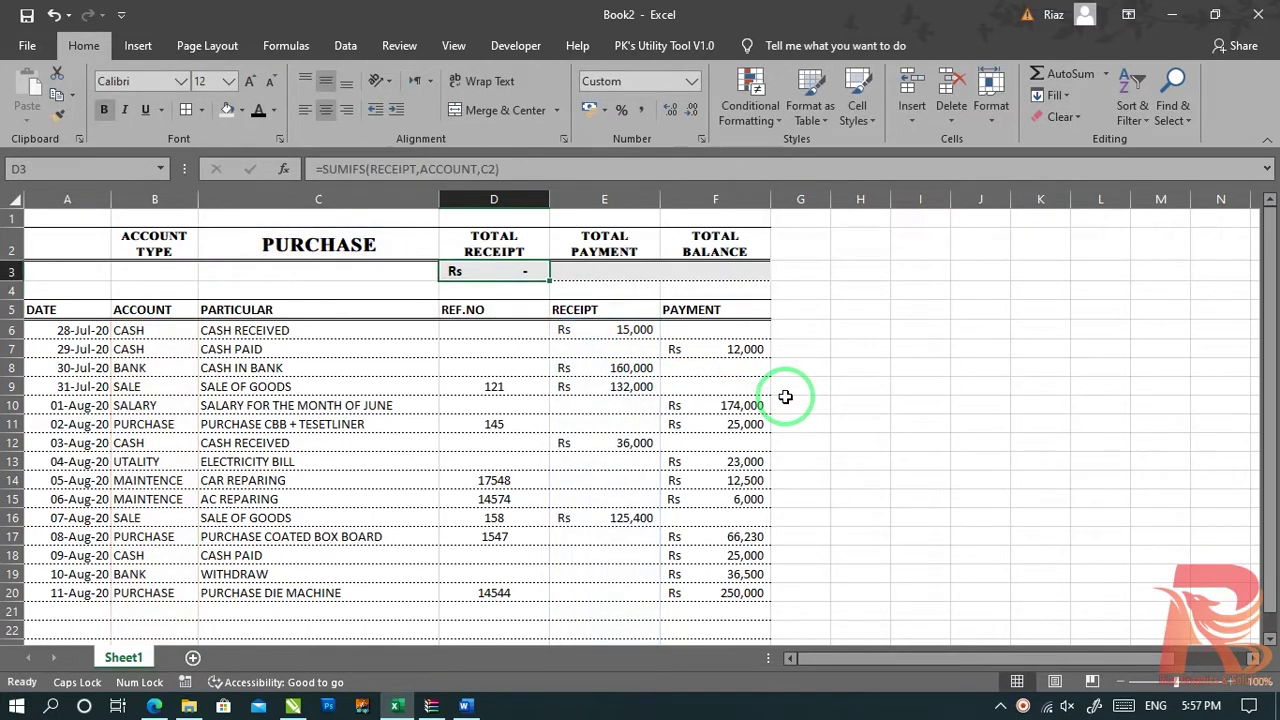
Step: Switch the C2 account dropdown to CASH, then to BANK
{"action": "left_click", "coordinate": [372, 242]}
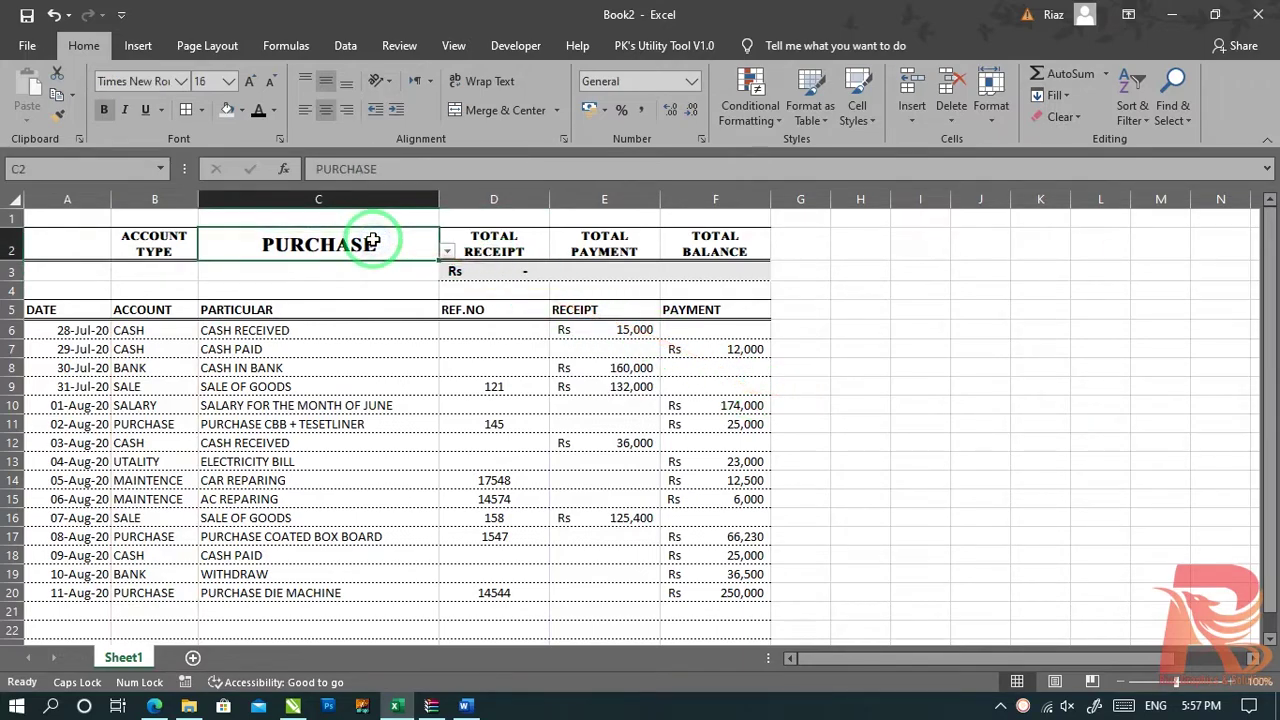
{"action": "left_click", "coordinate": [449, 252]}
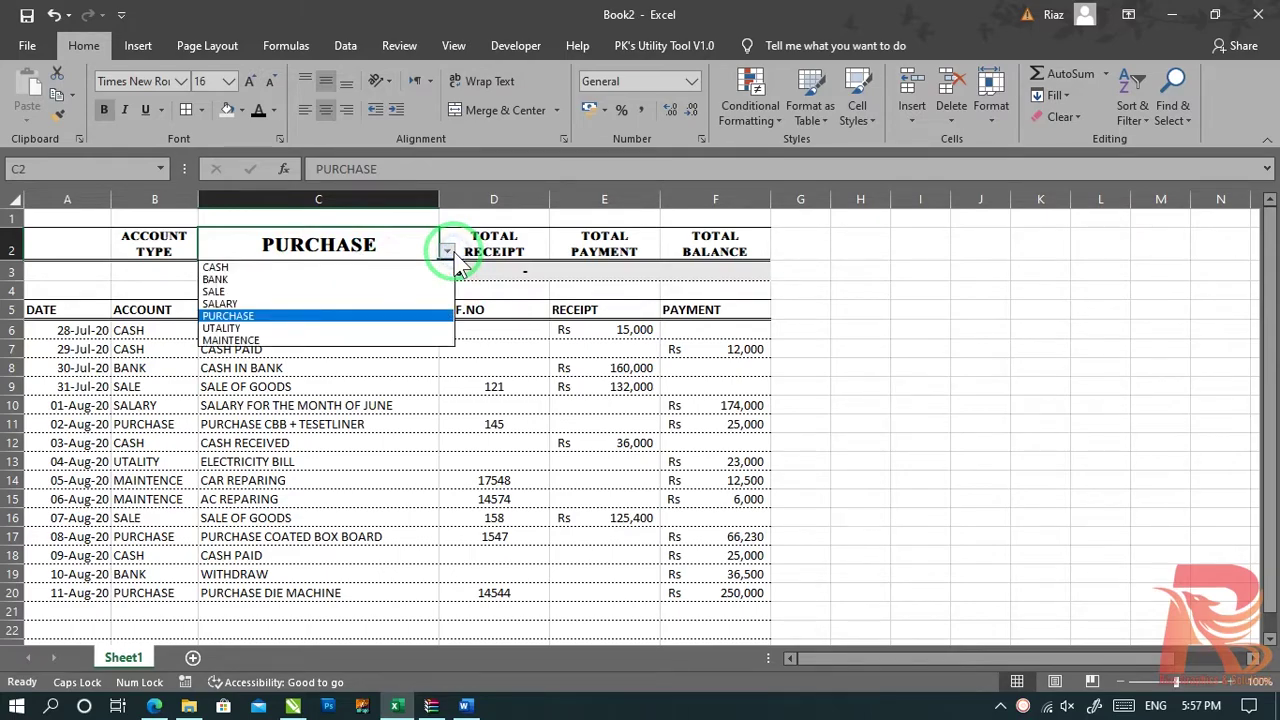
{"action": "left_click", "coordinate": [462, 266]}
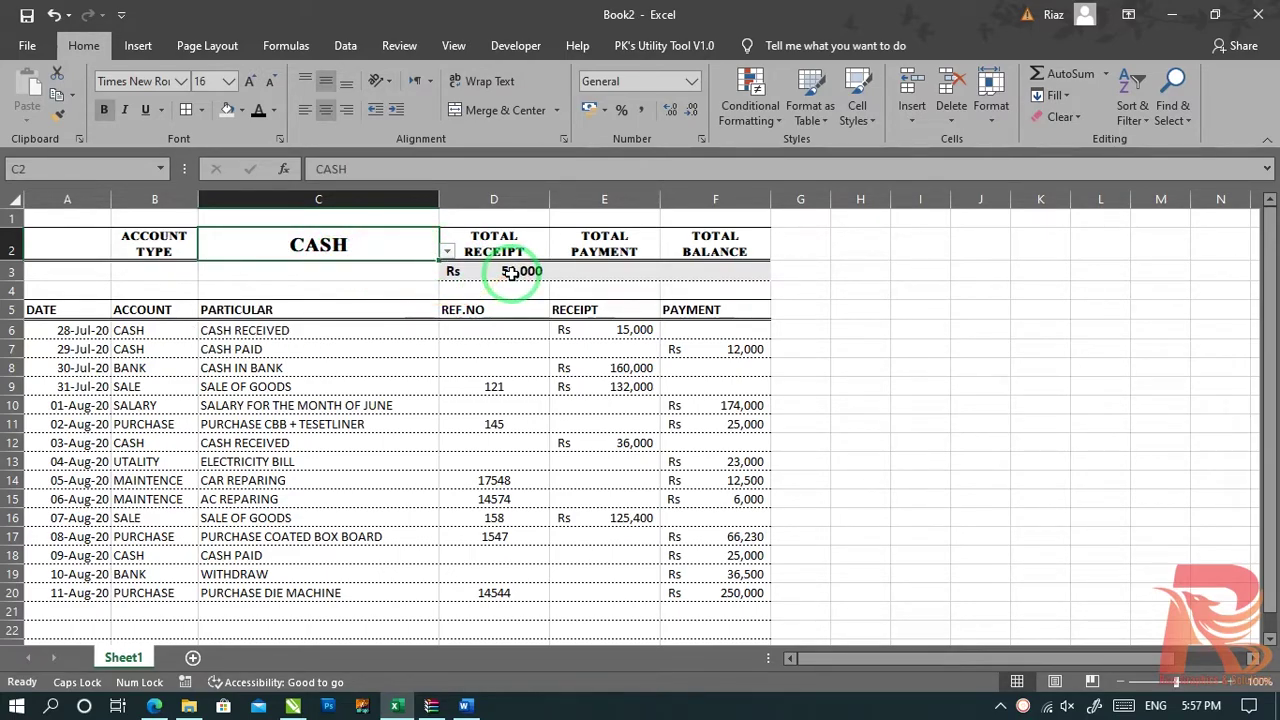
{"action": "left_click", "coordinate": [448, 252]}
{"action": "left_click", "coordinate": [376, 279]}
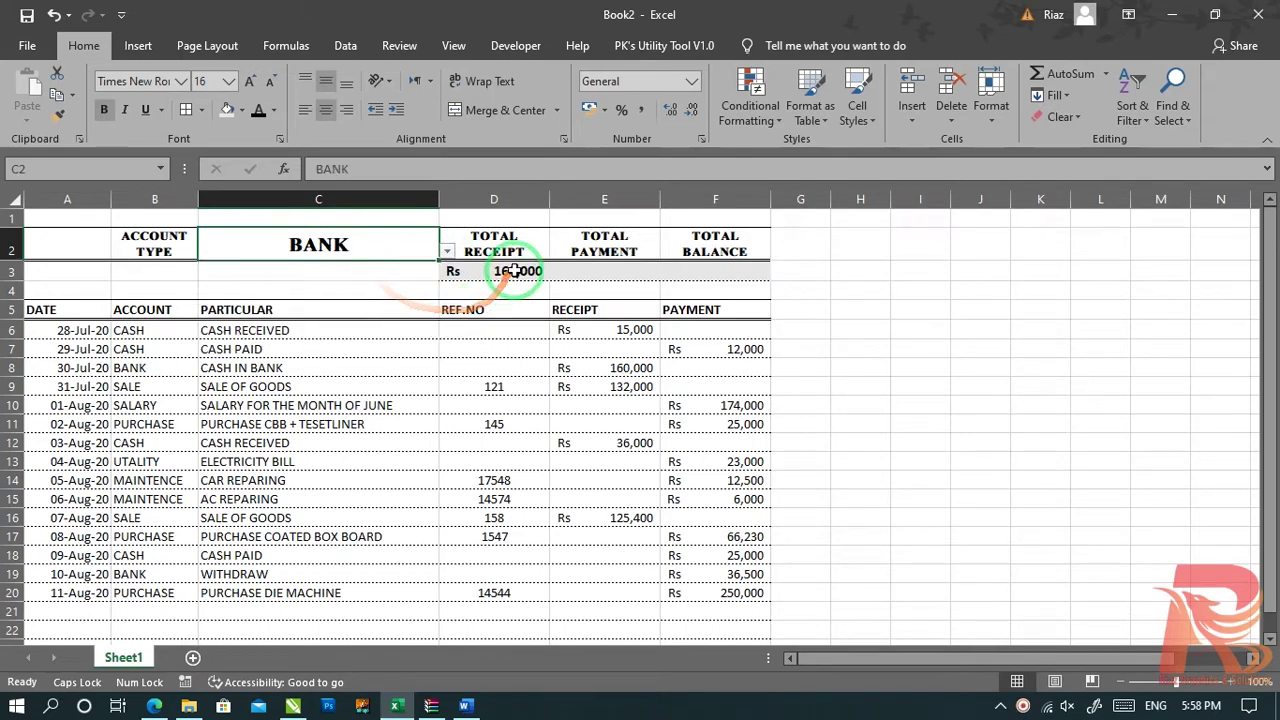
Step: Verify the Rs 160,000 Total Receipt against the BANK entries in rows 8 and 19
{"action": "left_click", "coordinate": [633, 368]}
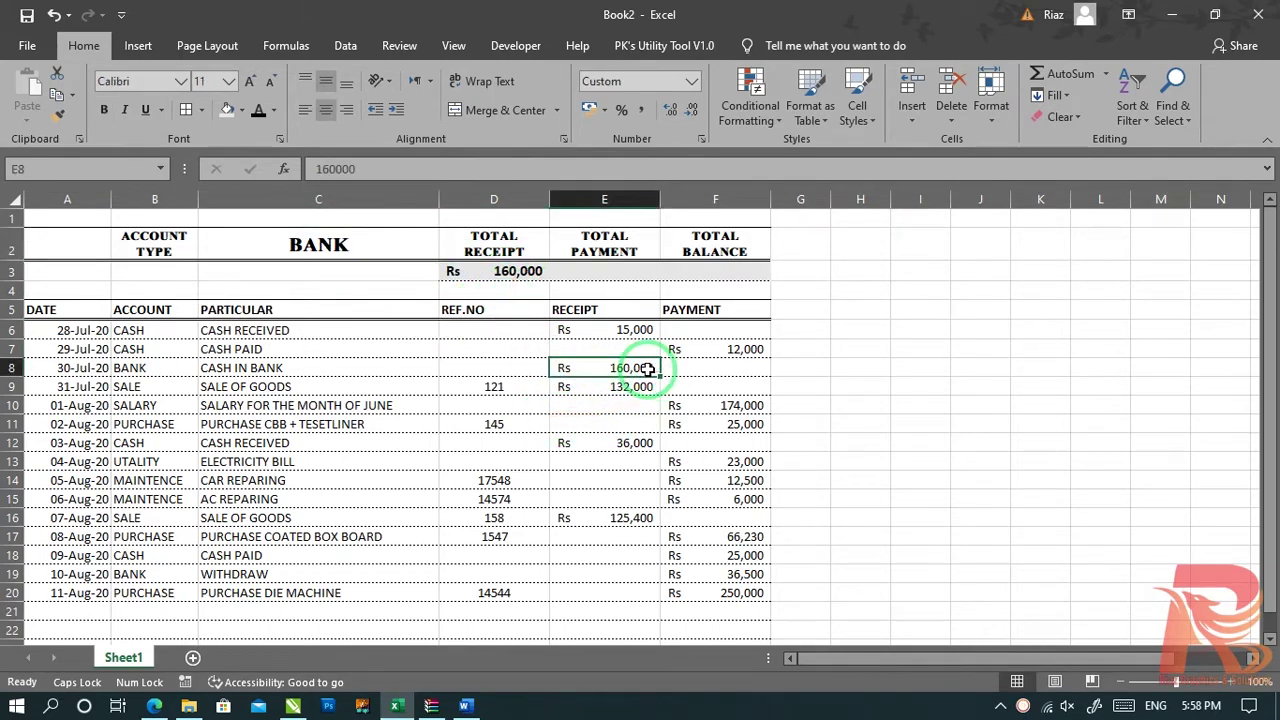
{"action": "left_click", "coordinate": [126, 368]}
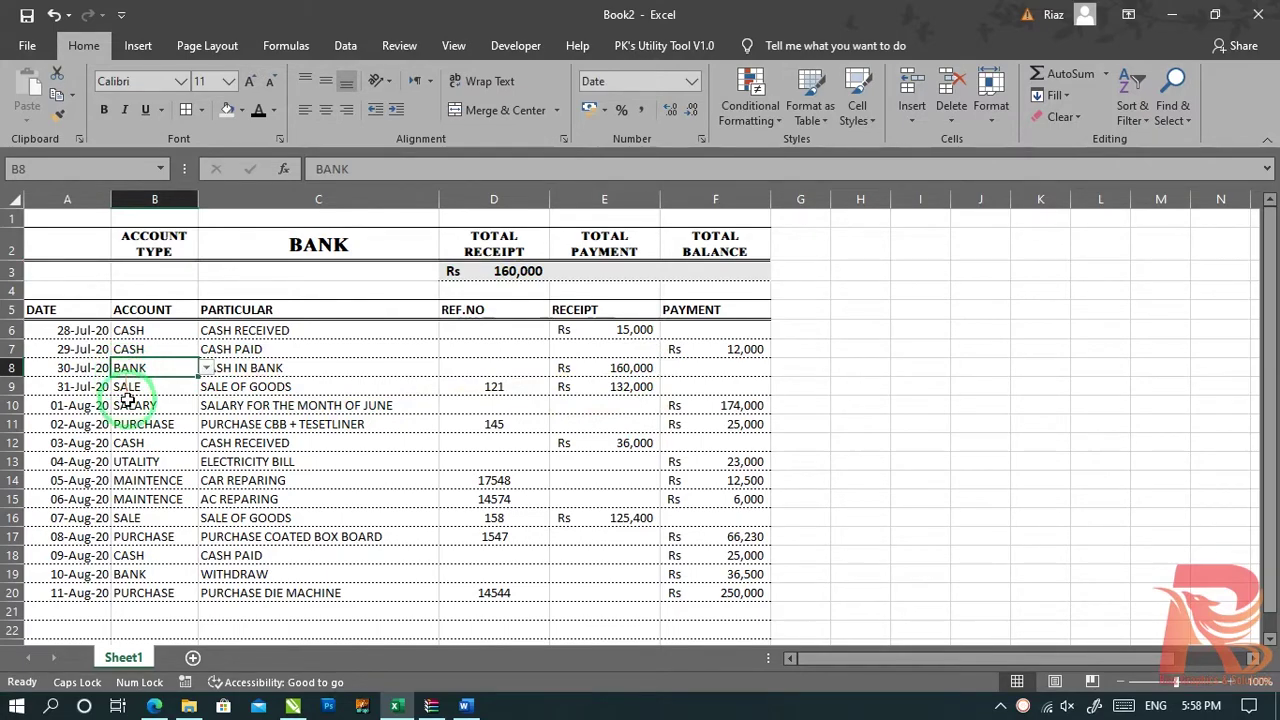
{"action": "left_click", "coordinate": [128, 574]}
{"action": "left_click", "coordinate": [737, 578]}
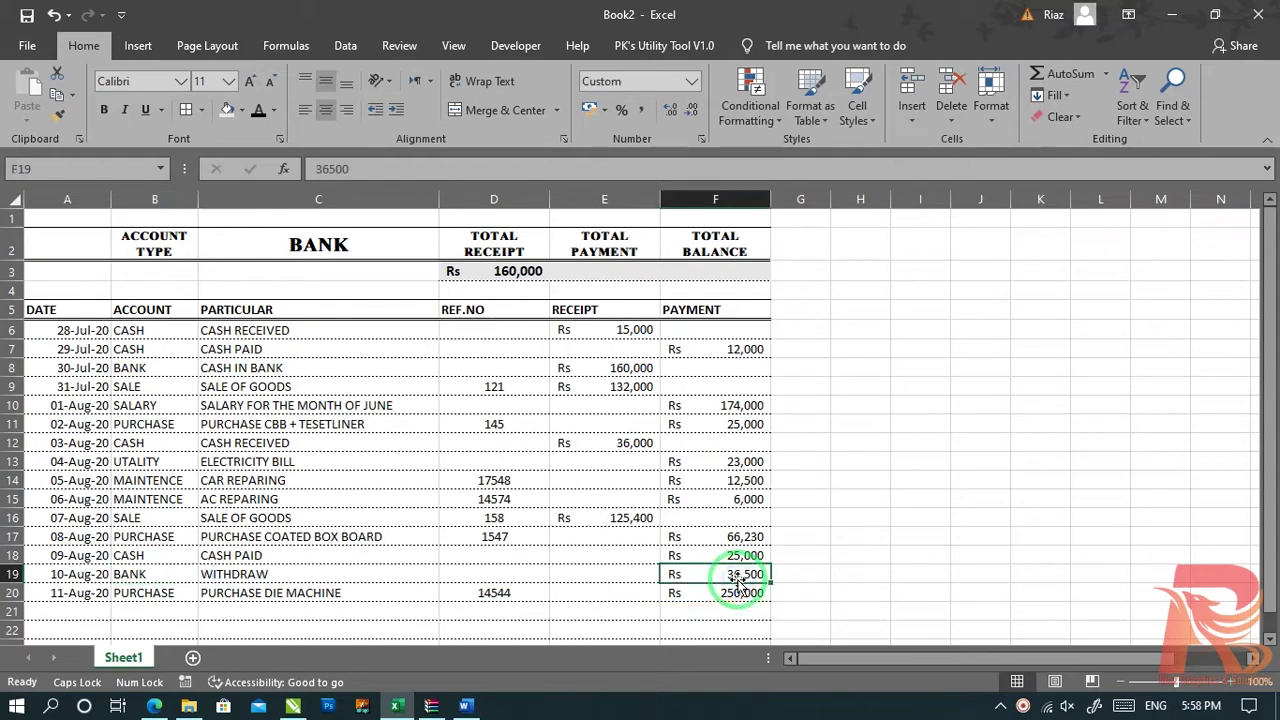
{"action": "left_click", "coordinate": [617, 368]}
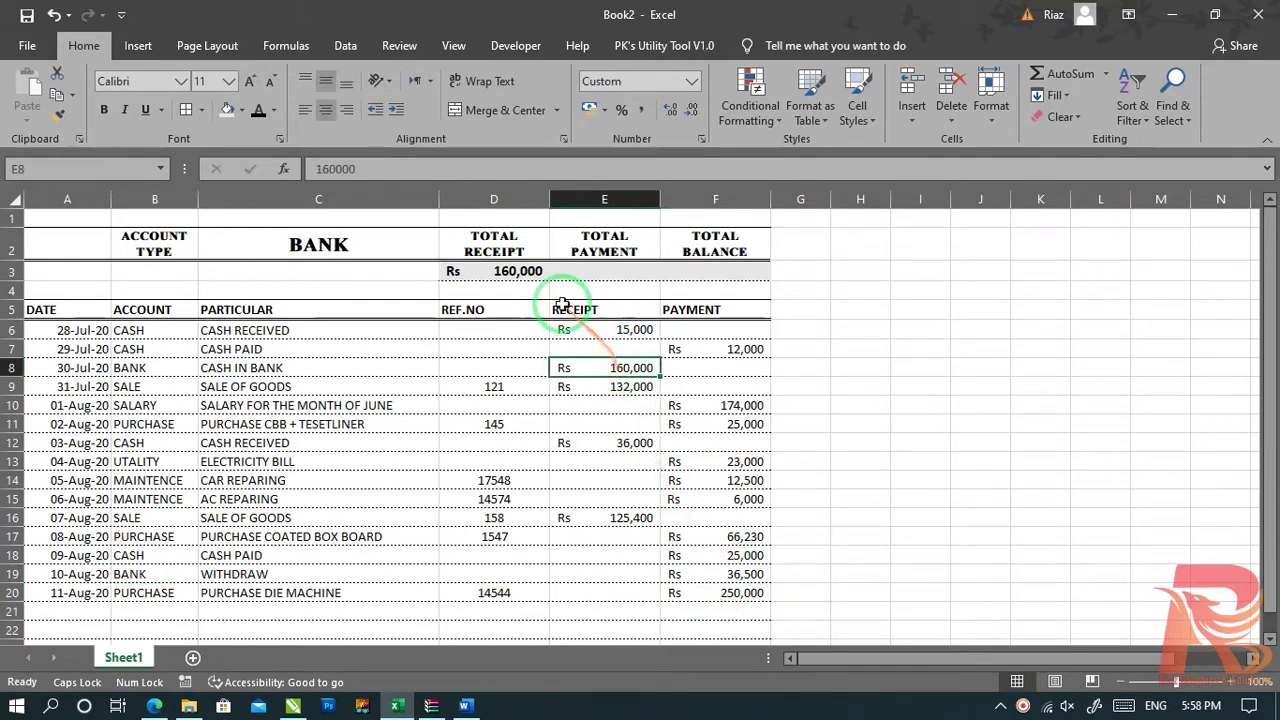
{"action": "left_click", "coordinate": [457, 273]}
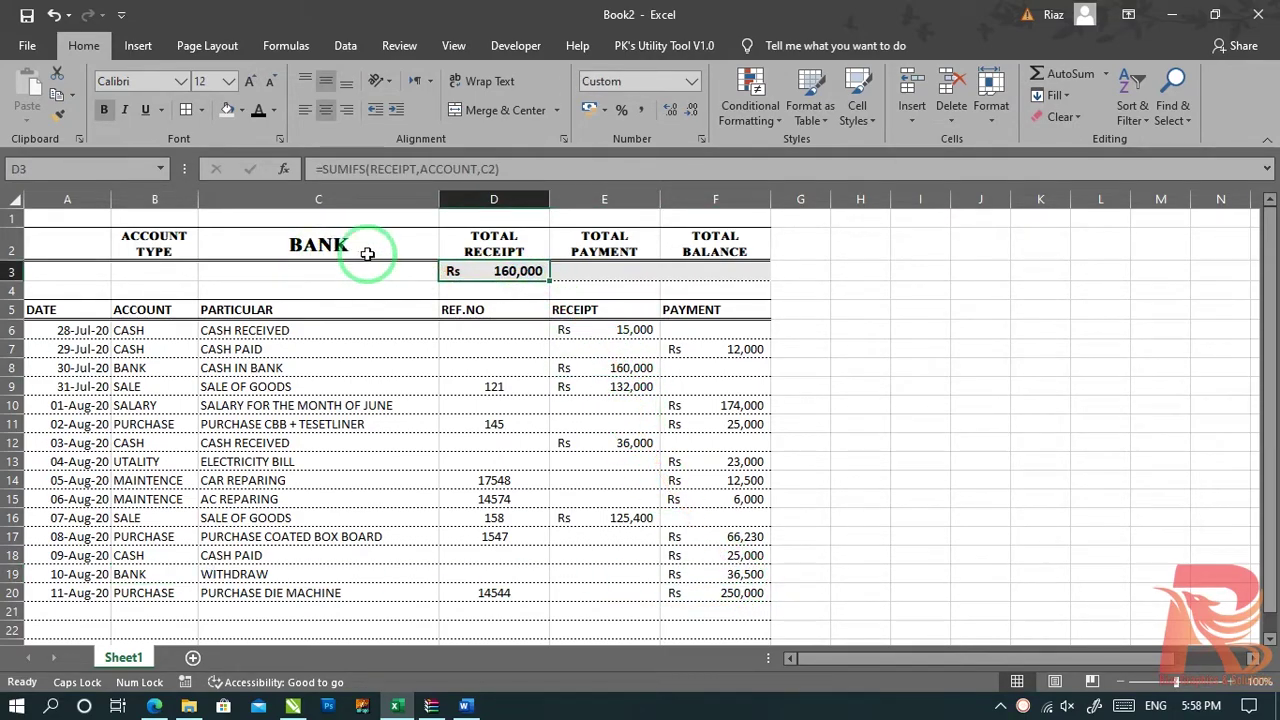
{"action": "left_click", "coordinate": [600, 285]}
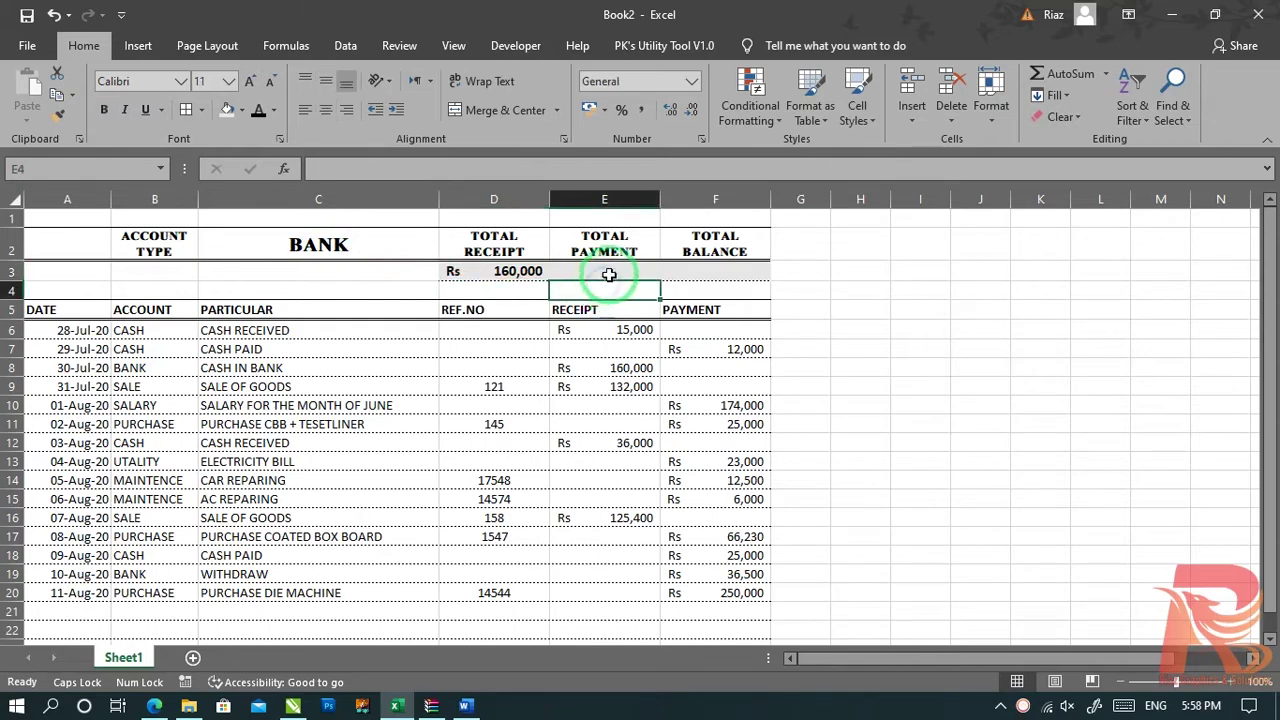
{"action": "left_click", "coordinate": [520, 271]}
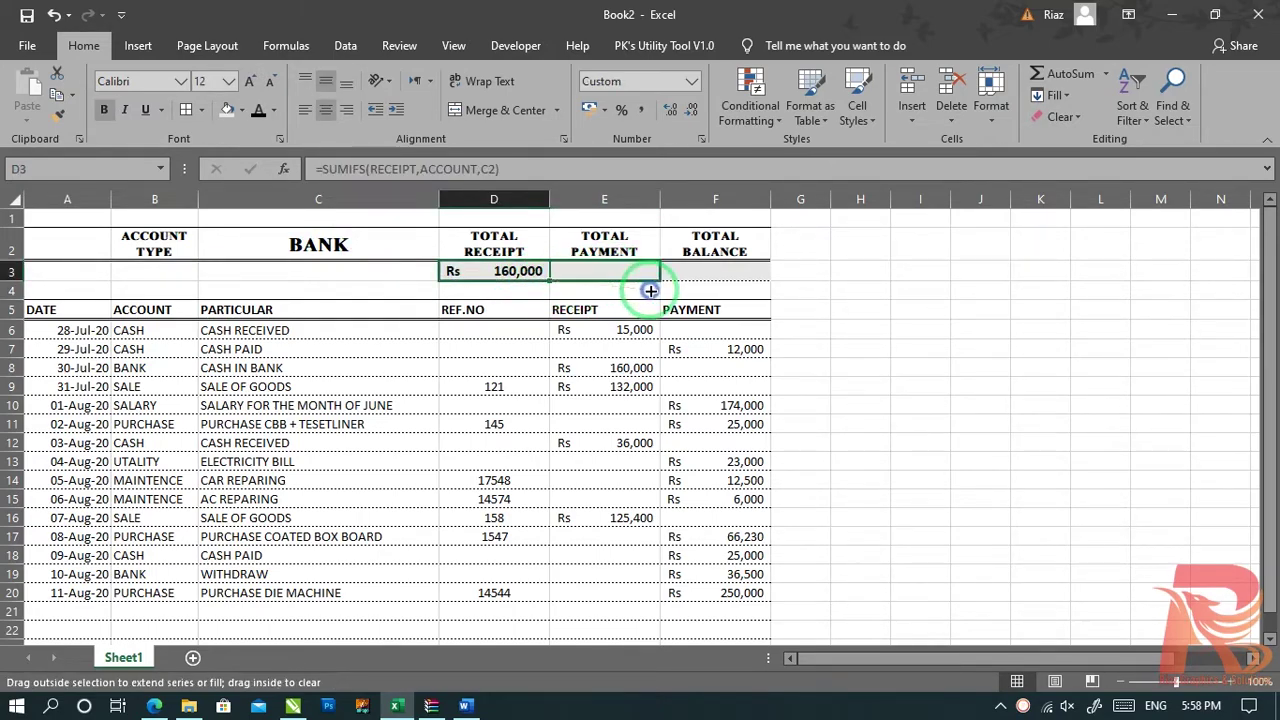
Step: Copy the receipt formula into E3 and change it to =SUMIFS(PAYMENT,ACCOUNT,C2)
{"action": "left_click_drag", "start_coordinate": [586, 285], "coordinate": [640, 286]}
{"action": "left_click", "coordinate": [610, 275]}
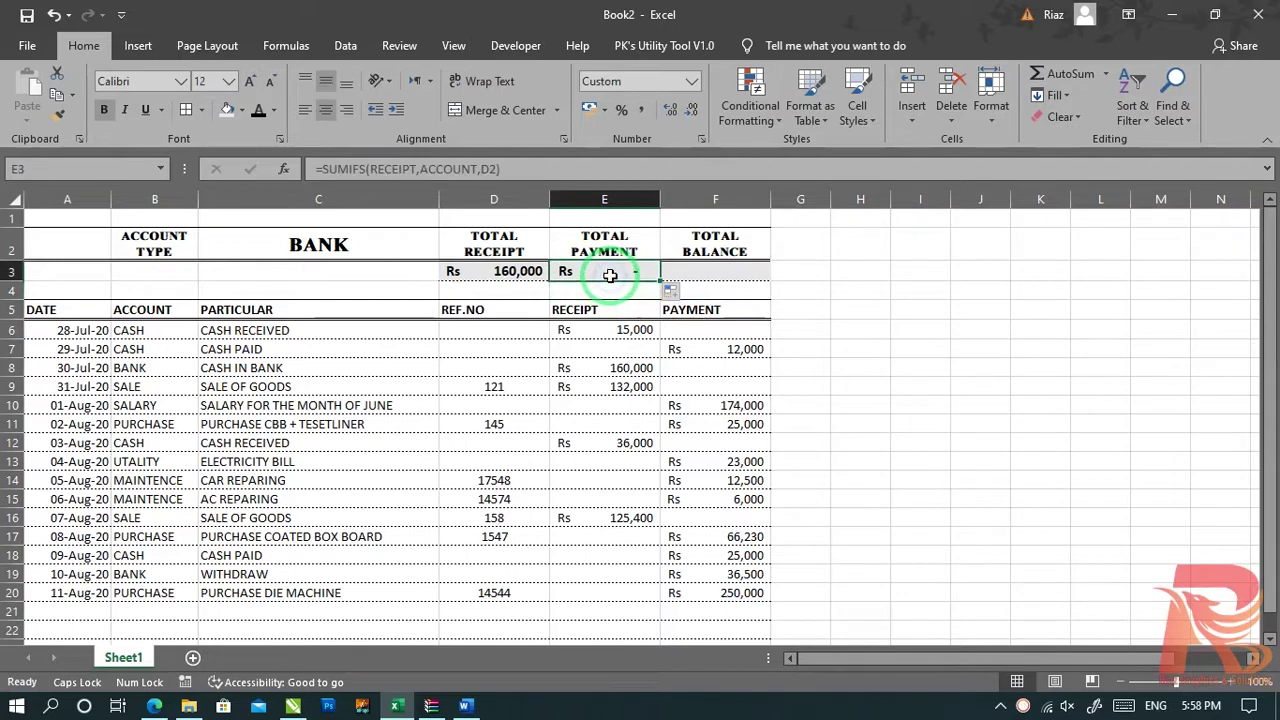
{"action": "double_click", "coordinate": [611, 272]}
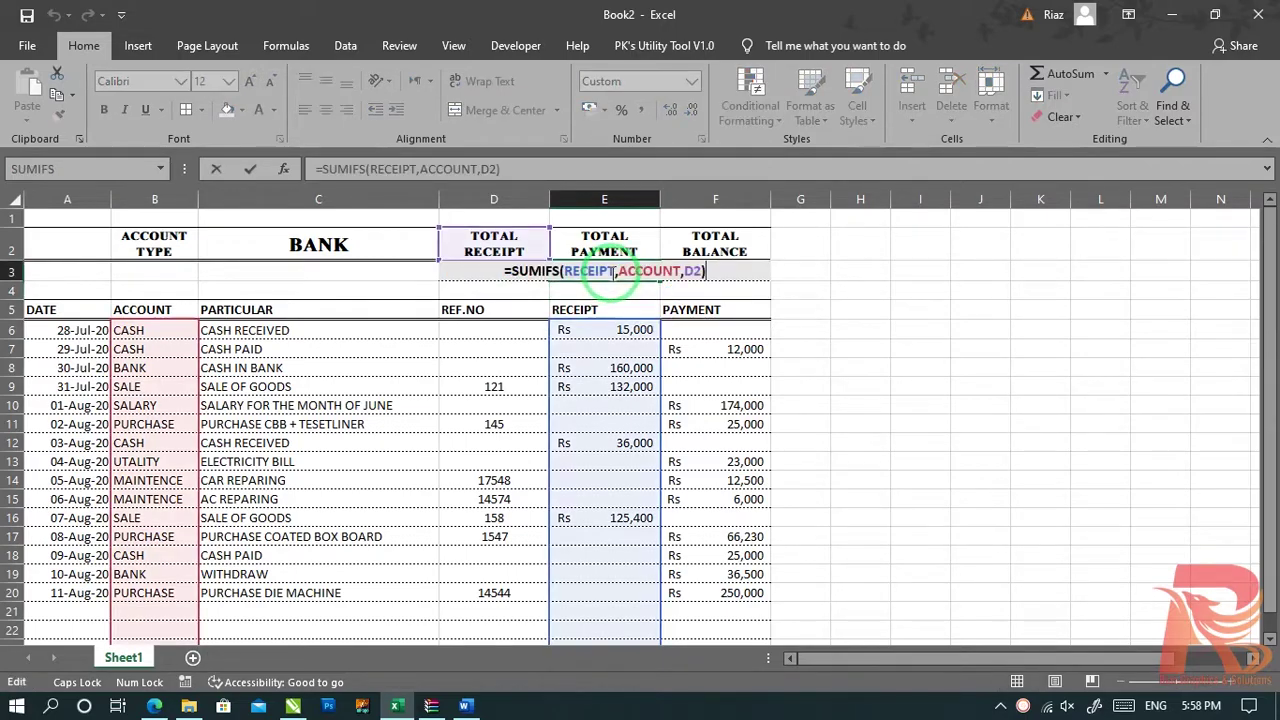
{"action": "left_click", "coordinate": [694, 271]}
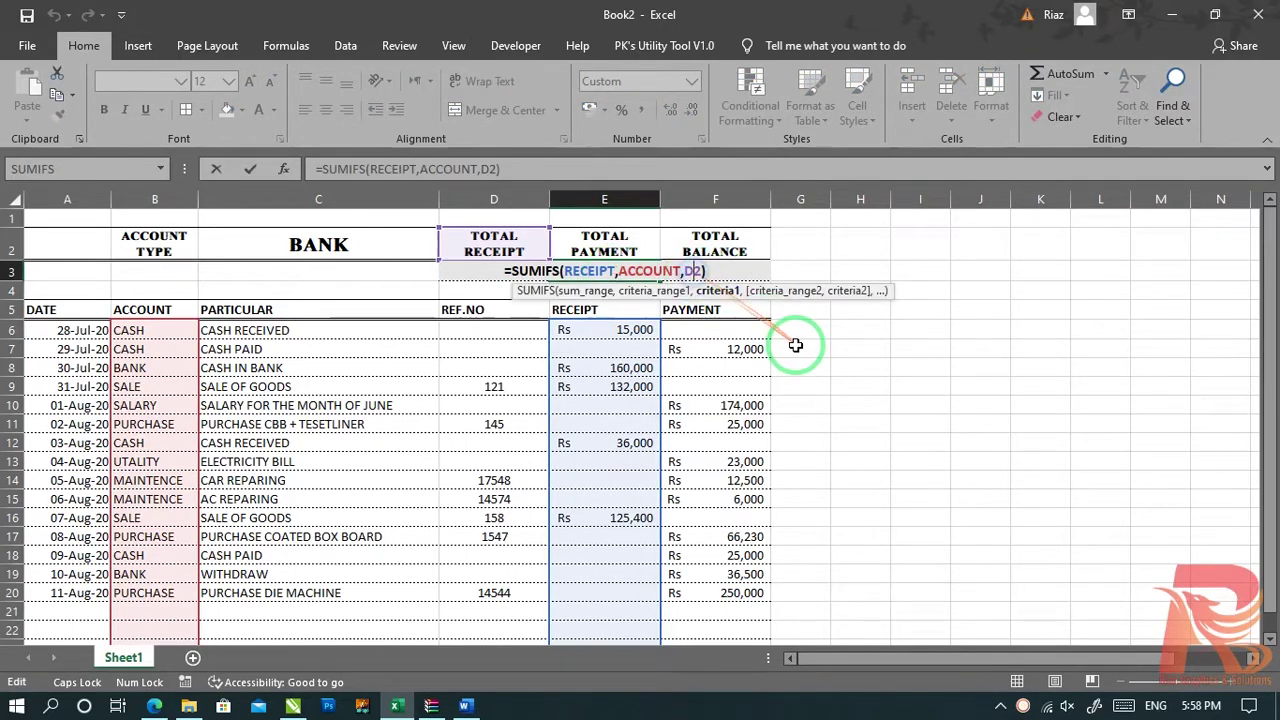
{"action": "key", "text": "BackSpace"}
{"action": "type", "text": "B"}
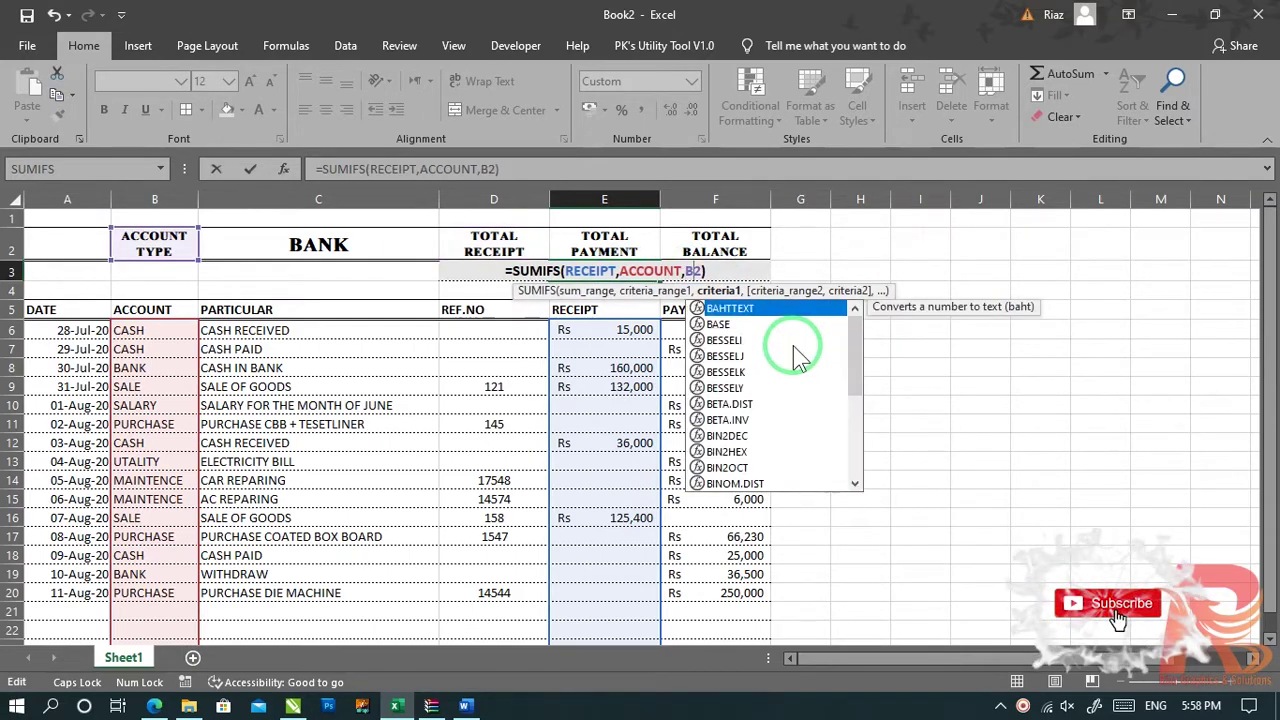
{"action": "key", "text": "BackSpace"}
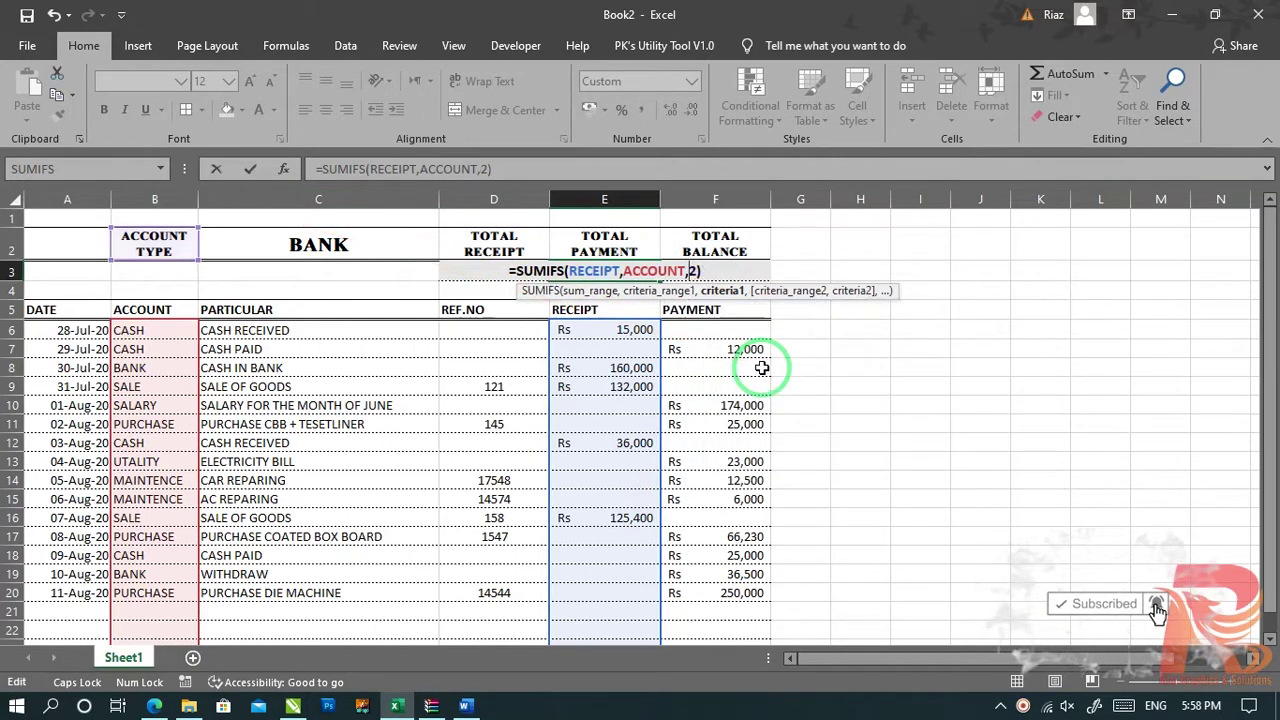
{"action": "type", "text": "C"}
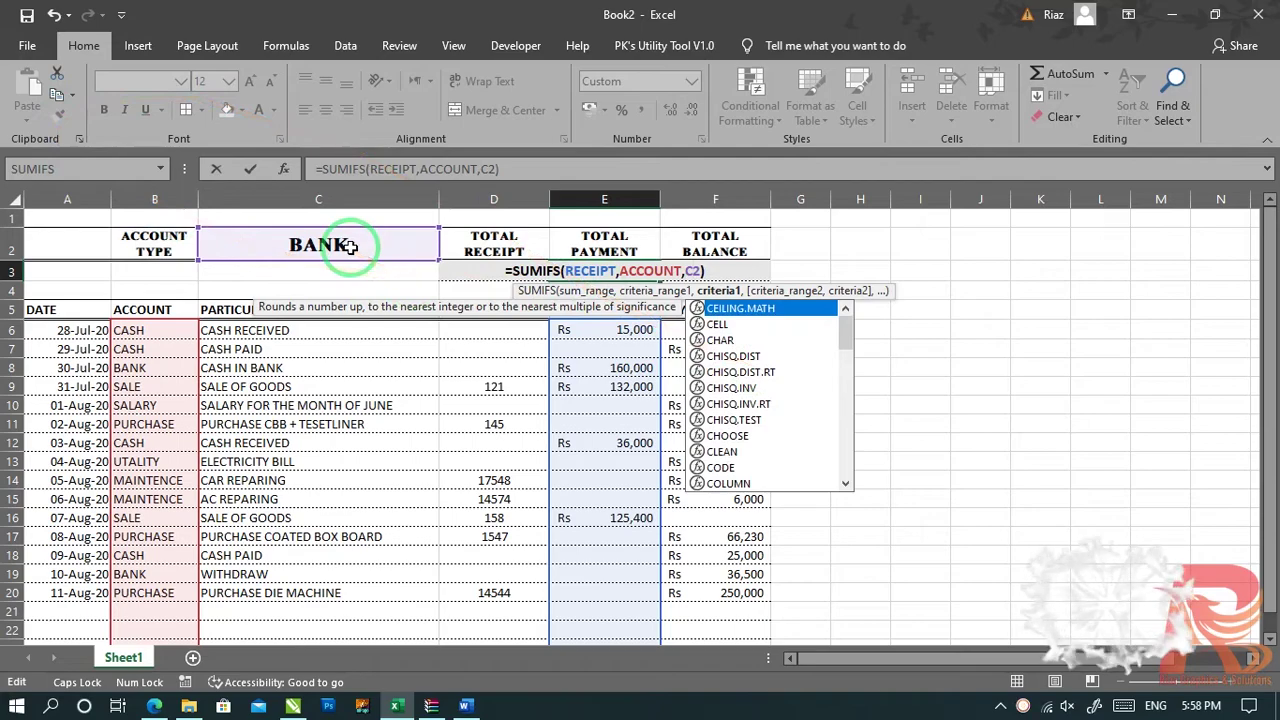
{"action": "left_click", "coordinate": [585, 290]}
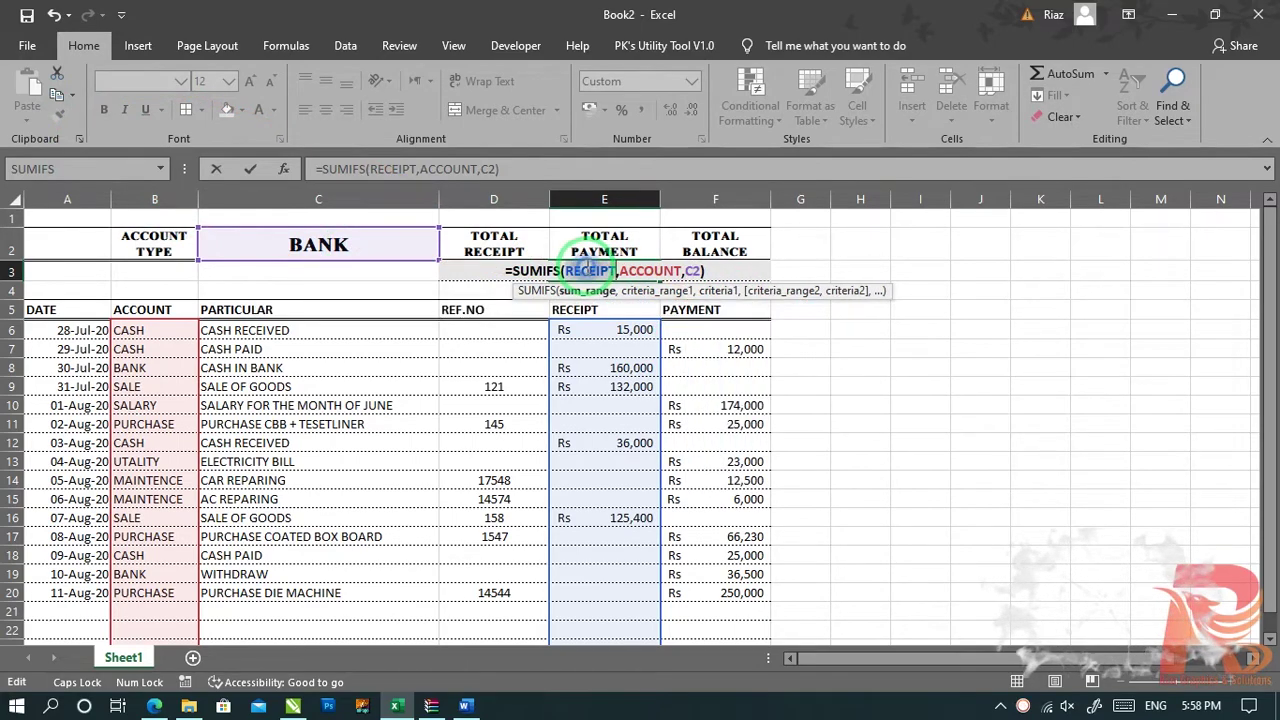
{"action": "type", "text": "P"}
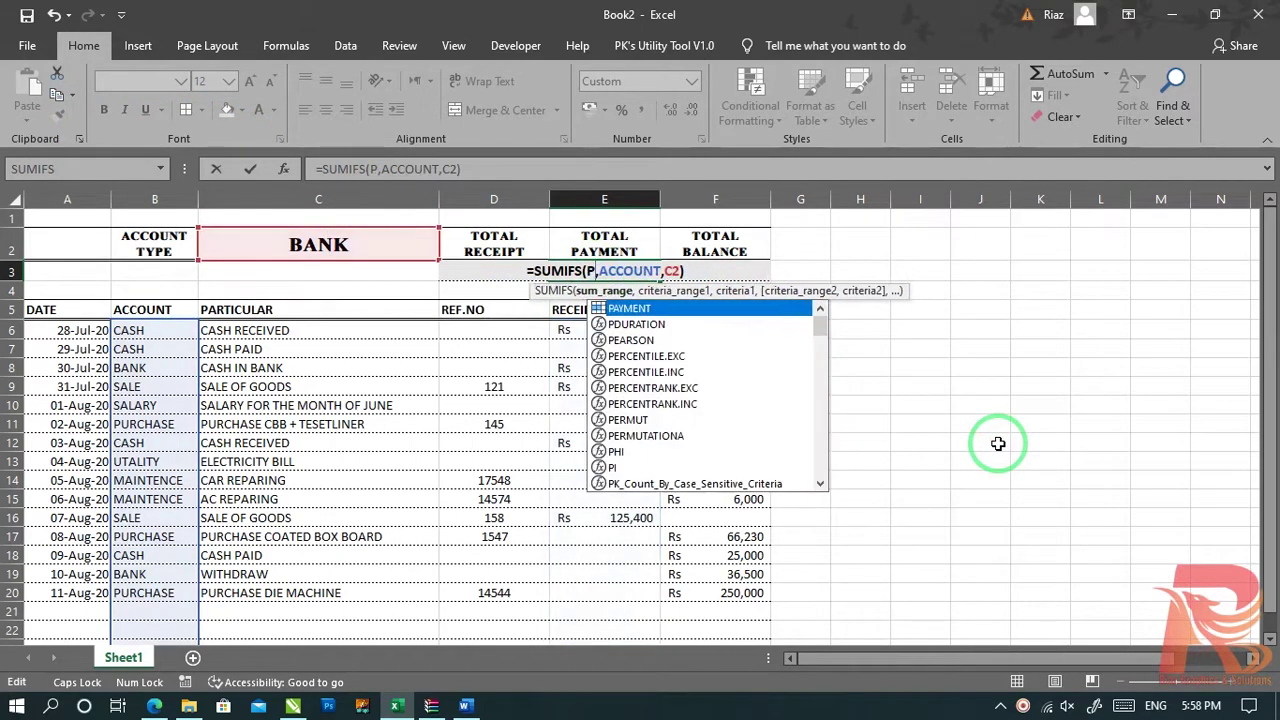
{"action": "type", "text": "AY"}
{"action": "key", "text": "Tab"}
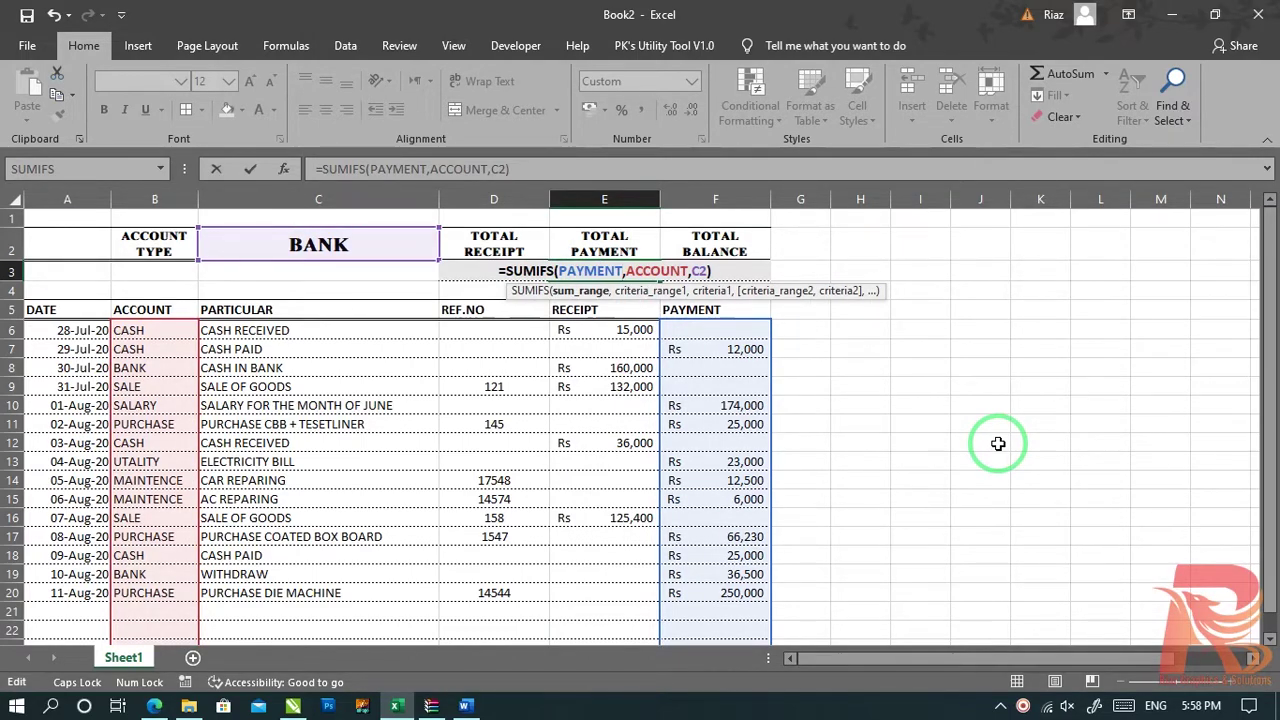
{"action": "key", "text": "ctrl+Return"}
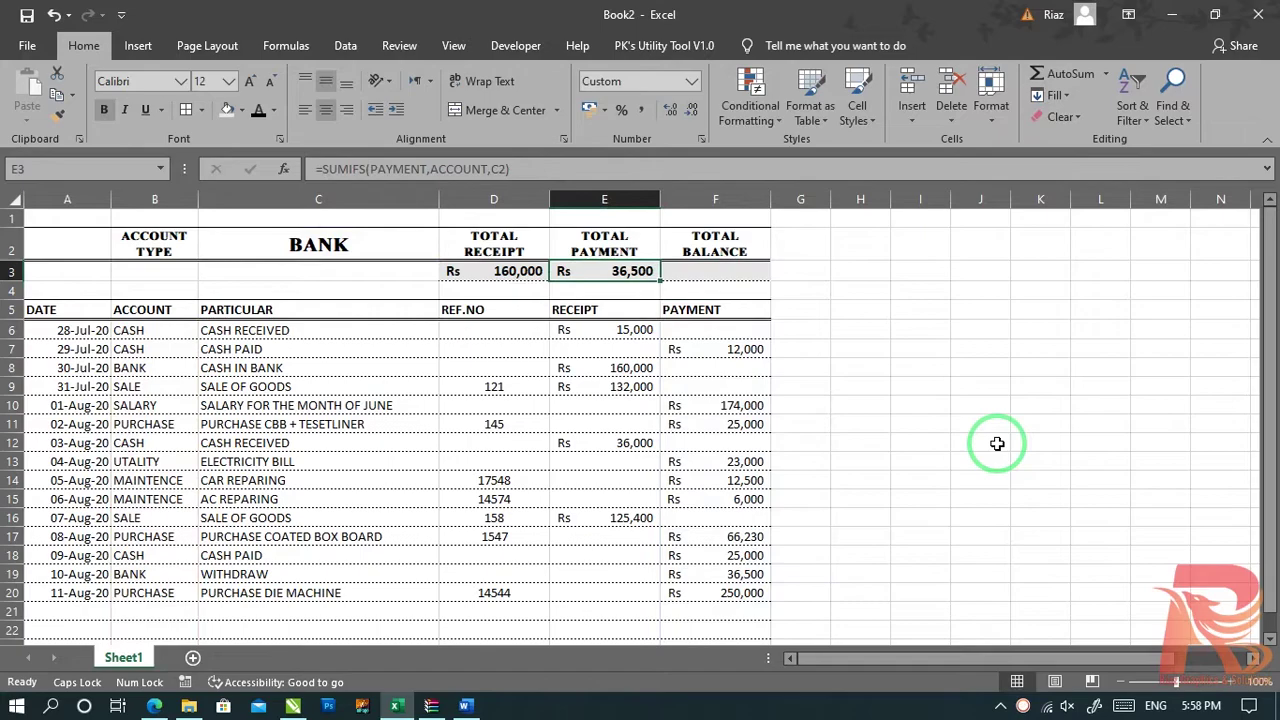
Step: Check Total Payment Rs 36,500 against the BANK payment in row 19
{"action": "left_click", "coordinate": [334, 234]}
{"action": "left_click", "coordinate": [514, 274]}
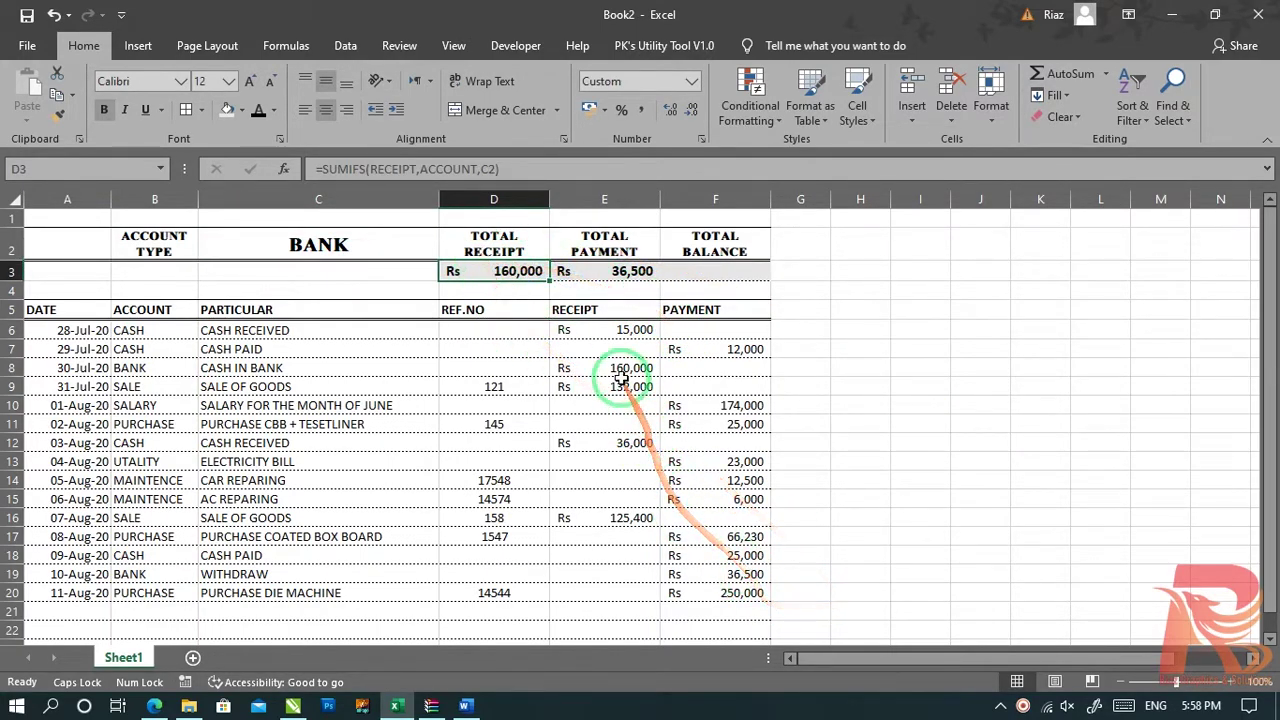
{"action": "left_click", "coordinate": [604, 280]}
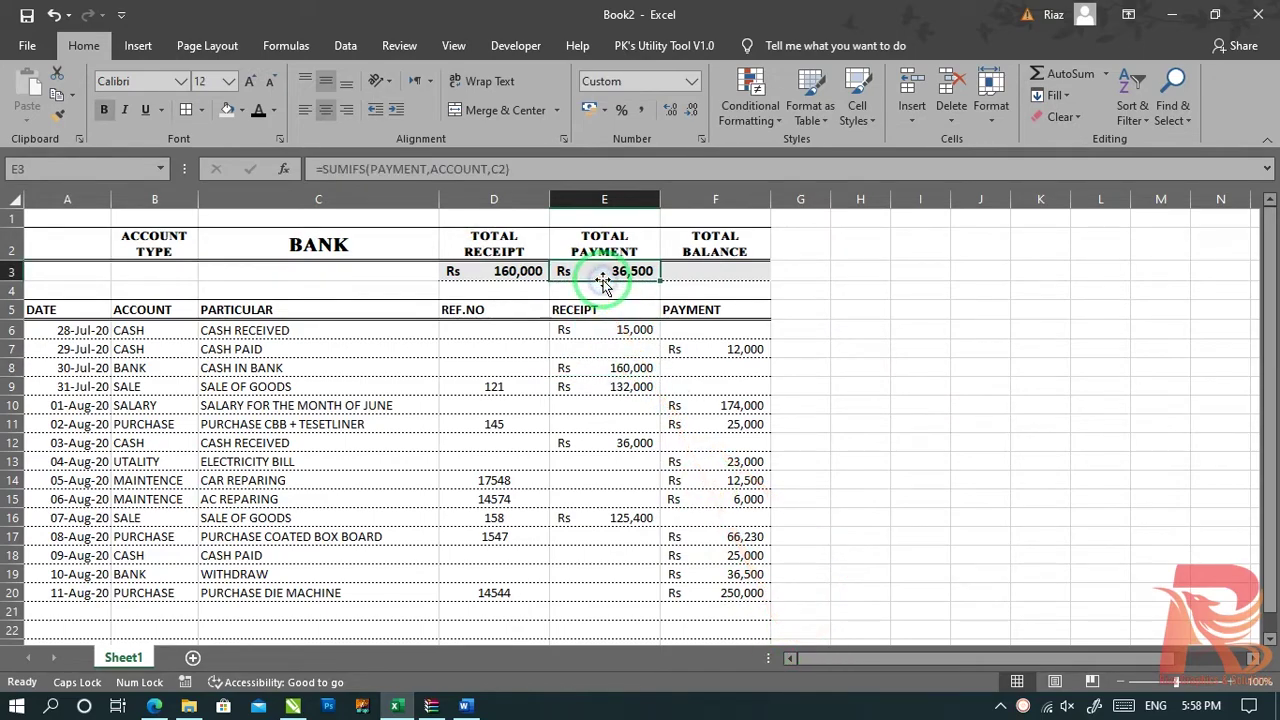
{"action": "left_click", "coordinate": [745, 577]}
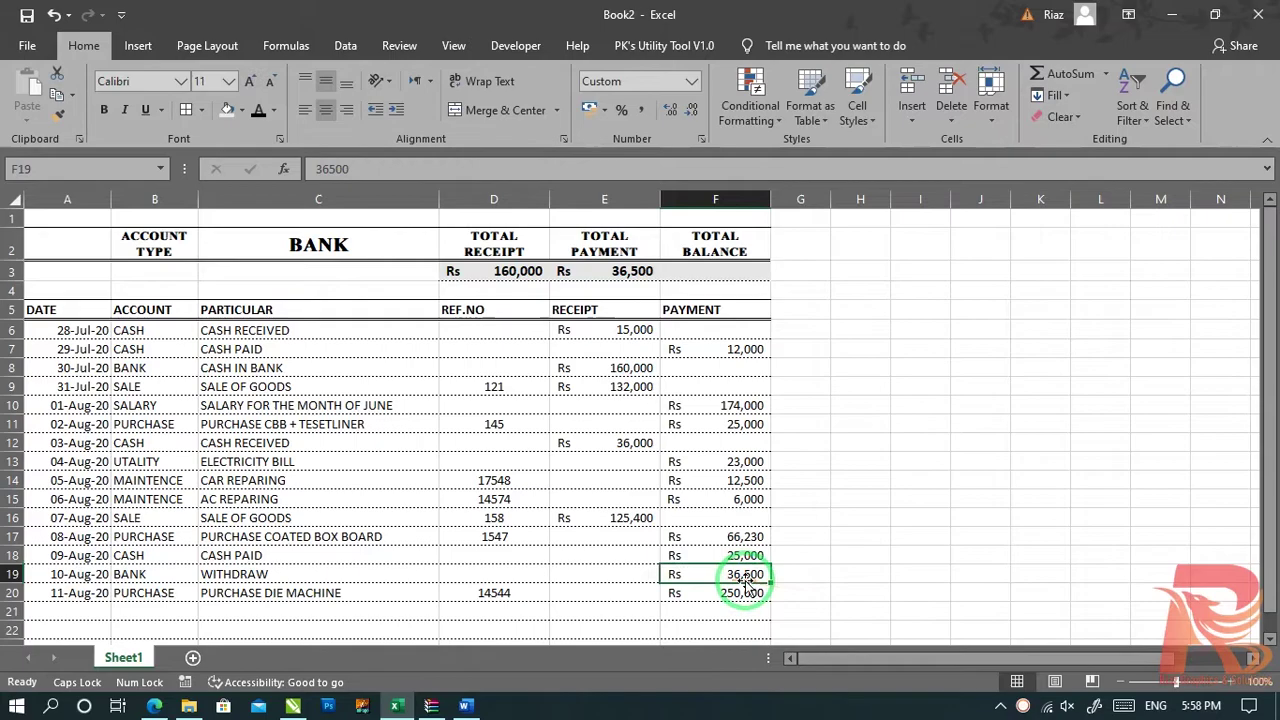
{"action": "left_click", "coordinate": [70, 610]}
{"action": "left_click", "coordinate": [95, 595]}
Step: Add a 12-Aug-20 BANK row, CASH IN BANK, with a 40,000 receipt
{"action": "left_click_drag", "start_coordinate": [110, 601], "coordinate": [108, 616]}
{"action": "left_click", "coordinate": [158, 613]}
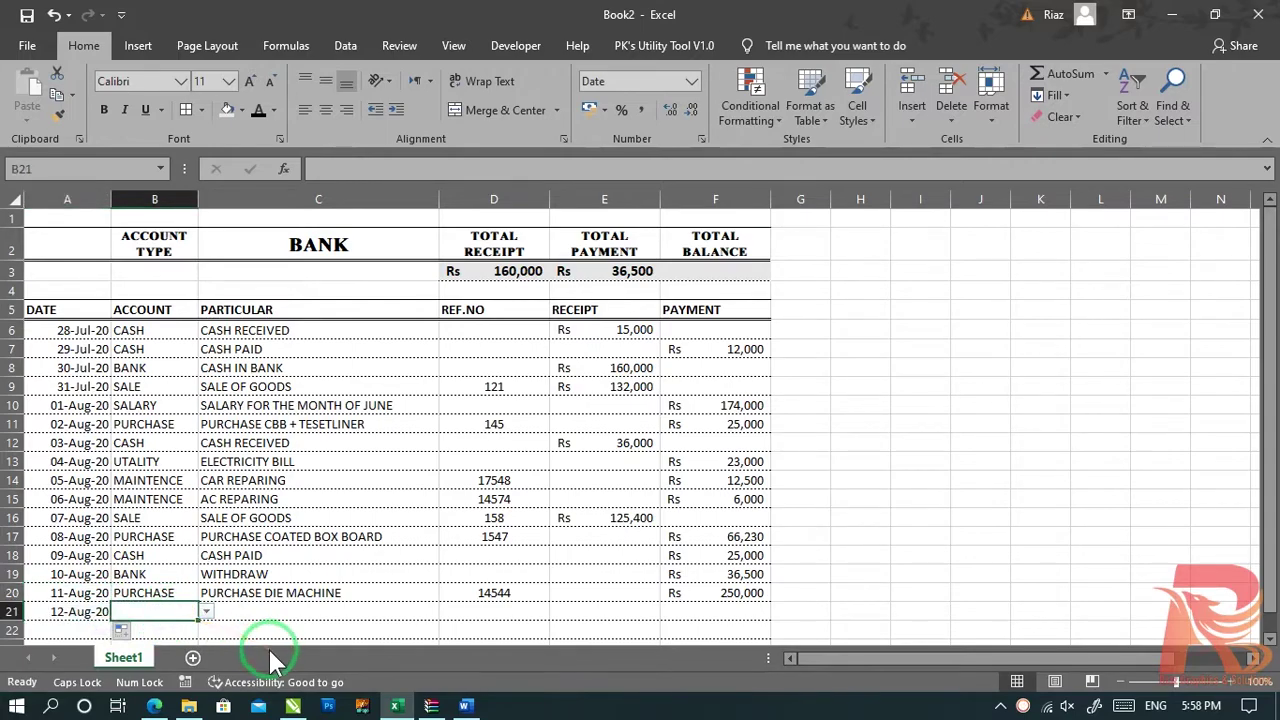
{"action": "type", "text": "BANK"}
{"action": "key", "text": "Tab"}
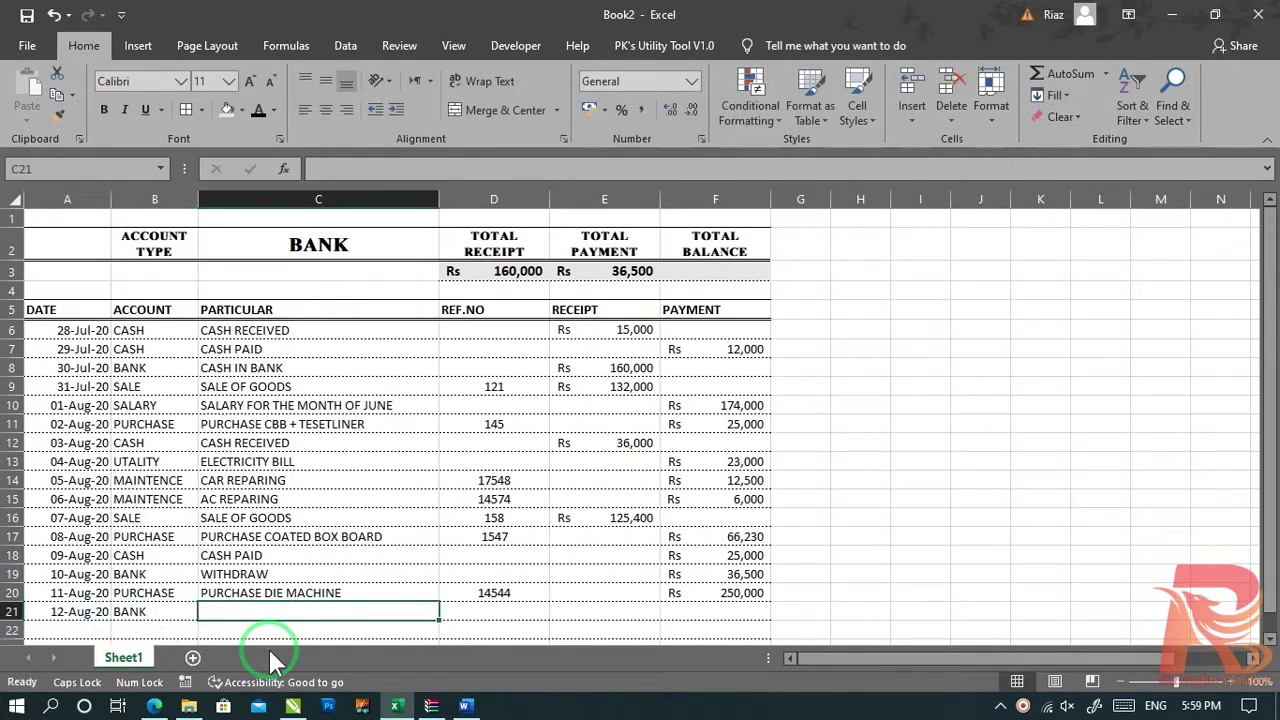
{"action": "type", "text": "CHAS IN"}
{"action": "key", "text": "BackSpace"}
{"action": "key", "text": "BackSpace"}
{"action": "key", "text": "BackSpace"}
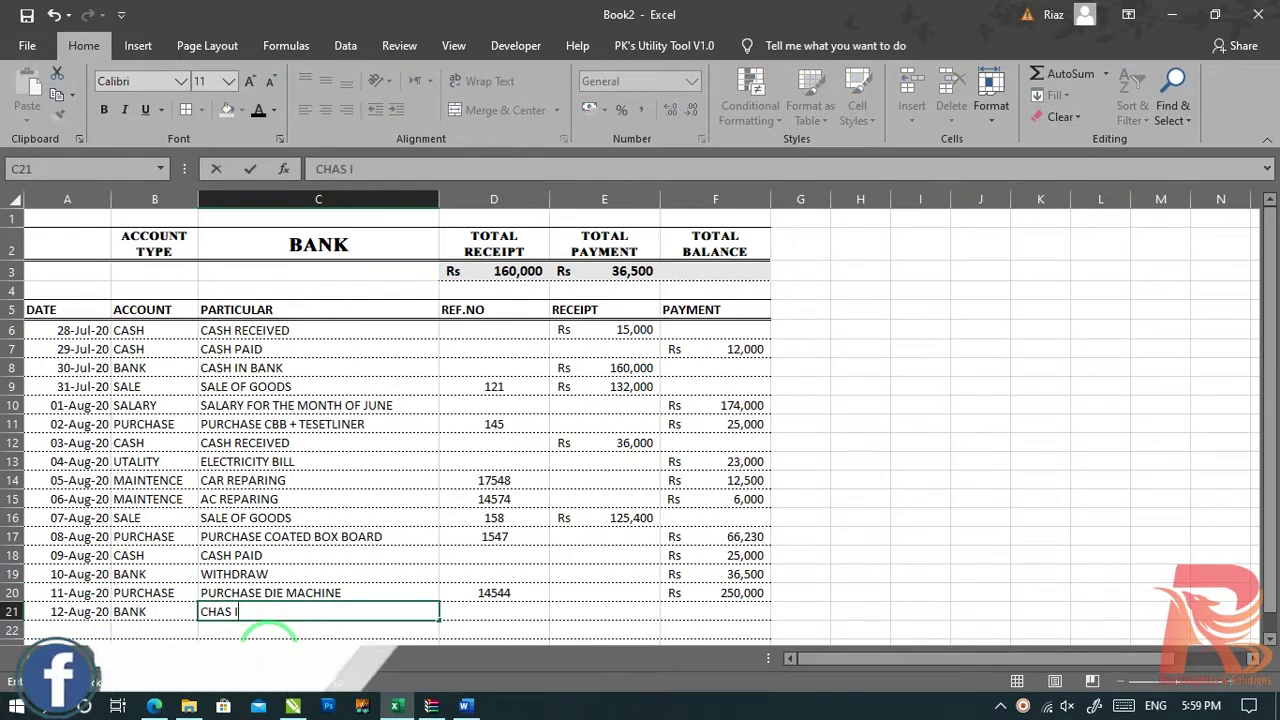
{"action": "key", "text": "BackSpace"}
{"action": "key", "text": "BackSpace"}
{"action": "key", "text": "BackSpace"}
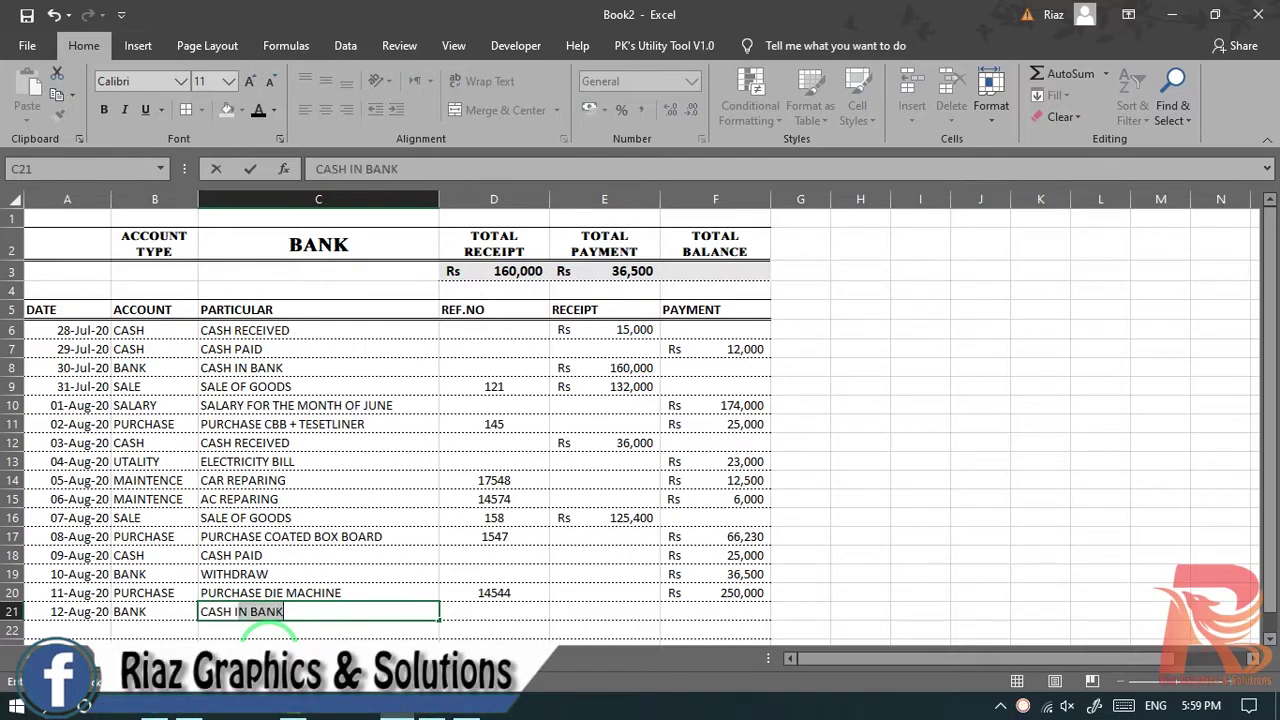
{"action": "key", "text": "Return"}
{"action": "key", "text": "Up"}
{"action": "key", "text": "Right"}
{"action": "key", "text": "Right"}
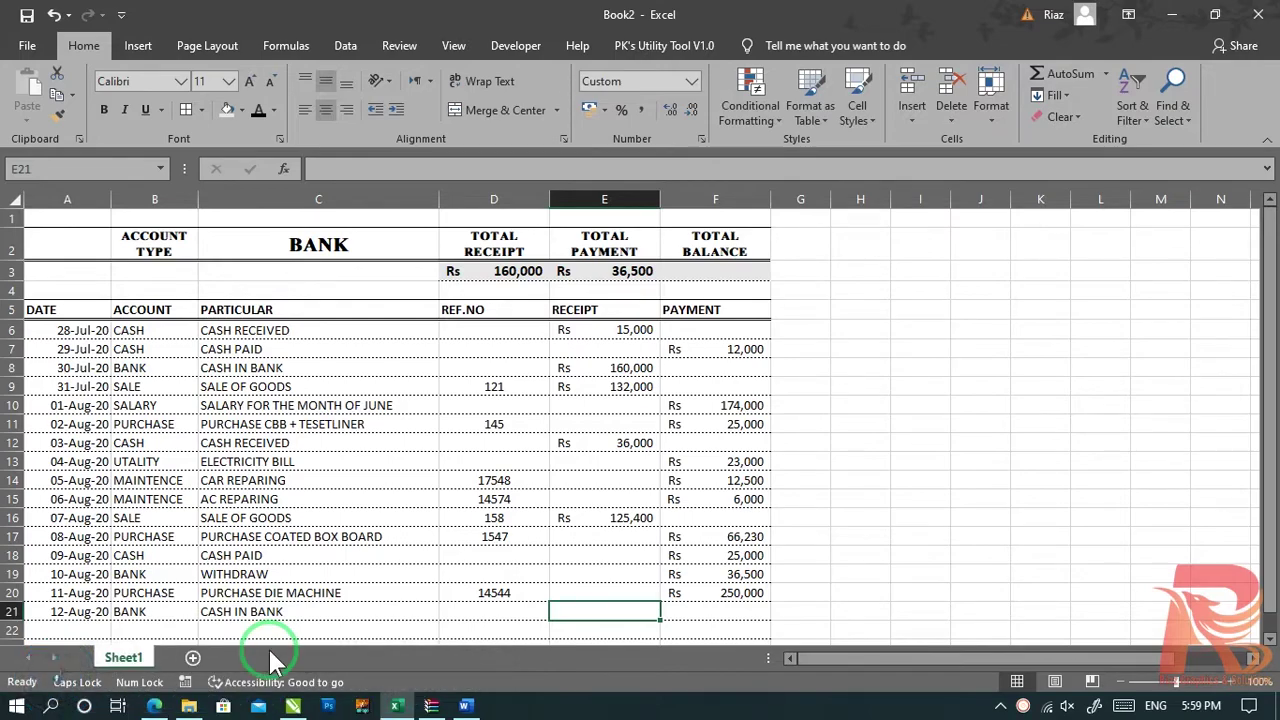
{"action": "type", "text": "40,000"}
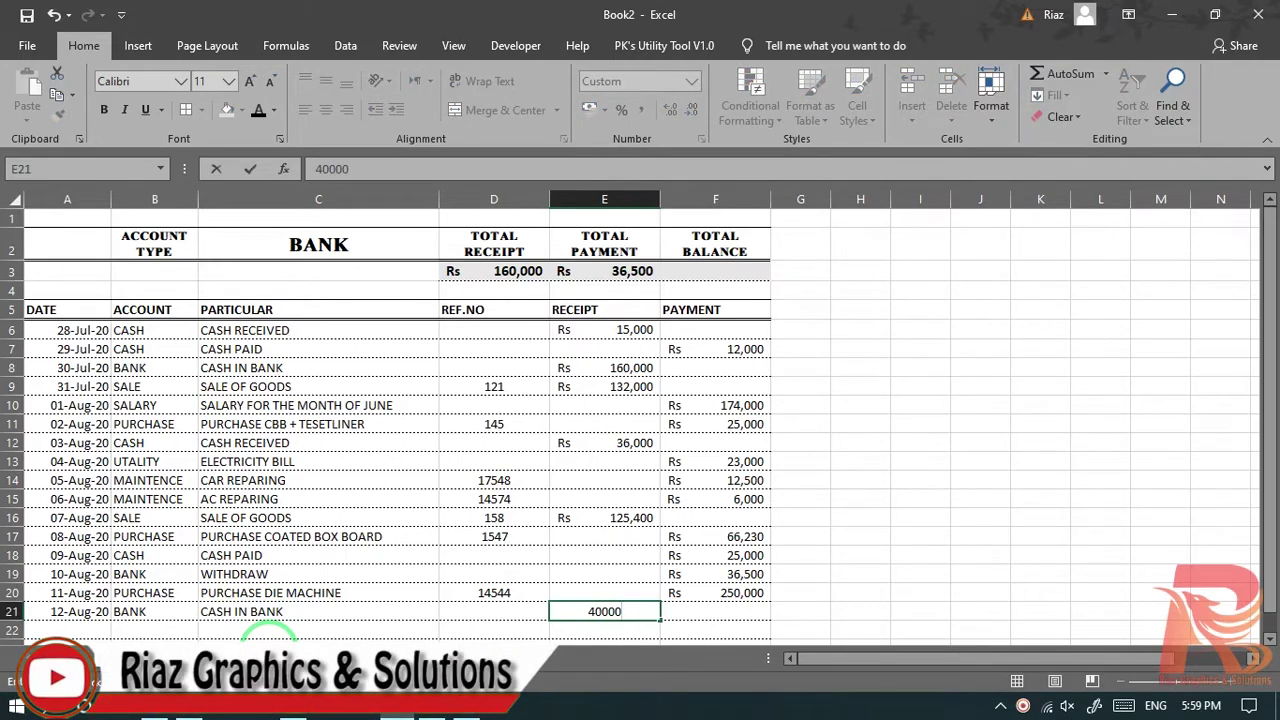
{"action": "key", "text": "Return"}
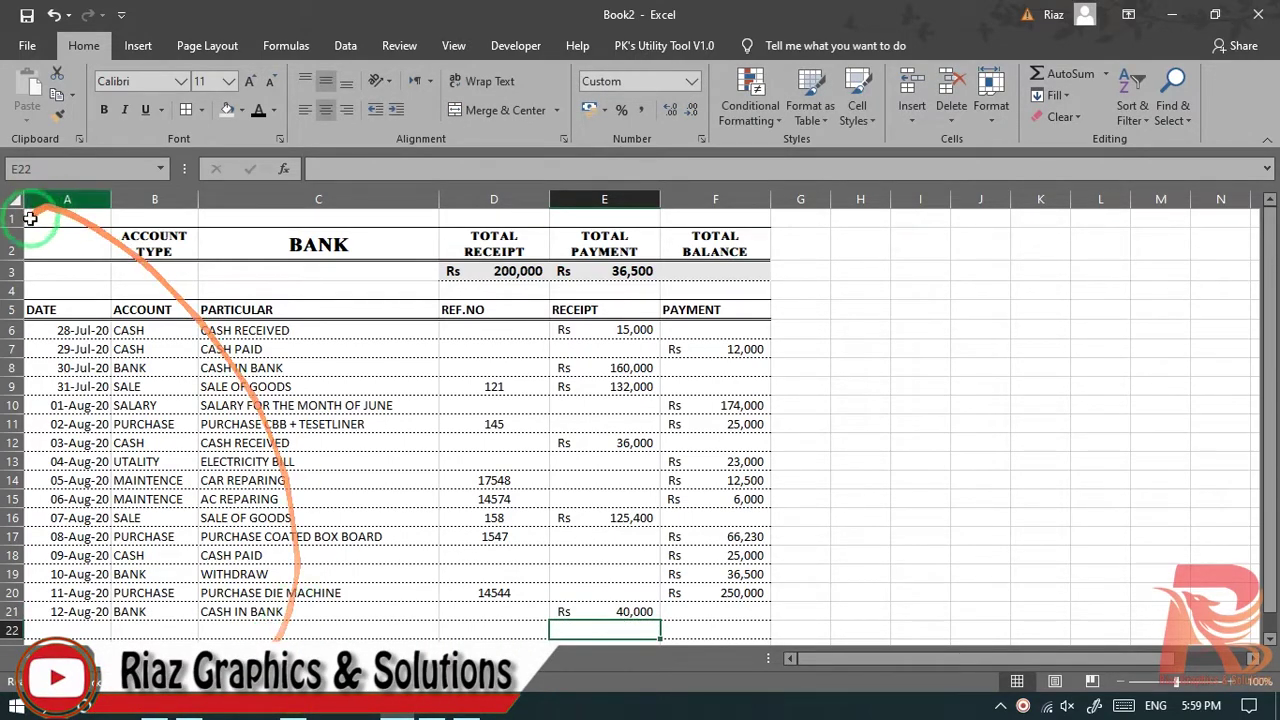
Step: Add a 13-Aug-20 BANK WITHDRAW row with a 55,000 payment
{"action": "left_click", "coordinate": [88, 616]}
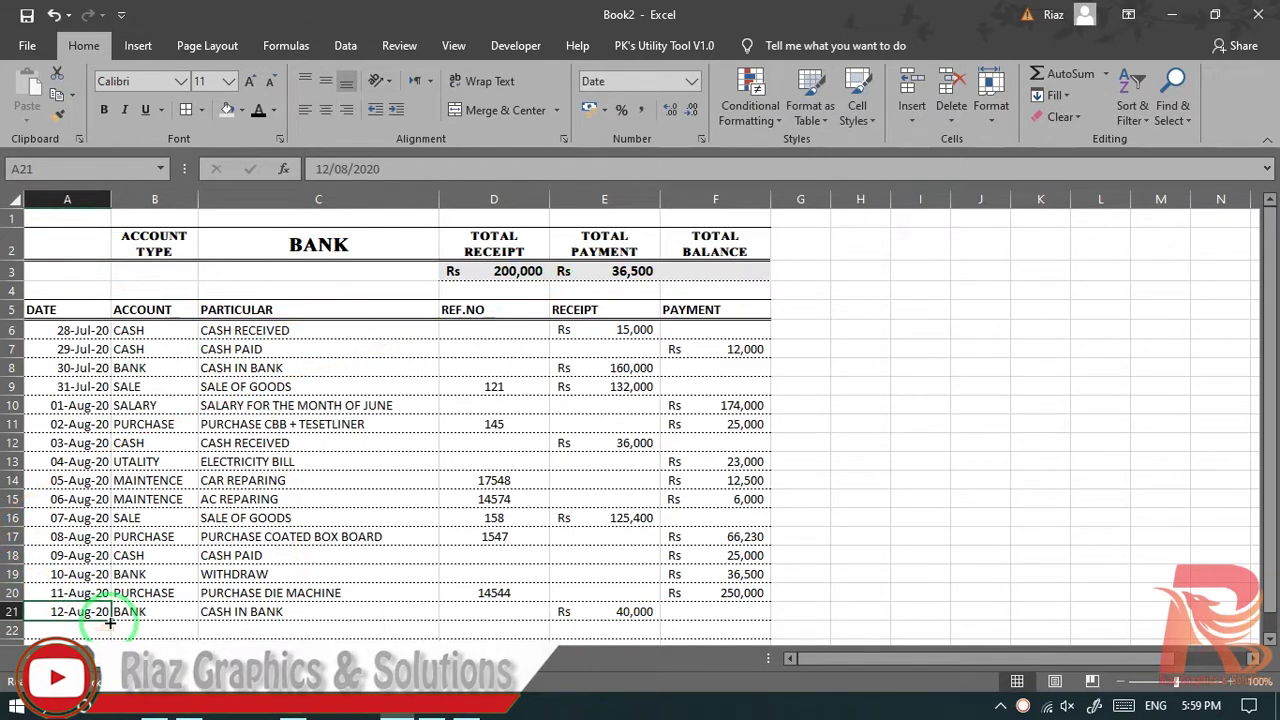
{"action": "left_click_drag", "start_coordinate": [110, 621], "coordinate": [100, 632]}
{"action": "left_click", "coordinate": [150, 630]}
{"action": "type", "text": "B"}
{"action": "key", "text": "Tab"}
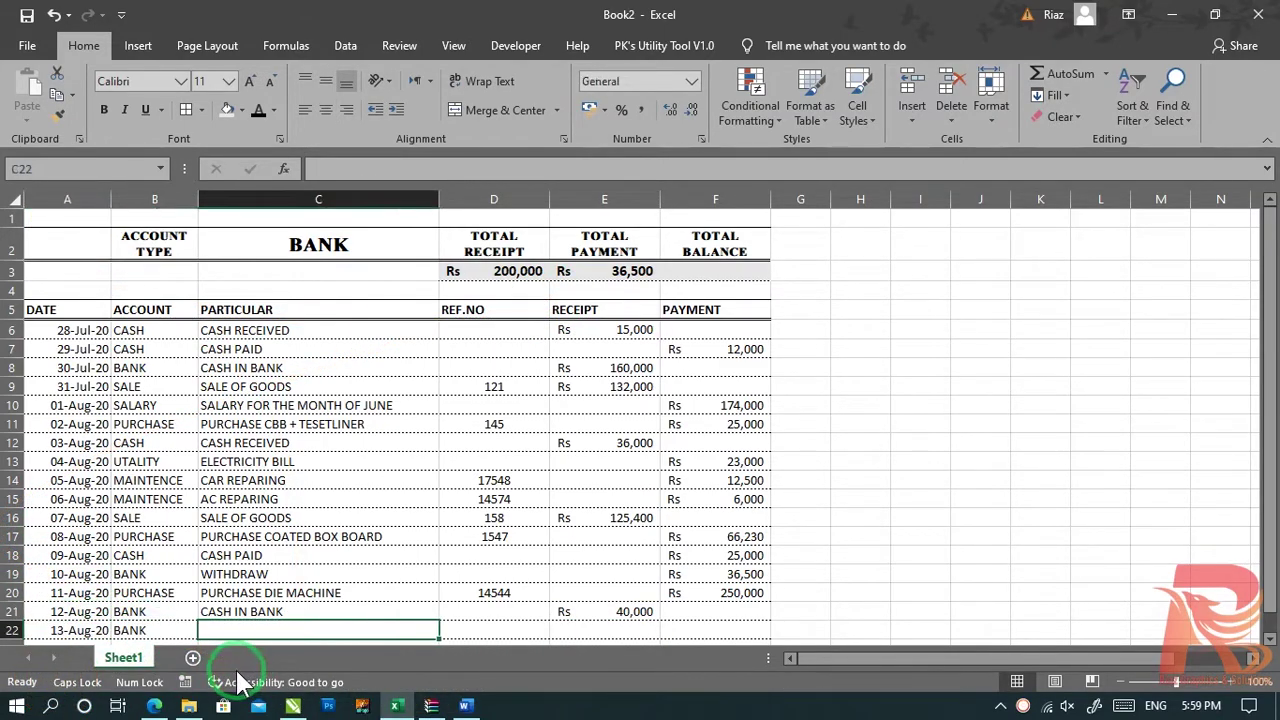
{"action": "type", "text": "WITHDRAW"}
{"action": "key", "text": "Tab"}
{"action": "key", "text": "Tab"}
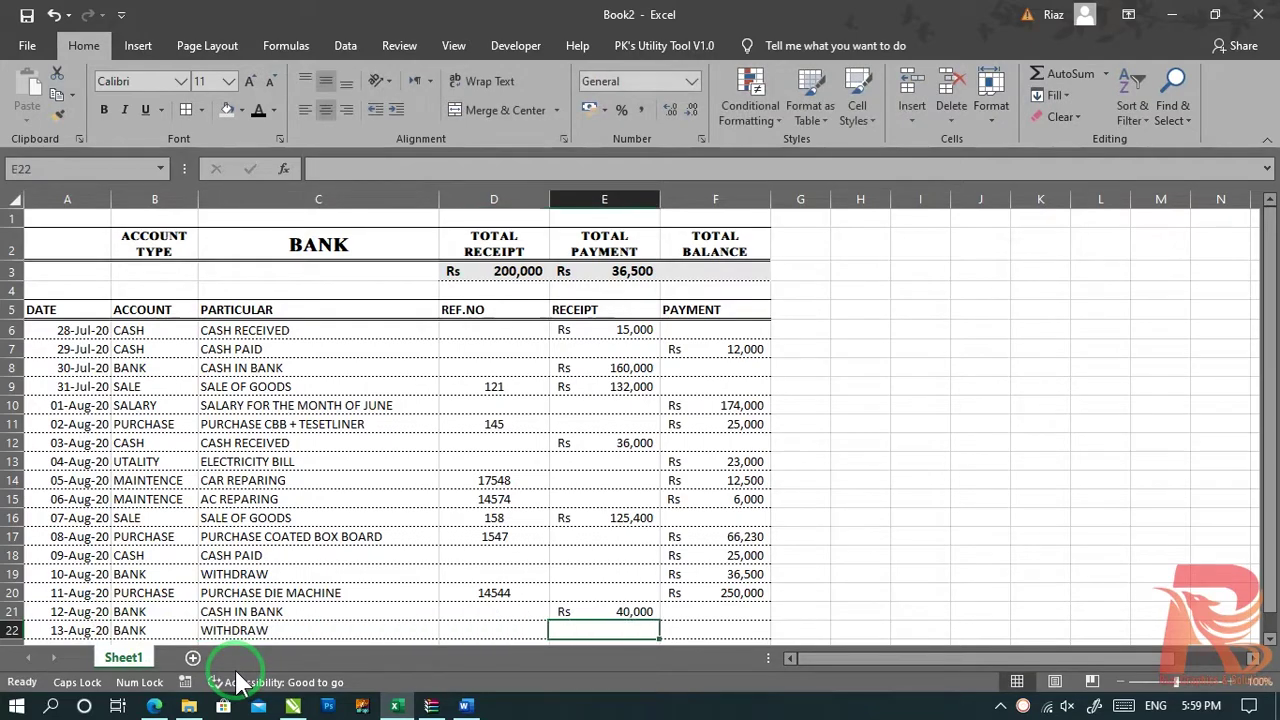
{"action": "key", "text": "Tab"}
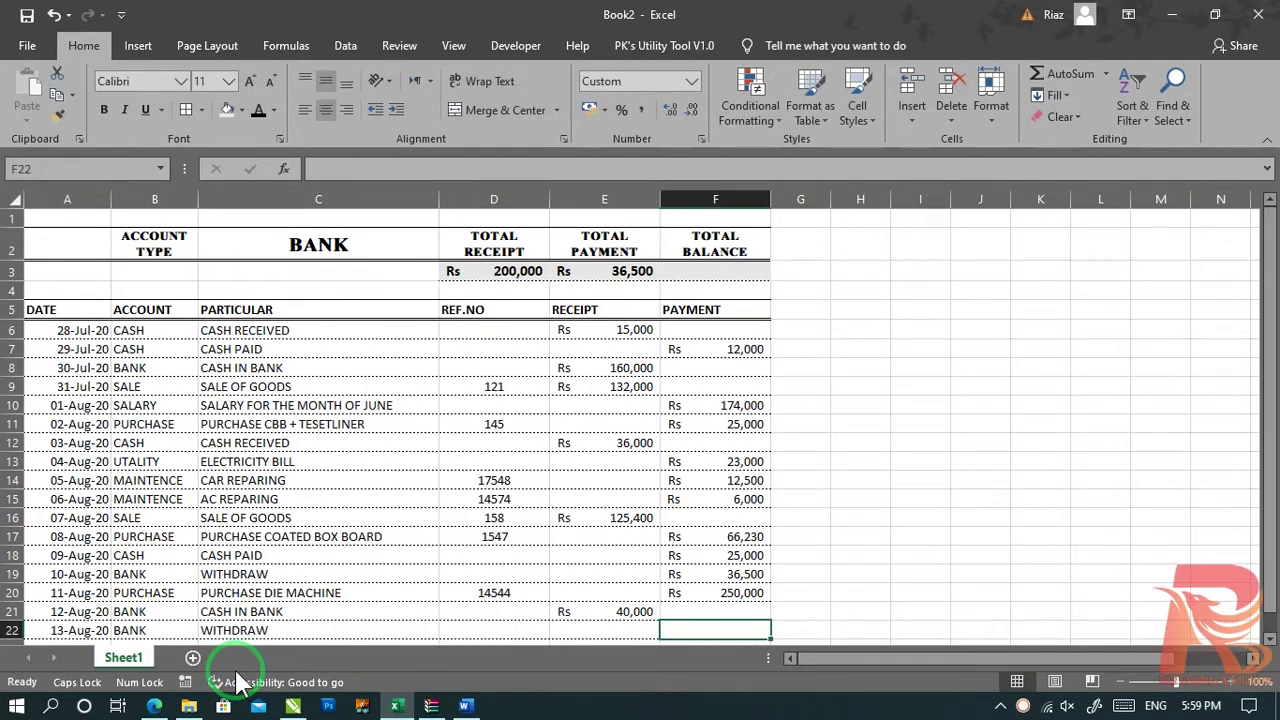
{"action": "type", "text": "55000"}
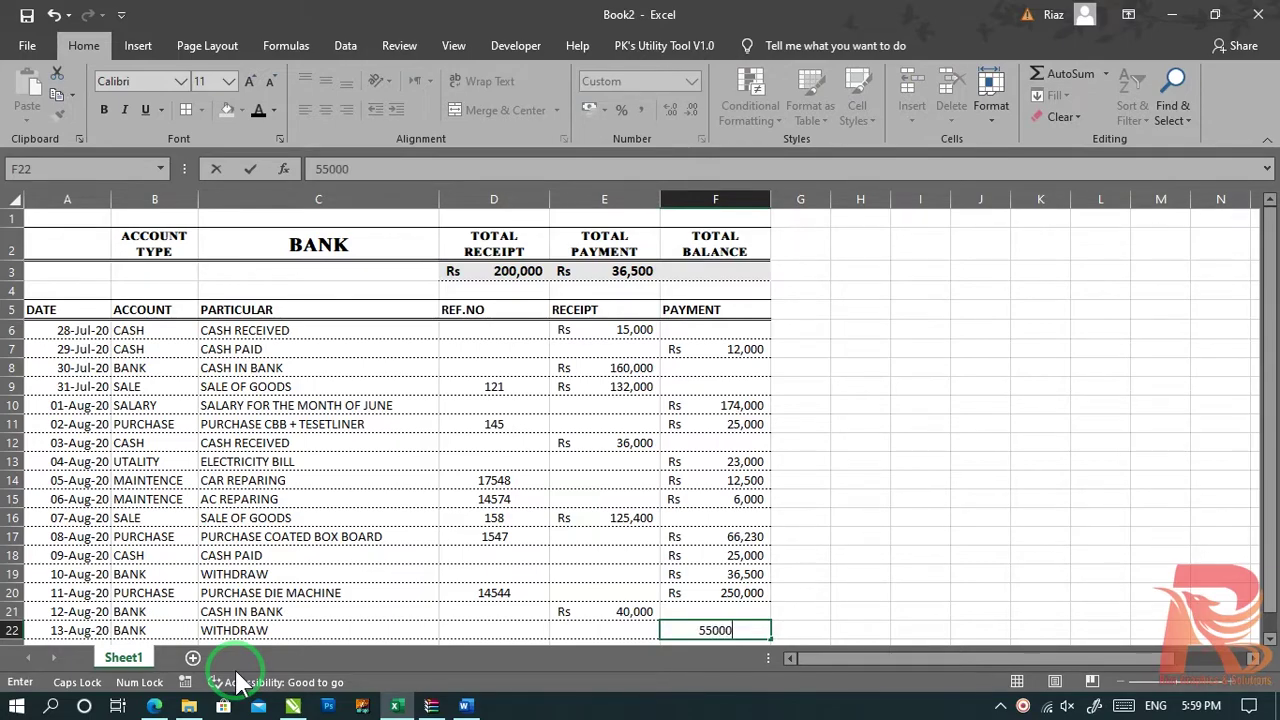
{"action": "key", "text": "Return"}
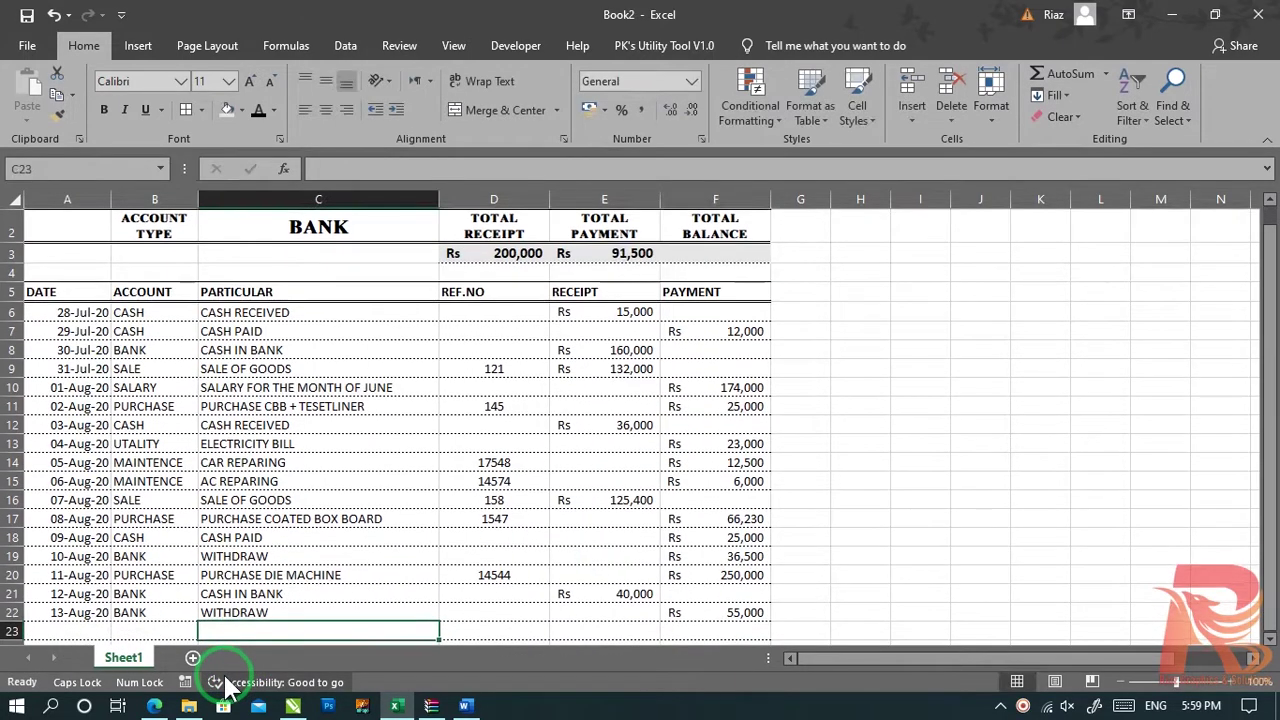
Step: Enter =D3-E3 as Total Balance, showing Rs 108,500
{"action": "scroll", "coordinate": [622, 265], "scroll_direction": "up", "scroll_amount": 1}
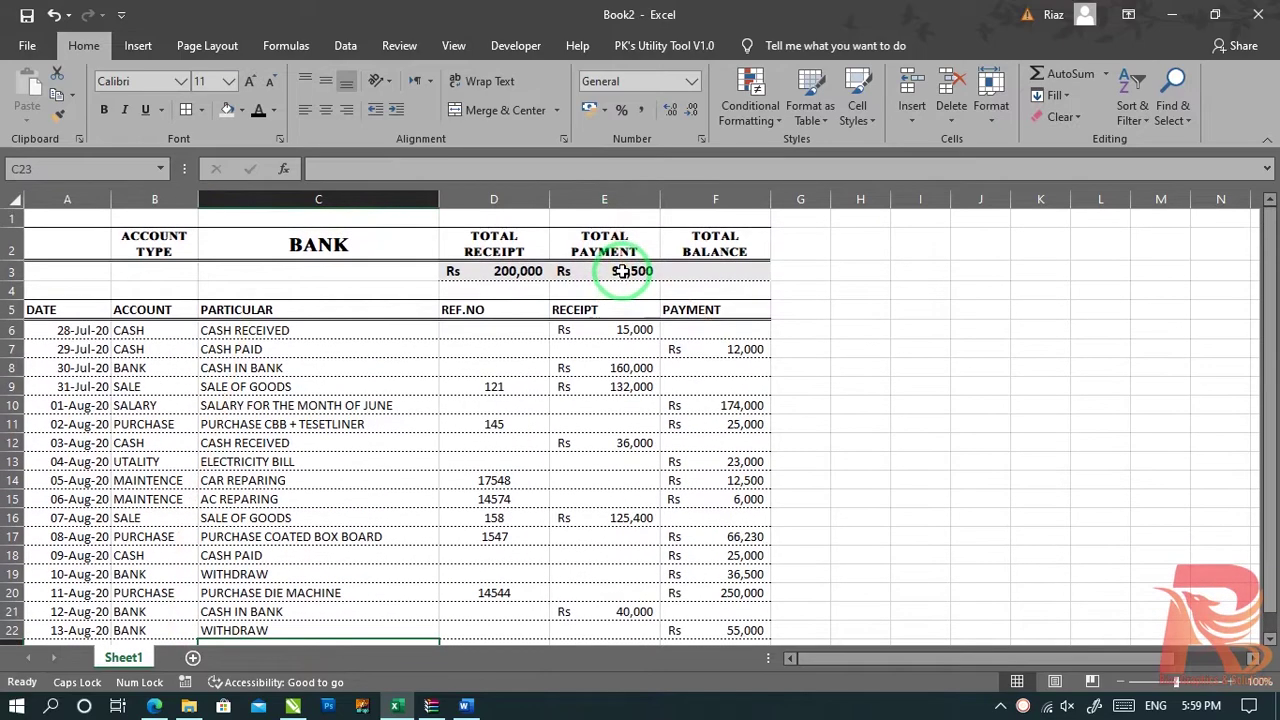
{"action": "left_click", "coordinate": [737, 271]}
{"action": "type", "text": "="}
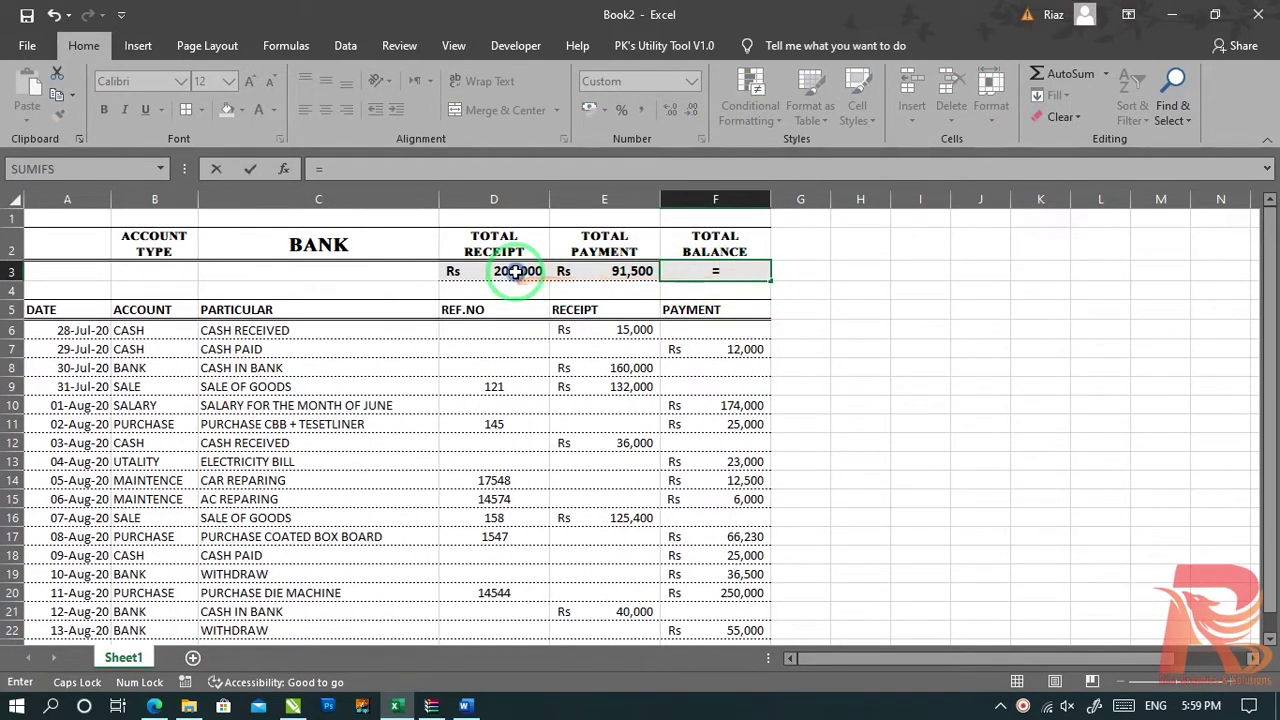
{"action": "left_click", "coordinate": [514, 271]}
{"action": "type", "text": "-"}
{"action": "left_click", "coordinate": [612, 271]}
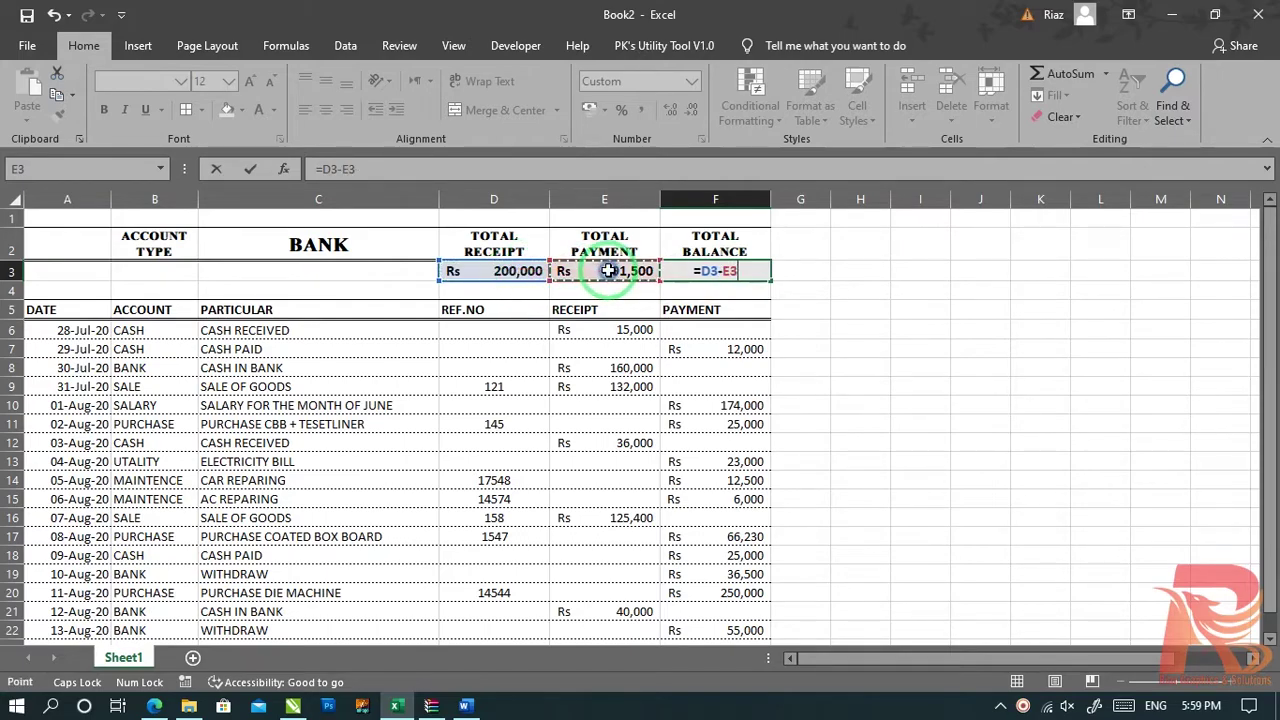
{"action": "key", "text": "Return"}
{"action": "left_click", "coordinate": [918, 326]}
{"action": "left_click", "coordinate": [986, 364]}
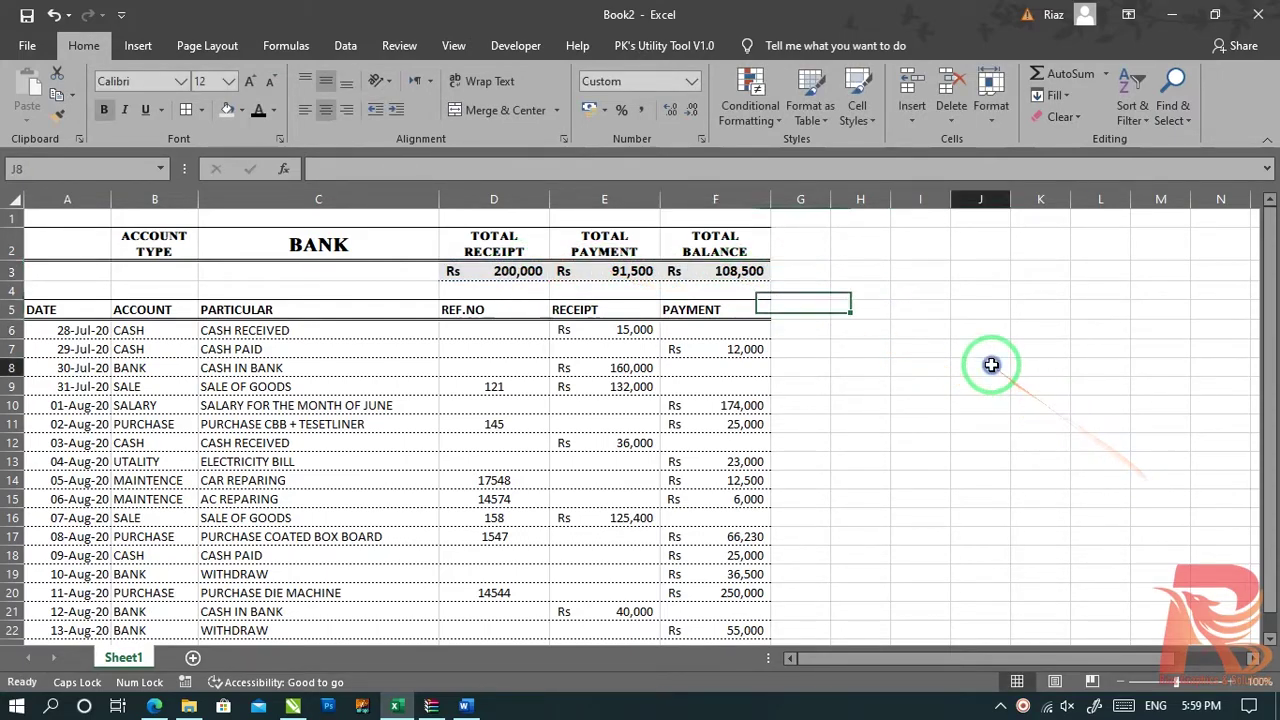
Step: Enter 200,000 in J8 in Rs accounting format with no decimals
{"action": "type", "text": "200"}
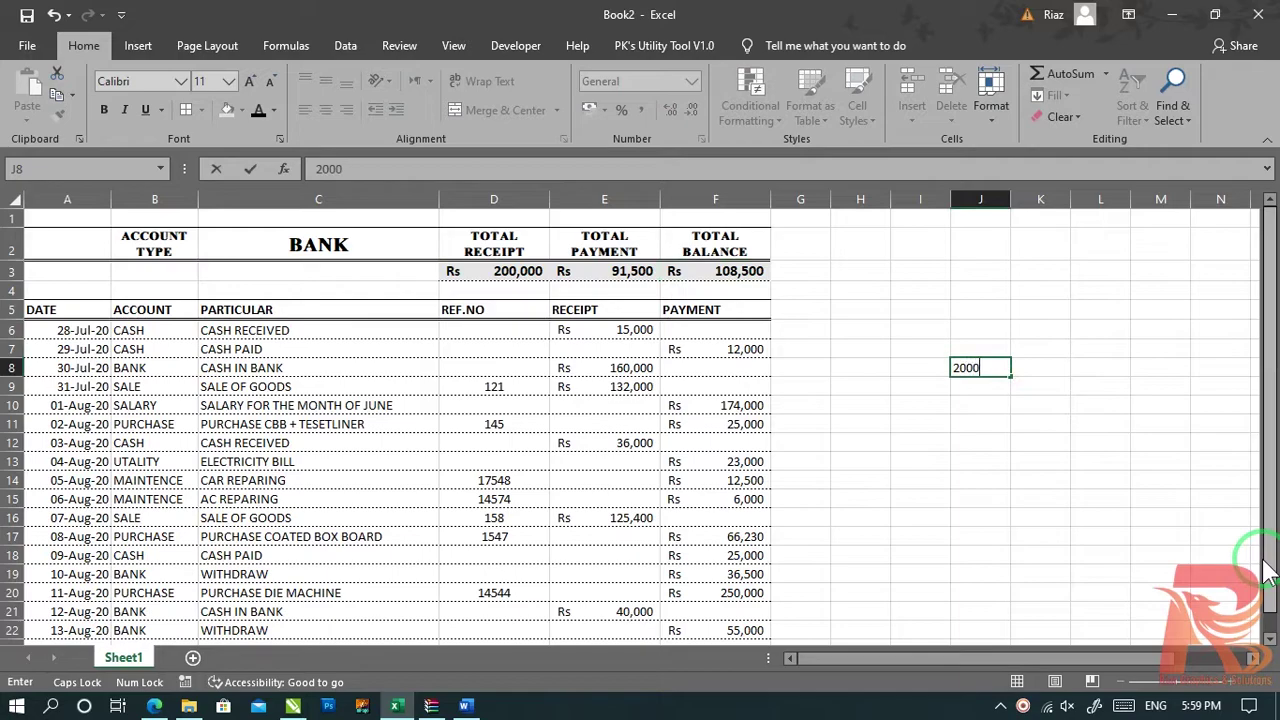
{"action": "type", "text": "00"}
{"action": "key", "text": "Return"}
{"action": "left_click", "coordinate": [986, 366]}
{"action": "left_click", "coordinate": [708, 190]}
{"action": "left_click", "coordinate": [604, 110]}
{"action": "left_click", "coordinate": [590, 110]}
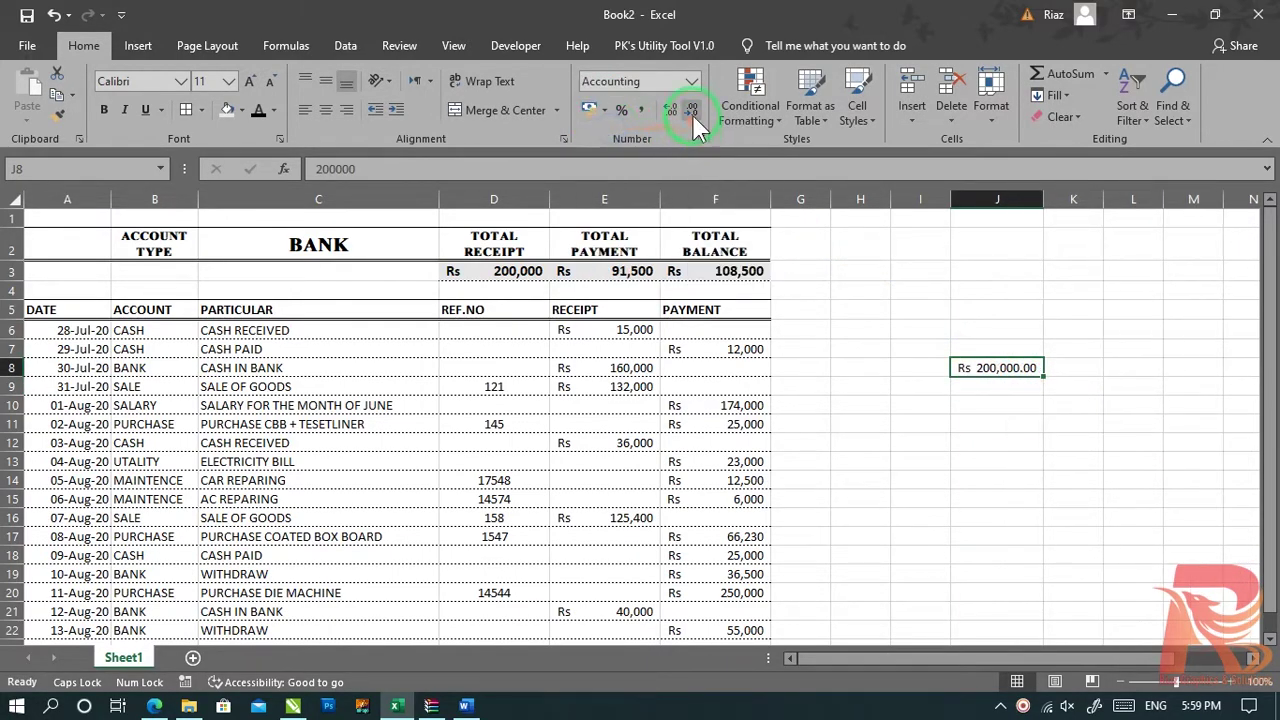
{"action": "double_click", "coordinate": [692, 111]}
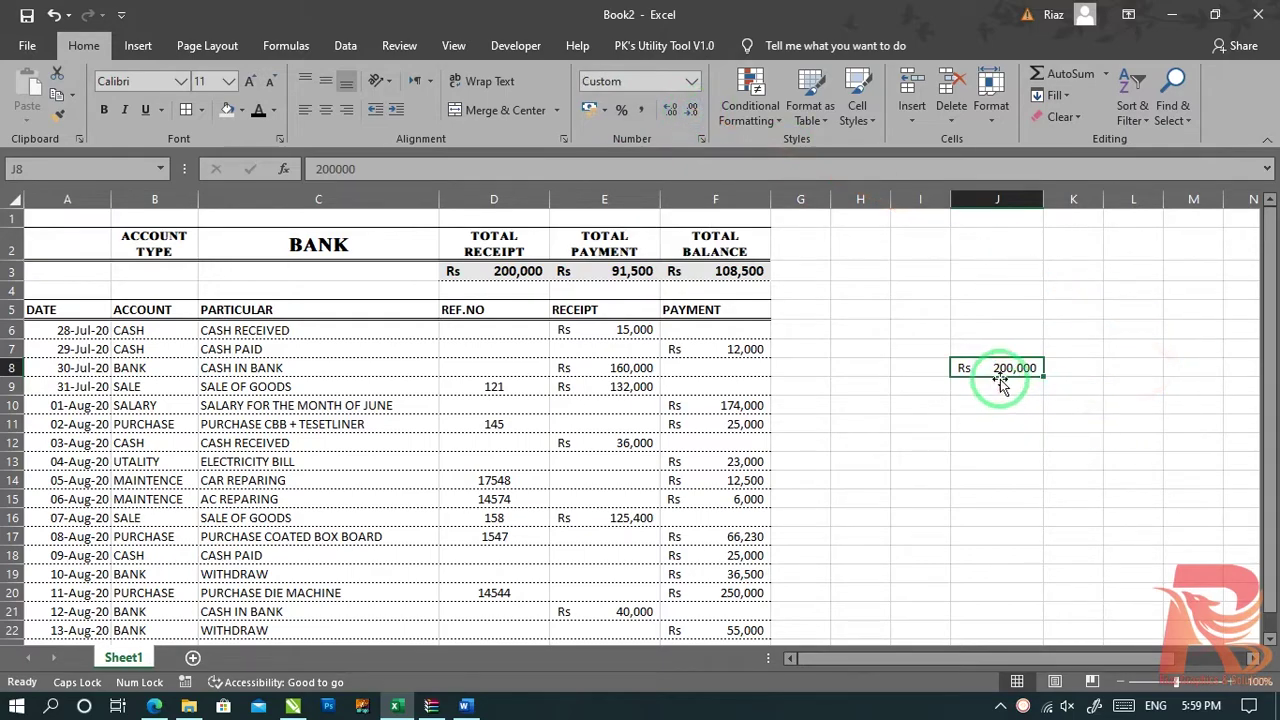
Step: Fill to J9 with 91,500 and compute =J8-J9 as 108,500, then retype the 13-Aug withdrawal
{"action": "left_click_drag", "start_coordinate": [1043, 376], "coordinate": [1043, 392]}
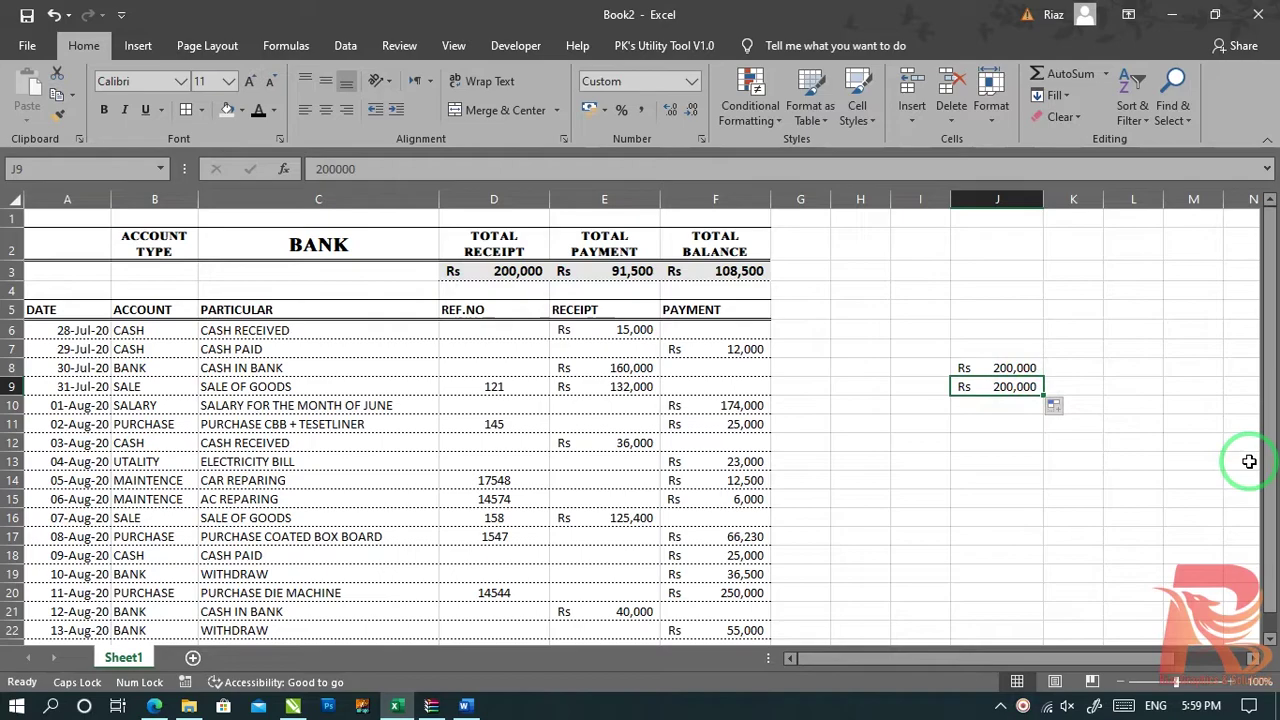
{"action": "type", "text": "91500"}
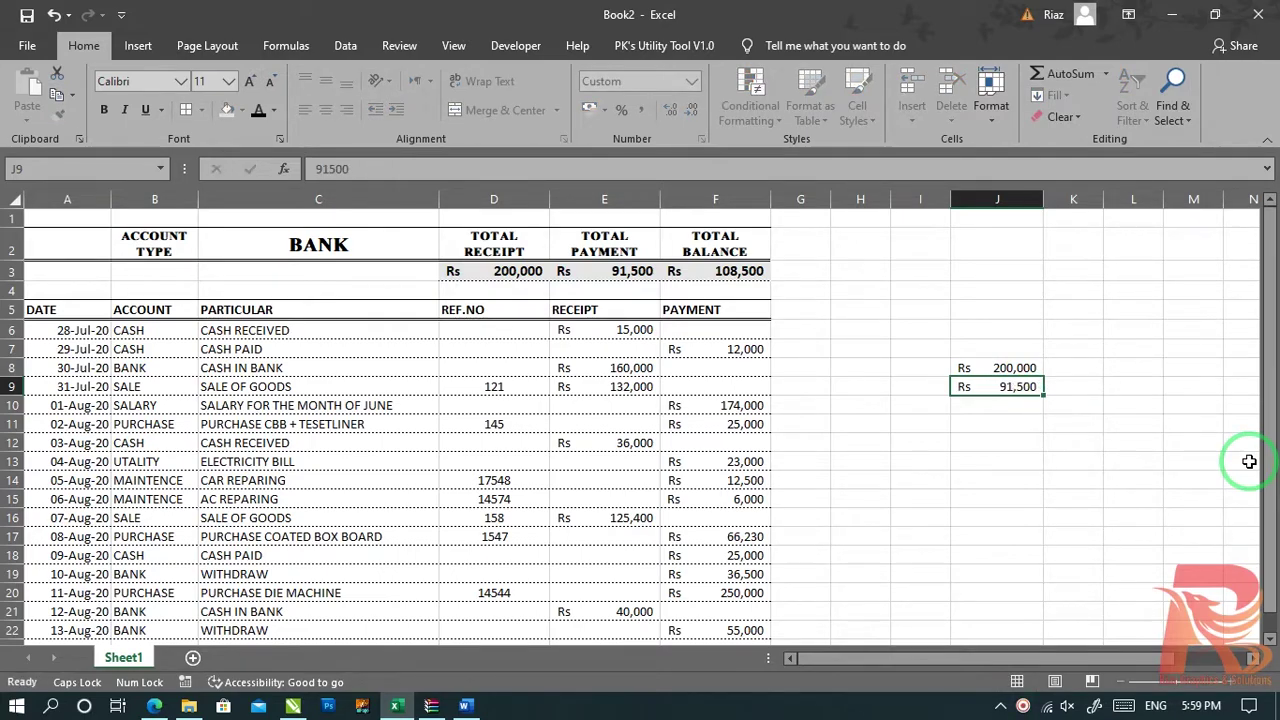
{"action": "key", "text": "Return"}
{"action": "type", "text": "="}
{"action": "key", "text": "Up"}
{"action": "key", "text": "Up"}
{"action": "type", "text": "-"}
{"action": "key", "text": "Return"}
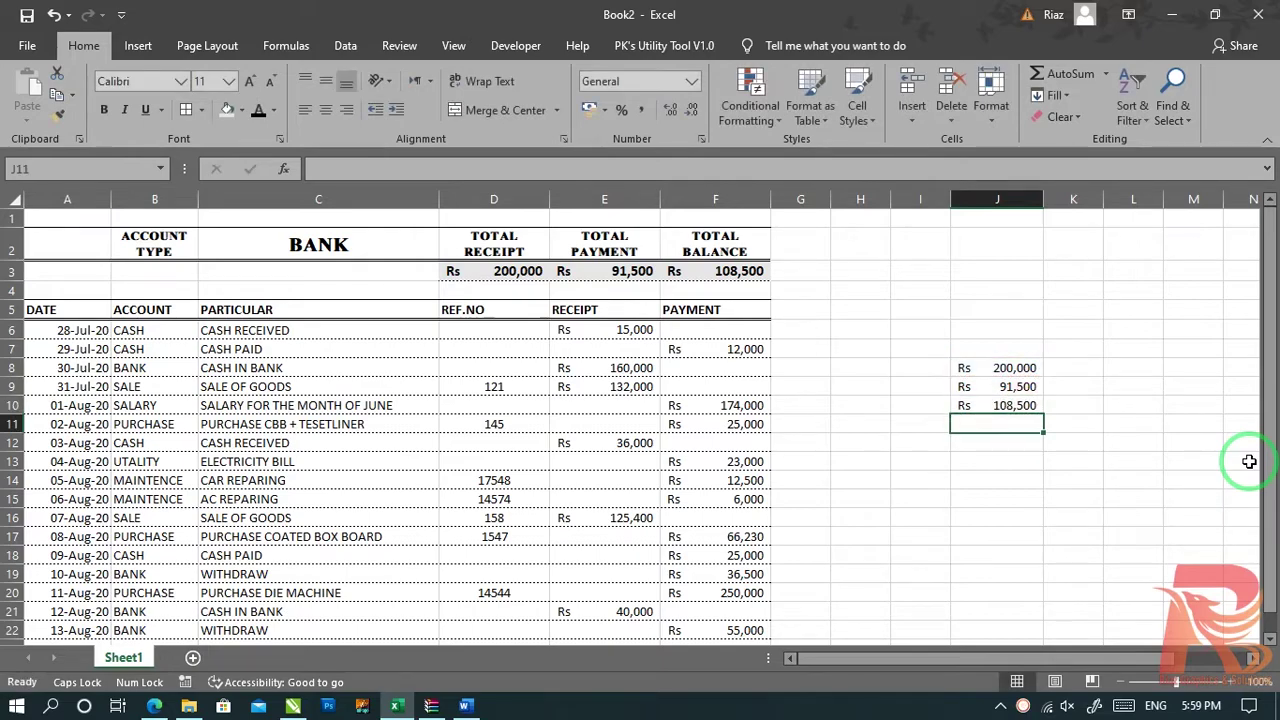
{"action": "key", "text": "Up"}
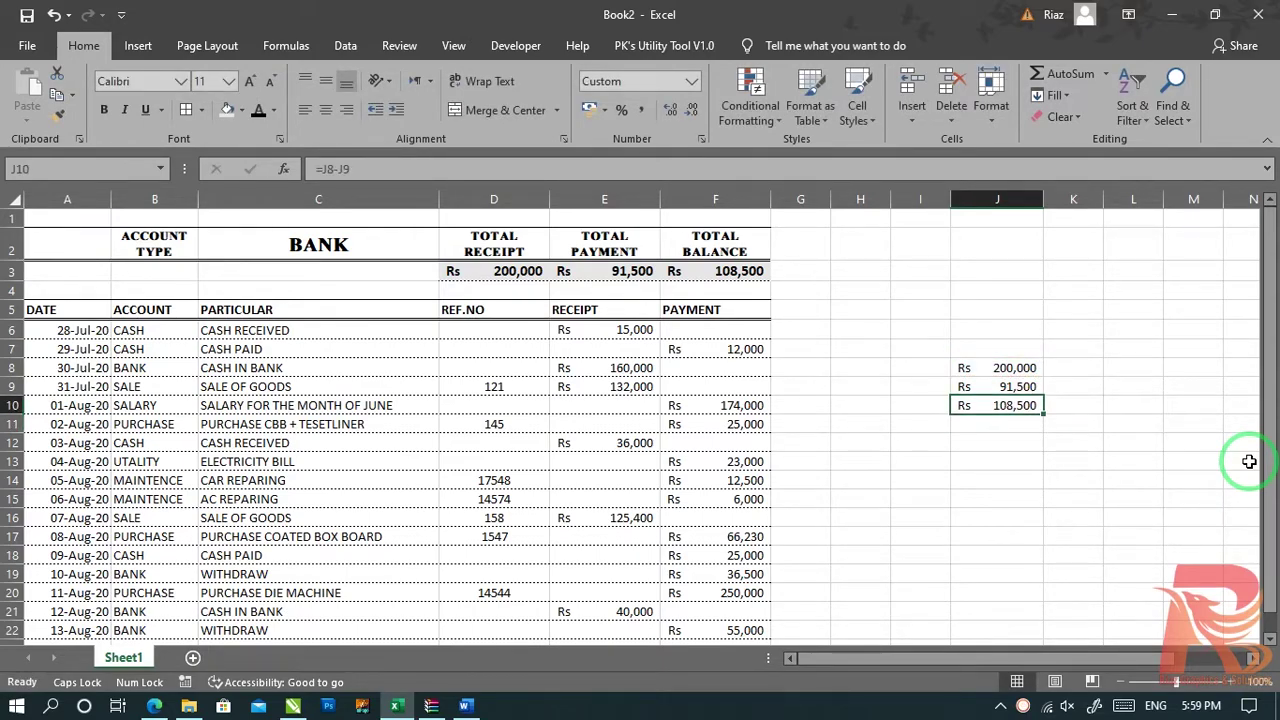
{"action": "left_click", "coordinate": [740, 630]}
{"action": "type", "text": "100"}
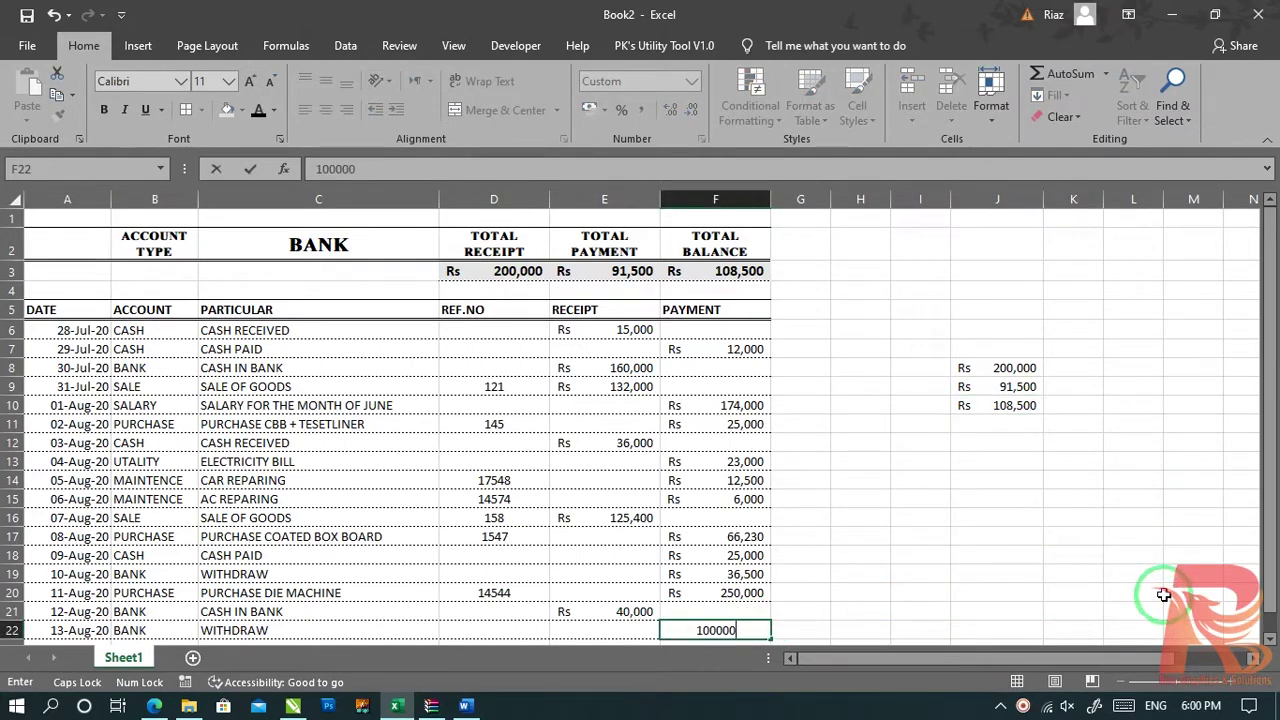
Step: Commit the 100,000 withdrawal, check Total Balance Rs 63,500, and clear the J8:J10 check figures
{"action": "key", "text": "Return"}
{"action": "left_click", "coordinate": [1060, 440]}
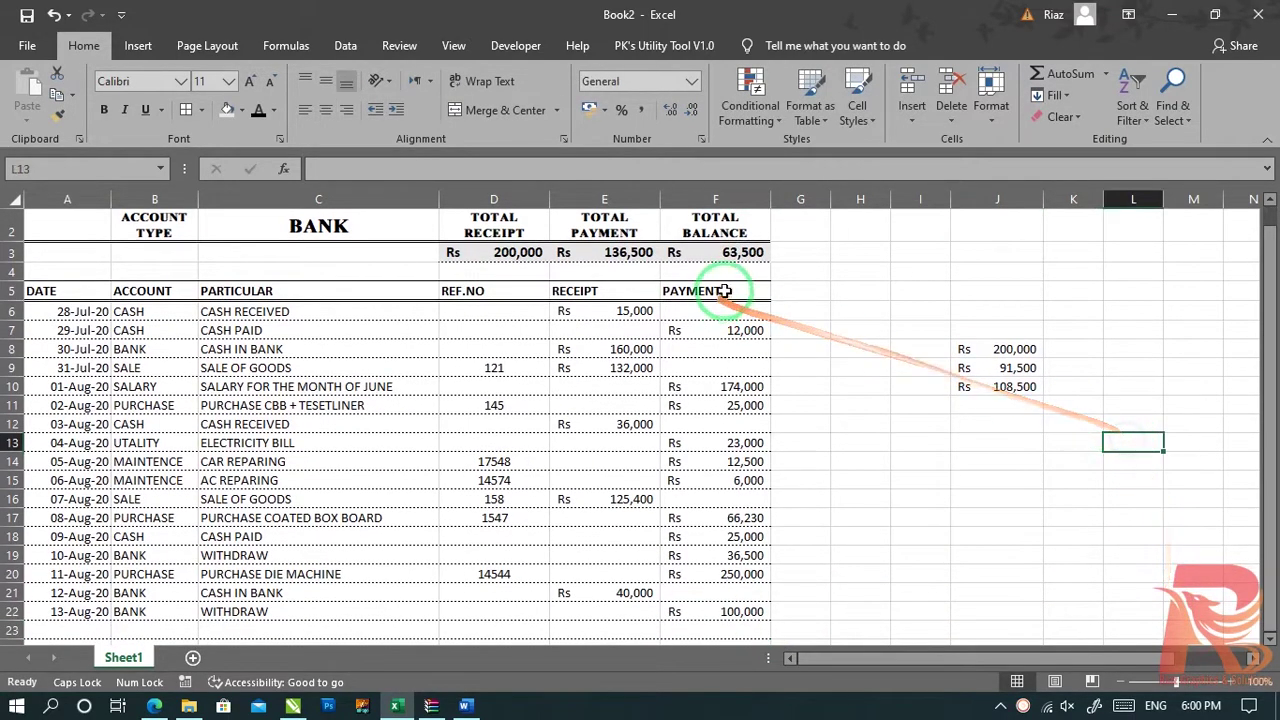
{"action": "left_click", "coordinate": [720, 252]}
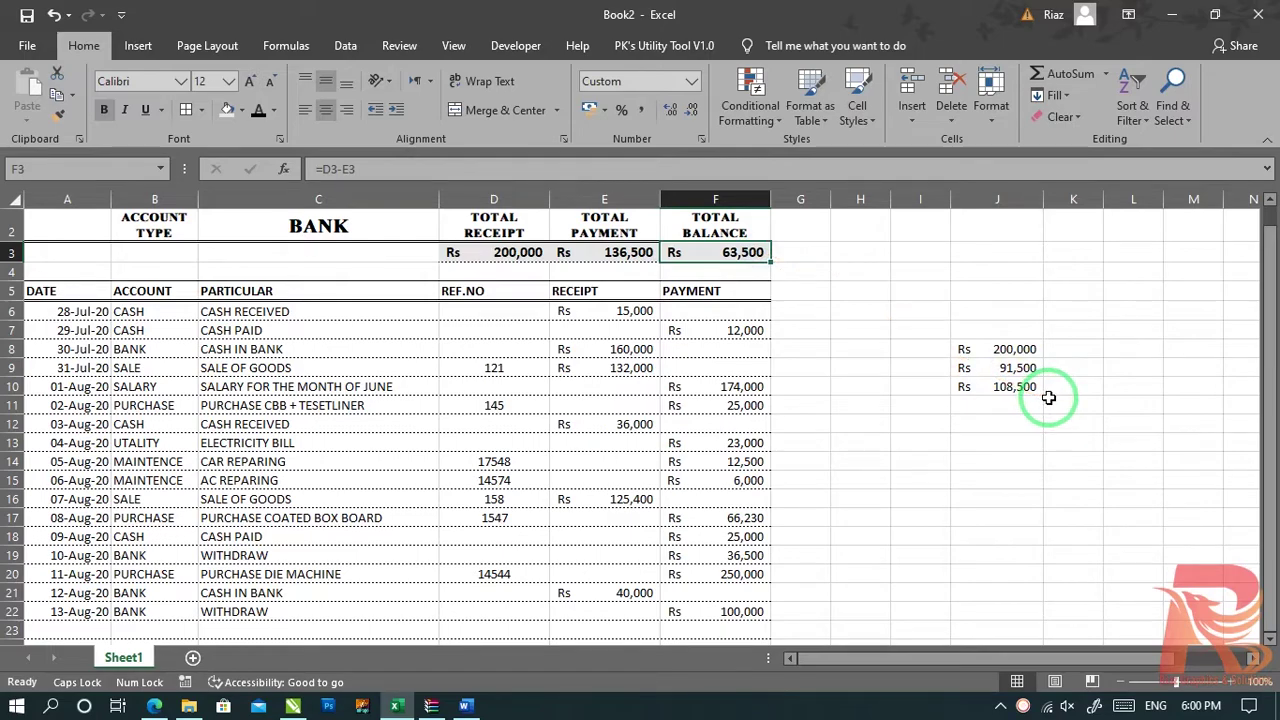
{"action": "left_click", "coordinate": [746, 262]}
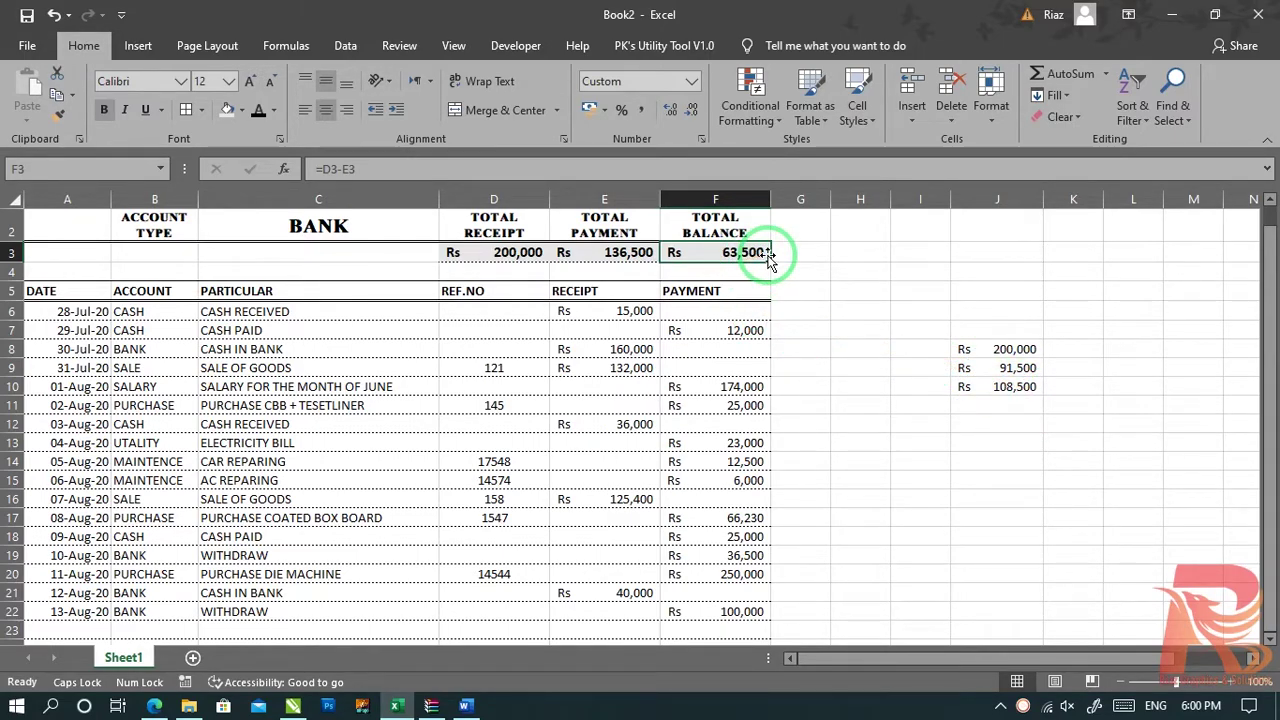
{"action": "left_click_drag", "start_coordinate": [985, 349], "coordinate": [1025, 410]}
{"action": "key", "text": "Delete"}
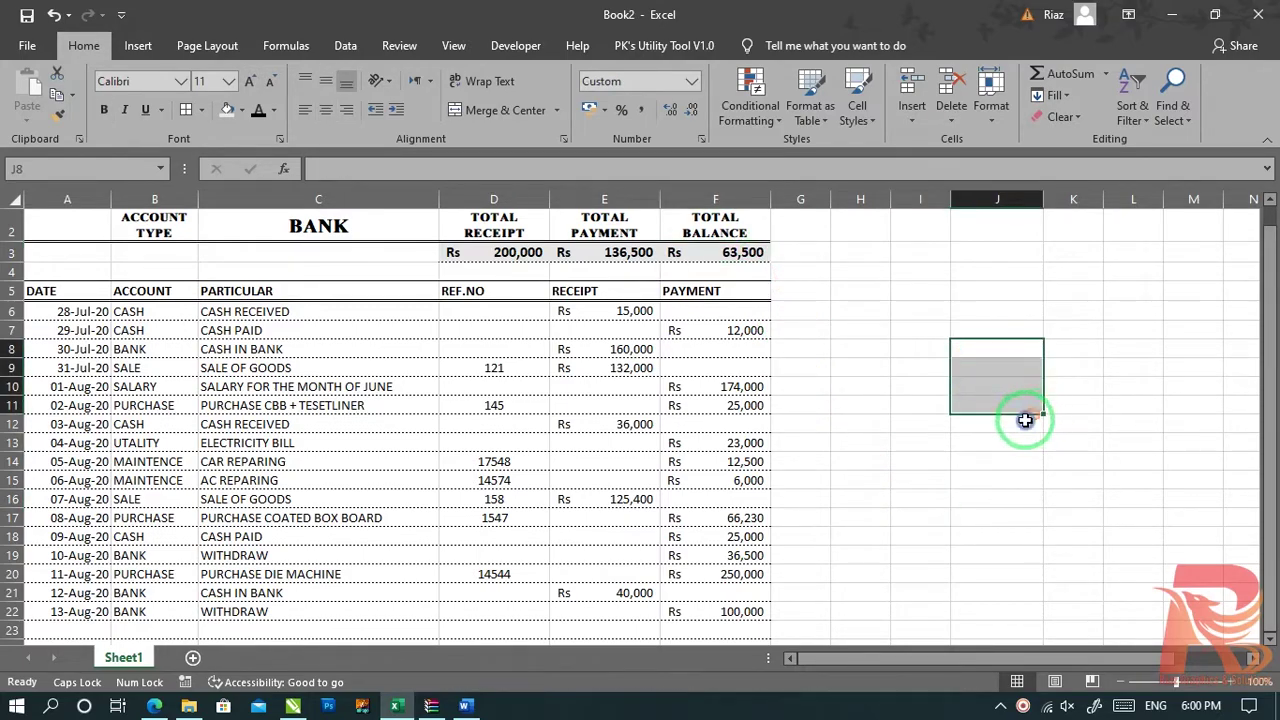
Step: Enter the BANK receipts 160,000 and 40,000 in J8:J9, clearing stray entries from K8:K9
{"action": "left_click", "coordinate": [985, 352]}
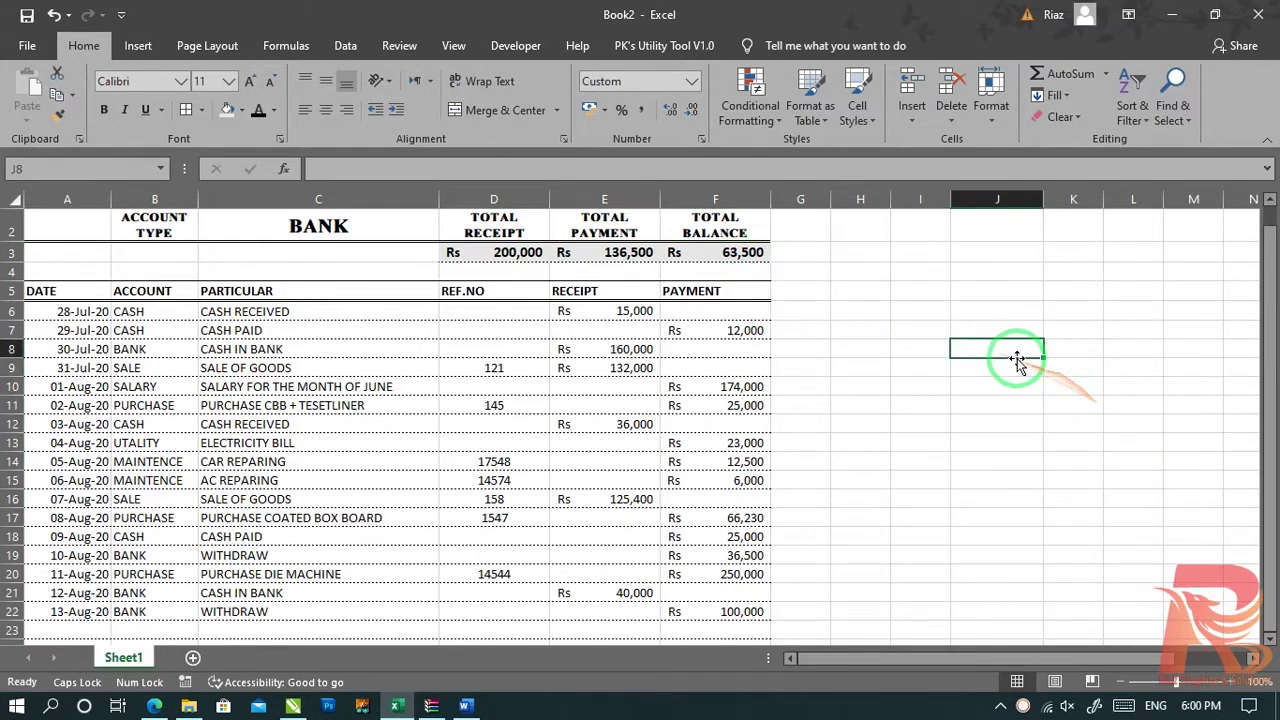
{"action": "type", "text": "16"}
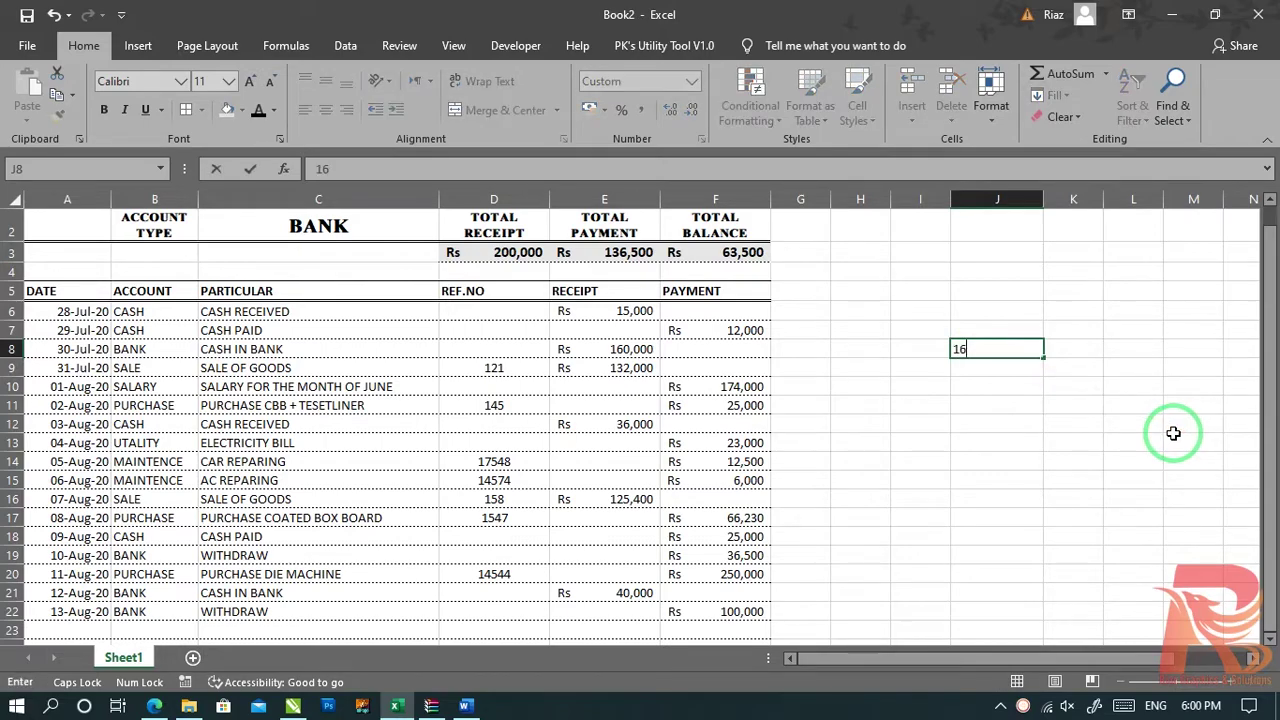
{"action": "type", "text": "000"}
{"action": "key", "text": "Return"}
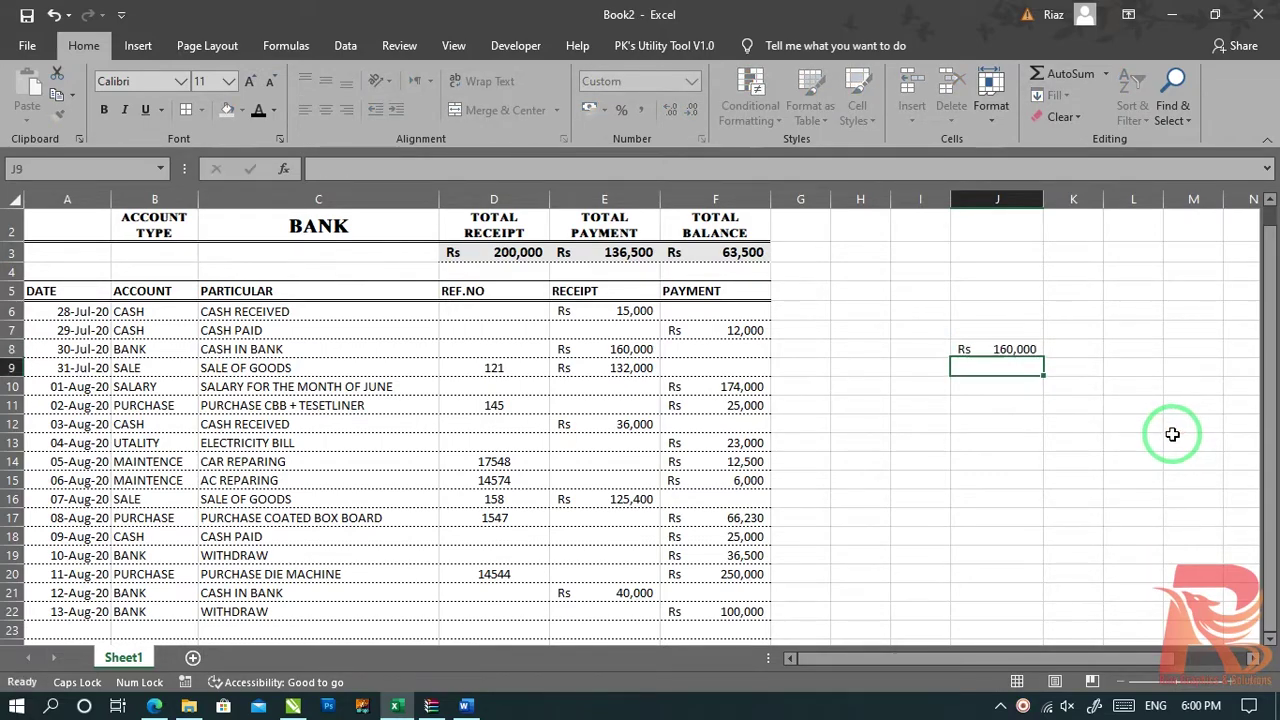
{"action": "type", "text": "4000"}
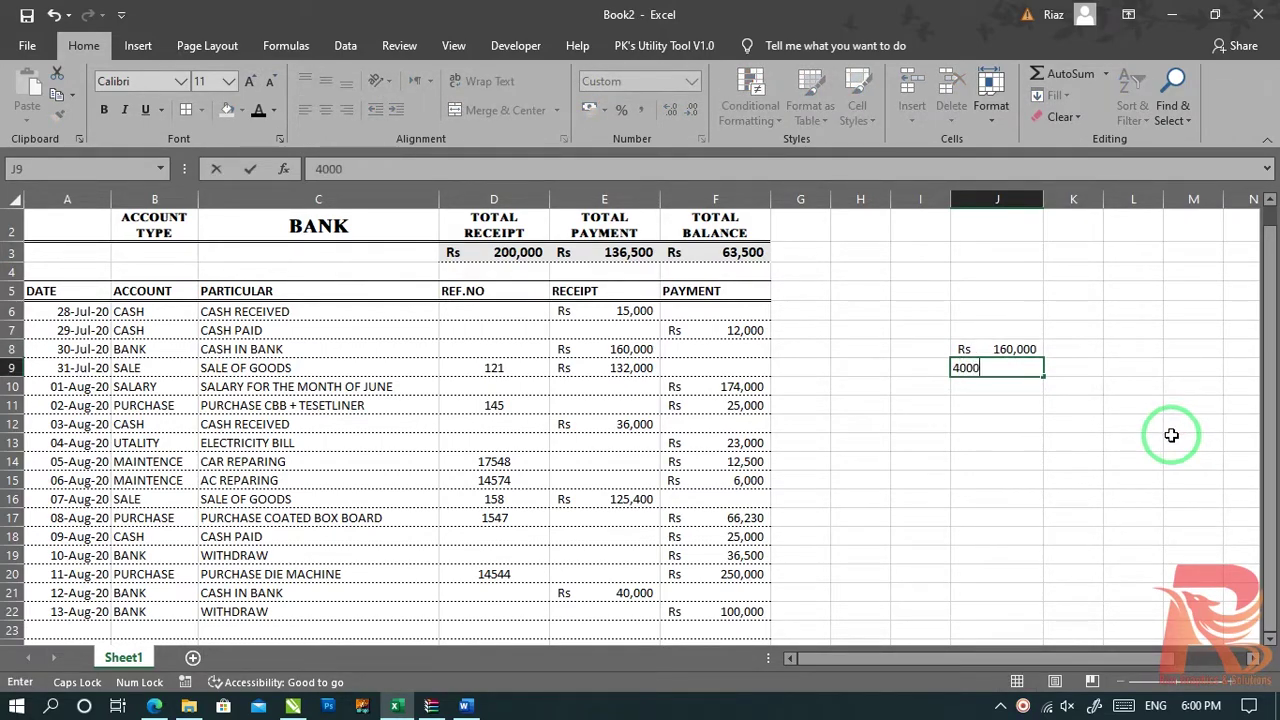
{"action": "key", "text": "Return"}
{"action": "key", "text": "Right"}
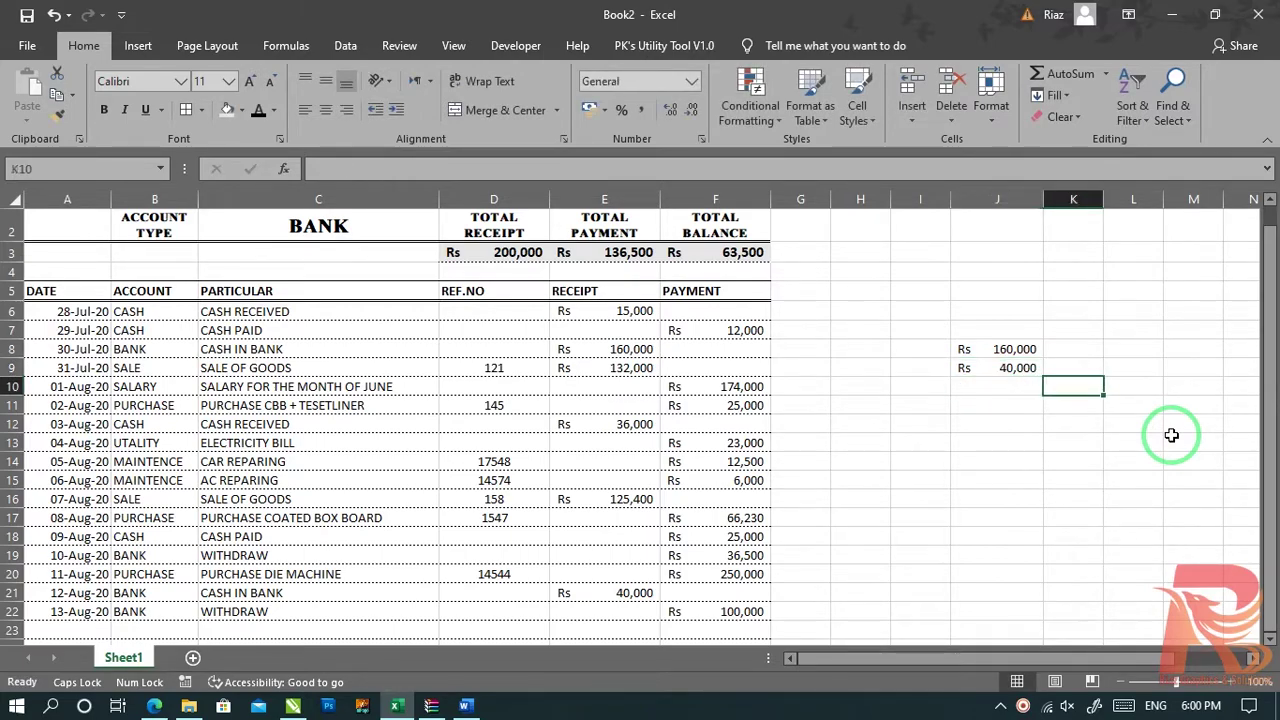
{"action": "key", "text": "Up"}
{"action": "key", "text": "Up"}
{"action": "key", "text": "Down"}
{"action": "type", "text": "40000"}
{"action": "key", "text": "shift+Down"}
{"action": "key", "text": "Delete"}
{"action": "key", "text": "Up"}
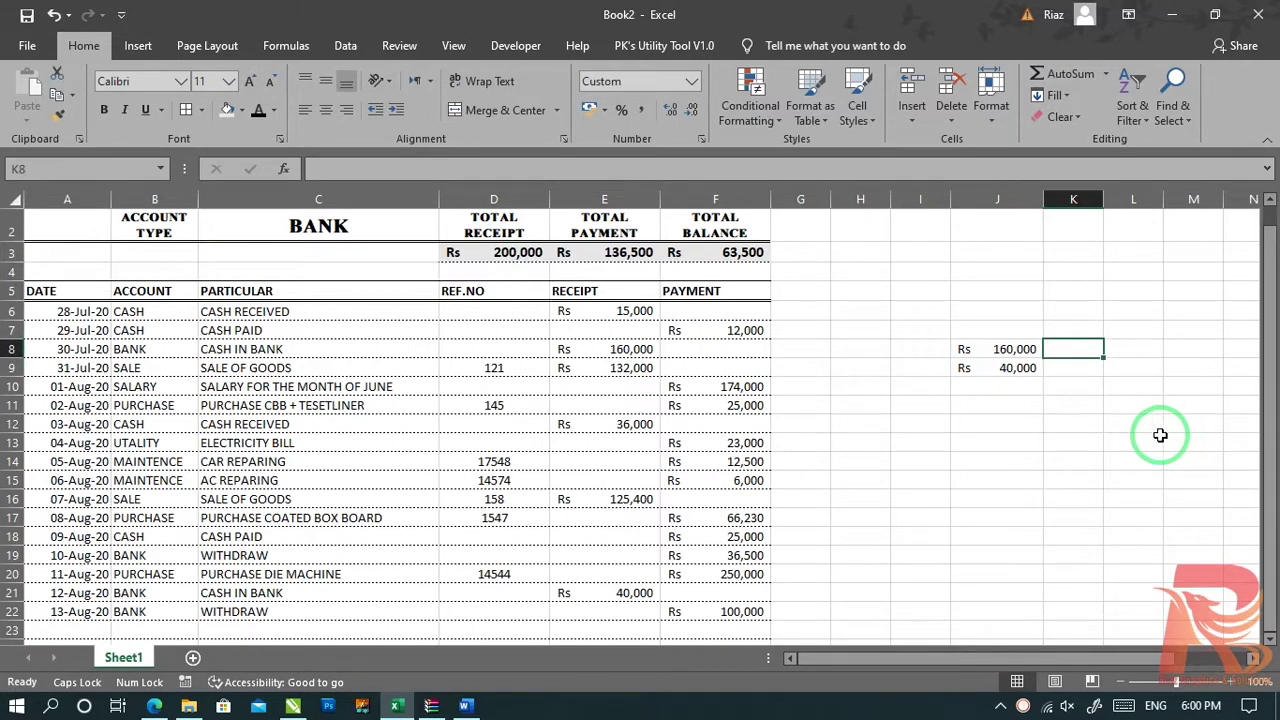
Step: Look up the BANK withdrawals and enter payments 36,500 and 100,000 in K8:K9
{"action": "left_click", "coordinate": [145, 349]}
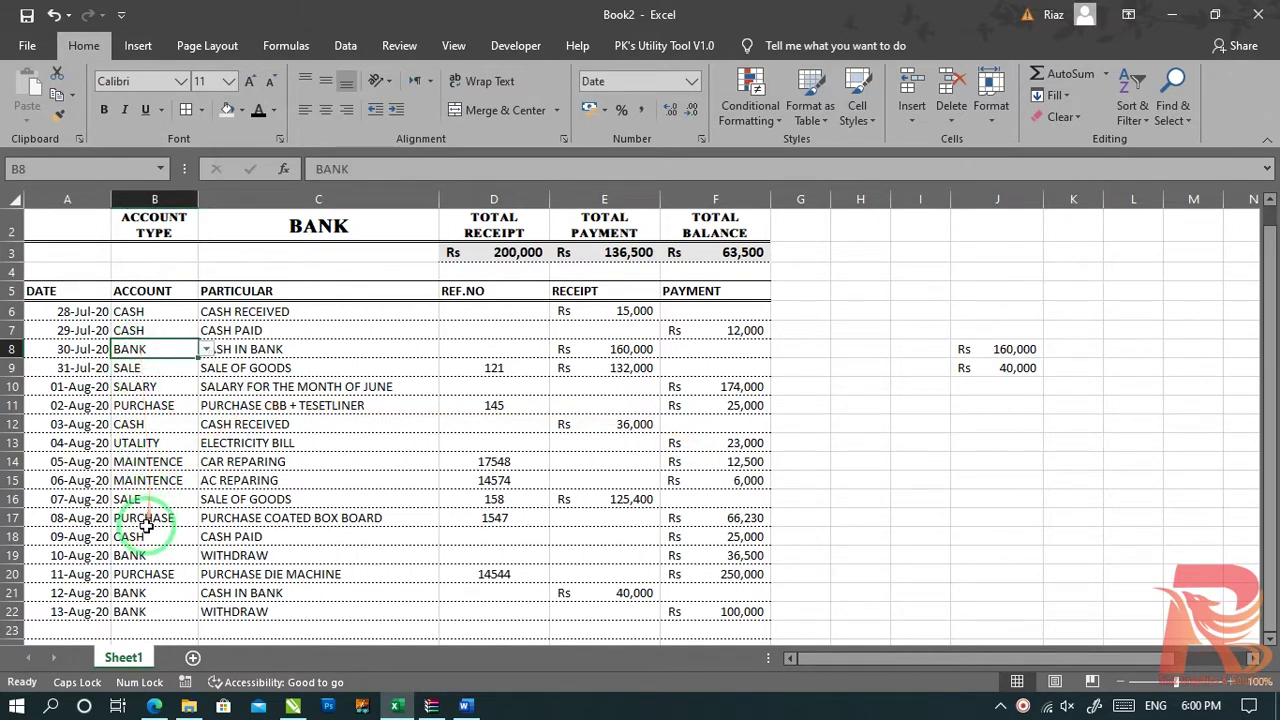
{"action": "left_click", "coordinate": [147, 556]}
{"action": "left_click", "coordinate": [745, 555]}
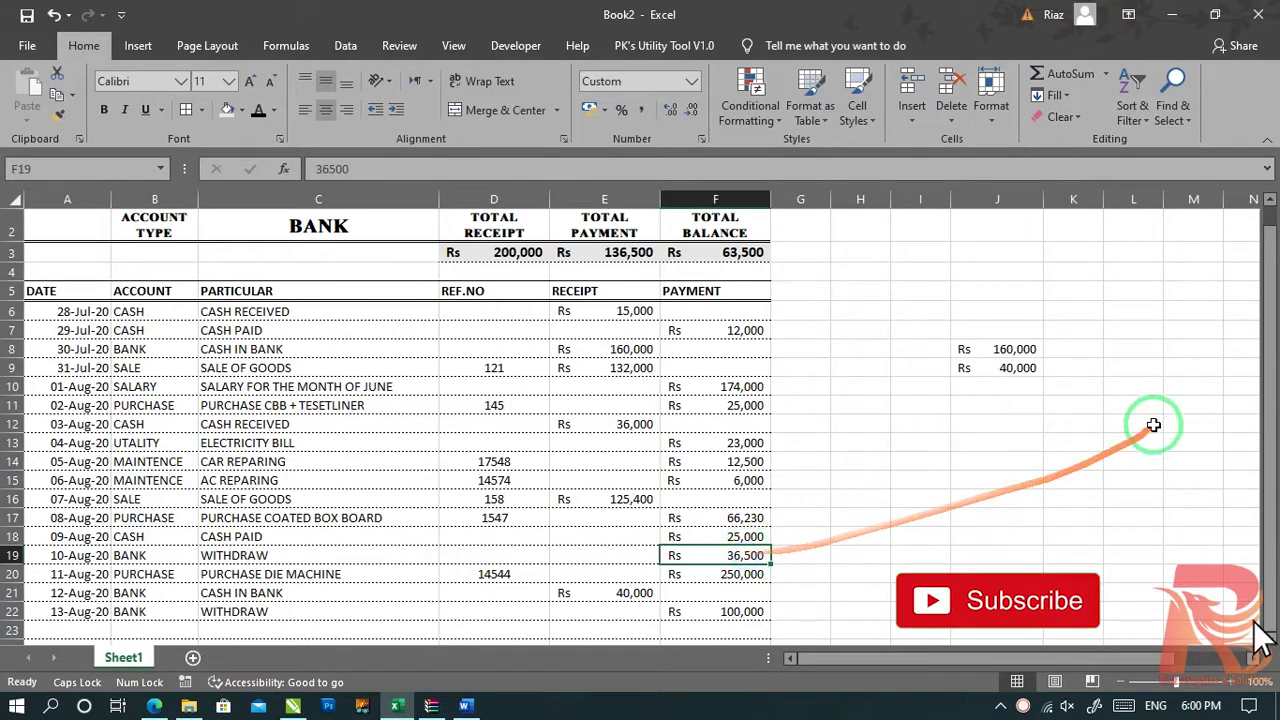
{"action": "left_click", "coordinate": [1073, 350]}
{"action": "type", "text": "36,500"}
{"action": "key", "text": "Return"}
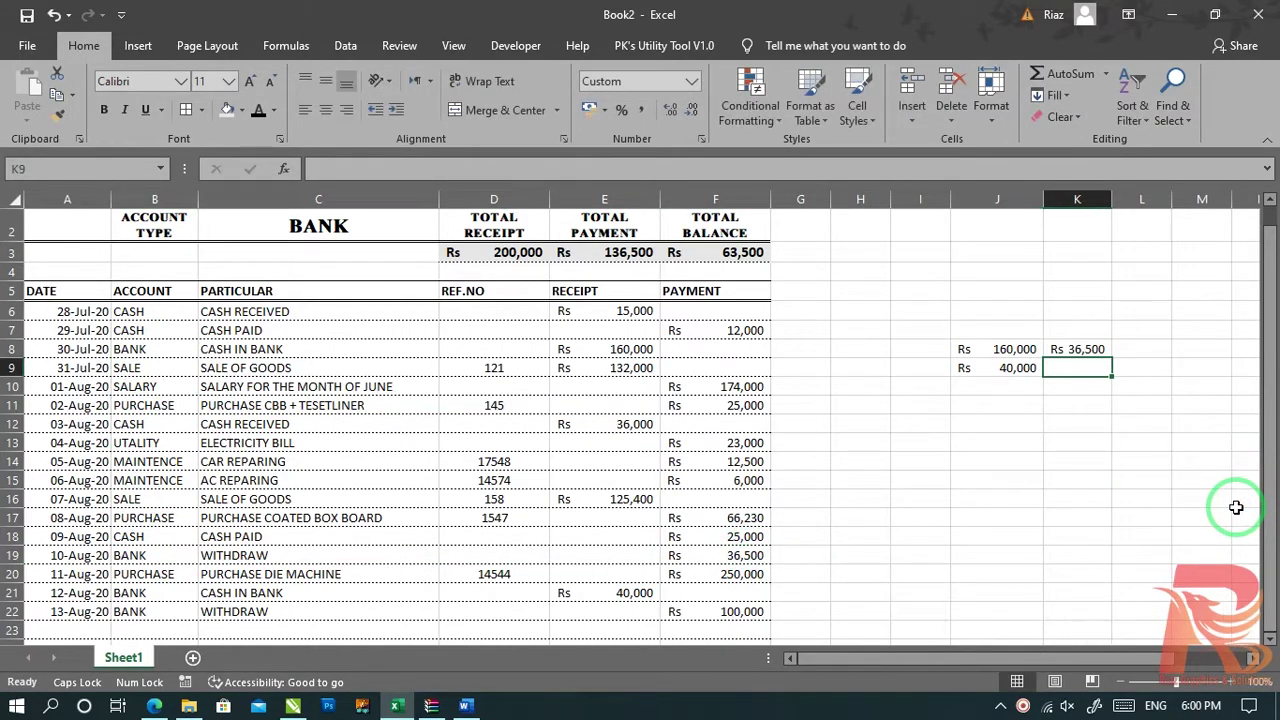
{"action": "type", "text": "100,00"}
{"action": "key", "text": "Return"}
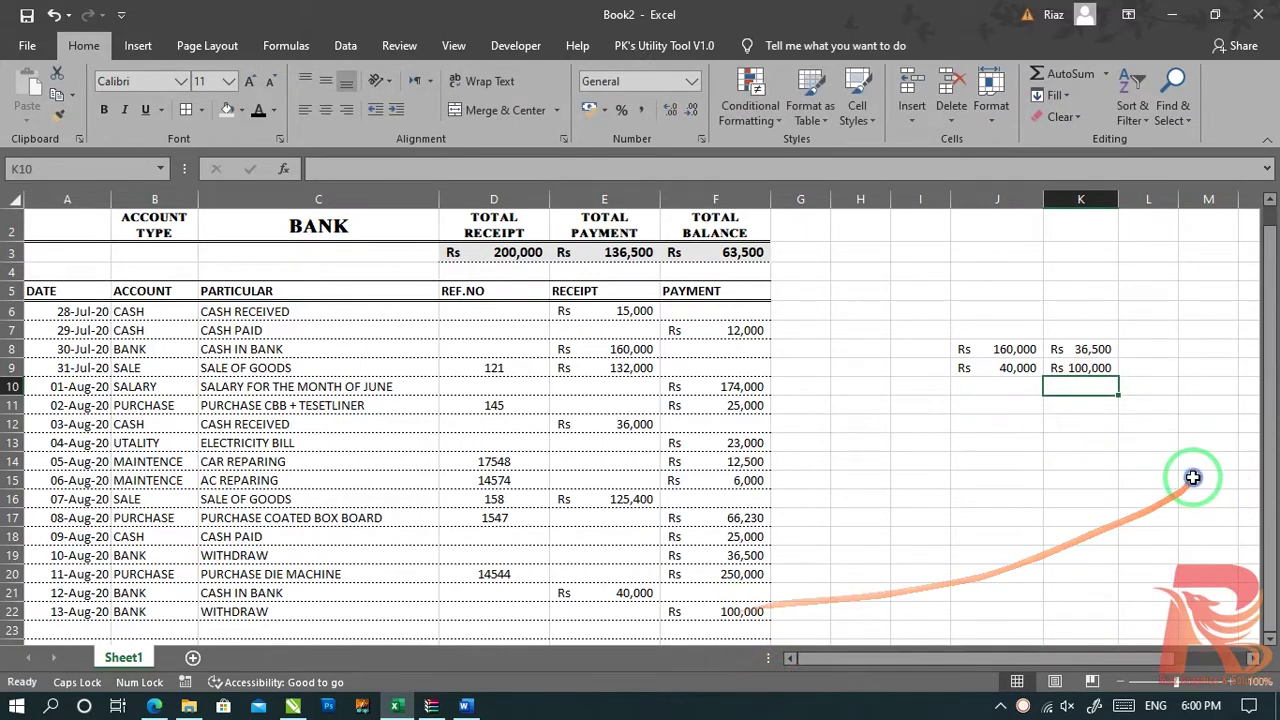
Step: Sum receipts in J11 (200,000) and payments in K11 (136,500) with AutoSum
{"action": "left_click", "coordinate": [1005, 408]}
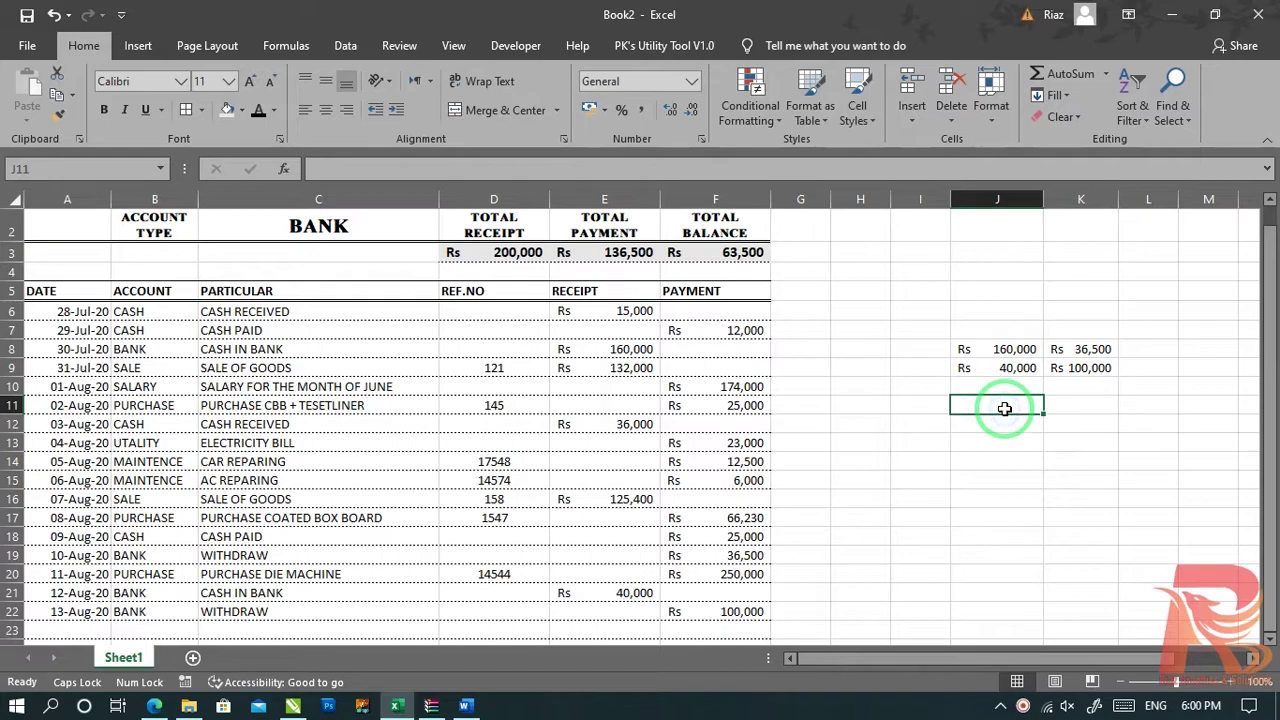
{"action": "type", "text": "=SUM()"}
{"action": "left_click_drag", "start_coordinate": [1015, 349], "coordinate": [1015, 368]}
{"action": "key", "text": "Return"}
{"action": "left_click", "coordinate": [1075, 405]}
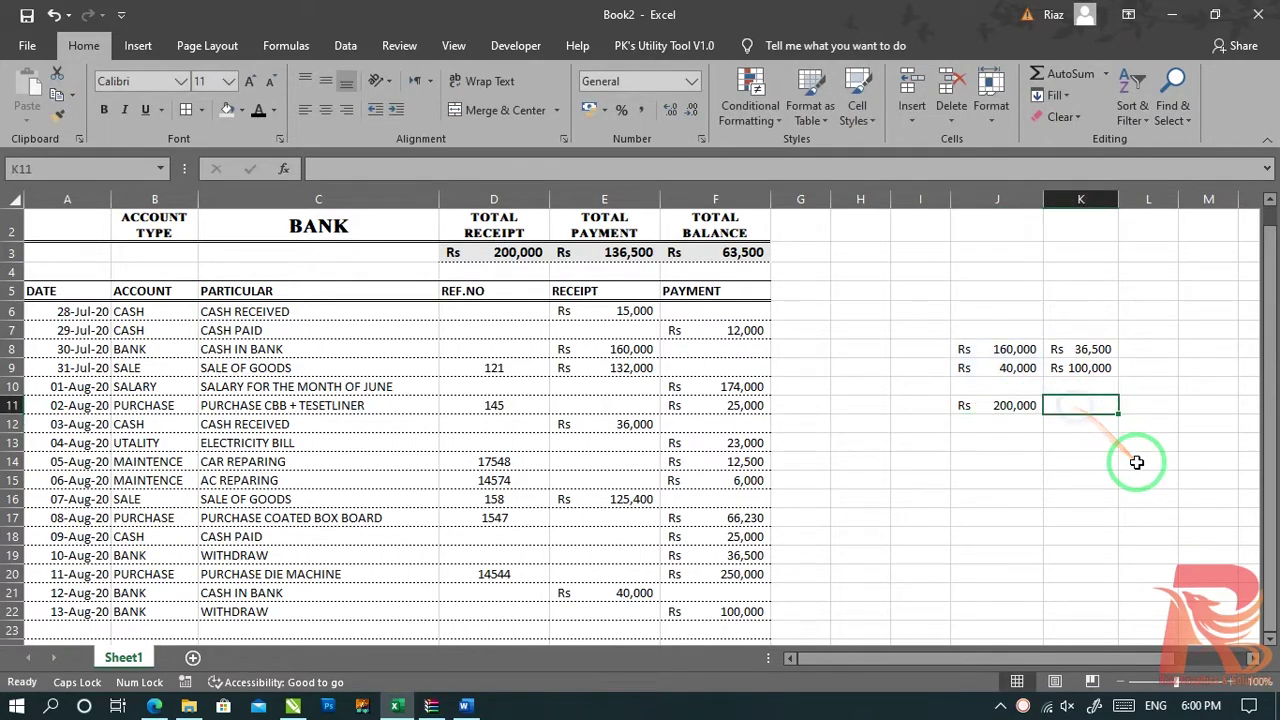
{"action": "key", "text": "alt+equal"}
{"action": "key", "text": "Return"}
{"action": "left_click", "coordinate": [1048, 494]}
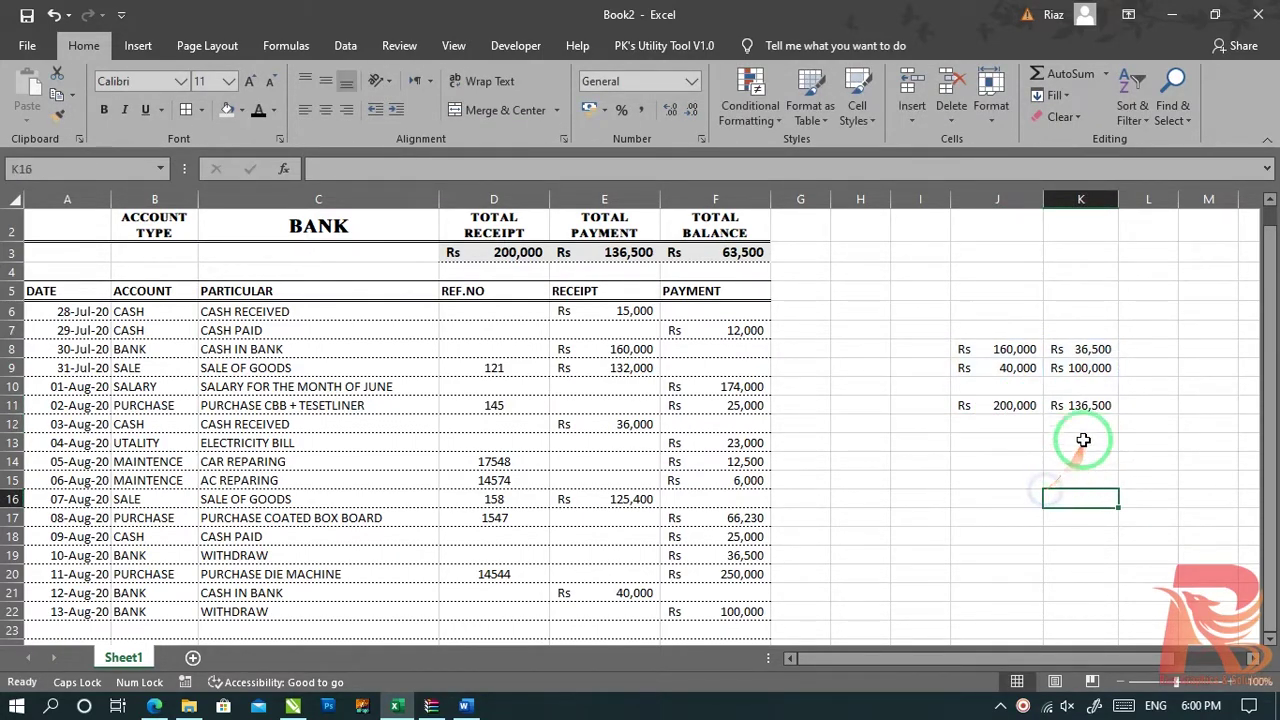
{"action": "left_click", "coordinate": [1040, 408]}
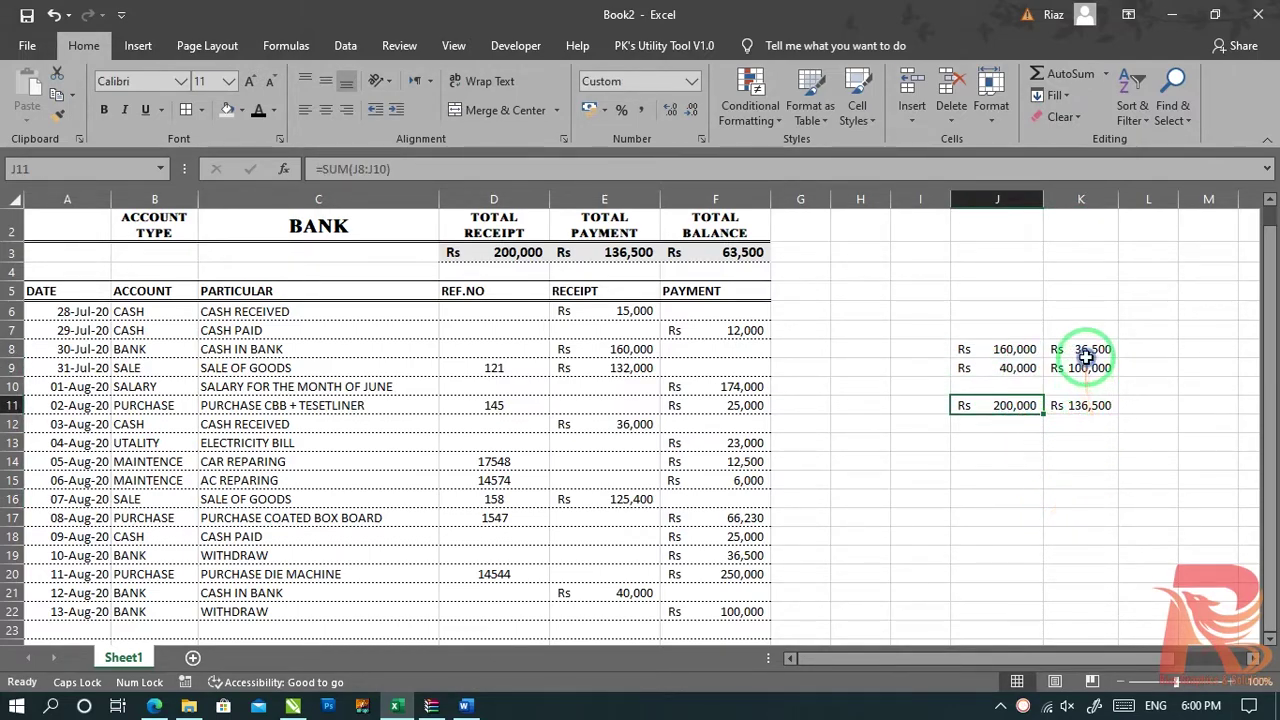
{"action": "left_click_drag", "start_coordinate": [1090, 349], "coordinate": [1086, 368]}
{"action": "left_click", "coordinate": [1088, 406]}
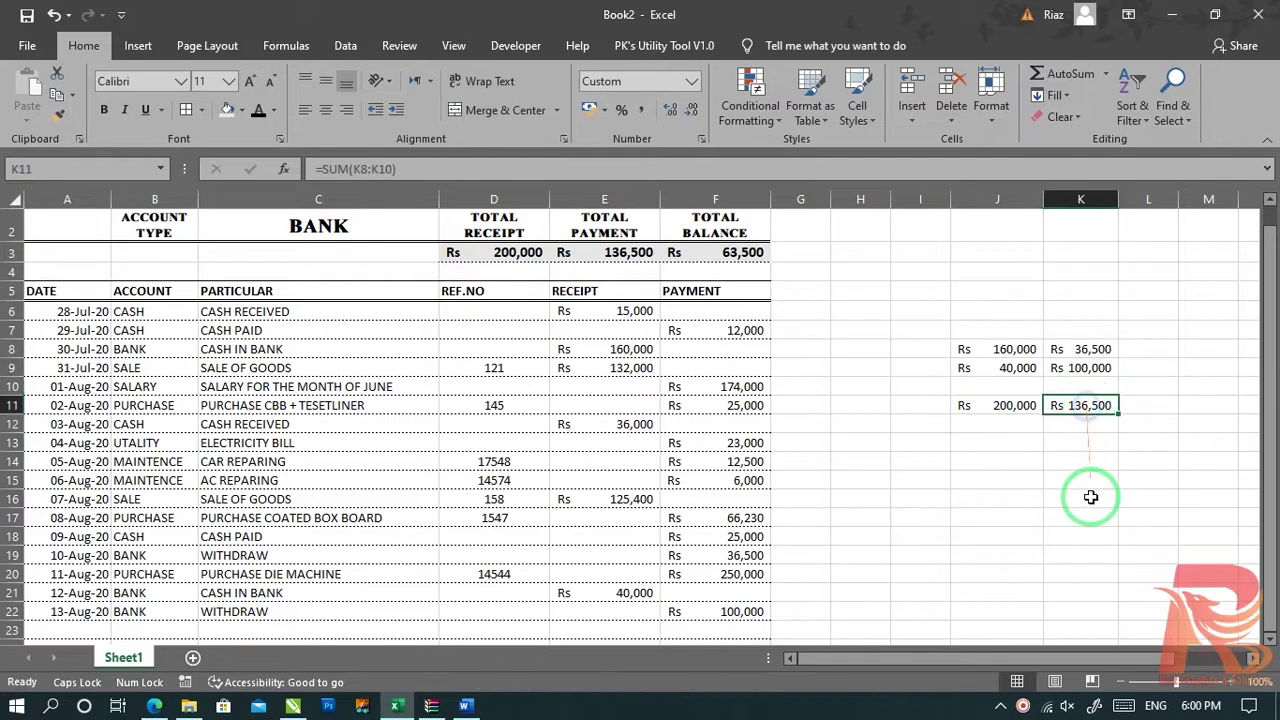
Step: Enter =J11-K11 in J15 to get the 63,500 balance
{"action": "left_click", "coordinate": [1008, 479]}
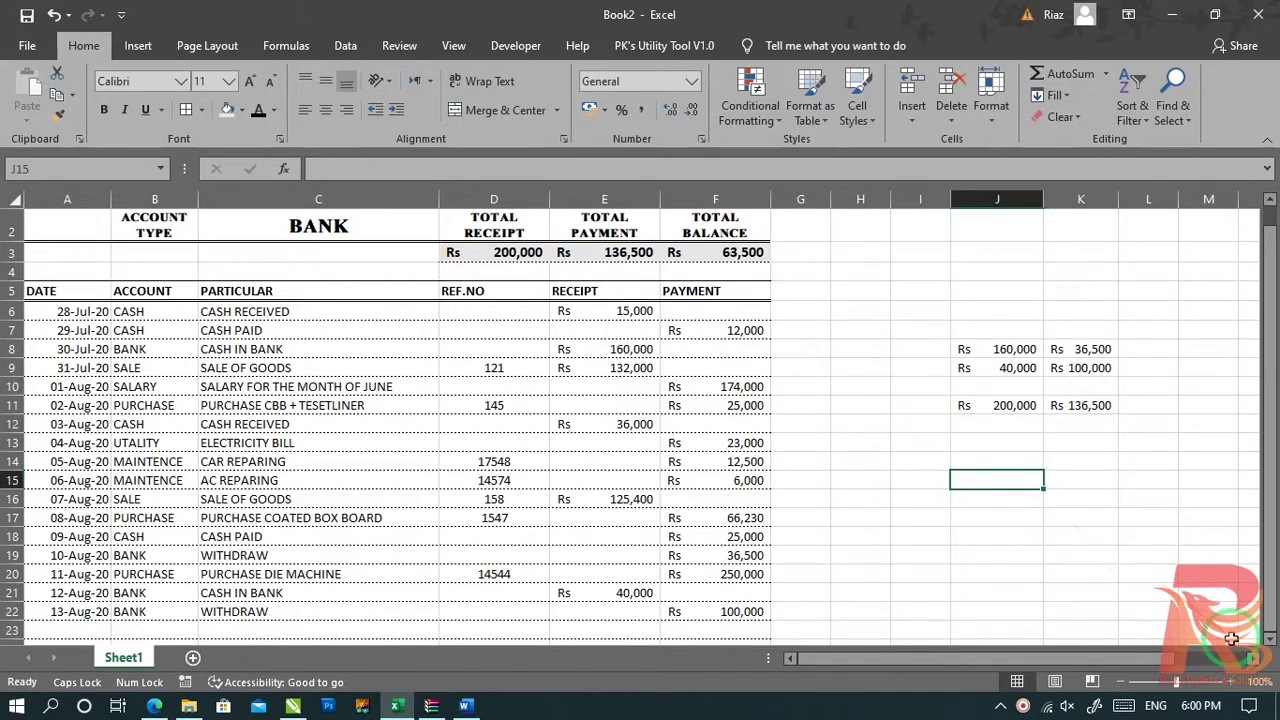
{"action": "type", "text": "="}
{"action": "left_click", "coordinate": [1005, 406]}
{"action": "type", "text": "-"}
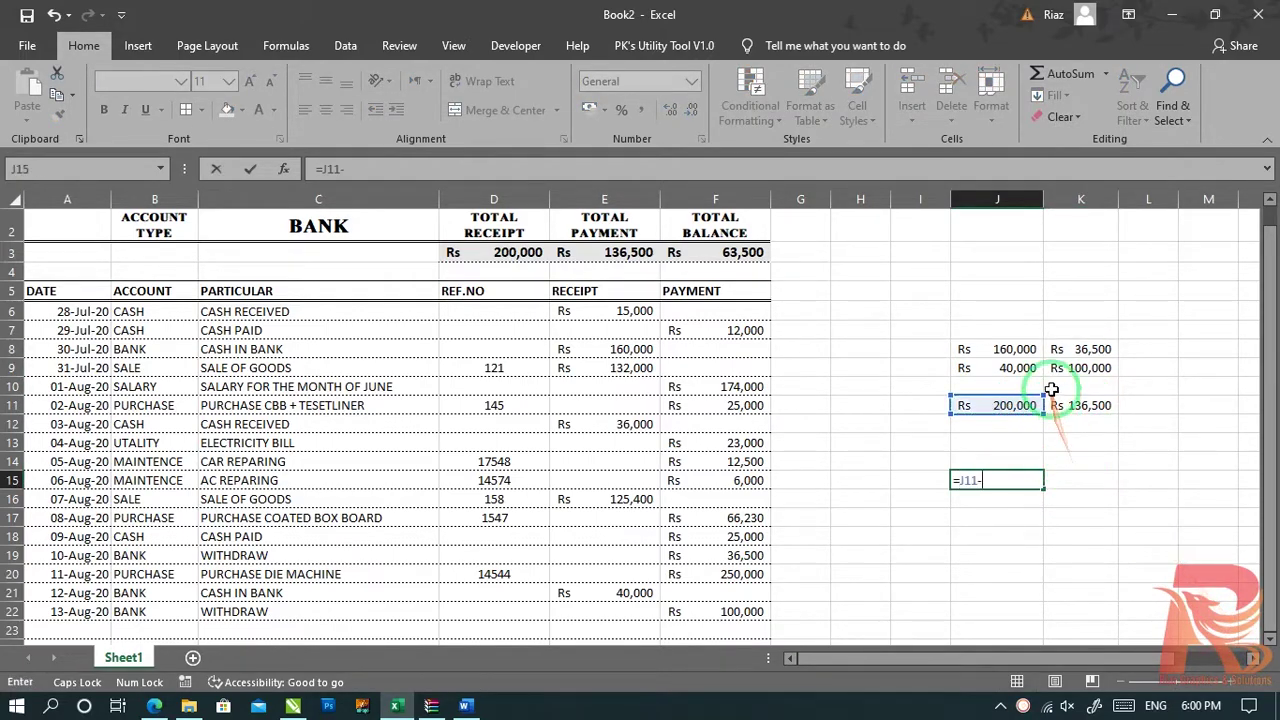
{"action": "left_click", "coordinate": [1055, 405]}
{"action": "key", "text": "Return"}
{"action": "key", "text": "Up"}
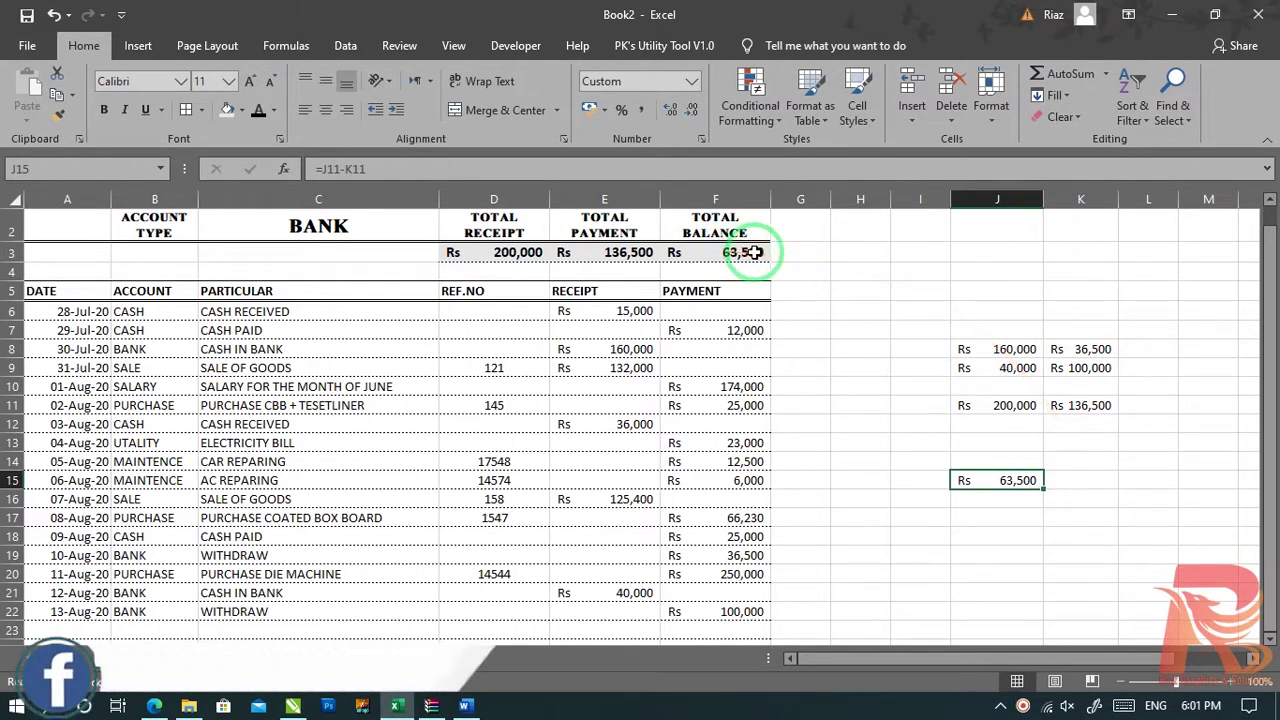
{"action": "left_click", "coordinate": [885, 288]}
Step: Choose CASH in C2's dropdown and inspect the SUMIFS receipt, payment and balance formulas in D3:F3
{"action": "left_click", "coordinate": [425, 235]}
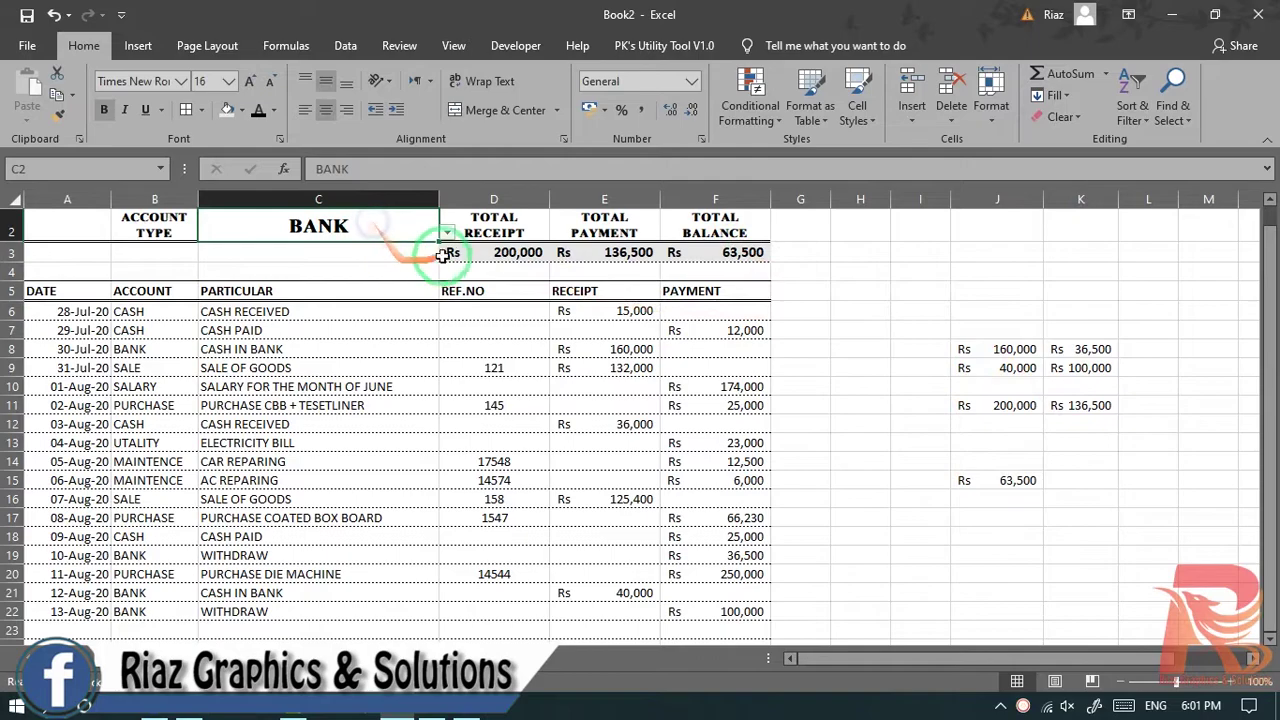
{"action": "left_click", "coordinate": [446, 232]}
{"action": "left_click", "coordinate": [348, 250]}
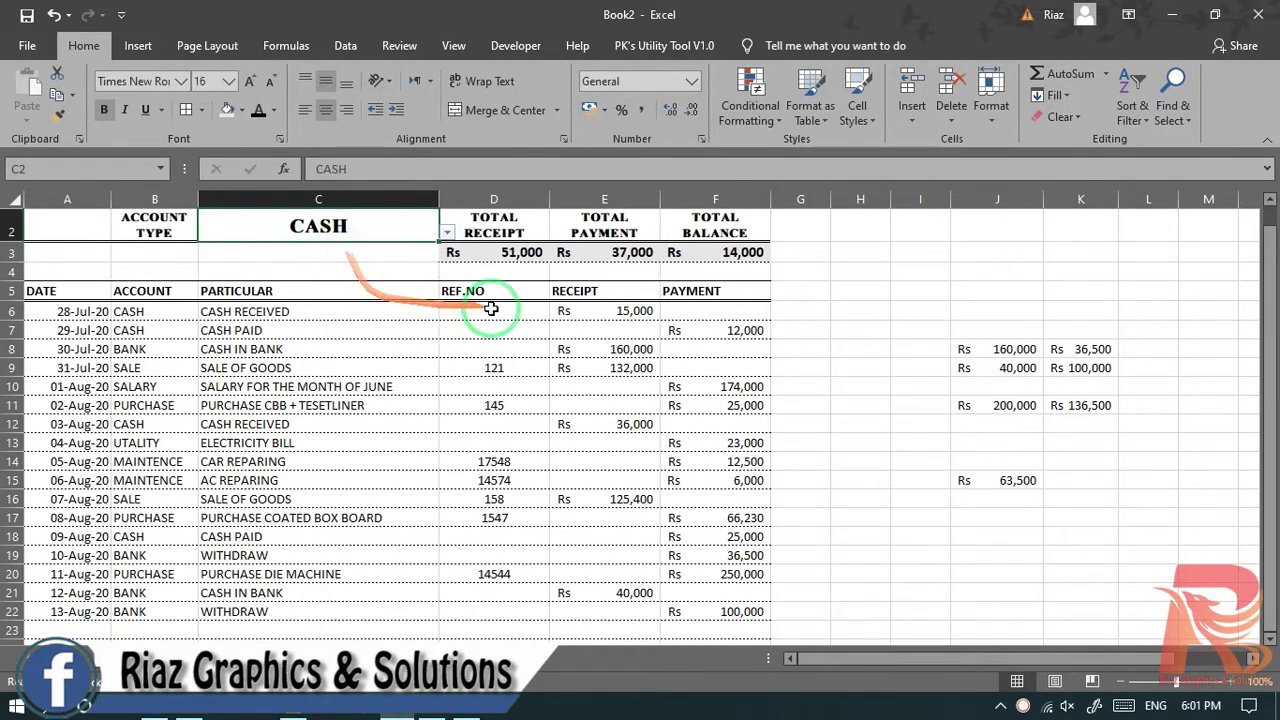
{"action": "left_click", "coordinate": [508, 252]}
{"action": "left_click", "coordinate": [630, 252]}
{"action": "left_click", "coordinate": [740, 254]}
{"action": "left_click", "coordinate": [514, 255]}
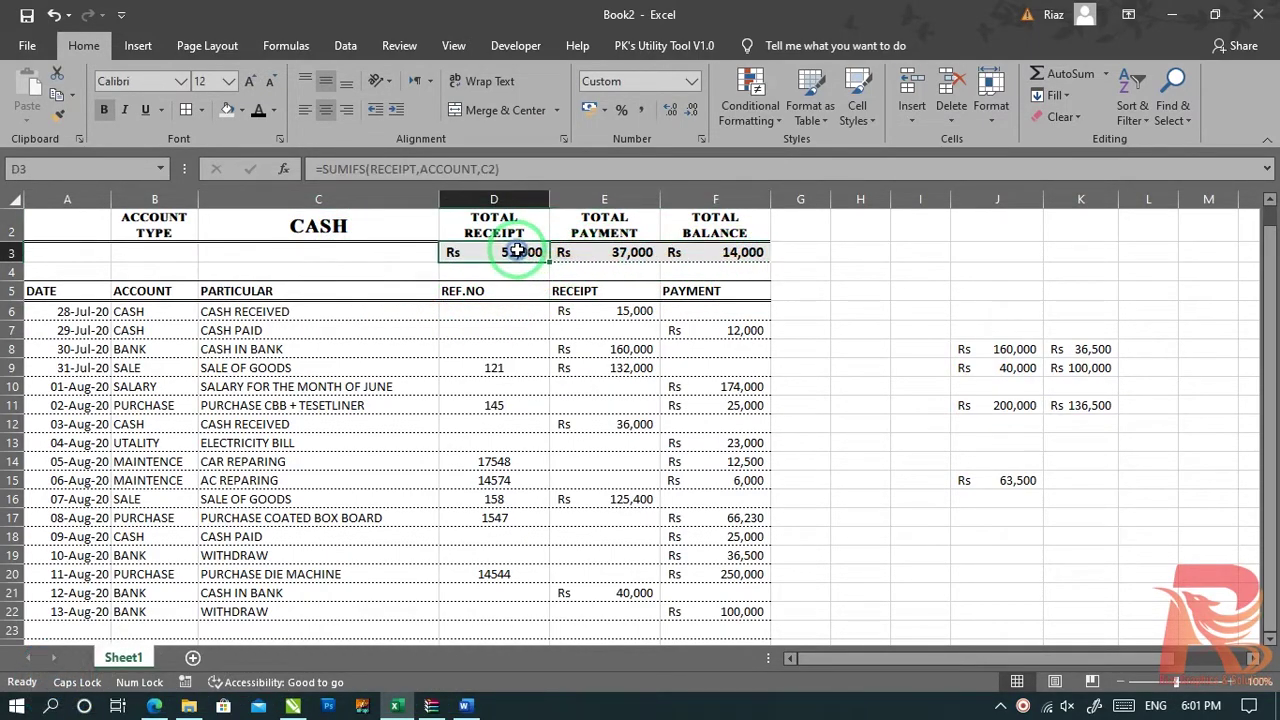
{"action": "left_click", "coordinate": [620, 253]}
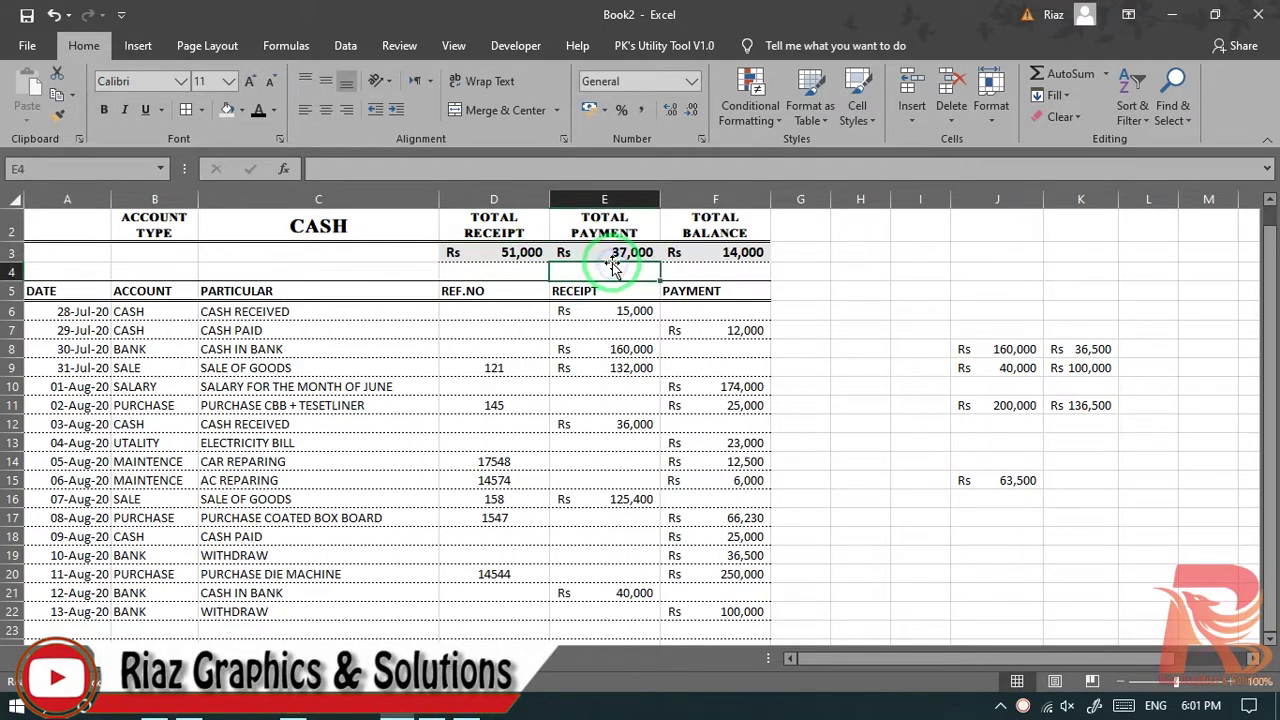
{"action": "left_click", "coordinate": [712, 252]}
Step: Switch the account to SALE and review its receipt total and balance
{"action": "left_click", "coordinate": [322, 226]}
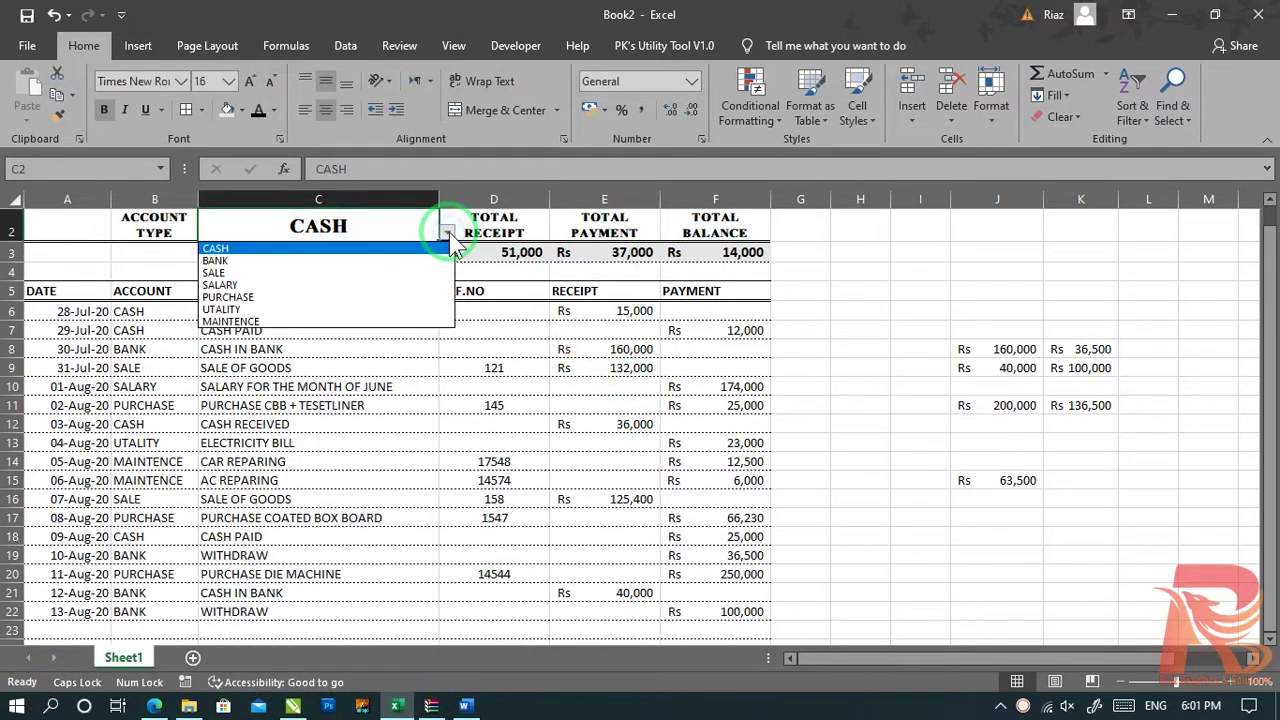
{"action": "left_click", "coordinate": [315, 271]}
{"action": "left_click", "coordinate": [492, 230]}
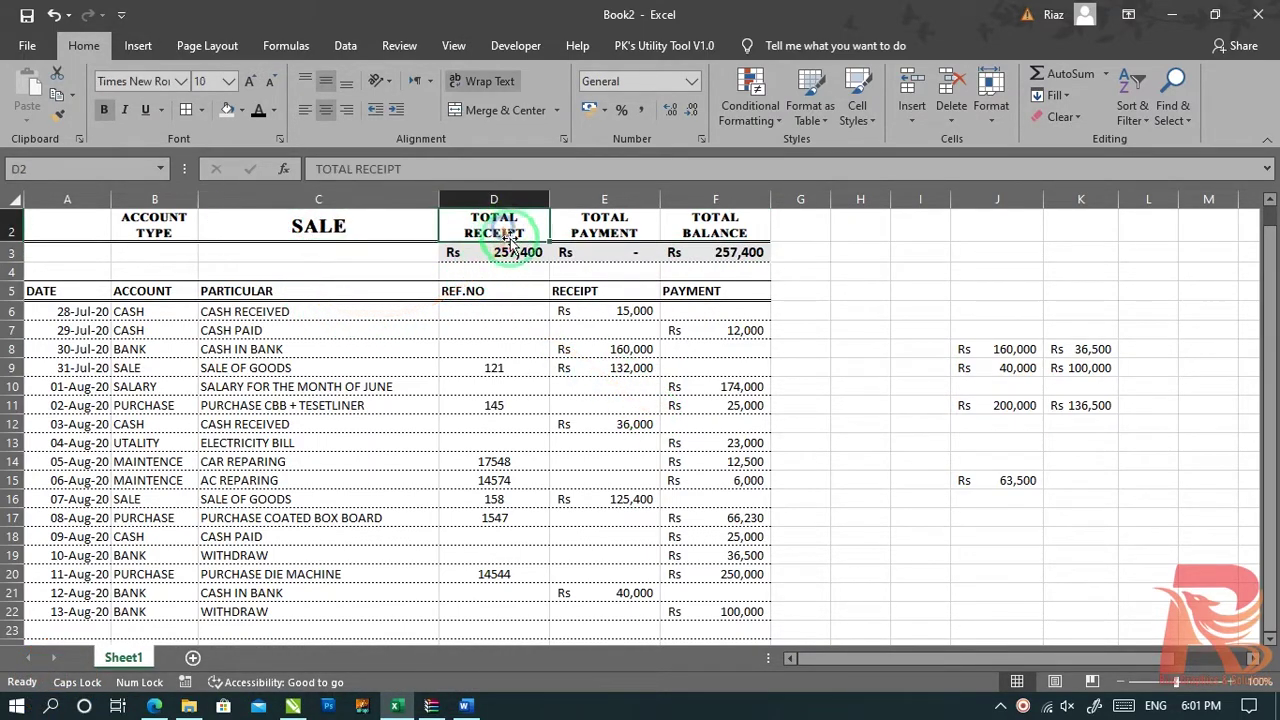
{"action": "left_click", "coordinate": [505, 252]}
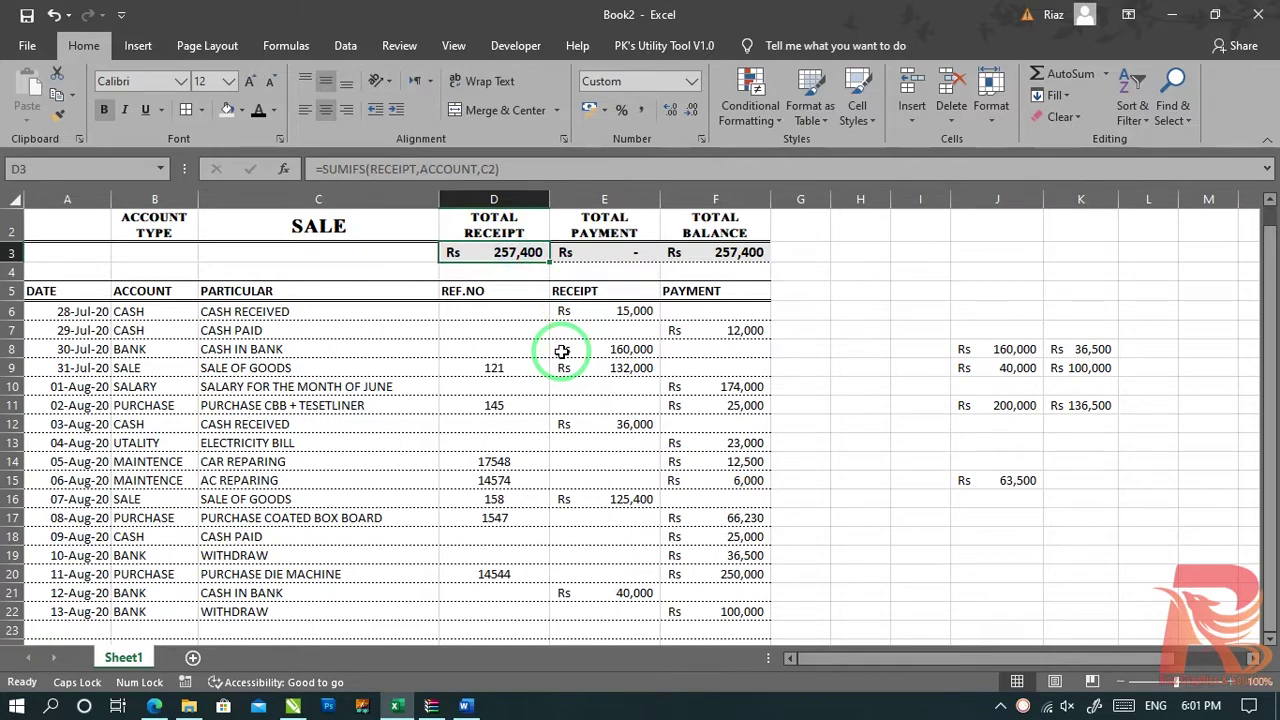
{"action": "left_click", "coordinate": [737, 252]}
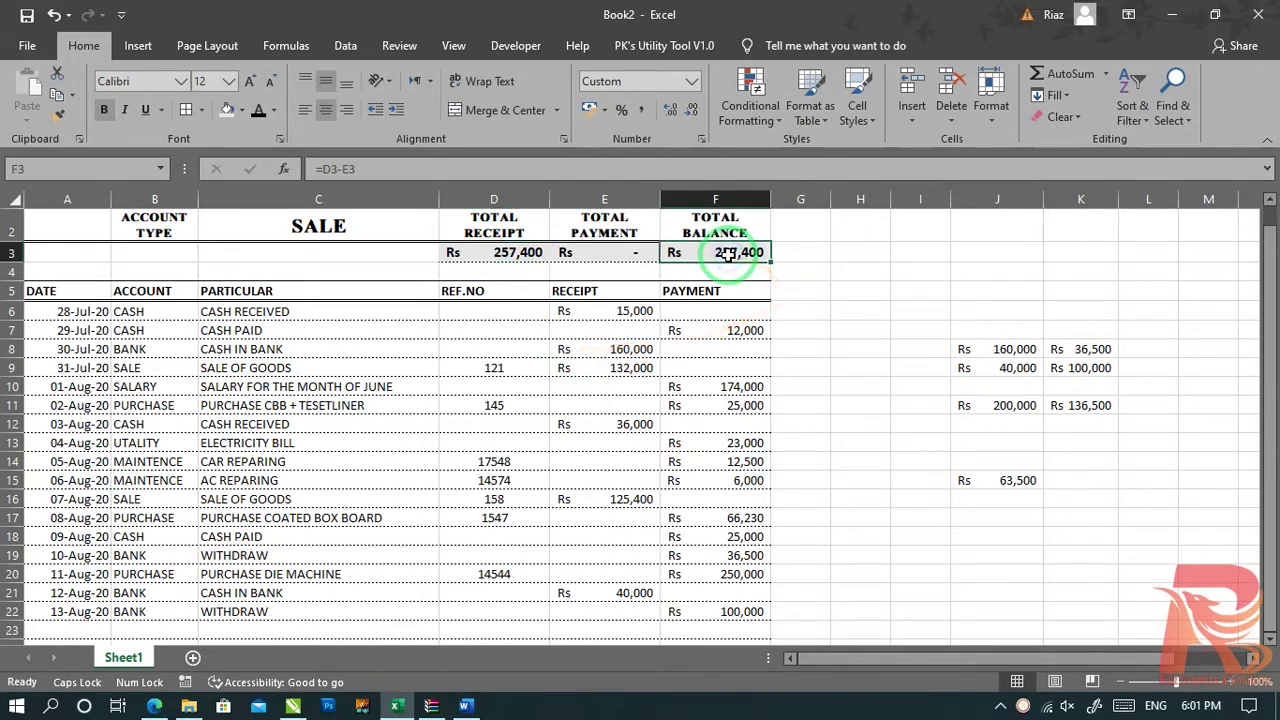
Step: Select SALARY, giving payments of 174,000 and a (174,000) balance
{"action": "left_click", "coordinate": [287, 213]}
{"action": "left_click", "coordinate": [447, 233]}
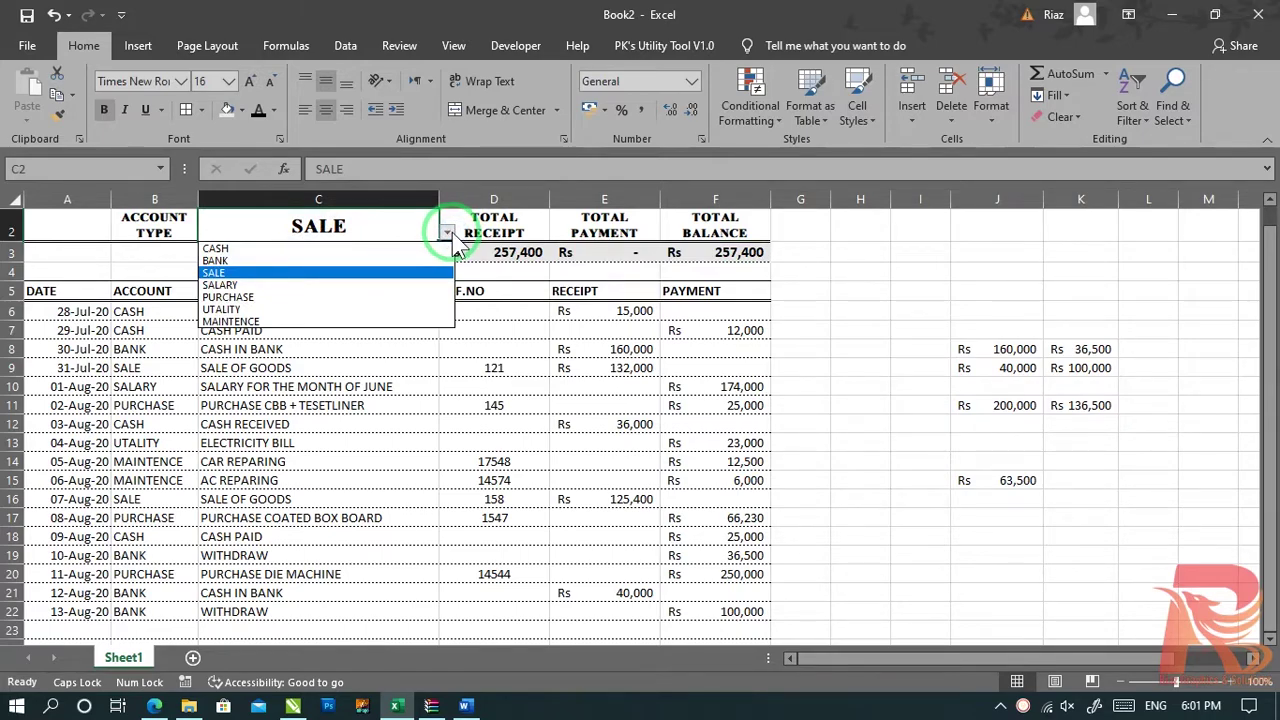
{"action": "left_click", "coordinate": [321, 285]}
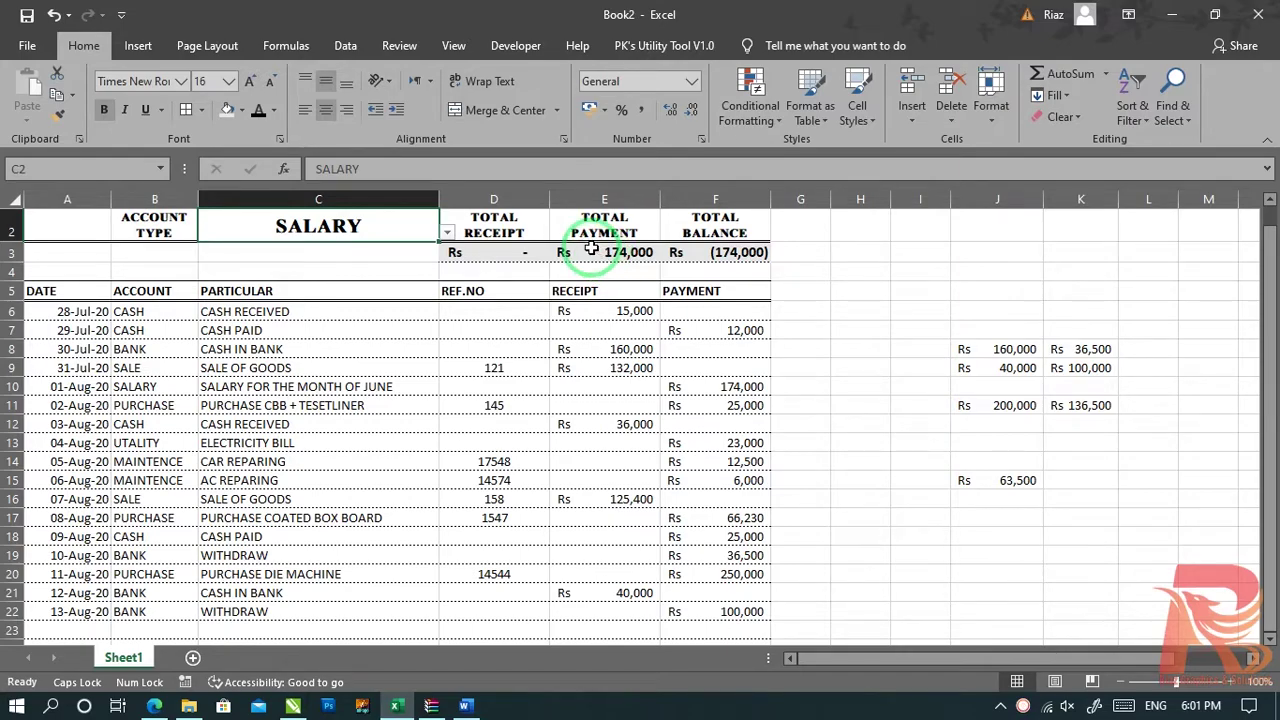
{"action": "left_click", "coordinate": [843, 369]}
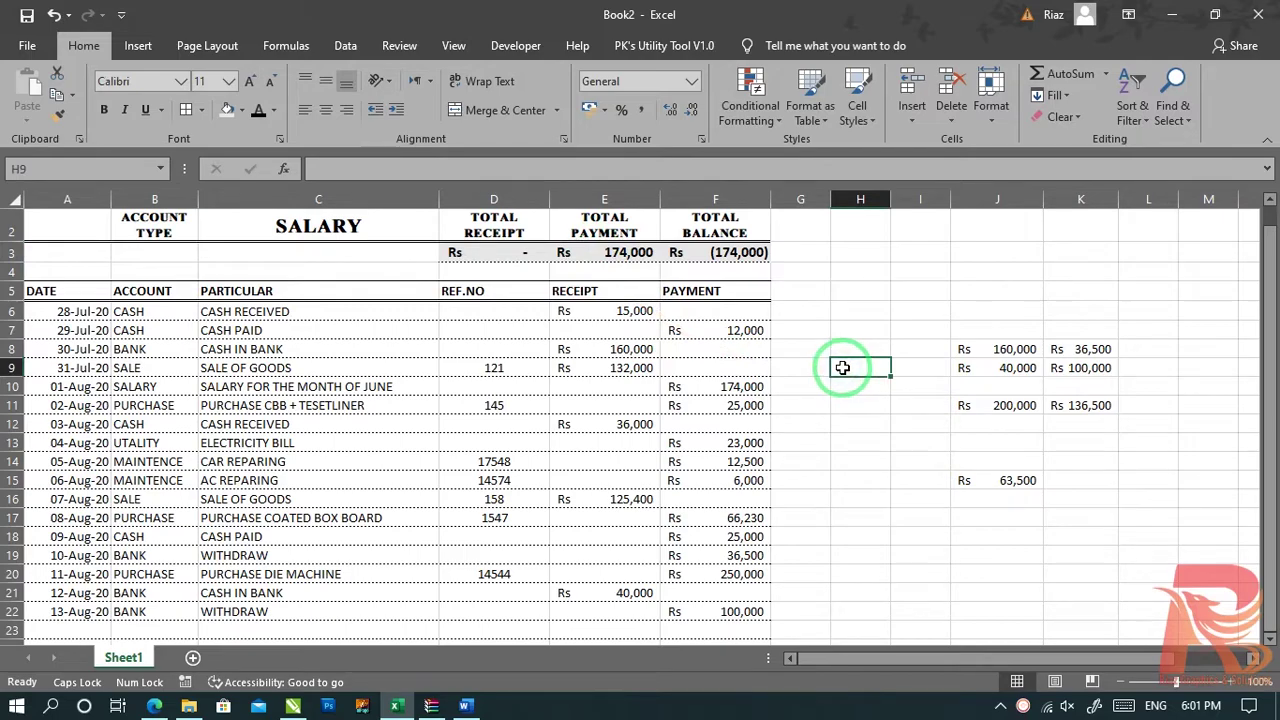